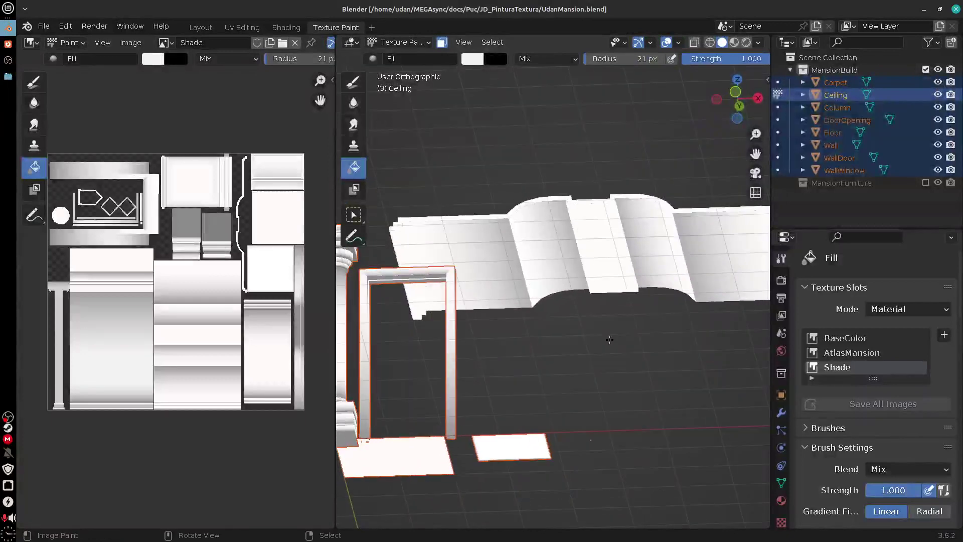
- Examine the Shade texture's gradients on the mansion wall, column and ceiling pieces and in the texture image, plus the viewport's shading options
drag(647, 349, 644, 267)
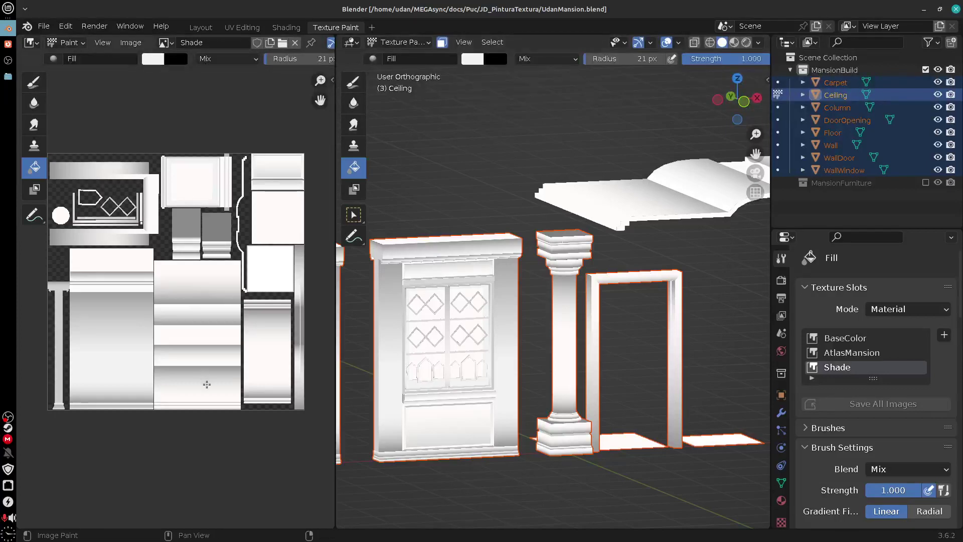
scroll(206, 385, up, 3)
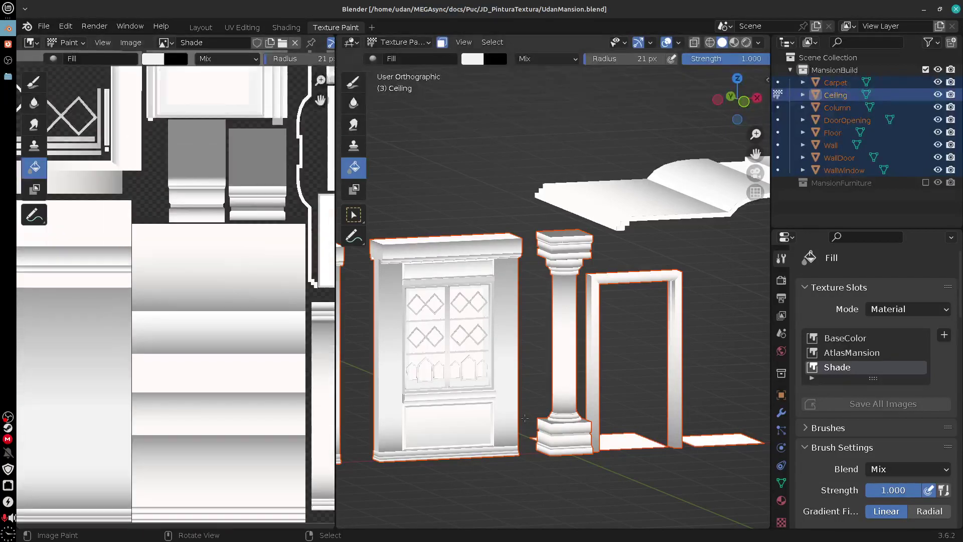
scroll(522, 387, up, 8)
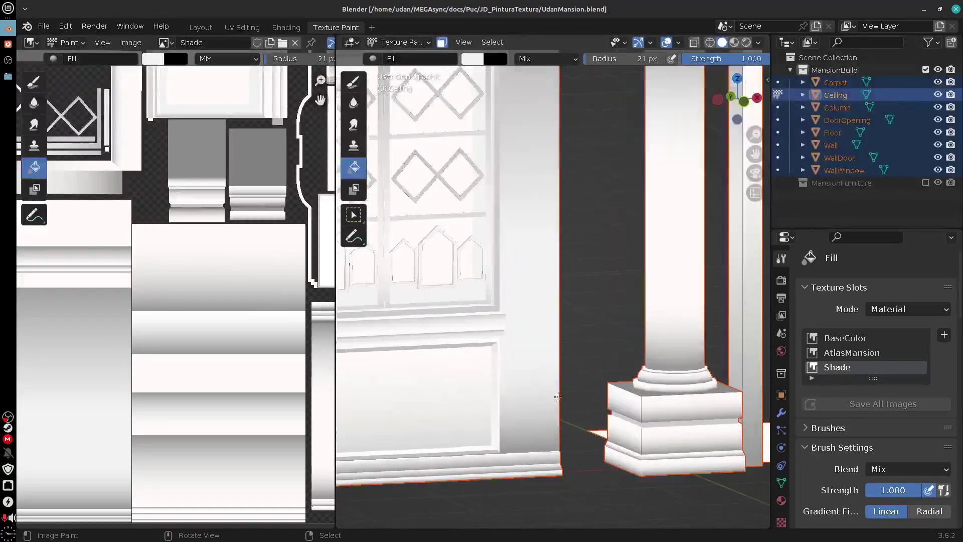
scroll(522, 355, down, 5)
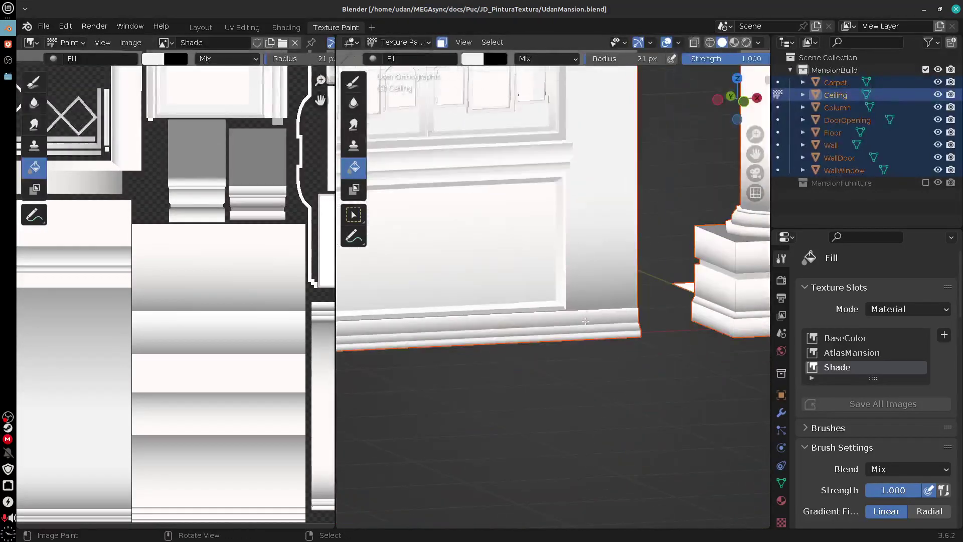
scroll(586, 321, up, 4)
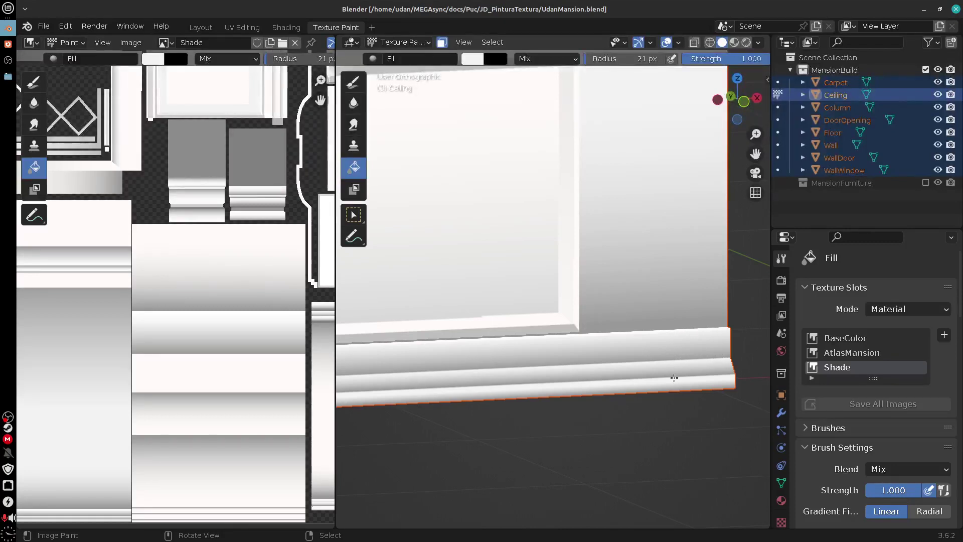
scroll(687, 386, up, 3)
scroll(647, 391, down, 3)
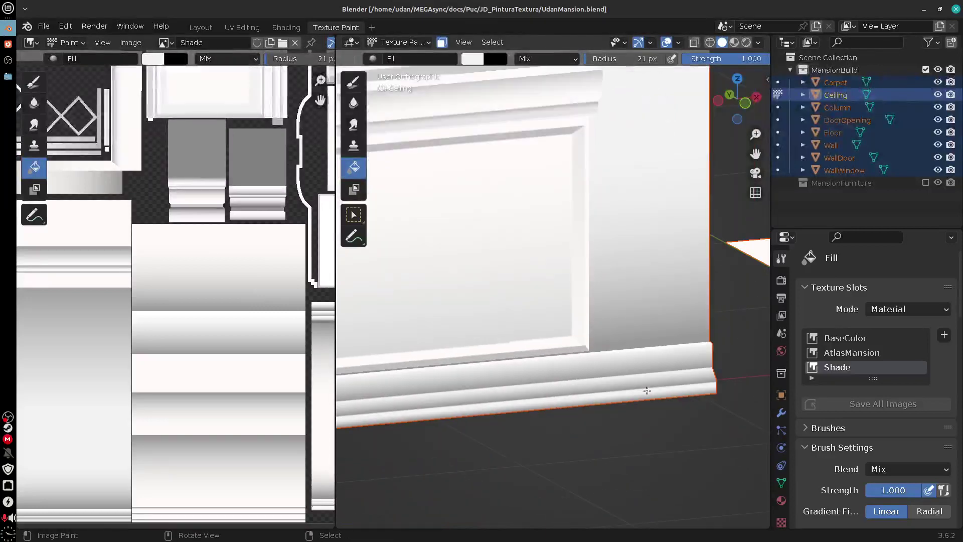
scroll(647, 391, down, 6)
drag(664, 308, 705, 380)
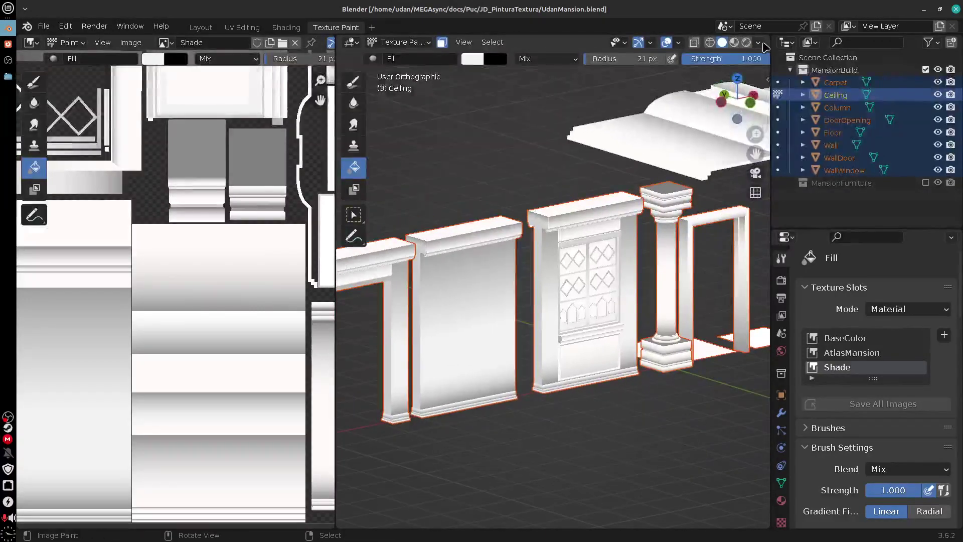
click(760, 43)
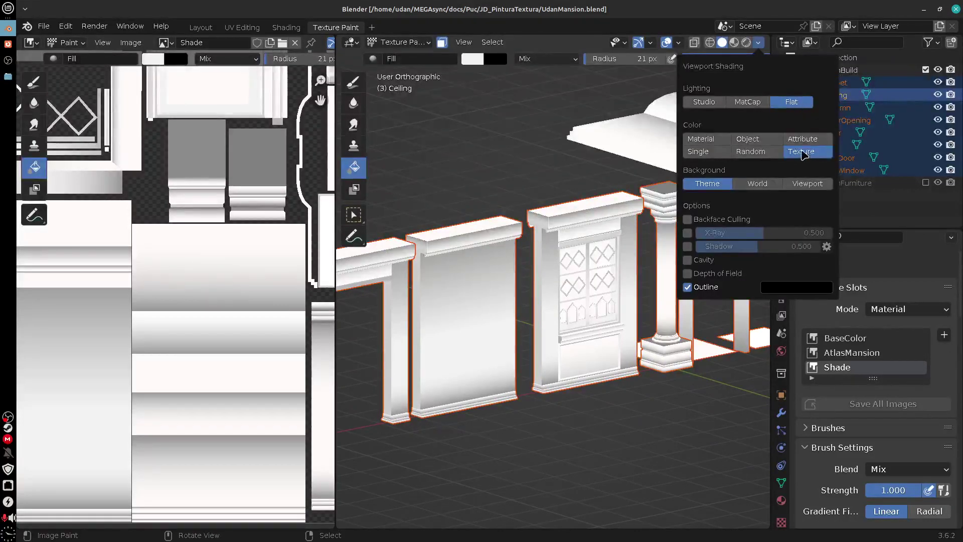
mouse_move(619, 356)
mouse_down()
mouse_move(619, 409)
mouse_move(625, 373)
mouse_up()
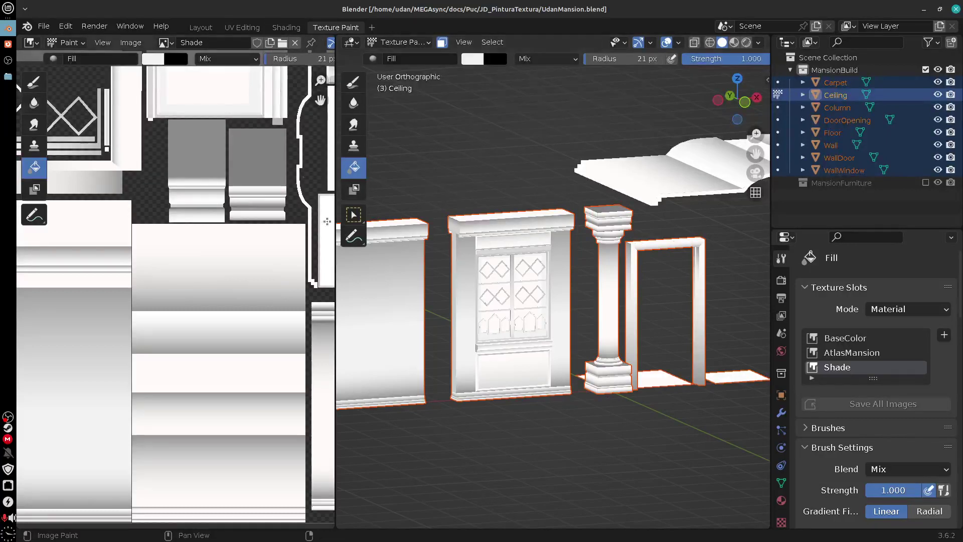
- Display the BaseColor texture slot and examine the flat colors on the window wall, column and door frame, including in front view
click(845, 338)
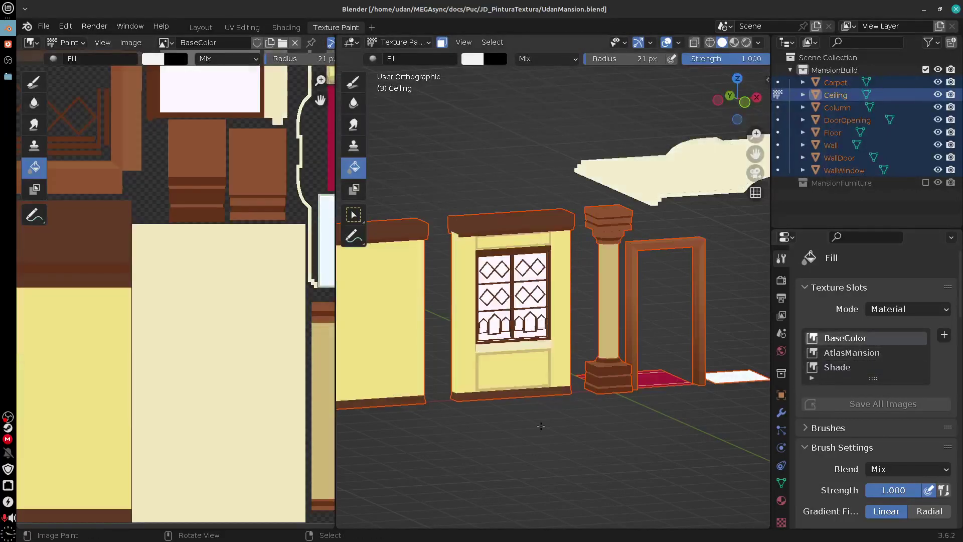
drag(626, 422, 669, 361)
scroll(656, 406, up, 2)
drag(609, 362, 655, 277)
drag(672, 463, 636, 367)
key(KP_1)
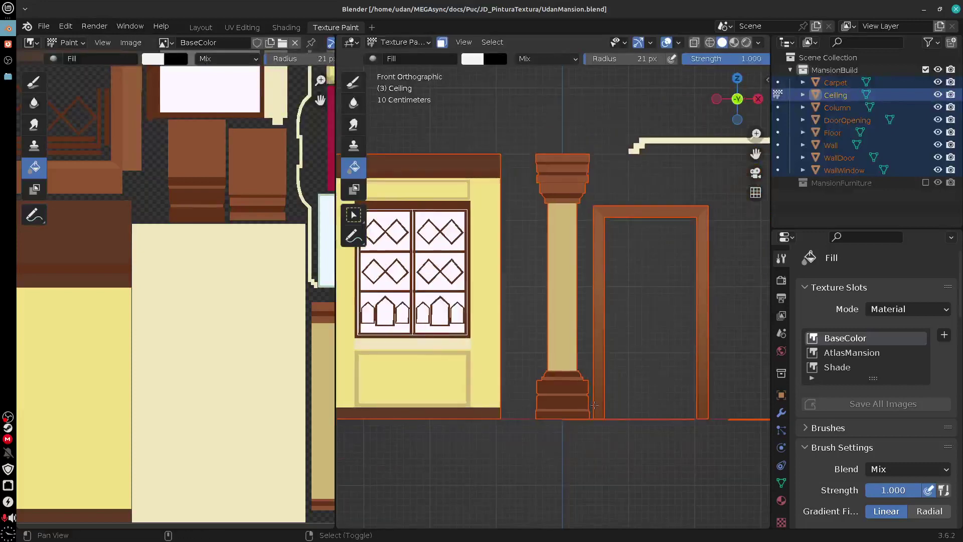
scroll(518, 416, up, 5)
scroll(518, 416, up, 1)
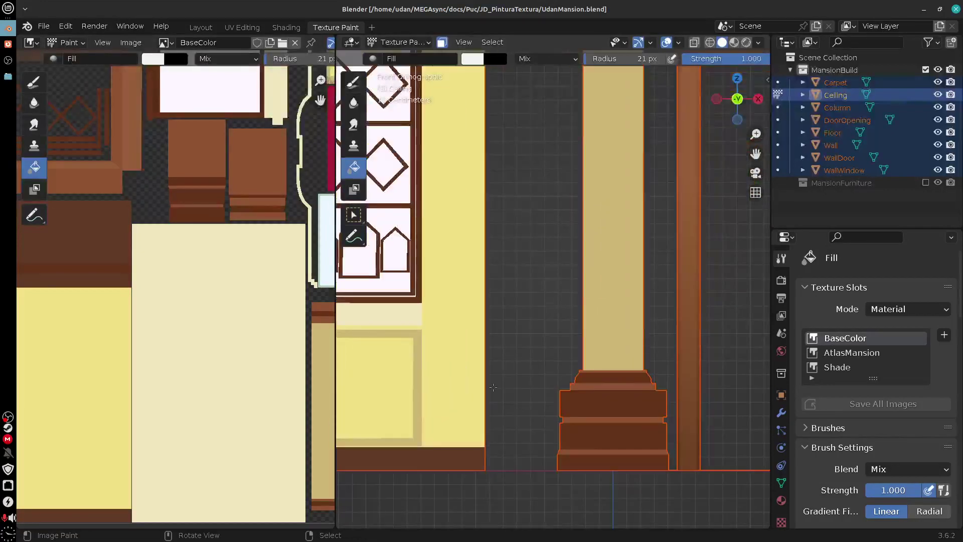
drag(523, 411, 711, 329)
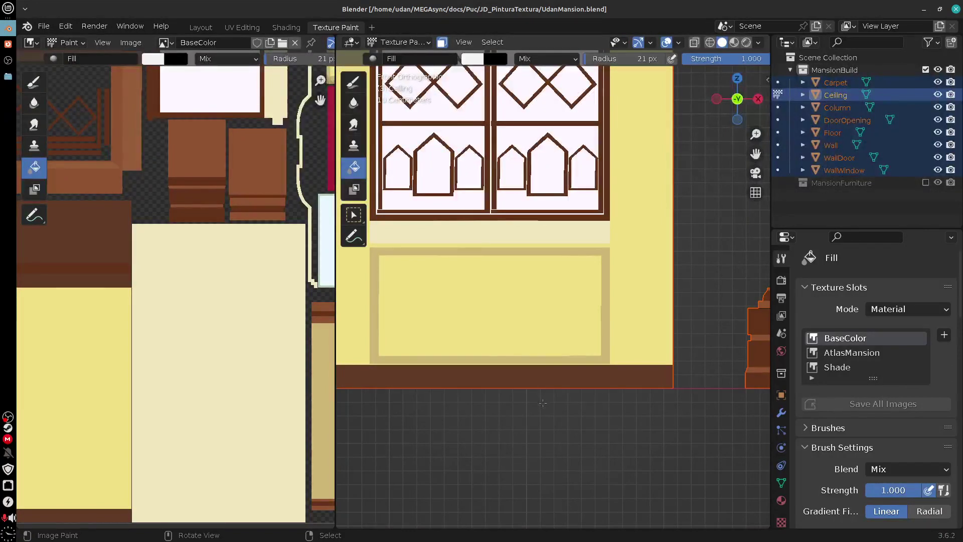
drag(543, 403, 524, 374)
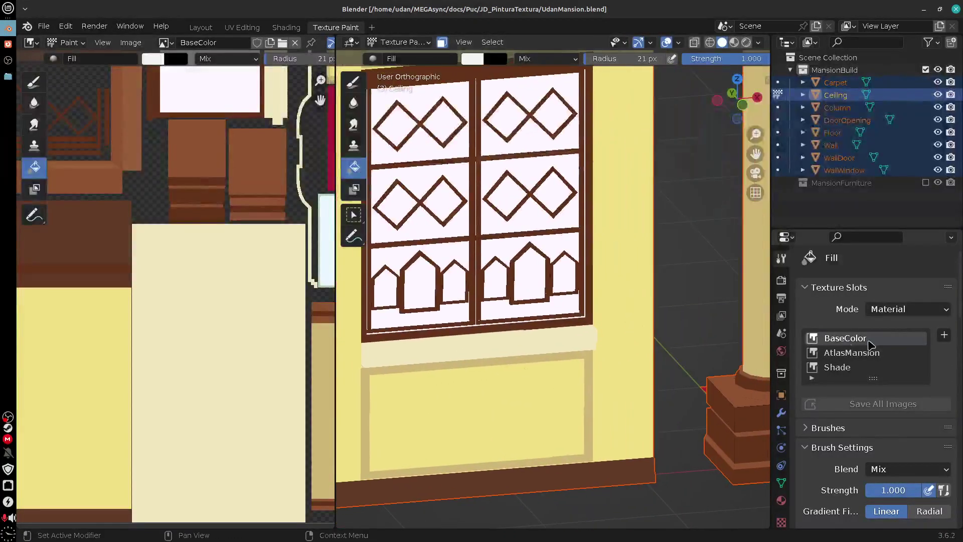
- Display the Shade texture slot and examine the window wall's shading from its baseboard up to its cornice
click(848, 368)
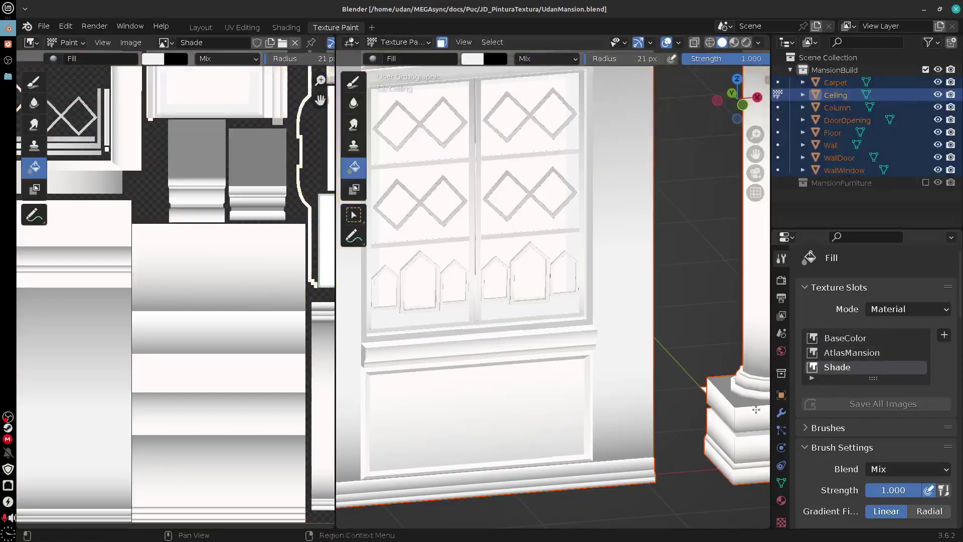
shift+scroll(618, 422, down, 3)
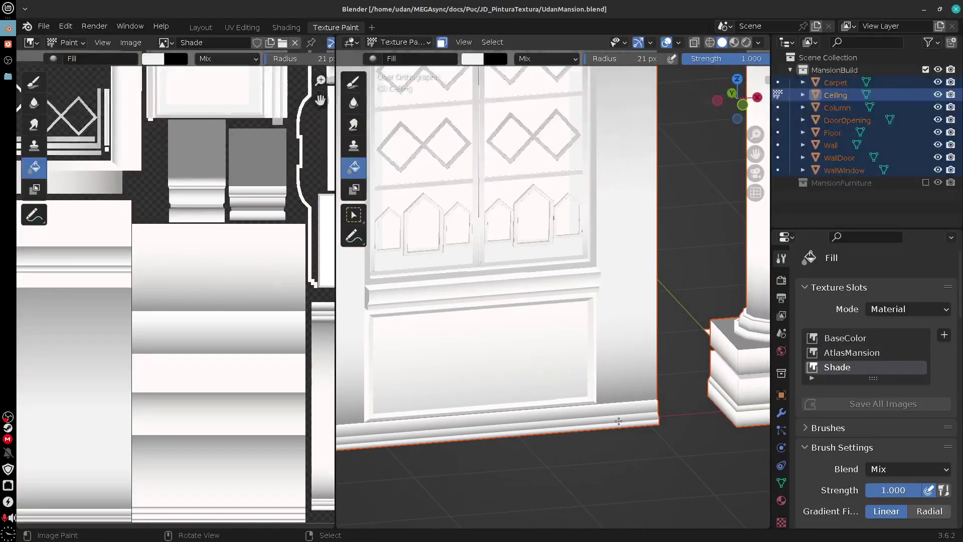
scroll(627, 420, up, 3)
scroll(652, 418, down, 2)
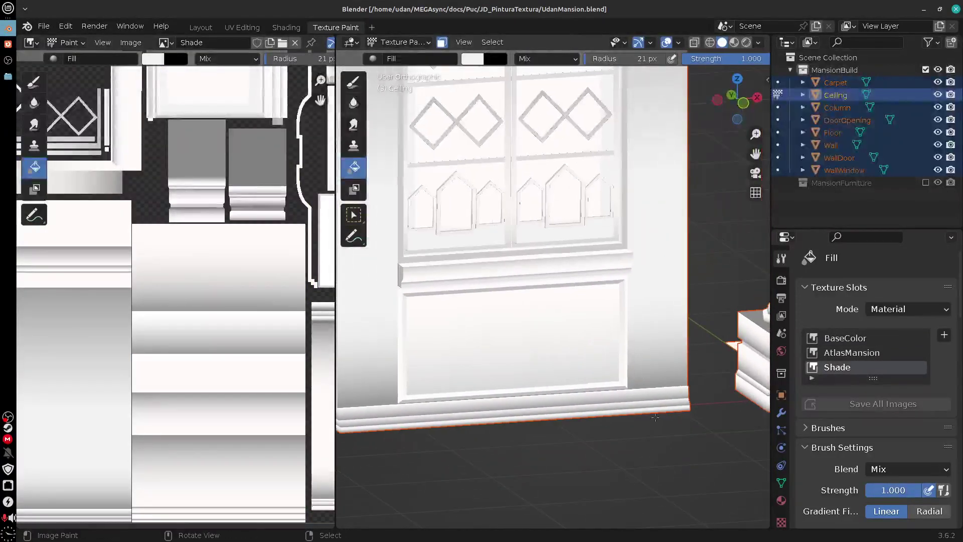
shift+scroll(657, 388, up, 5)
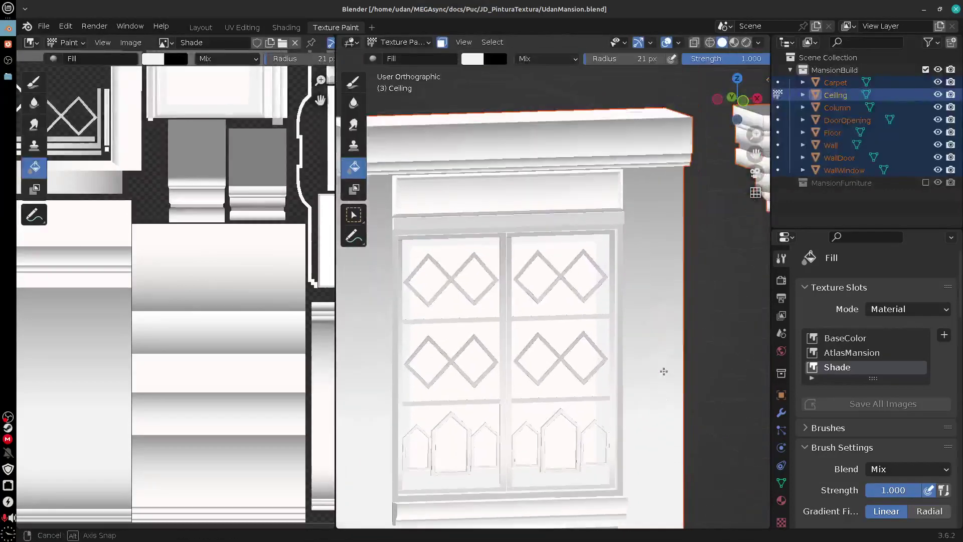
ctrl+scroll(626, 340, down, 3)
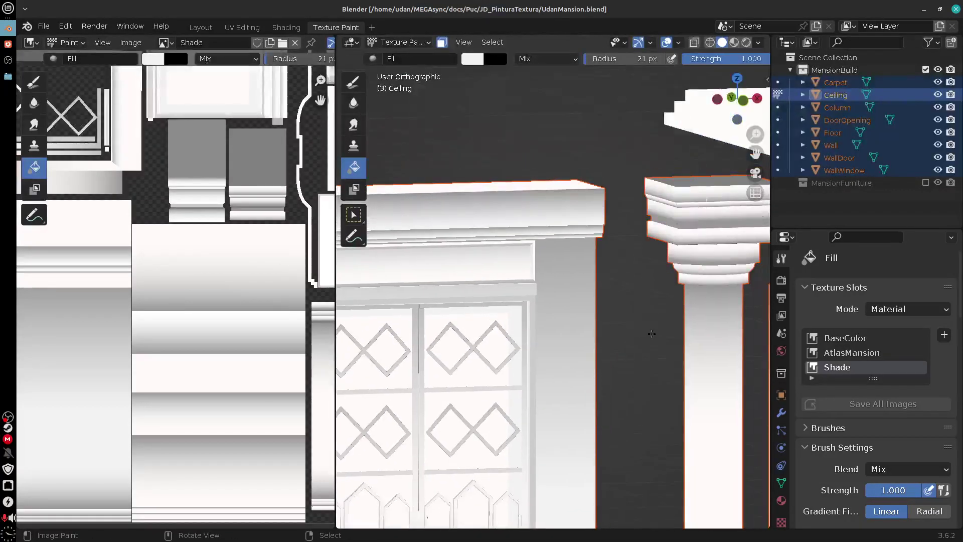
- Preview the mansion pieces in Material Preview shading and inspect how color and shade combine
click(735, 43)
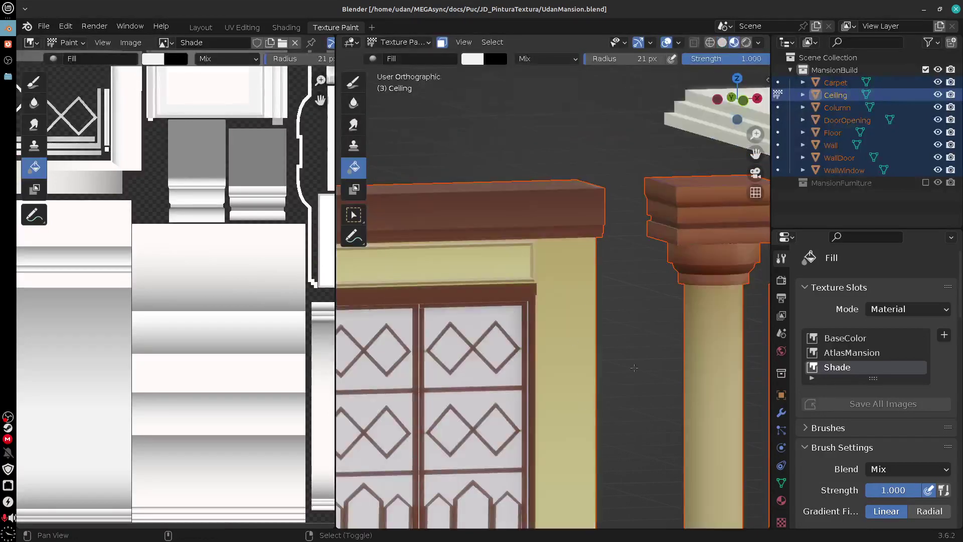
mouse_move(634, 368)
mouse_down()
mouse_move(663, 362)
mouse_move(633, 355)
mouse_move(676, 388)
mouse_move(634, 312)
mouse_move(549, 384)
mouse_move(645, 365)
mouse_up()
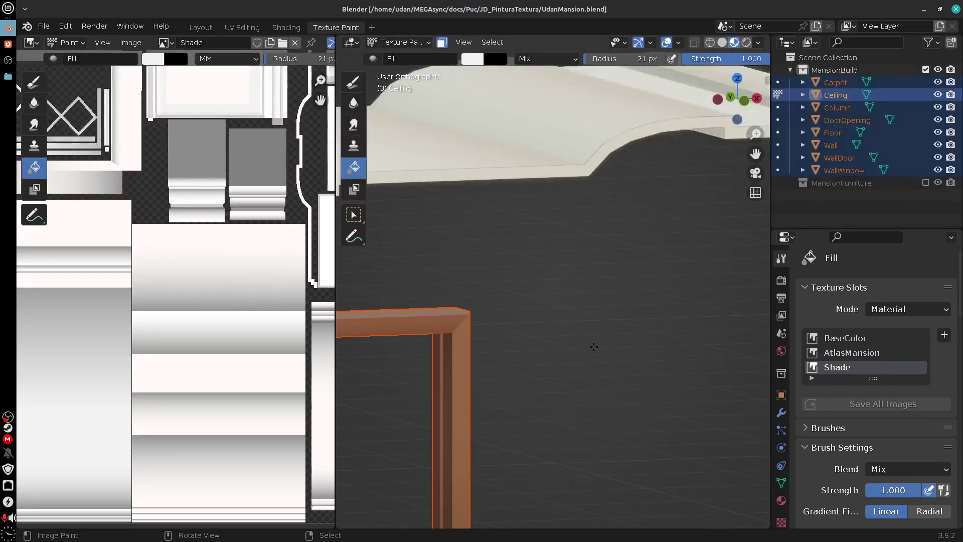
drag(255, 319, 248, 348)
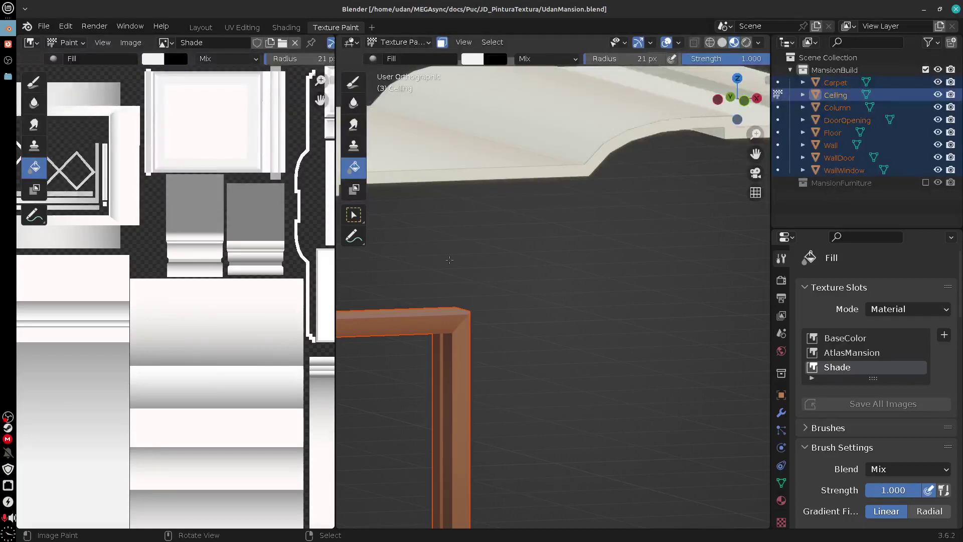
- Return to Solid shading and select all linked faces of a round ceiling ornament in Edit Mode
click(722, 43)
mouse_move(702, 82)
mouse_down()
mouse_move(600, 281)
mouse_move(701, 200)
mouse_move(626, 382)
mouse_move(653, 331)
mouse_move(656, 340)
mouse_up()
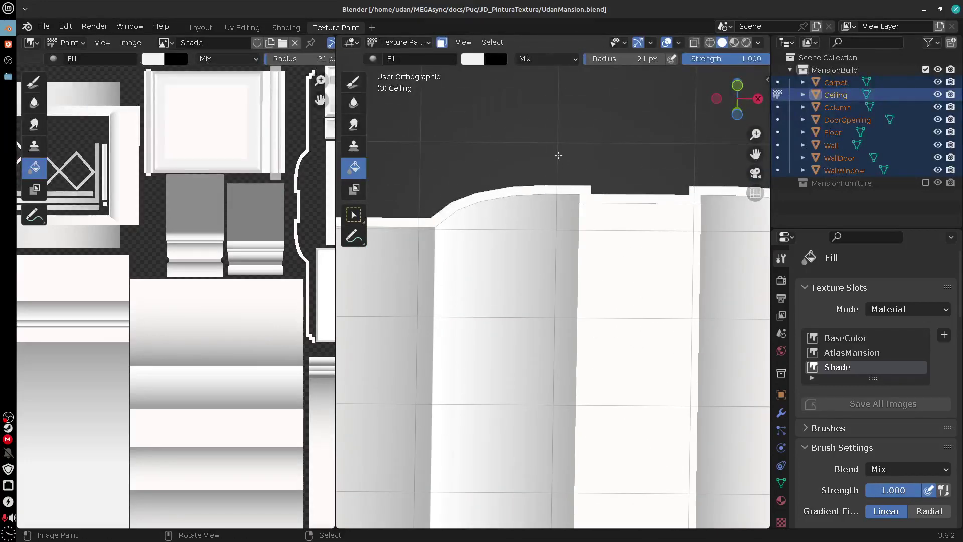
key(Tab)
key(ctrl+l)
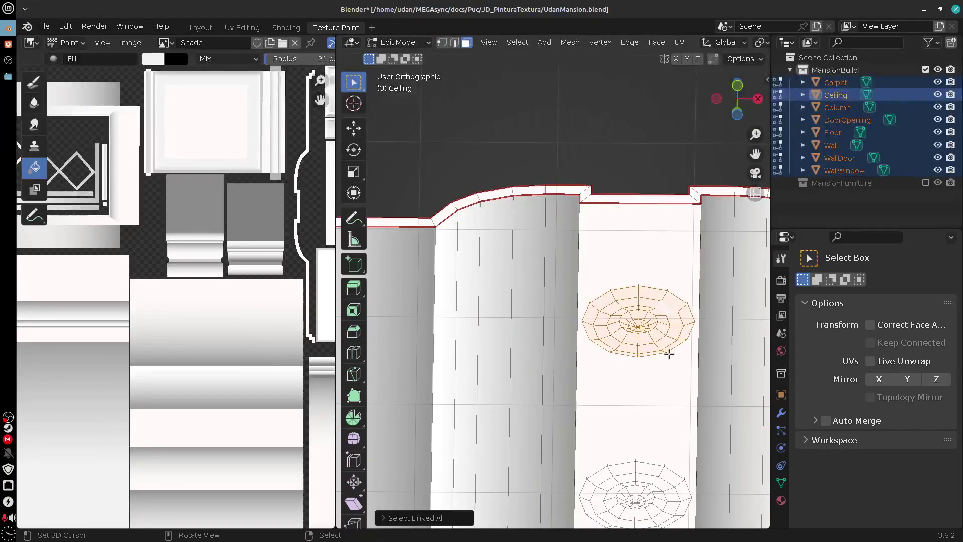
drag(668, 354, 644, 274)
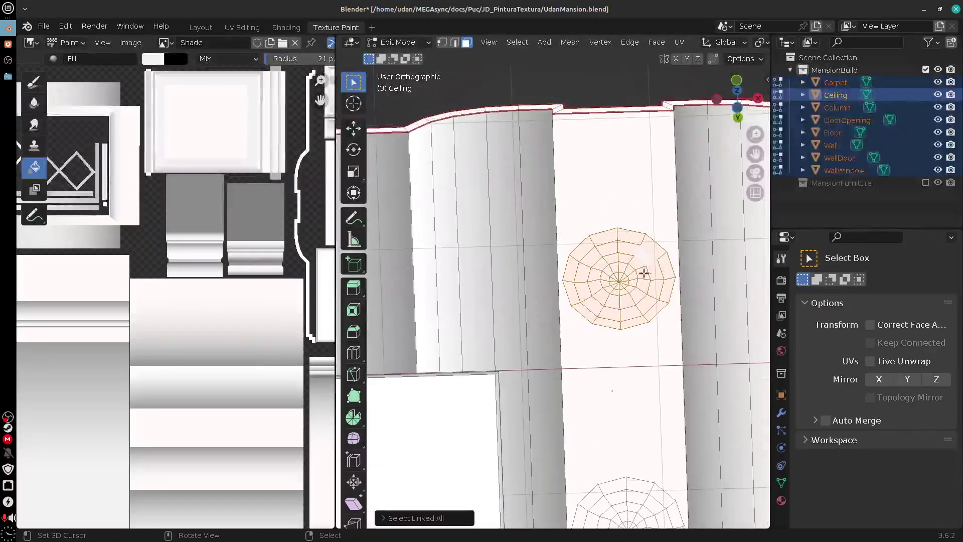
- Select two adjacent concentric face rings in the middle of the round ceiling ornament
click(640, 267)
alt+click(641, 273)
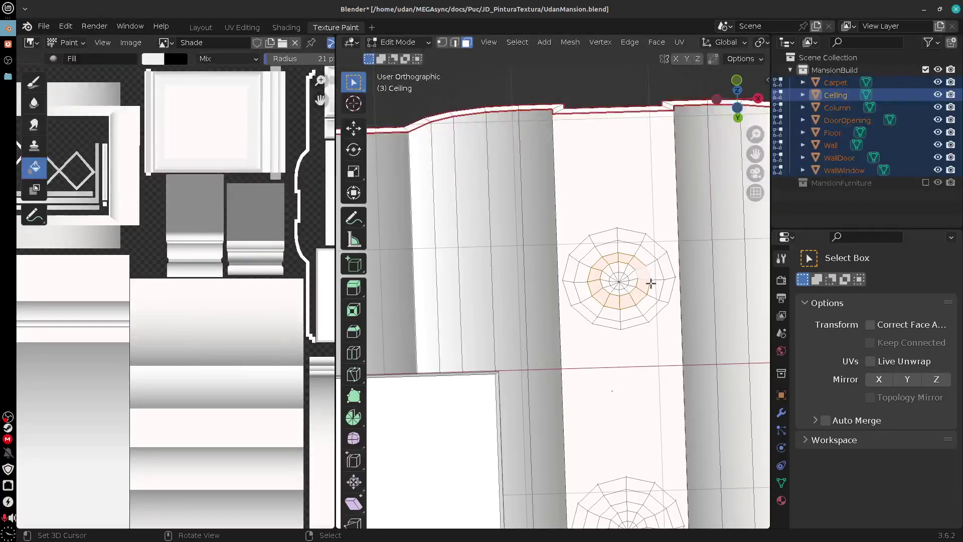
scroll(650, 284, up, 4)
drag(691, 318, 610, 303)
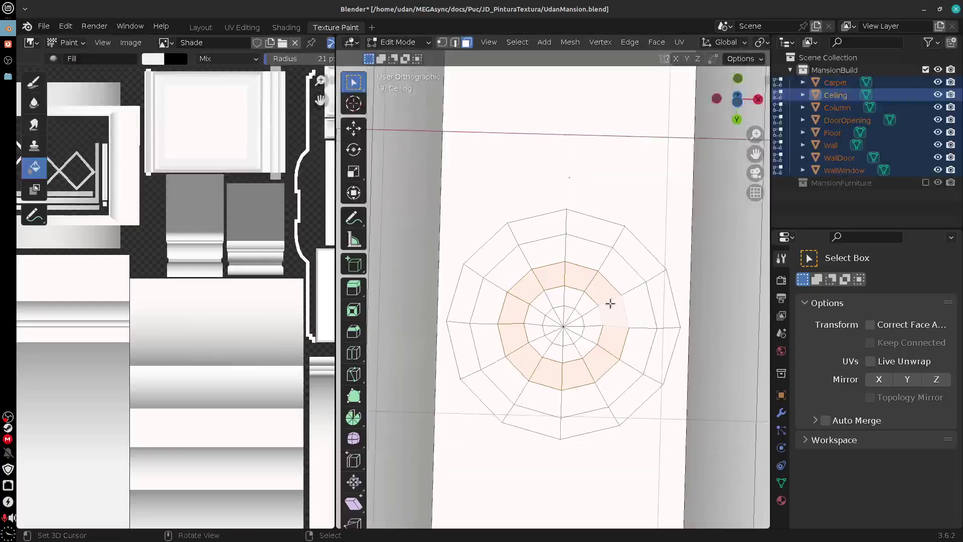
alt+shift+click(633, 287)
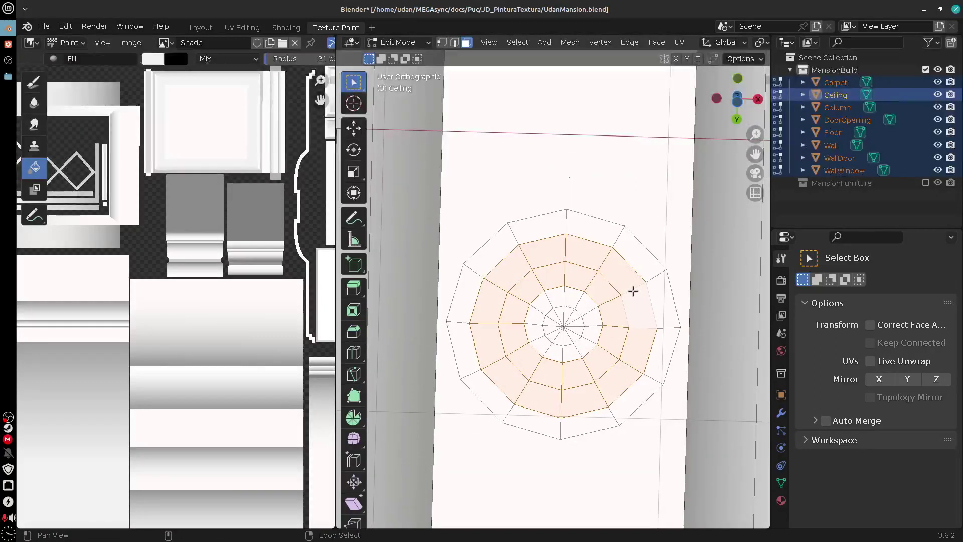
- Switch the ceiling to Texture Paint mode and open the Stroke Method options in the Draw brush's Stroke settings
click(422, 44)
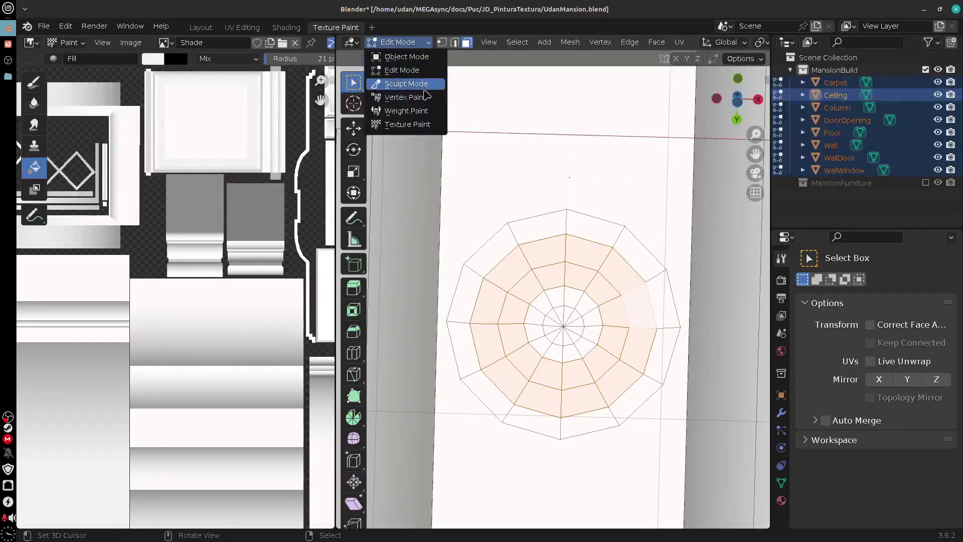
click(422, 123)
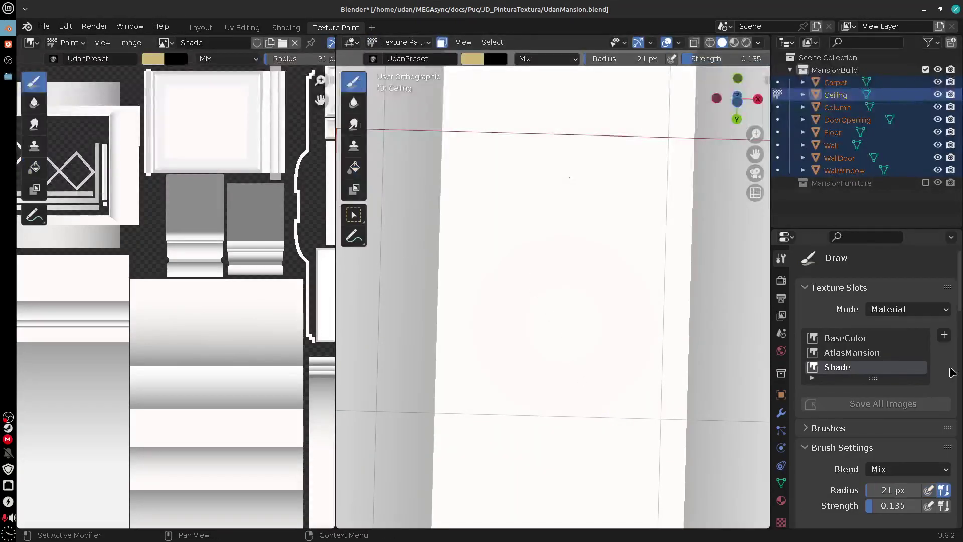
drag(959, 309, 962, 454)
scroll(962, 451, down, 1)
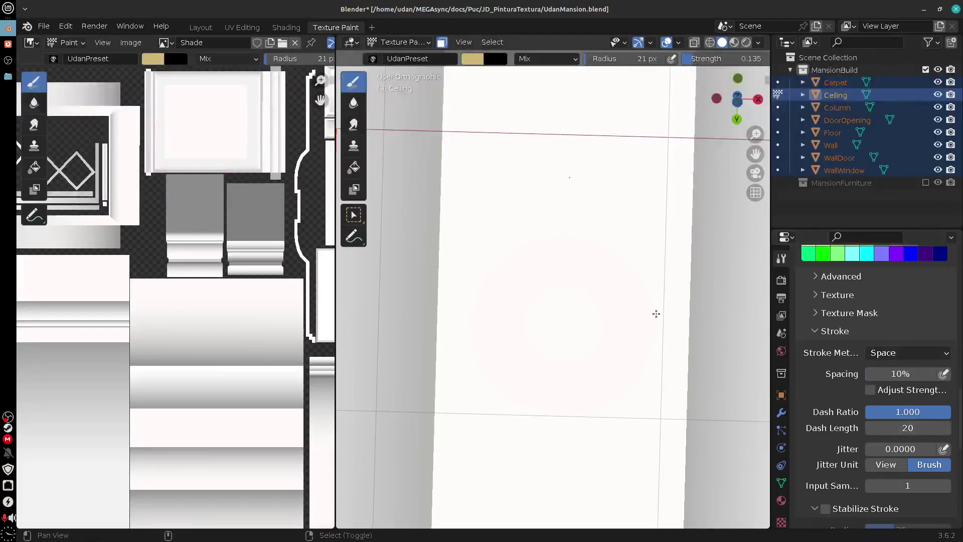
drag(655, 312, 640, 503)
drag(667, 363, 675, 255)
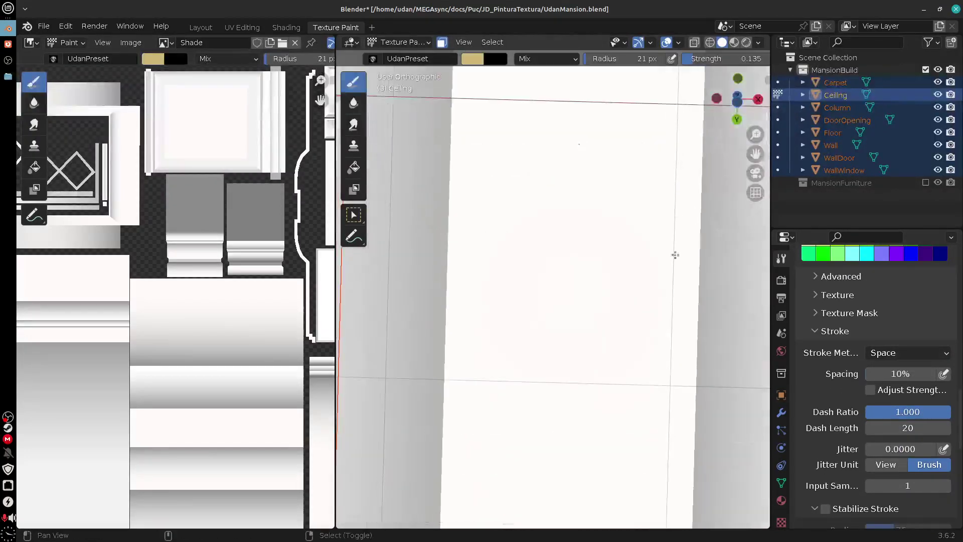
click(914, 356)
click(883, 401)
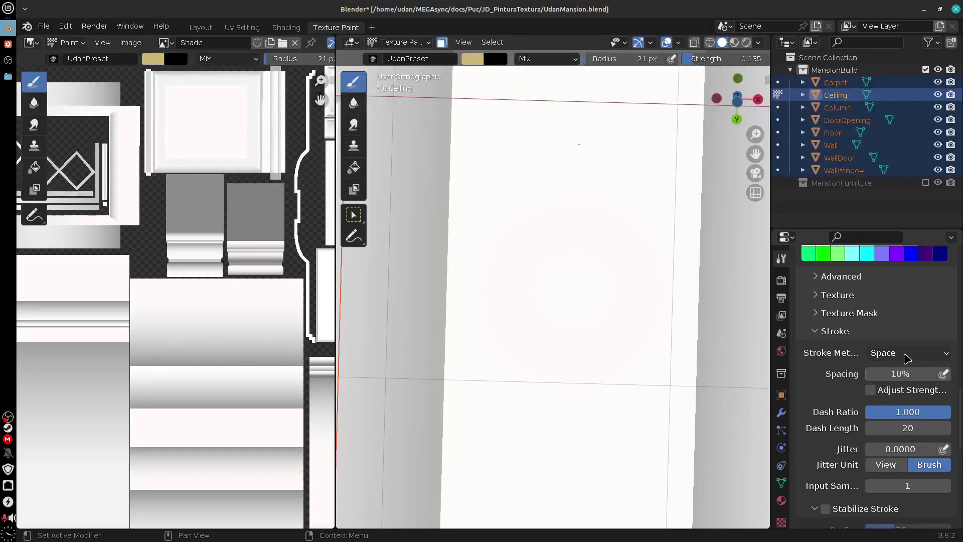
- Examine the brush's Color Palette swatches and the available palettes, keeping the one named Palette active
scroll(634, 323, up, 6)
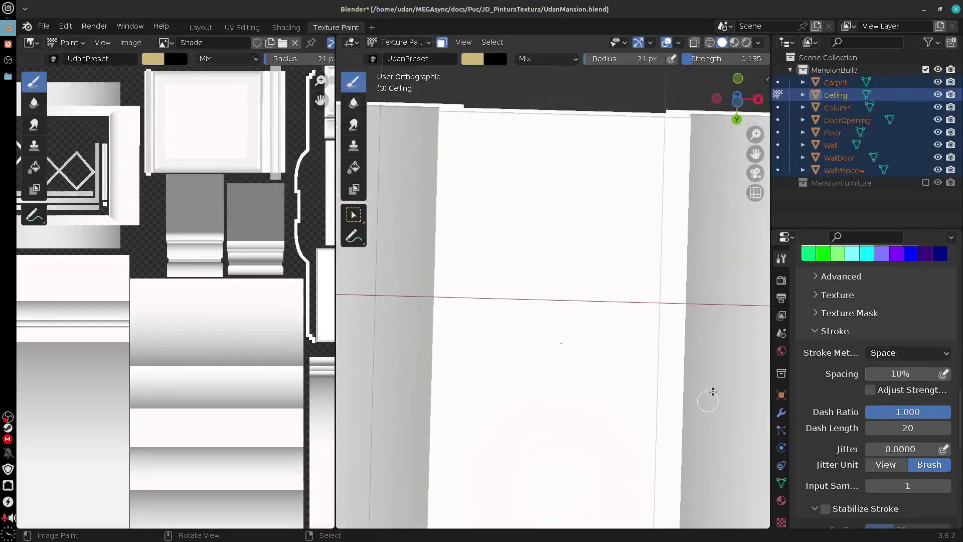
scroll(923, 376, up, 12)
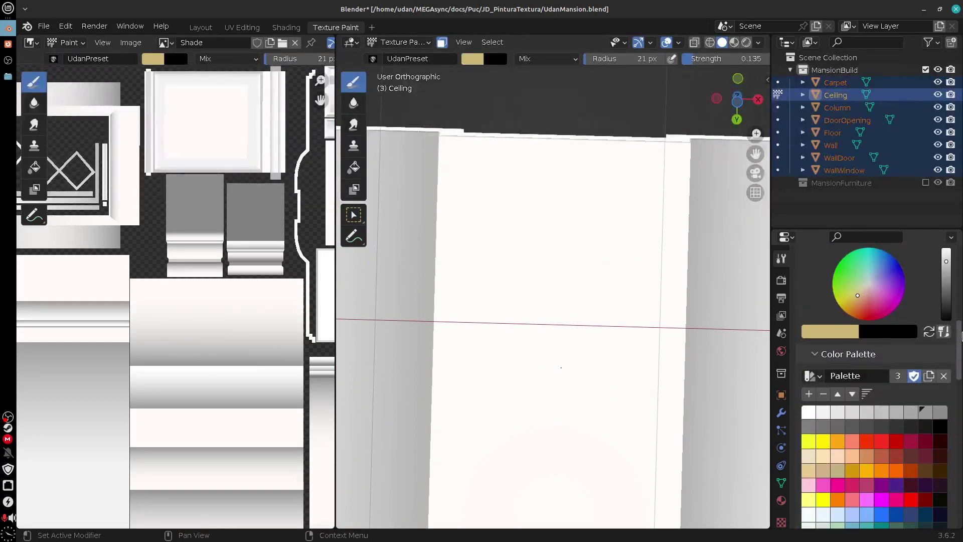
scroll(926, 373, down, 3)
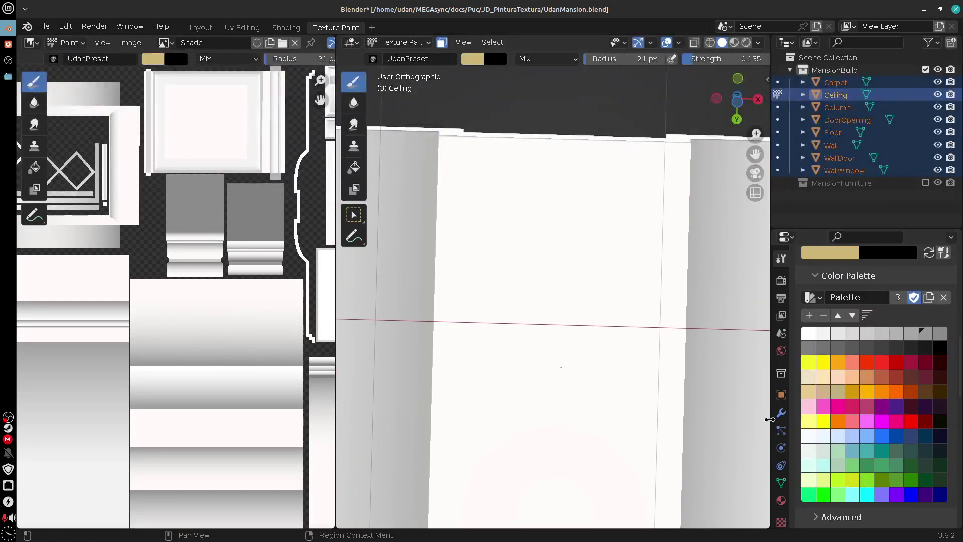
drag(770, 419, 754, 419)
click(806, 297)
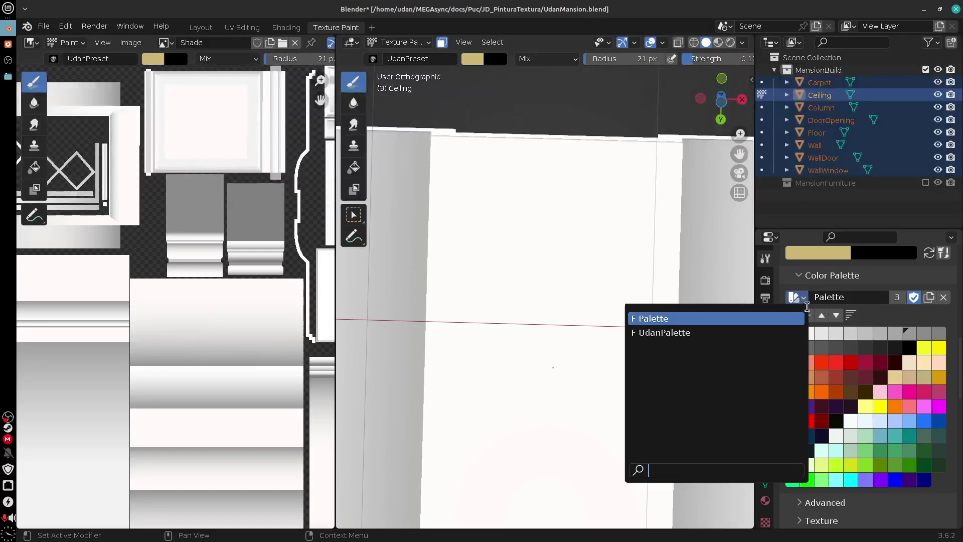
click(719, 319)
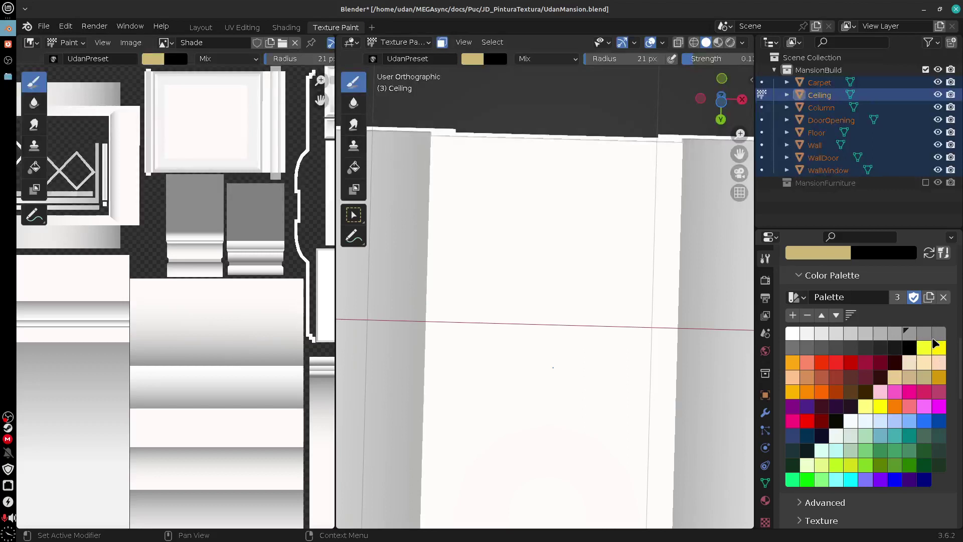
mouse_move(756, 446)
mouse_down()
mouse_move(723, 446)
mouse_move(817, 444)
mouse_move(667, 441)
mouse_move(806, 436)
mouse_move(762, 438)
mouse_up()
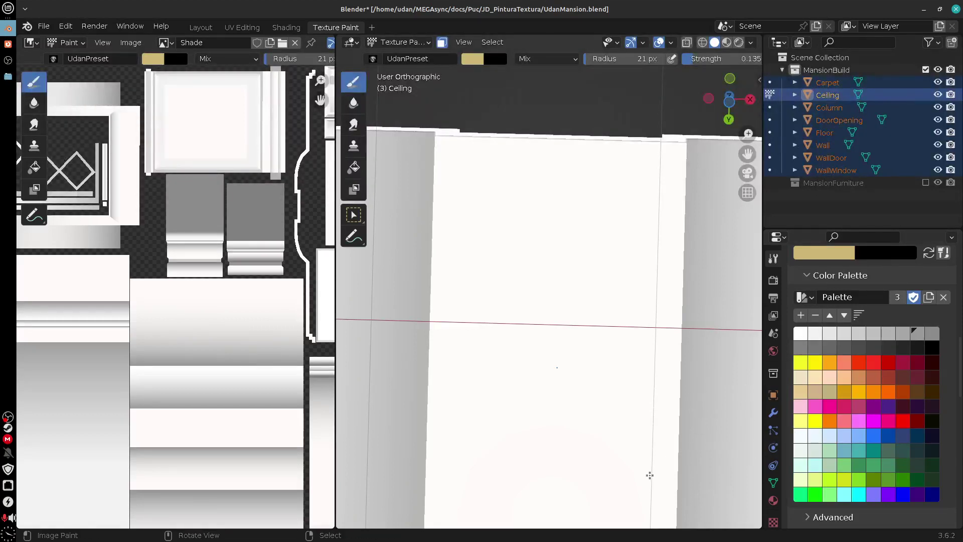
mouse_move(663, 438)
mouse_down()
mouse_move(637, 404)
mouse_move(617, 400)
mouse_move(594, 445)
mouse_move(604, 496)
mouse_move(596, 468)
mouse_up()
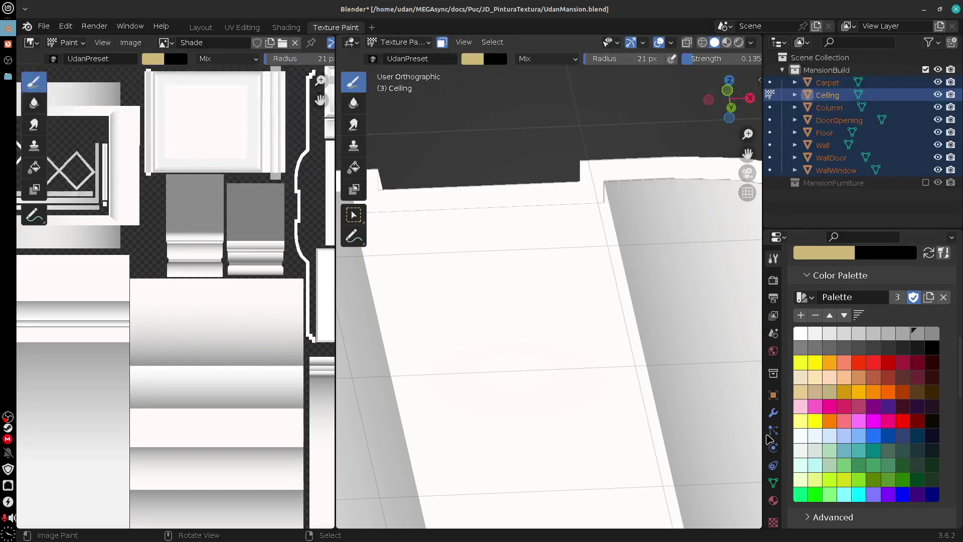
drag(648, 358, 630, 371)
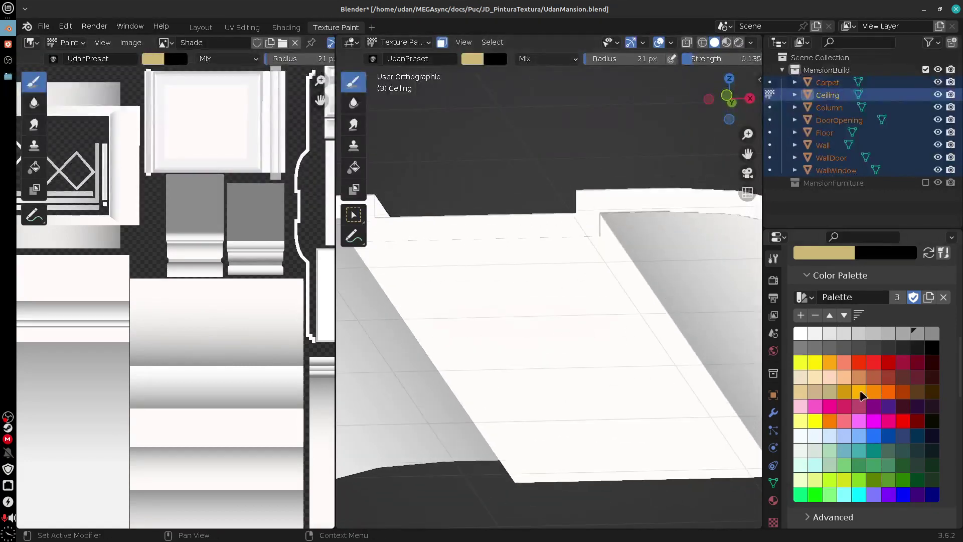
drag(641, 399, 628, 368)
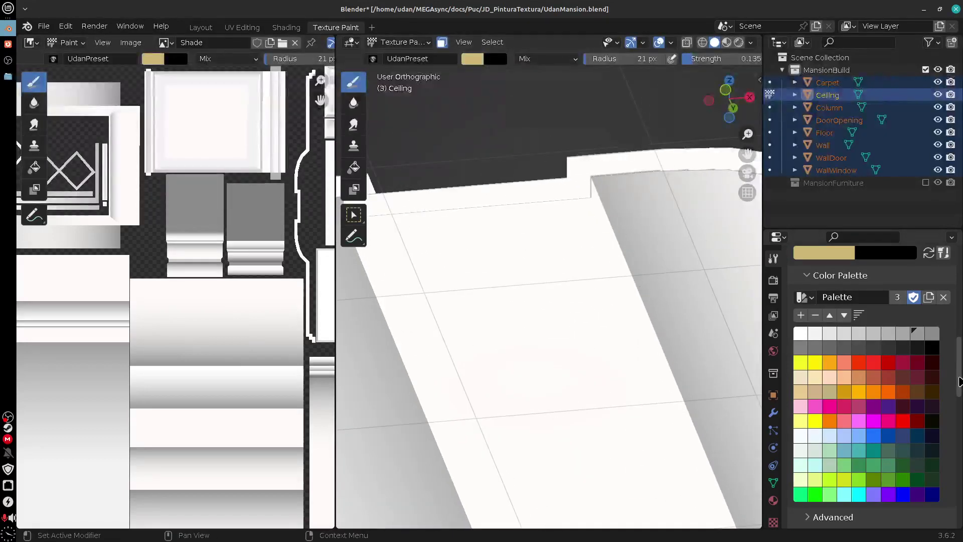
scroll(959, 381, up, 1)
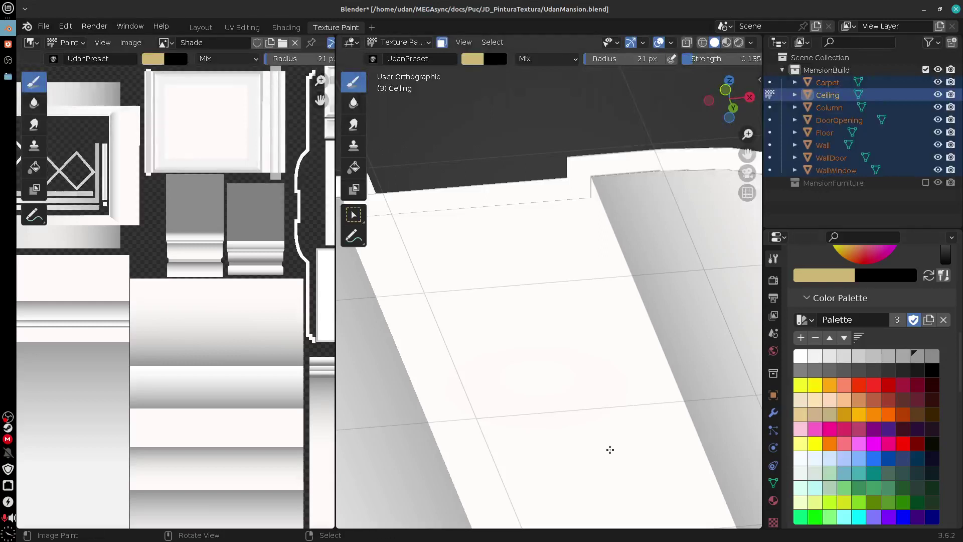
drag(610, 449, 604, 379)
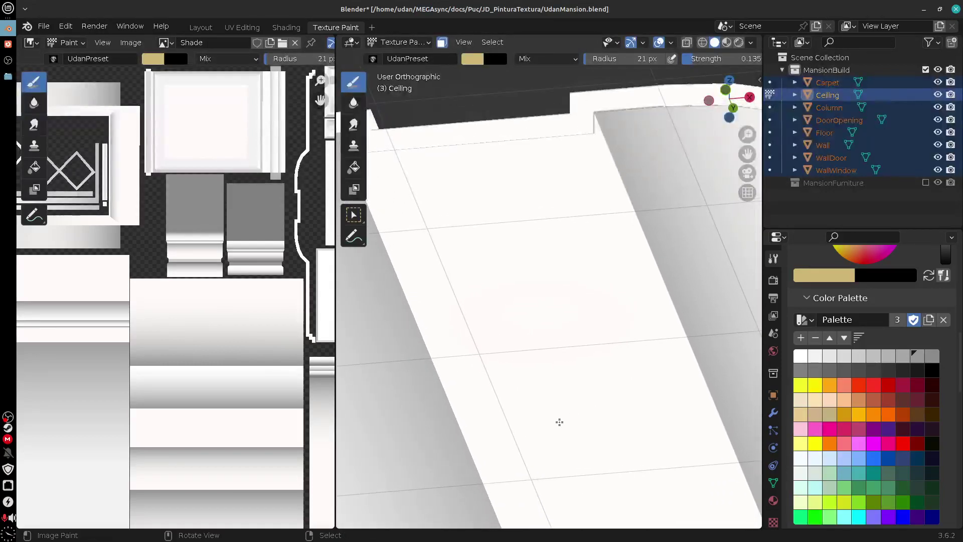
drag(587, 277, 529, 277)
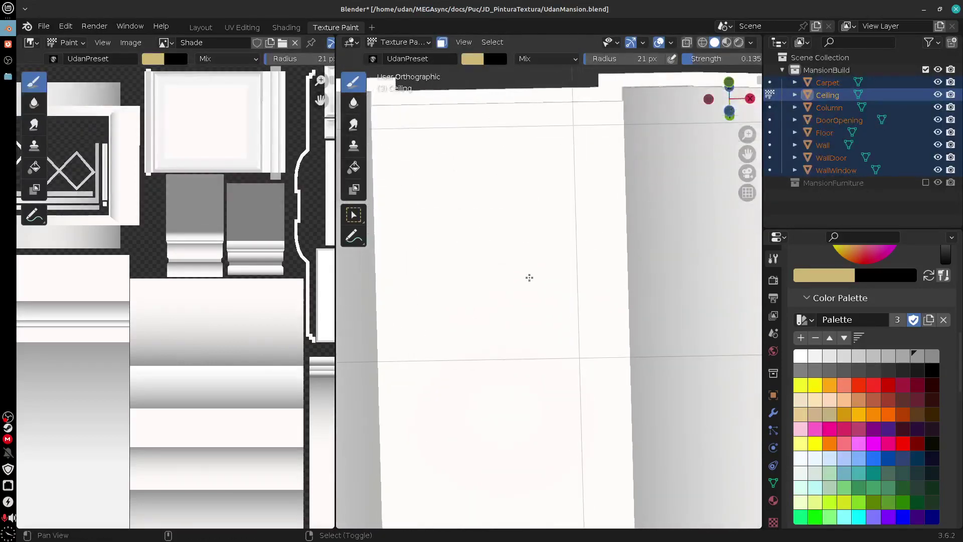
drag(583, 323, 563, 330)
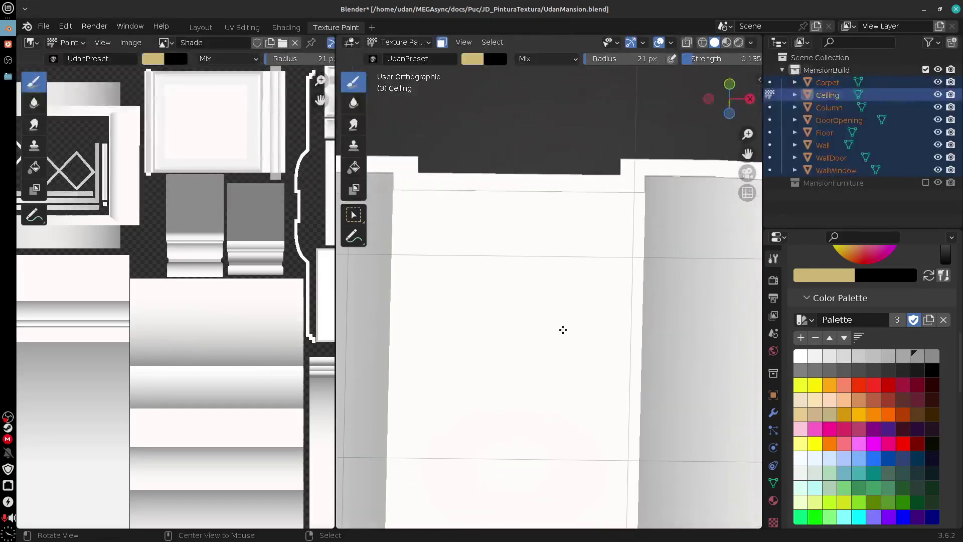
- Set the viewport's Solid shading lighting to Studio and frame the round ceiling ornament from below
drag(490, 457, 719, 207)
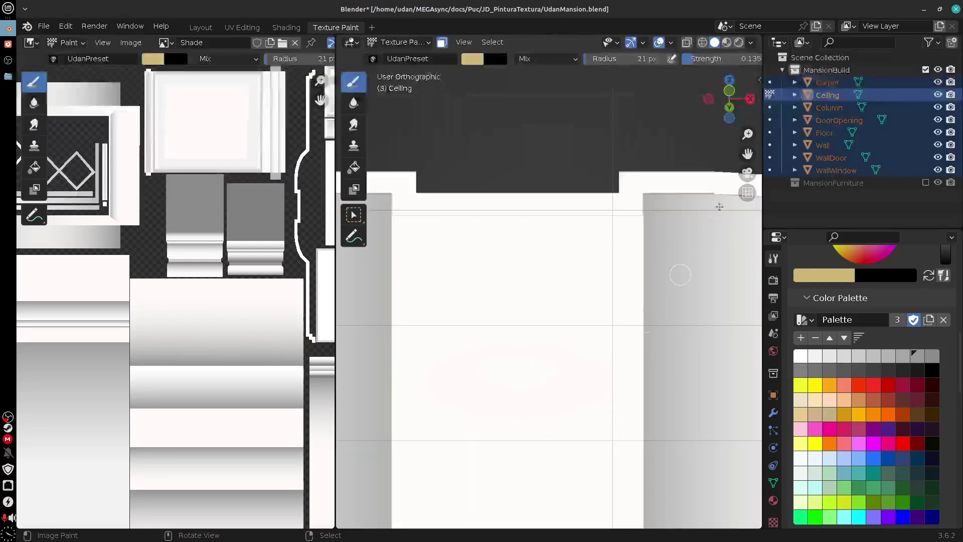
click(754, 43)
click(706, 101)
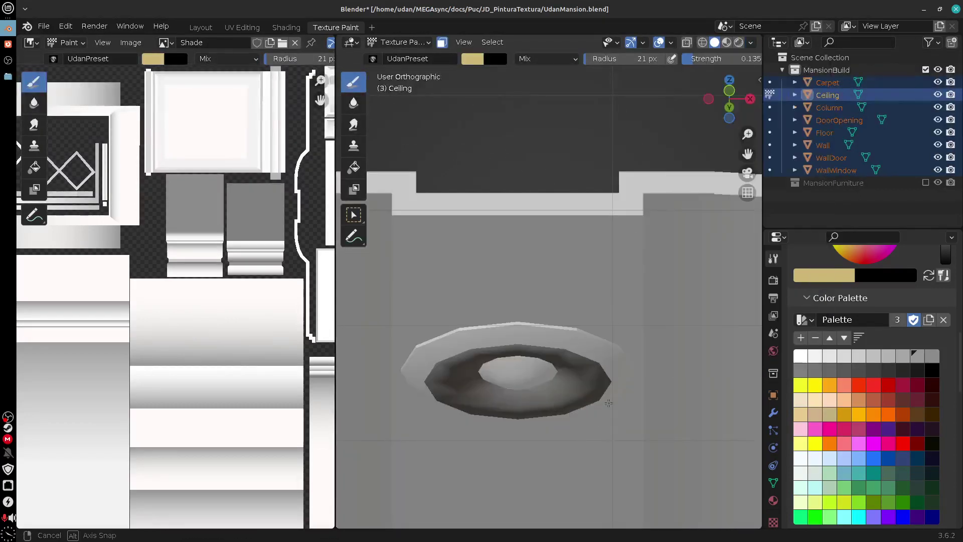
scroll(597, 356, up, 3)
drag(602, 354, 607, 288)
scroll(611, 285, up, 1)
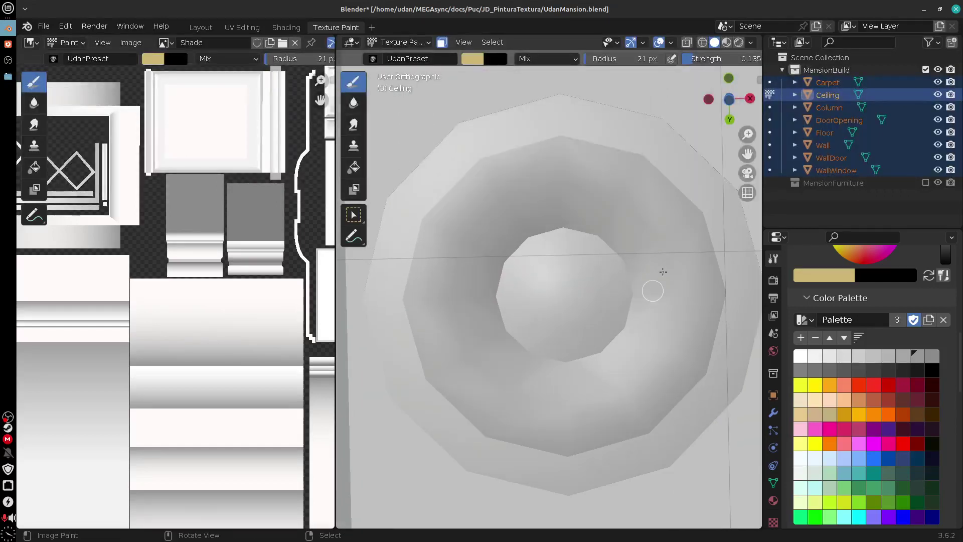
- Set the brush strength to 1.000 and try a tan stroke around the ornament's central disc, undoing it
scroll(606, 59, down, 3)
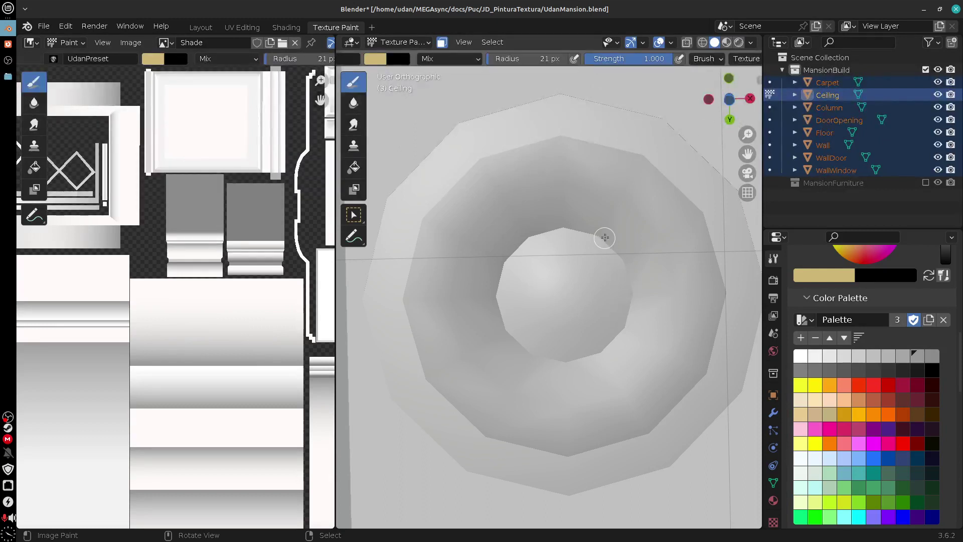
mouse_move(605, 238)
mouse_down()
mouse_move(521, 224)
mouse_move(496, 296)
mouse_move(589, 342)
mouse_up()
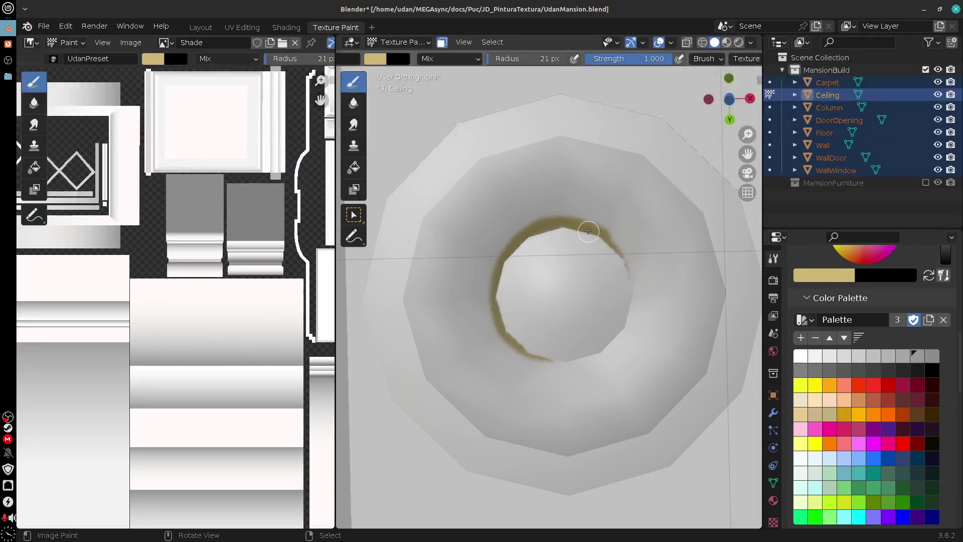
mouse_move(589, 230)
mouse_down()
mouse_move(595, 351)
mouse_move(553, 398)
mouse_up()
key(ctrl+z)
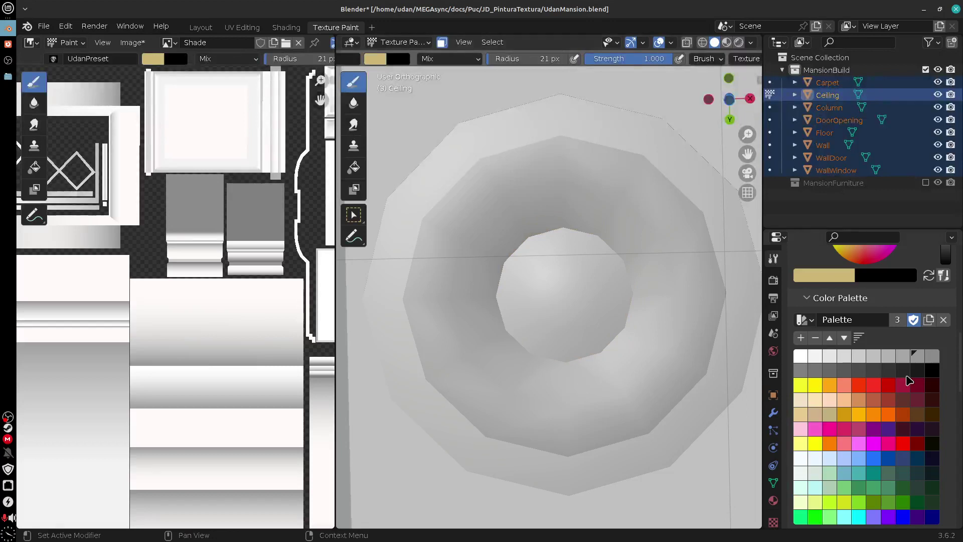
- Enlarge the brush radius to 252 px and choose the last grey swatch in the palette's first row
mouse_move(960, 363)
mouse_down()
mouse_move(959, 502)
mouse_move(960, 484)
mouse_up()
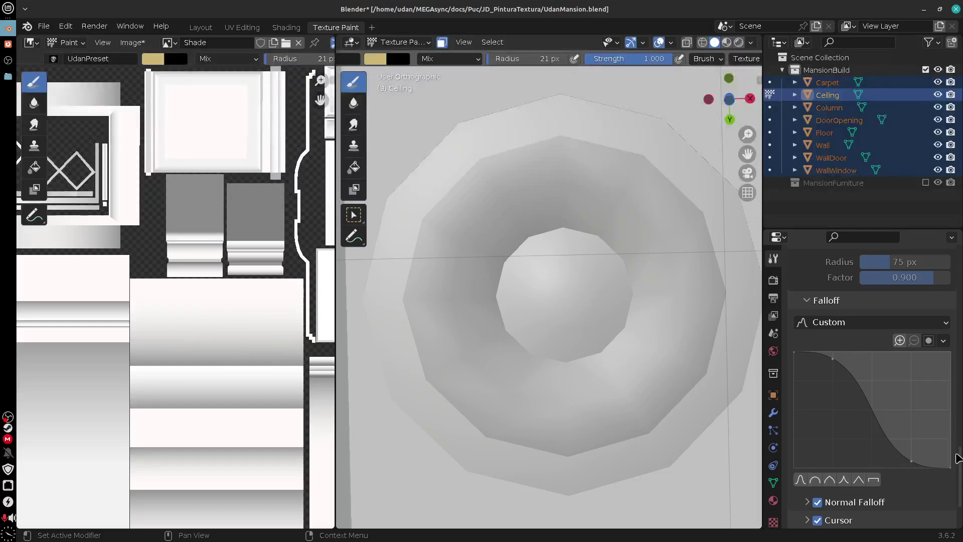
drag(958, 457, 959, 321)
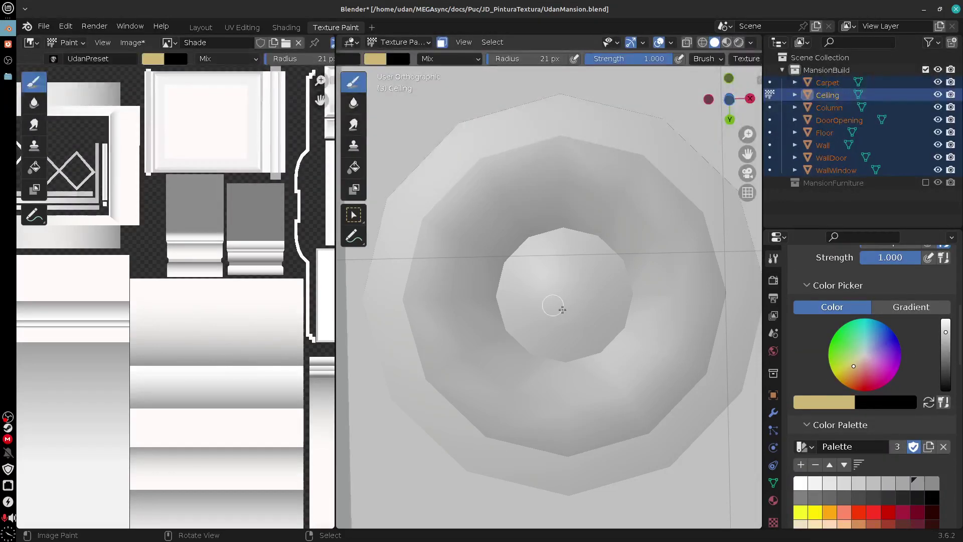
key(f)
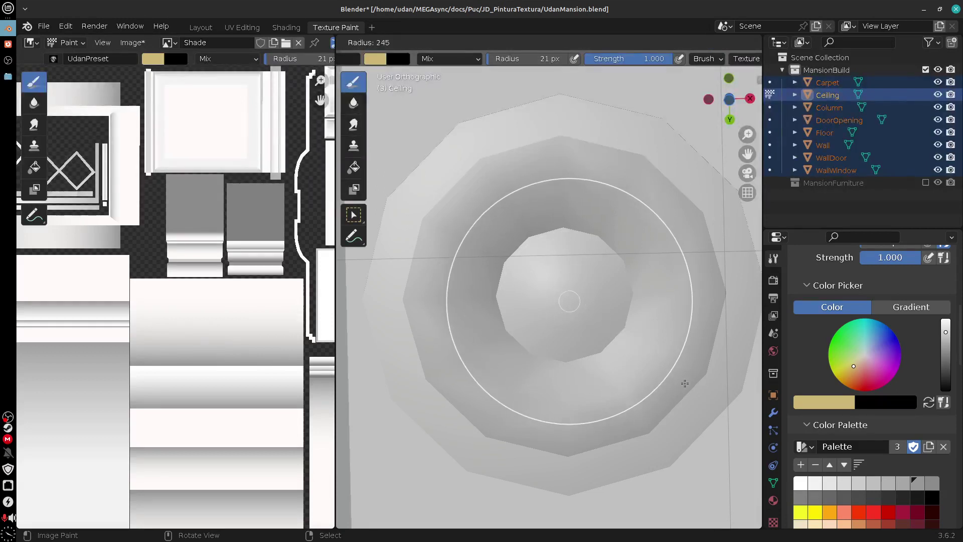
click(685, 386)
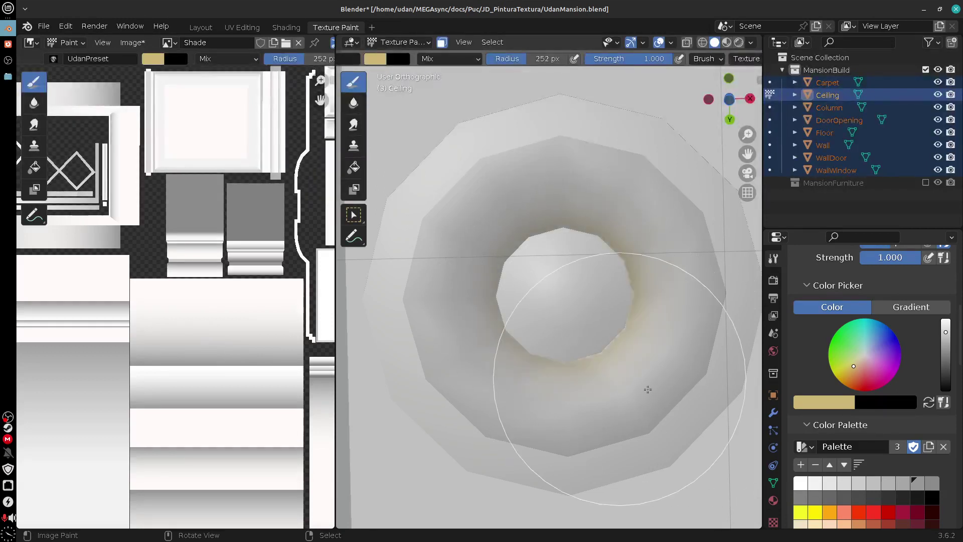
click(934, 482)
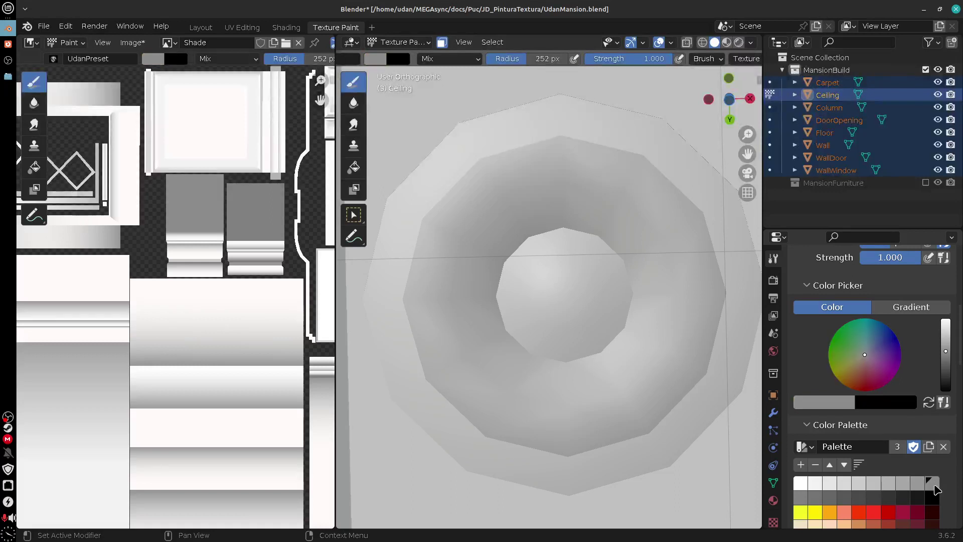
- Paint soft grey shading around the ornament's central disc, undoing the strokes that make it too dark
drag(559, 280, 563, 291)
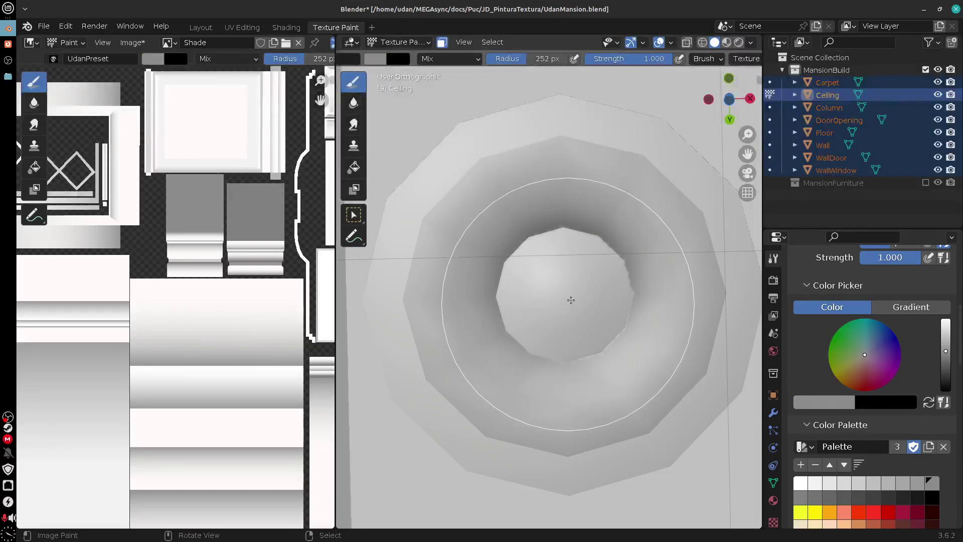
mouse_move(567, 298)
mouse_down()
mouse_move(593, 331)
mouse_move(568, 301)
mouse_move(564, 311)
mouse_move(560, 304)
mouse_move(589, 299)
mouse_move(571, 316)
mouse_move(562, 308)
mouse_move(585, 303)
mouse_move(554, 298)
mouse_move(593, 295)
mouse_move(561, 273)
mouse_move(553, 311)
mouse_move(589, 300)
mouse_up()
key(ctrl+z)
key(ctrl+z)
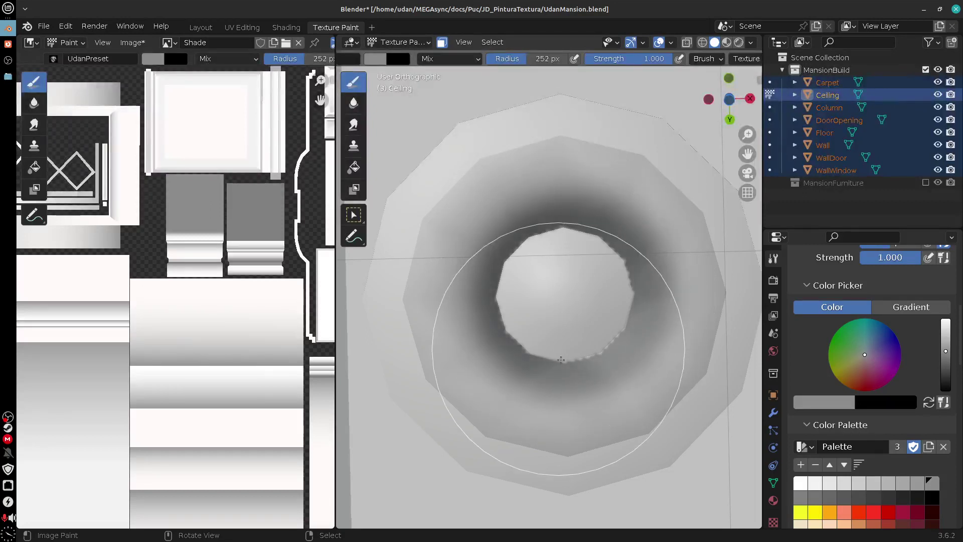
key(ctrl+z)
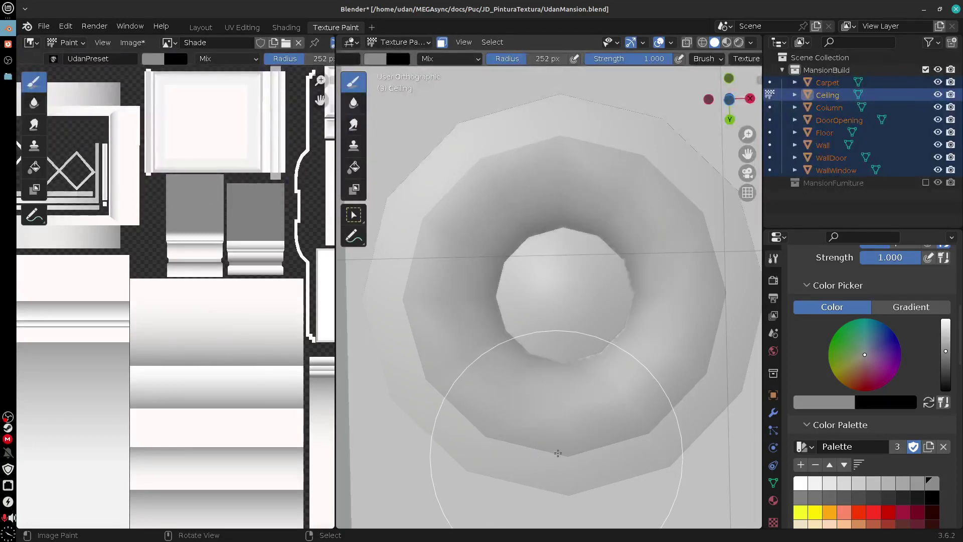
- Inspect the painted ornament shading on the Shade texture and in Material Preview
mouse_move(619, 346)
mouse_down()
mouse_move(620, 362)
mouse_move(613, 348)
mouse_move(577, 345)
mouse_move(583, 336)
mouse_up()
drag(199, 293, 454, 414)
mouse_move(274, 331)
mouse_down()
mouse_move(177, 303)
mouse_move(309, 345)
mouse_up()
scroll(221, 313, up, 7)
mouse_move(570, 301)
mouse_down()
mouse_move(589, 330)
mouse_move(582, 321)
mouse_up()
click(726, 42)
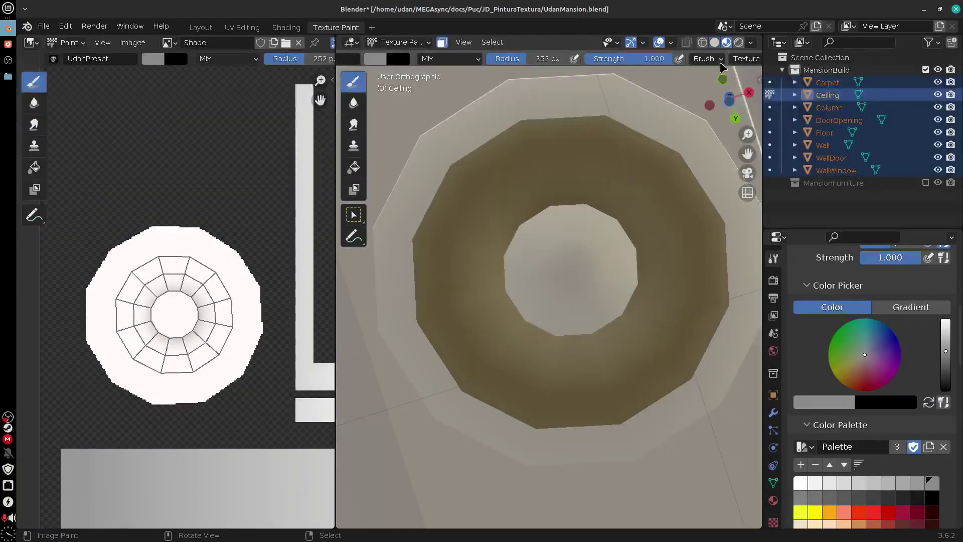
- Return to Solid shading and set the viewport lighting to Flat
click(715, 42)
click(751, 43)
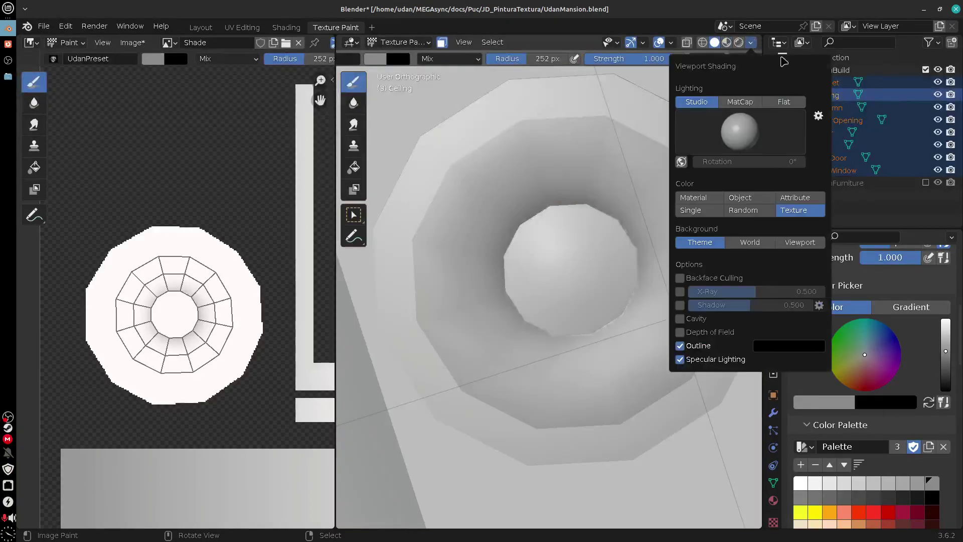
click(695, 100)
mouse_move(657, 293)
mouse_down()
mouse_move(663, 279)
mouse_move(588, 317)
mouse_move(615, 299)
mouse_move(639, 402)
mouse_move(595, 131)
mouse_move(597, 335)
mouse_move(587, 321)
mouse_move(623, 398)
mouse_move(567, 316)
mouse_up()
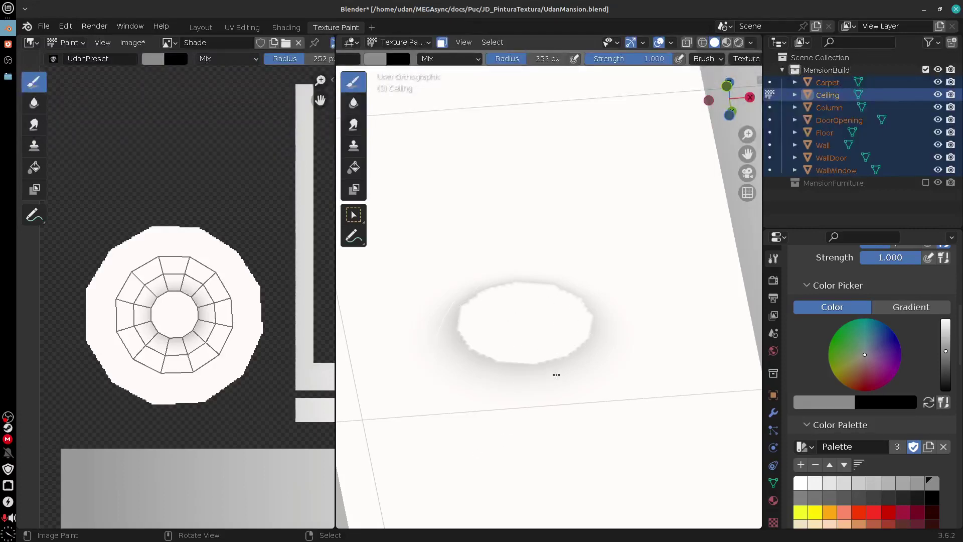
- In Edit Mode, select the two outermost face rings of the round ceiling ornament
right_click(604, 304)
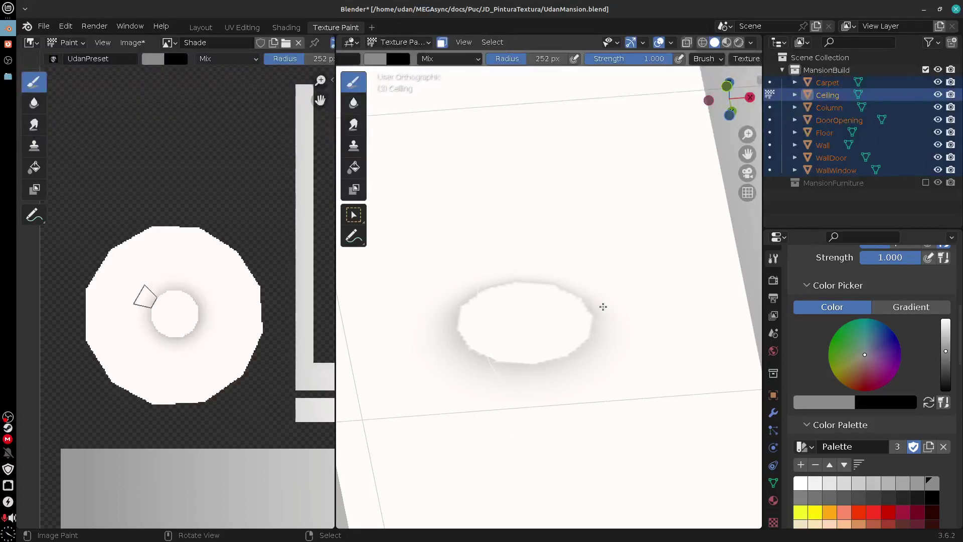
key(Tab)
alt+right_click(601, 209)
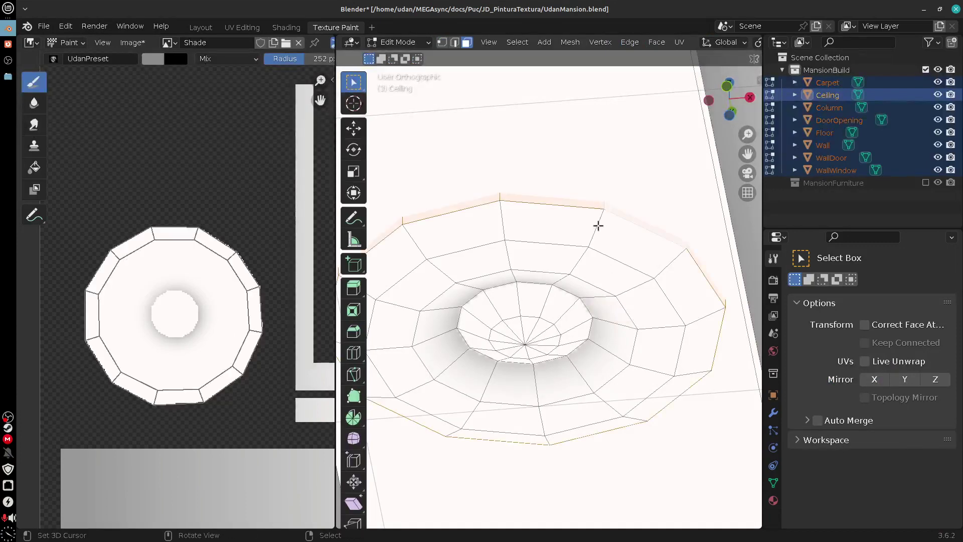
alt+right_click(598, 226)
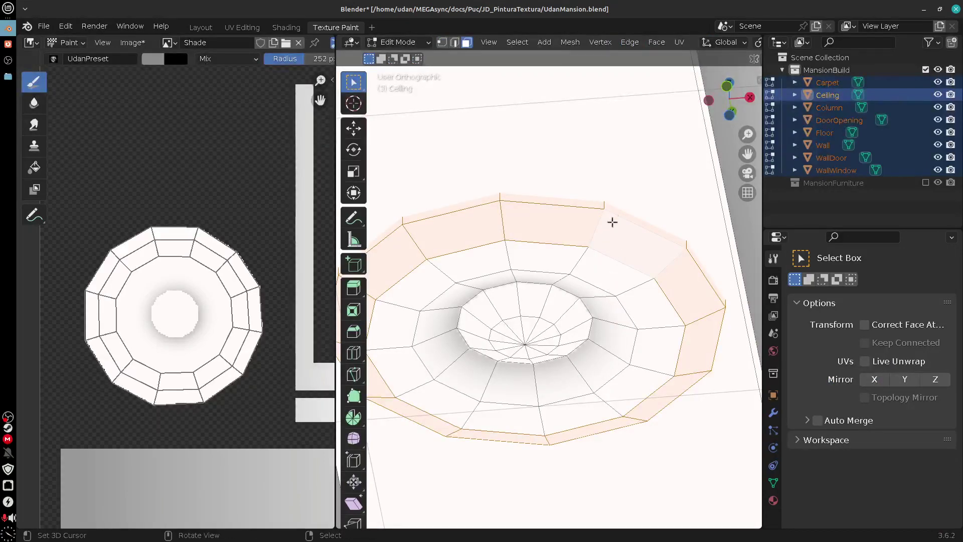
scroll(615, 225, up, 3)
scroll(616, 222, down, 3)
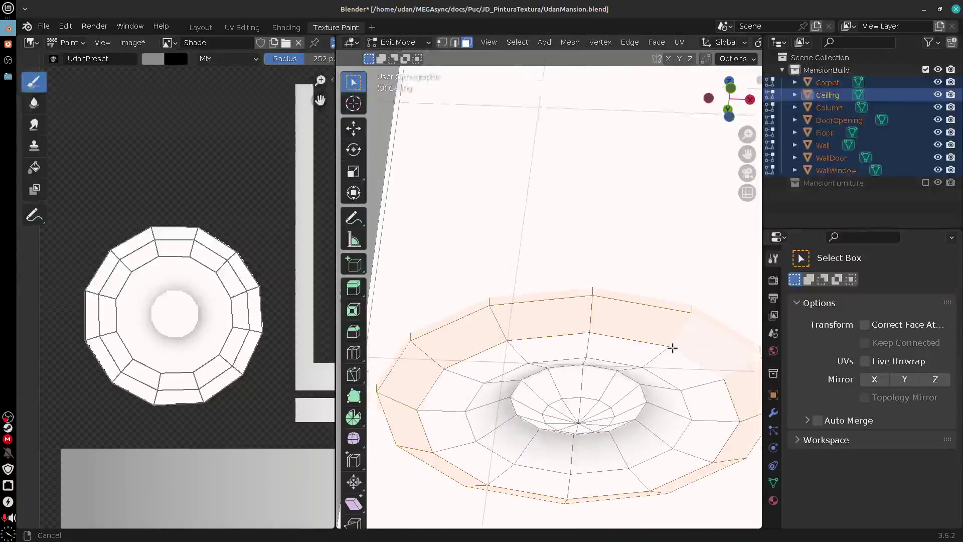
drag(672, 347, 654, 330)
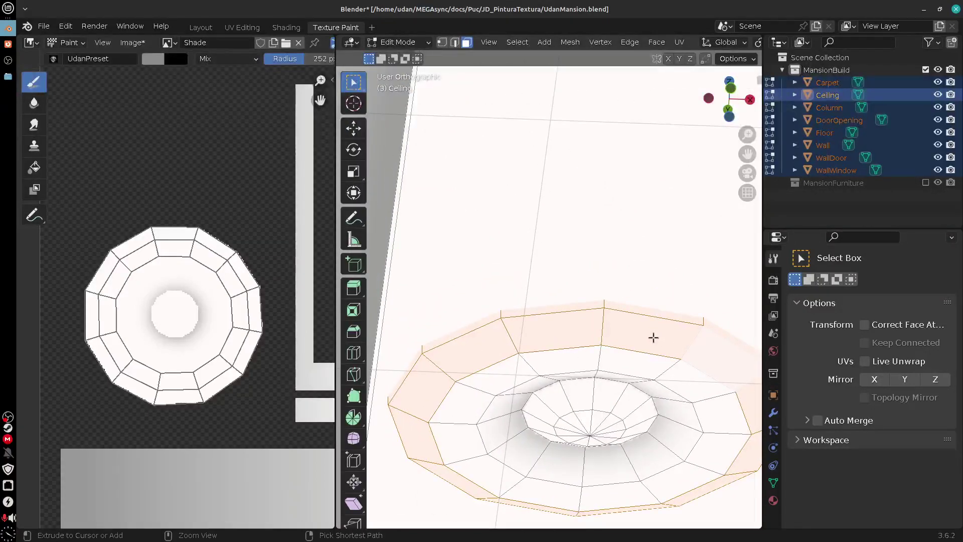
- Hide all ceiling geometry except the connected faces of this round ornament
key(ctrl+i)
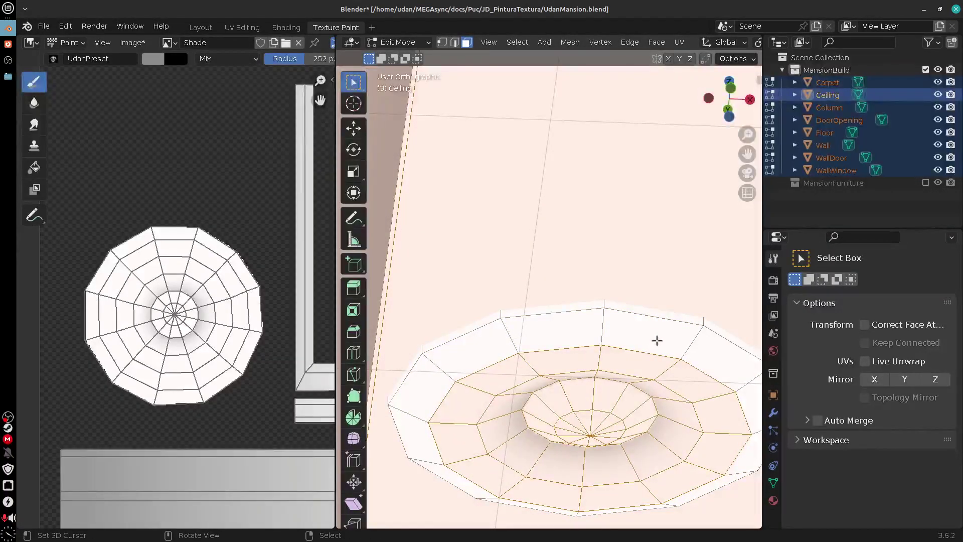
click(643, 322)
key(ctrl+l)
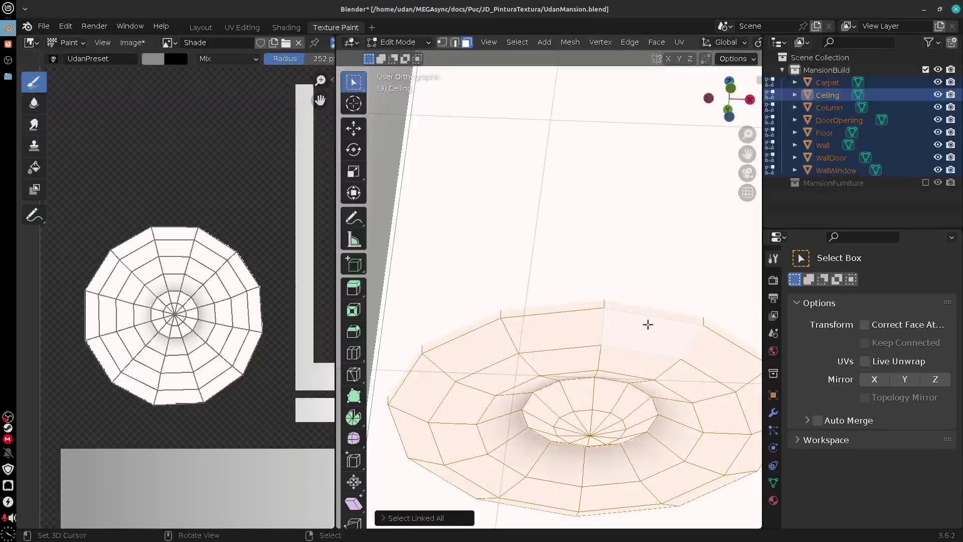
key(ctrl+i)
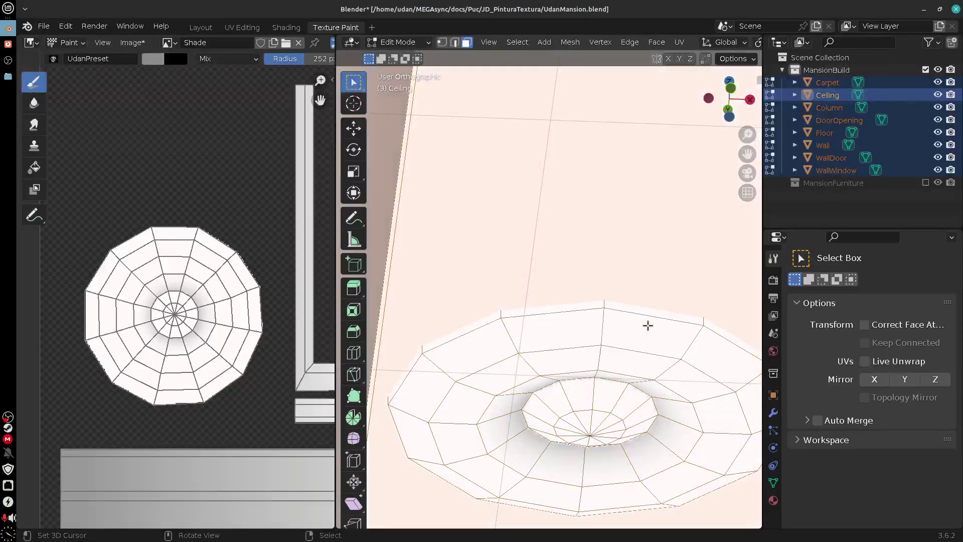
scroll(644, 323, down, 3)
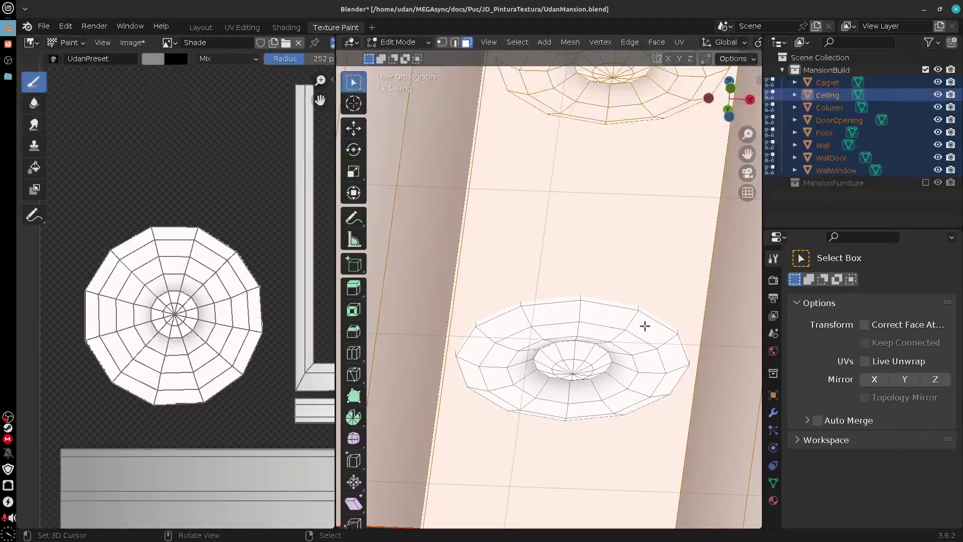
key(alt+a)
- Select the ornament's two outermost face rings and frame them in Bottom Orthographic view
alt+click(580, 314)
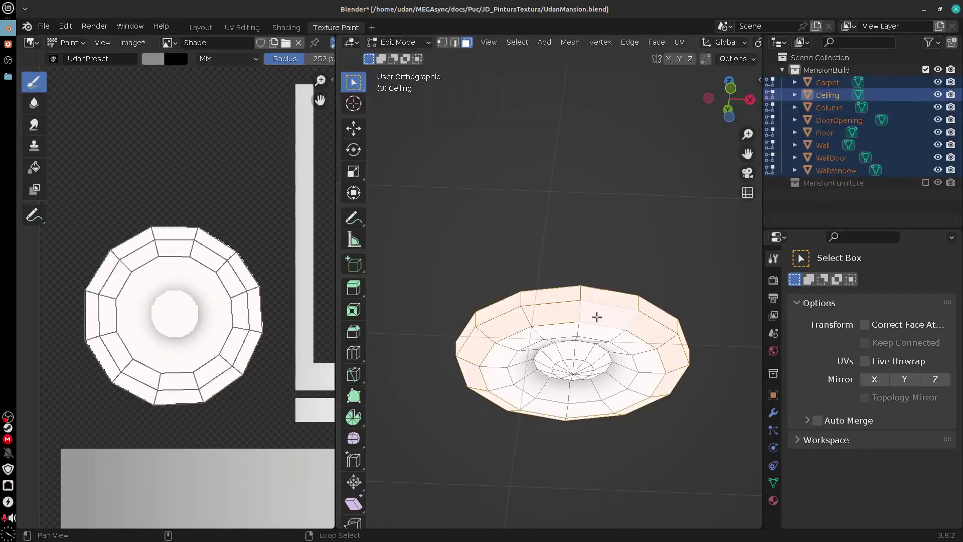
drag(701, 339, 609, 292)
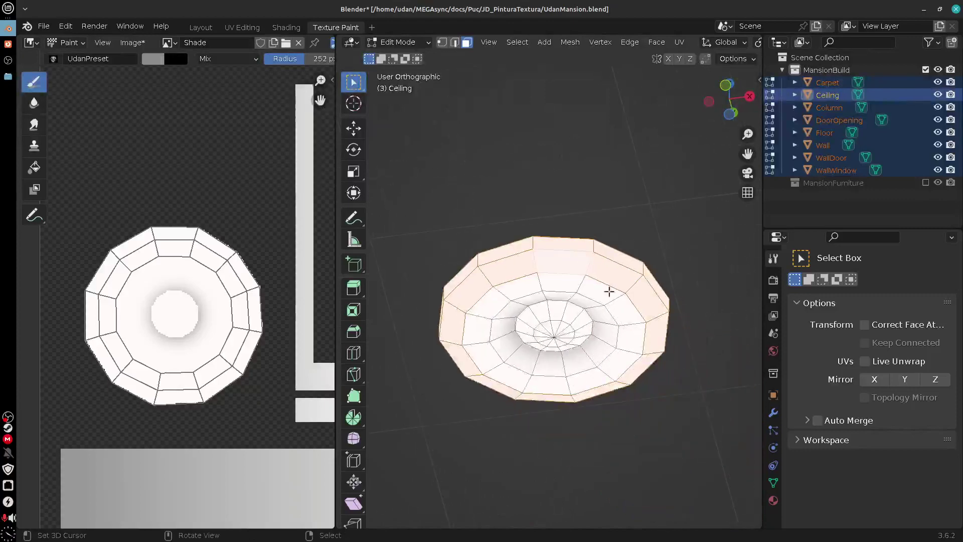
key(ctrl+KP_7)
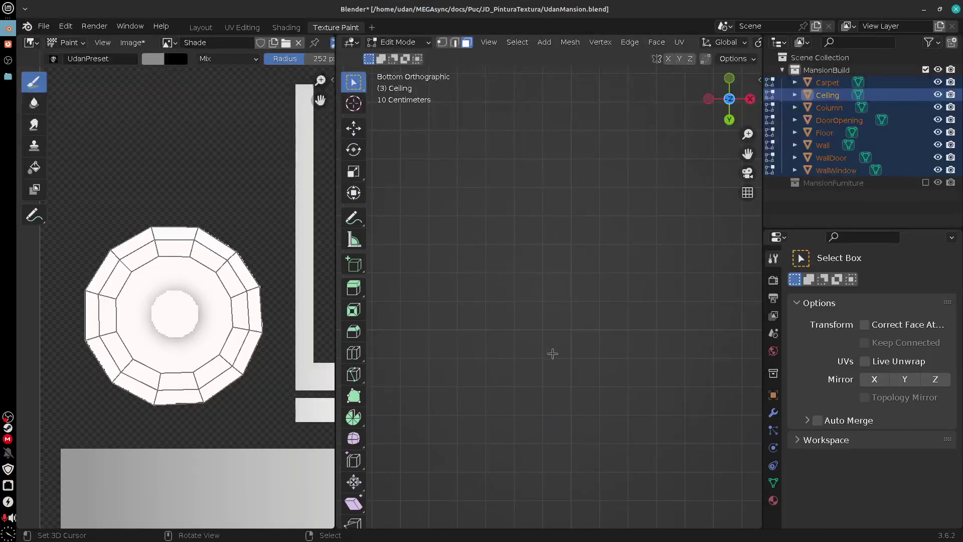
key(KP_Decimal)
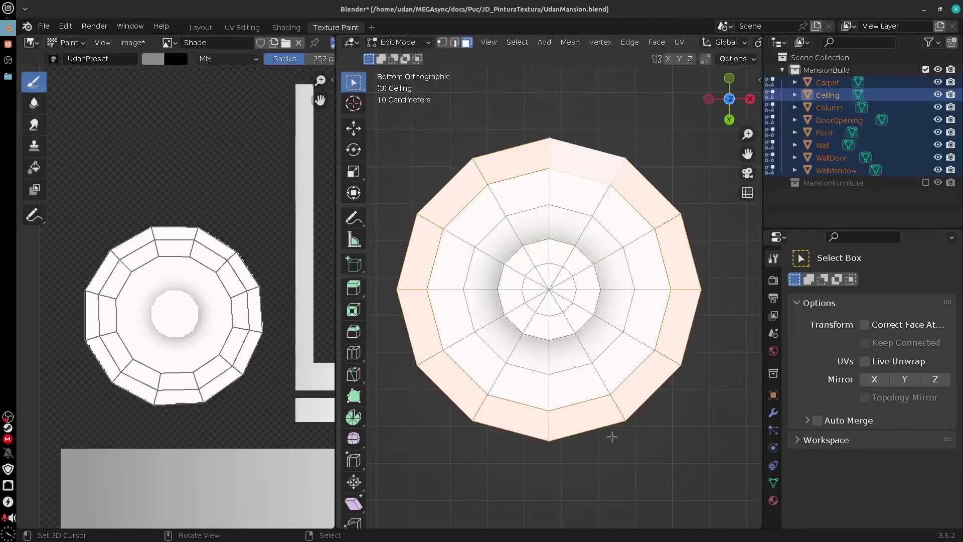
click(493, 44)
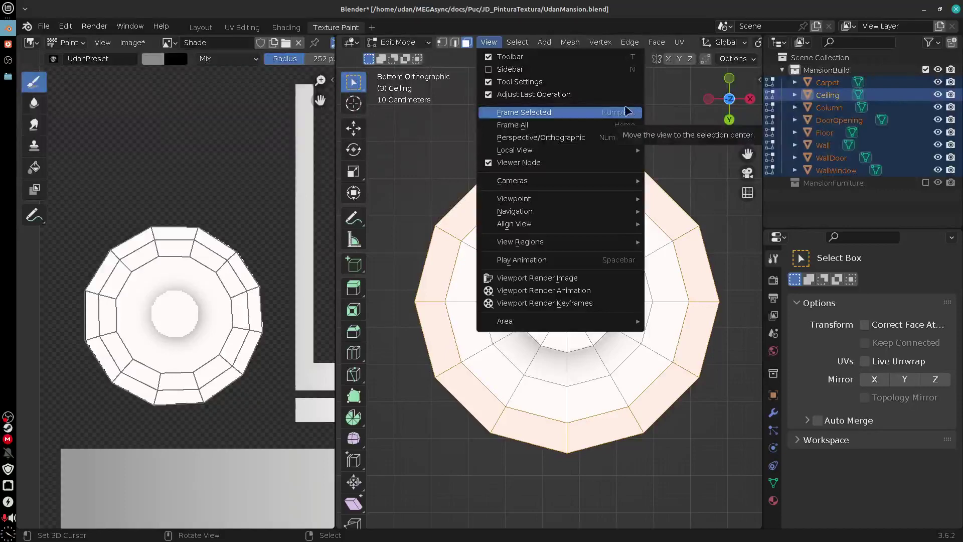
click(551, 112)
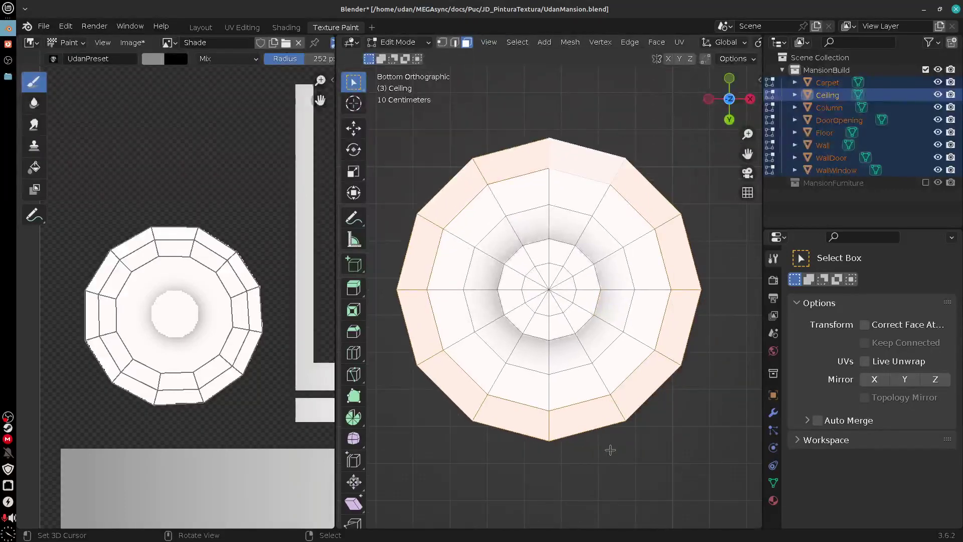
- Switch to Texture Paint mode, set the brush radius to 151 px, paint the masked outer rings mid-grey and undo it
click(398, 42)
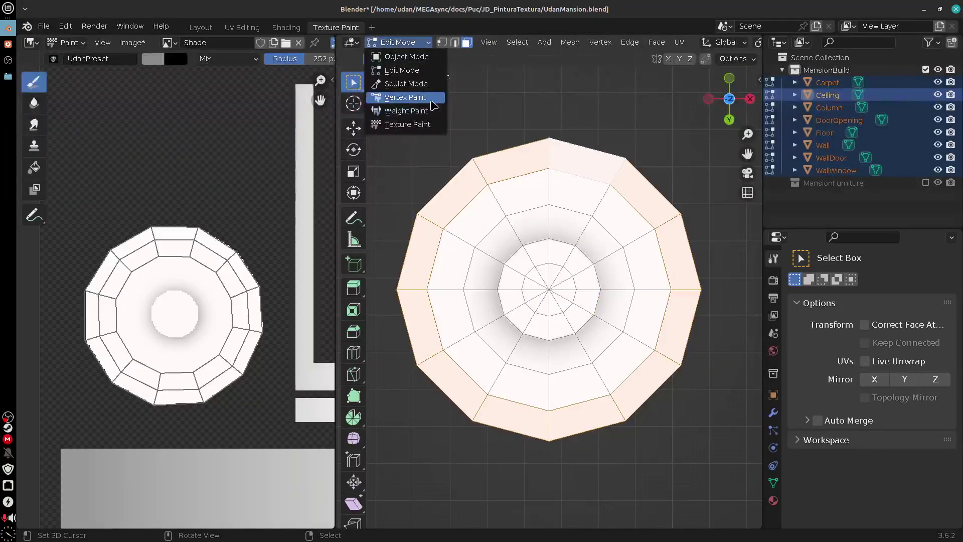
click(399, 123)
key(f)
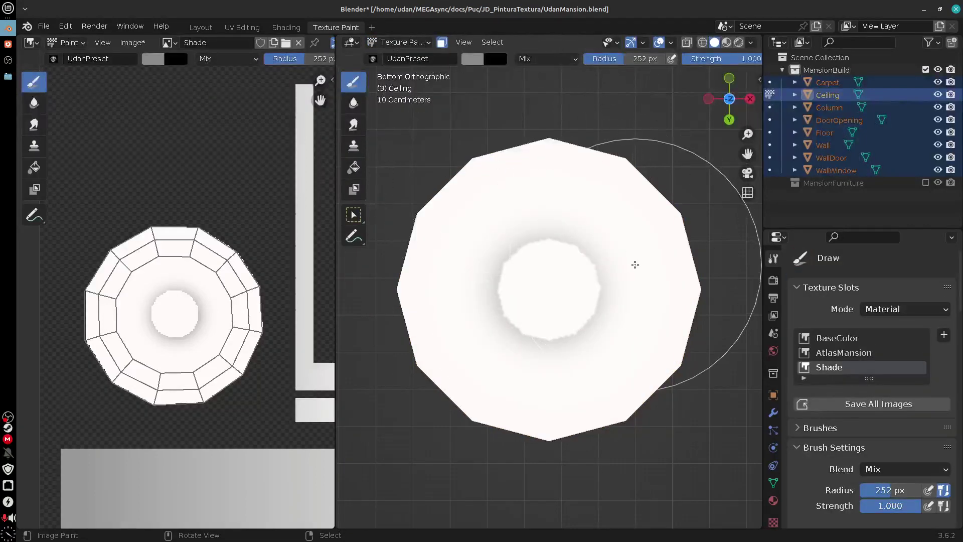
click(570, 254)
mouse_move(507, 141)
mouse_down()
mouse_move(451, 133)
mouse_move(406, 185)
mouse_move(405, 343)
mouse_move(498, 430)
mouse_move(639, 387)
mouse_move(628, 167)
mouse_move(507, 143)
mouse_up()
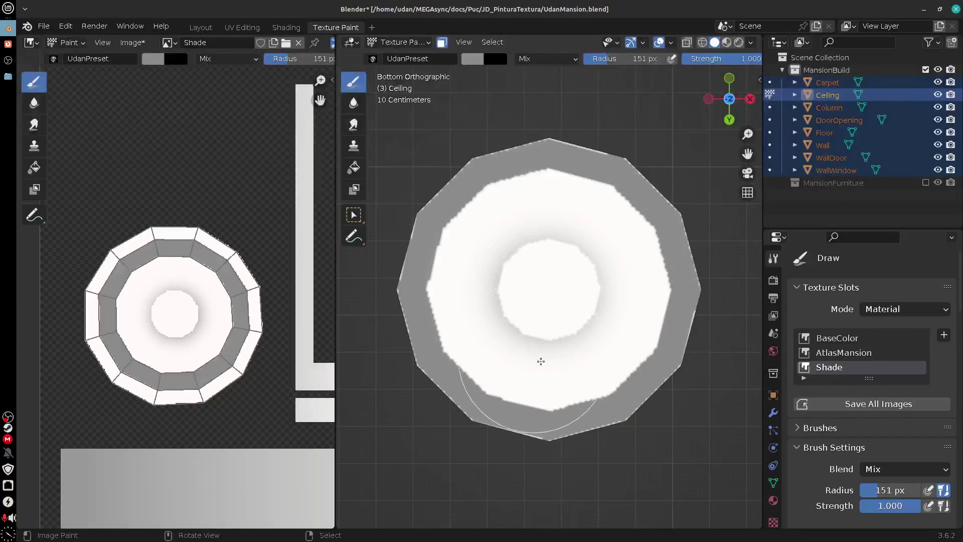
key(ctrl+z)
- Choose the light grey palette swatch as brush color, try a stroke across the ornament's outer rings and undo it
mouse_move(627, 314)
mouse_down()
mouse_move(645, 303)
mouse_move(655, 350)
mouse_move(611, 165)
mouse_up()
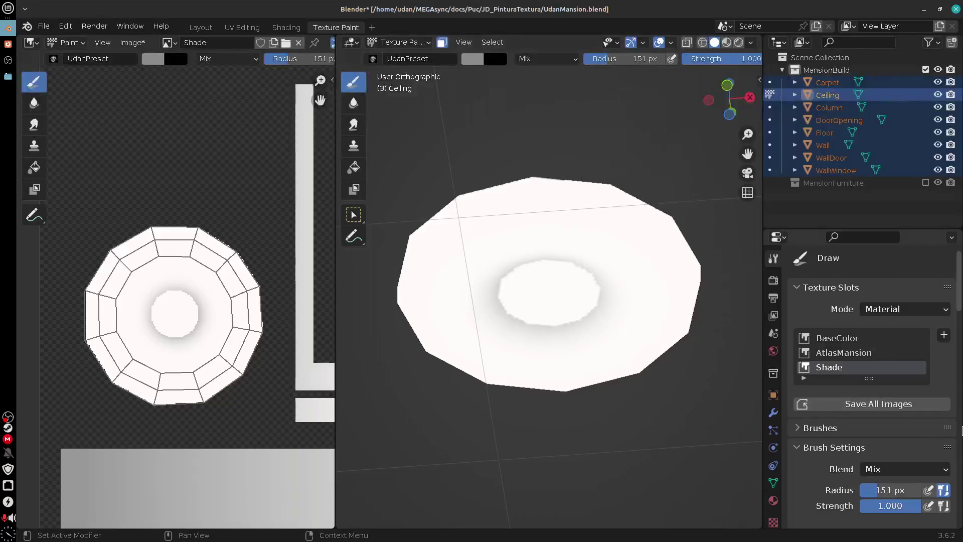
drag(958, 298, 960, 354)
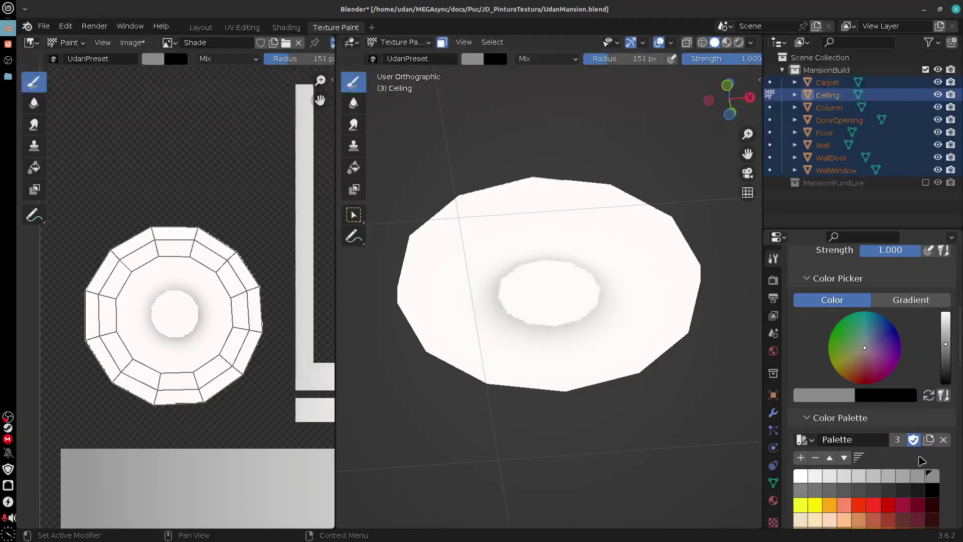
click(829, 476)
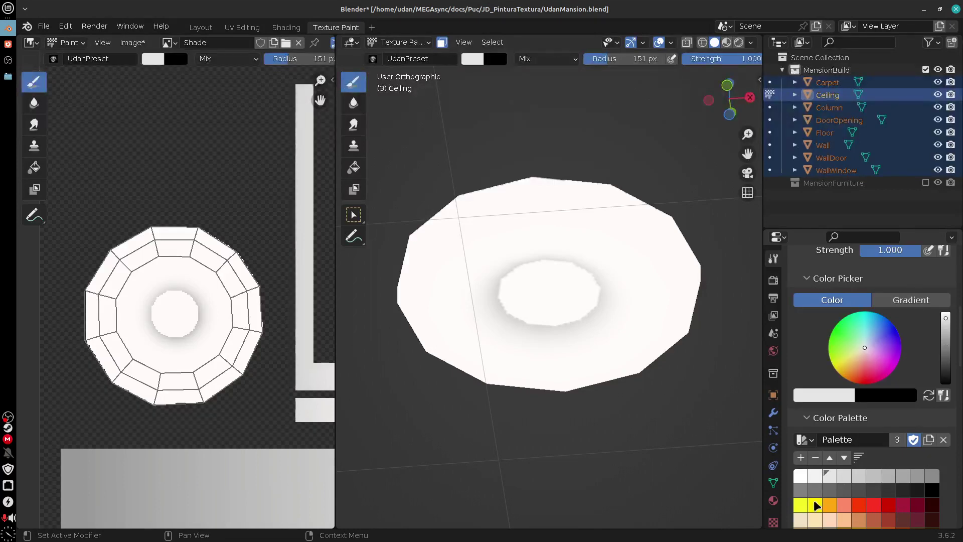
mouse_move(438, 209)
mouse_down()
mouse_move(509, 185)
mouse_move(623, 184)
mouse_move(658, 198)
mouse_up()
key(ctrl+z)
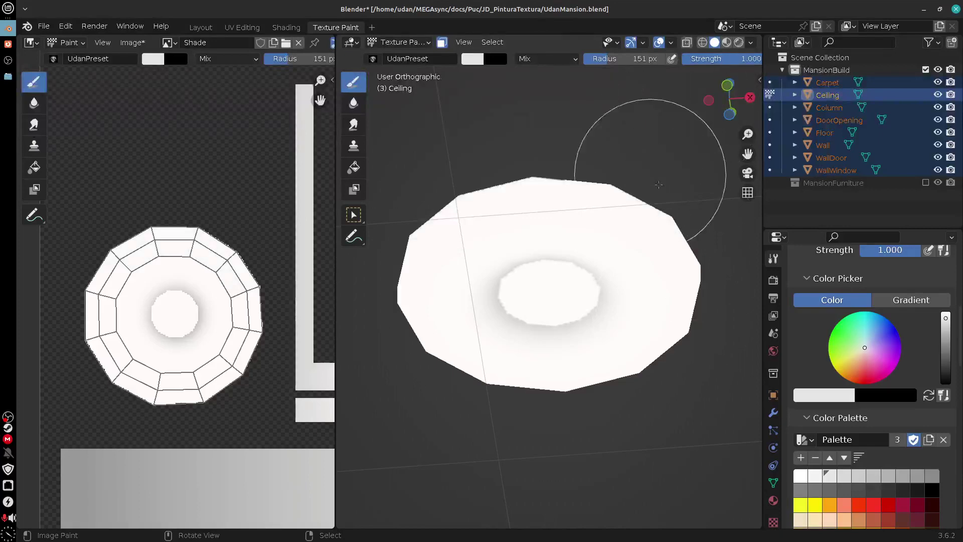
- With an 88 px brush, paint light grey shading around the ornament's outer rim and soften its inner edge with white
key(f)
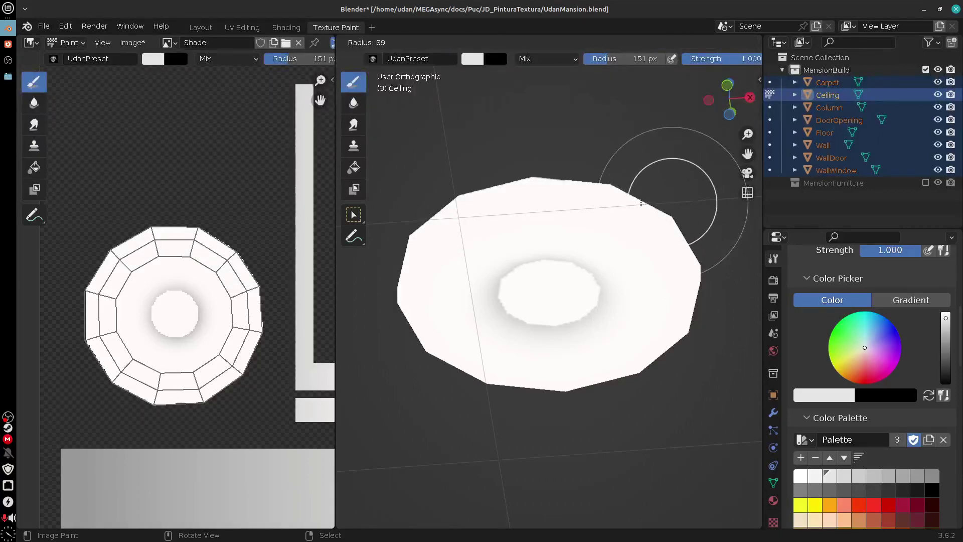
click(640, 201)
mouse_move(603, 178)
mouse_down()
mouse_move(501, 183)
mouse_move(555, 161)
mouse_move(430, 194)
mouse_move(409, 221)
mouse_move(387, 291)
mouse_up()
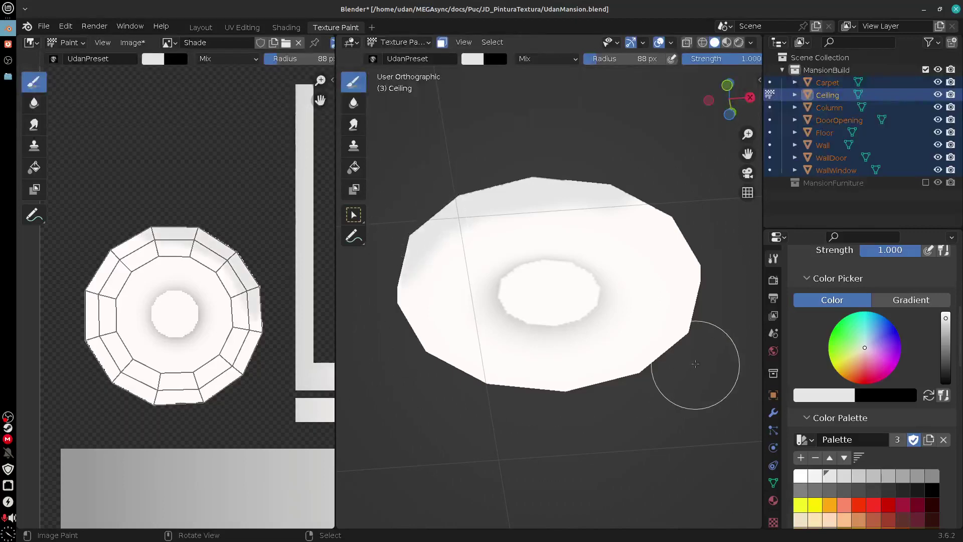
mouse_move(716, 333)
mouse_down()
mouse_move(684, 305)
mouse_move(630, 309)
mouse_move(495, 182)
mouse_move(535, 146)
mouse_move(672, 197)
mouse_move(705, 294)
mouse_move(602, 161)
mouse_move(667, 211)
mouse_move(696, 292)
mouse_up()
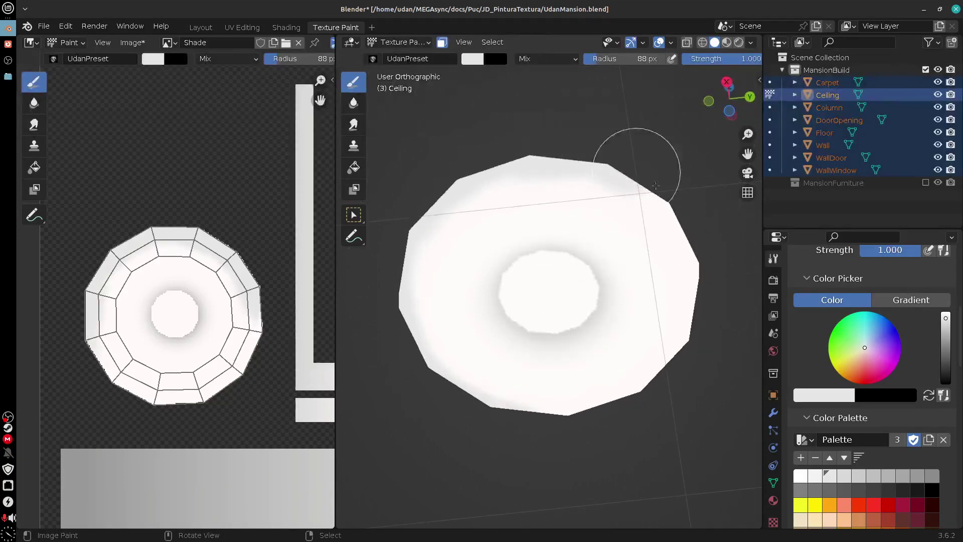
mouse_move(720, 226)
mouse_down()
mouse_move(677, 318)
mouse_move(610, 156)
mouse_up()
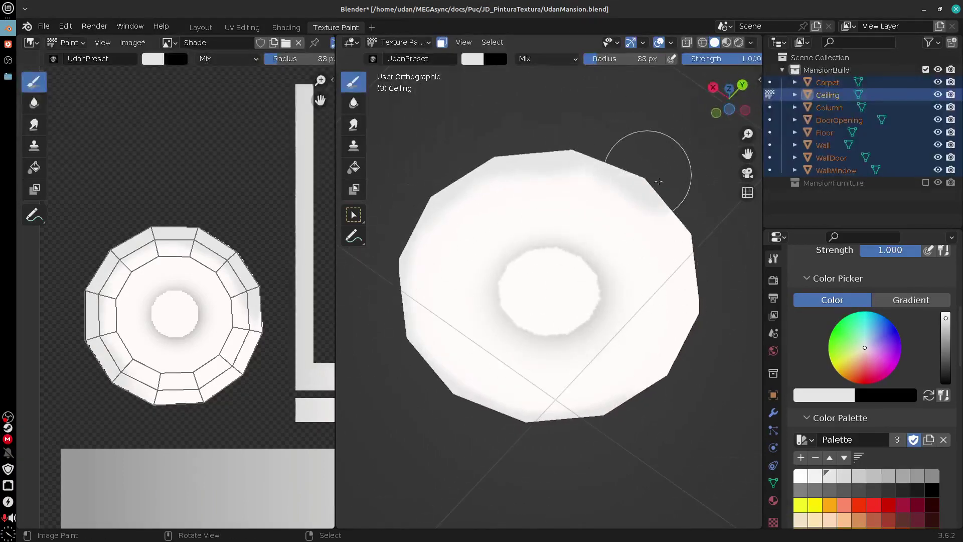
mouse_move(698, 235)
mouse_down()
mouse_move(718, 355)
mouse_move(709, 344)
mouse_move(677, 366)
mouse_move(613, 426)
mouse_move(664, 410)
mouse_move(646, 425)
mouse_up()
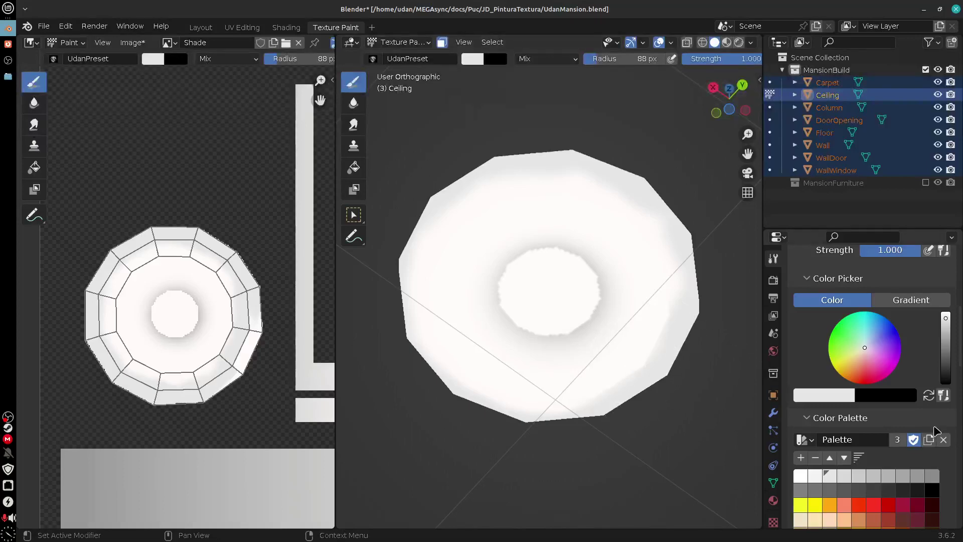
click(945, 315)
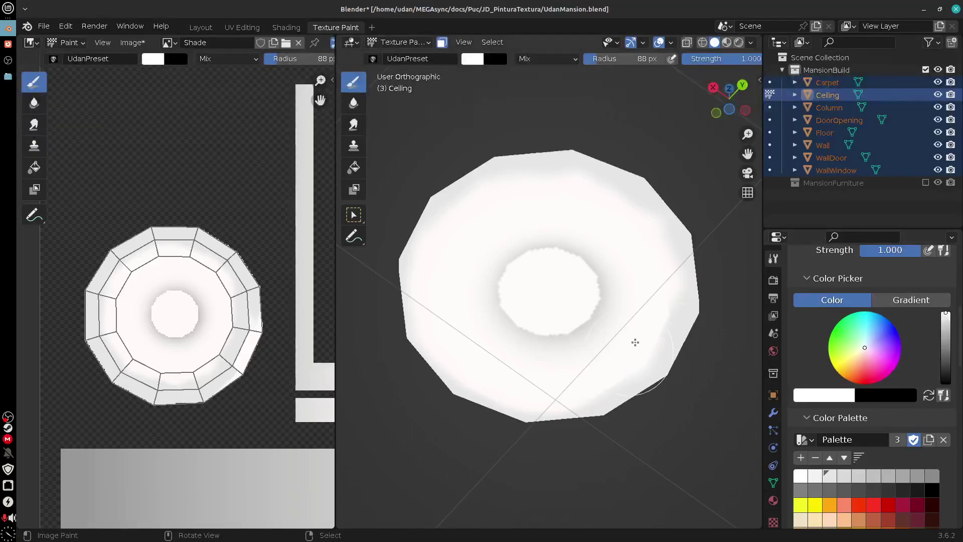
mouse_move(635, 342)
mouse_down()
mouse_move(658, 283)
mouse_move(632, 223)
mouse_move(594, 196)
mouse_move(520, 201)
mouse_up()
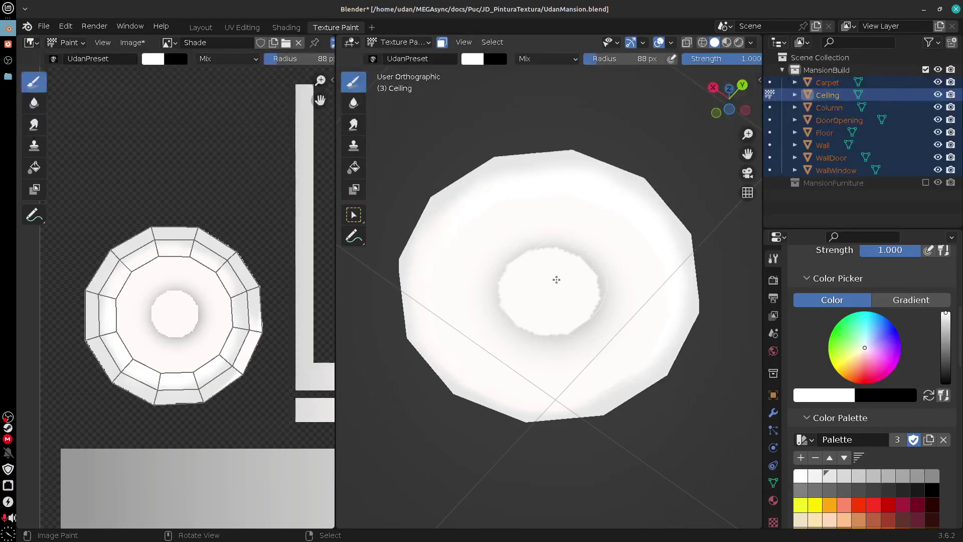
- Reduce the brush radius to 18 px for the central disc's edge and include all the ornament's faces in the paint mask
scroll(562, 284, up, 5)
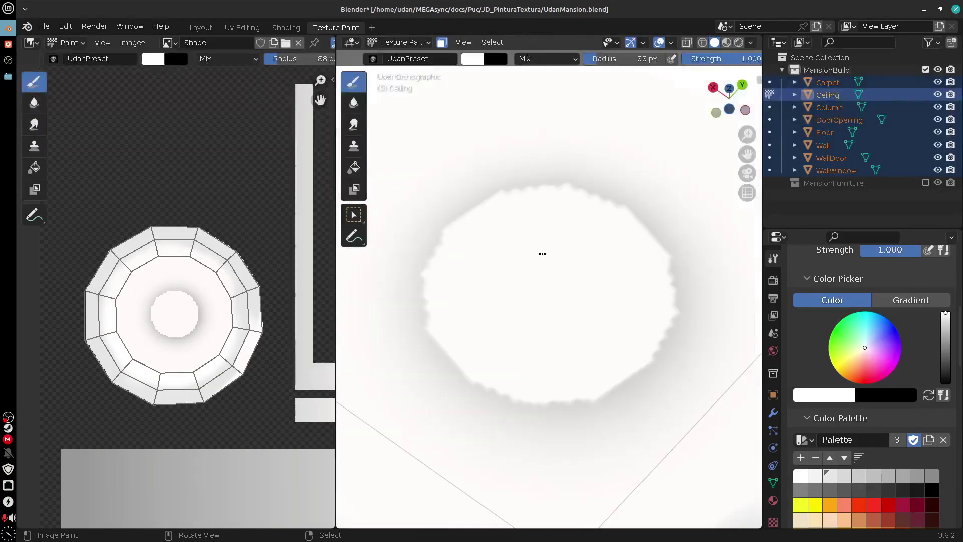
drag(542, 254, 571, 294)
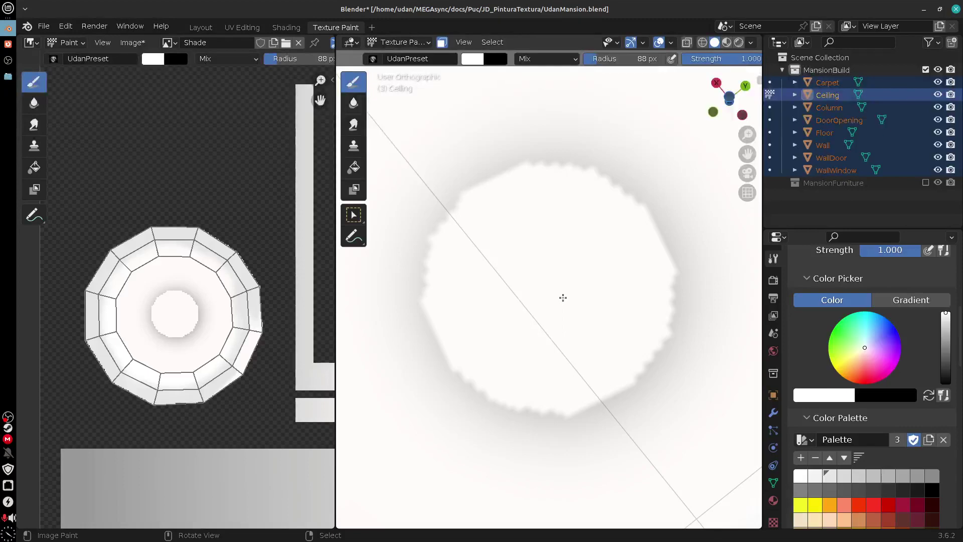
key(f)
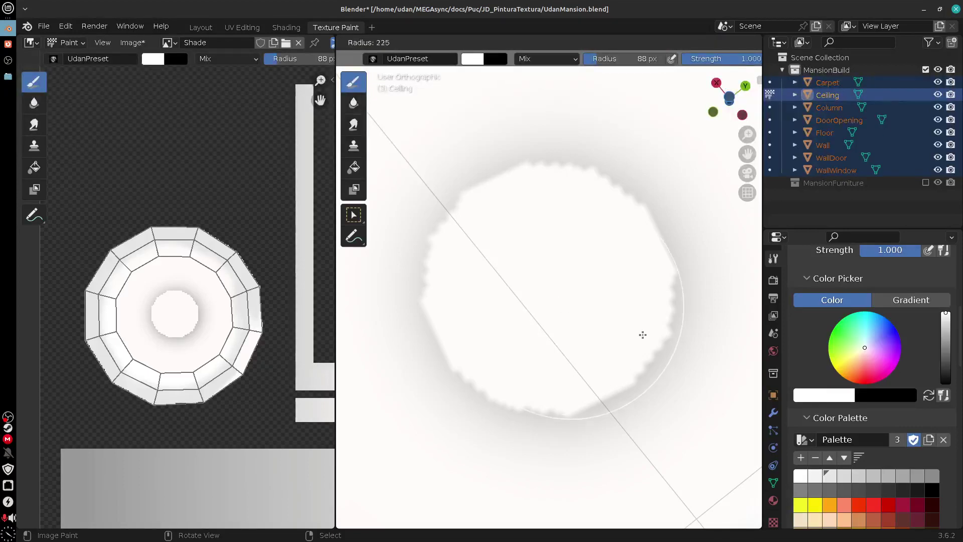
key(Escape)
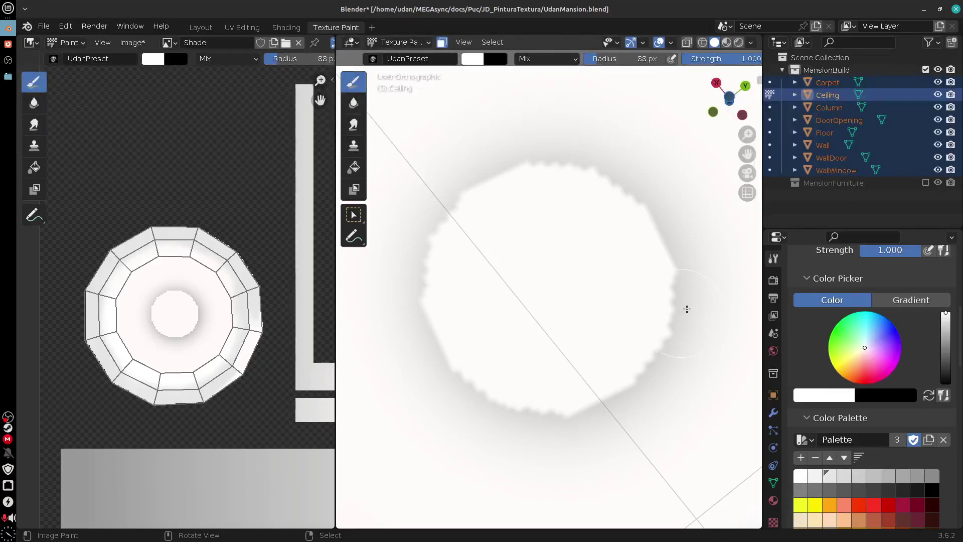
key(f)
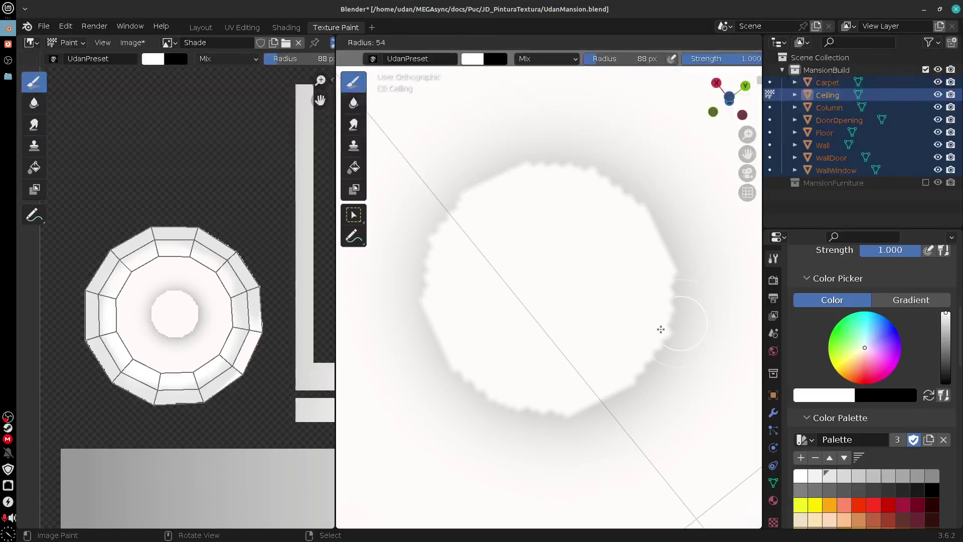
click(646, 328)
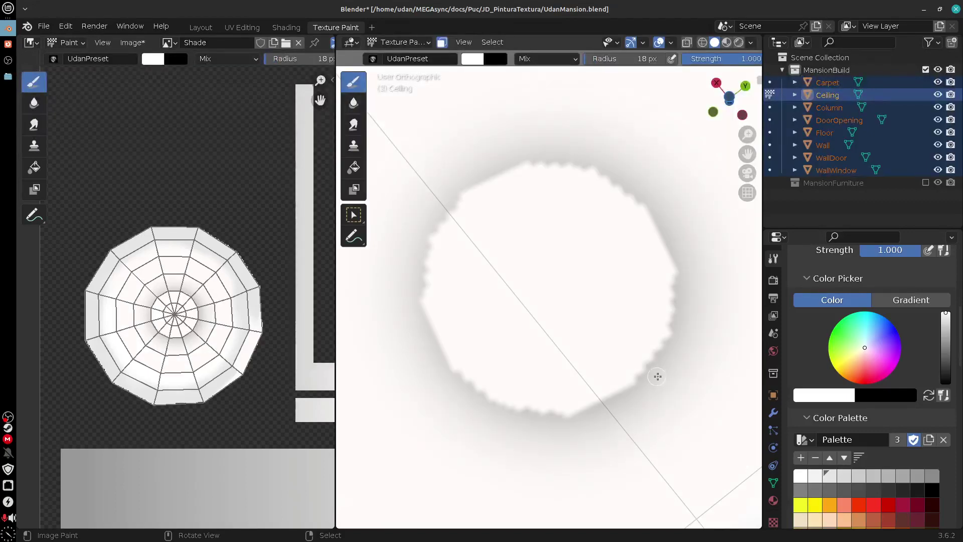
- Touch up the central disc's jagged edge with white strokes, toggling face masking off and on, and undo the last stroke
drag(673, 312, 660, 347)
click(442, 42)
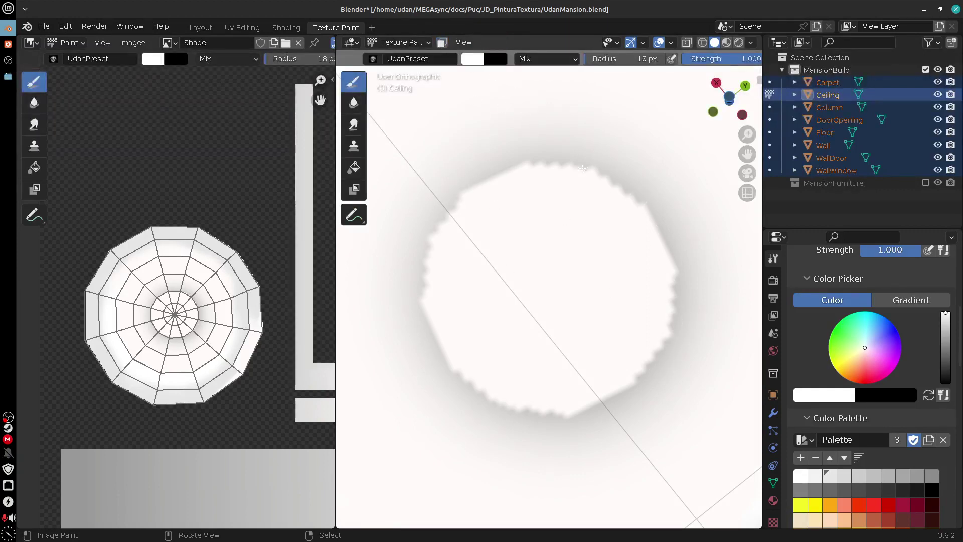
click(442, 42)
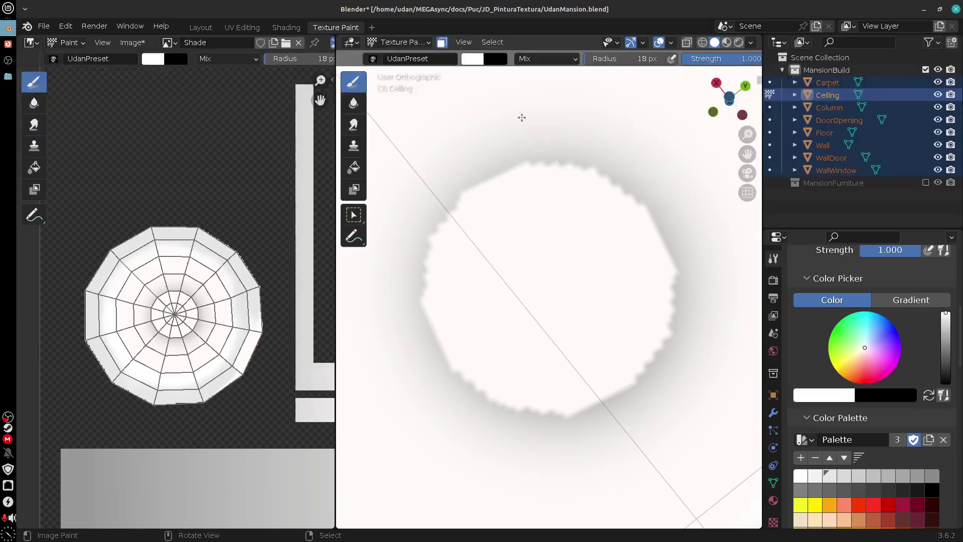
click(492, 42)
drag(464, 194, 436, 237)
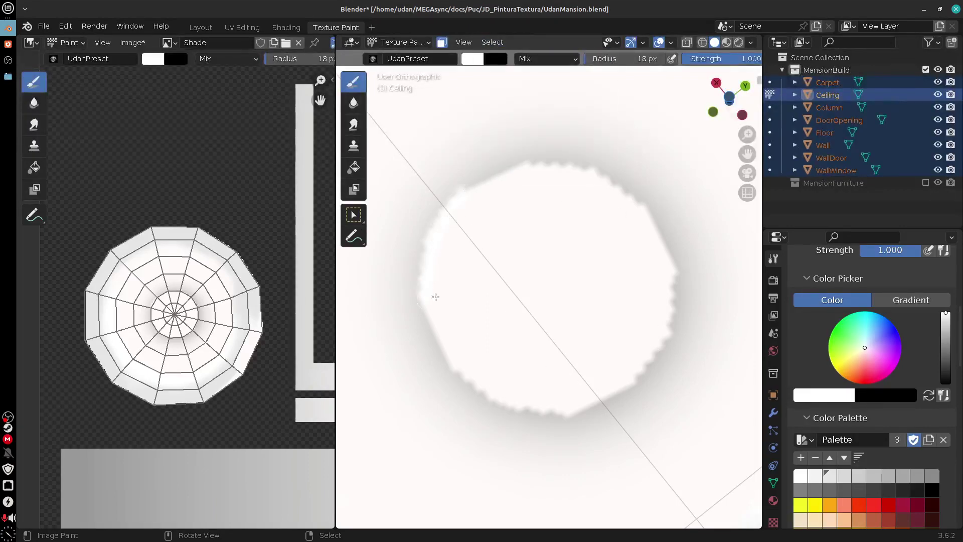
drag(435, 297, 428, 292)
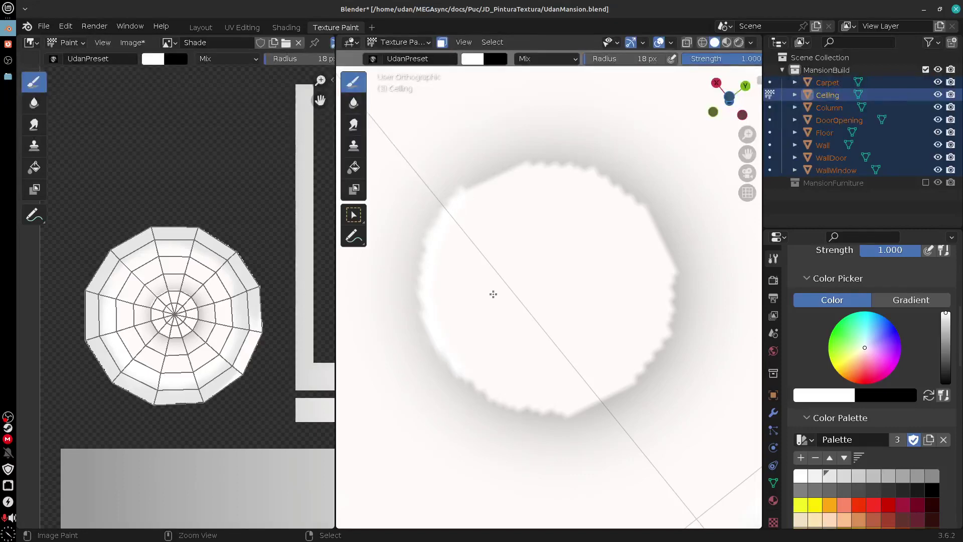
key(ctrl+z)
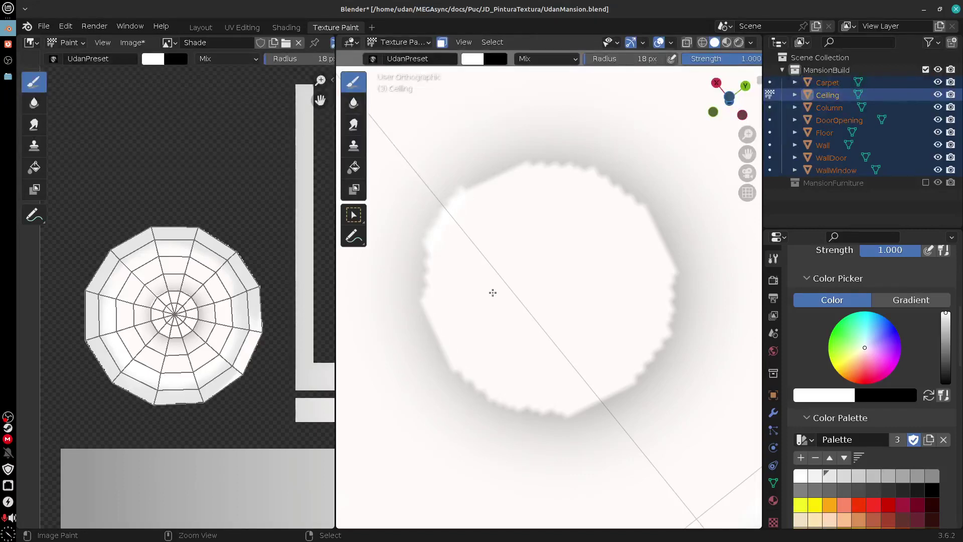
- Undo the last white stroke and smooth the central disc's jagged edge with the Soften brush at a 46 px radius
key(ctrl+z)
click(355, 103)
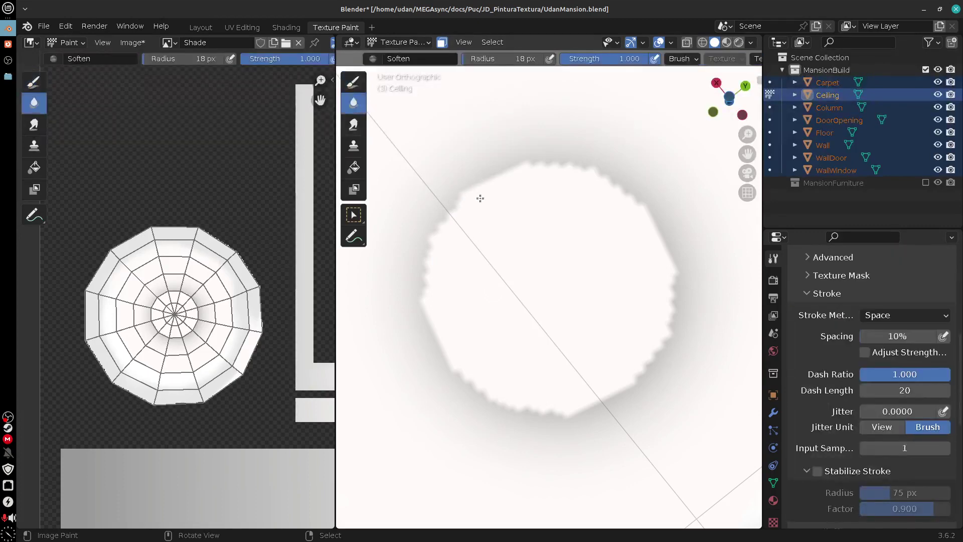
key(f)
click(478, 186)
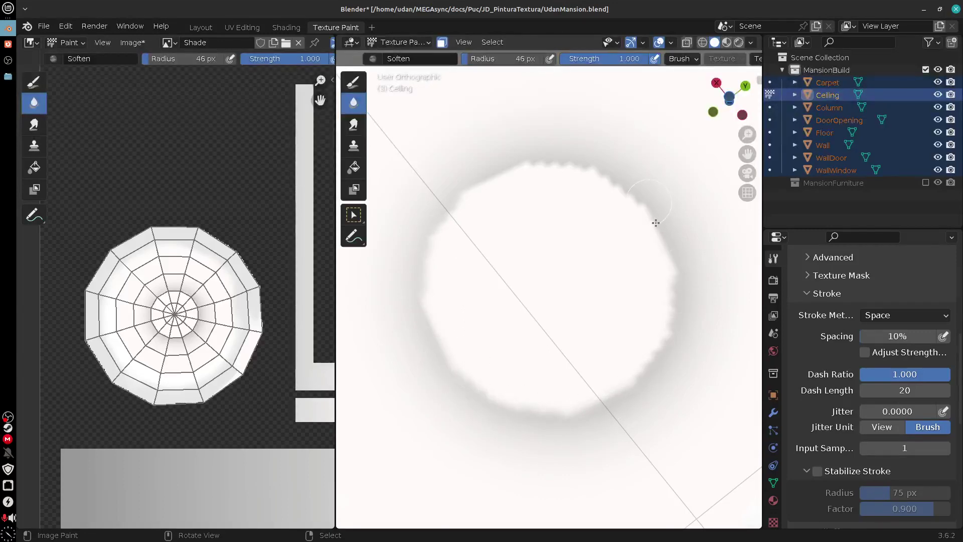
mouse_move(582, 171)
mouse_down()
mouse_move(522, 166)
mouse_move(488, 189)
mouse_up()
mouse_move(652, 305)
mouse_down()
mouse_move(669, 402)
mouse_move(654, 424)
mouse_move(665, 393)
mouse_up()
scroll(665, 393, down, 5)
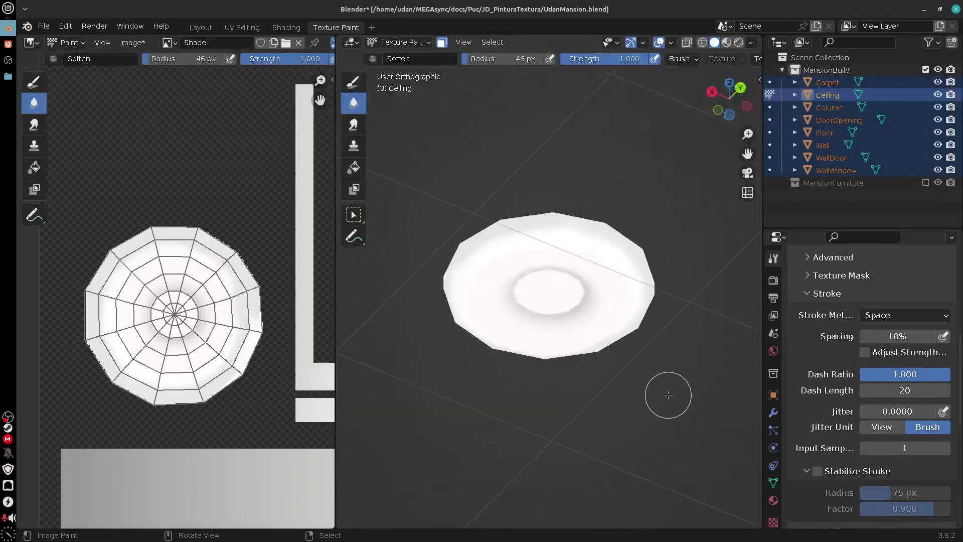
- Reveal all hidden ceiling faces and clear the ornament's face selection
key(alt+h)
mouse_move(671, 390)
mouse_down()
mouse_move(612, 382)
mouse_move(640, 429)
mouse_move(617, 393)
mouse_move(681, 404)
mouse_move(637, 387)
mouse_move(649, 362)
mouse_move(666, 416)
mouse_move(655, 386)
mouse_move(660, 369)
mouse_move(631, 387)
mouse_move(613, 420)
mouse_move(567, 301)
mouse_up()
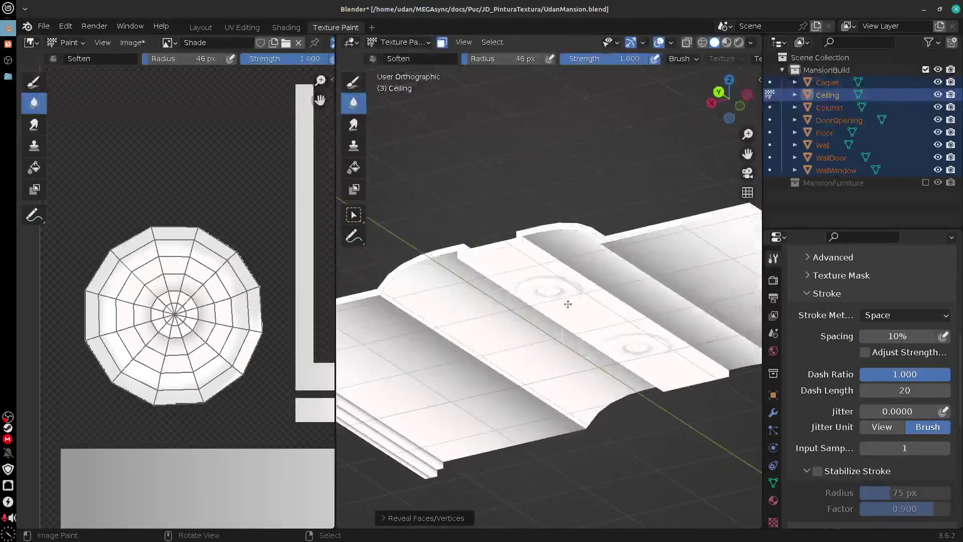
click(544, 277)
drag(656, 363, 639, 343)
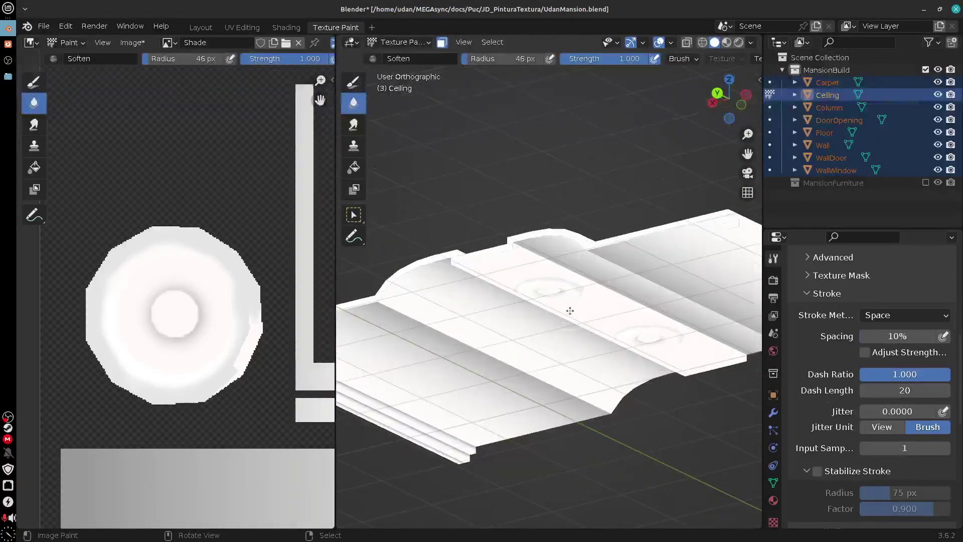
scroll(586, 311, up, 5)
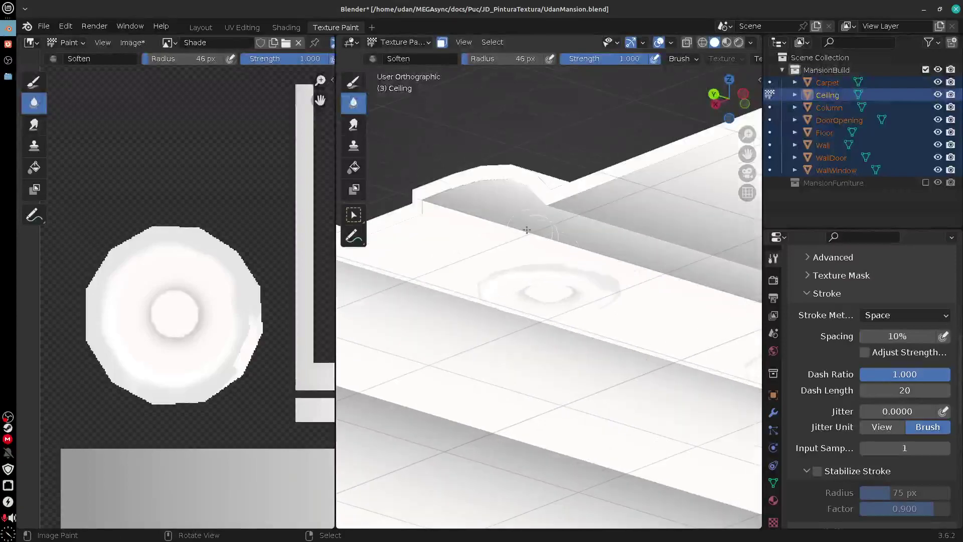
- Select the narrow side faces along the ceiling's central panel in Edit Mode and fill them with the mid grey palette color
key(Tab)
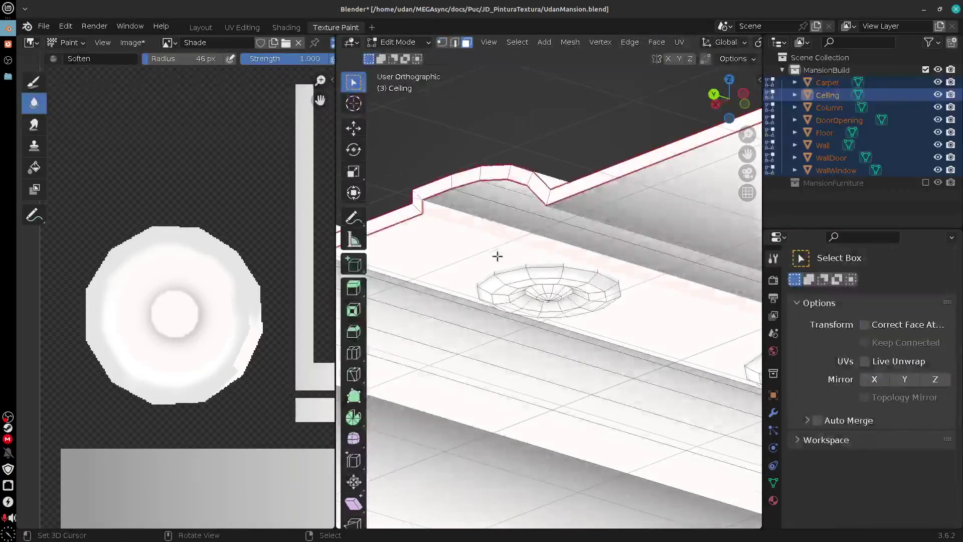
mouse_move(497, 254)
mouse_down()
mouse_move(658, 249)
mouse_move(643, 207)
mouse_up()
drag(670, 236, 571, 291)
key(Tab)
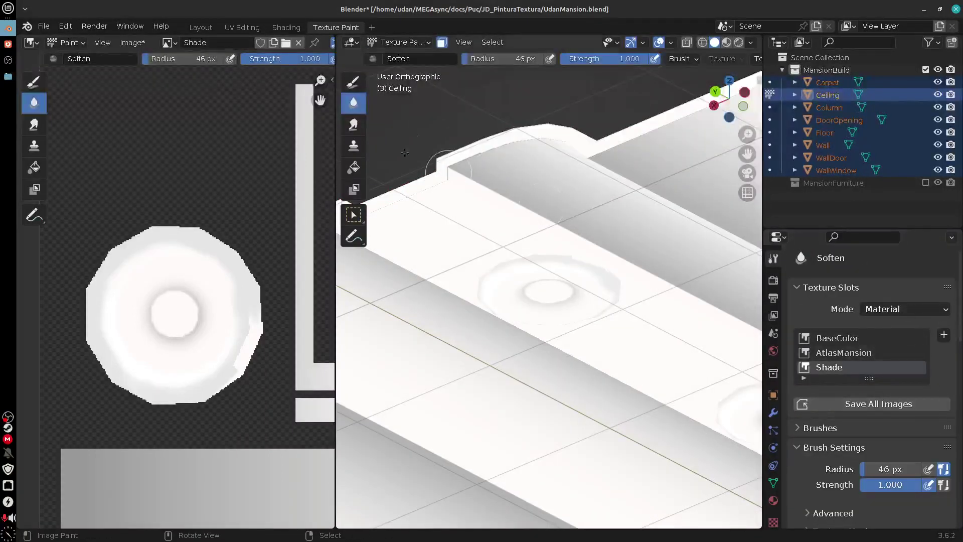
click(354, 167)
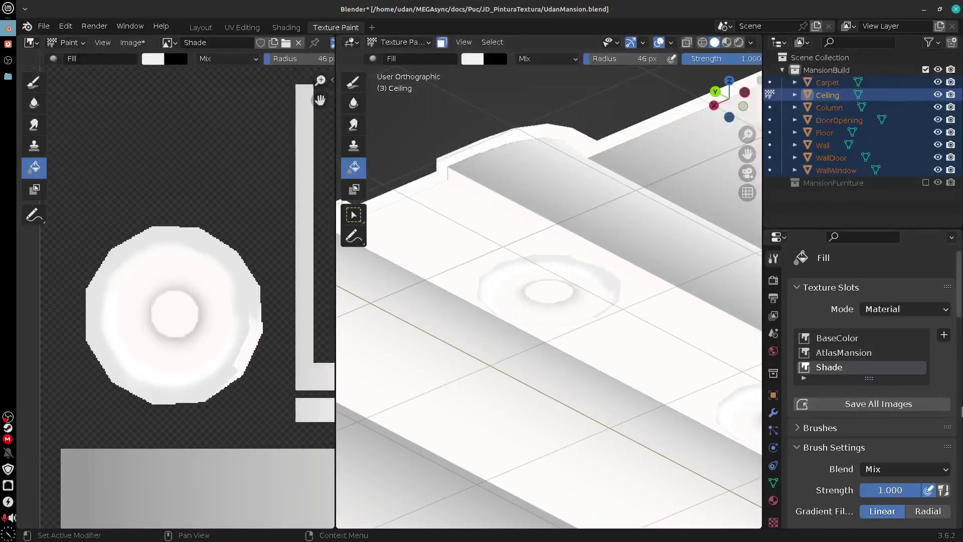
scroll(959, 307, down, 10)
scroll(903, 326, up, 2)
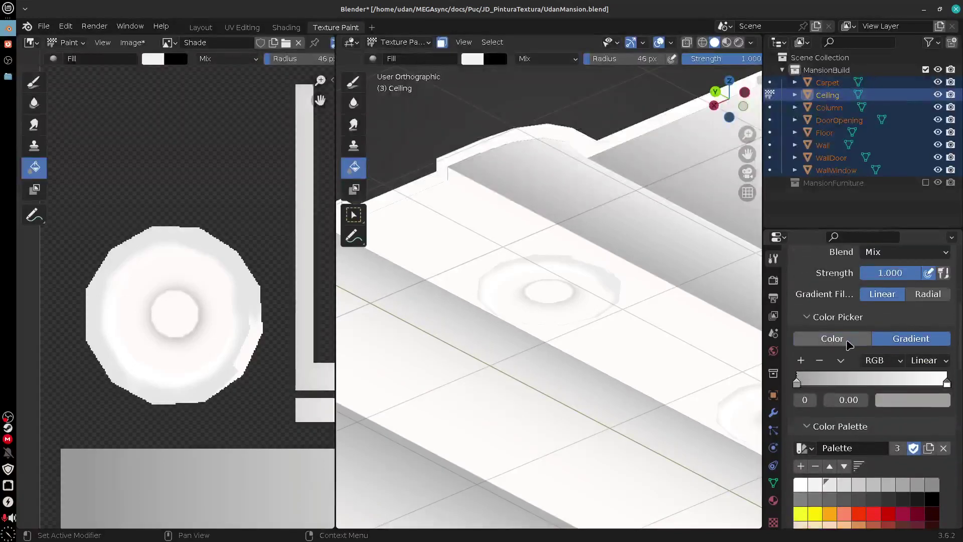
click(933, 499)
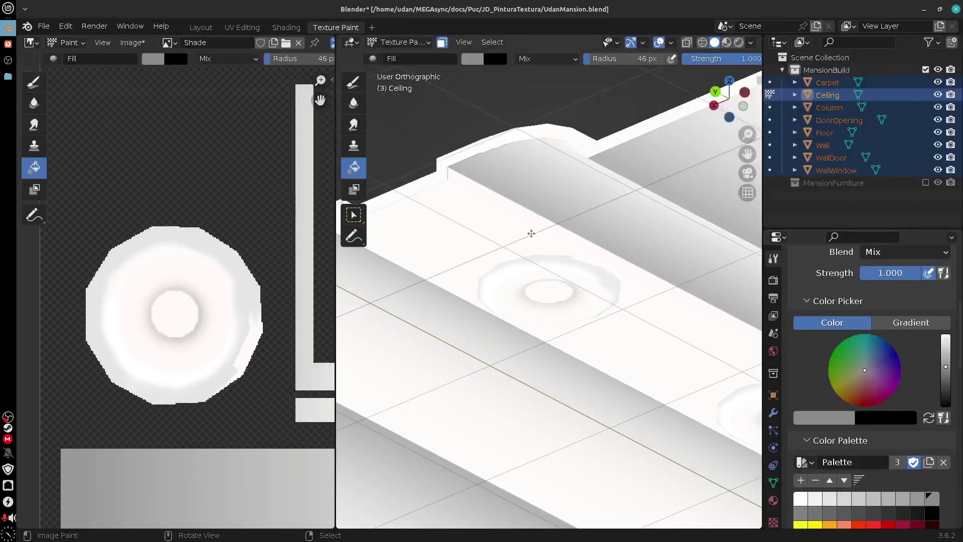
click(508, 207)
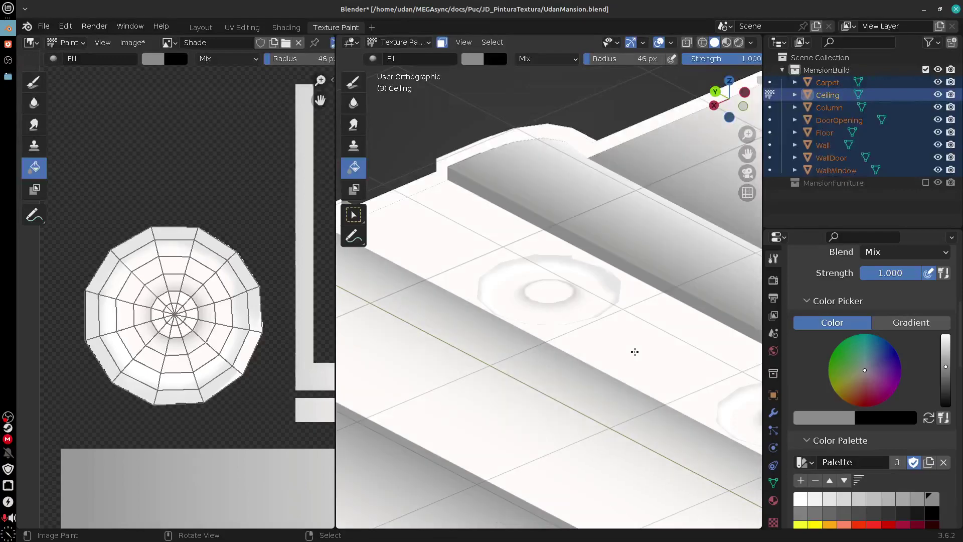
- With the Draw brush at 19 px and light grey sampled from the rim, paint the ornament's right edge past its UV border
mouse_move(645, 354)
mouse_down()
mouse_move(645, 383)
mouse_move(679, 362)
mouse_move(601, 333)
mouse_move(609, 354)
mouse_move(675, 372)
mouse_move(617, 285)
mouse_up()
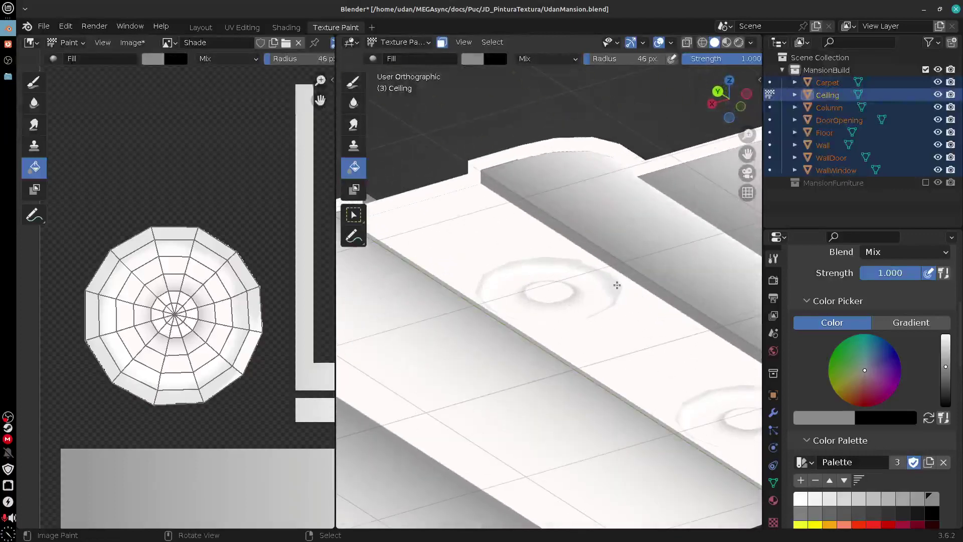
scroll(592, 284, up, 6)
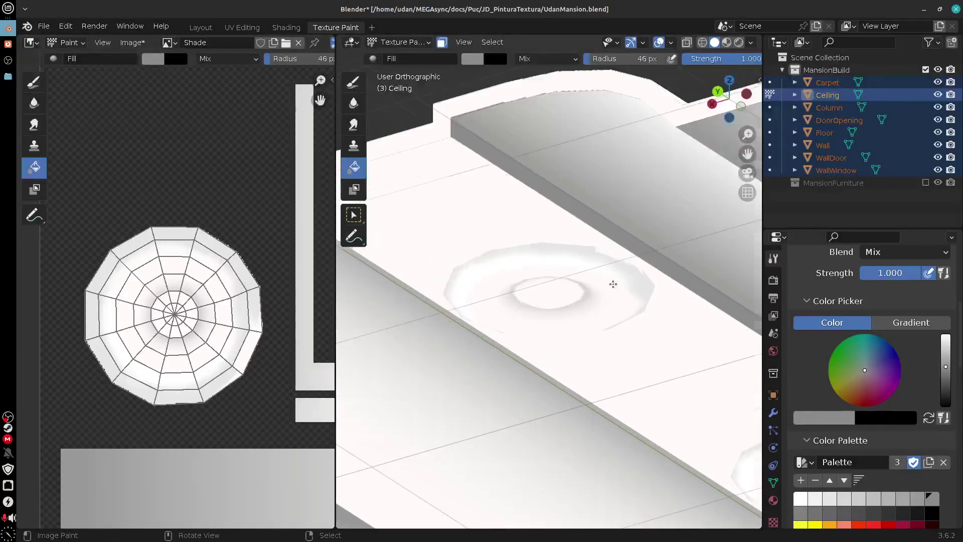
scroll(264, 336, down, 1)
scroll(264, 335, up, 4)
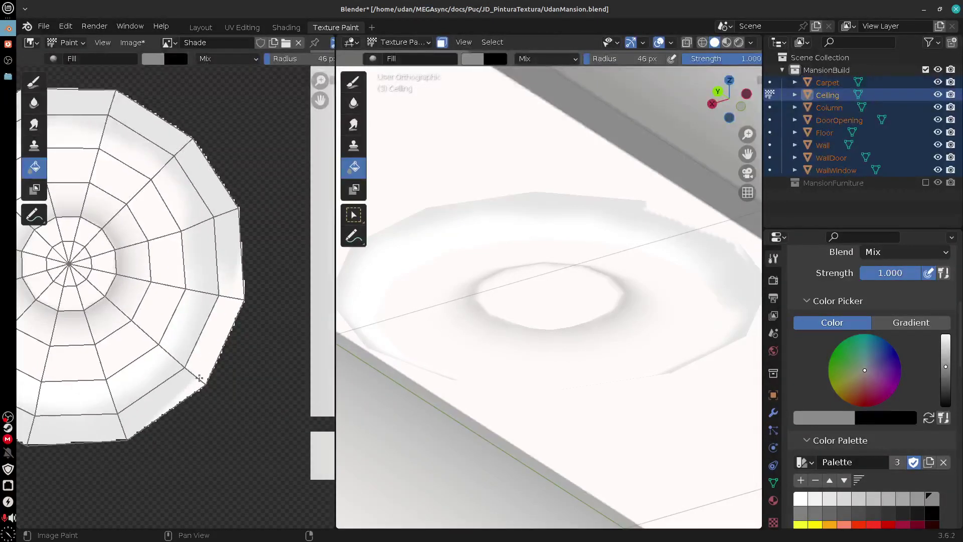
click(34, 79)
key(f)
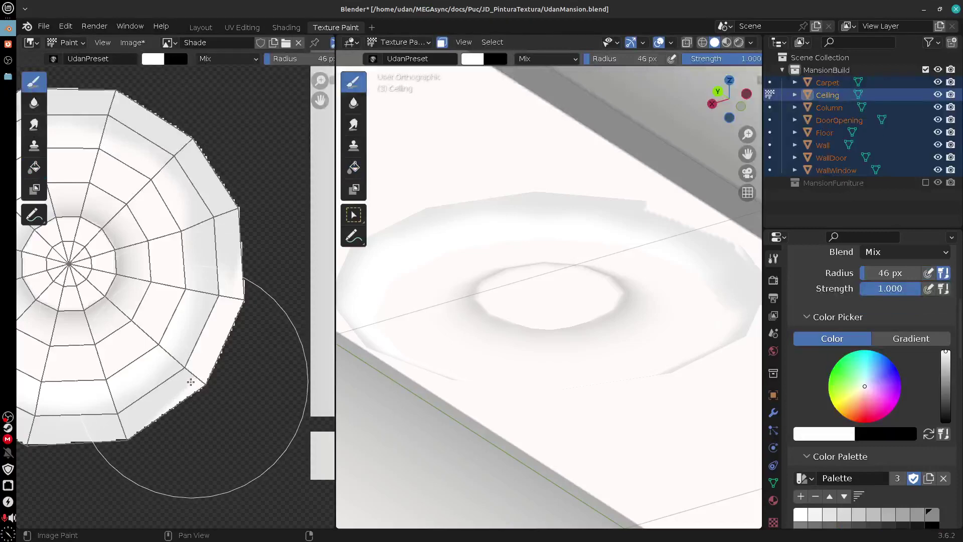
click(154, 416)
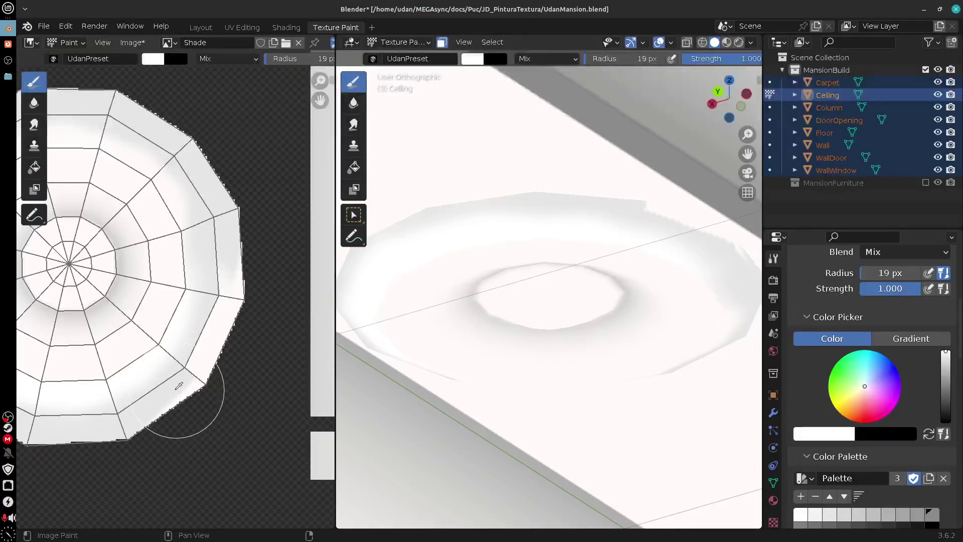
key(s)
mouse_move(175, 386)
mouse_down()
mouse_move(200, 380)
mouse_move(253, 220)
mouse_up()
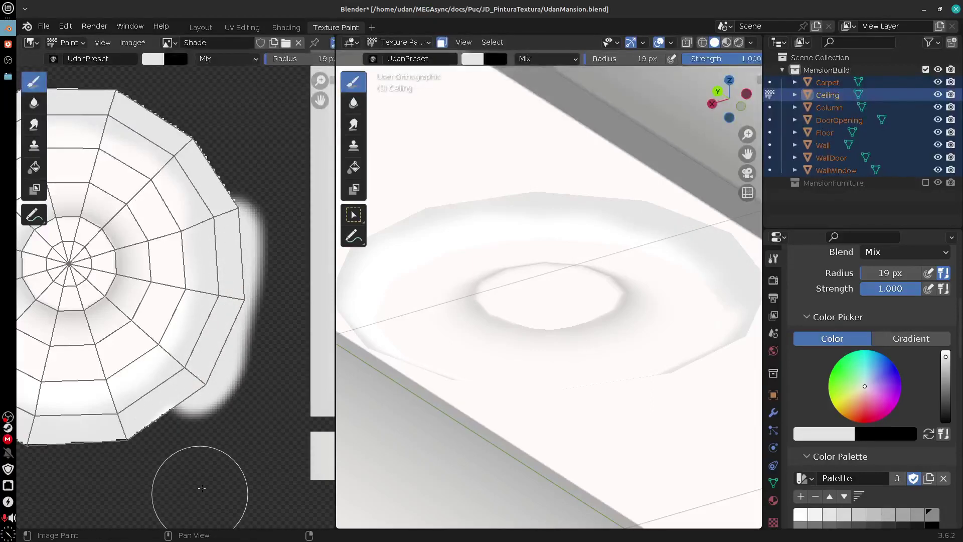
- Extend the light grey paint beyond the UV border around the ornament's upper and left rim in the Shade image
drag(267, 298, 322, 463)
mouse_move(307, 369)
mouse_down()
mouse_move(272, 314)
mouse_move(211, 241)
mouse_up()
drag(235, 289, 381, 294)
mouse_move(321, 253)
mouse_down()
mouse_move(279, 209)
mouse_move(207, 279)
mouse_move(240, 244)
mouse_move(150, 281)
mouse_move(140, 263)
mouse_move(134, 374)
mouse_move(122, 385)
mouse_move(128, 436)
mouse_up()
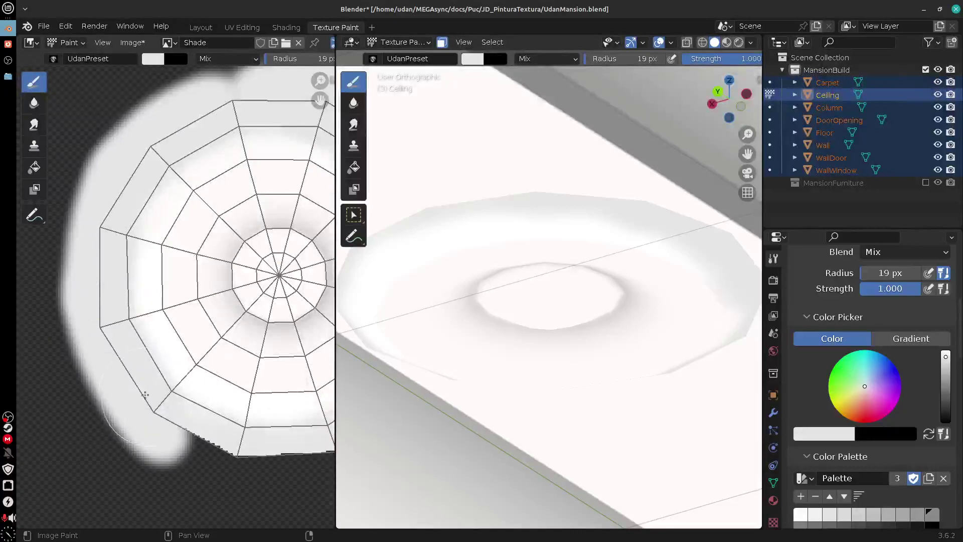
- Paint light grey past the UV border along the ornament's lower rim, covering the jagged pixel edges
scroll(151, 416, down, 5)
scroll(183, 379, up, 3)
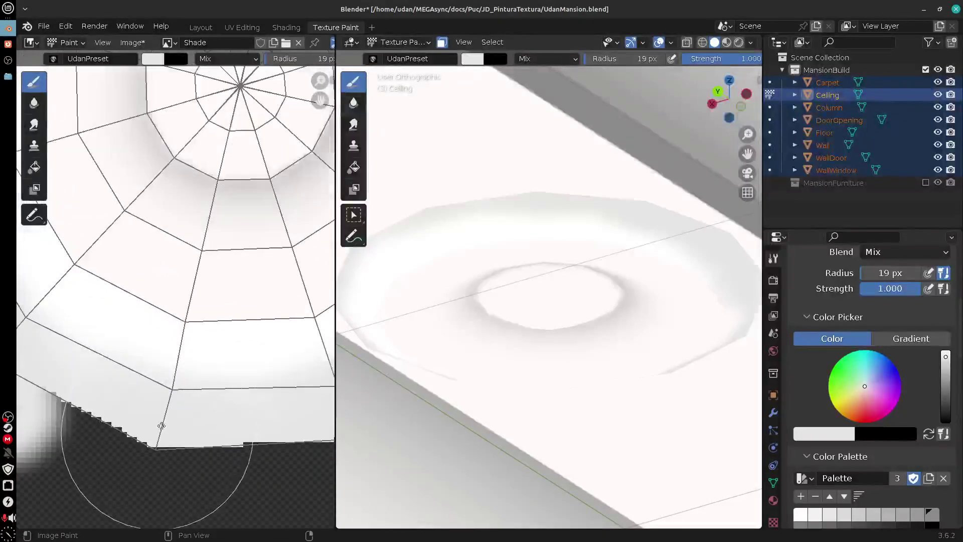
drag(145, 431, 150, 442)
scroll(150, 426, down, 2)
drag(149, 400, 257, 400)
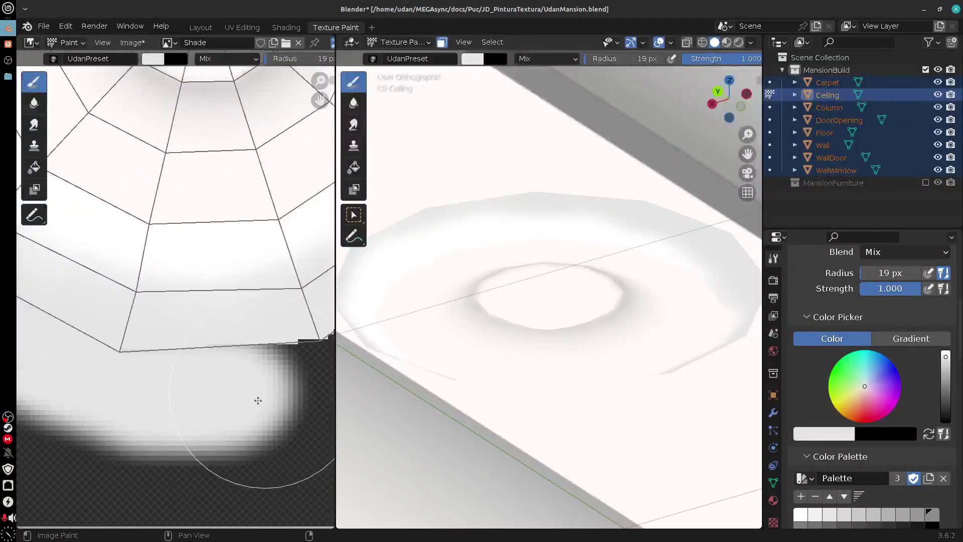
scroll(144, 399, up, 2)
drag(144, 400, 151, 426)
scroll(151, 426, up, 2)
drag(221, 402, 239, 369)
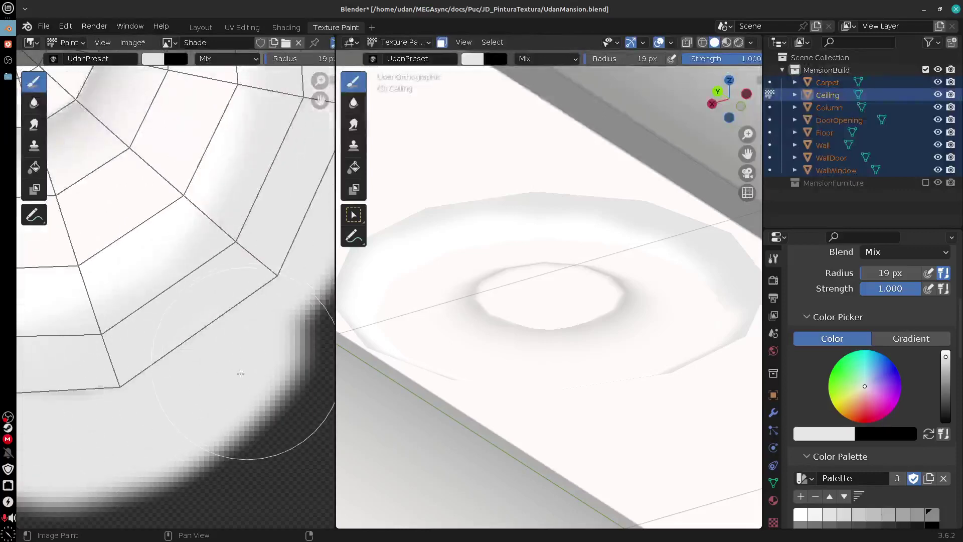
- Try extra light grey strokes above and at the lower right of the ornament's painted margin and undo them
scroll(178, 387, down, 2)
scroll(198, 388, down, 1)
scroll(198, 388, down, 3)
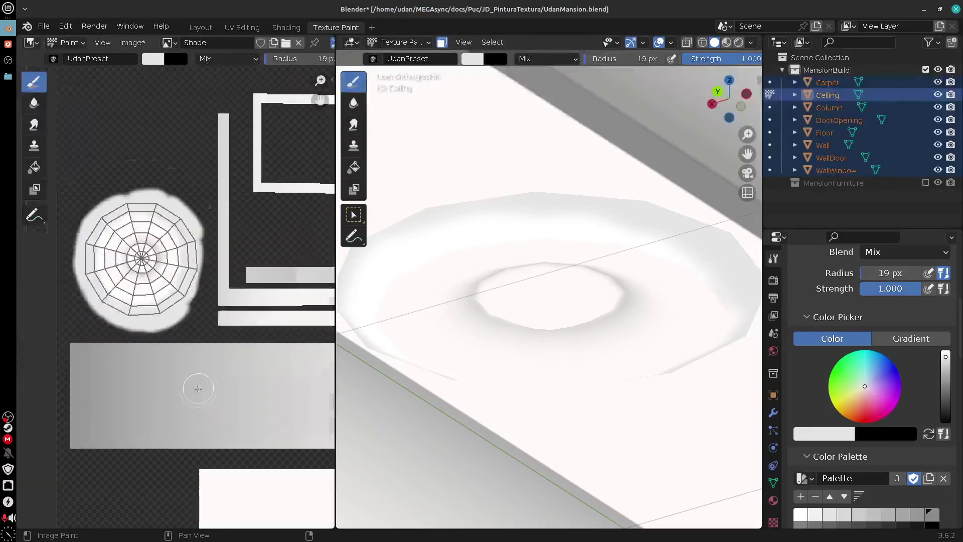
scroll(200, 372, up, 3)
scroll(243, 289, down, 3)
scroll(169, 233, up, 3)
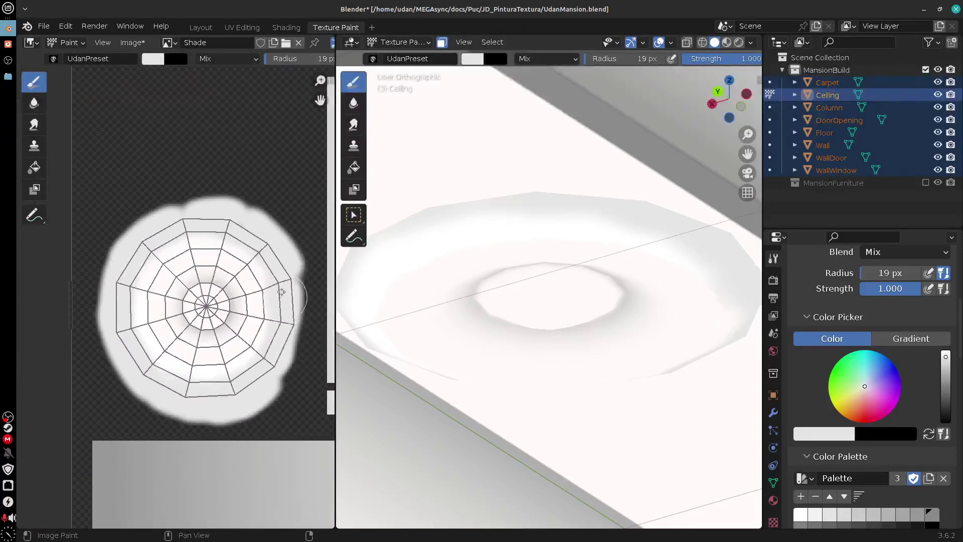
mouse_move(215, 168)
mouse_down()
mouse_move(194, 172)
mouse_move(203, 181)
mouse_up()
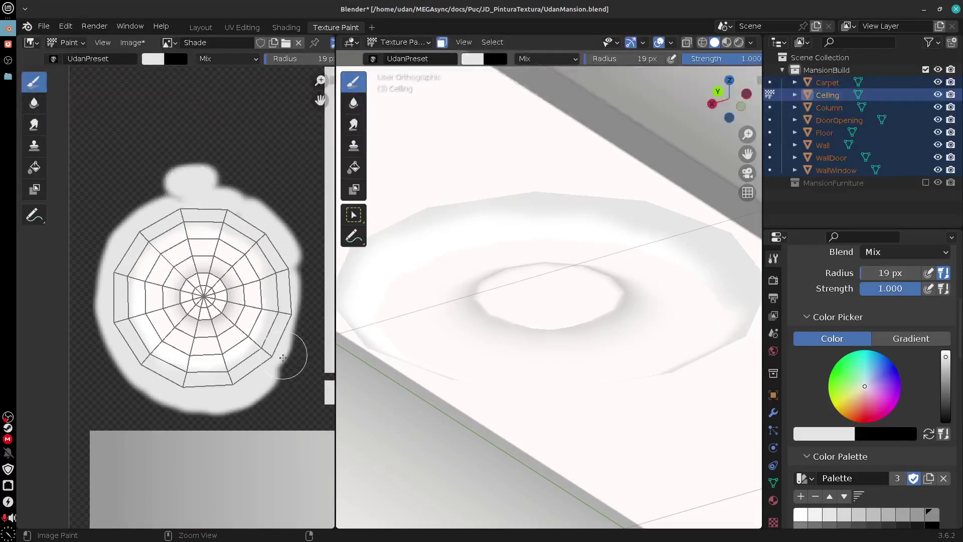
key(ctrl+z)
key(ctrl+z)
drag(301, 365, 229, 368)
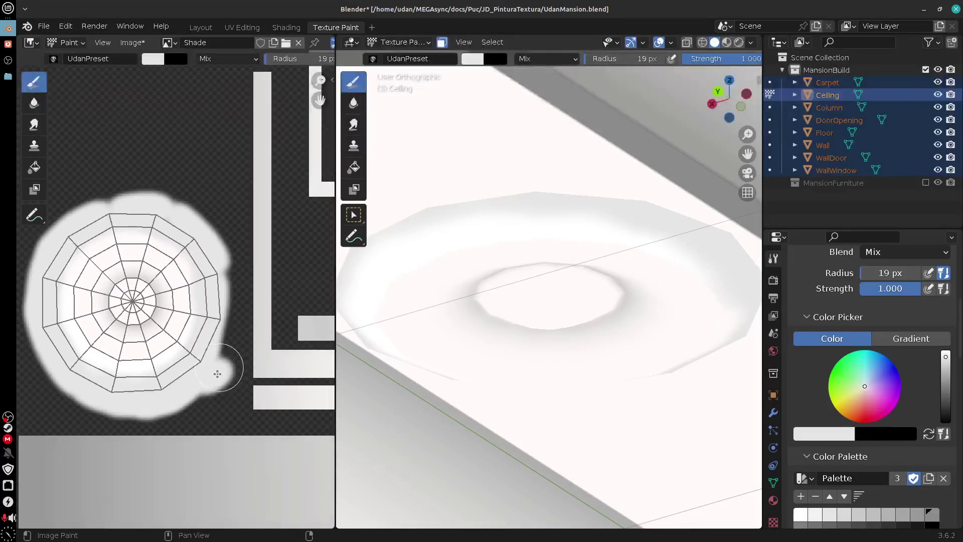
- Inspect the ceiling ornaments in Material Preview shading and return the viewport to Solid shading
mouse_move(559, 382)
mouse_down()
mouse_move(613, 361)
mouse_move(655, 396)
mouse_move(632, 348)
mouse_move(716, 174)
mouse_up()
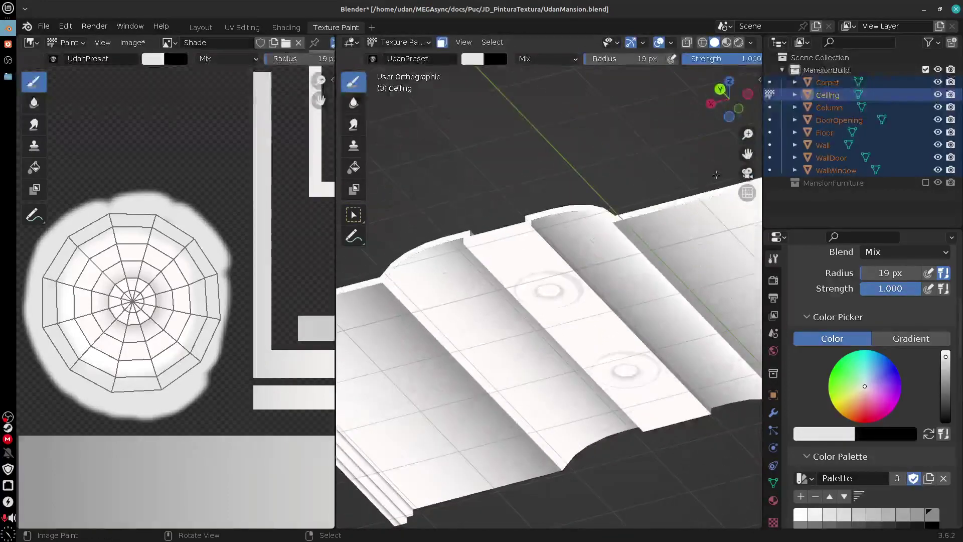
click(729, 43)
mouse_move(617, 399)
mouse_down()
mouse_move(658, 442)
mouse_move(702, 251)
mouse_move(712, 150)
mouse_up()
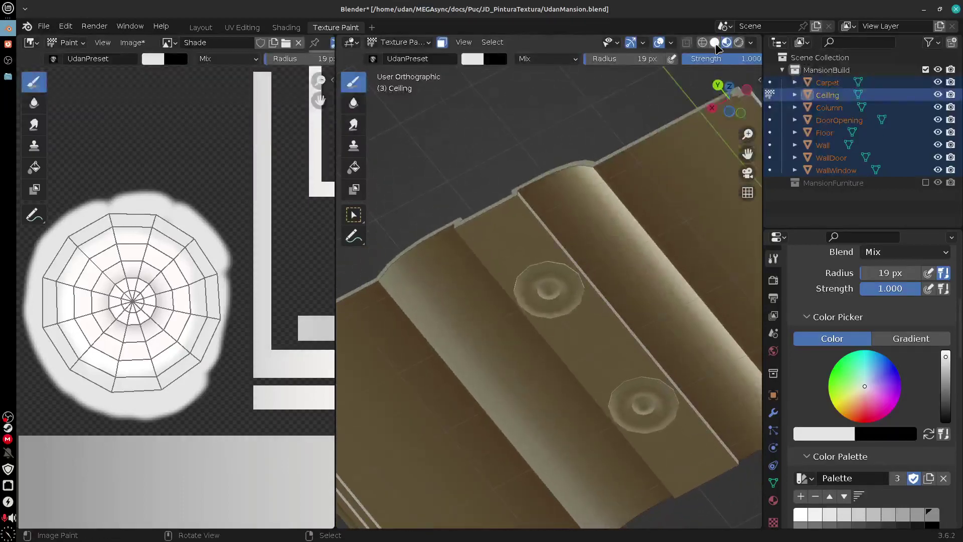
click(715, 43)
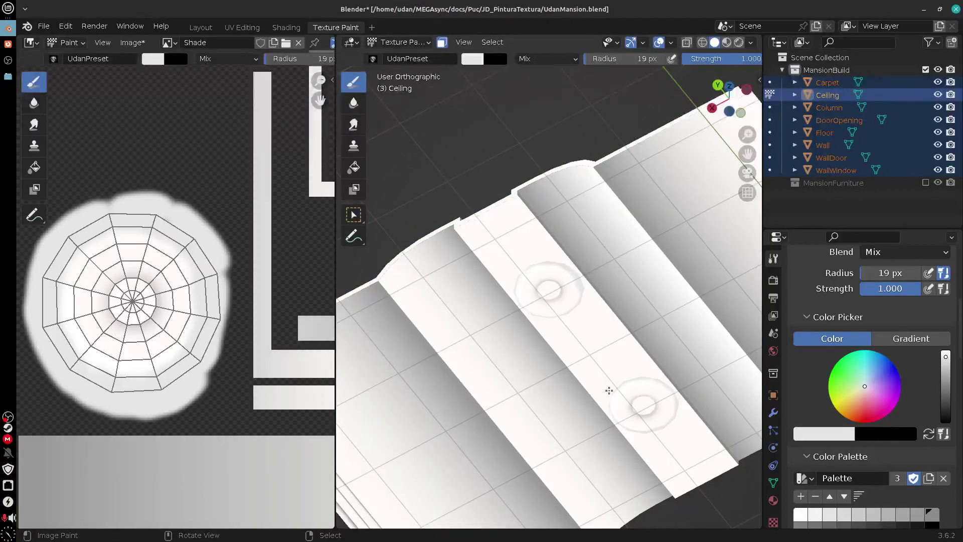
- Save all modified texture images
scroll(609, 390, down, 10)
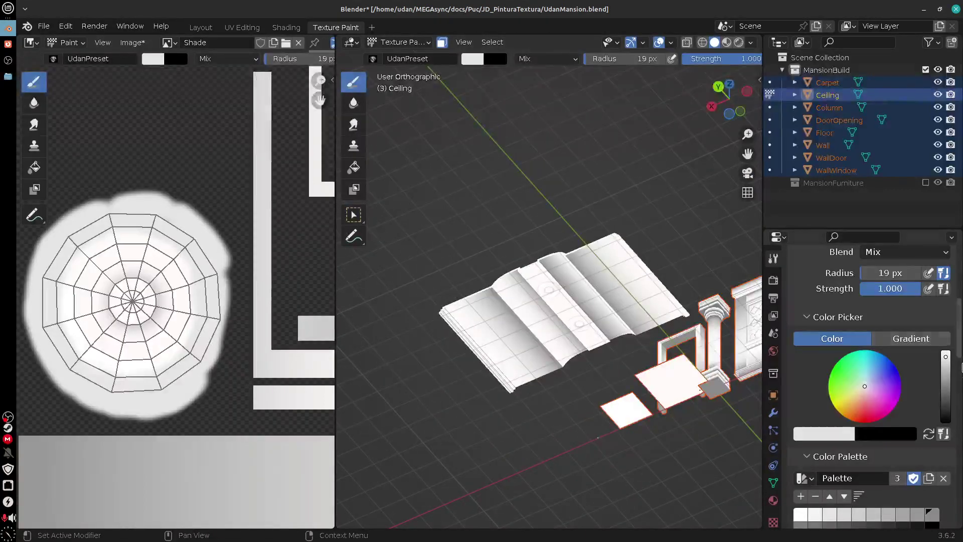
scroll(959, 350, up, 6)
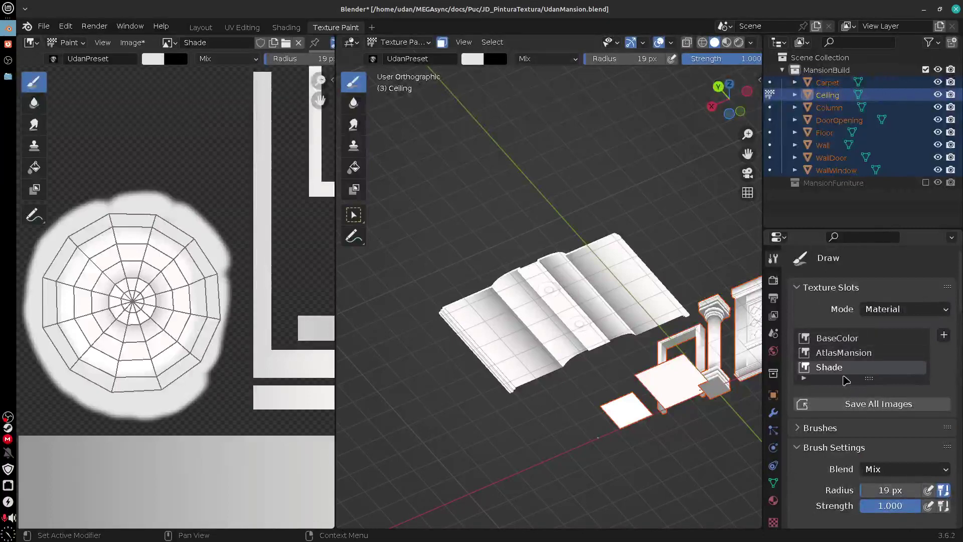
click(872, 408)
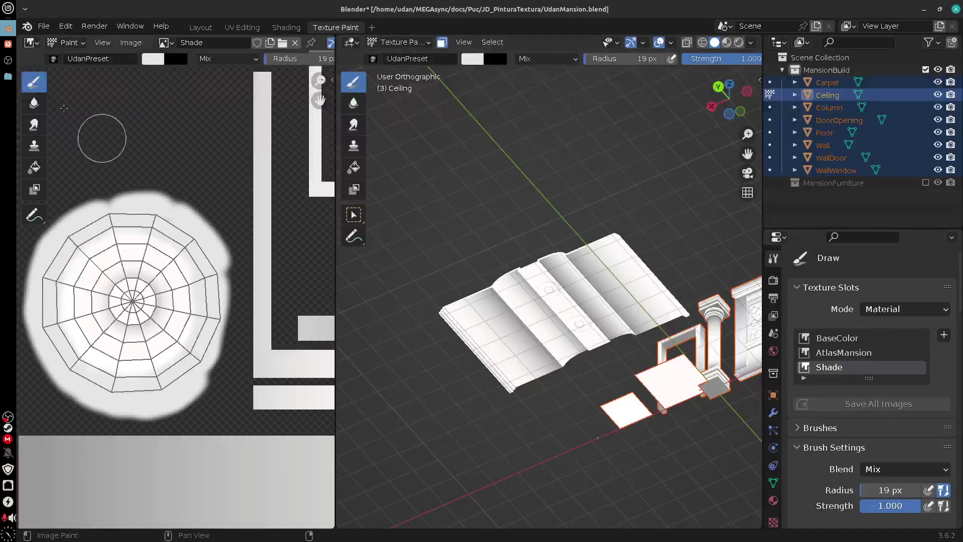
- Switch to the file manager, open AtlasMansion.png from the JD_PinturaTextura folder and advance to AtlasMansionUV.png
click(8, 76)
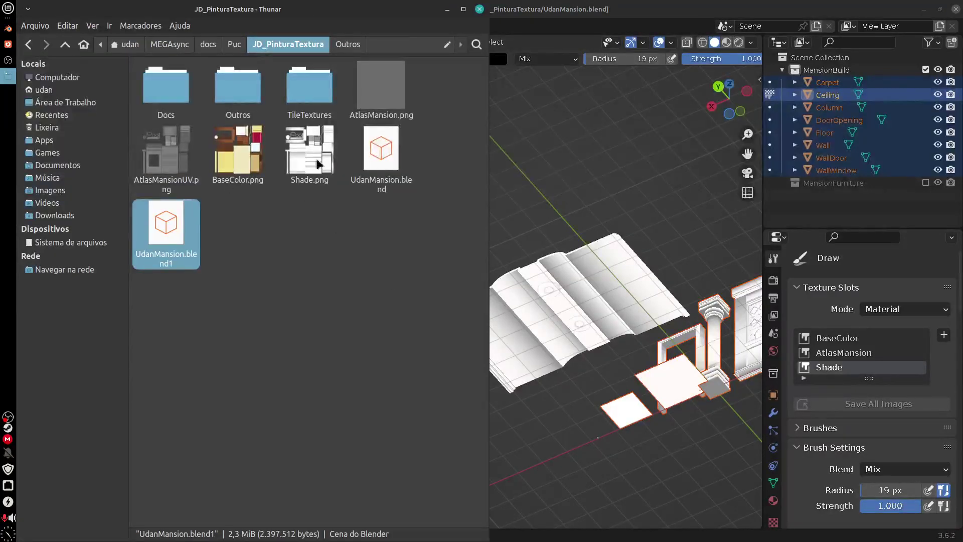
double_click(381, 85)
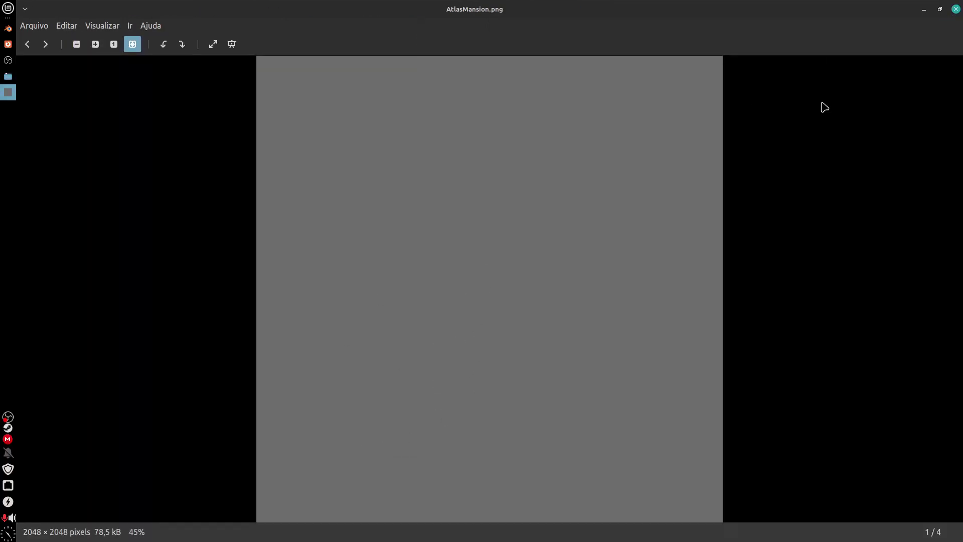
key(Right)
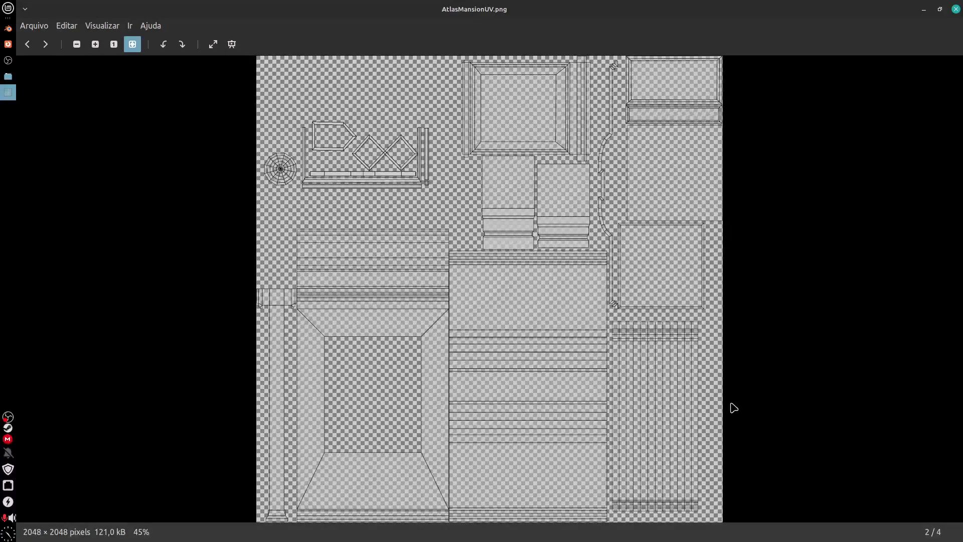
- Review BaseColor.png, Shade.png and AtlasMansion.png in the image viewer and close it
key(Right)
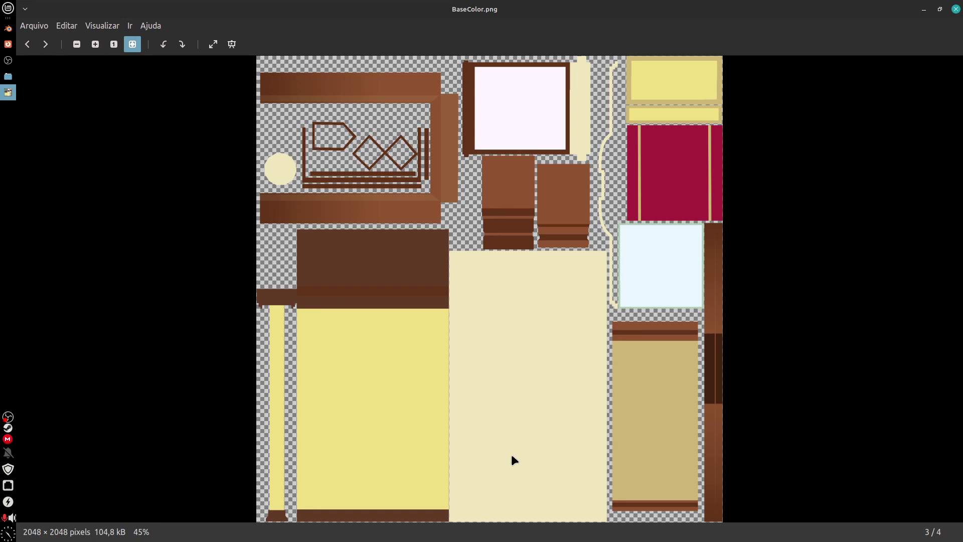
key(Right)
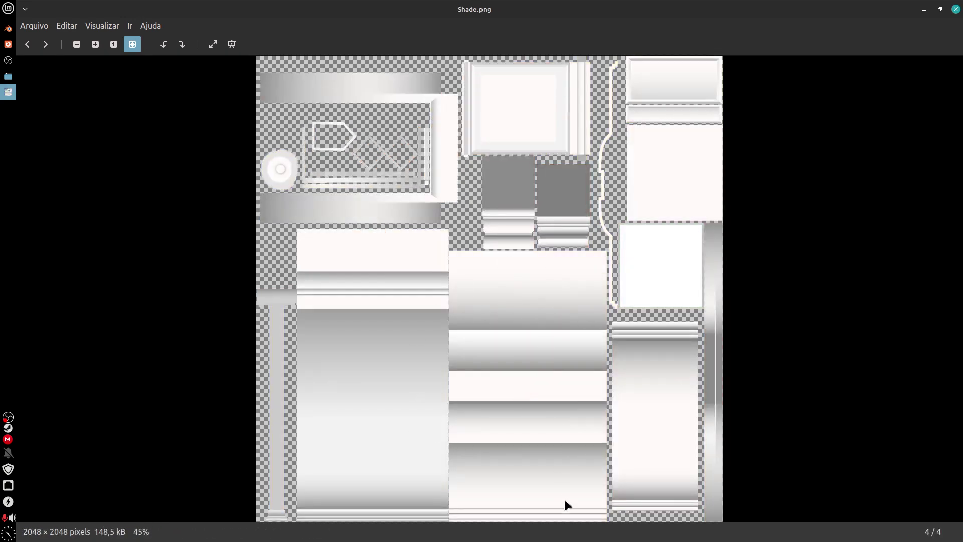
key(Right)
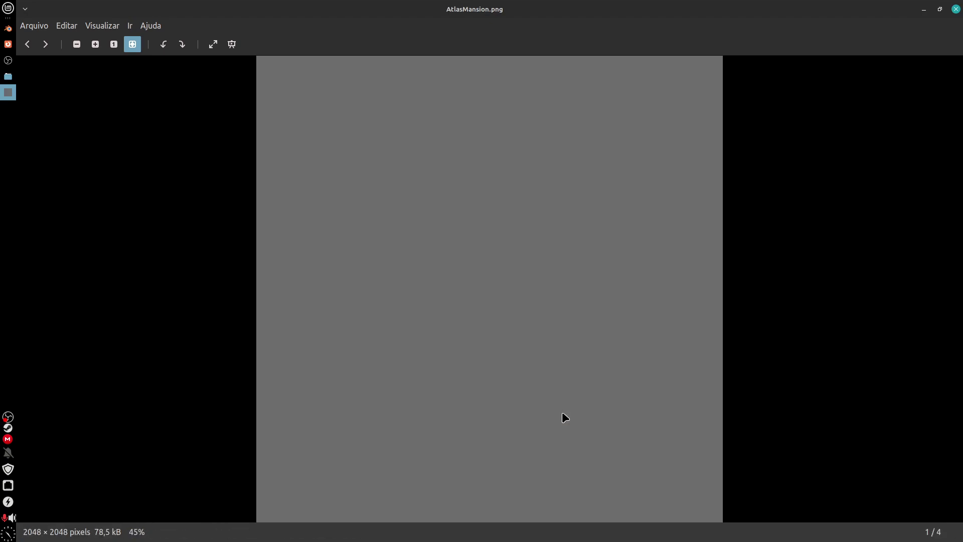
click(956, 9)
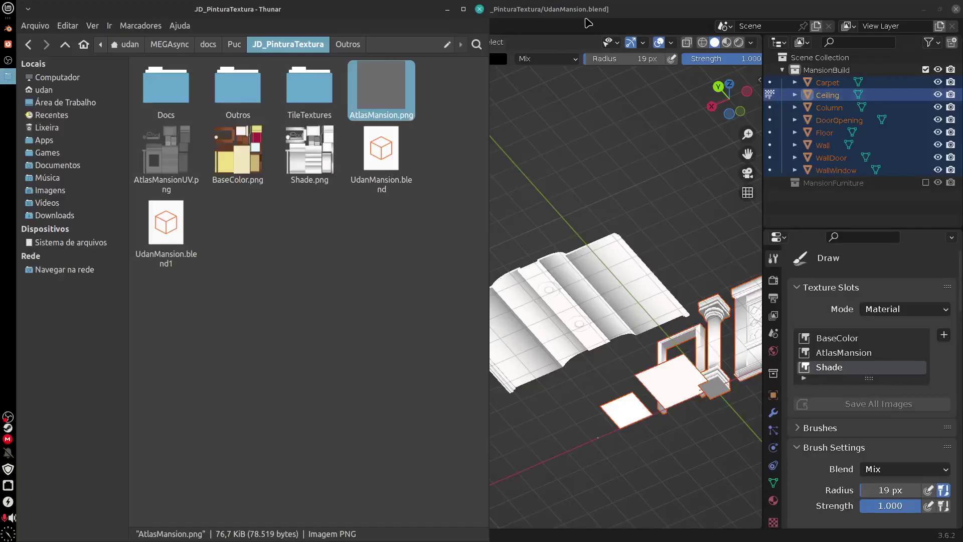
- Switch back to Blender, look over the shaded models, open the Shading workspace and save the UdanMansion.blend file
click(589, 22)
mouse_move(550, 228)
mouse_down()
mouse_move(545, 494)
mouse_move(581, 516)
mouse_up()
drag(522, 358, 535, 385)
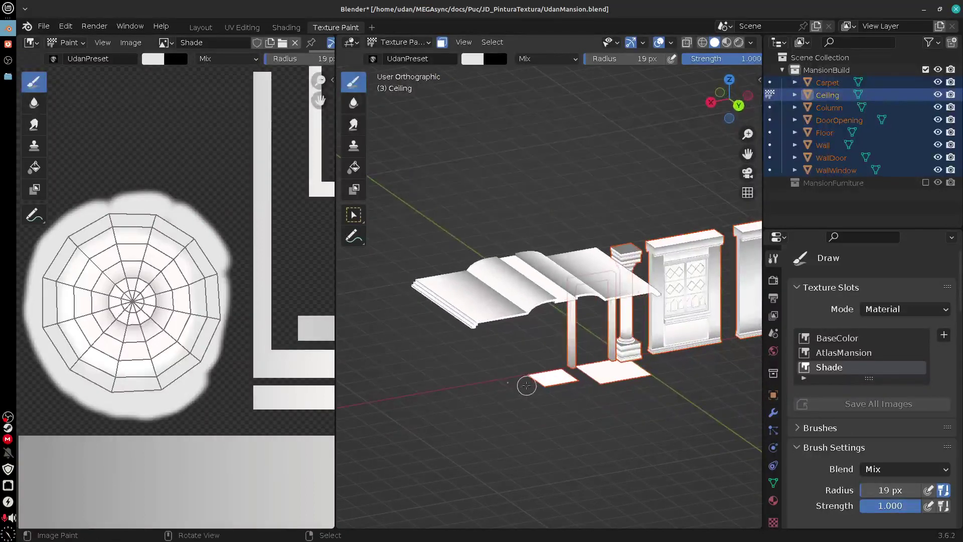
click(286, 27)
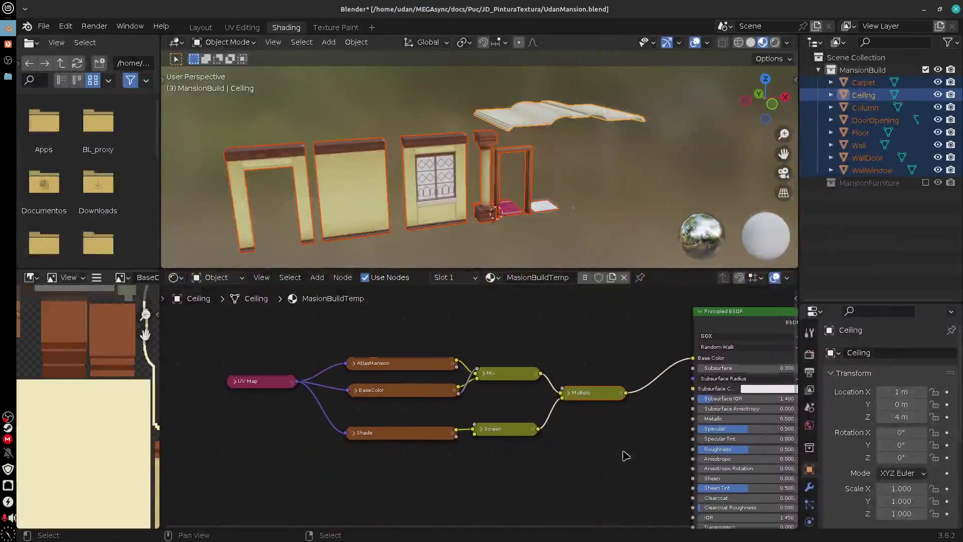
key(ctrl+s)
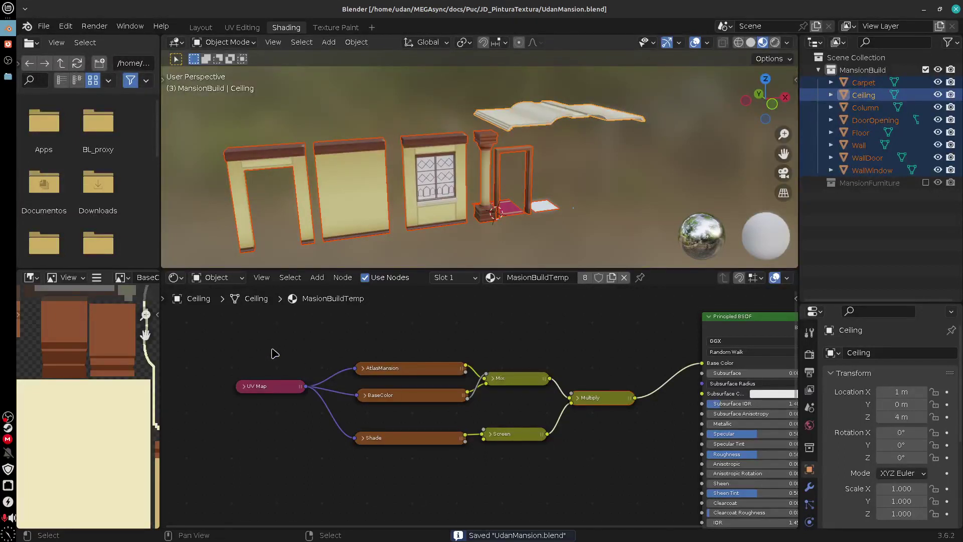
- Move the UV Map, texture and mix nodes together higher in the node graph, closer to the Principled BSDF
drag(224, 331, 618, 463)
drag(605, 405, 615, 372)
key(g)
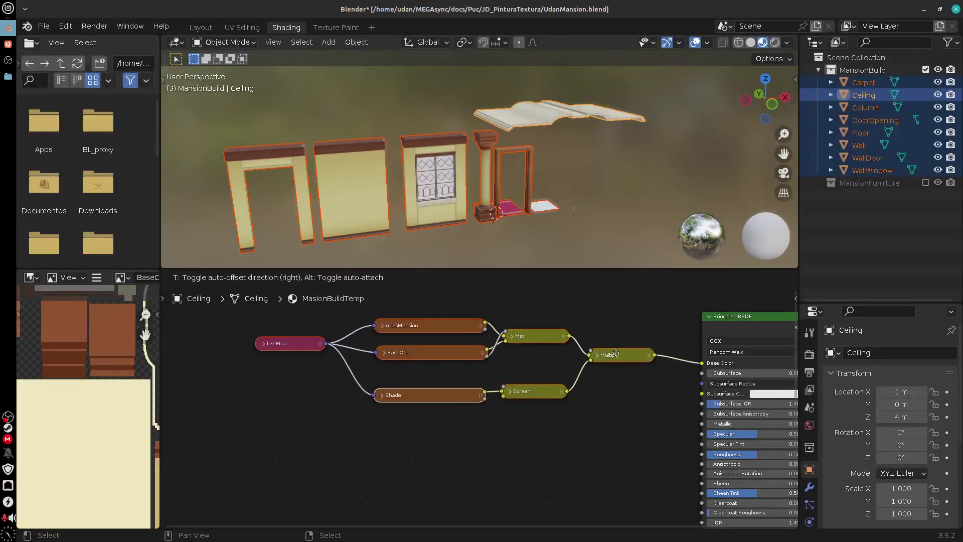
click(608, 354)
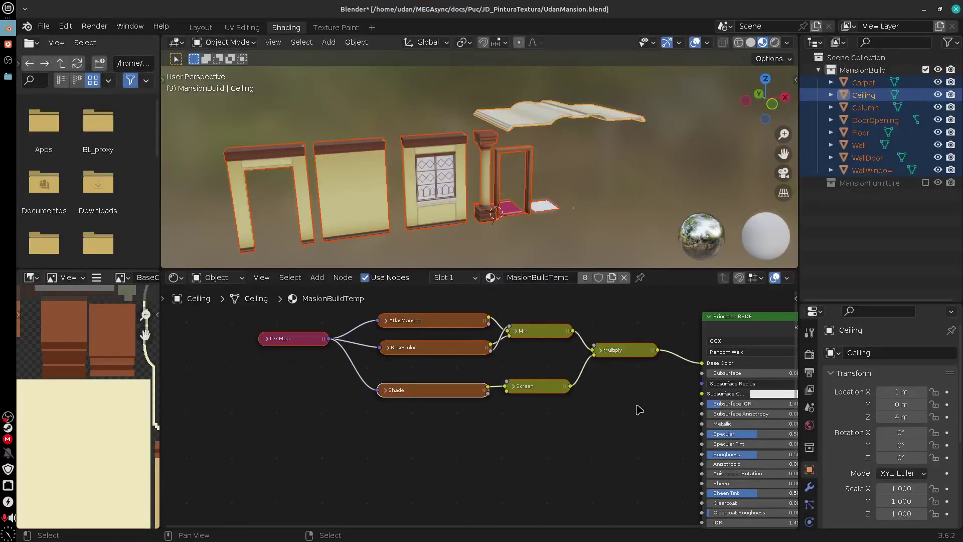
- Stack the three texture nodes and the Mix and Screen nodes compactly, and move the Multiply and UV Map nodes closer to them
click(439, 326)
drag(440, 346, 441, 341)
drag(433, 380, 437, 352)
drag(547, 334, 542, 330)
drag(542, 387, 535, 350)
drag(623, 351, 612, 341)
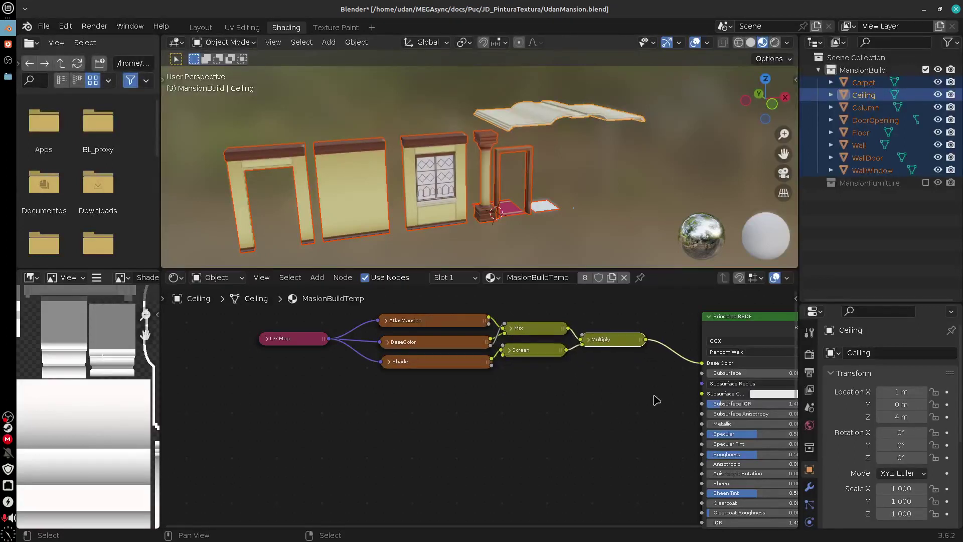
drag(307, 345, 326, 344)
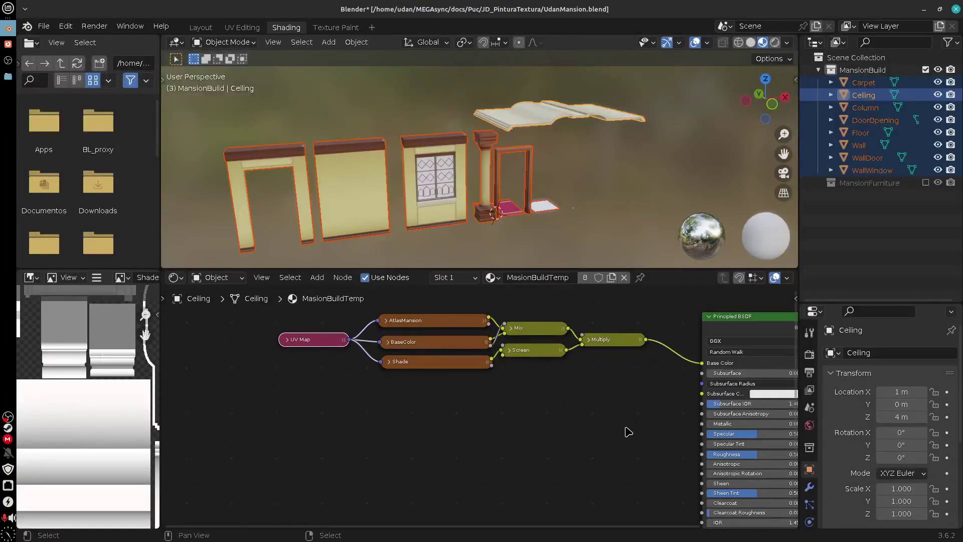
- Disconnect the Multiply node from the Principled BSDF Base Color and shift the whole texture node group slightly up
key(Home)
drag(647, 377, 608, 363)
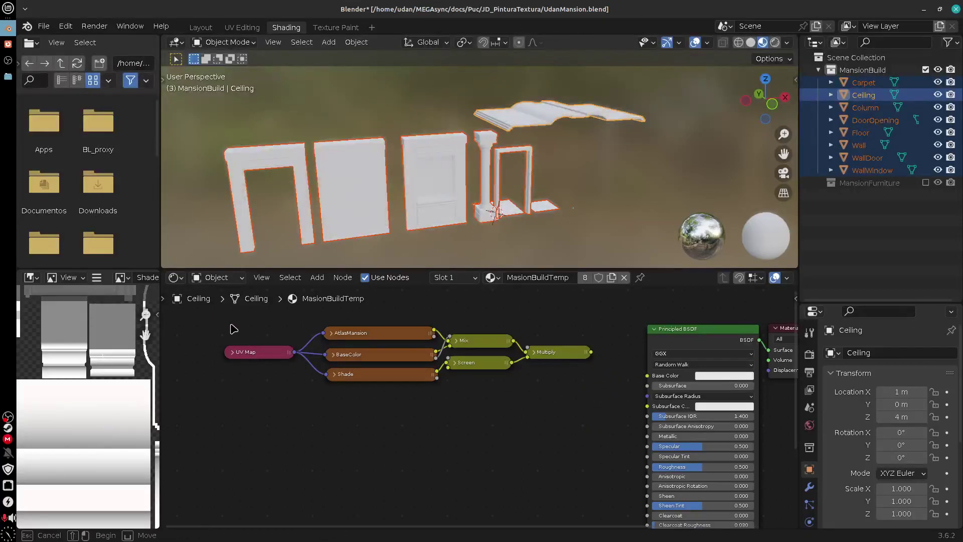
drag(213, 318, 595, 415)
drag(556, 350, 557, 339)
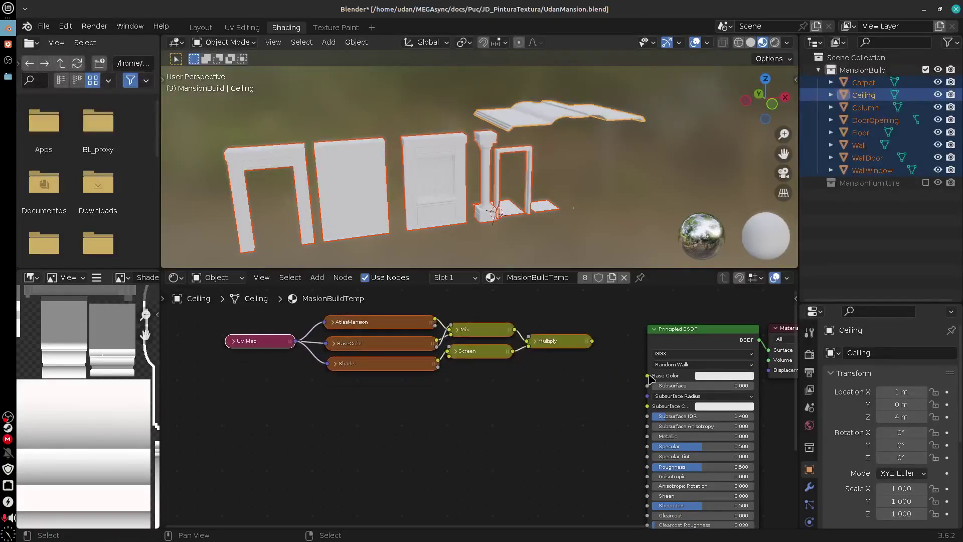
- Review the UV Map, Shade and AtlasMansion nodes in turn, previewing the images of the texture nodes
drag(648, 376, 582, 426)
click(264, 340)
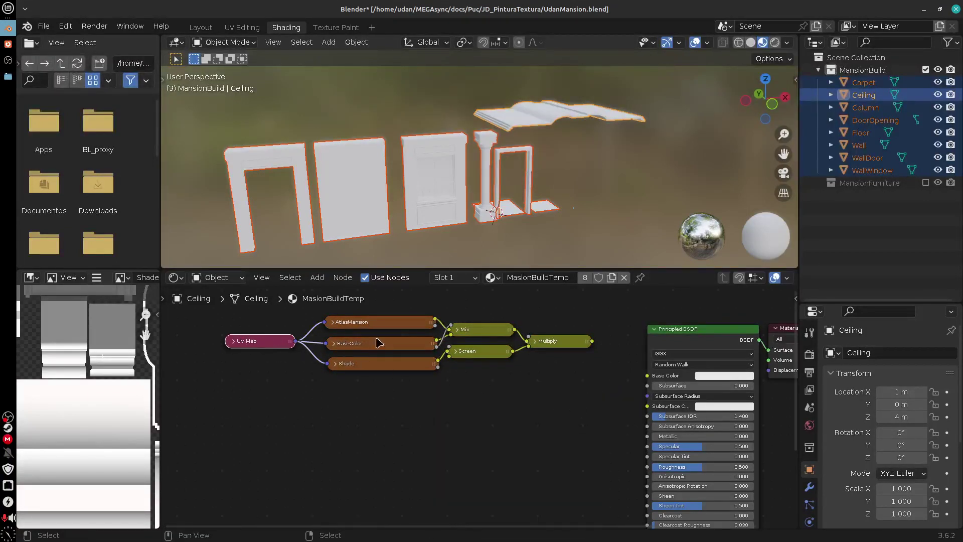
click(368, 365)
click(282, 346)
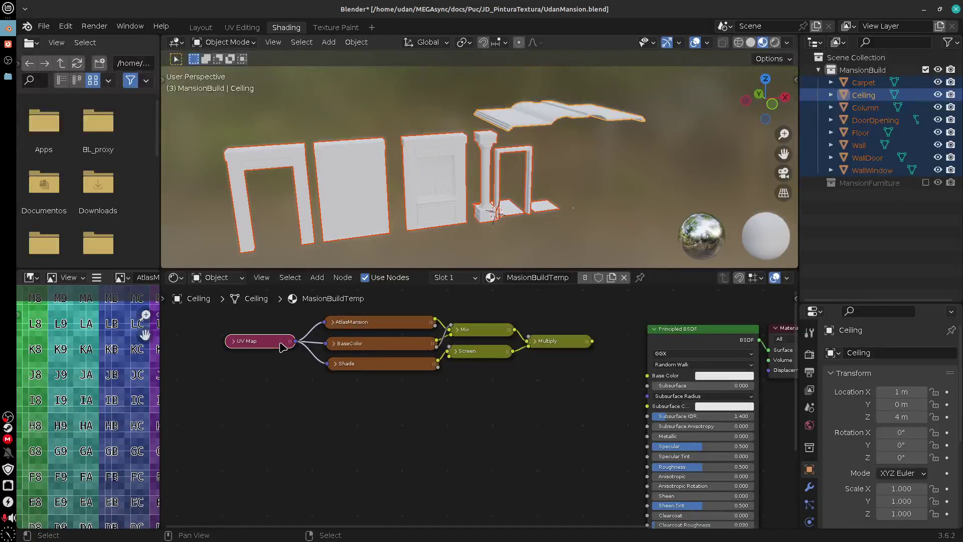
click(394, 325)
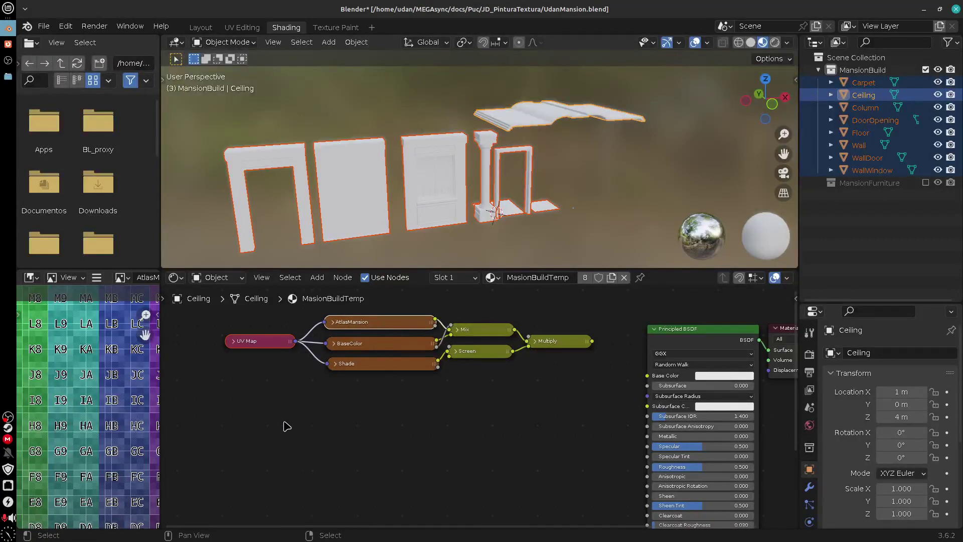
click(261, 346)
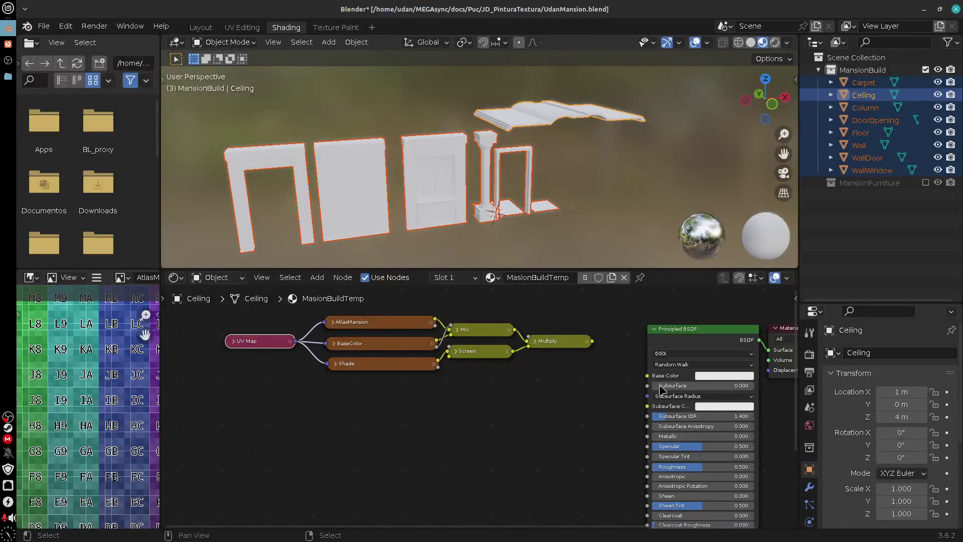
- Add an Image Texture node feeding the Principled BSDF Base Color and connect the UV Map node to its Vector input
drag(611, 382, 535, 422)
text(ima)
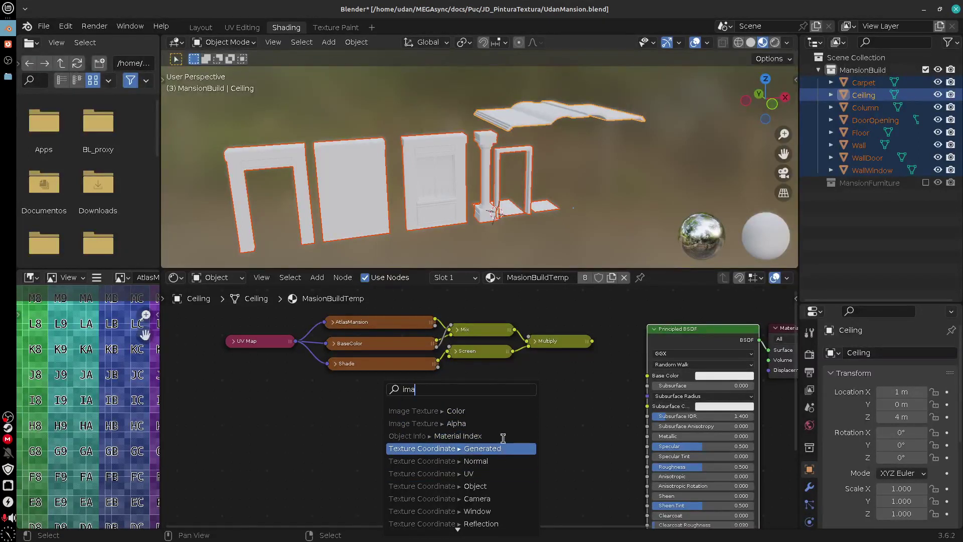
click(494, 412)
click(471, 468)
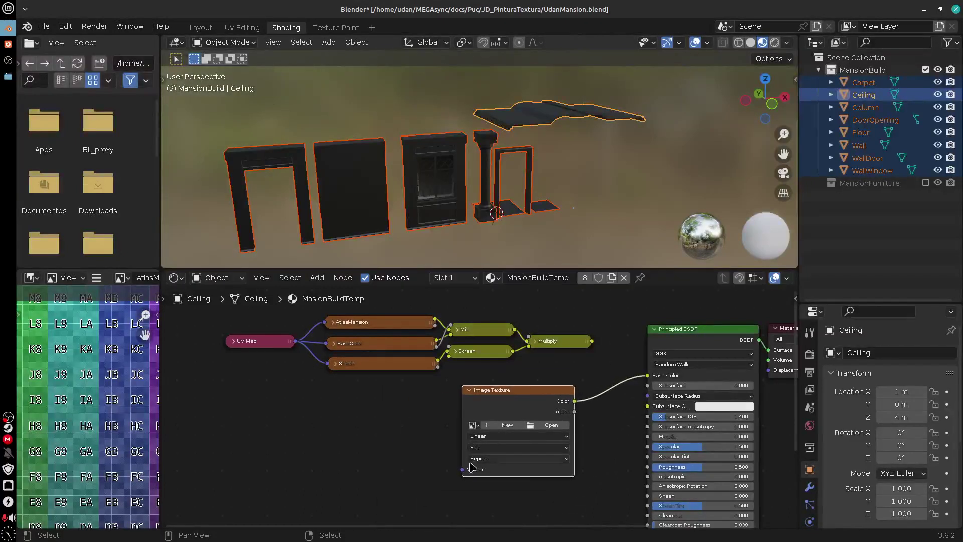
drag(462, 470, 404, 402)
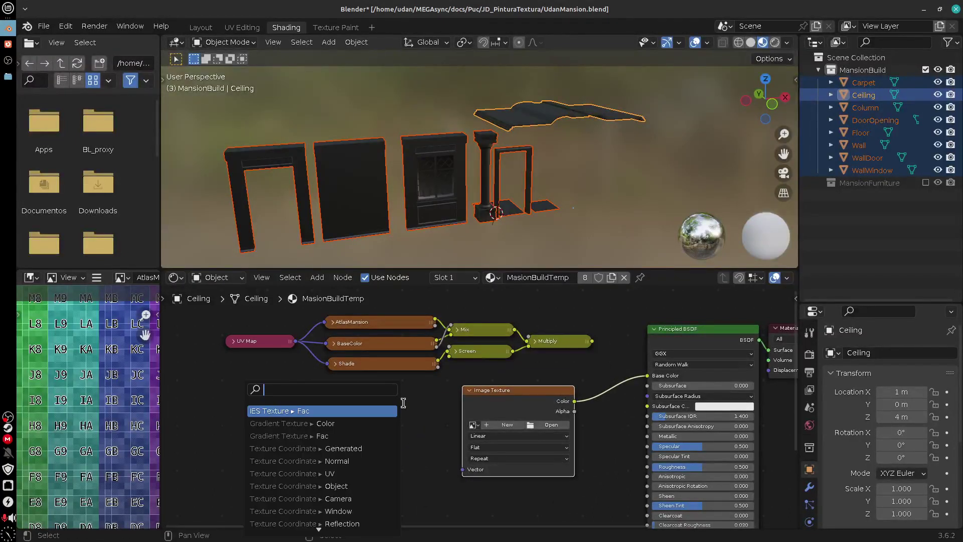
drag(261, 341, 462, 469)
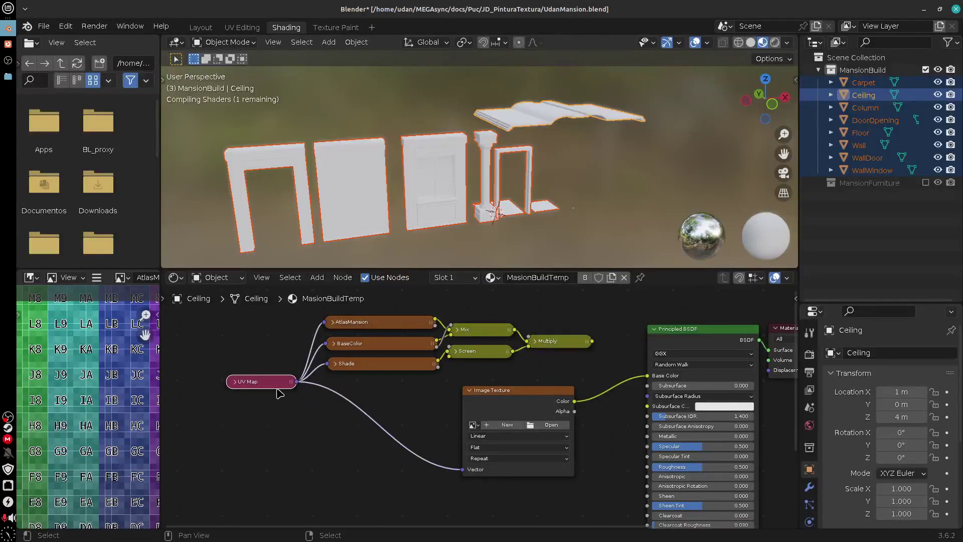
- Lower the UV Map node, shift the texture and mix nodes up and right, and place the empty Image Texture node below them
drag(277, 381, 277, 365)
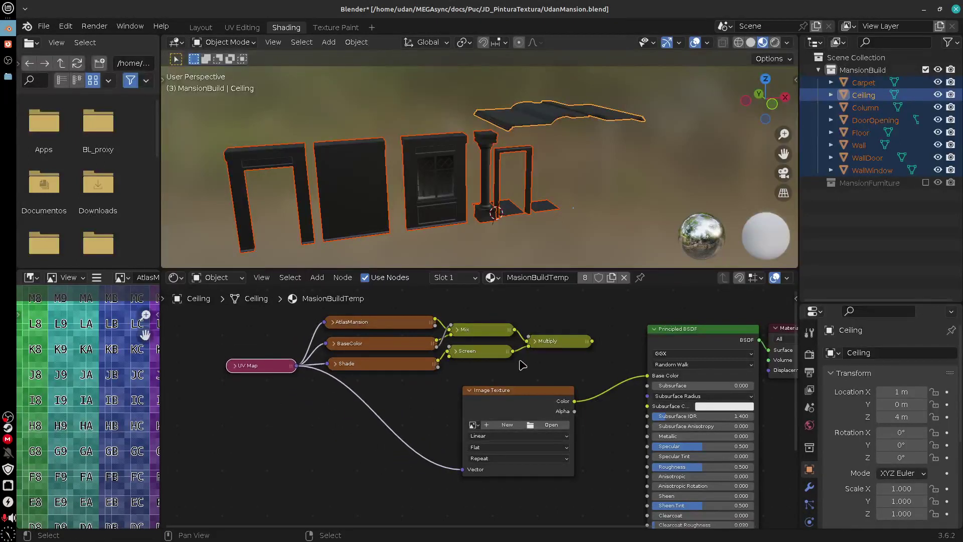
shift+click(412, 365)
shift+click(409, 344)
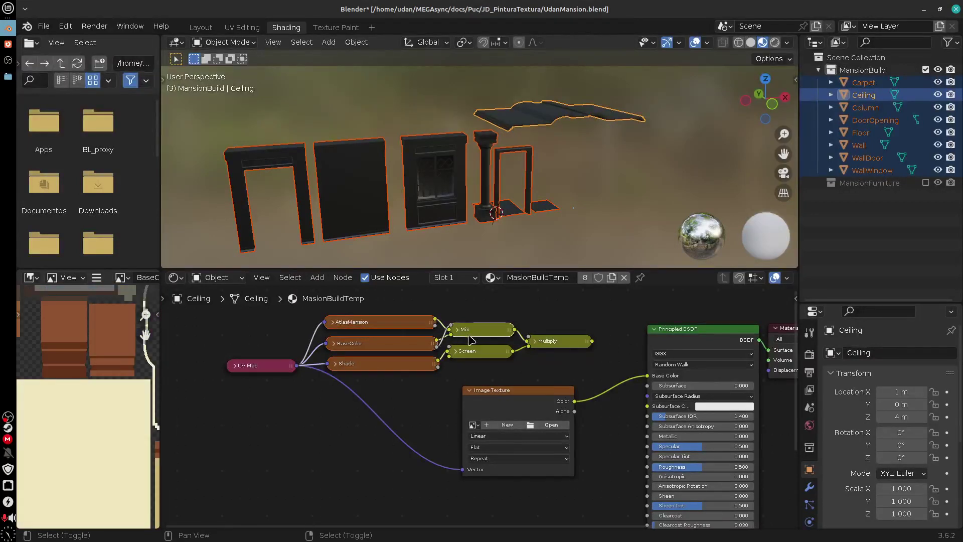
drag(560, 343, 569, 340)
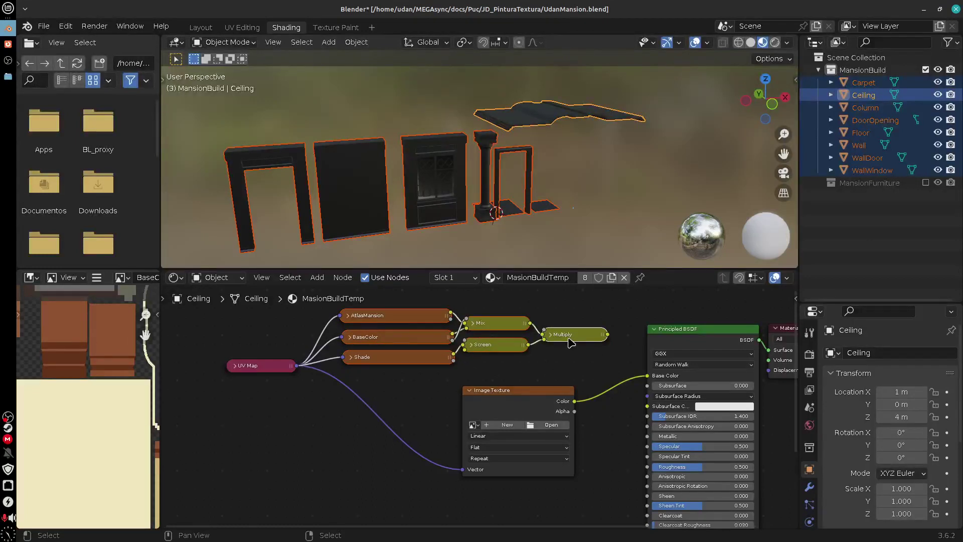
drag(526, 398, 527, 400)
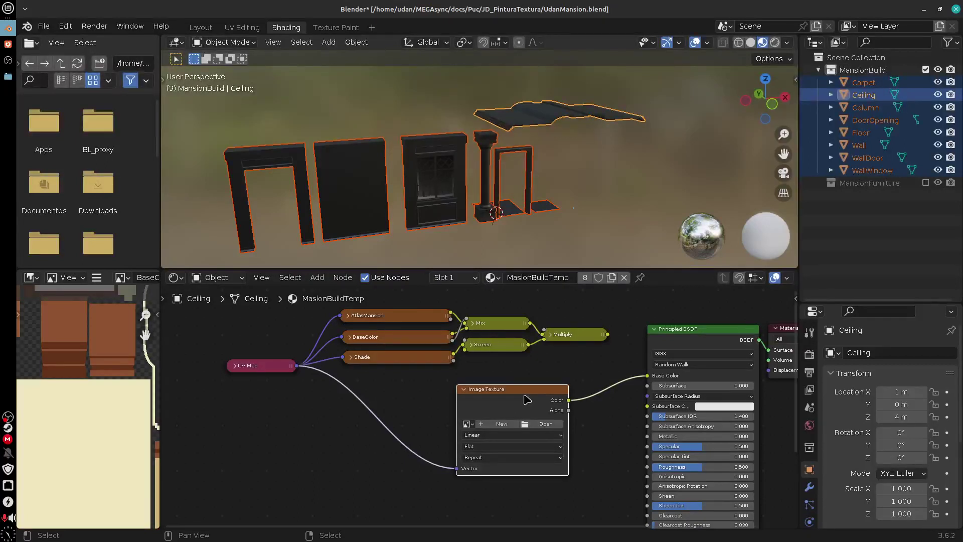
drag(522, 398, 526, 393)
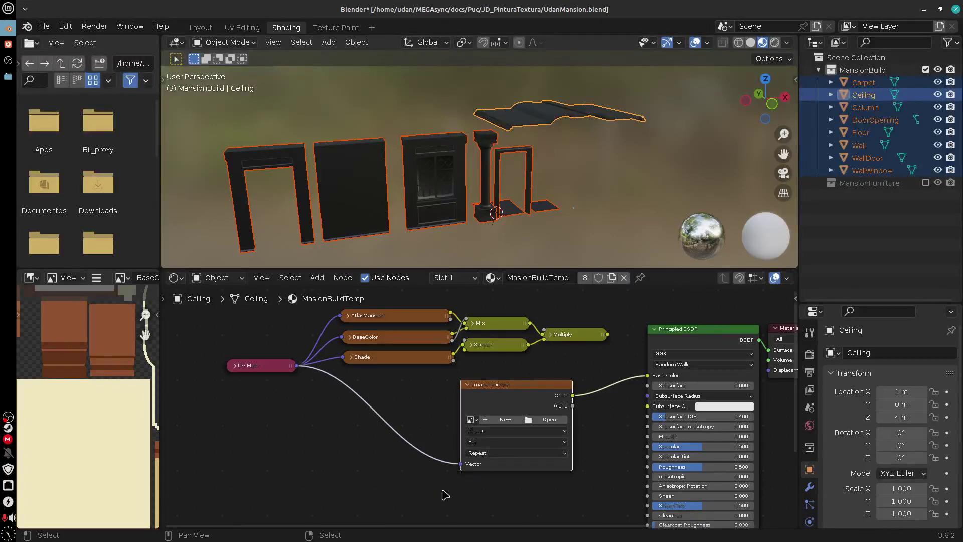
- Open the Layout workspace, select the column and set the viewport shading's lighting to MatCap
click(202, 29)
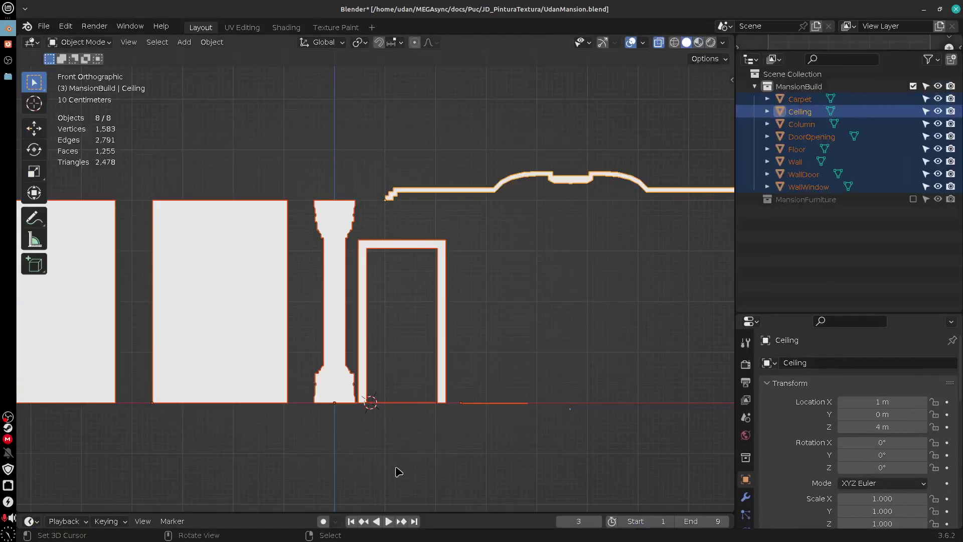
scroll(432, 442, left, 5)
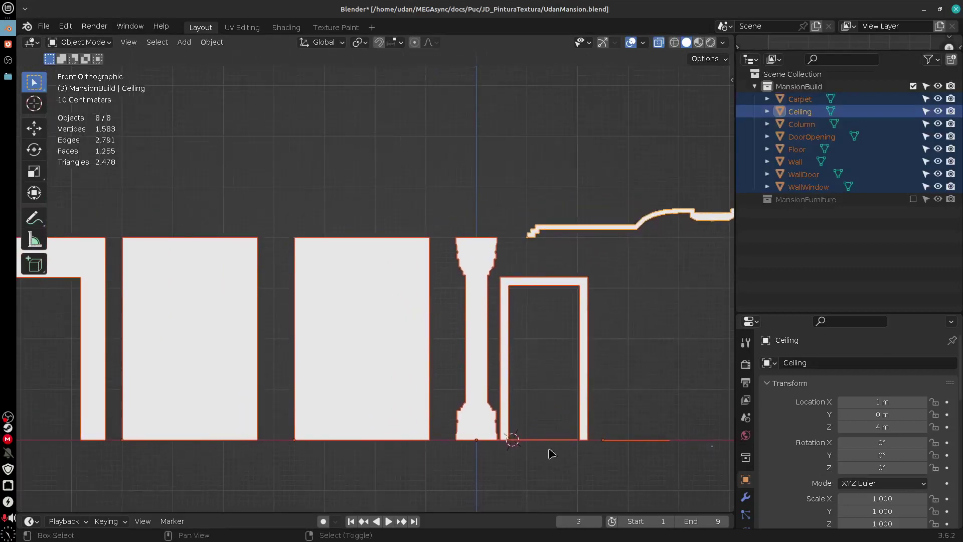
click(486, 387)
drag(545, 410, 577, 439)
click(723, 42)
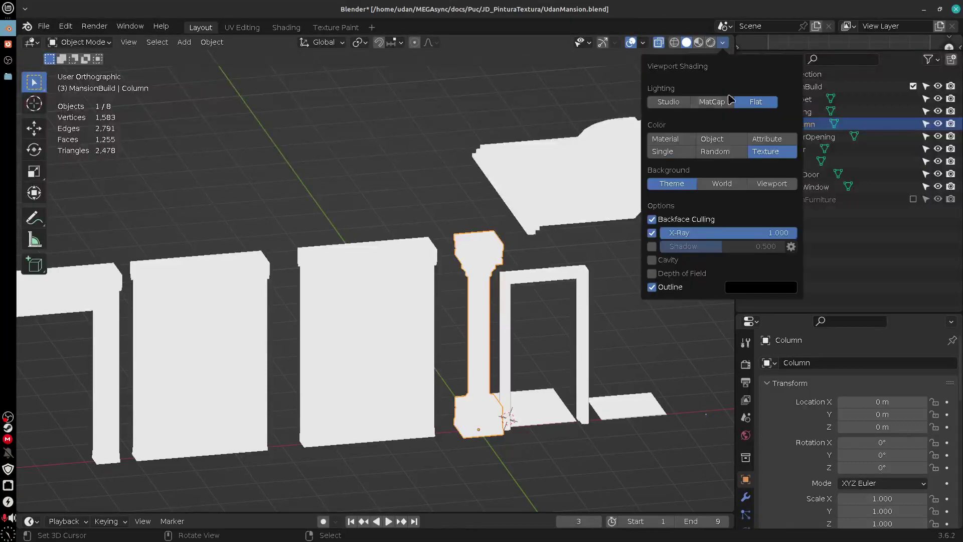
click(722, 98)
drag(491, 468, 644, 408)
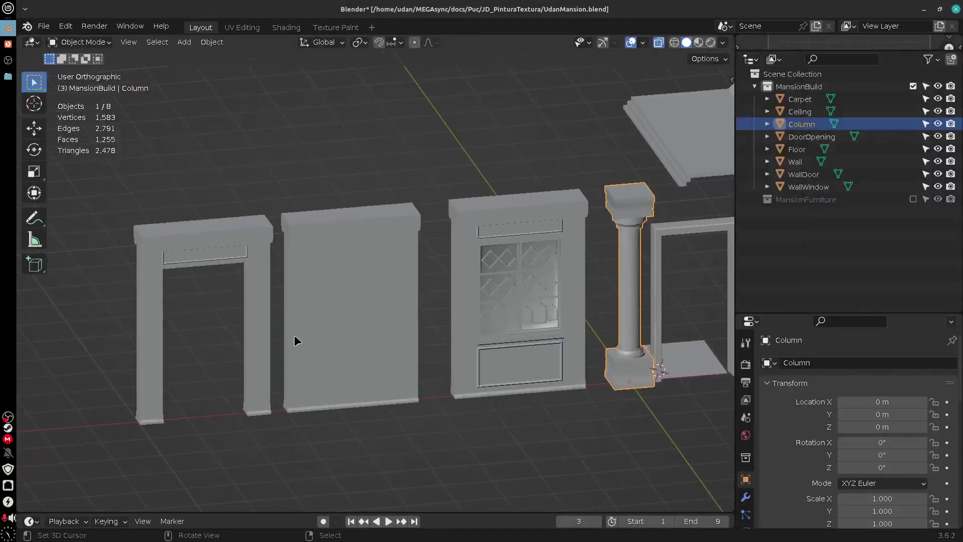
- Select the Wall object and try moving it in front view, freely and in grid increments, next to the door wall
click(302, 353)
key(KP_1)
click(346, 332)
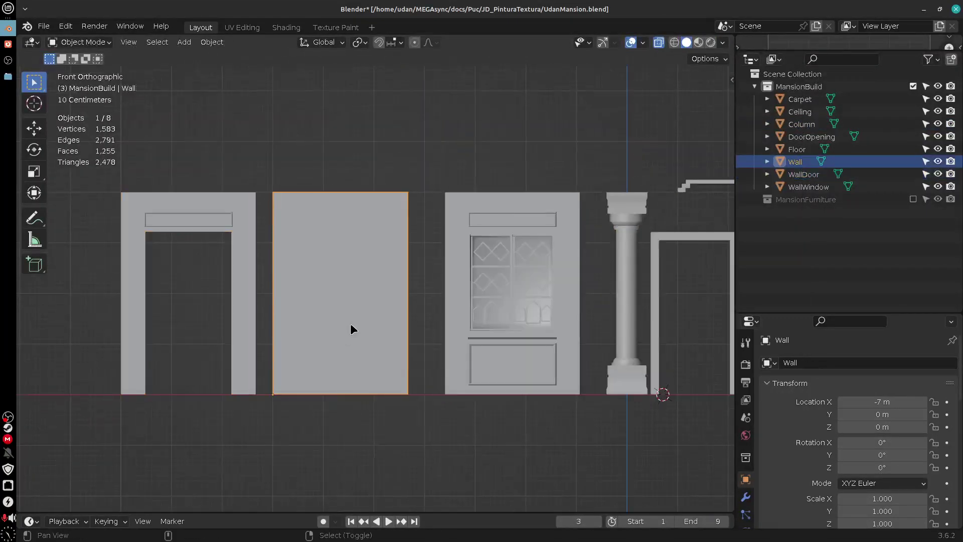
drag(350, 323, 457, 323)
scroll(452, 415, up, 3)
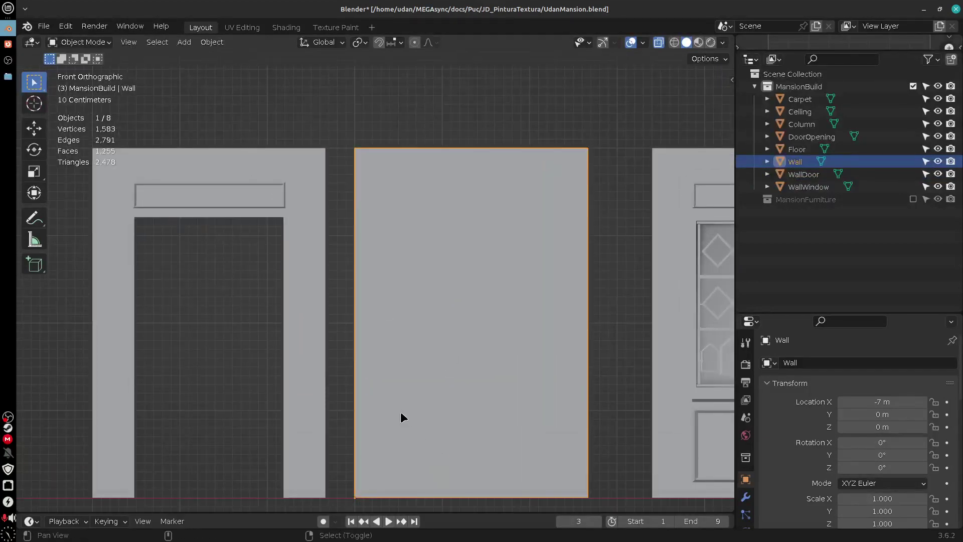
drag(400, 417, 521, 362)
key(g)
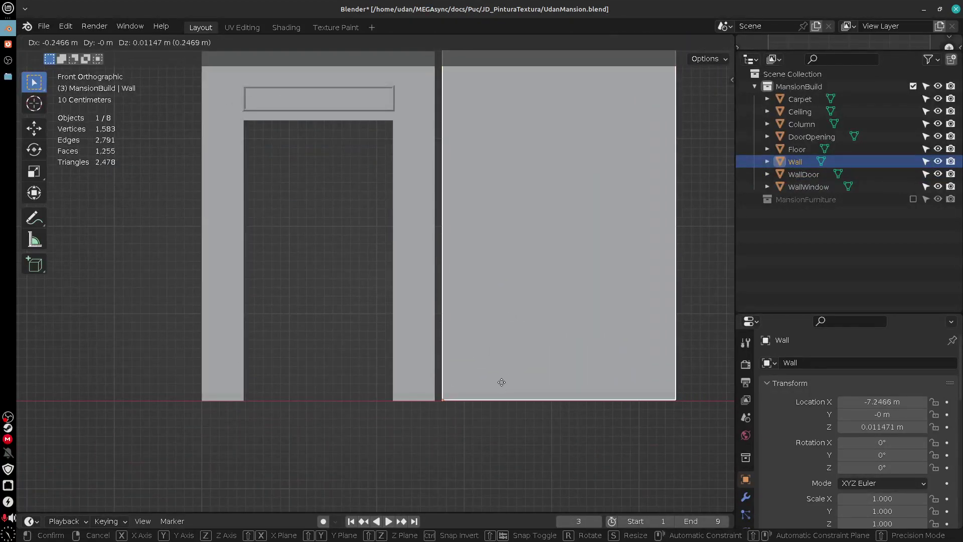
key(Escape)
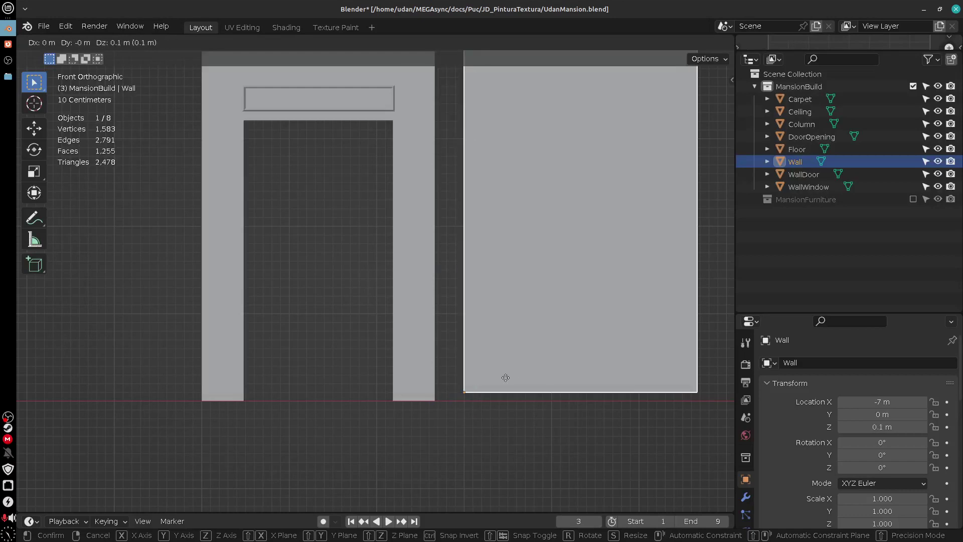
drag(525, 258, 521, 307)
scroll(523, 321, right, 5)
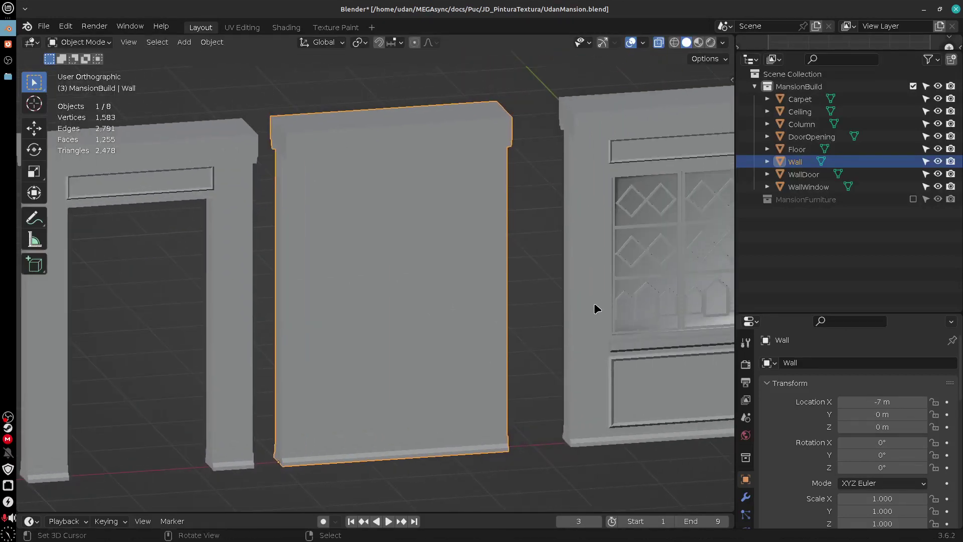
- Enable snapping to vertices and try moving the WallWindow object toward the plain wall
click(592, 321)
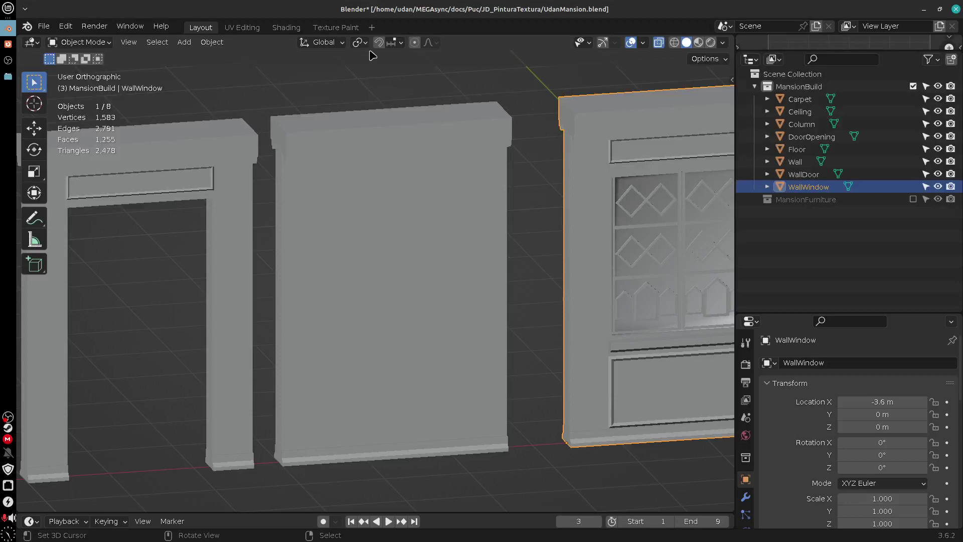
click(395, 45)
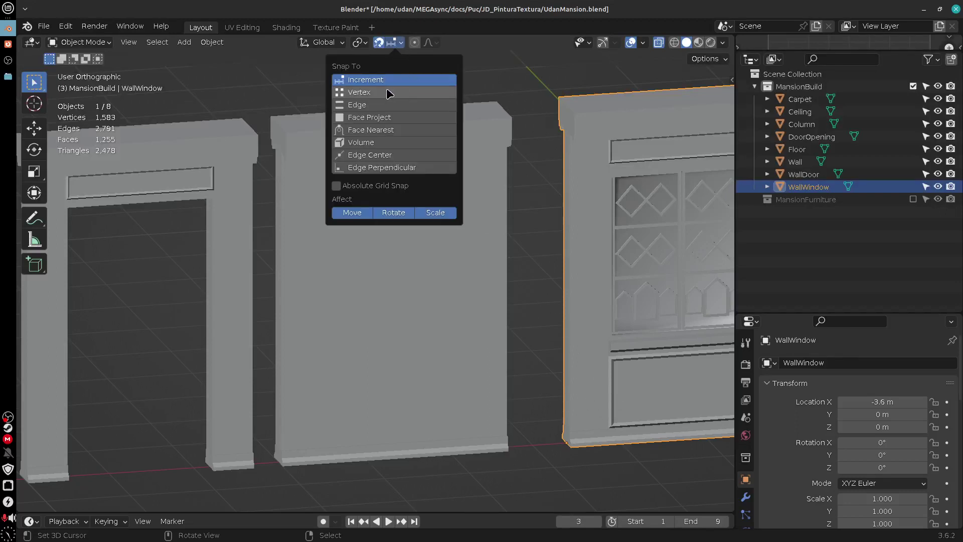
click(381, 93)
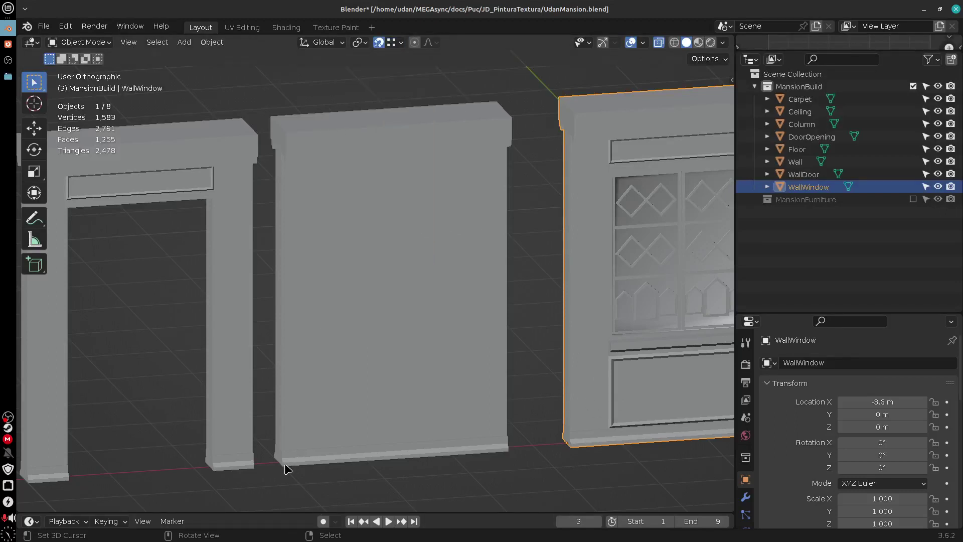
key(g)
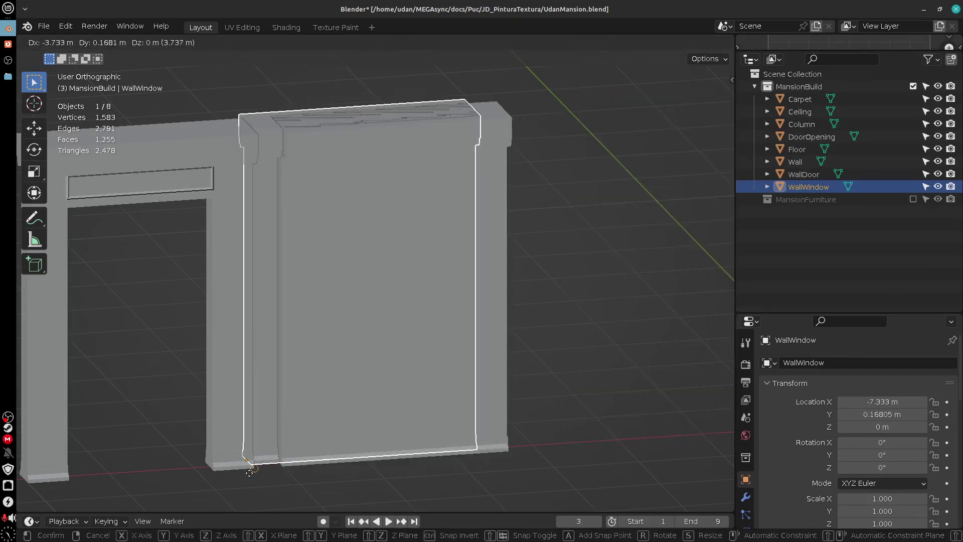
key(Escape)
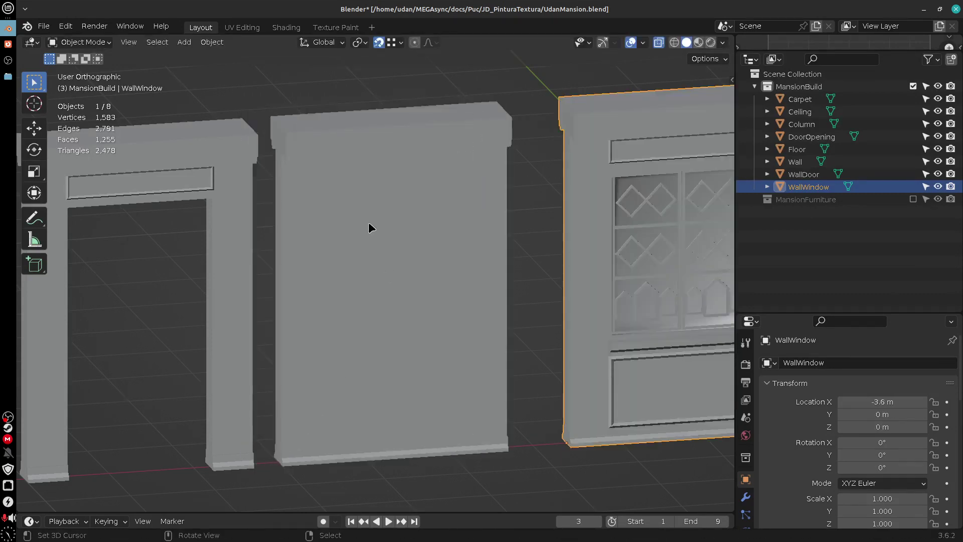
- Move the Wall object along X in front view, snapping its edge flush against the door wall
click(318, 149)
key(shift+KP_1)
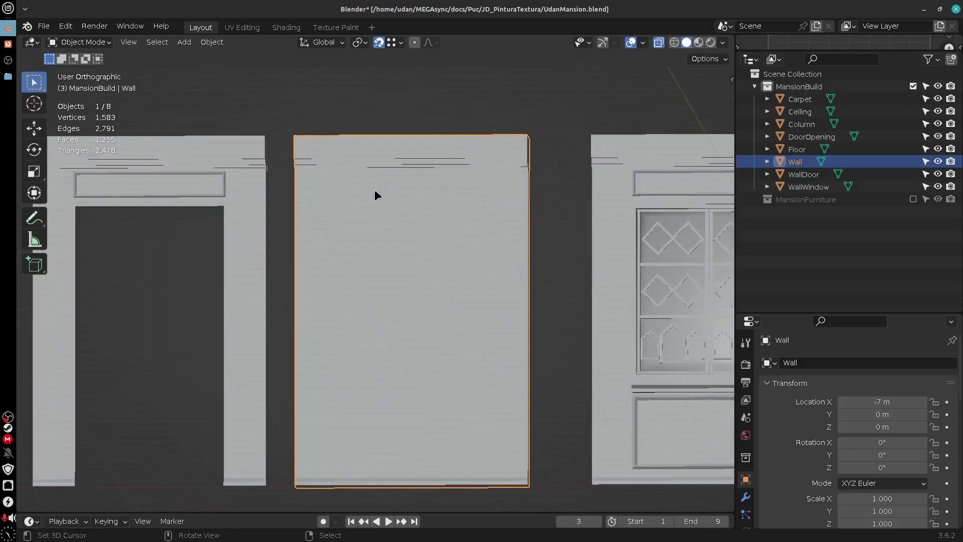
key(KP_1)
key(g)
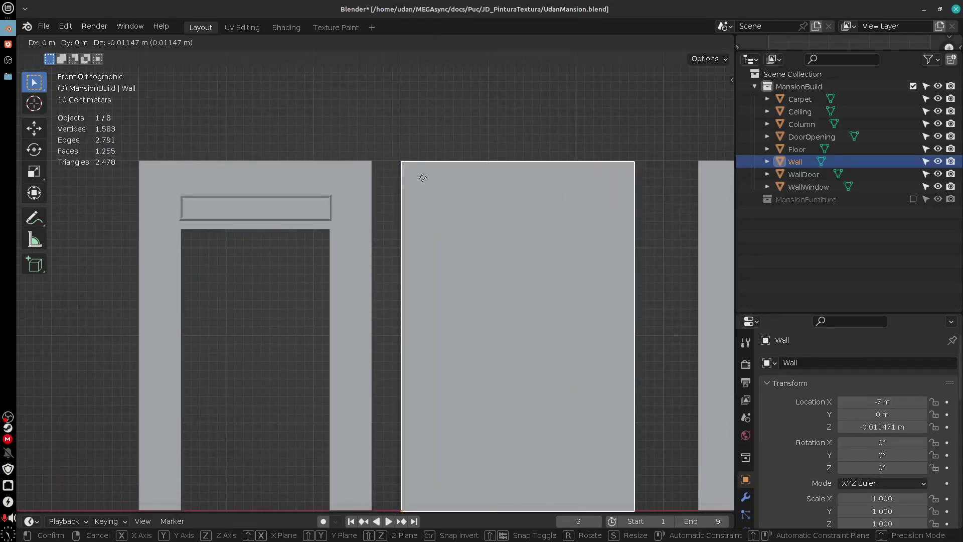
key(x)
click(372, 162)
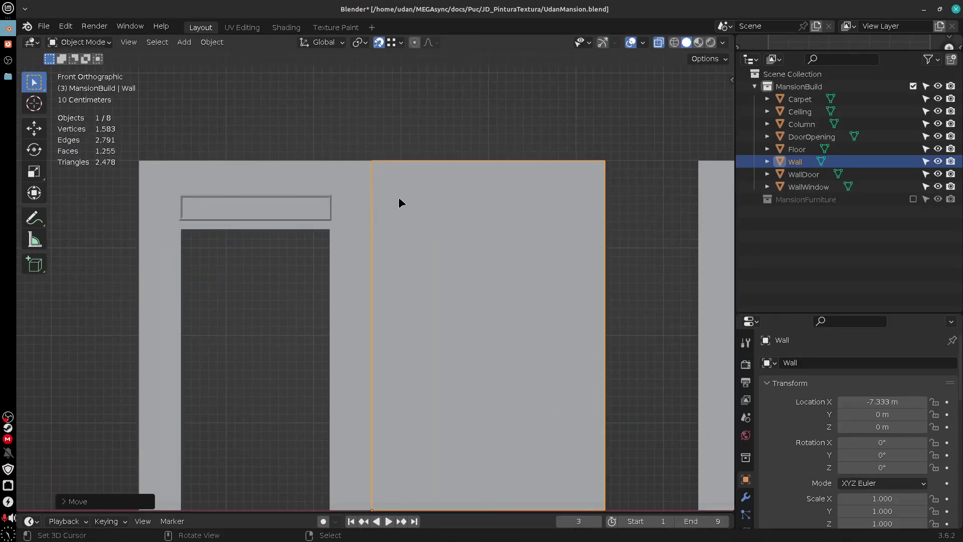
- Move the WallWindow object along X, snapping its edge flush against the free edge of the plain wall
scroll(627, 276, right, 3)
click(614, 156)
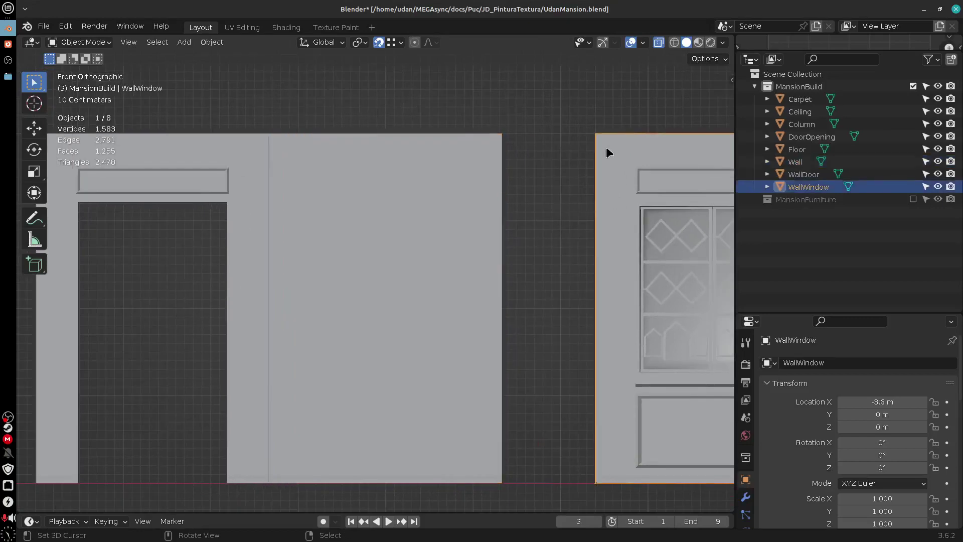
key(g)
key(x)
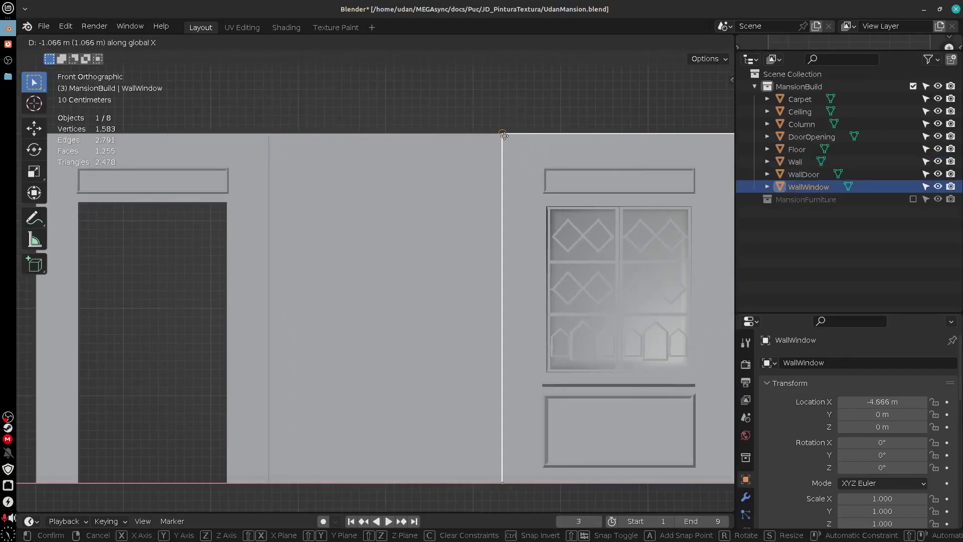
click(501, 146)
- Examine the joined door, plain and window walls from several angles, including the seams between them
drag(661, 434, 595, 359)
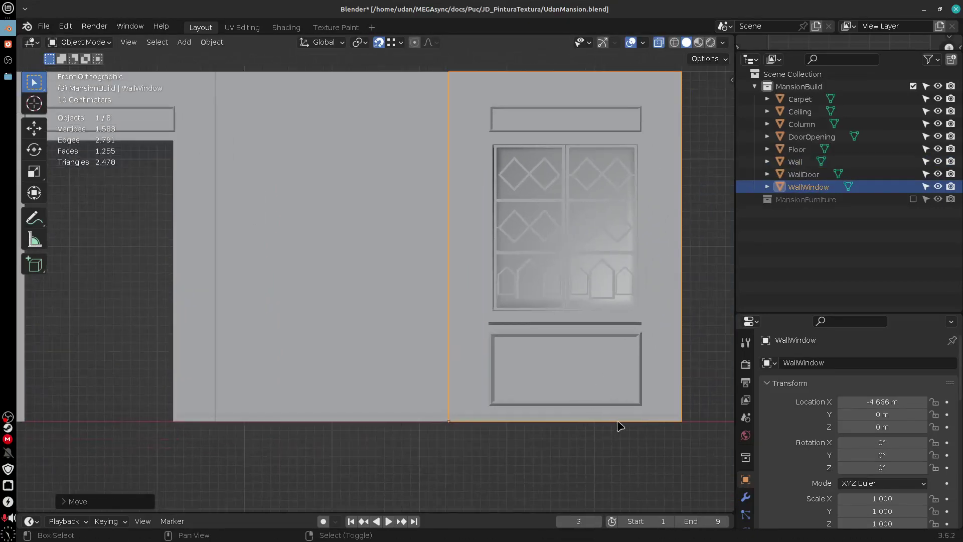
drag(633, 422, 470, 442)
drag(576, 426, 652, 453)
drag(636, 407, 631, 363)
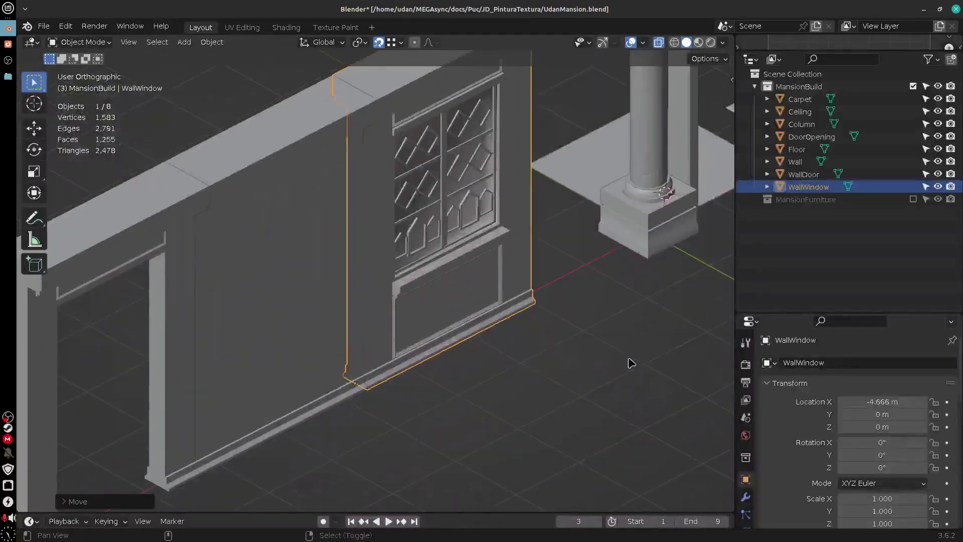
drag(553, 347, 530, 321)
drag(270, 377, 321, 168)
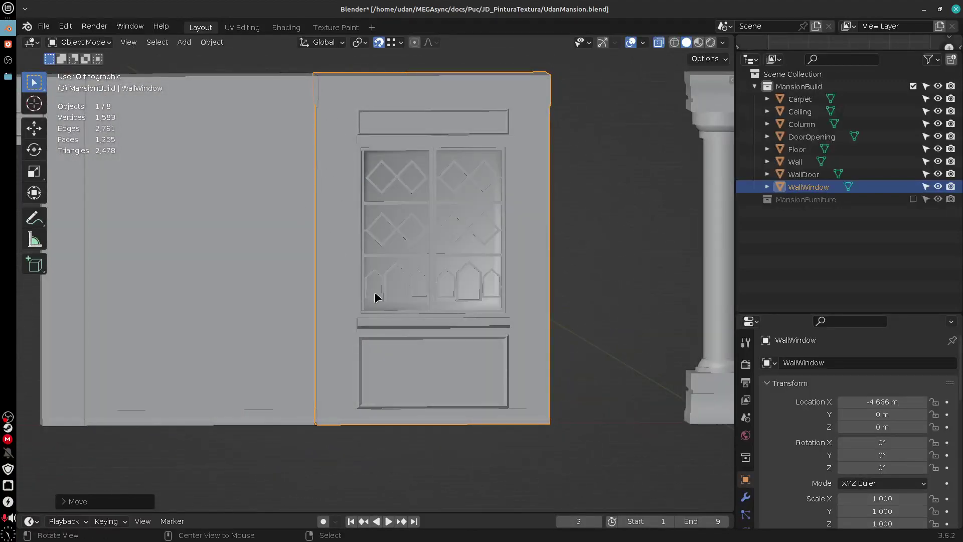
drag(377, 296, 576, 217)
- Set the snap target back to Increment with snapping off, and move the Carpet in top view to Y -4 m in grid increments
click(577, 196)
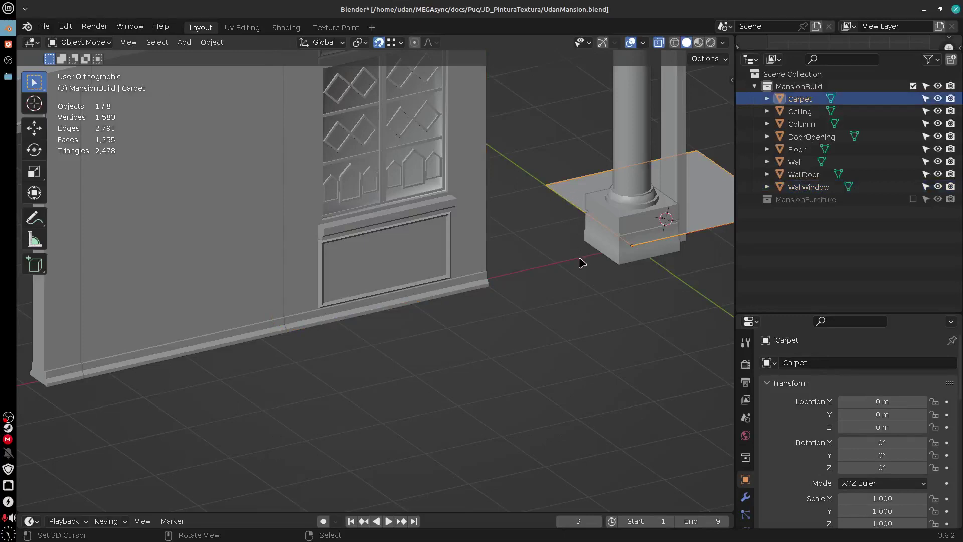
key(KP_7)
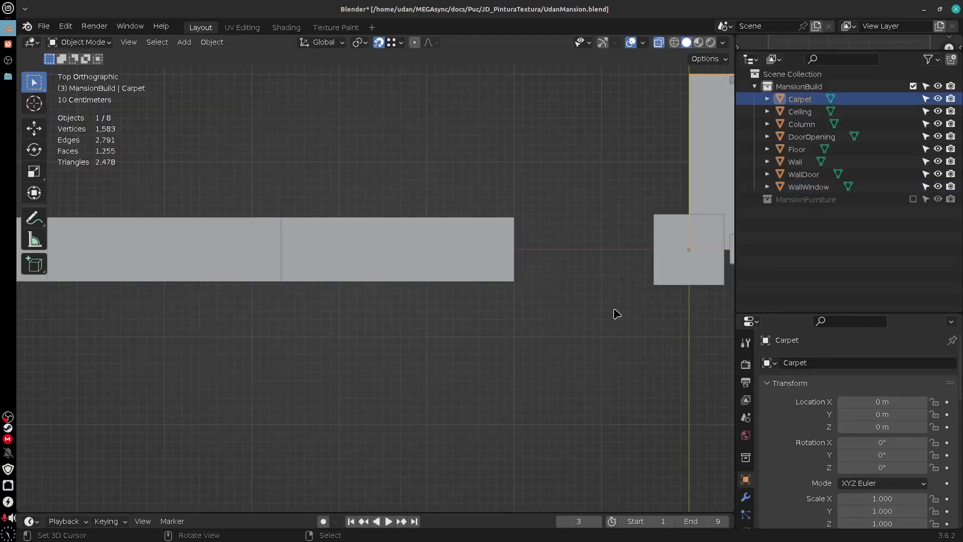
scroll(602, 325, down, 3)
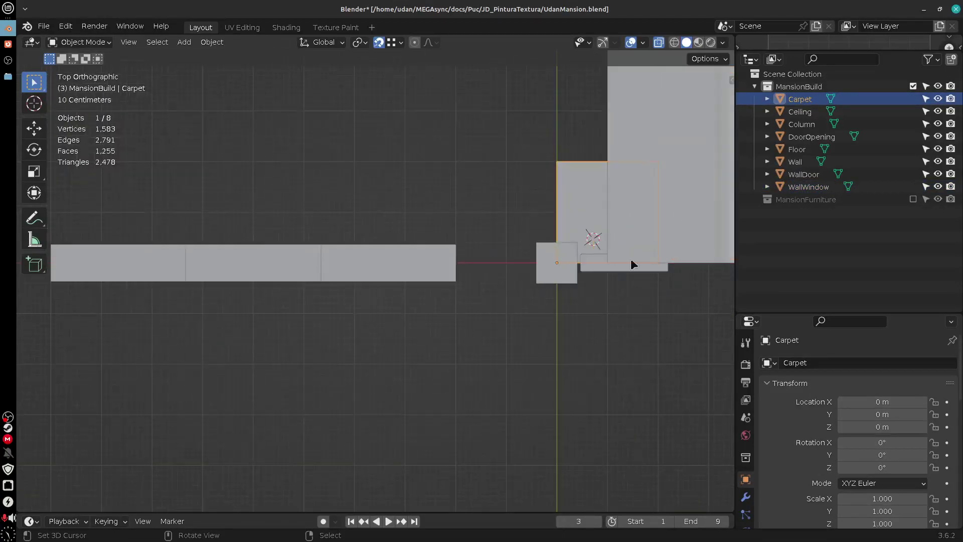
key(g)
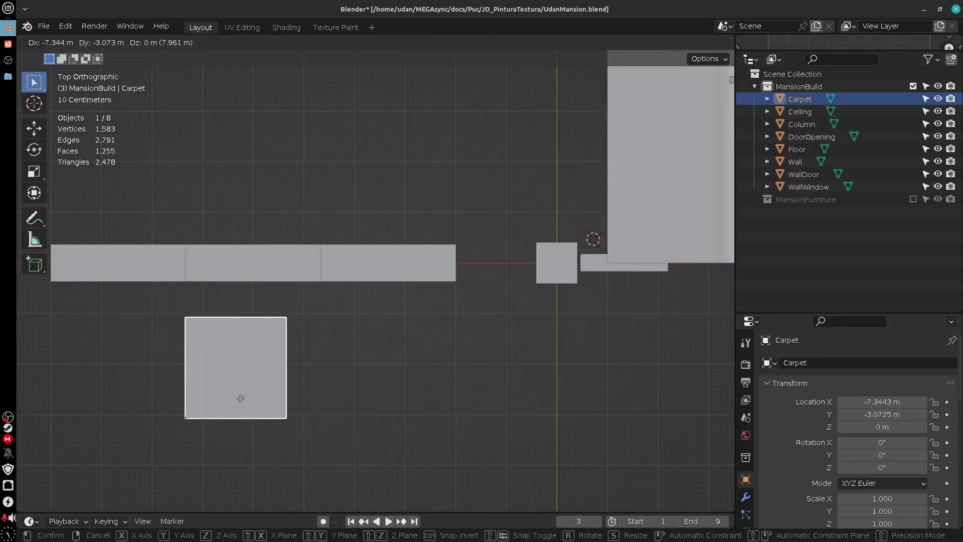
key(Escape)
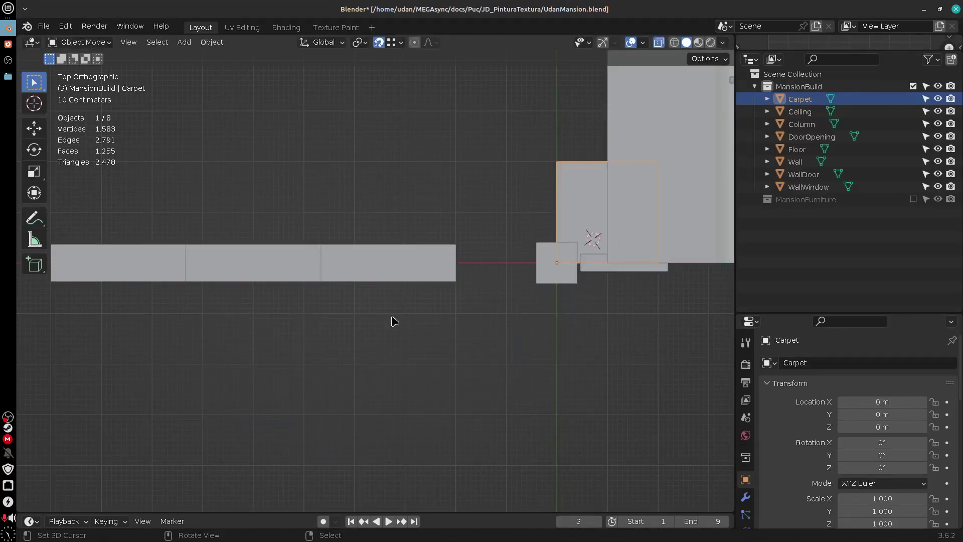
click(397, 42)
click(422, 77)
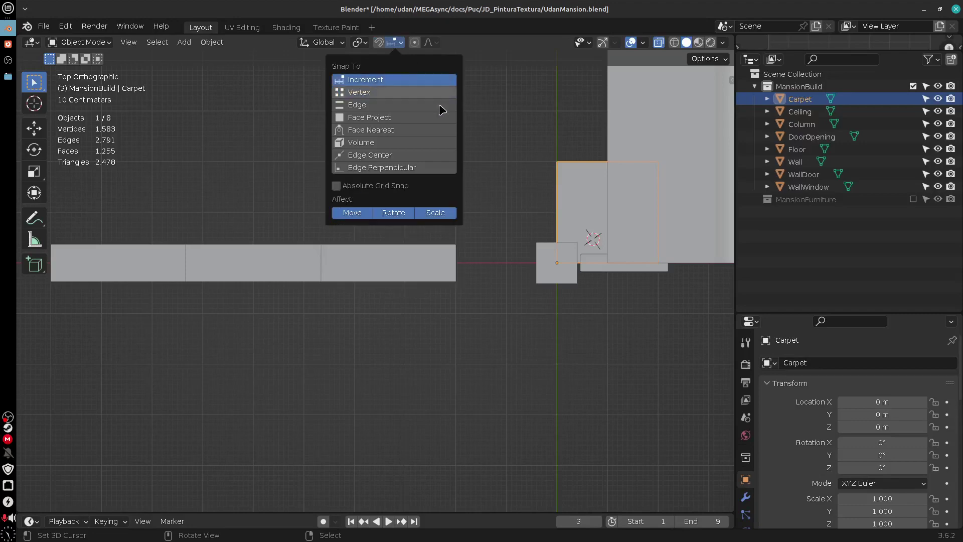
drag(591, 354, 555, 241)
key(g)
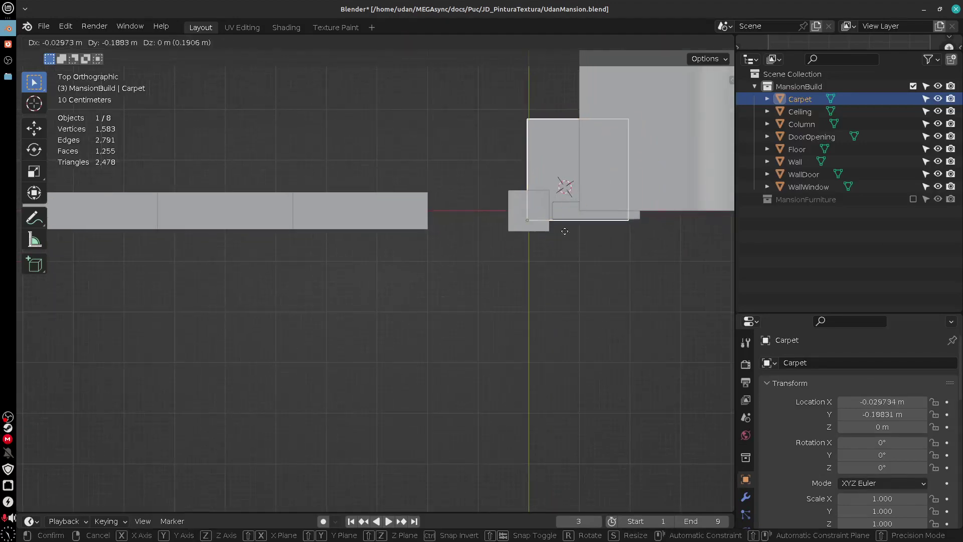
click(565, 403)
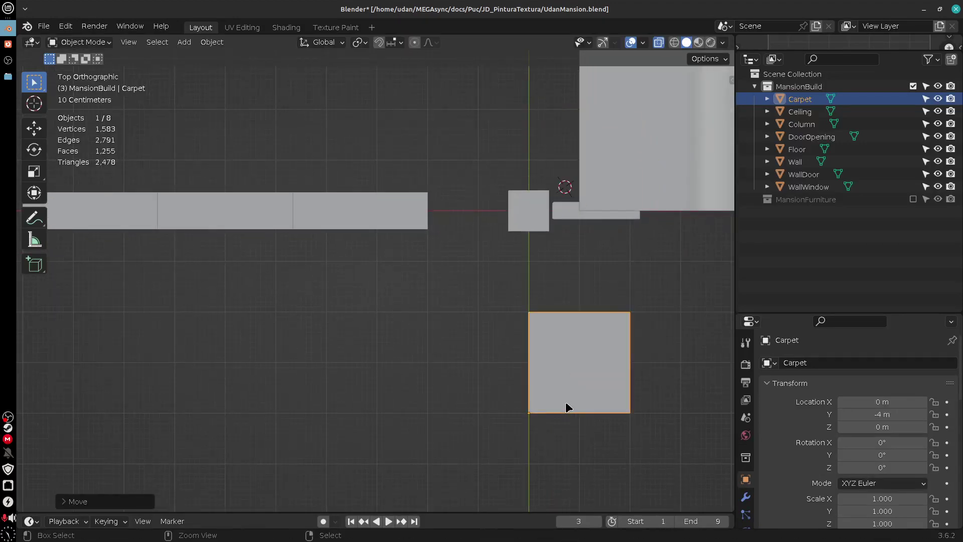
- Move the Column in grid increments to X -1.6 m, Y -1.4 m, in front of the window wall's free end
click(543, 224)
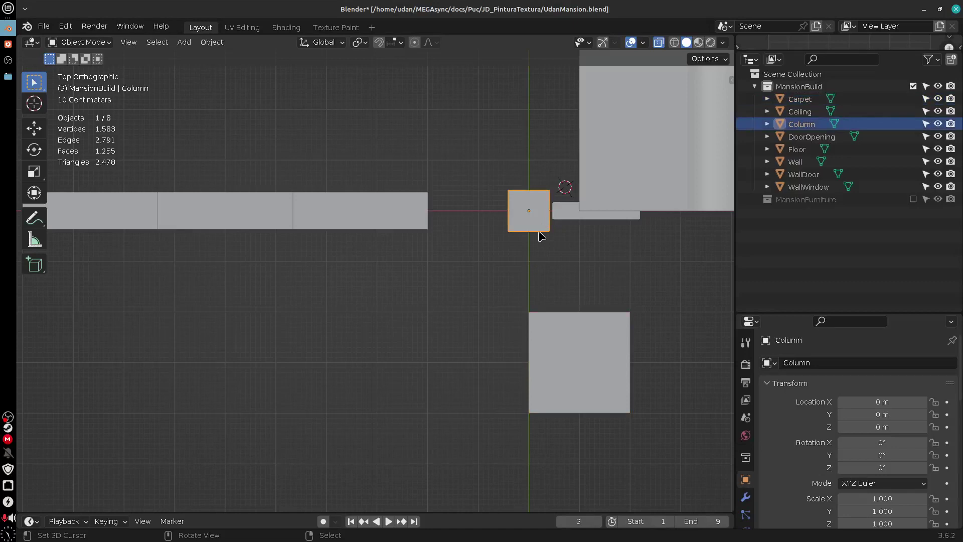
key(g)
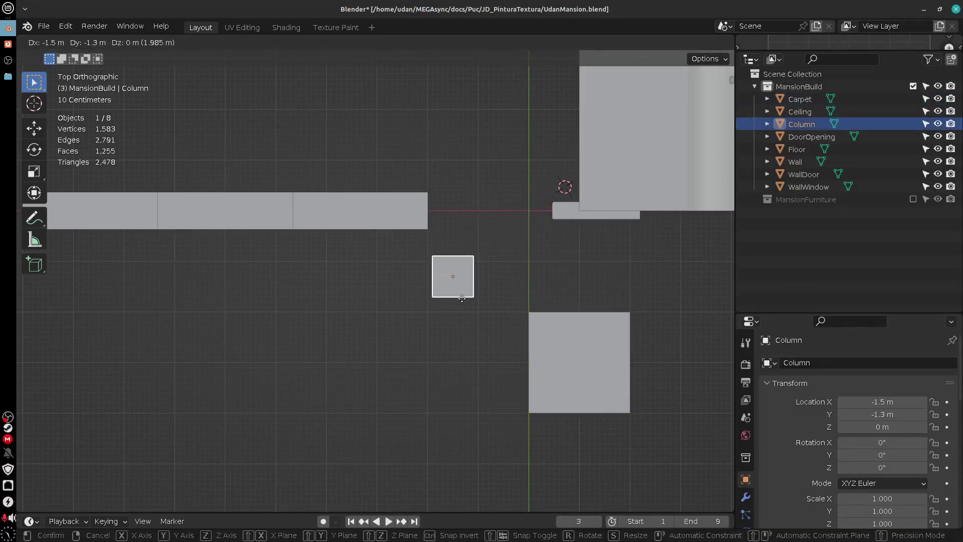
click(457, 305)
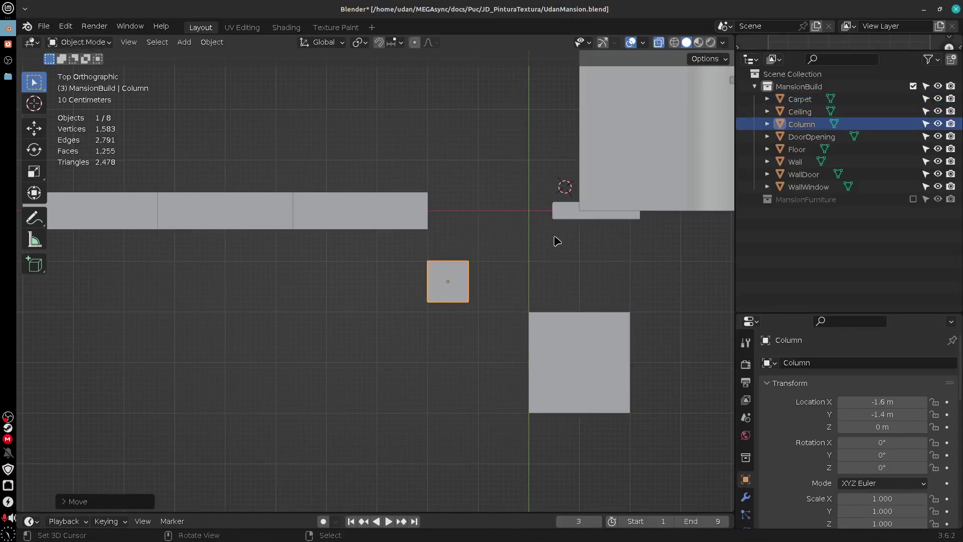
- Move the DoorOpening frame along X in front view to -10 m so it fits the door wall's opening
click(577, 216)
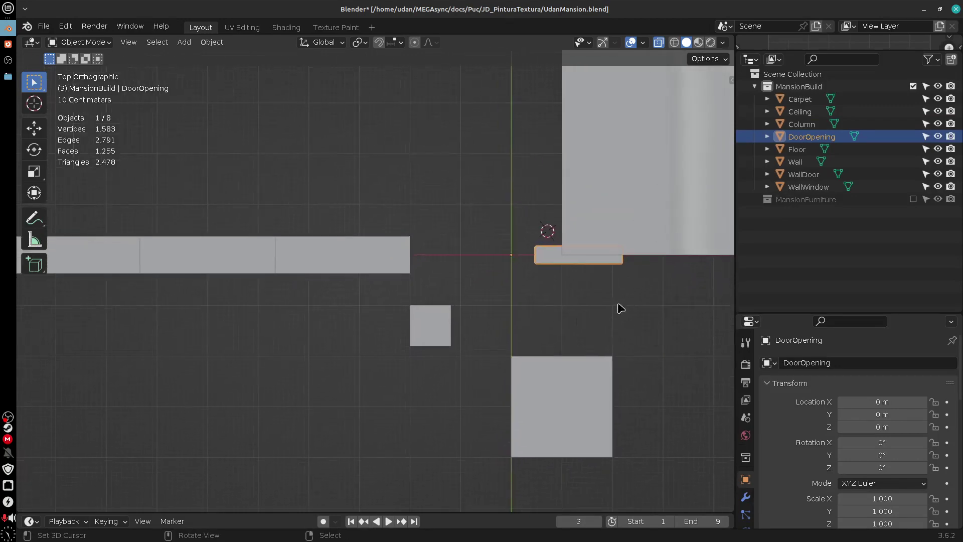
key(KP_1)
drag(614, 319, 730, 321)
key(g)
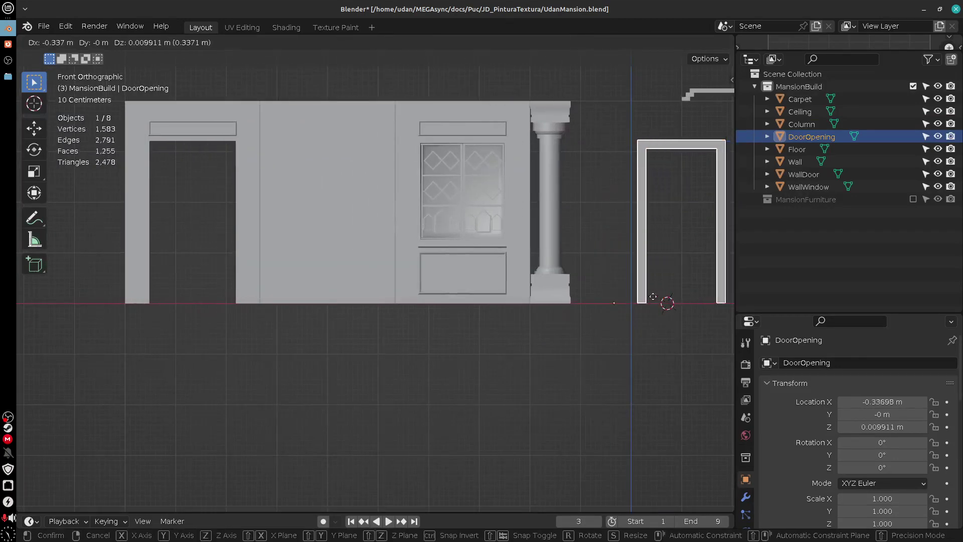
key(x)
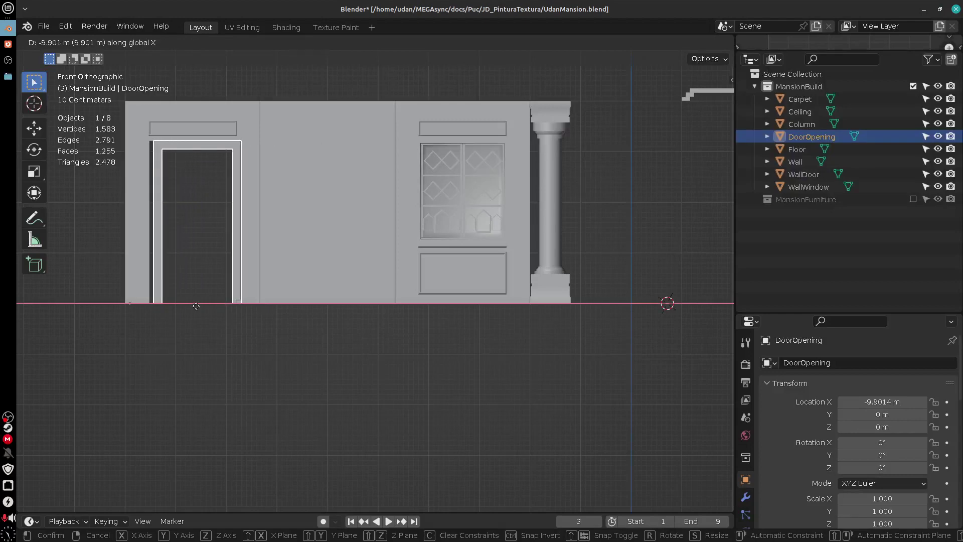
click(193, 307)
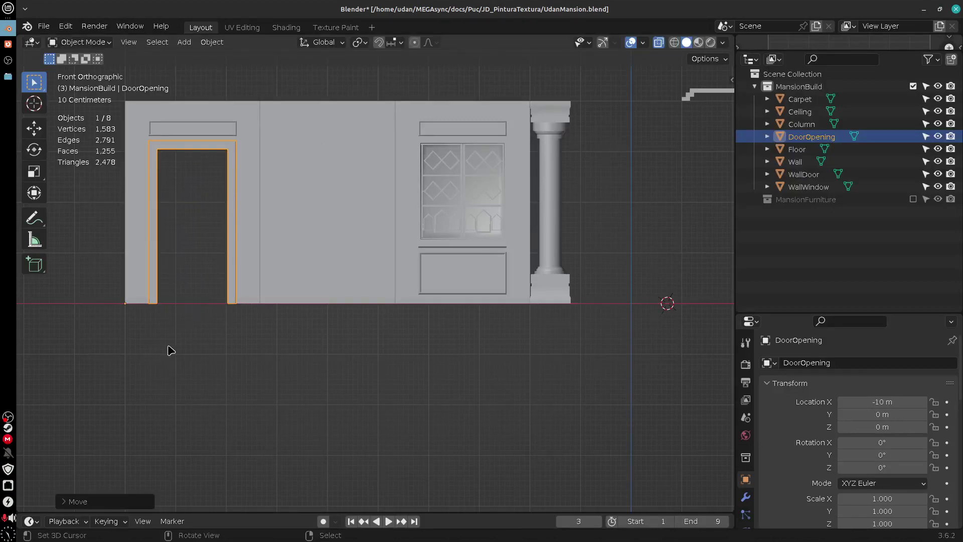
- Move the Floor tile in top view in grid increments to X -7 m, Y -3 m, and return to front view
drag(306, 335, 445, 365)
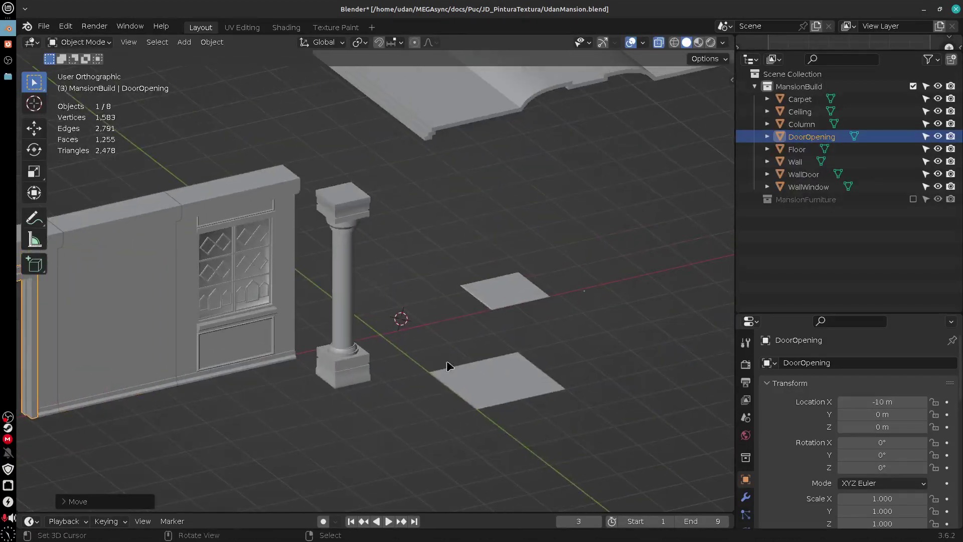
click(529, 296)
key(KP_7)
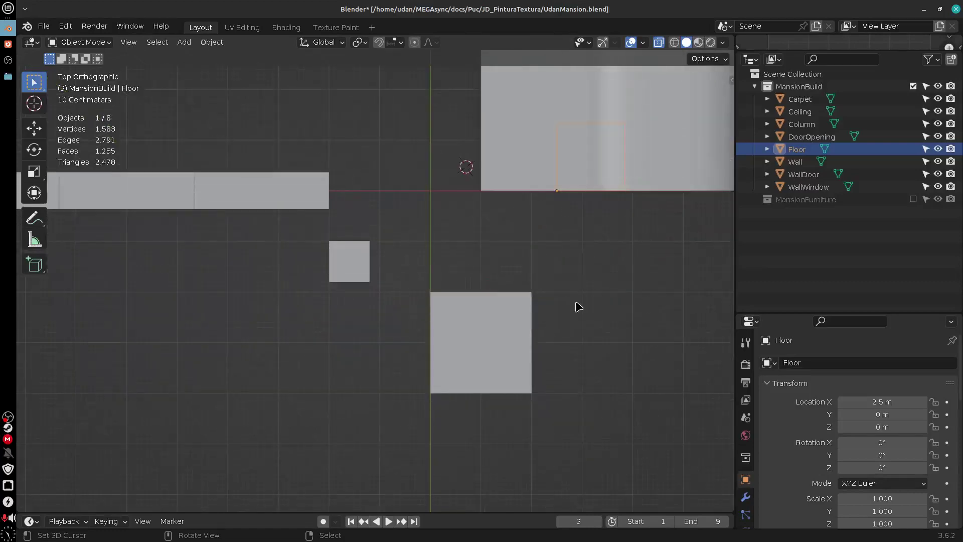
drag(569, 229, 599, 201)
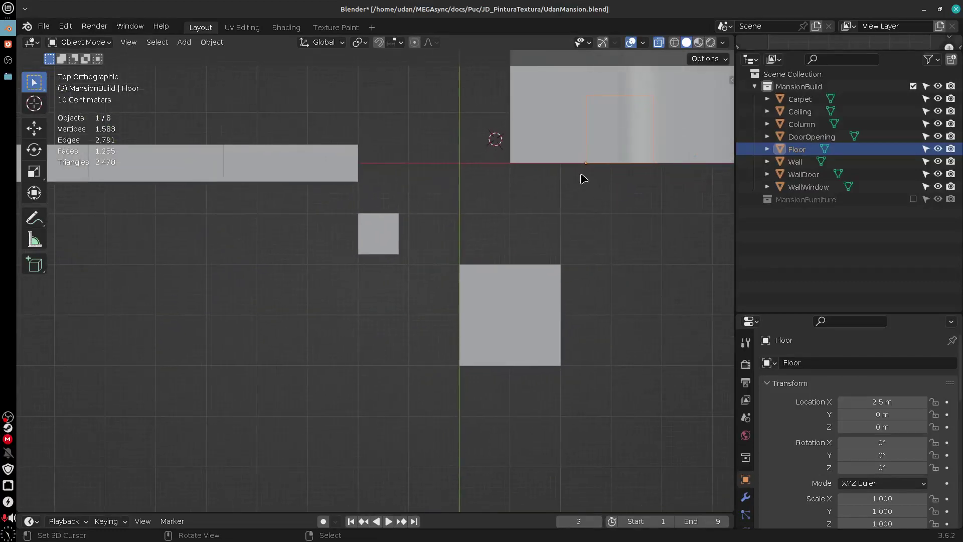
key(g)
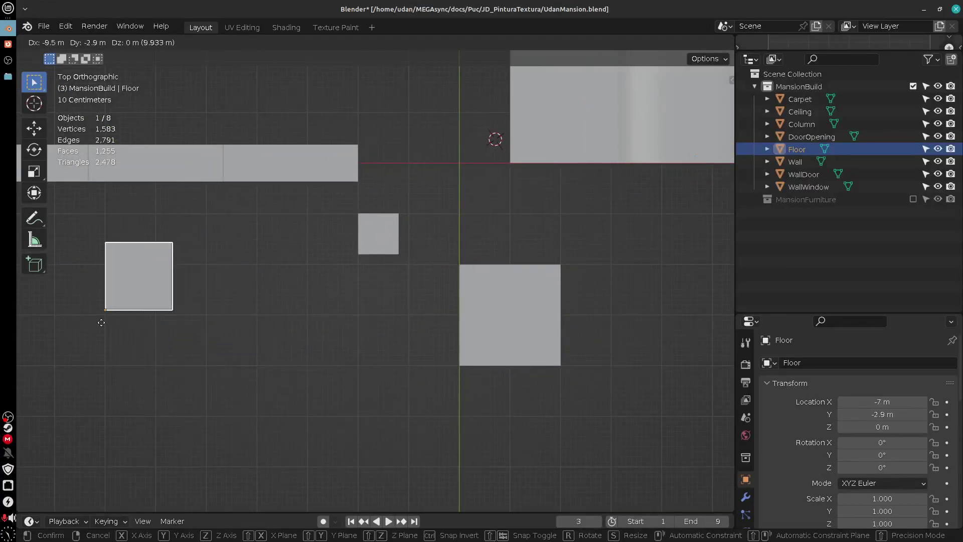
click(106, 327)
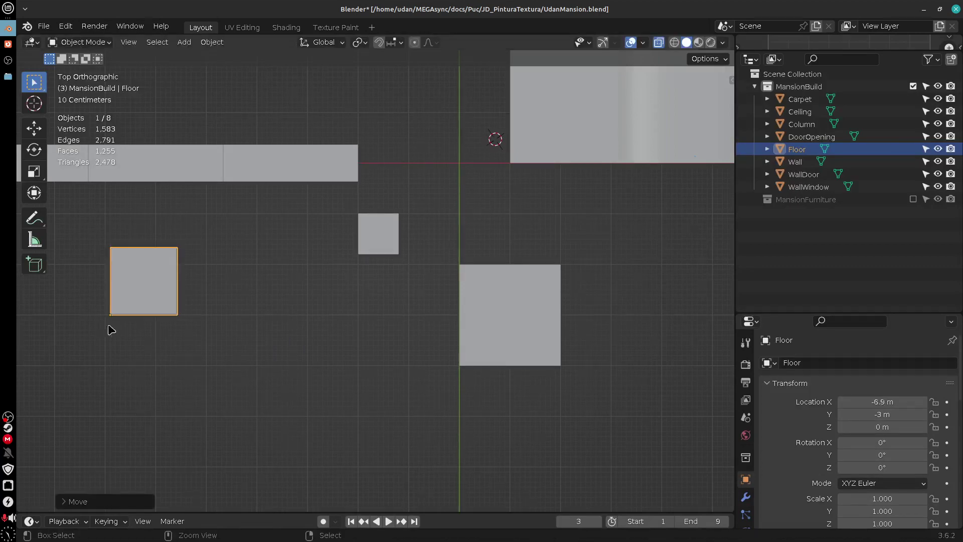
key(g)
click(143, 325)
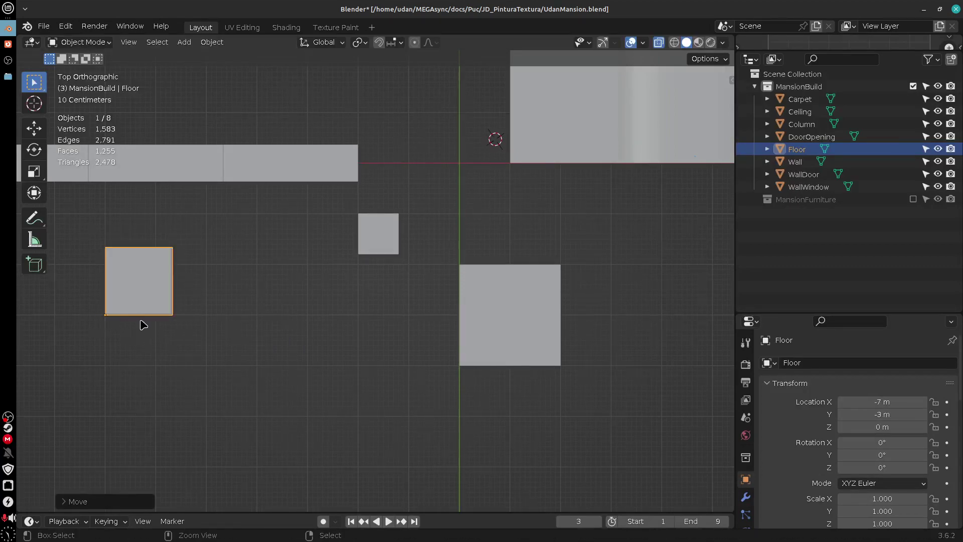
key(KP_1)
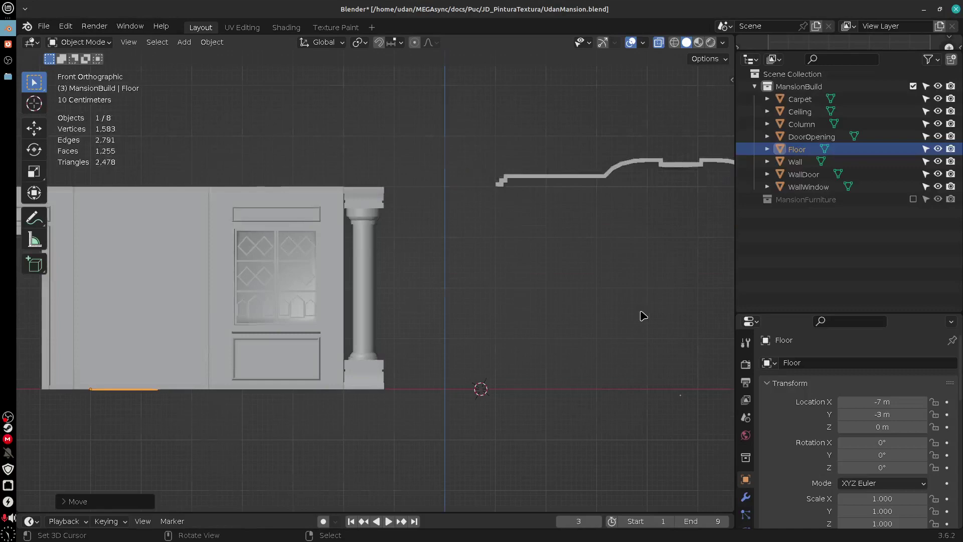
- Rotate the Ceiling piece in top view to -90° about Z
click(603, 185)
drag(654, 267, 612, 266)
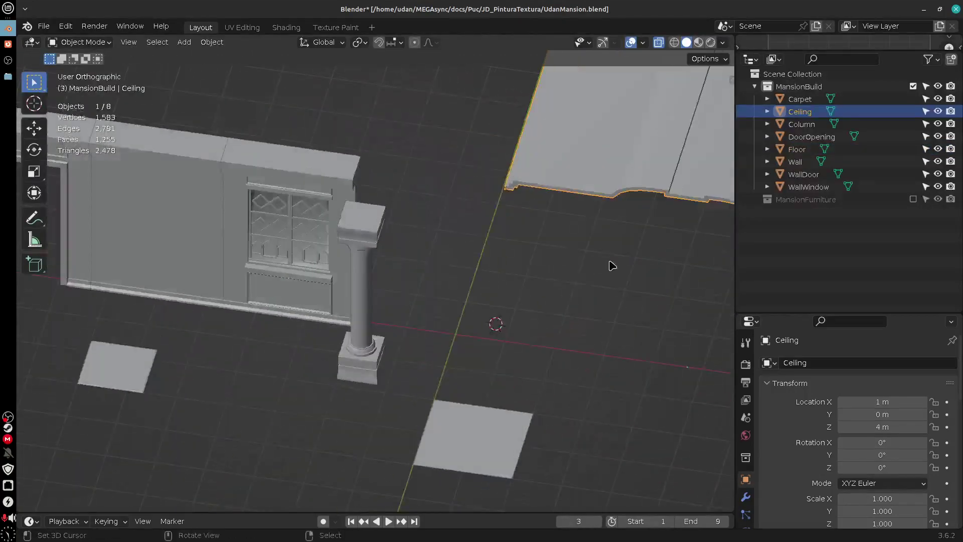
key(KP_7)
key(r)
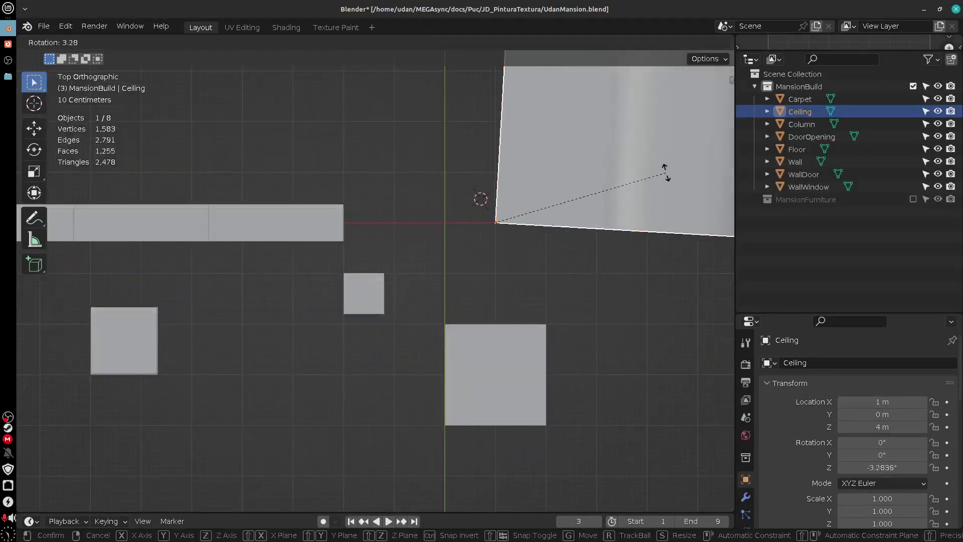
click(560, 412)
- Move the Ceiling in front view to X -10 m, Z 4 m, aligned with the door wall's outer end
key(KP_1)
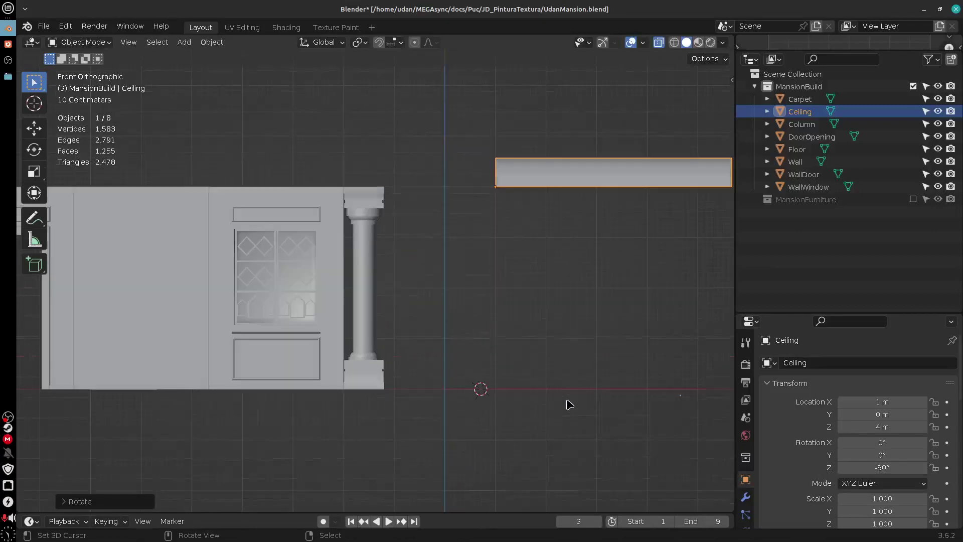
scroll(592, 296, left, 4)
key(g)
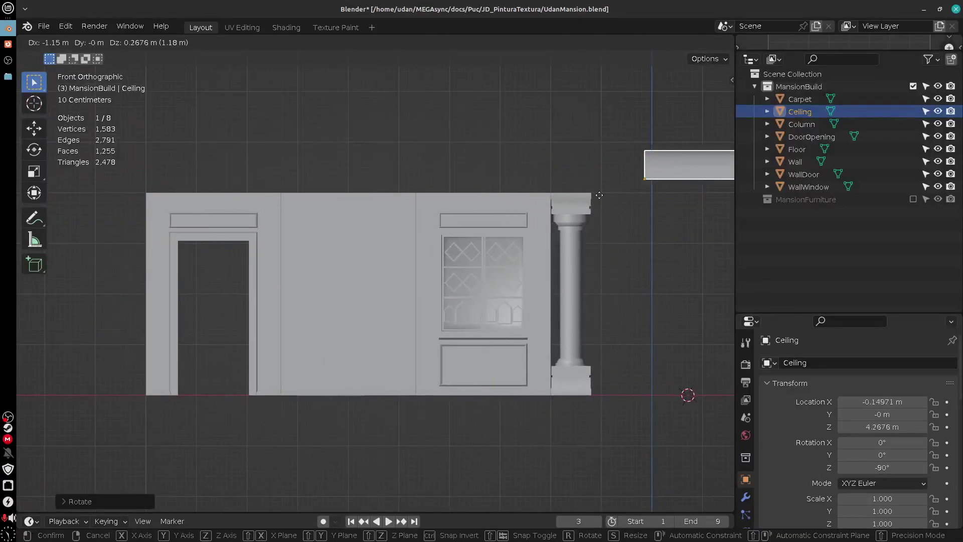
click(162, 213)
drag(387, 312, 581, 335)
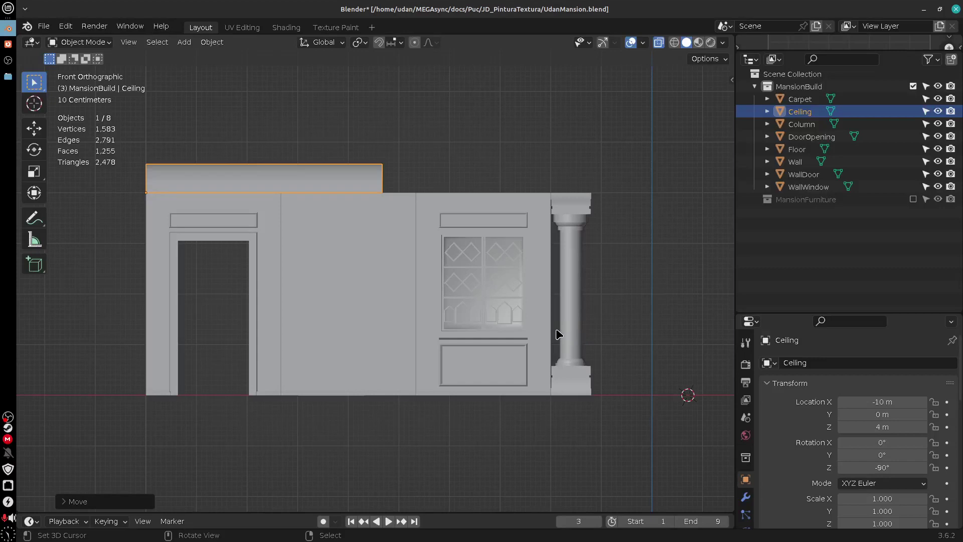
- Move the Ceiling in right view along Y to -0.3 m, resting on the wall's inner edge
key(KP_3)
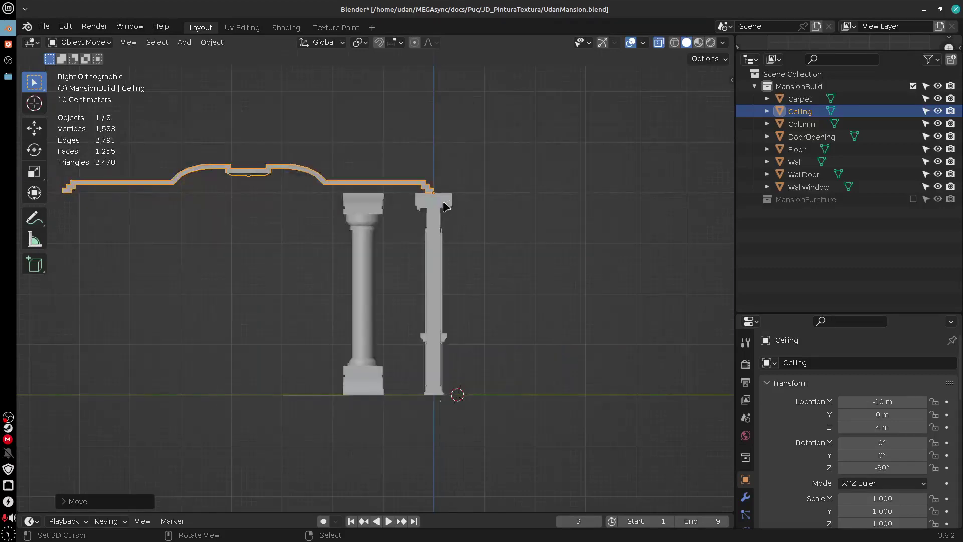
key(g)
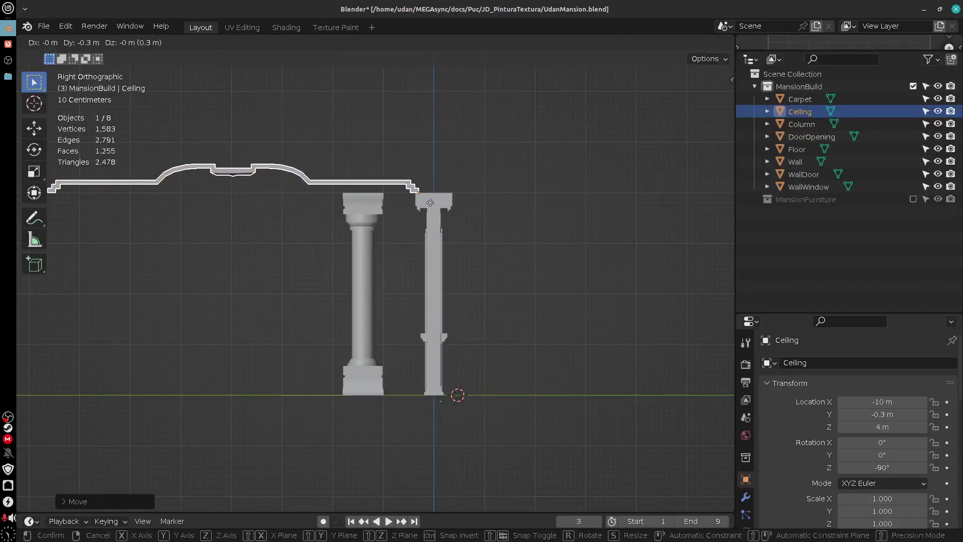
click(431, 202)
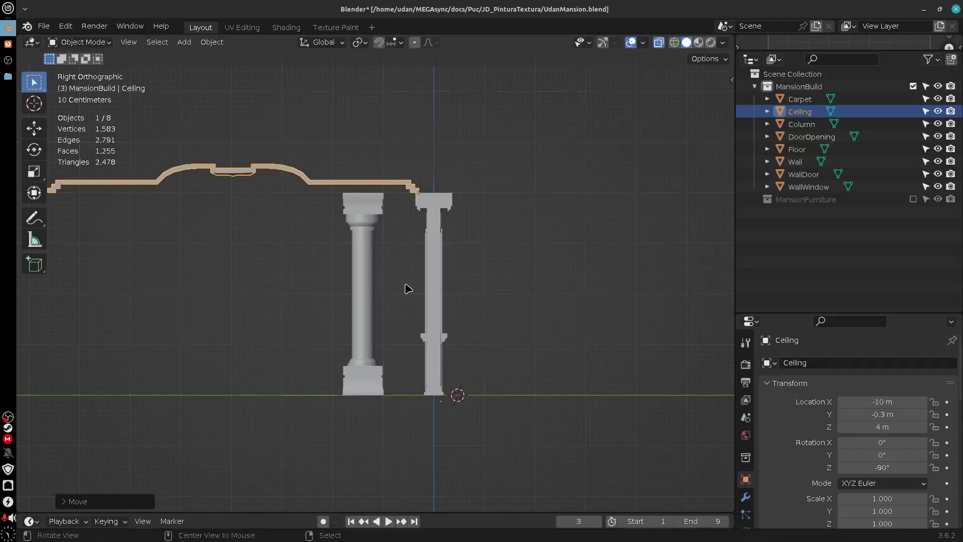
- Examine how the walls, Column, Floor tile, Carpet and Ceiling fit together from several angles
drag(406, 288, 536, 329)
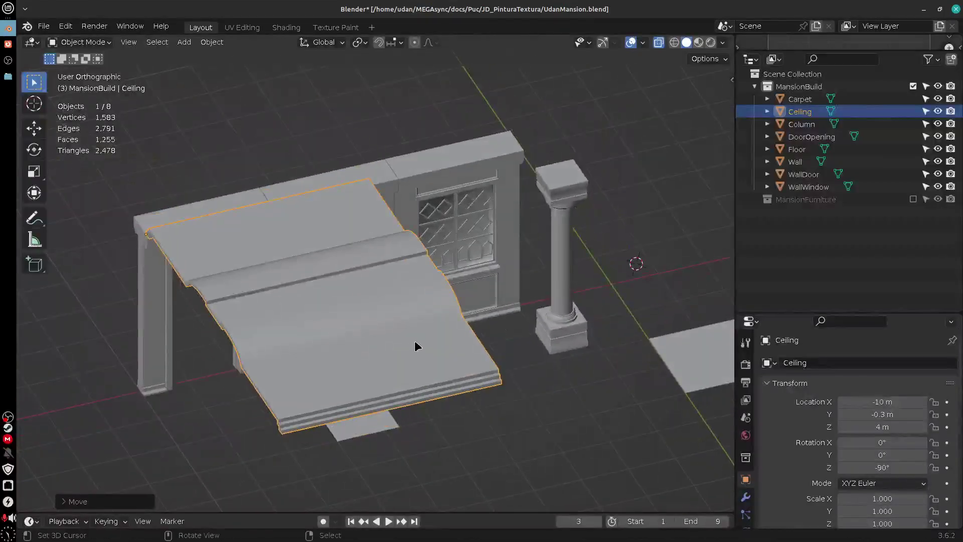
drag(381, 348, 502, 320)
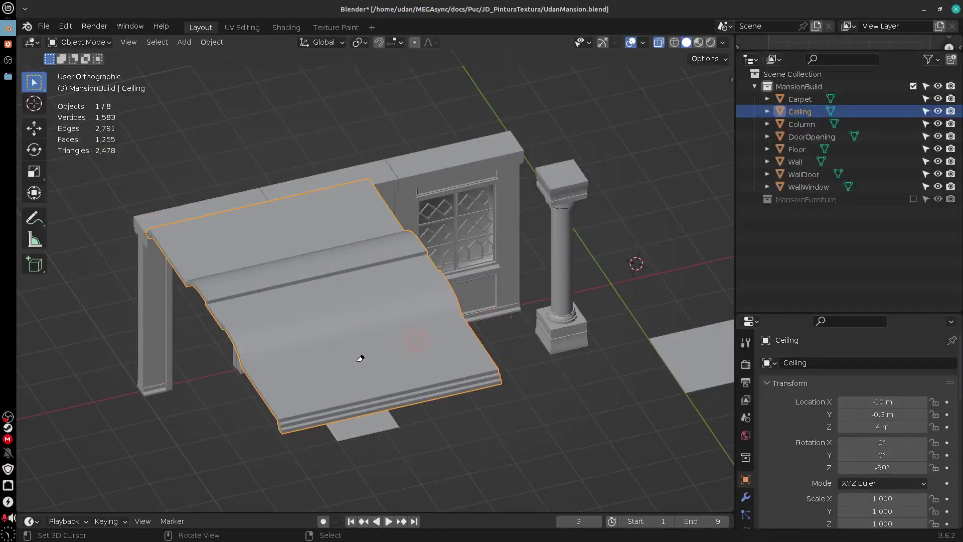
drag(503, 366, 359, 410)
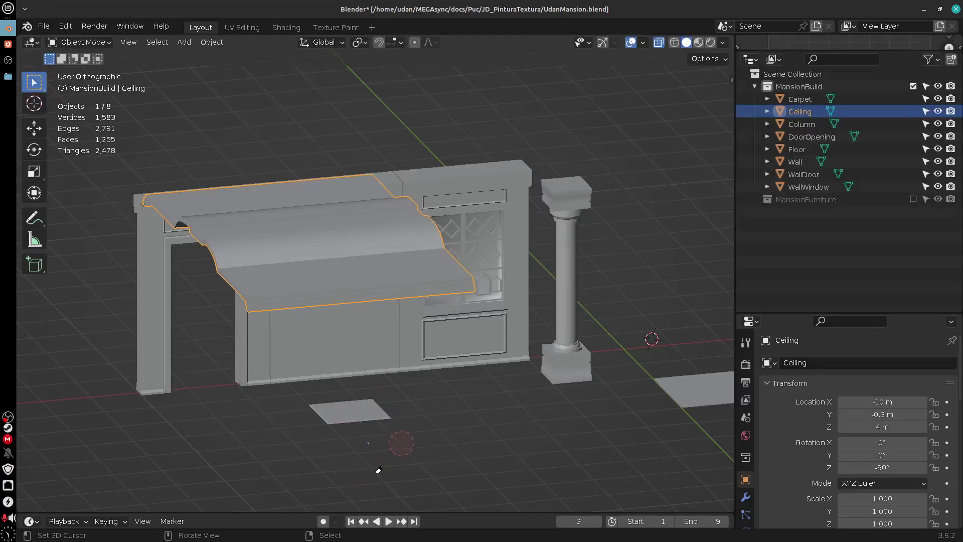
drag(590, 433, 449, 389)
scroll(529, 447, up, 3)
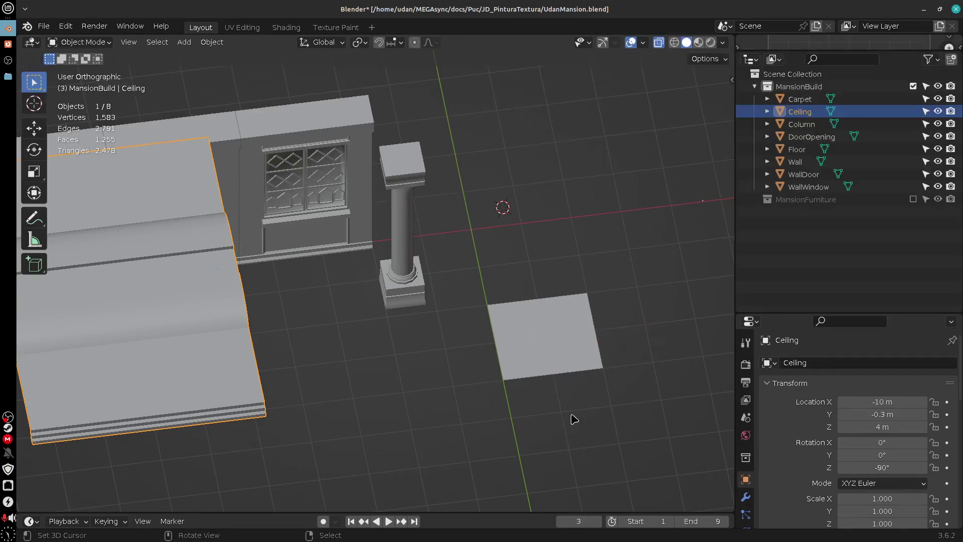
drag(471, 379, 370, 445)
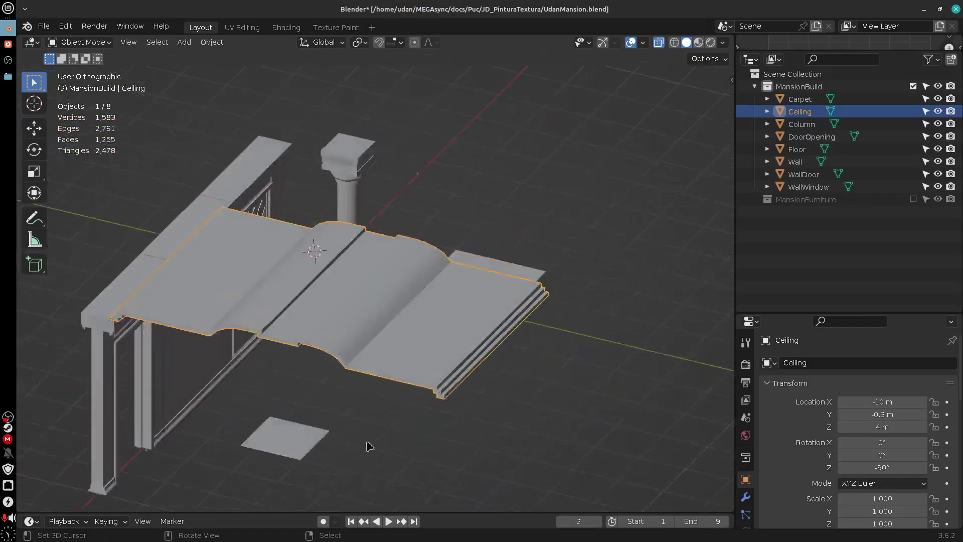
click(308, 449)
click(477, 358)
drag(507, 296, 129, 382)
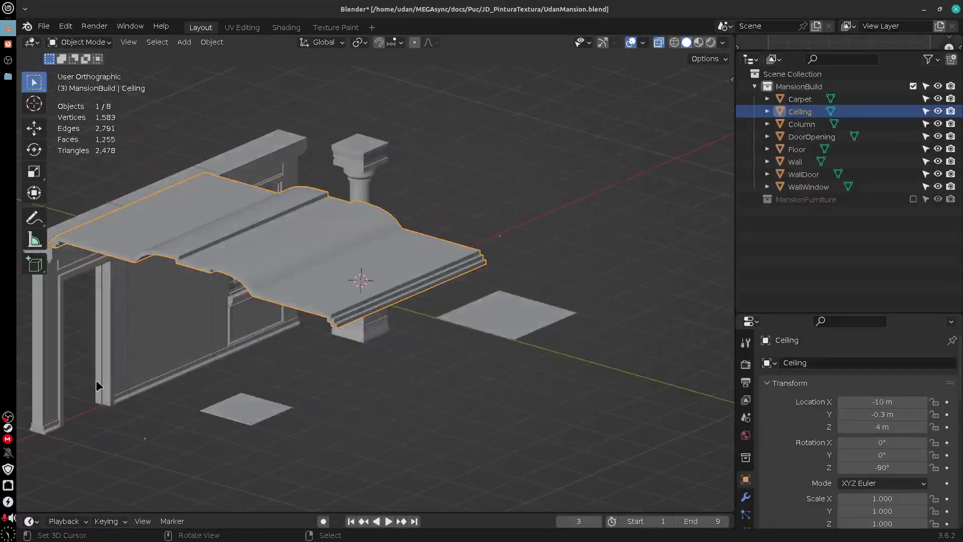
click(52, 409)
click(187, 343)
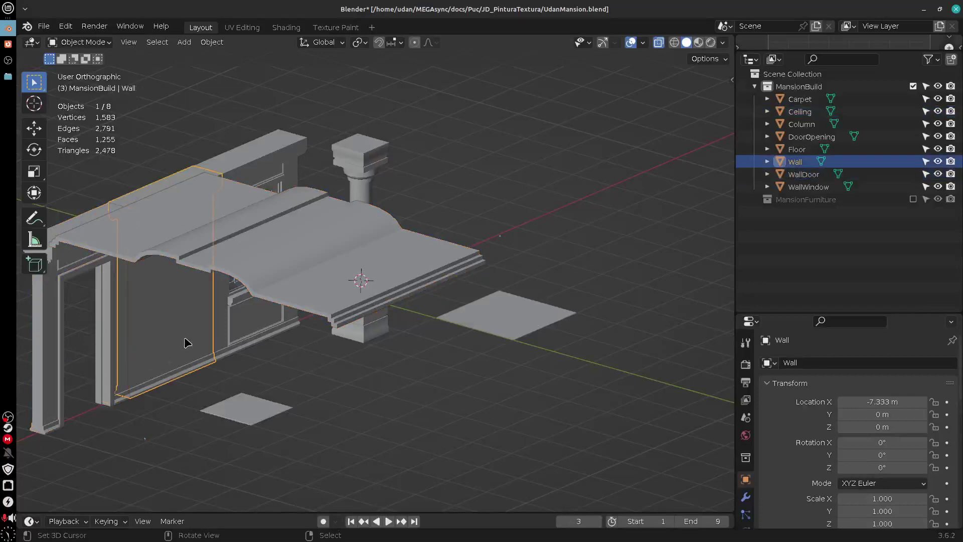
click(245, 329)
click(337, 261)
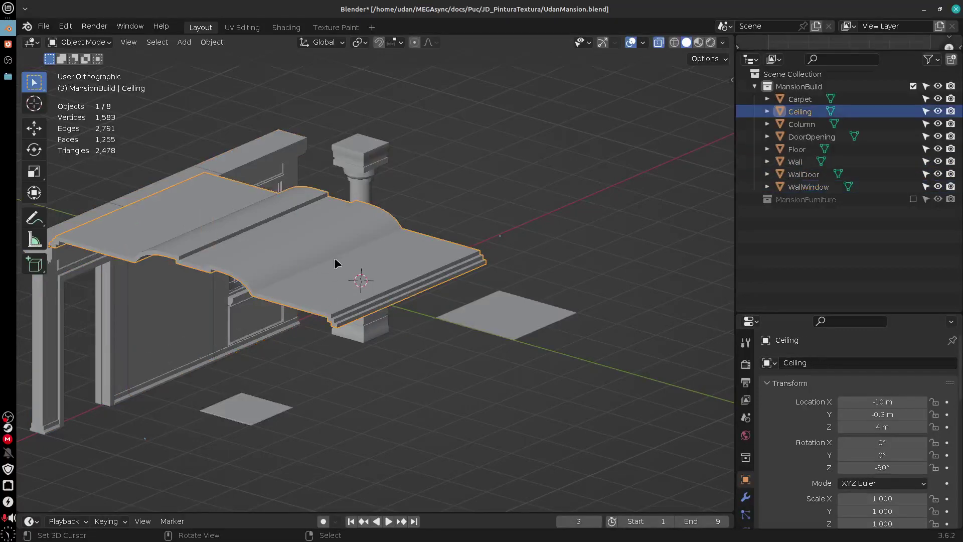
drag(471, 353, 451, 362)
scroll(462, 324, up, 3)
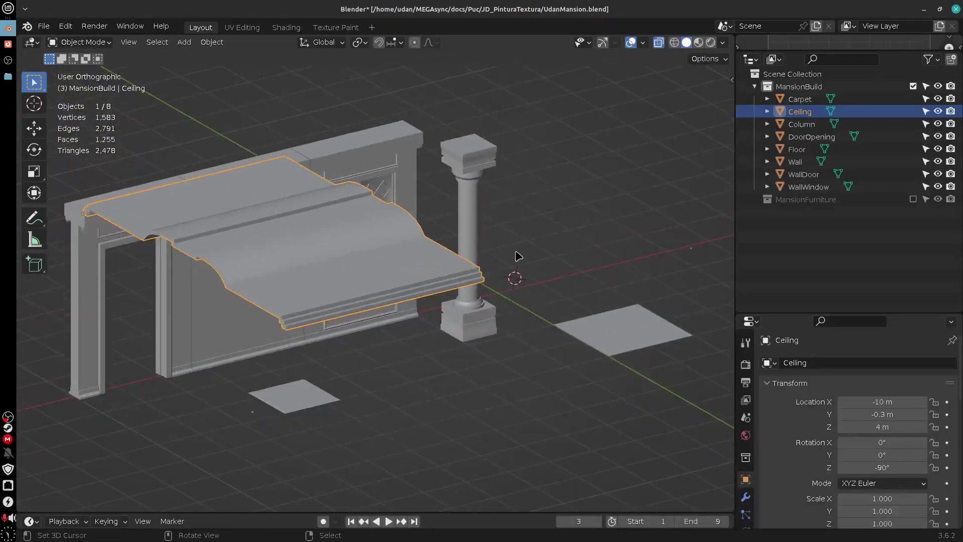
- Add an Array modifier to the Ceiling
drag(795, 315, 795, 224)
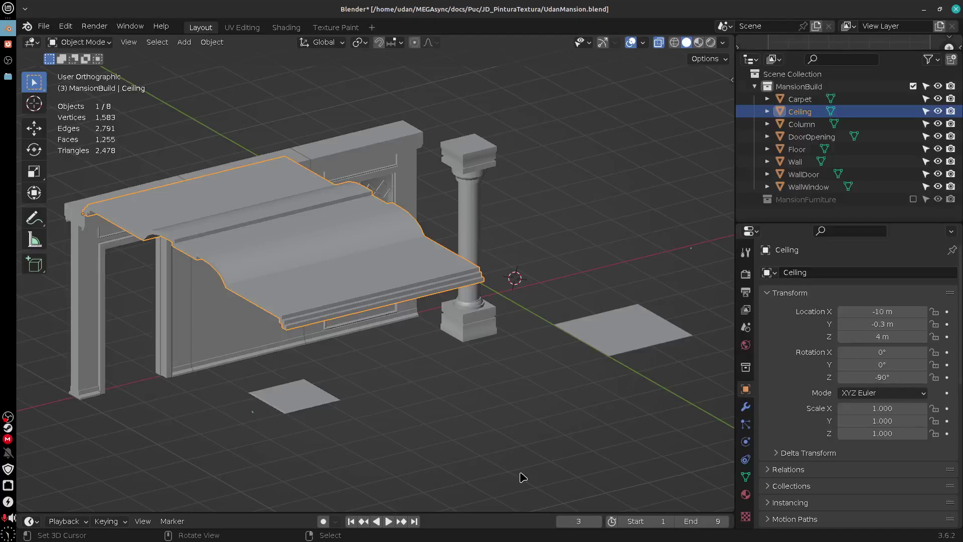
click(746, 407)
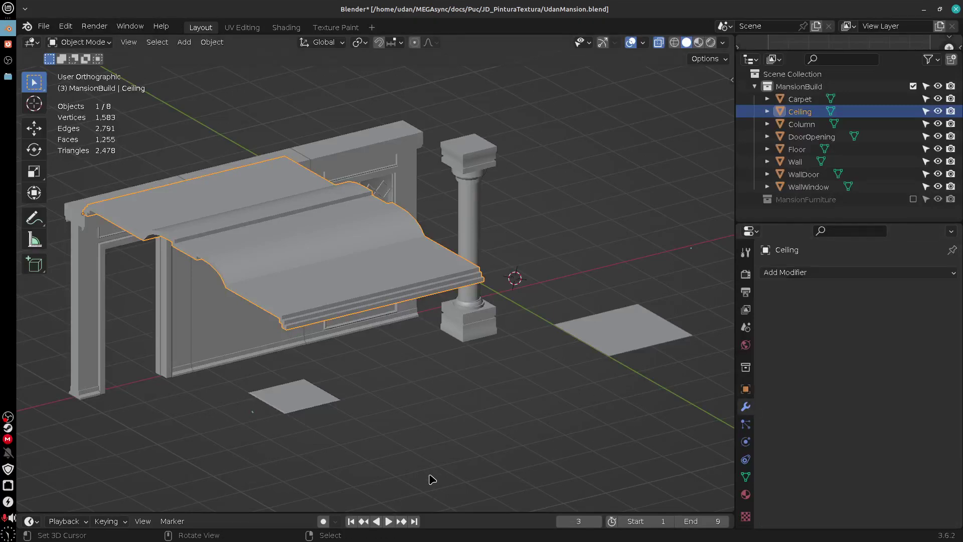
click(805, 276)
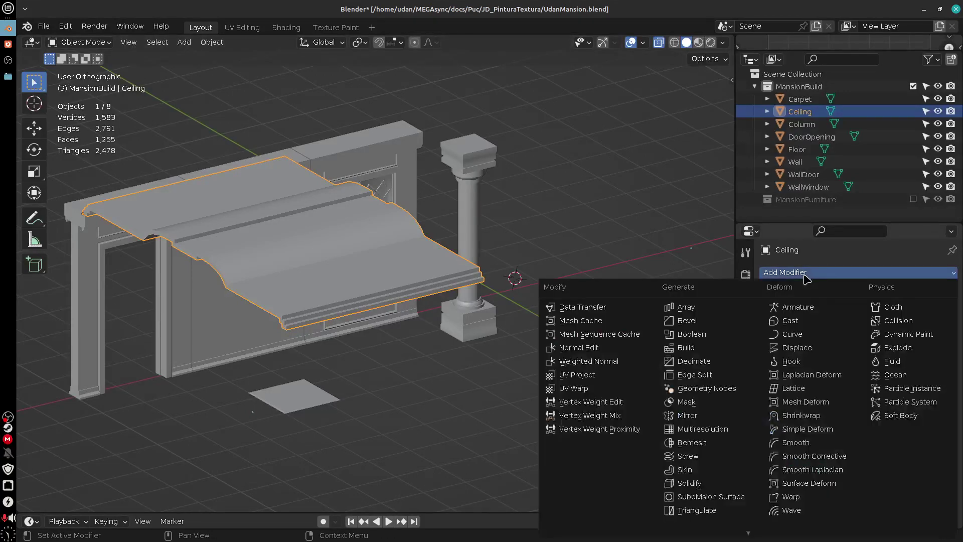
click(685, 308)
drag(597, 464, 551, 421)
- Reduce the Ceiling array's count to 1 and set its relative offset Factor X to 0
click(936, 328)
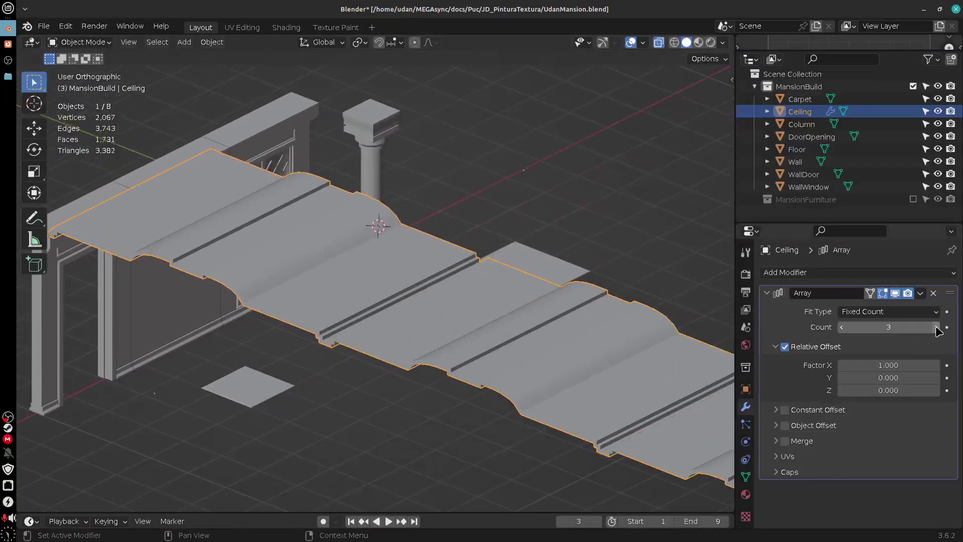
click(936, 327)
click(843, 328)
click(843, 328)
click(843, 328)
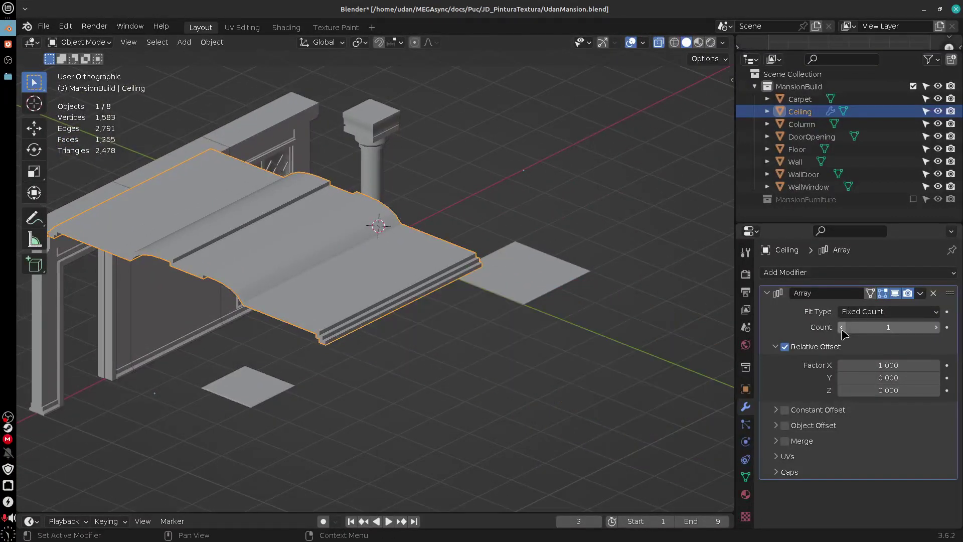
click(889, 365)
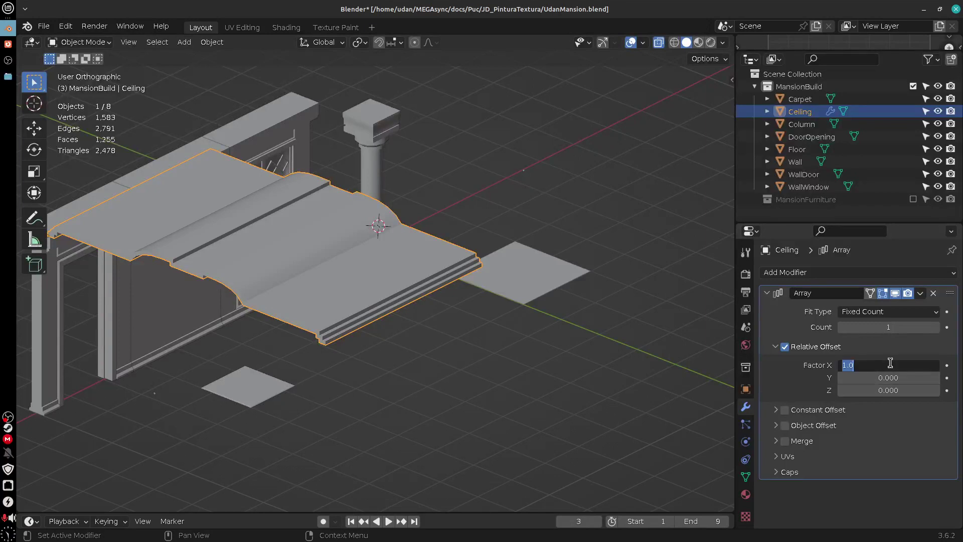
text(0)
key(Return)
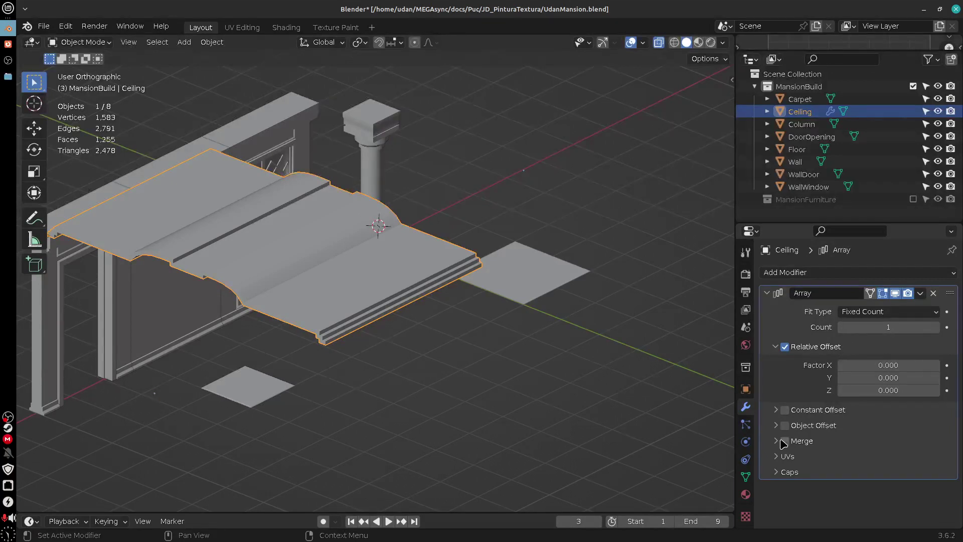
- Set the Ceiling array's count to 2 and its relative offset Factor Y to 1
click(880, 379)
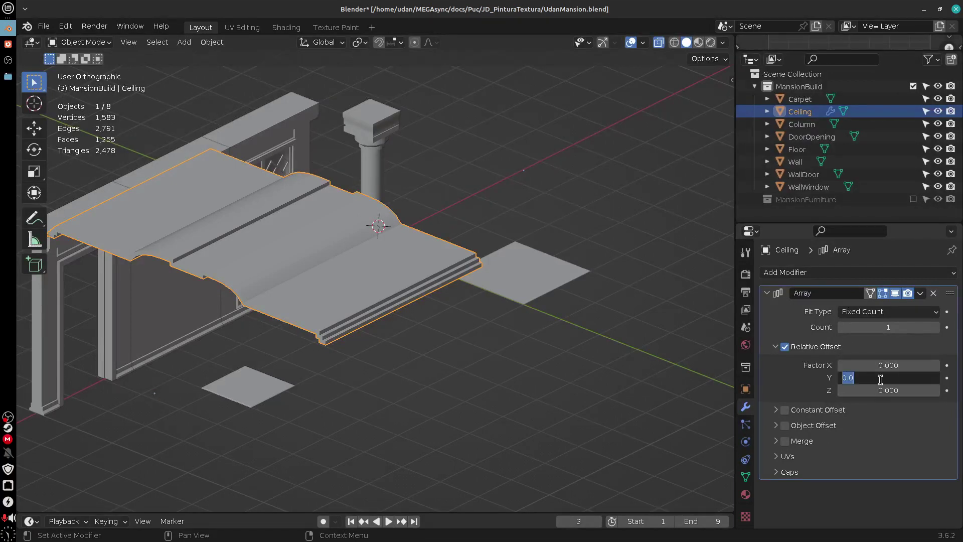
click(904, 329)
click(932, 327)
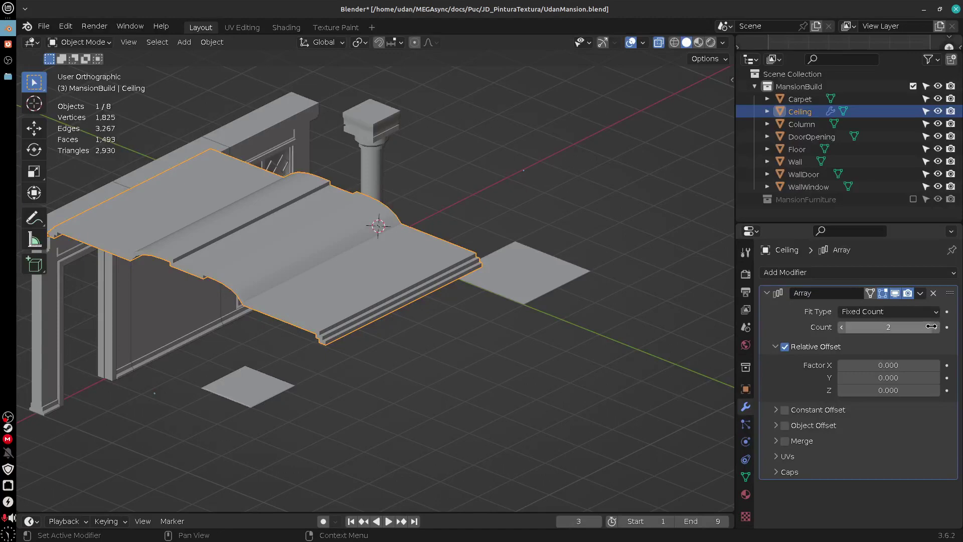
click(889, 376)
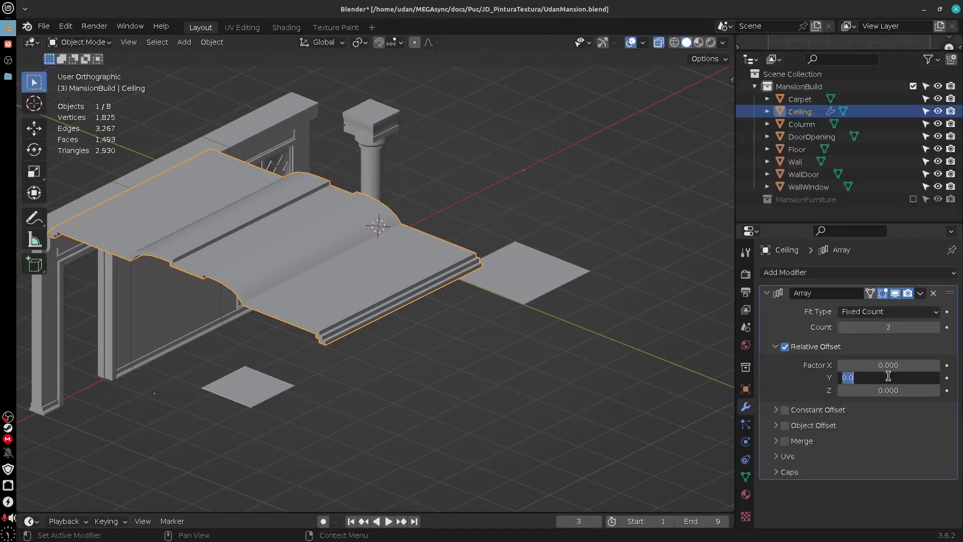
text(1)
key(Return)
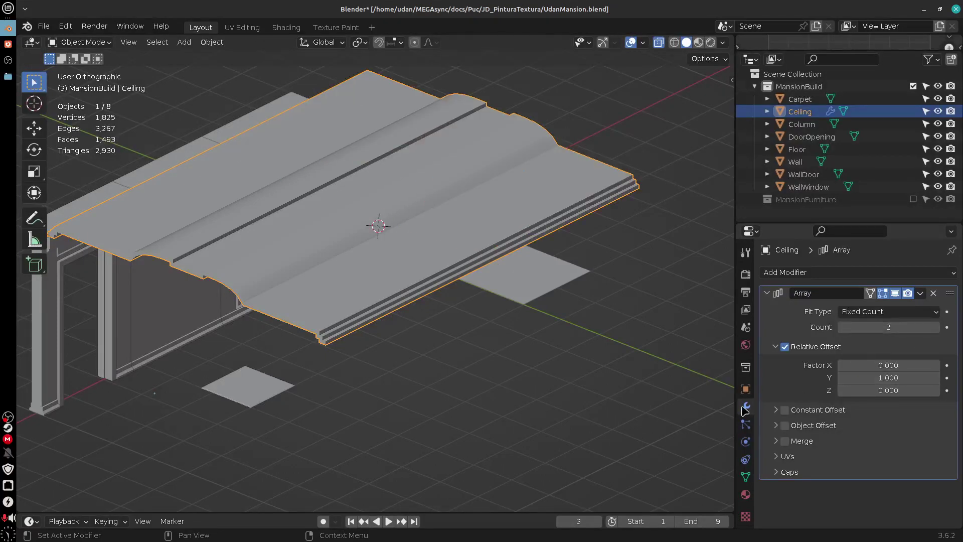
- Raise the Ceiling array's count to 3 and view the extended ceiling
drag(585, 394, 566, 457)
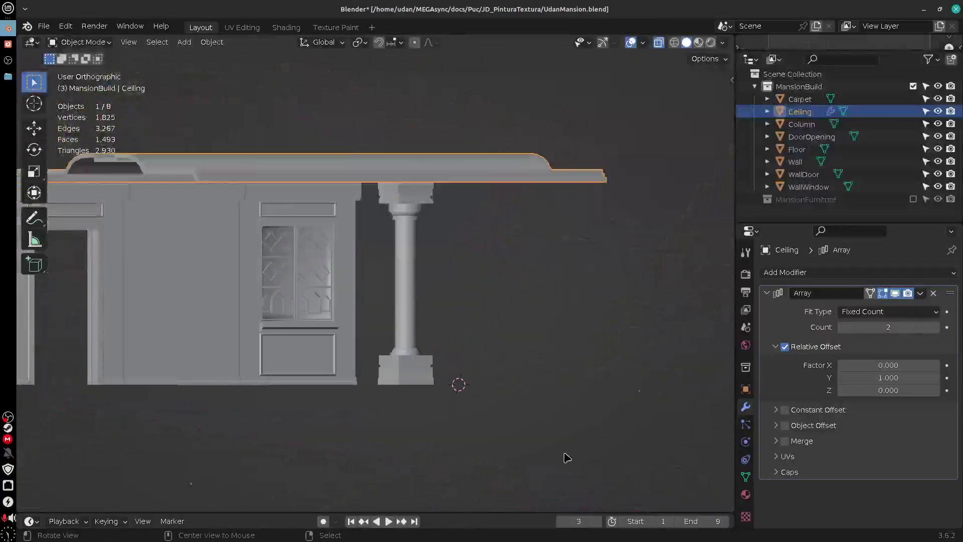
click(935, 327)
drag(596, 372, 547, 255)
- In the Shading workspace, connect the Multiply node's output to the Principled BSDF Base Color and check the textured underside
click(285, 28)
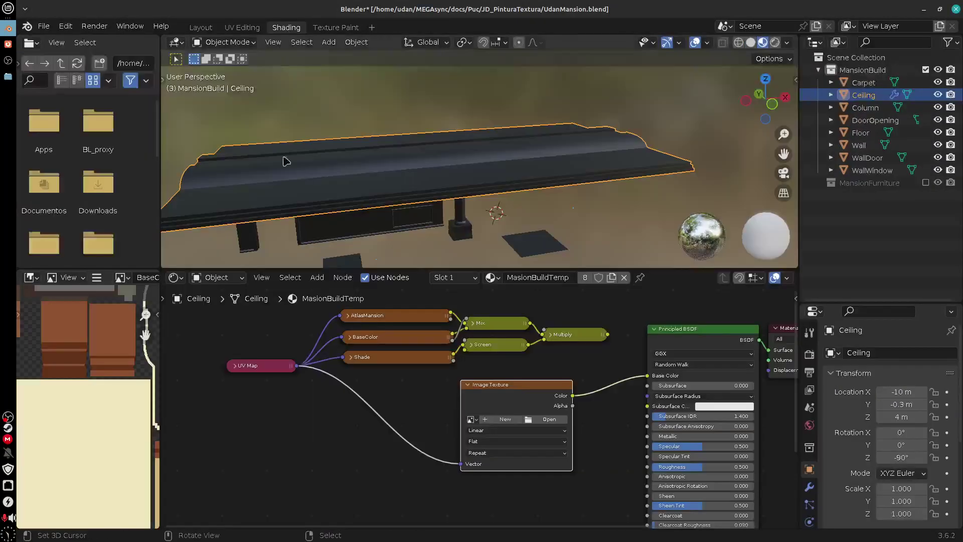
drag(607, 334, 647, 376)
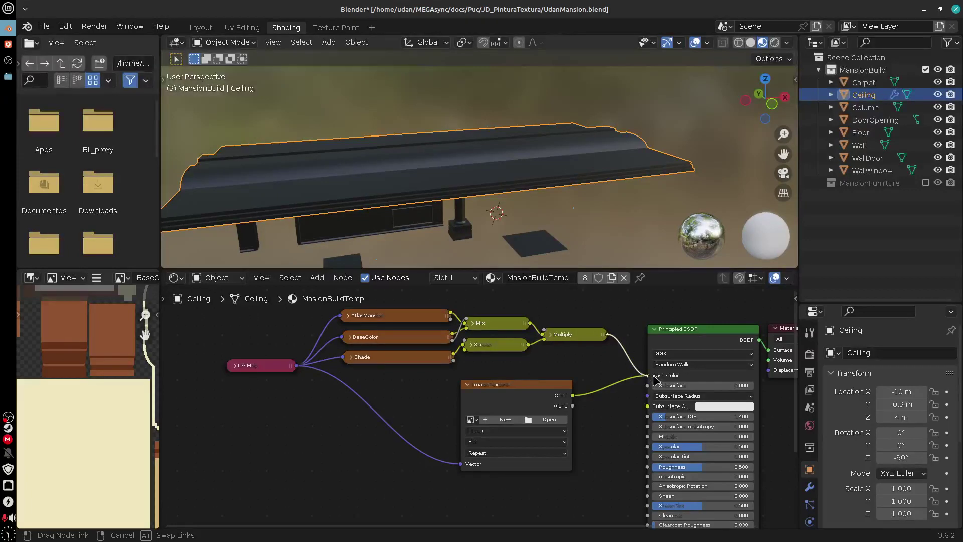
drag(582, 265, 585, 179)
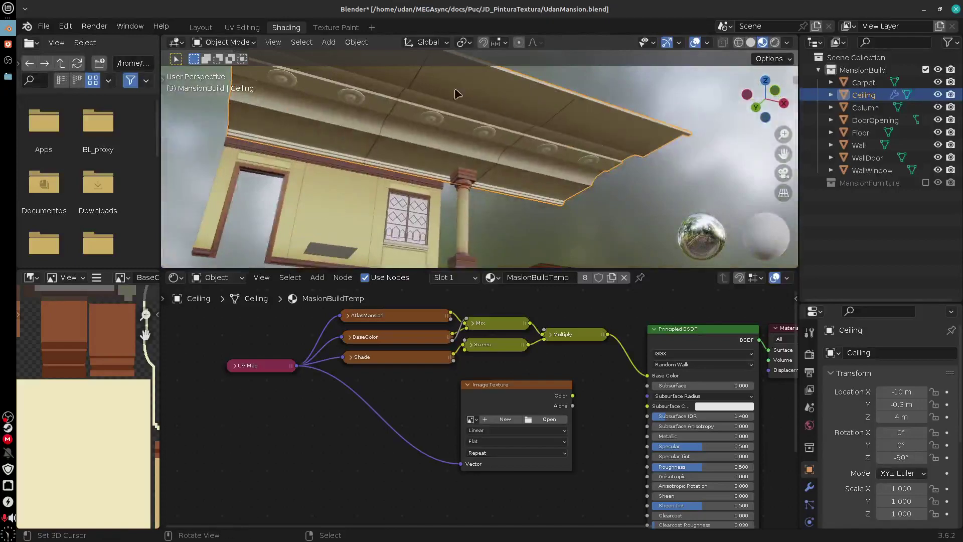
- Switch to the UV Editing workspace and inspect the round ornaments on the Ceiling's underside
click(244, 29)
key(Tab)
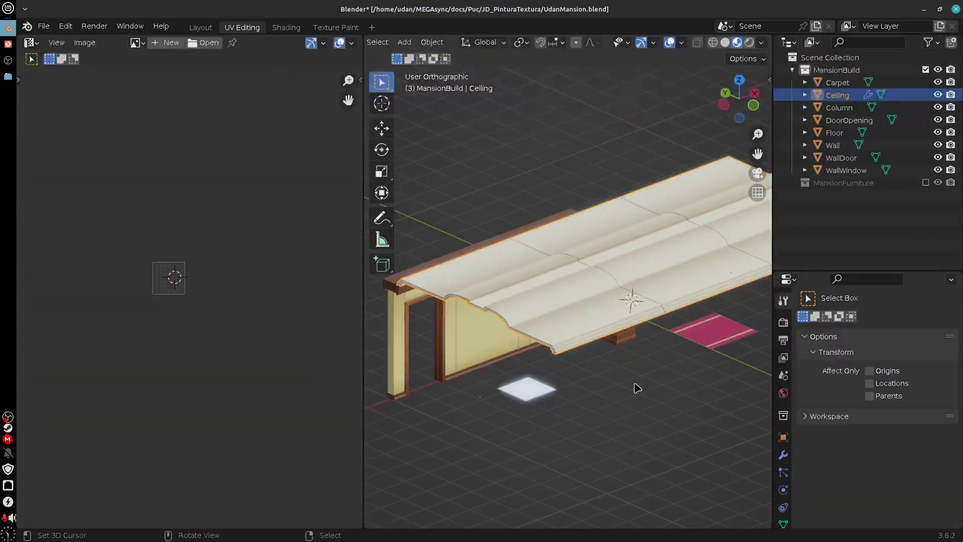
drag(647, 384, 624, 297)
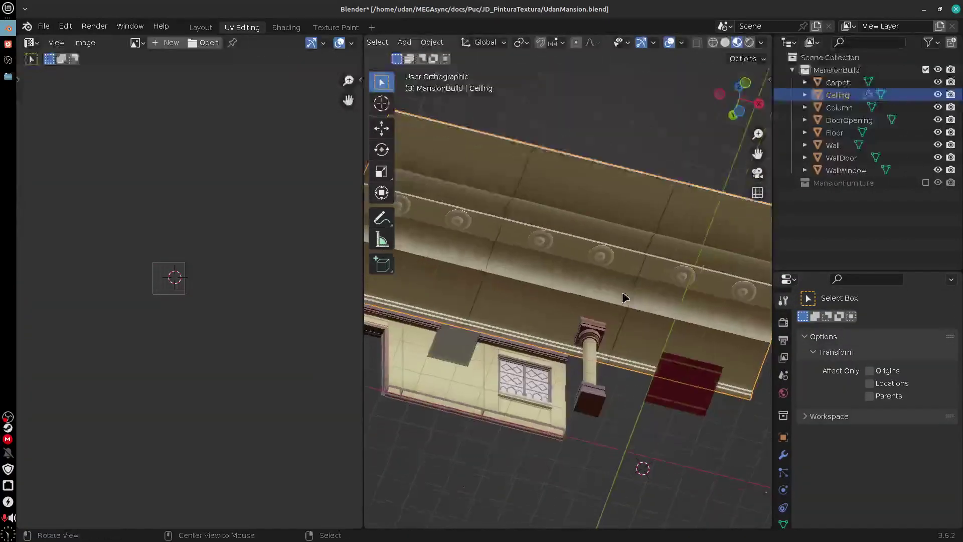
scroll(532, 240, up, 5)
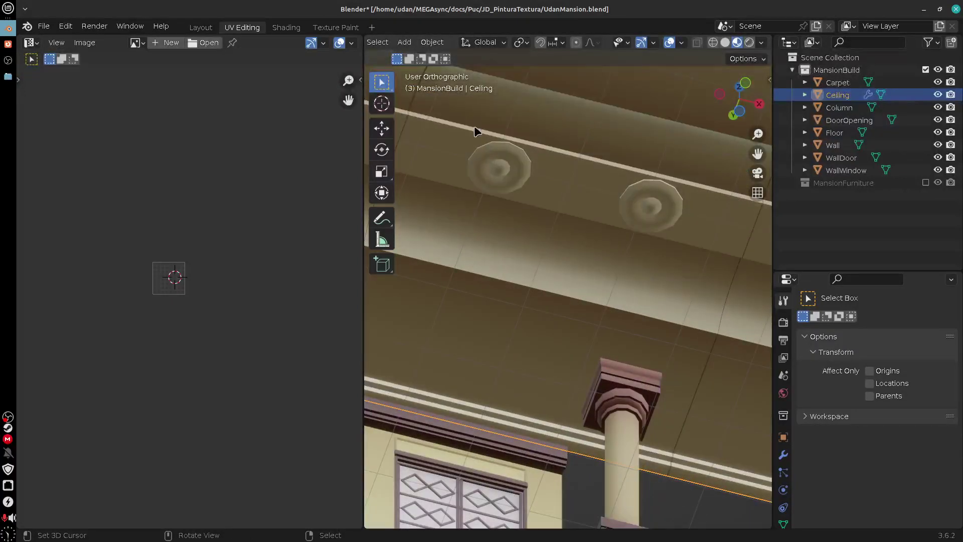
- Return to the Layout workspace and inspect the Ceiling in Material Preview shading
drag(516, 188, 563, 328)
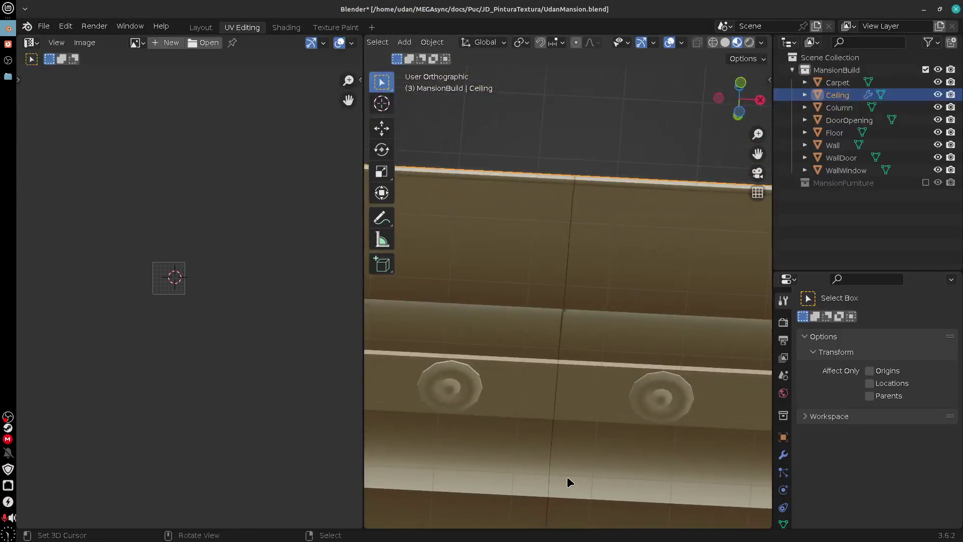
click(335, 27)
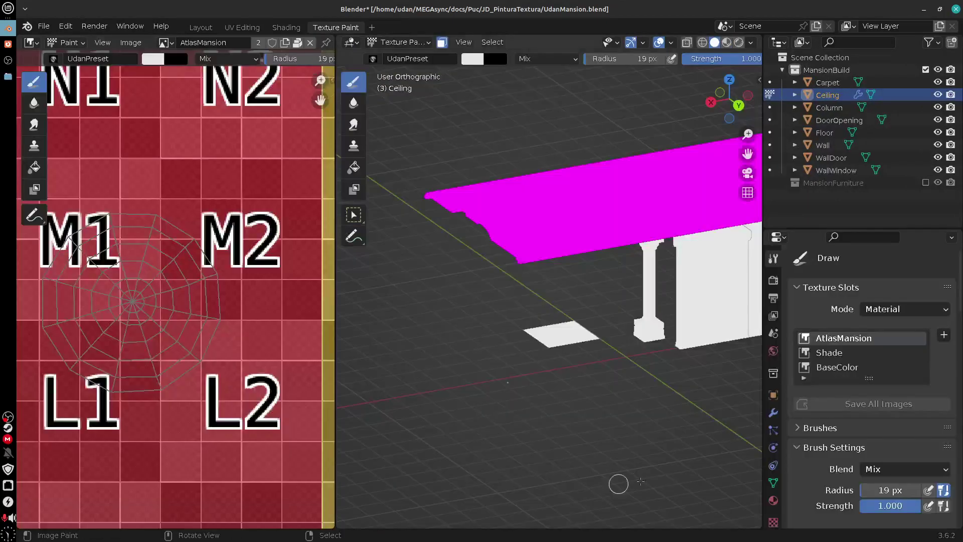
click(212, 28)
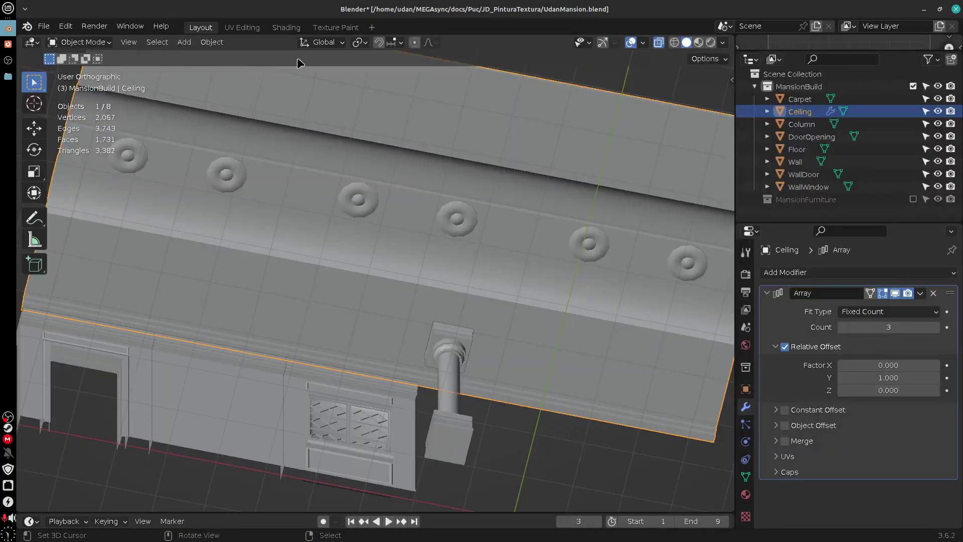
mouse_move(552, 326)
mouse_down()
mouse_move(591, 351)
mouse_move(602, 295)
mouse_up()
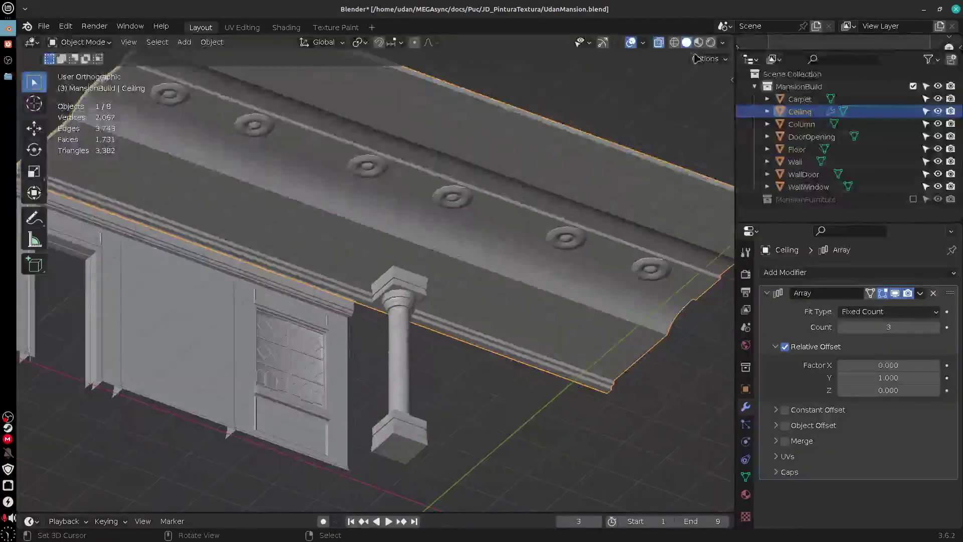
click(699, 43)
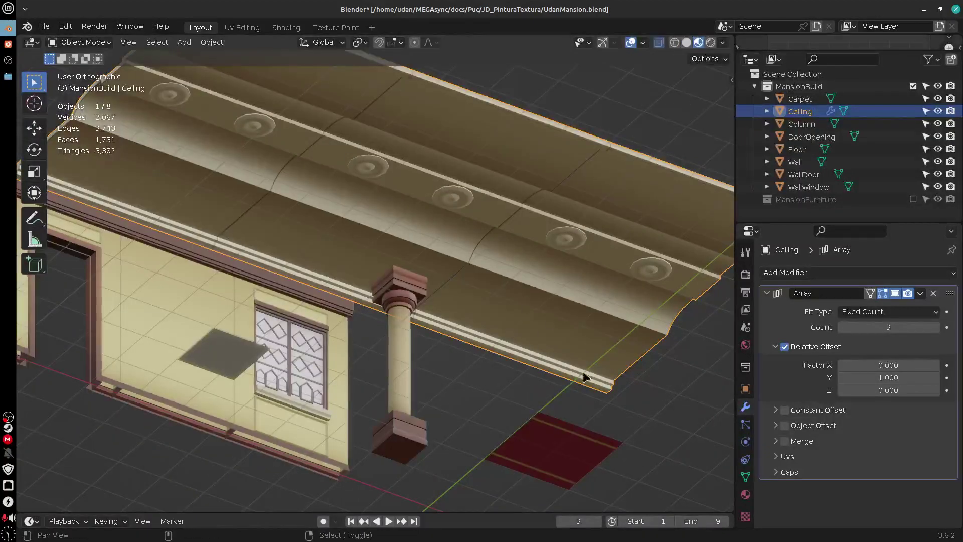
mouse_move(552, 323)
mouse_down()
mouse_move(557, 306)
mouse_move(518, 368)
mouse_move(438, 303)
mouse_move(589, 351)
mouse_move(500, 347)
mouse_move(525, 348)
mouse_move(580, 432)
mouse_move(611, 444)
mouse_move(427, 351)
mouse_up()
- In Solid shading, add an Array modifier to the Floor tile with a count of 3 along X
click(427, 356)
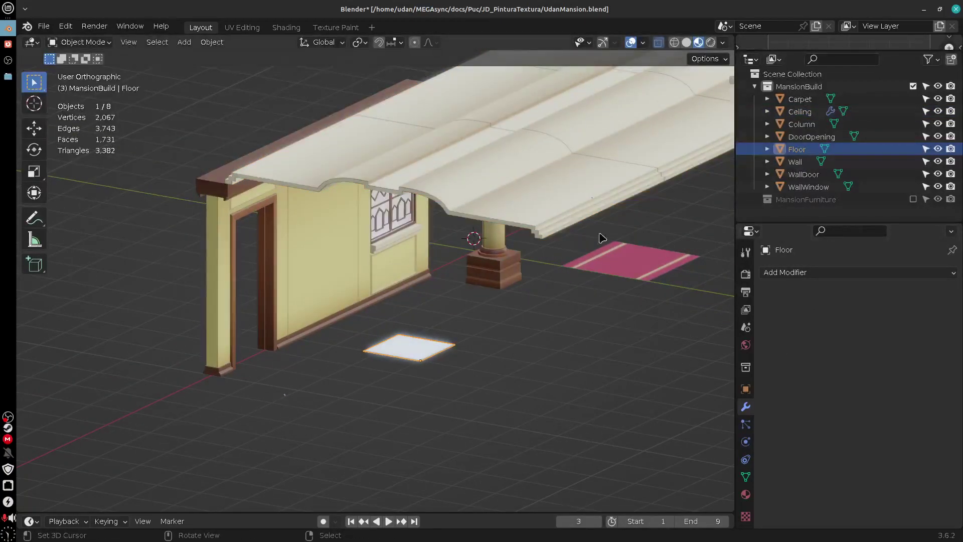
click(687, 42)
mouse_move(593, 440)
mouse_down()
mouse_move(582, 417)
mouse_move(587, 426)
mouse_up()
click(834, 272)
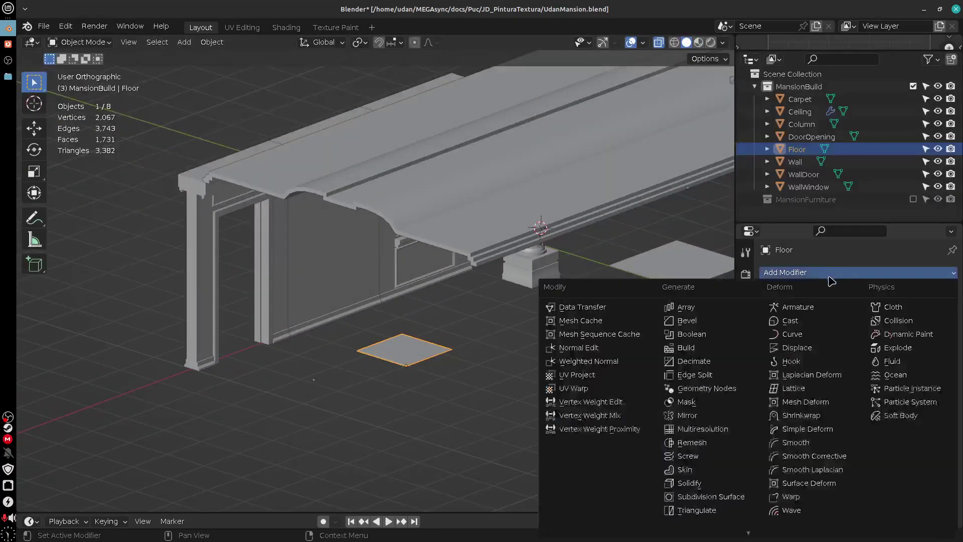
click(716, 312)
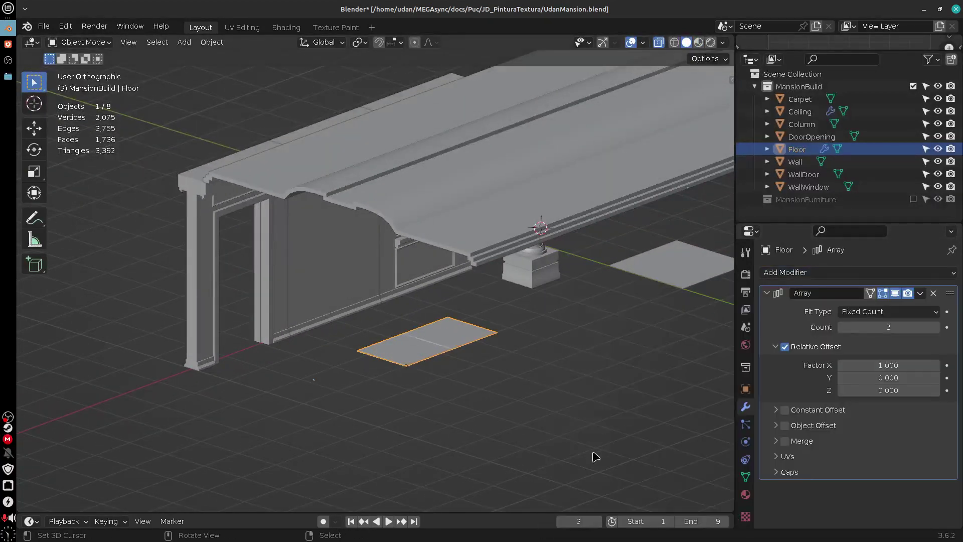
click(936, 327)
click(936, 328)
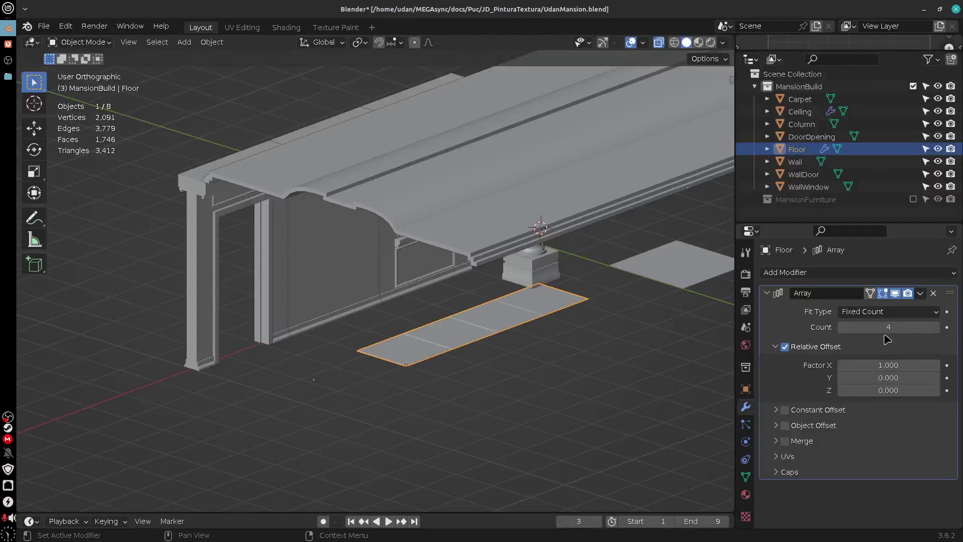
click(841, 327)
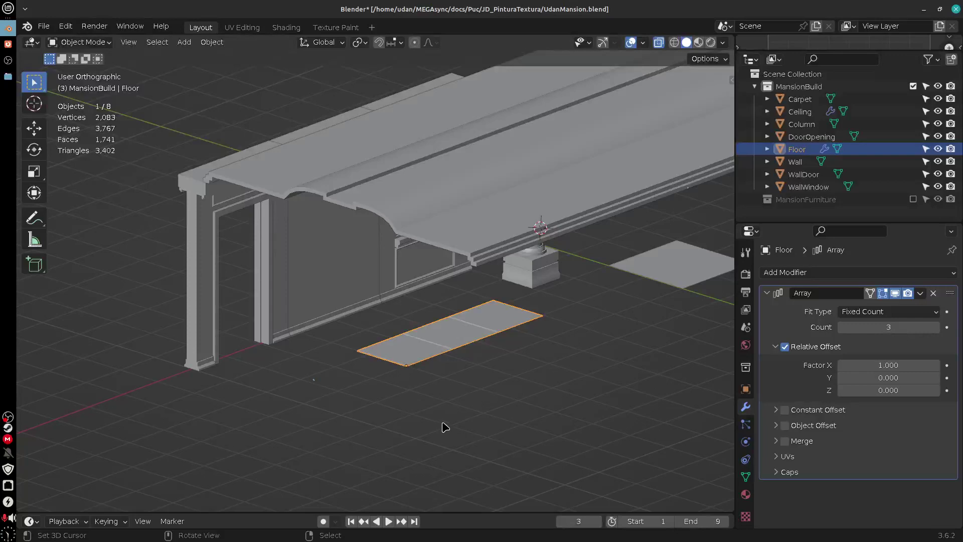
- Rename the Floor's array to Array X, collapse it, and add a second Array modifier named Array Y
click(831, 296)
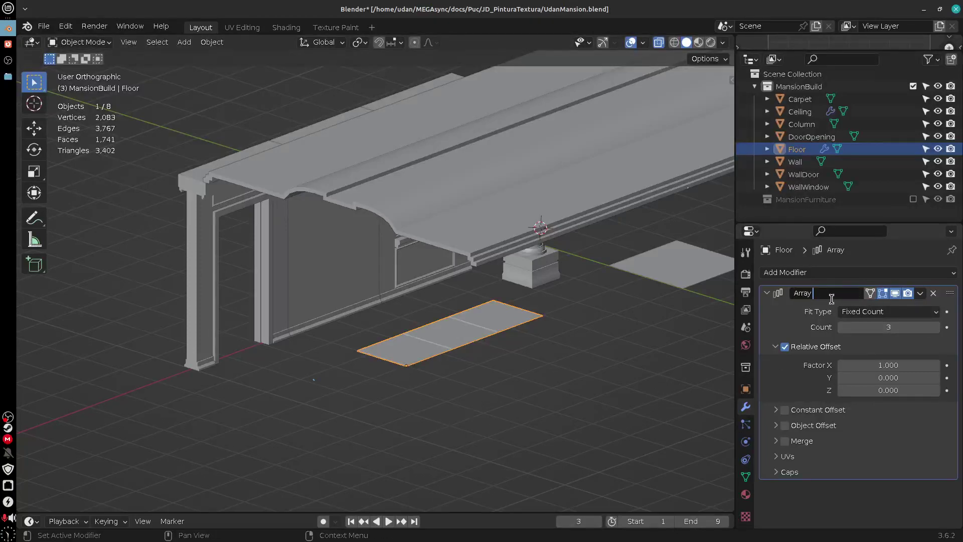
key(Return)
click(768, 294)
click(817, 274)
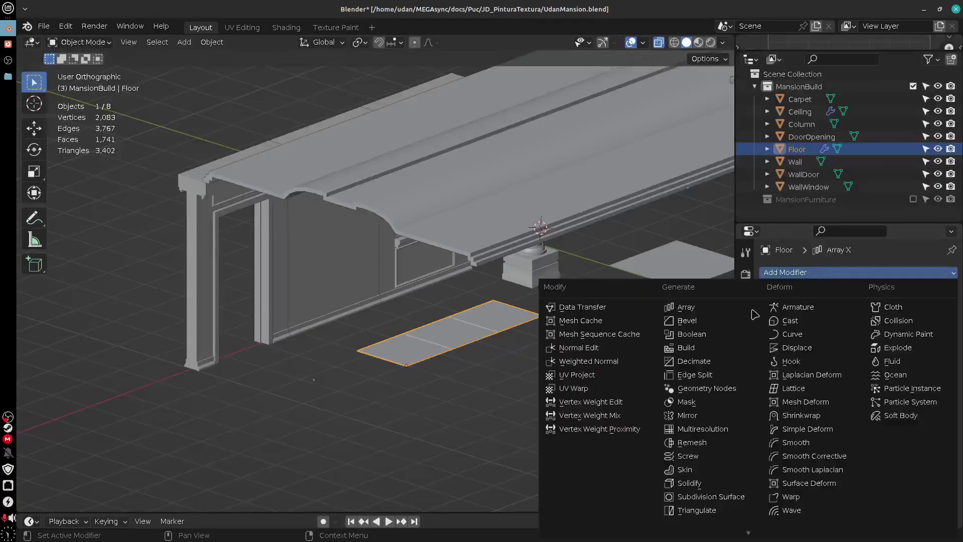
click(716, 314)
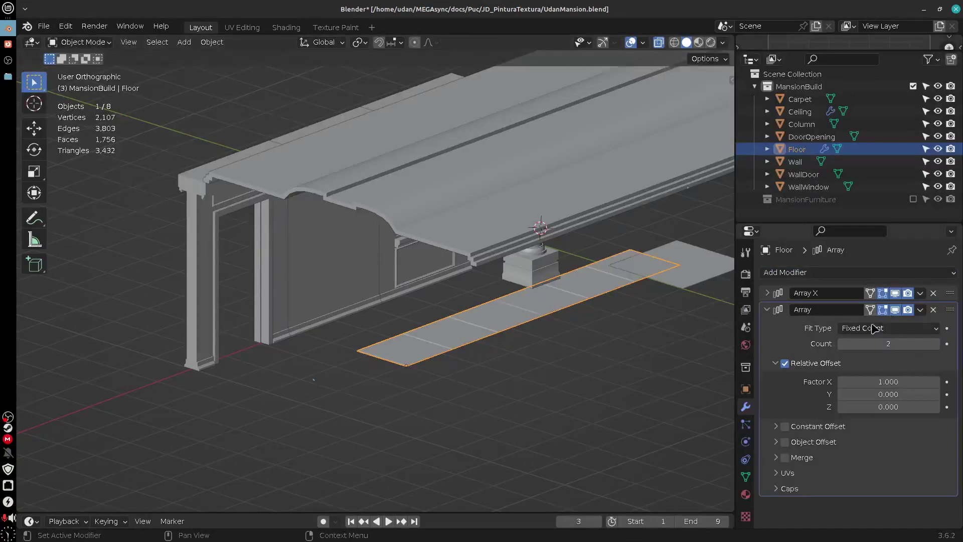
double_click(835, 311)
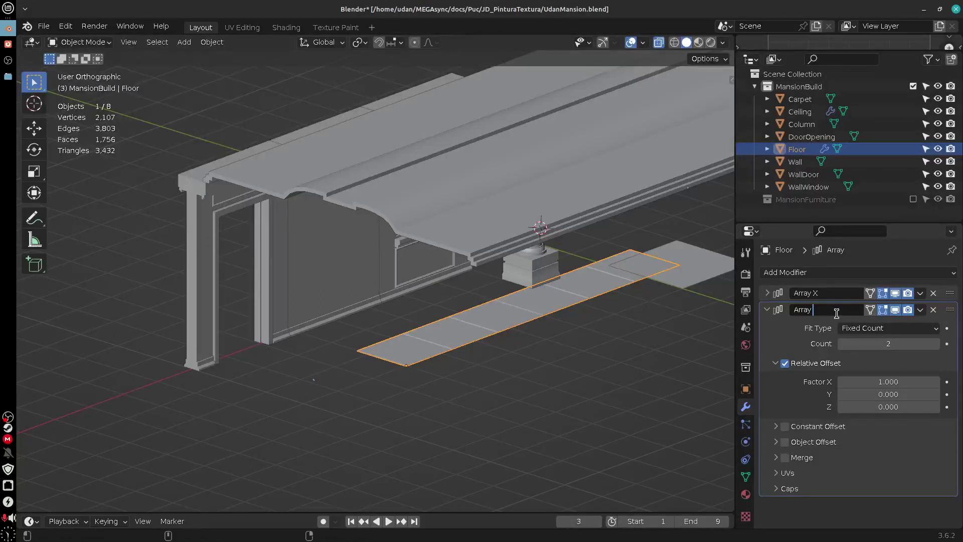
text(Y)
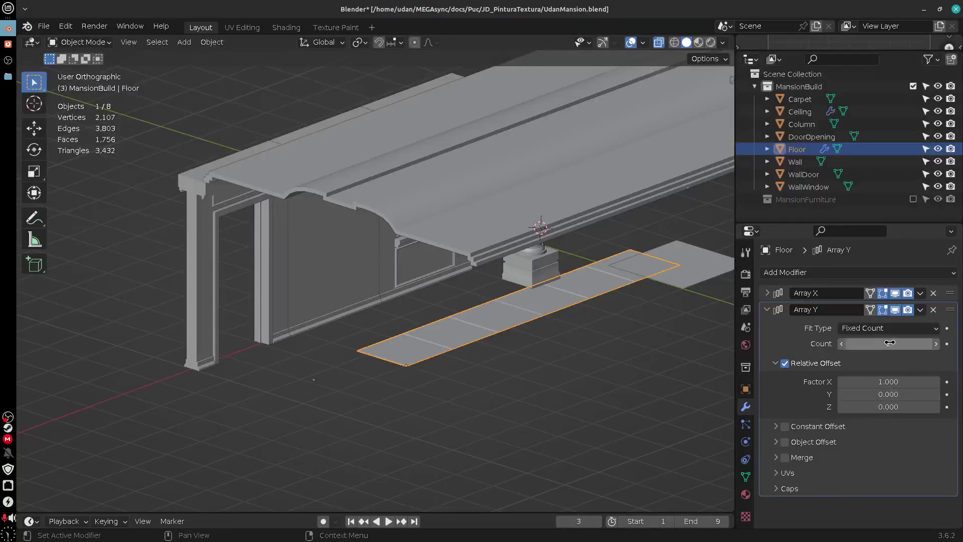
- Set Array Y's count to 3 and its relative offset to Factor X 0 and Y -1
click(936, 344)
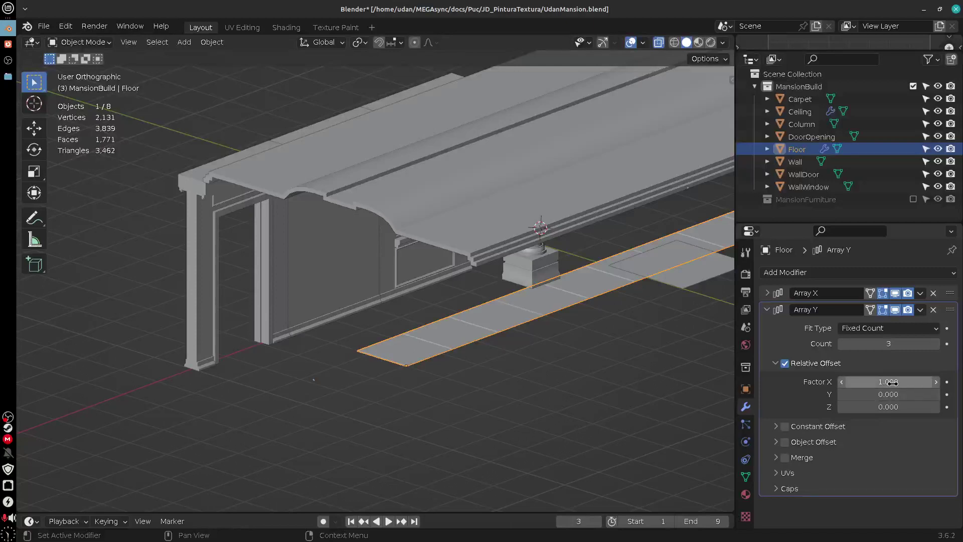
click(892, 382)
text(0)
key(Return)
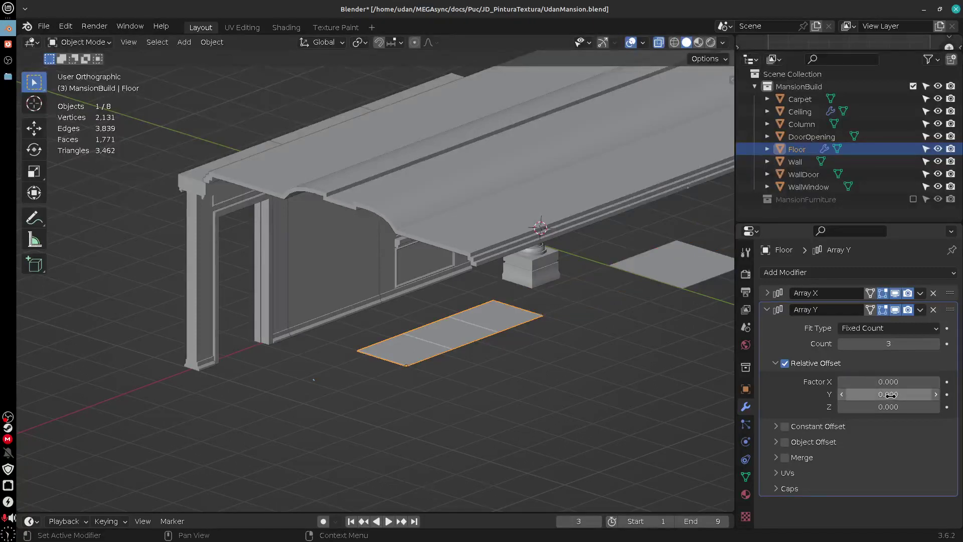
click(890, 394)
key(Return)
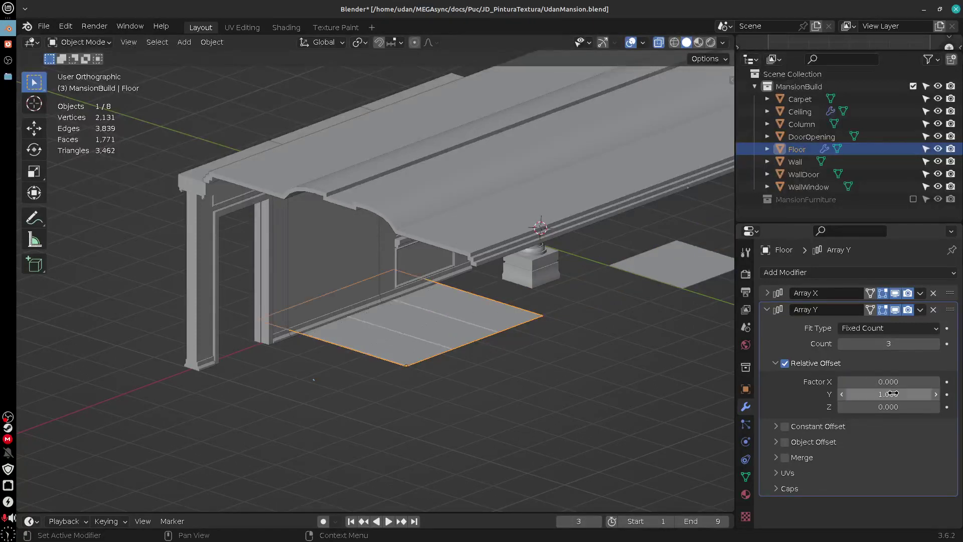
click(900, 396)
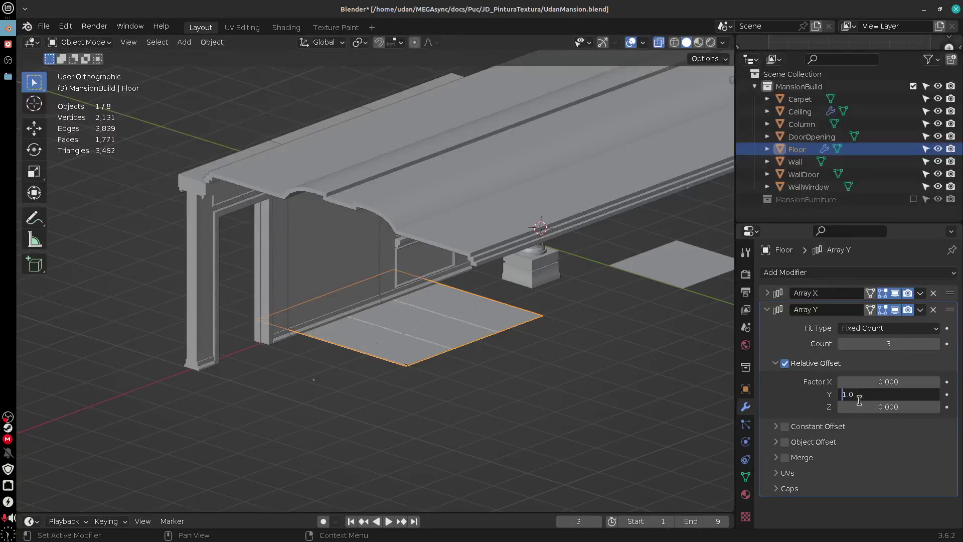
text(-)
key(Return)
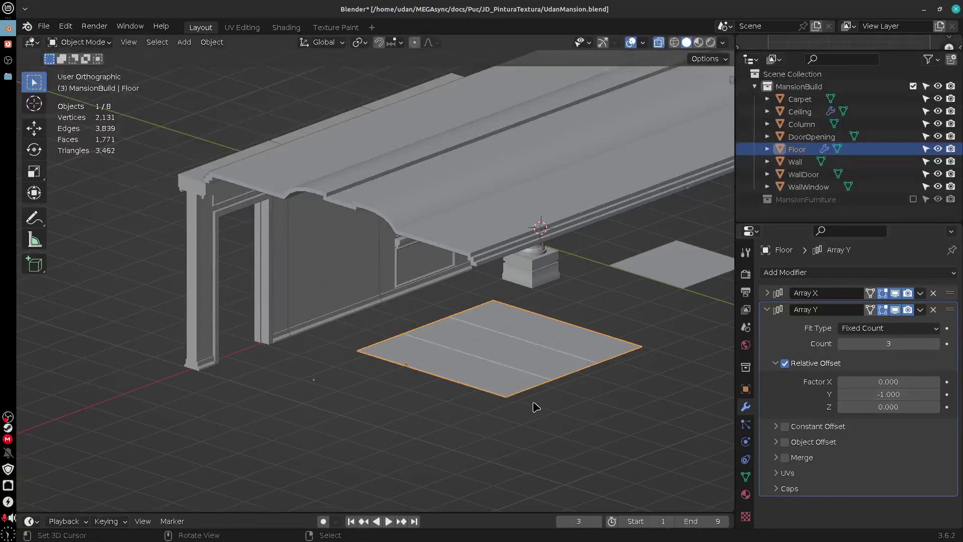
- Check the tiled Floor in Material Preview shading and select the Carpet
mouse_move(534, 402)
mouse_down()
mouse_move(609, 422)
mouse_move(469, 414)
mouse_move(501, 419)
mouse_move(545, 394)
mouse_up()
click(698, 42)
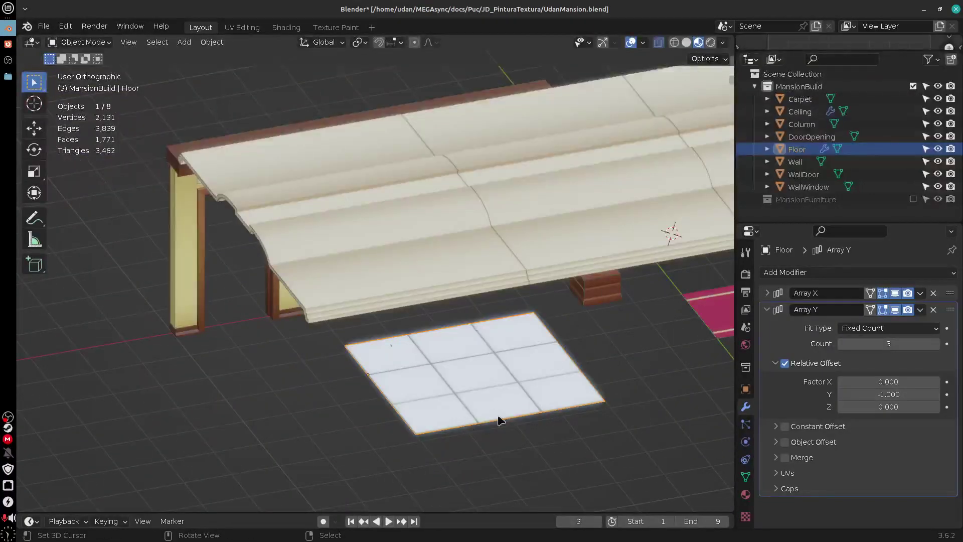
drag(501, 421, 556, 401)
click(555, 344)
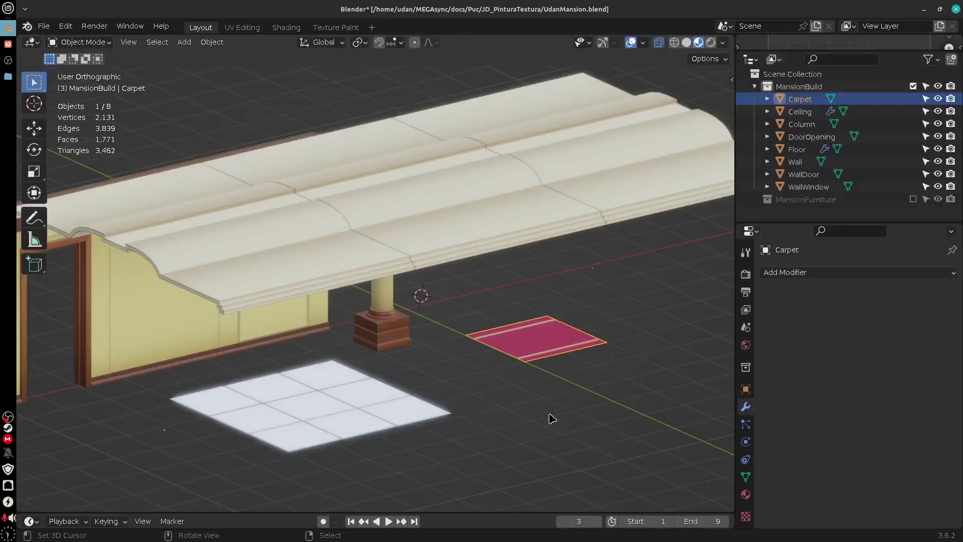
click(844, 274)
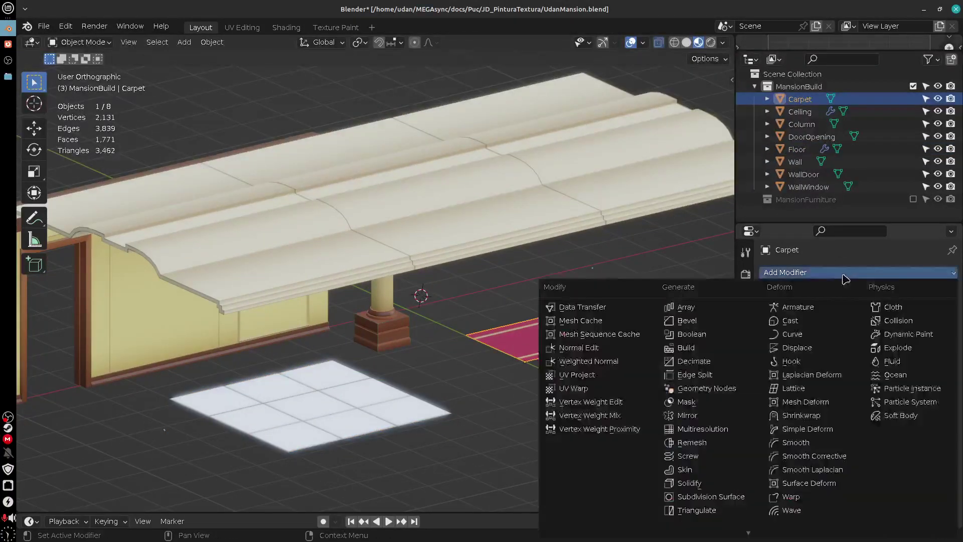
click(688, 416)
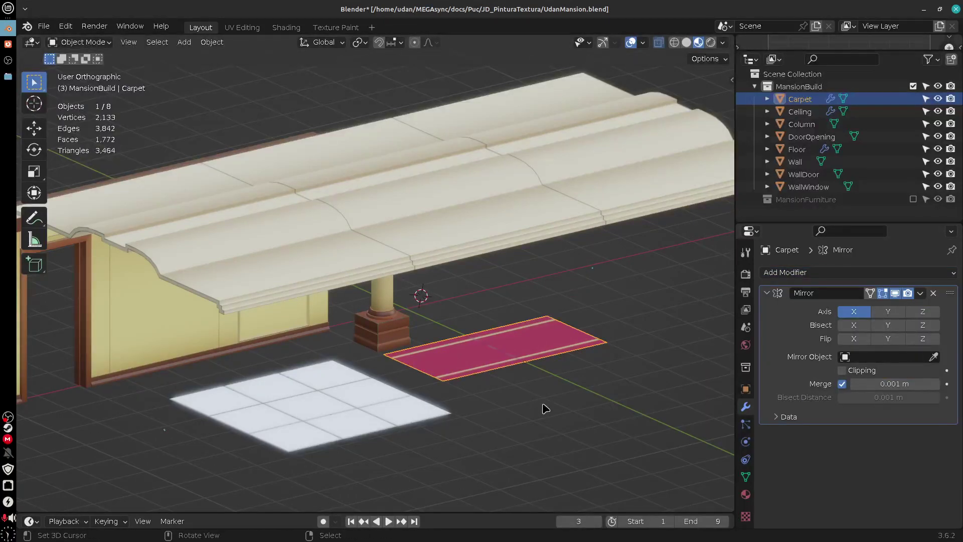
click(888, 311)
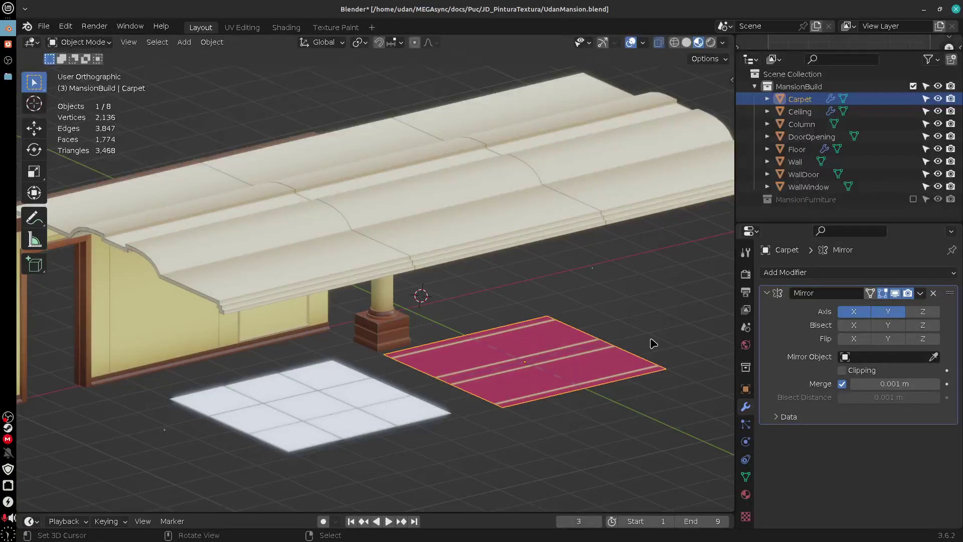
click(854, 312)
click(890, 311)
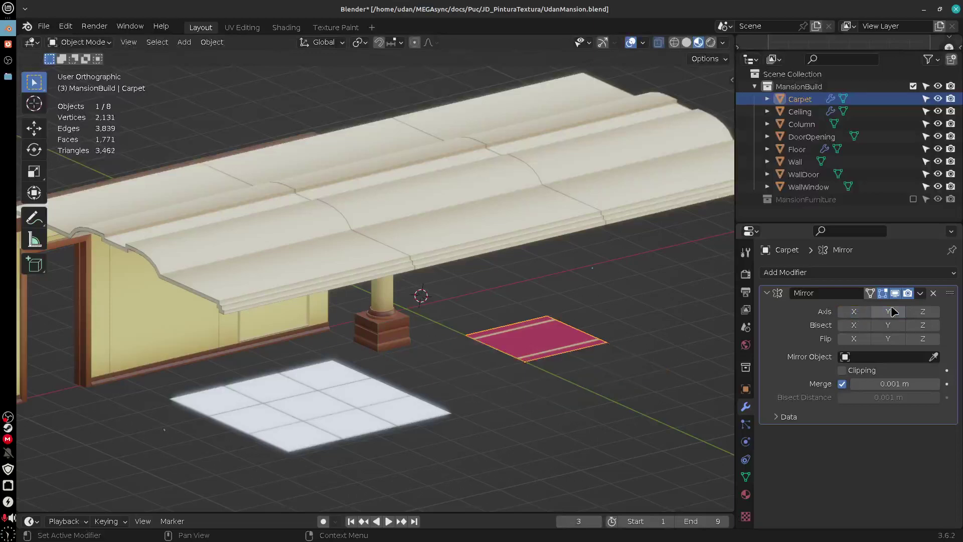
click(933, 293)
- Add a Mirror modifier to the Carpet with only the Y axis enabled
click(848, 277)
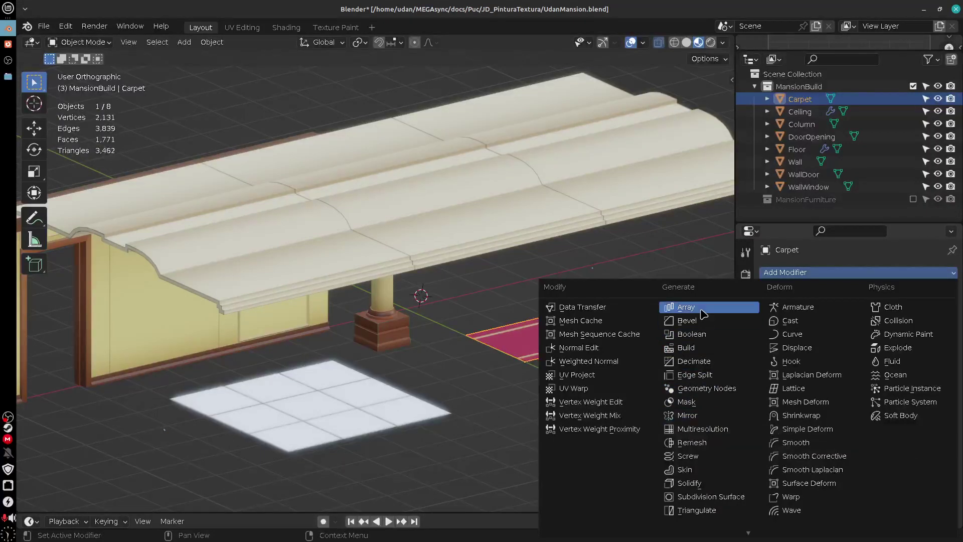
click(703, 416)
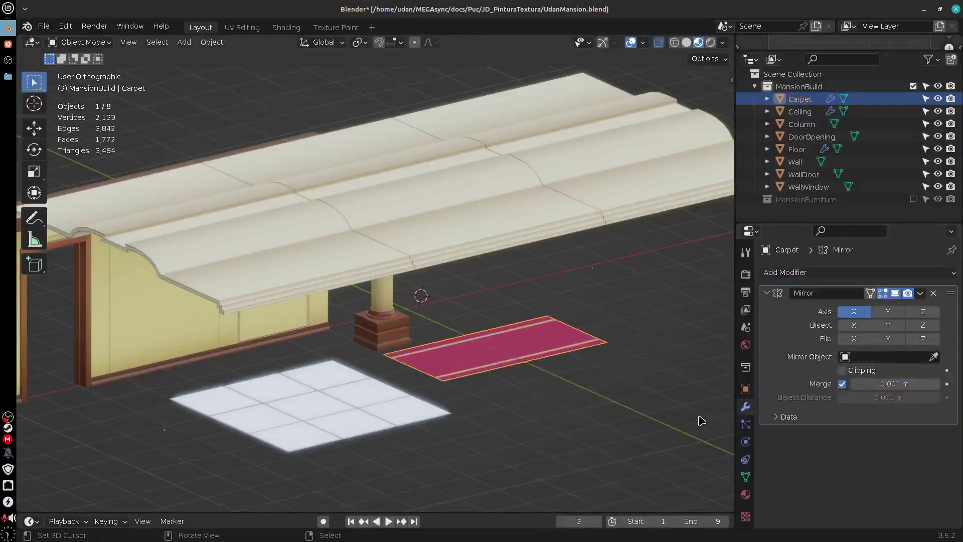
click(856, 312)
click(889, 312)
click(889, 312)
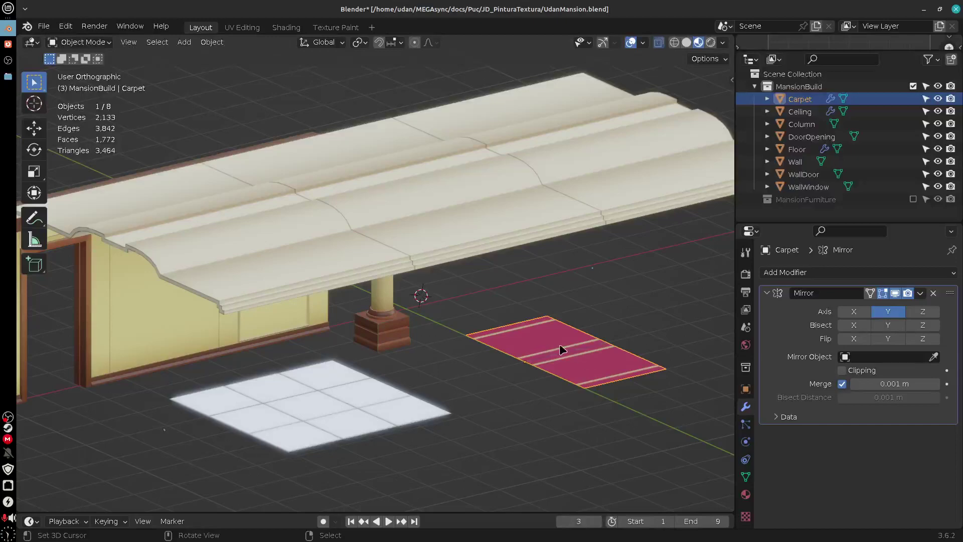
mouse_move(556, 370)
mouse_down()
mouse_move(552, 400)
mouse_move(552, 385)
mouse_up()
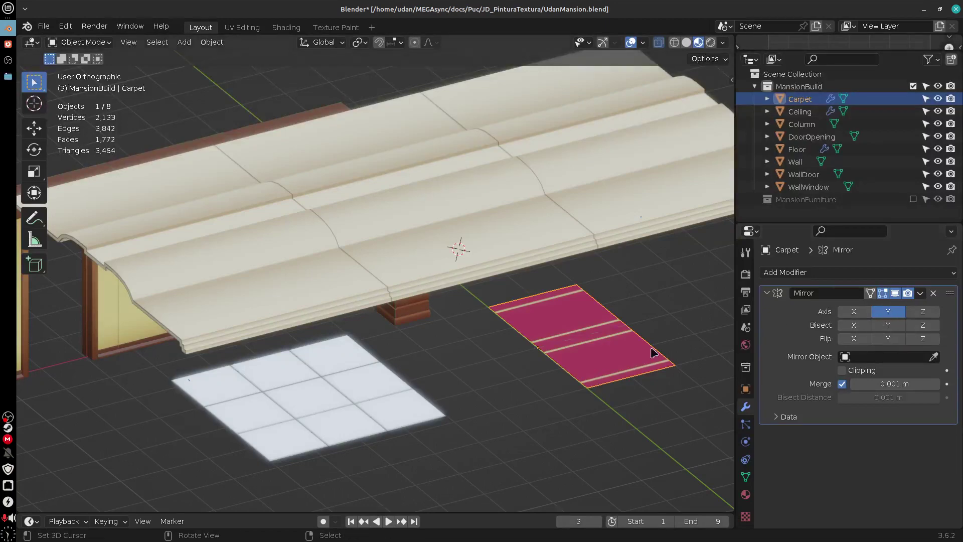
- Add an Array modifier after the Carpet's Mirror and set its count to 3
click(768, 293)
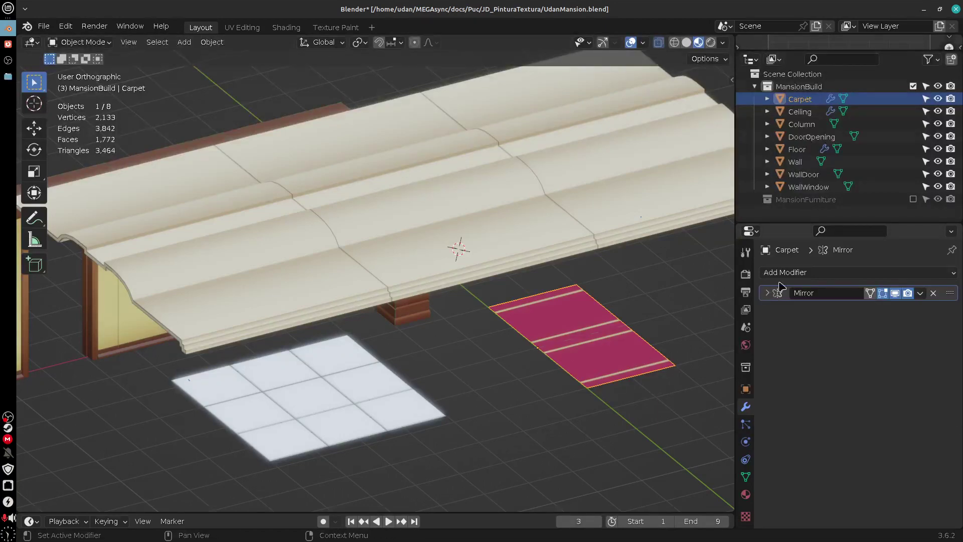
click(785, 274)
click(733, 313)
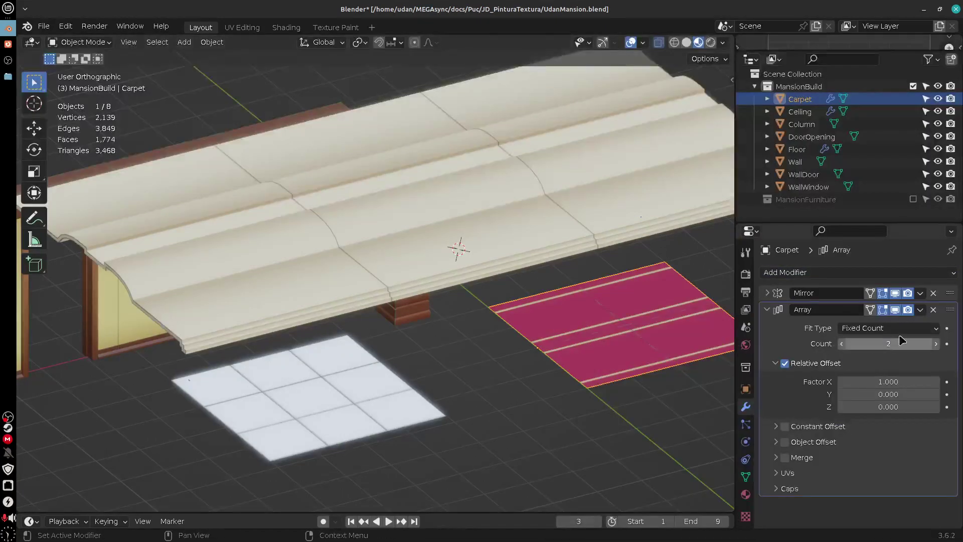
click(936, 343)
drag(647, 361, 533, 410)
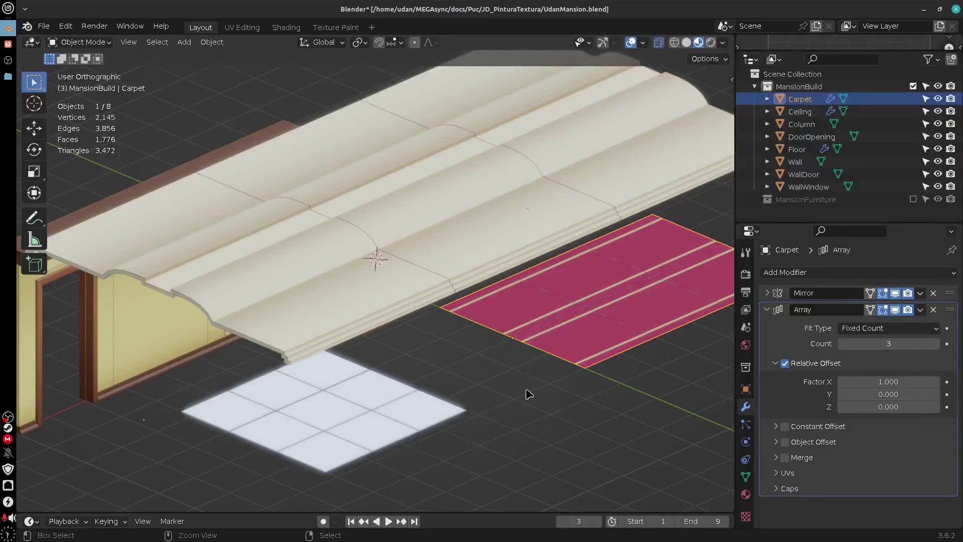
- Save the Blender file and switch to the Shading workspace
key(ctrl+s)
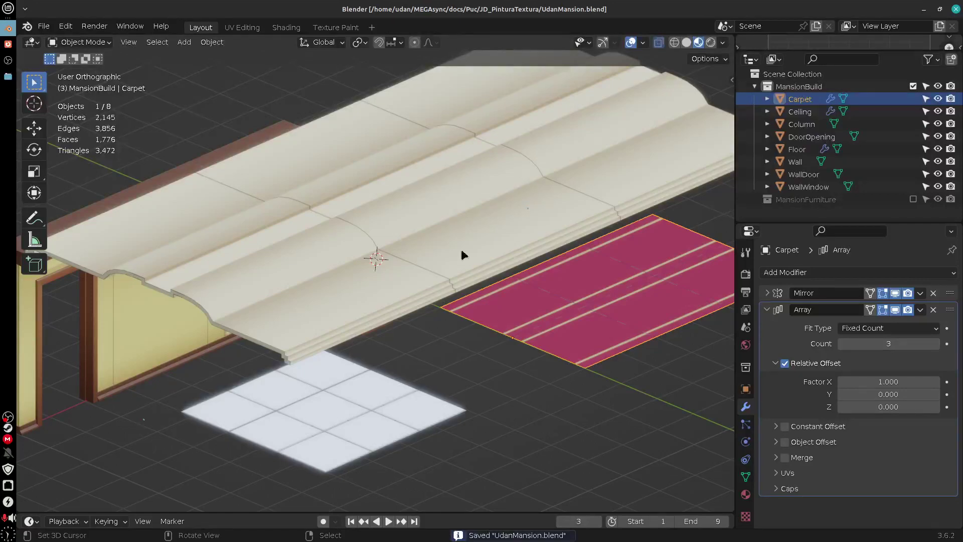
click(286, 27)
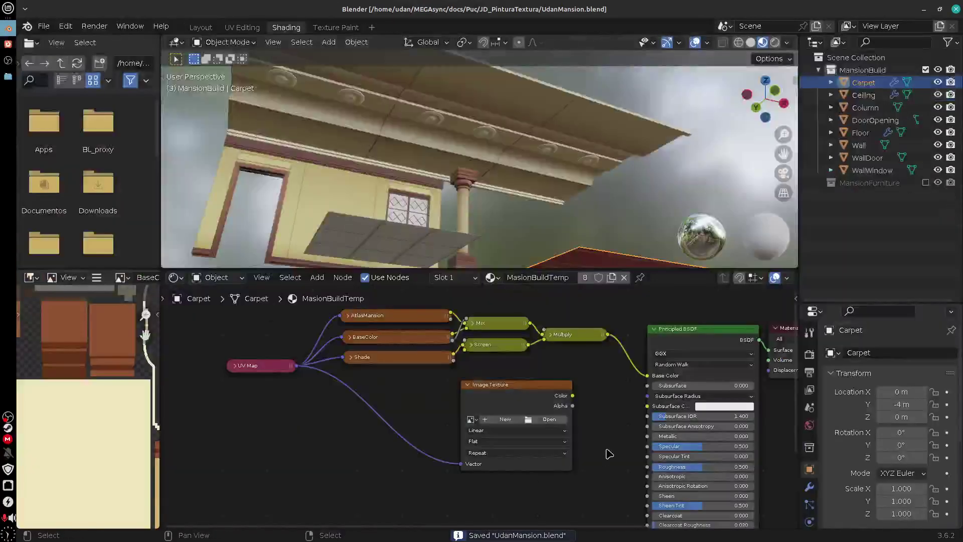
- Connect the empty Image Texture node's Color output to the Principled BSDF's Base Color and save the Blender file
mouse_move(599, 421)
mouse_down()
mouse_move(613, 437)
mouse_move(592, 422)
mouse_move(640, 380)
mouse_up()
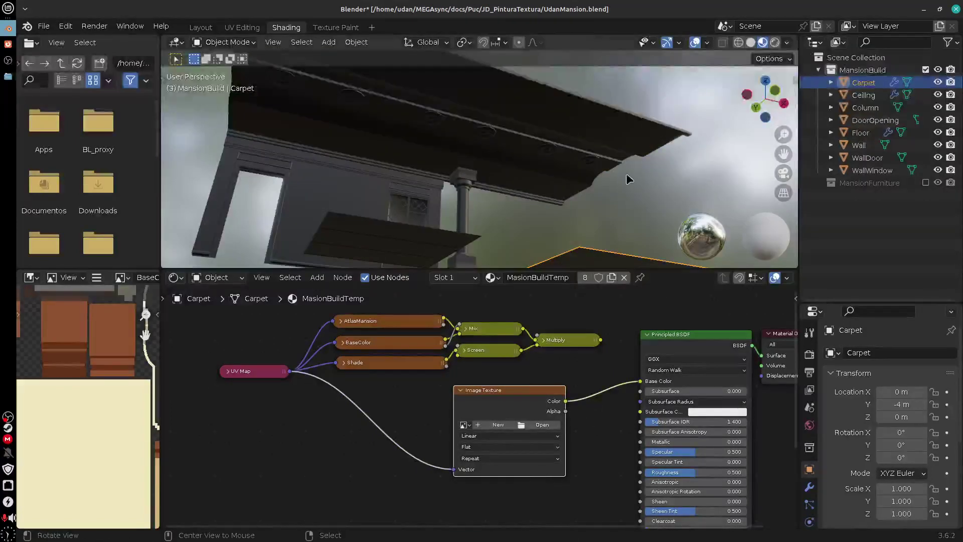
mouse_move(629, 180)
mouse_down()
mouse_move(652, 224)
mouse_move(656, 129)
mouse_move(647, 187)
mouse_up()
key(ctrl+s)
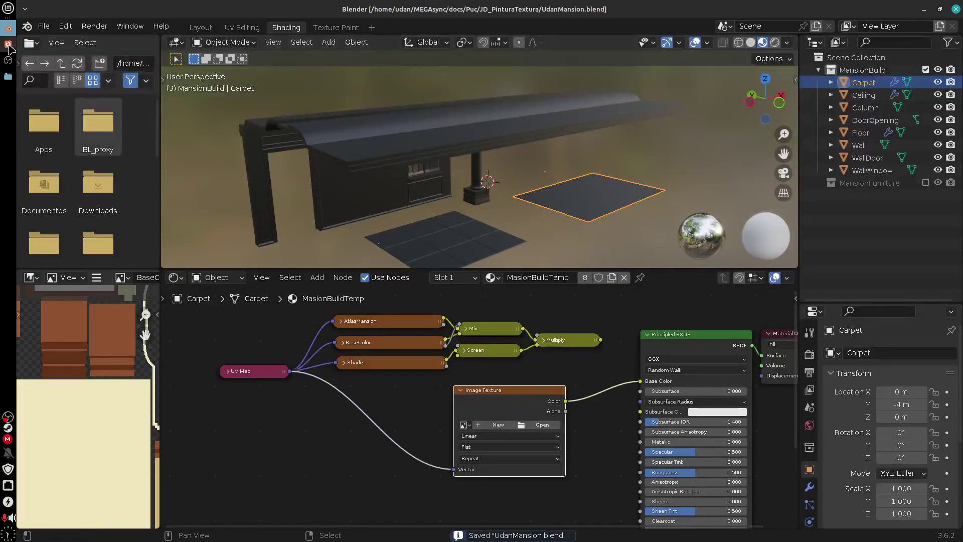
- Switch to Krita and open BaseColor.png from the JD_PinturaTextura folder
click(8, 8)
click(329, 171)
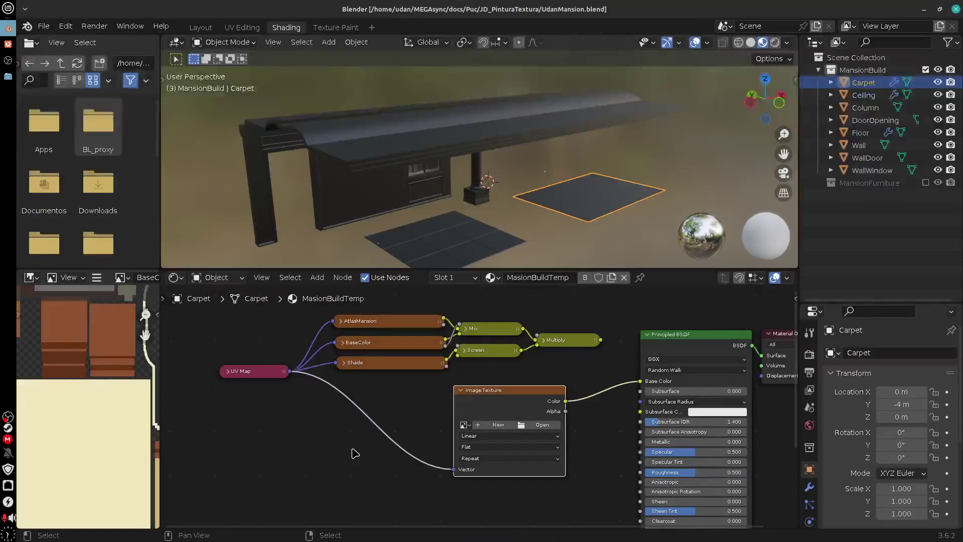
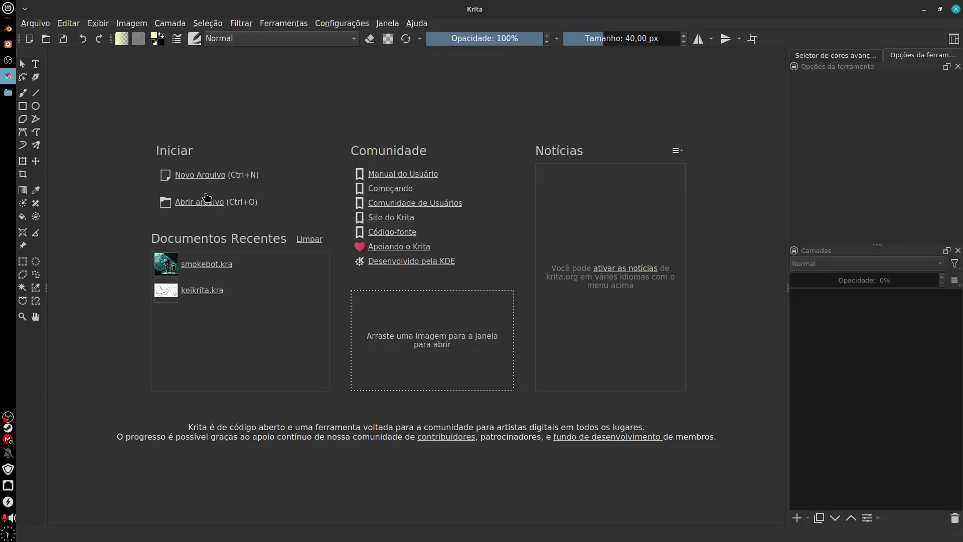
click(201, 202)
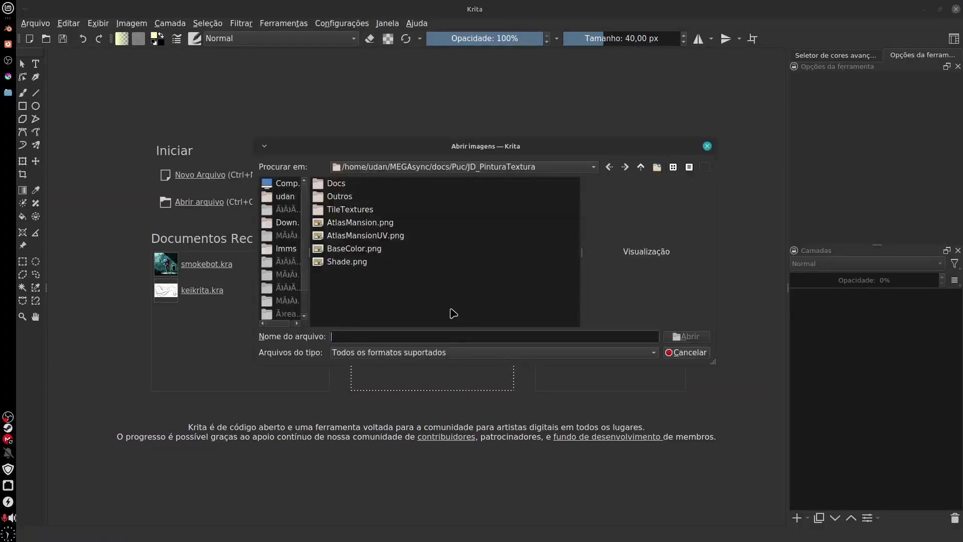
click(381, 250)
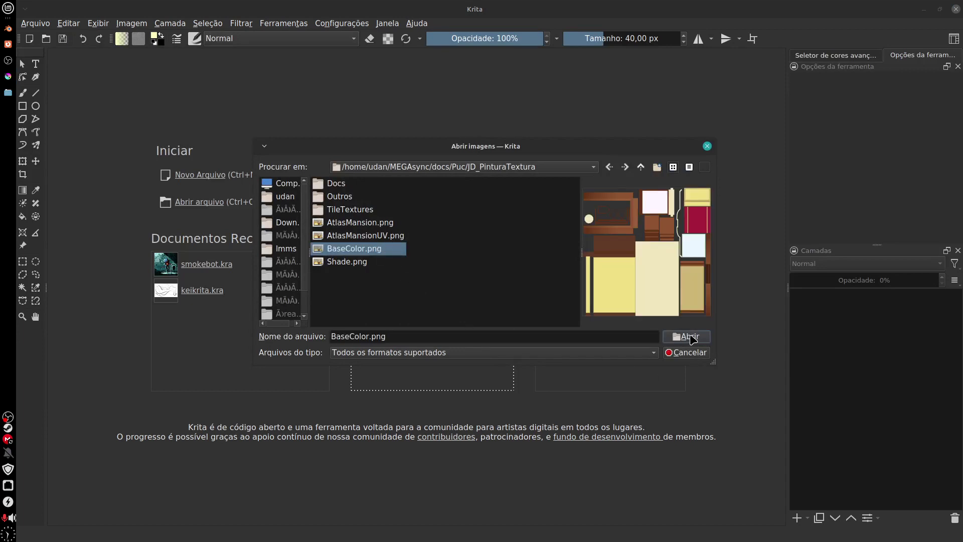
click(689, 337)
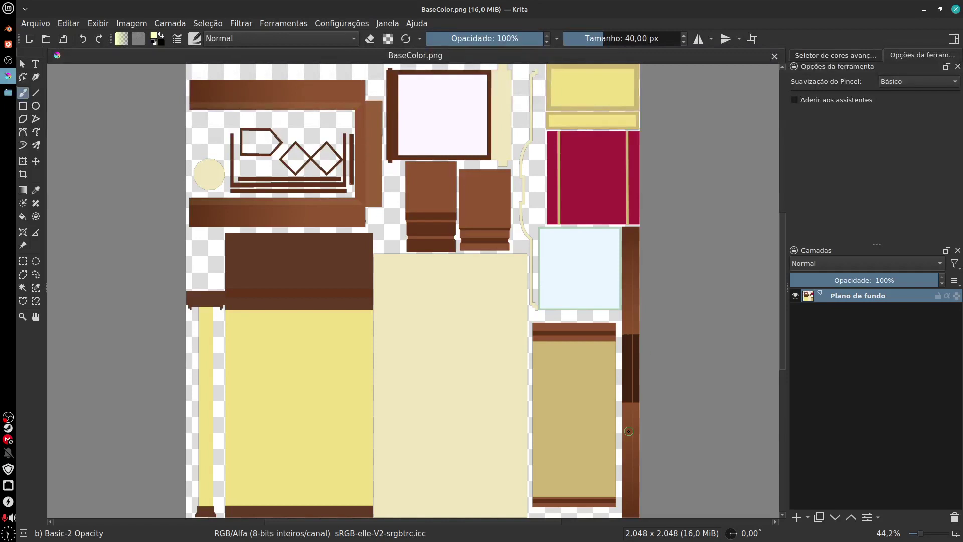
- Rename the background layer of BaseColor.png to COR
key(minus)
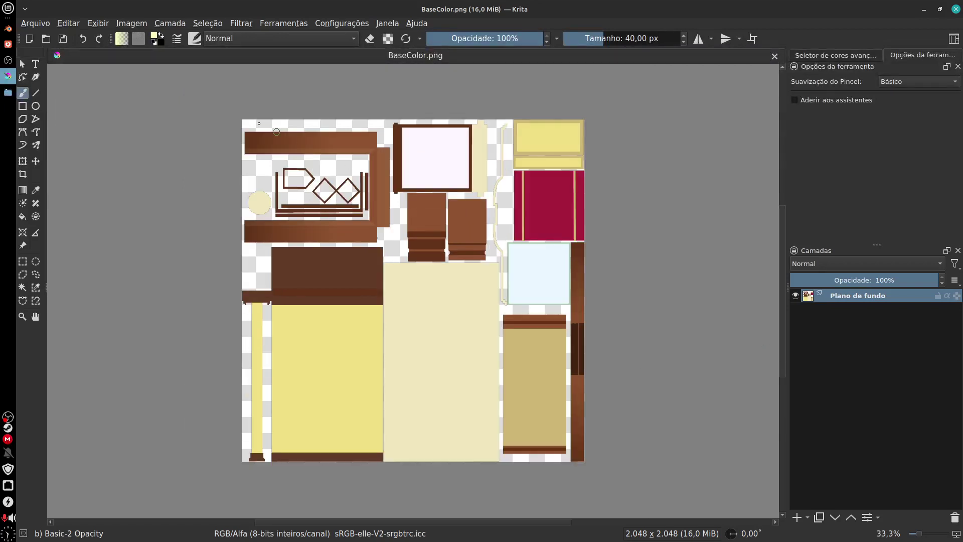
double_click(868, 300)
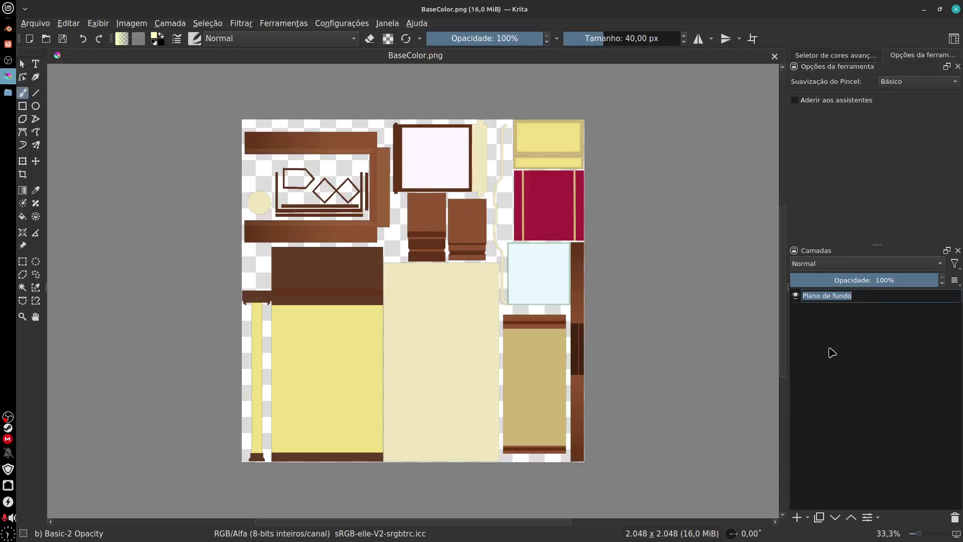
key(BackSpace)
text(COR)
key(Return)
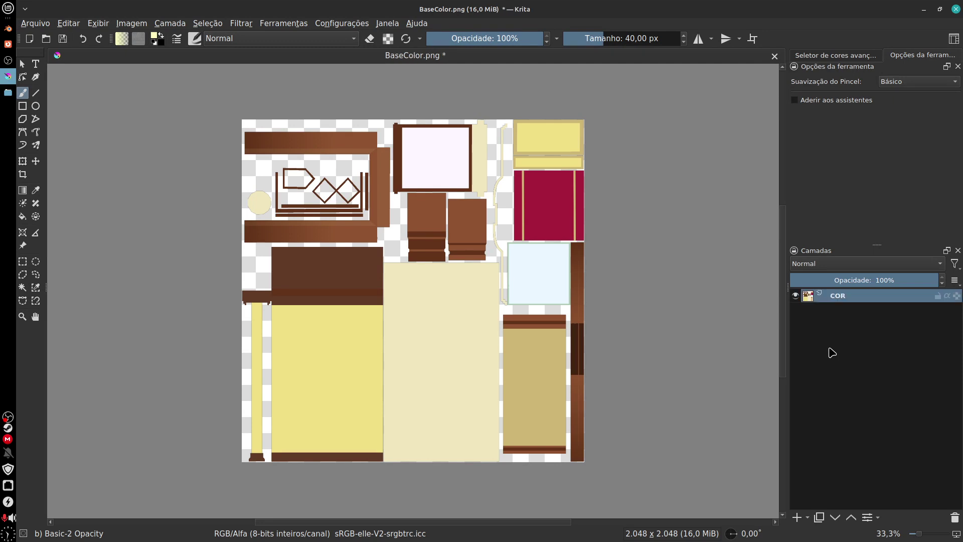
- Insert Shade.png from the project folder in the file manager as a new layer in the open Krita document
click(8, 92)
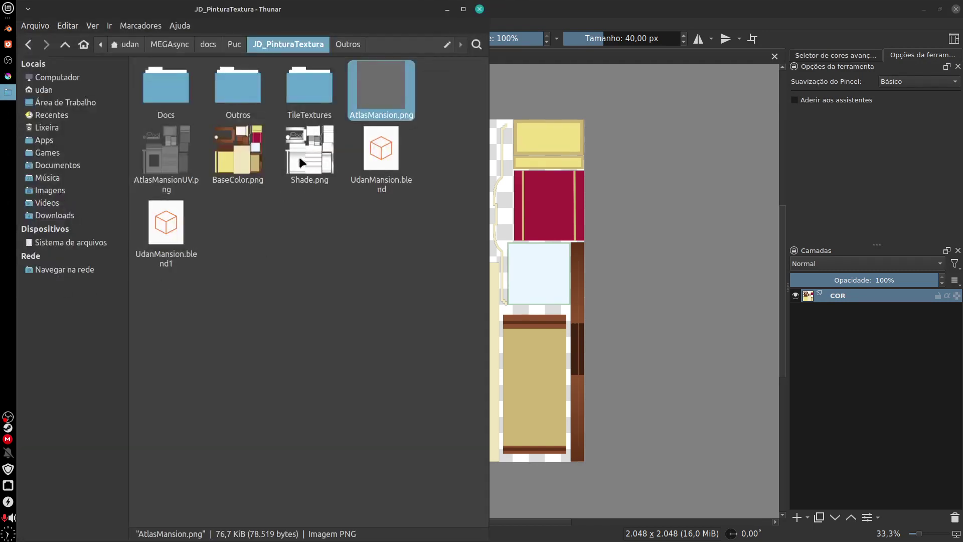
drag(303, 150, 628, 215)
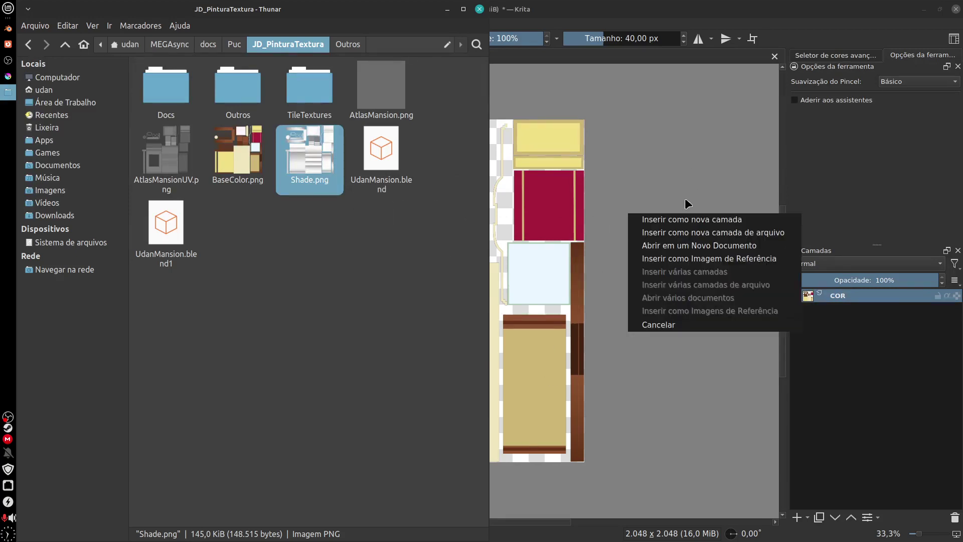
click(393, 290)
drag(310, 150, 659, 194)
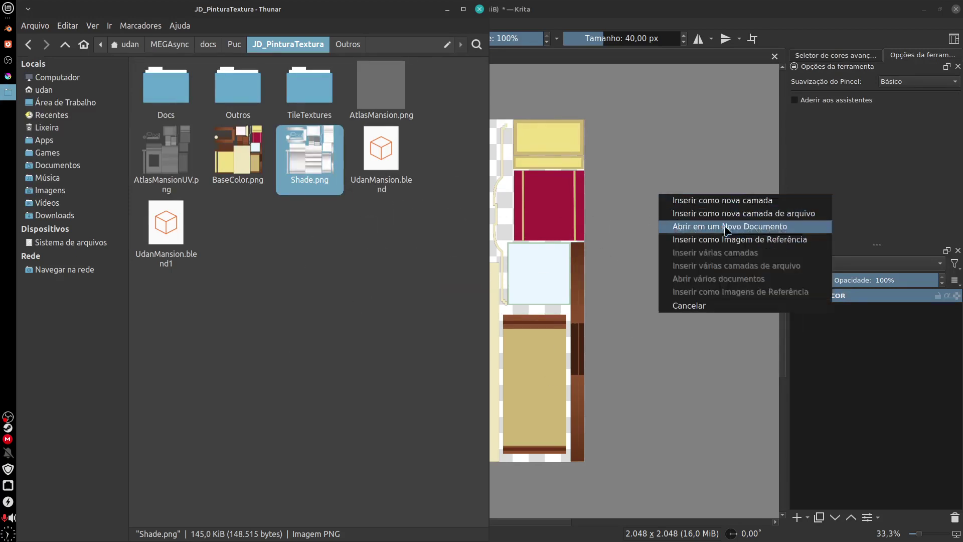
click(709, 201)
click(652, 297)
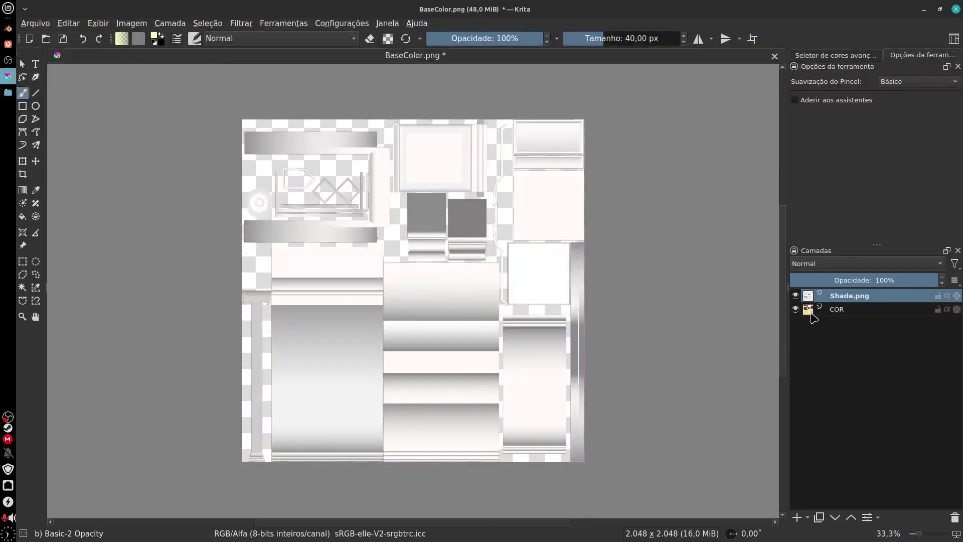
- Rename the Shade.png layer to SOMBRA
double_click(856, 297)
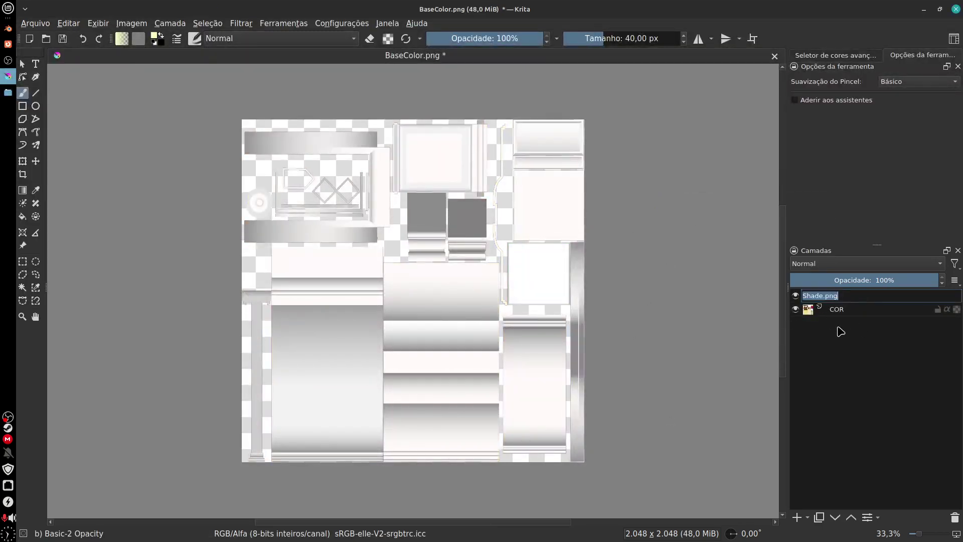
text(Sh)
key(Return)
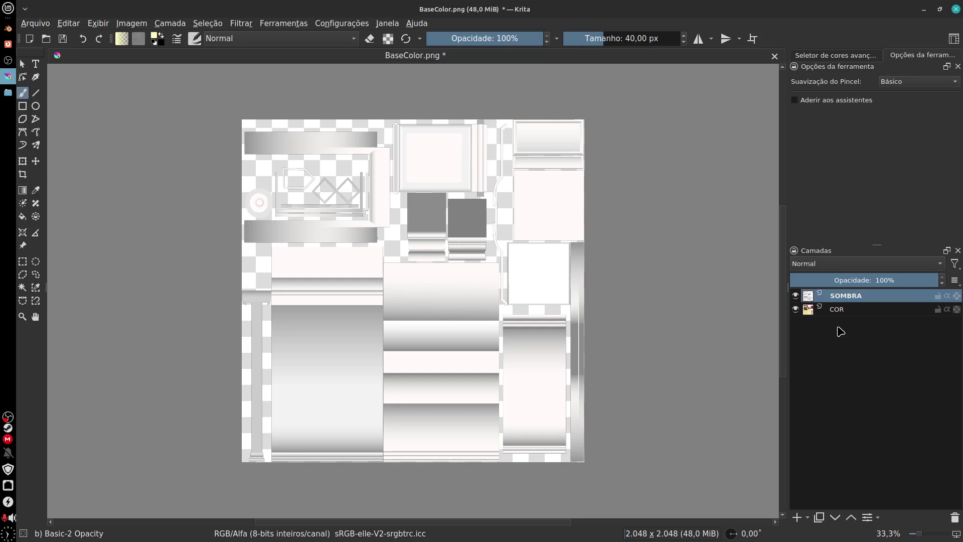
- Set the SOMBRA layer's blending mode to Multiplicar and inspect the shading over the base colors
click(875, 265)
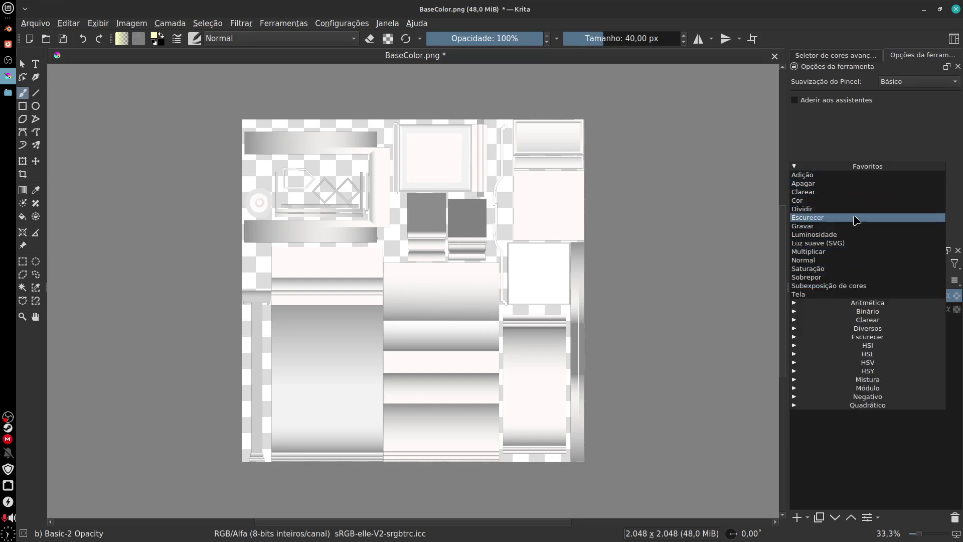
click(658, 414)
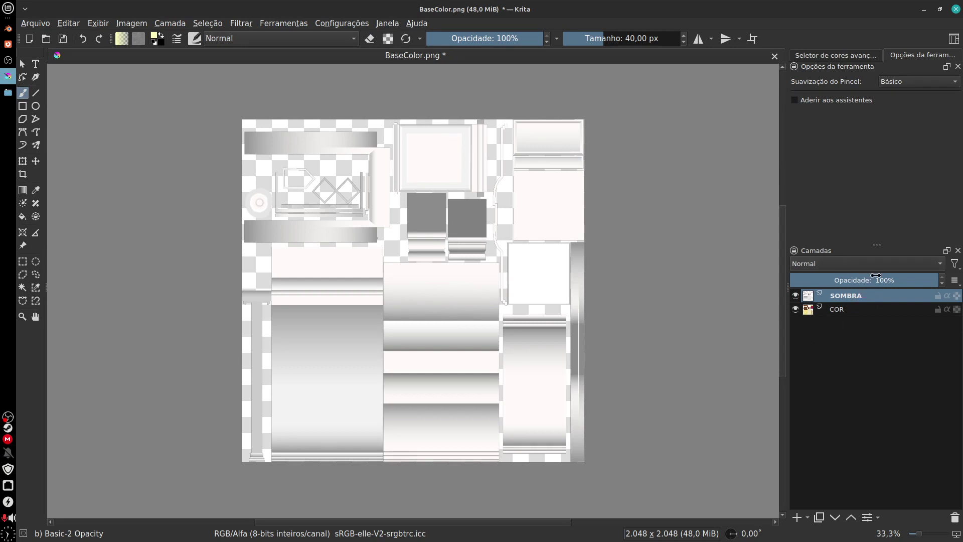
click(858, 267)
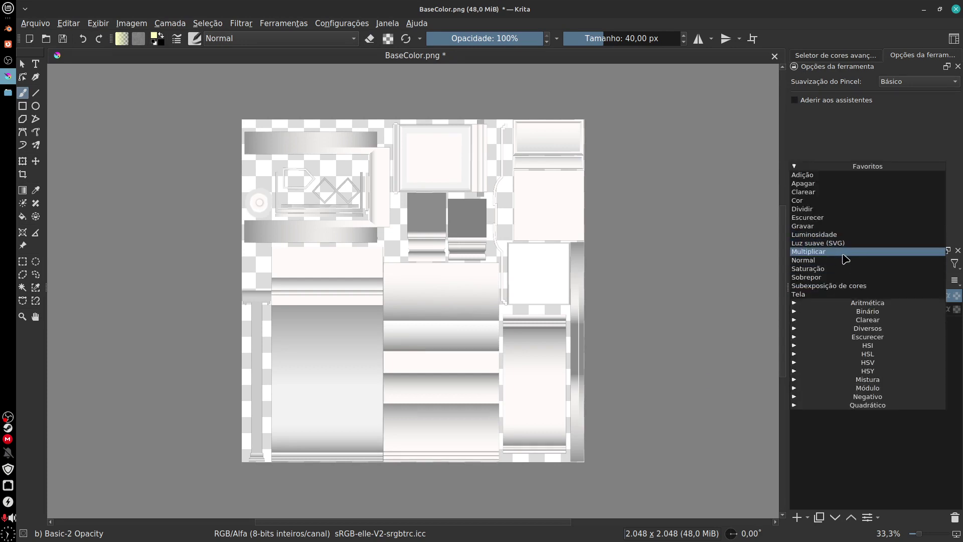
click(855, 252)
drag(623, 403, 602, 374)
key(plus)
key(plus)
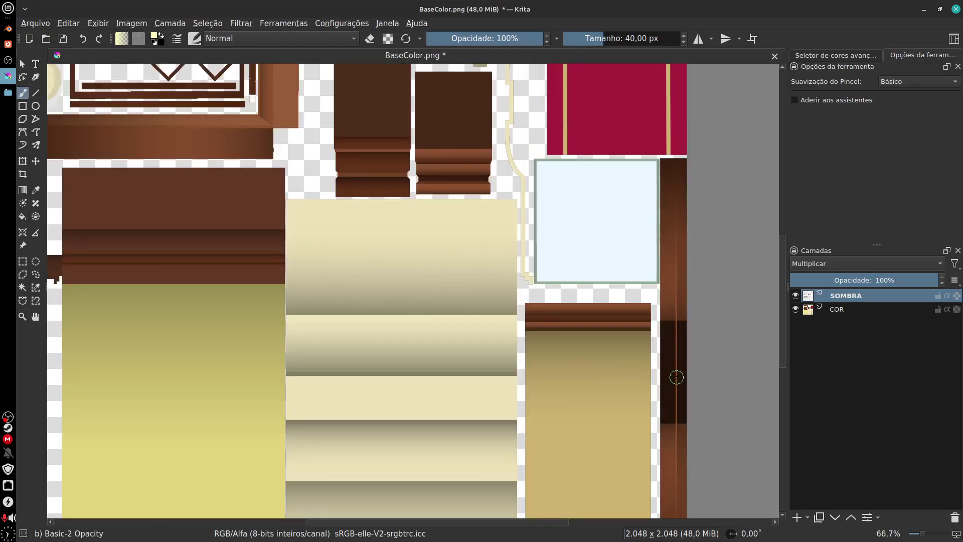
key(minus)
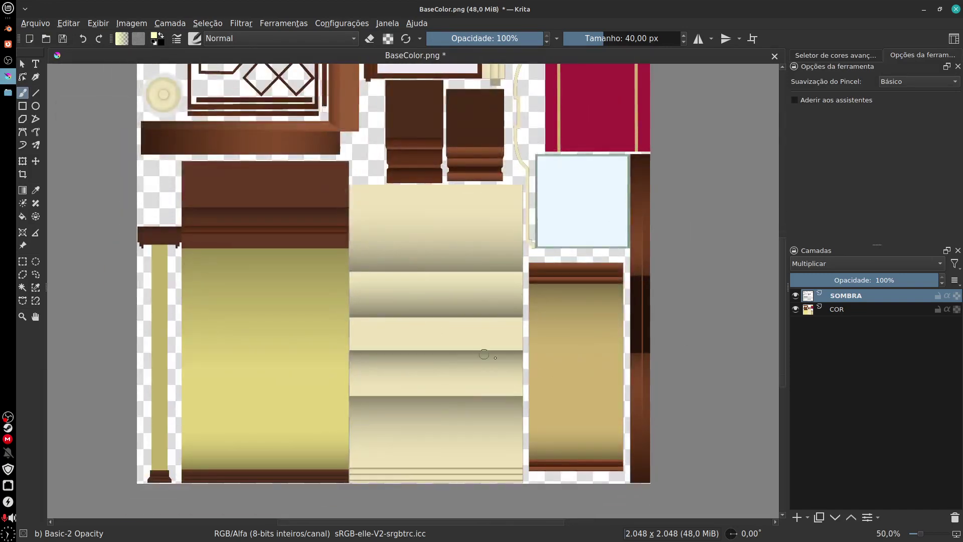
drag(683, 396, 663, 464)
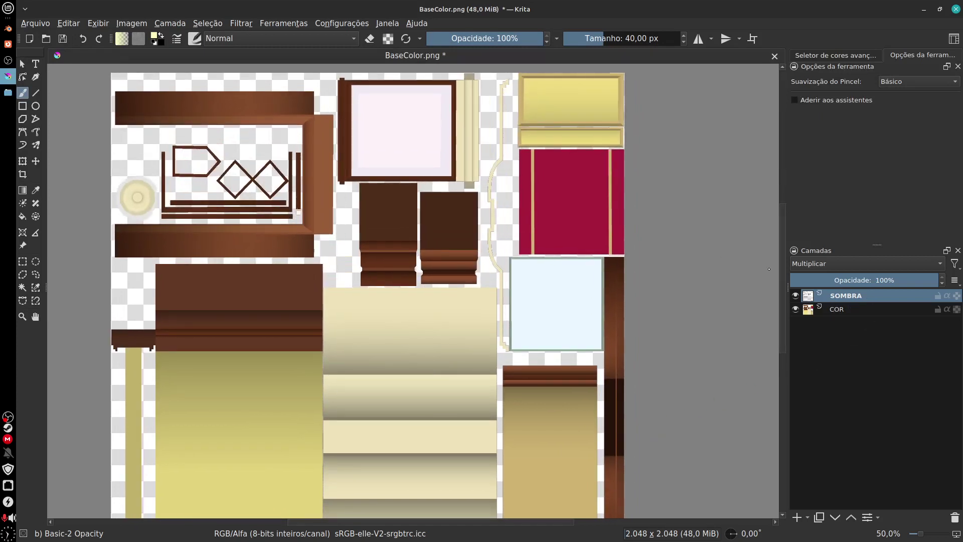
- Colorize the SOMBRA layer with the HSV/HSL adjustment filter, using hue 31, saturation 47 and lightness 45
click(246, 25)
mouse_move(370, 103)
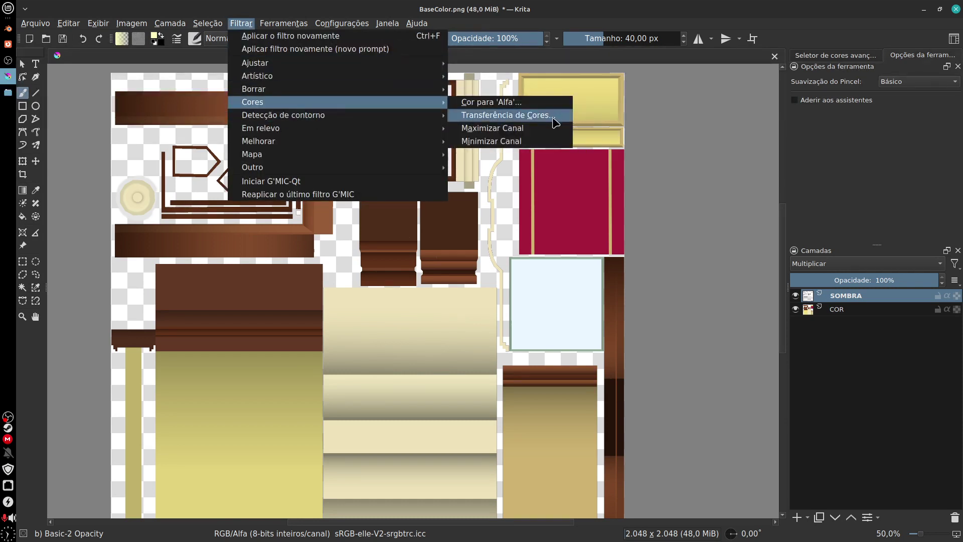
mouse_move(422, 64)
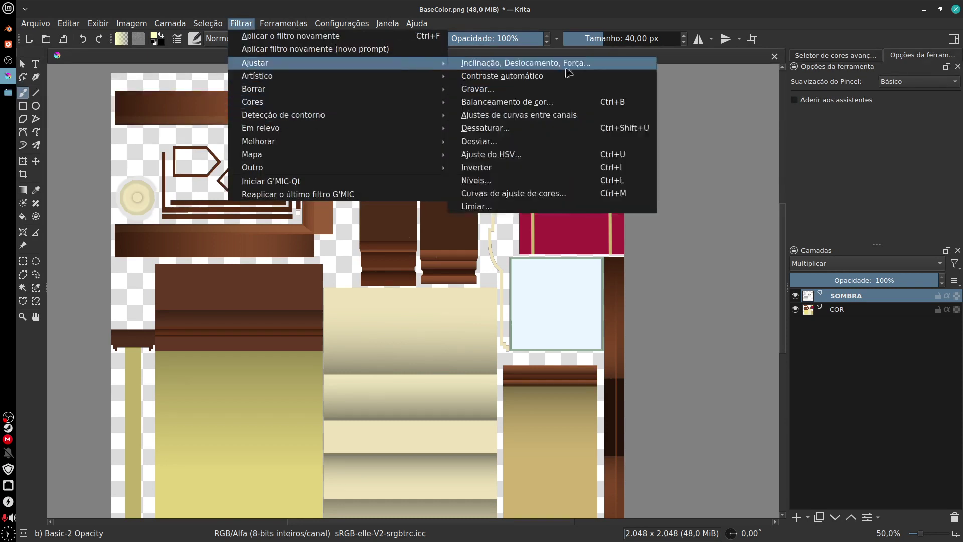
click(581, 160)
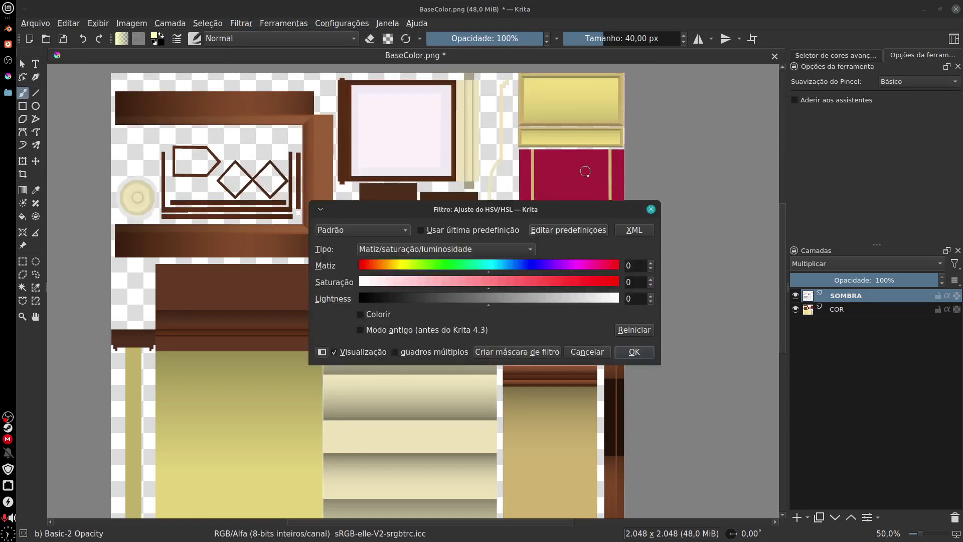
drag(550, 213, 672, 225)
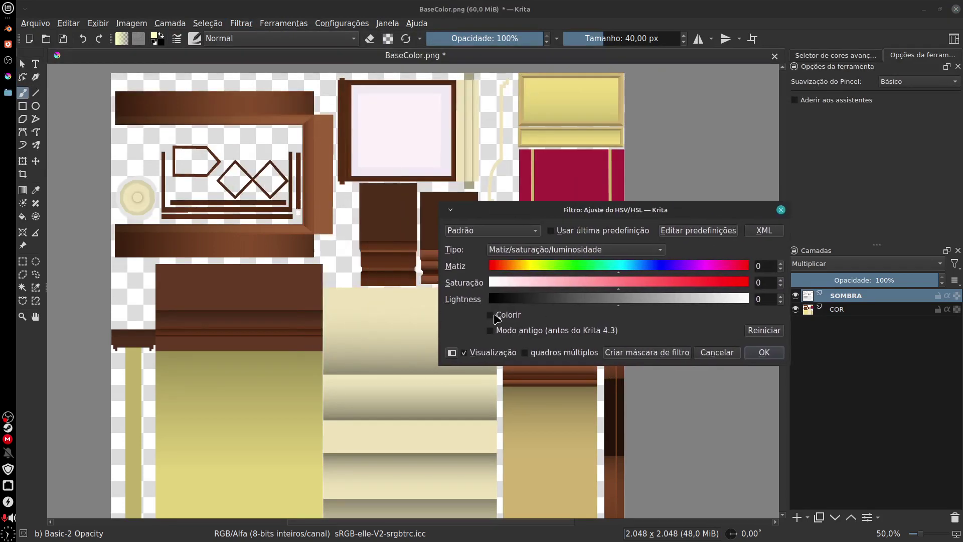
click(494, 317)
drag(622, 286, 562, 295)
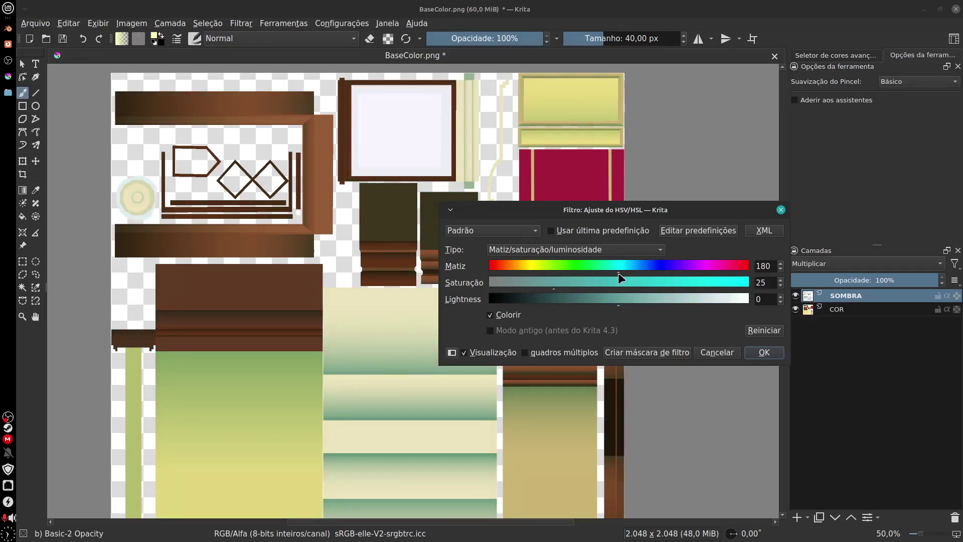
drag(620, 274, 635, 301)
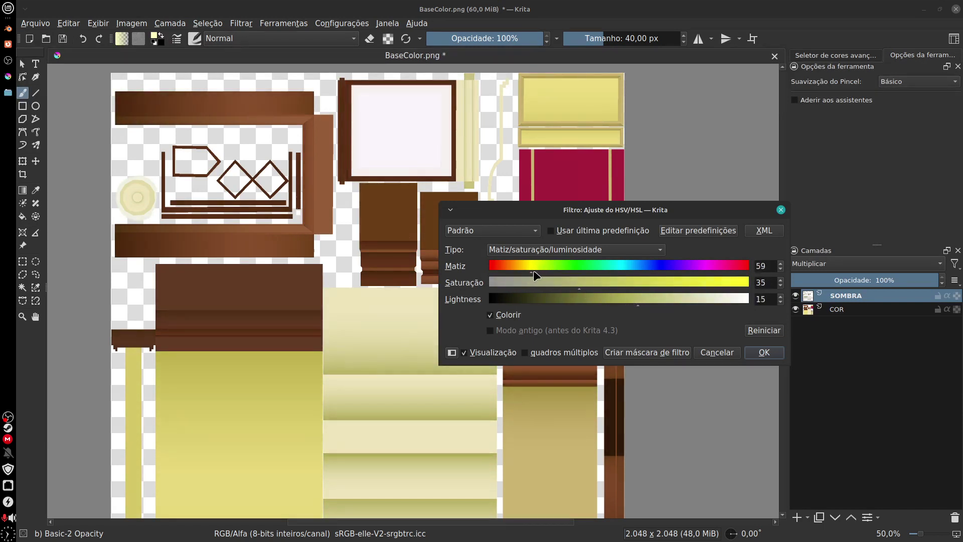
drag(534, 274, 511, 274)
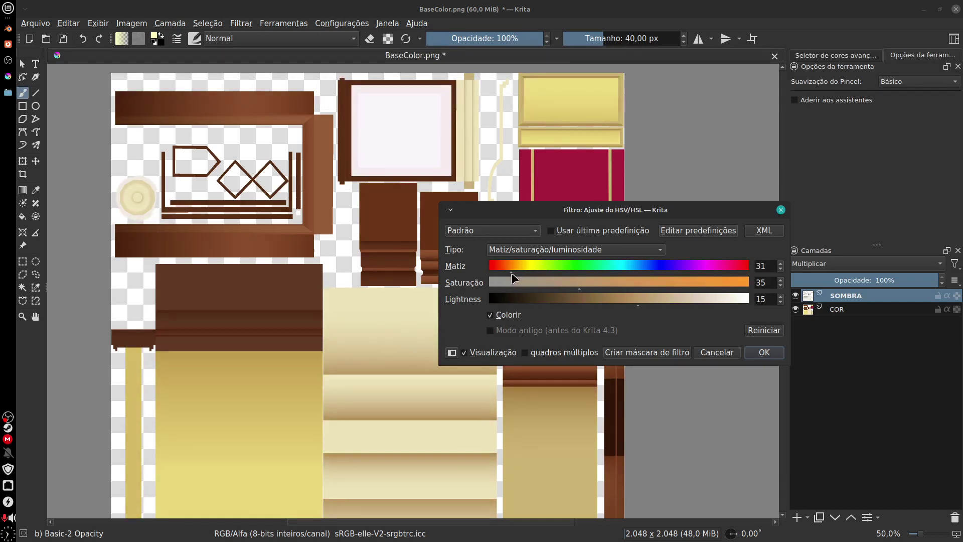
mouse_move(583, 292)
mouse_down()
mouse_move(608, 292)
mouse_move(567, 293)
mouse_move(692, 306)
mouse_move(680, 307)
mouse_up()
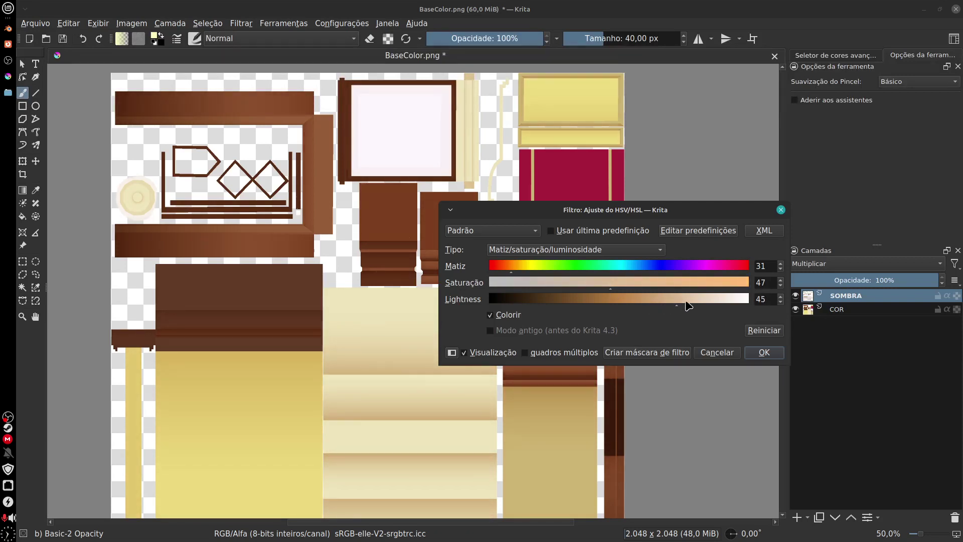
click(764, 352)
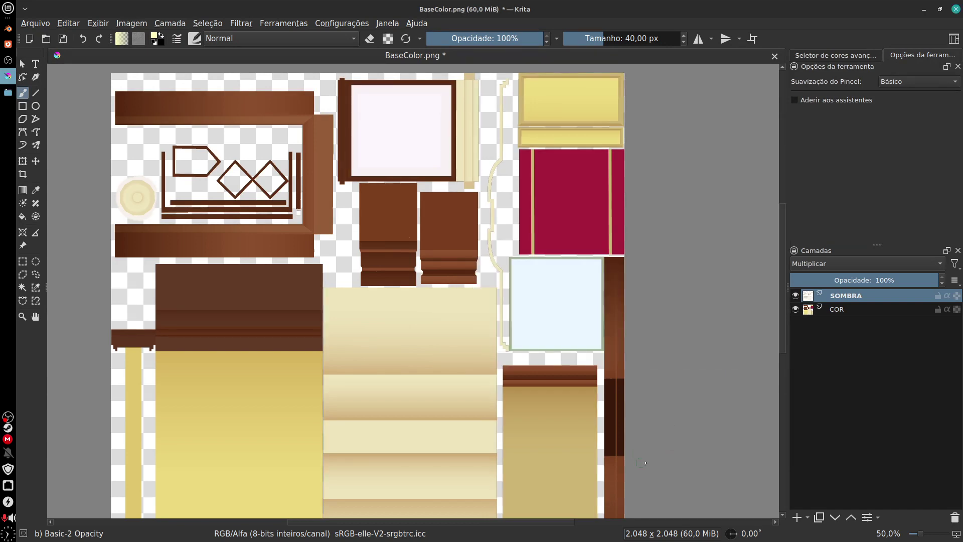
- Insert AtlasMansionUV.png from the project folder as a new layer above SOMBRA
drag(682, 428, 698, 450)
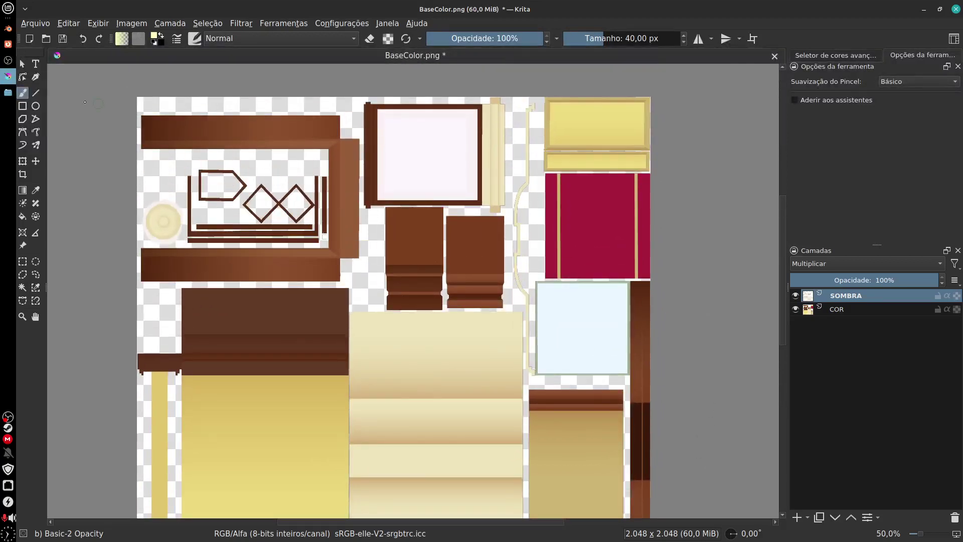
click(8, 92)
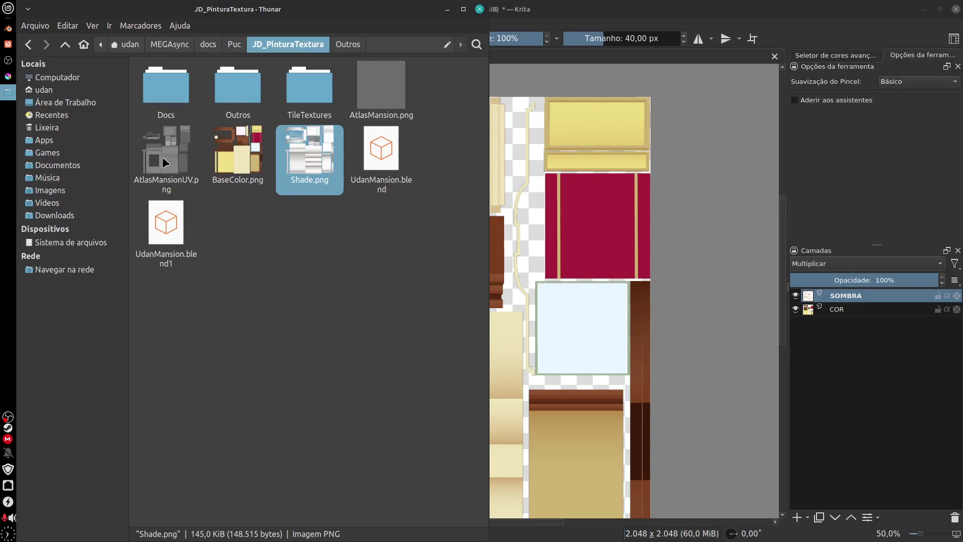
drag(166, 162, 718, 201)
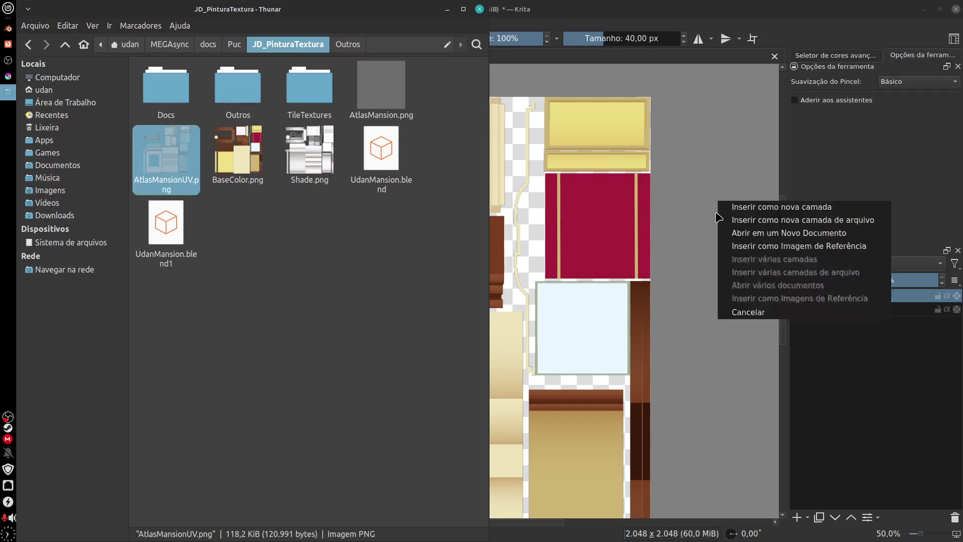
click(816, 210)
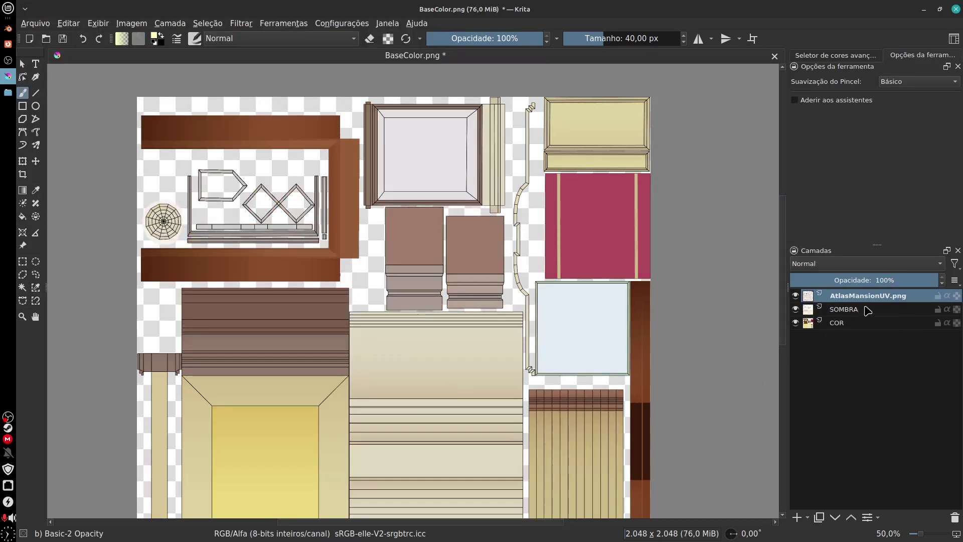
- Rename the AtlasMansionUV.png layer to UV
double_click(878, 297)
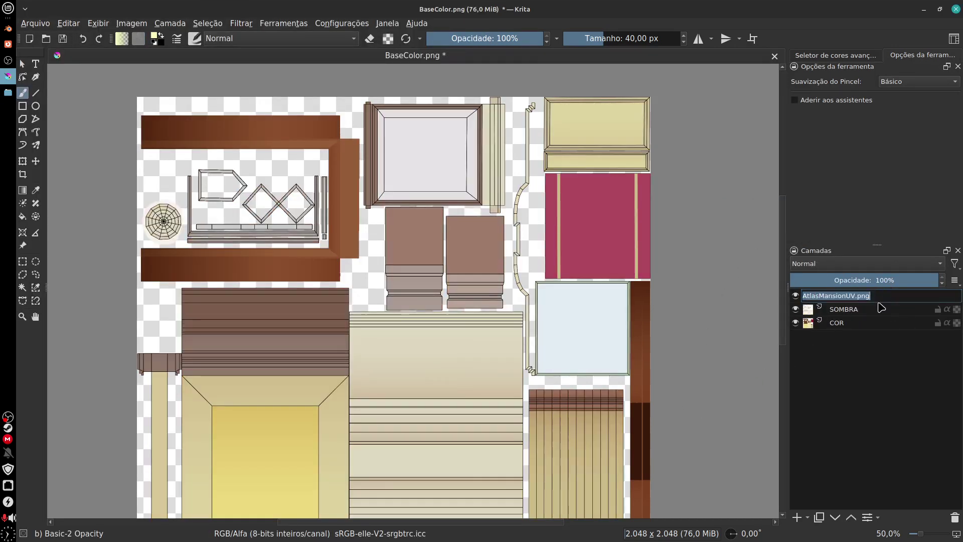
text(UV)
key(Return)
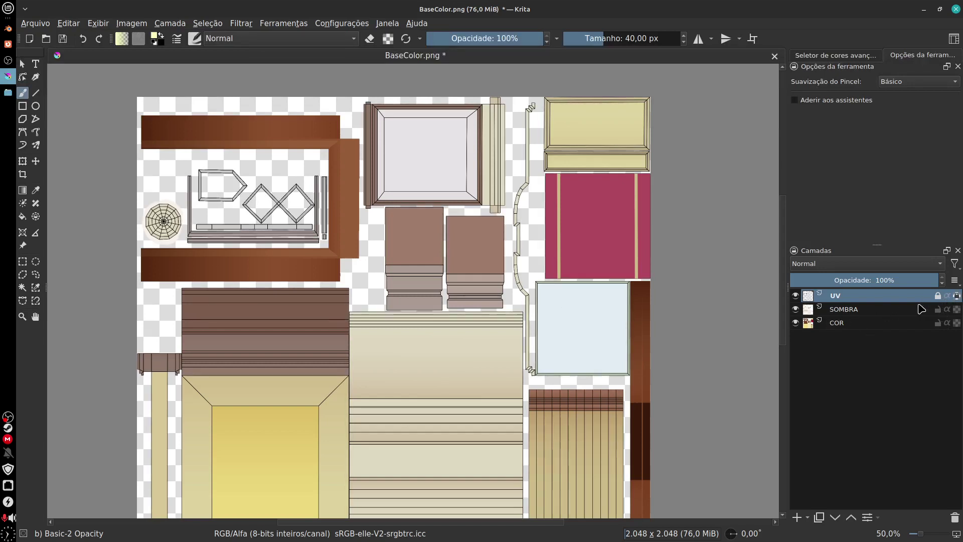
- Lock the UV, SOMBRA and COR layers against editing and hide the UV layer
click(891, 311)
click(938, 309)
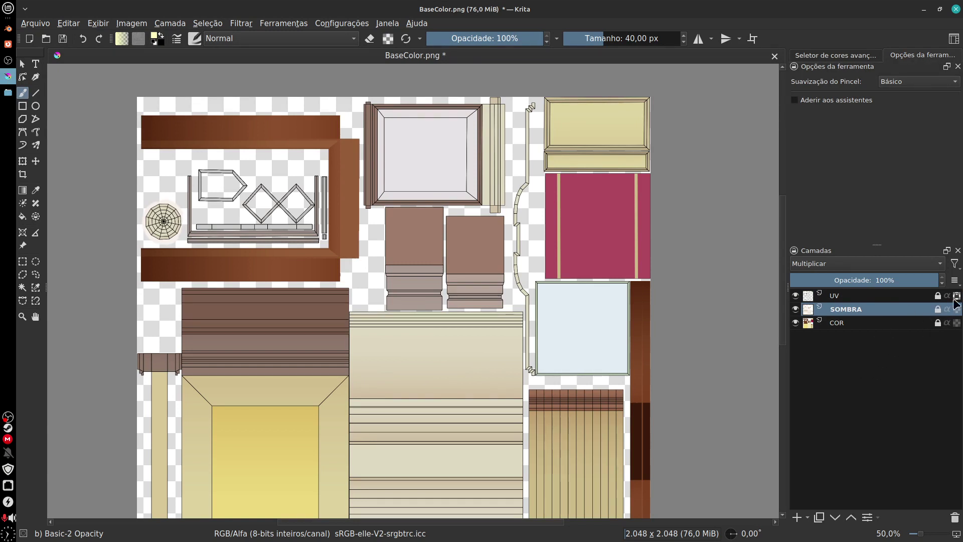
click(796, 296)
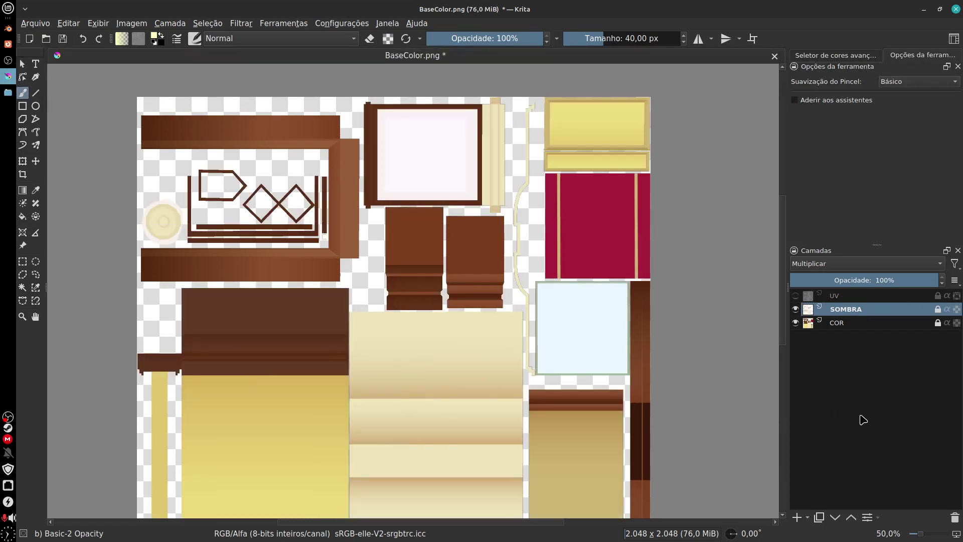
- Add a new paint layer beneath COR and rename it Margens
click(796, 517)
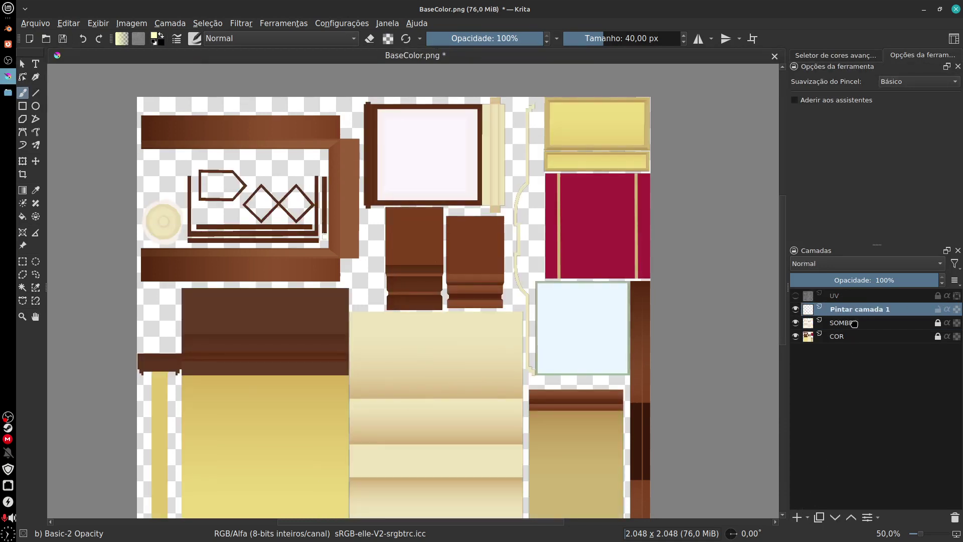
mouse_move(854, 324)
mouse_down()
mouse_move(854, 348)
mouse_move(860, 341)
mouse_up()
double_click(860, 338)
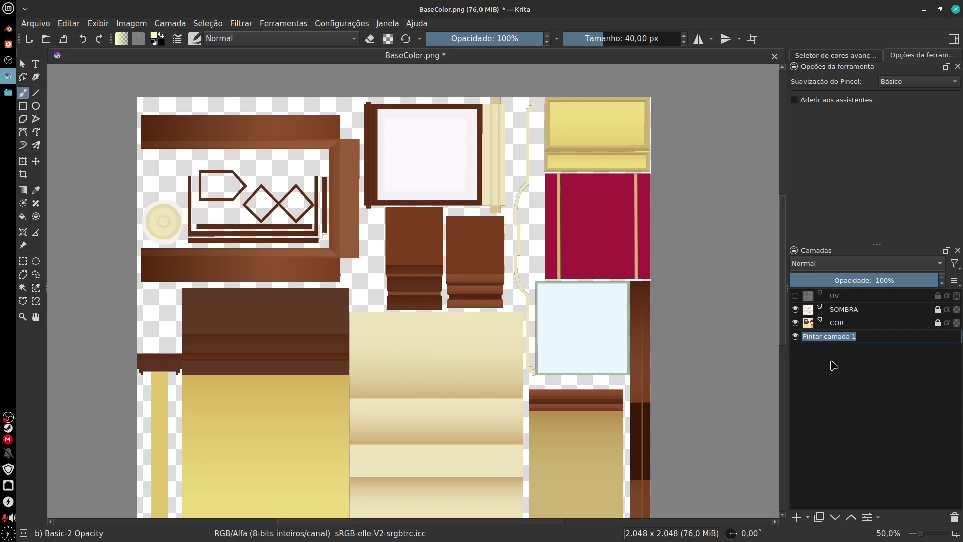
text(Margens)
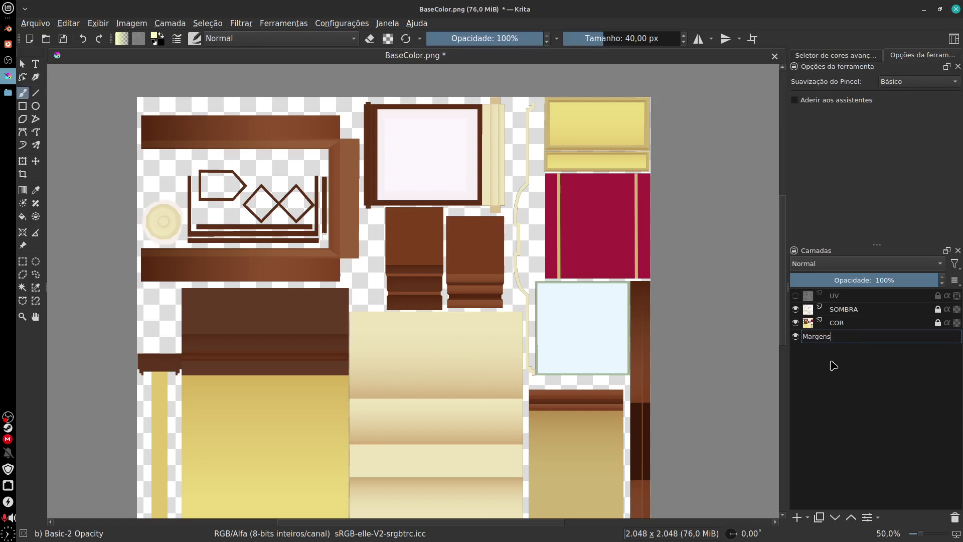
key(Return)
- Sample the cream wall color (RGB 238, 228, 187) and fill the entire Margens layer with it
scroll(510, 280, down, 5)
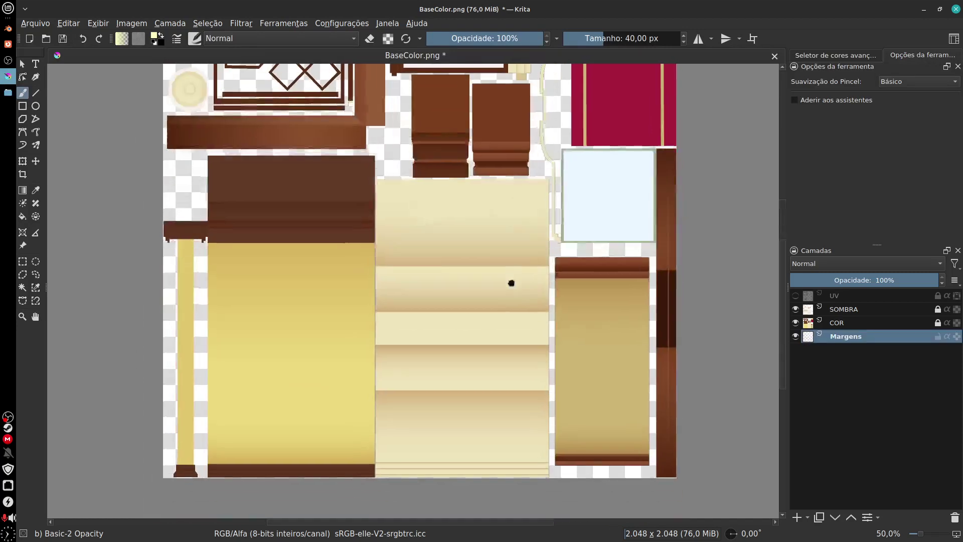
scroll(494, 295, down, 1)
scroll(524, 368, up, 2)
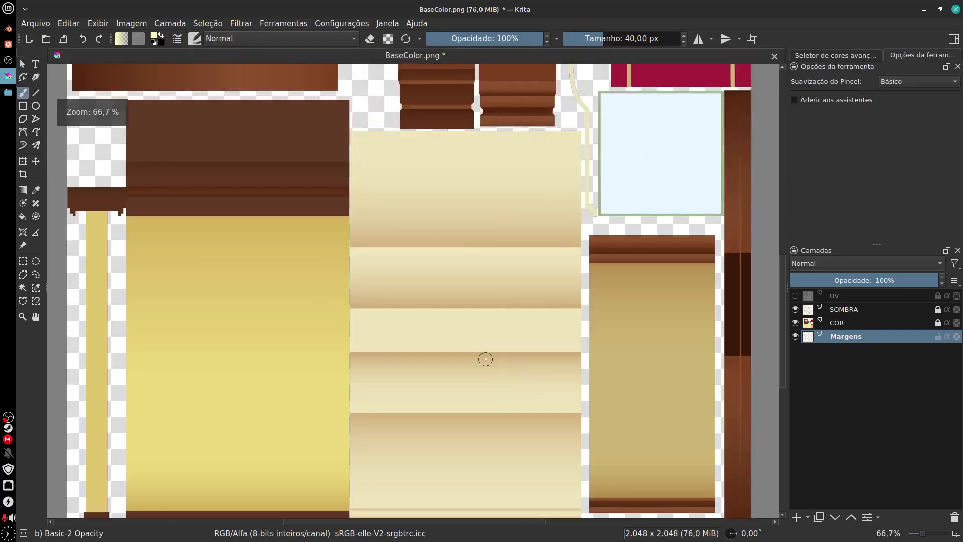
scroll(486, 360, up, 1)
scroll(484, 362, down, 1)
drag(542, 406, 559, 466)
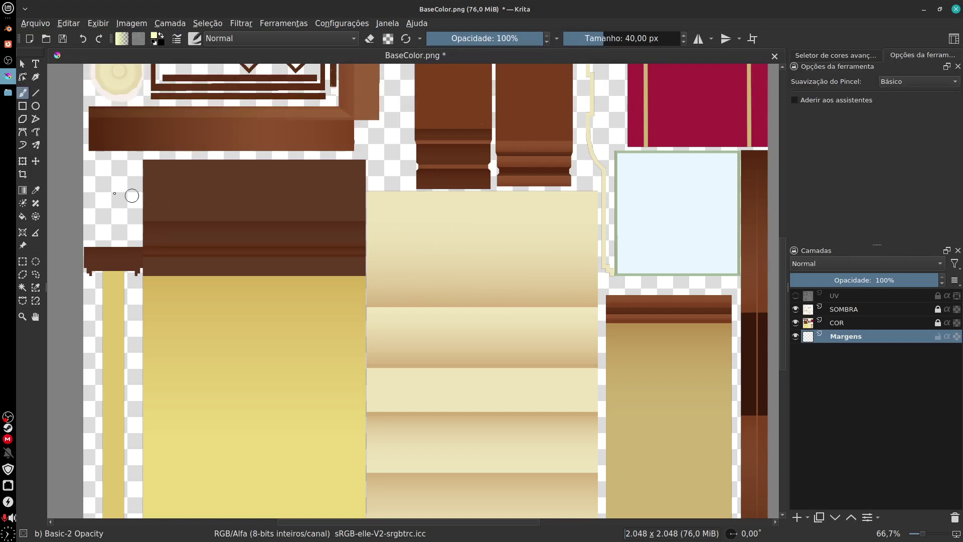
click(39, 191)
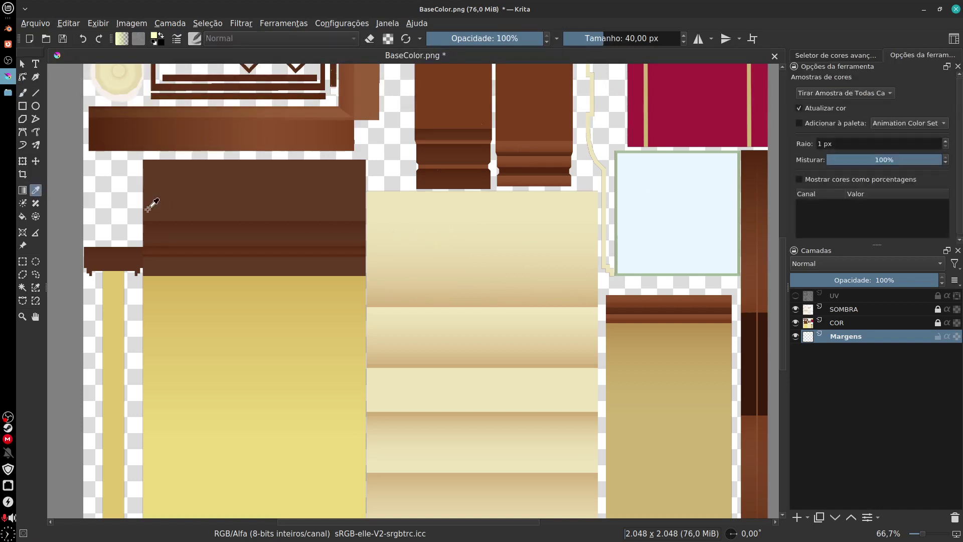
click(494, 213)
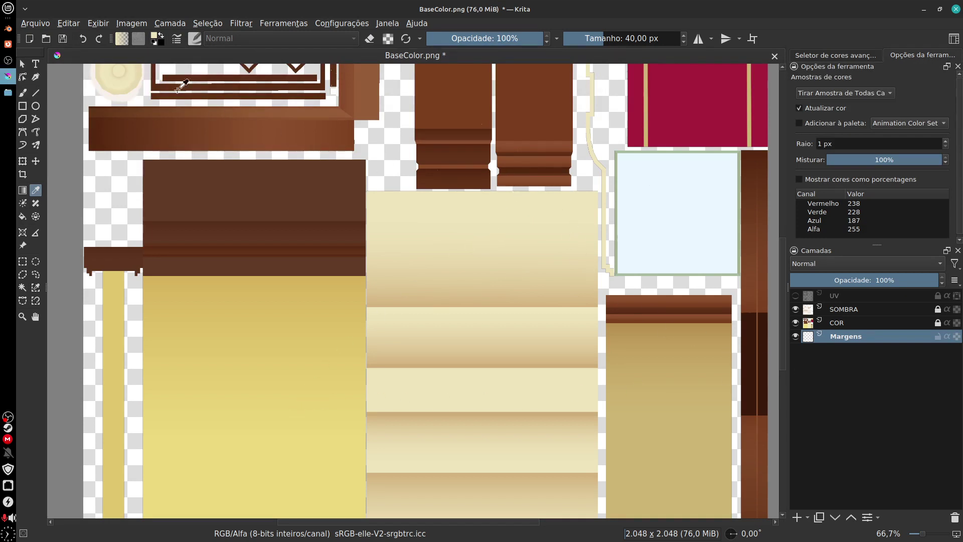
click(70, 23)
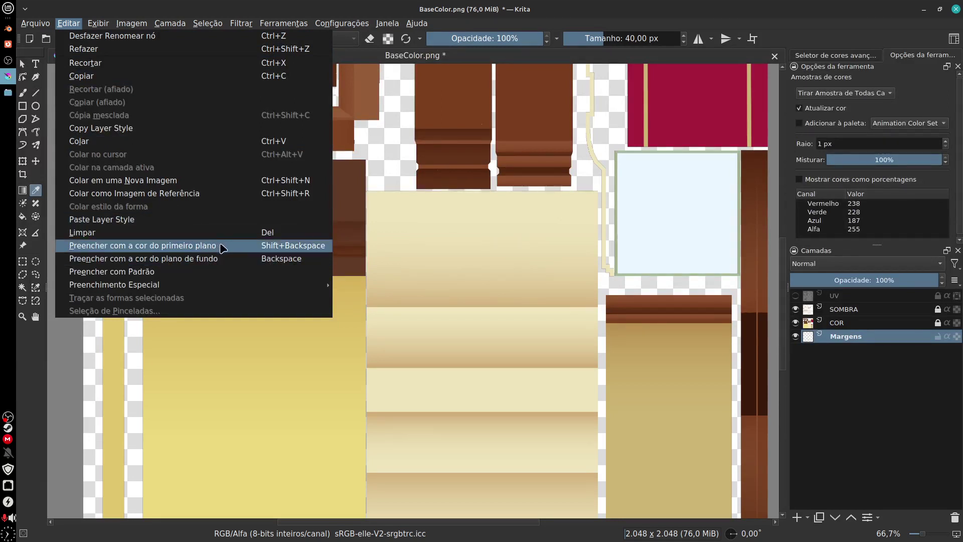
click(222, 248)
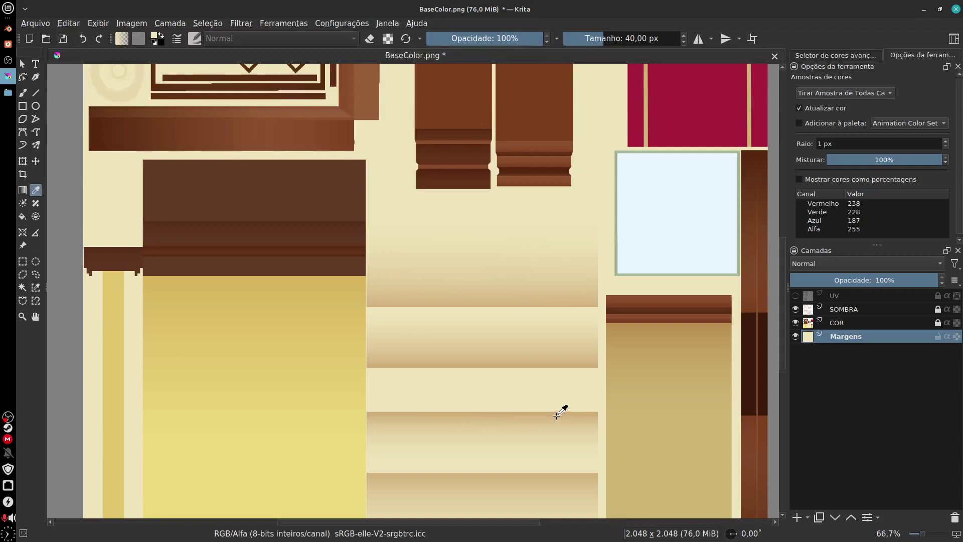
- Build one combined selection from overlapping rectangles around the brown wooden pieces, window frame and pillar bases in the atlas's upper-left area
drag(462, 409, 473, 442)
drag(543, 371, 403, 518)
drag(434, 462, 580, 391)
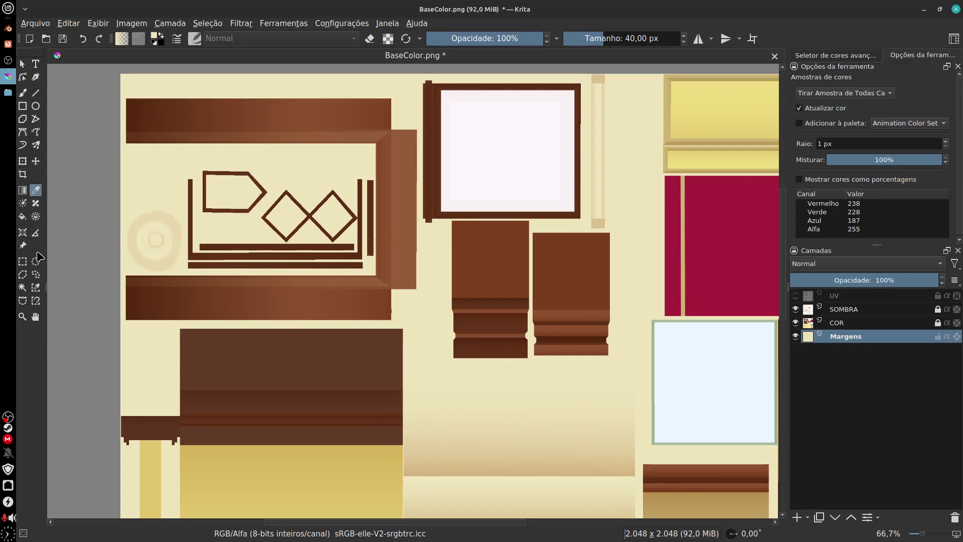
click(22, 262)
drag(126, 139, 417, 320)
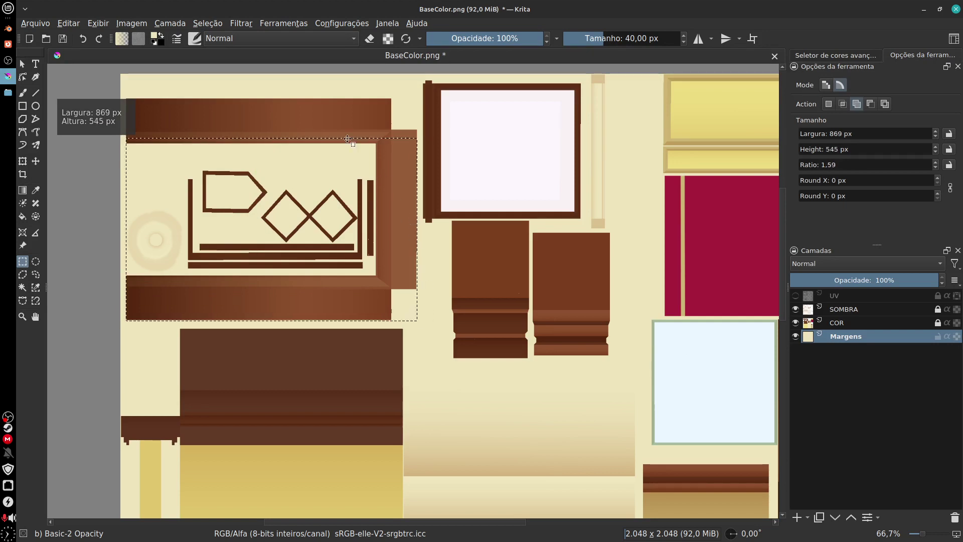
drag(121, 91, 420, 318)
drag(426, 321, 585, 440)
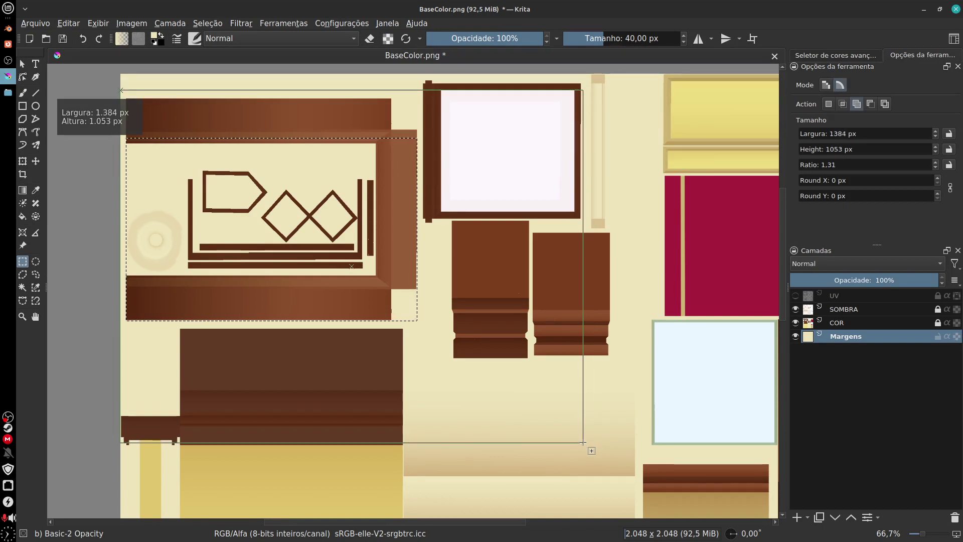
drag(582, 440, 582, 438)
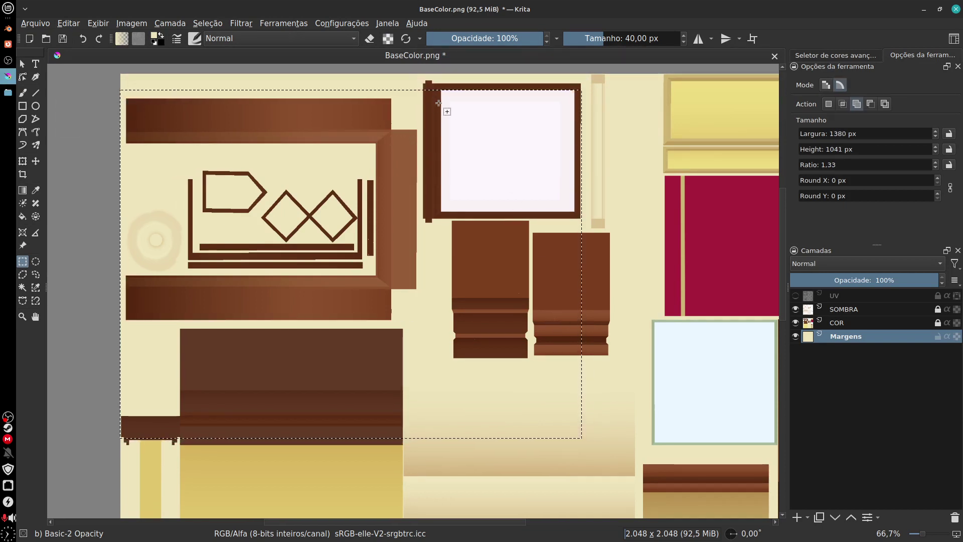
drag(416, 74, 589, 365)
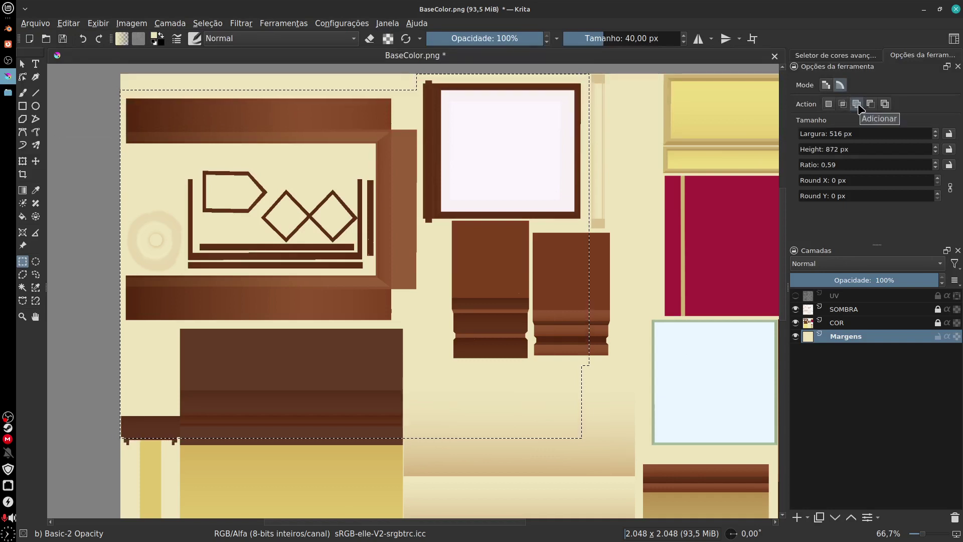
drag(441, 230, 621, 368)
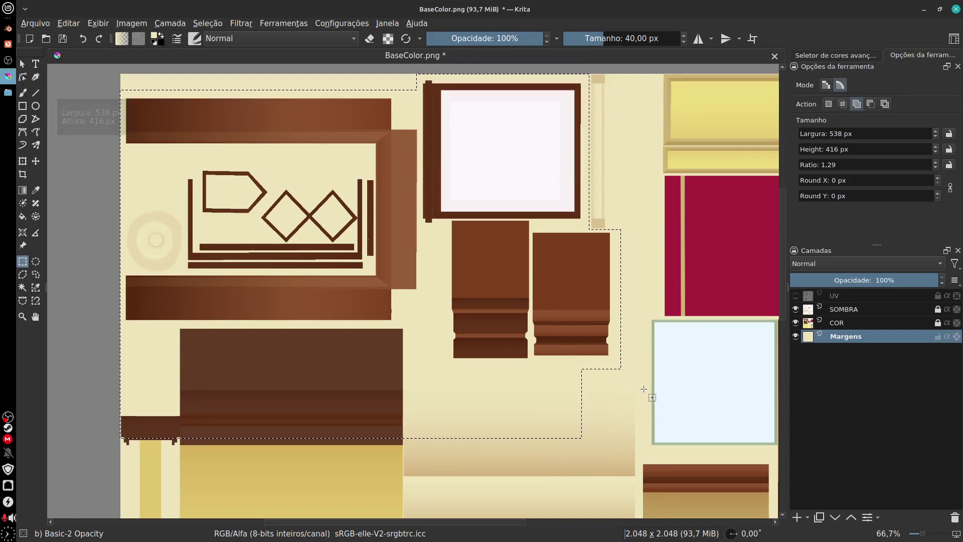
- Fill the selected area of Margens with brown (RGB 136, 78, 43) sampled from the upper wooden beam, and clear the selection
click(36, 191)
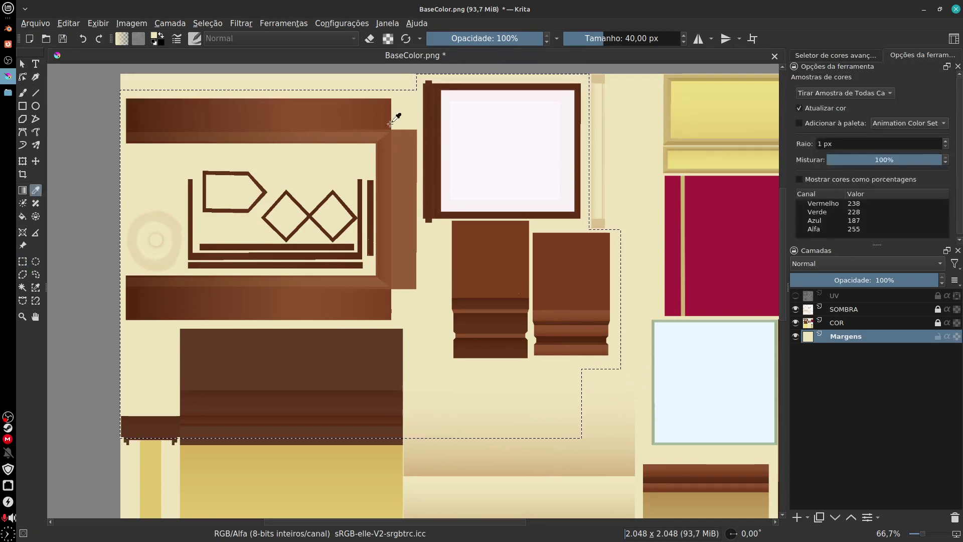
click(275, 102)
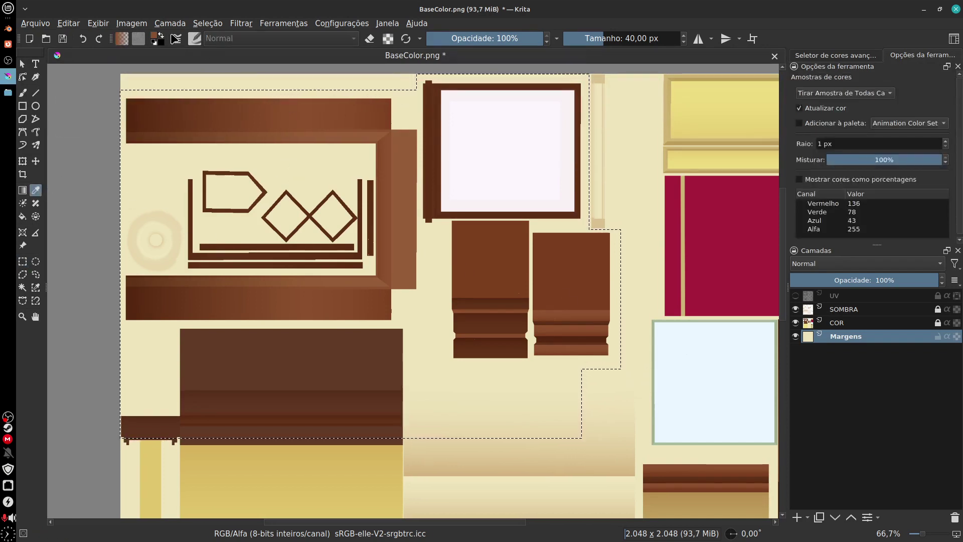
click(142, 28)
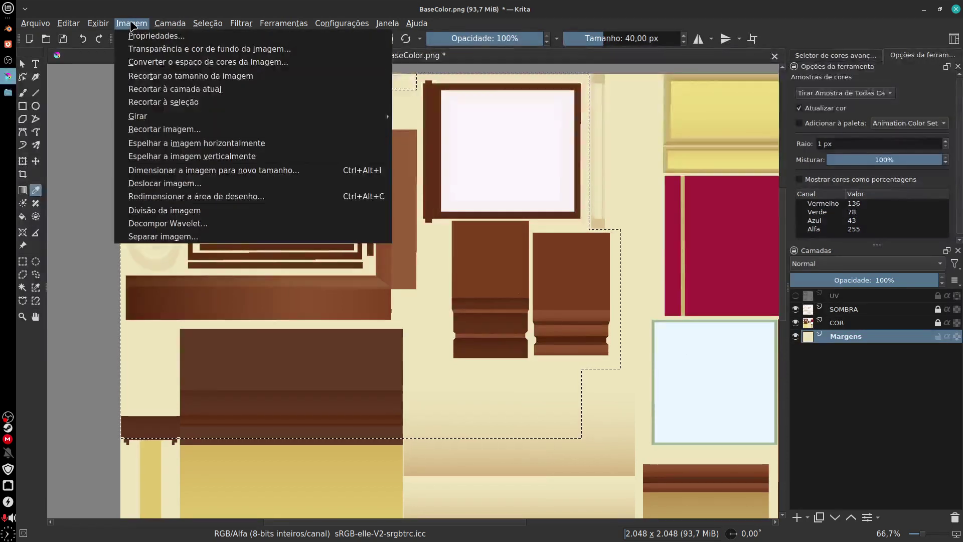
mouse_move(71, 29)
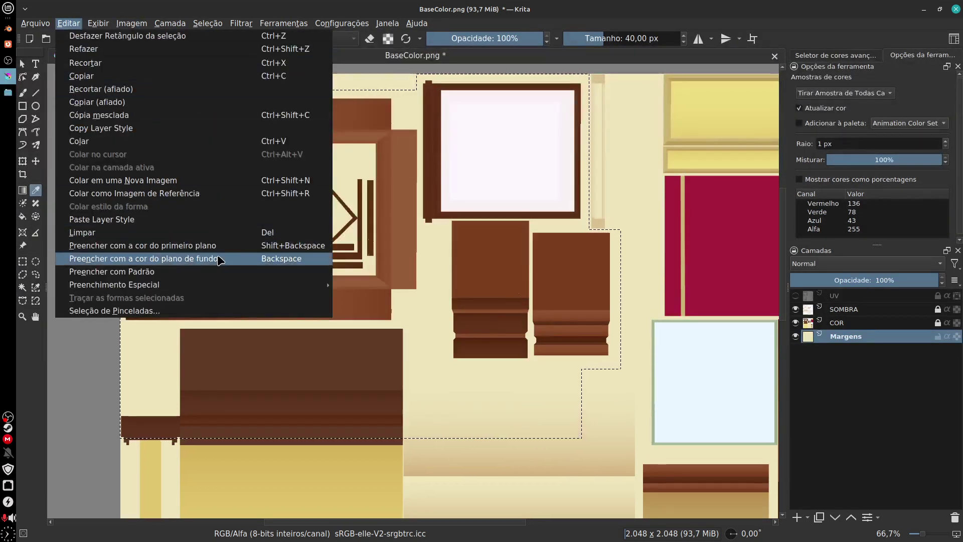
click(218, 248)
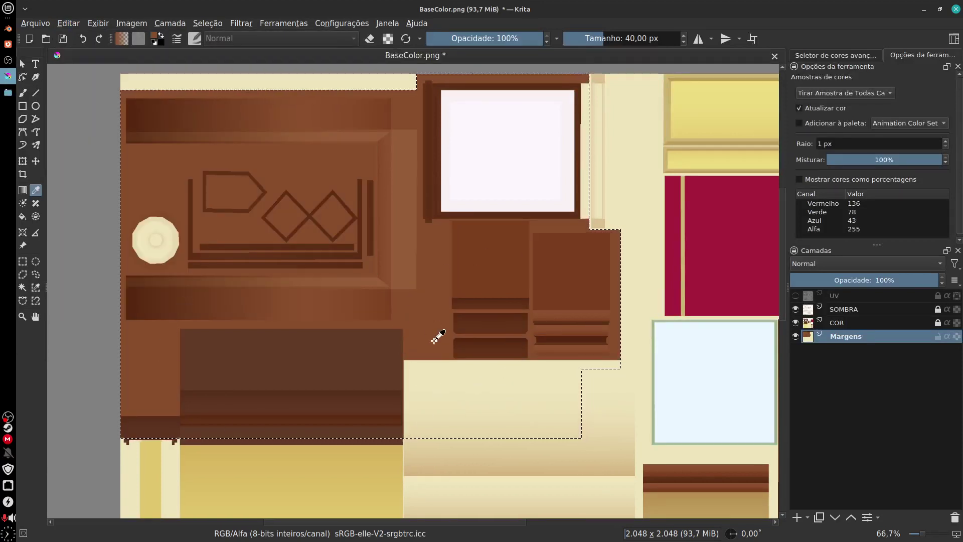
click(213, 24)
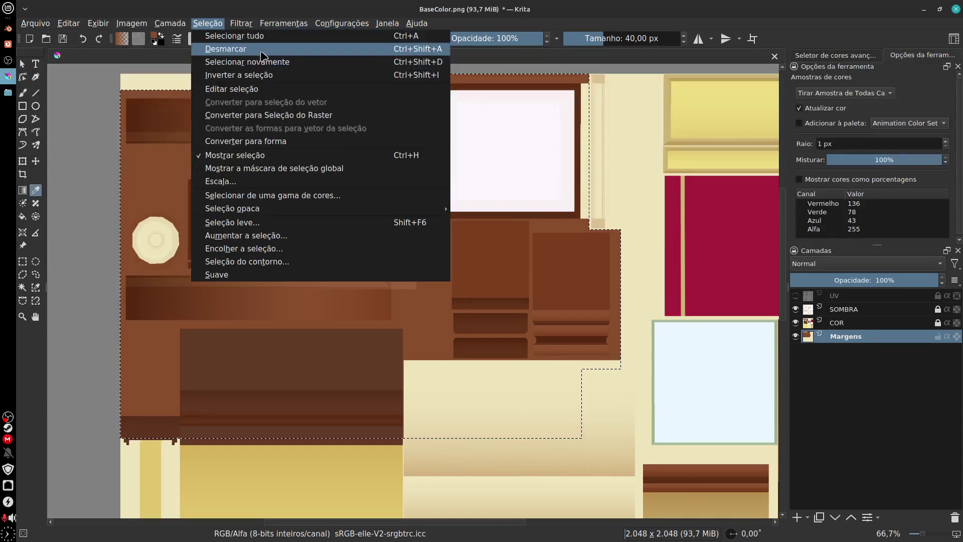
click(260, 49)
- Select a rectangle of about 457 × 427 px around the crimson panel at the atlas's right edge, extending slightly past its borders
drag(596, 403, 414, 414)
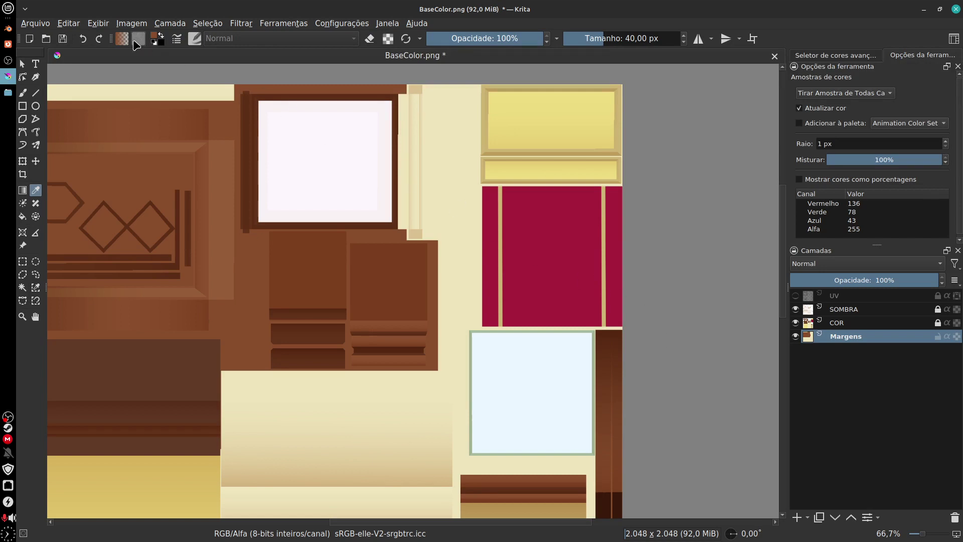
scroll(630, 354, right, 2)
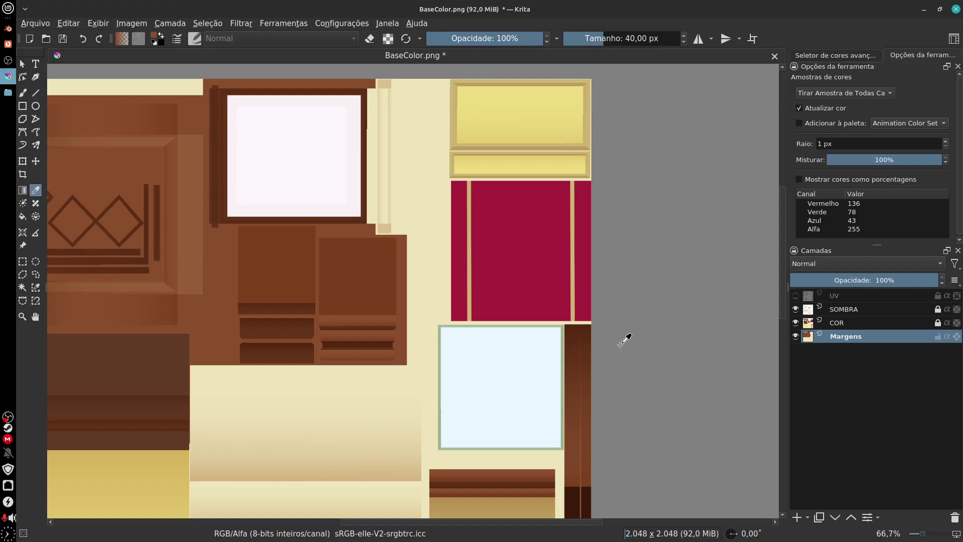
scroll(625, 337, down, 1)
scroll(626, 337, right, 1)
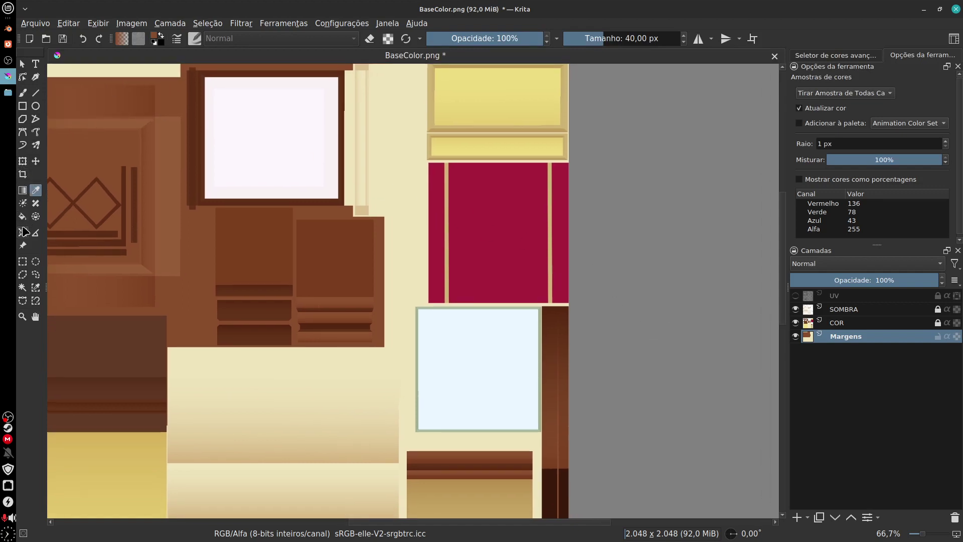
click(22, 261)
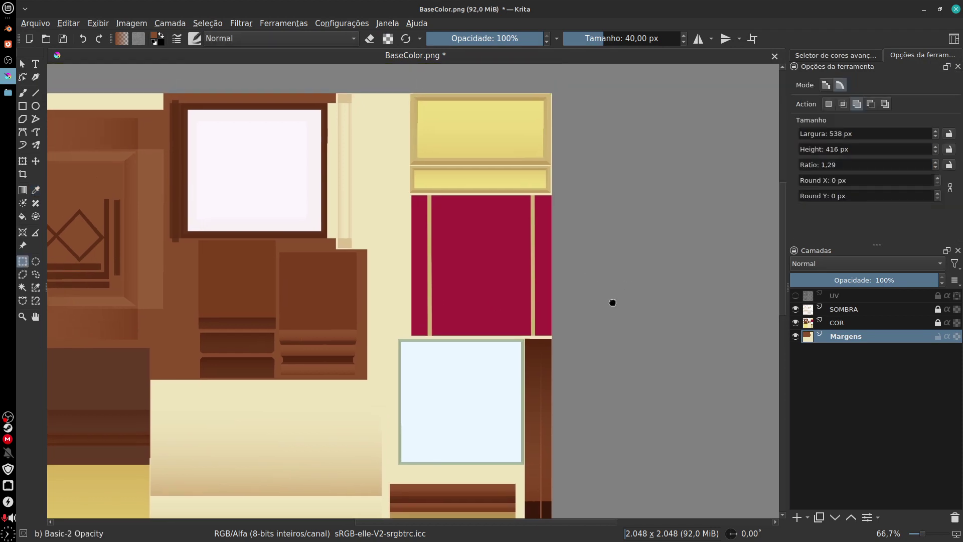
scroll(609, 291, up, 2)
scroll(588, 267, up, 1)
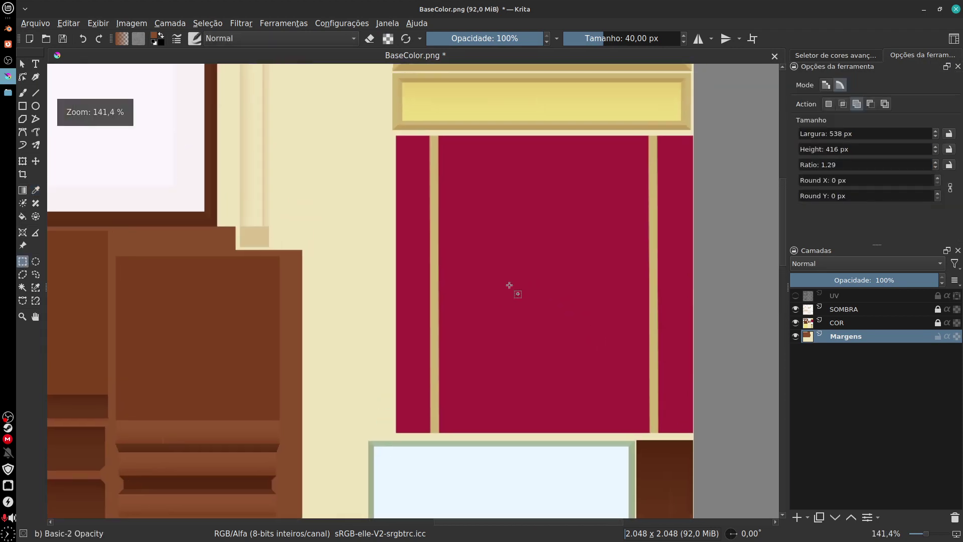
drag(376, 133, 700, 436)
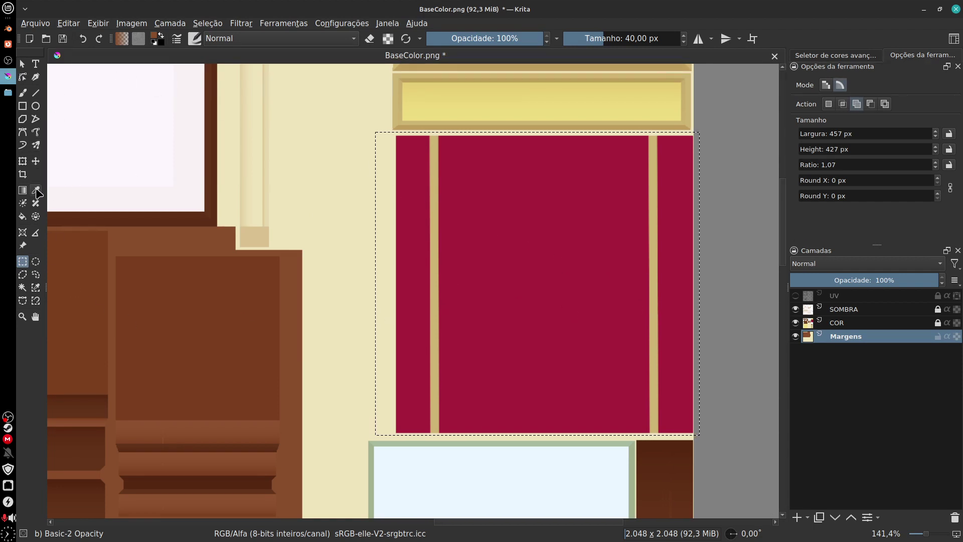
- Sample the panel's crimson (RGB 167, 31, 60) and fill the selected area of Margens with it
click(35, 190)
click(512, 272)
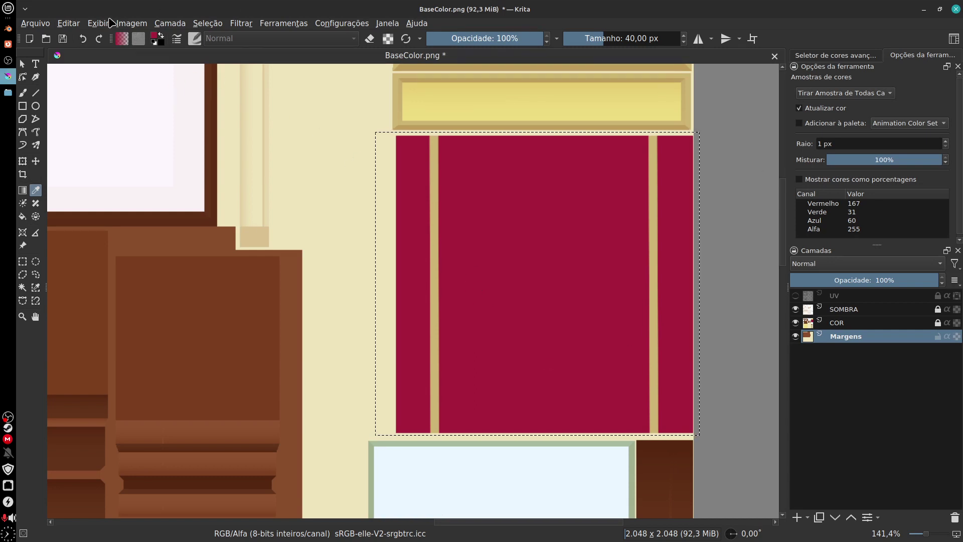
click(69, 24)
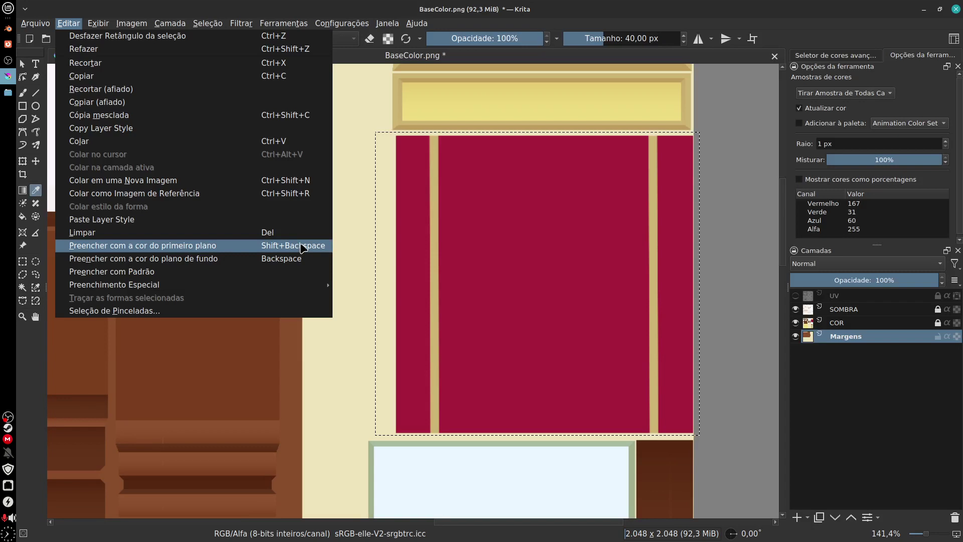
click(302, 245)
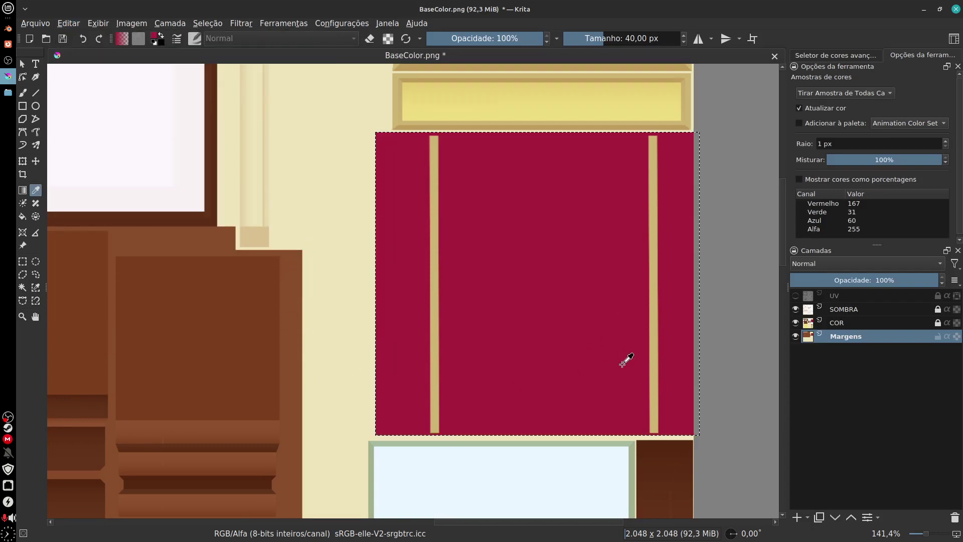
- Clear the selection and select a rectangle of about 387 × 386 px around the green-framed pale blue window below the crimson panel
click(207, 24)
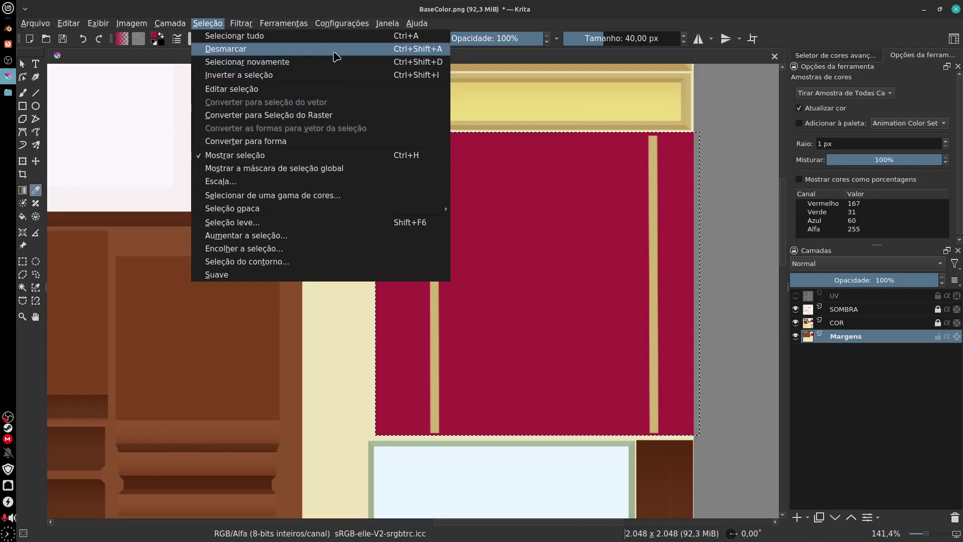
click(339, 56)
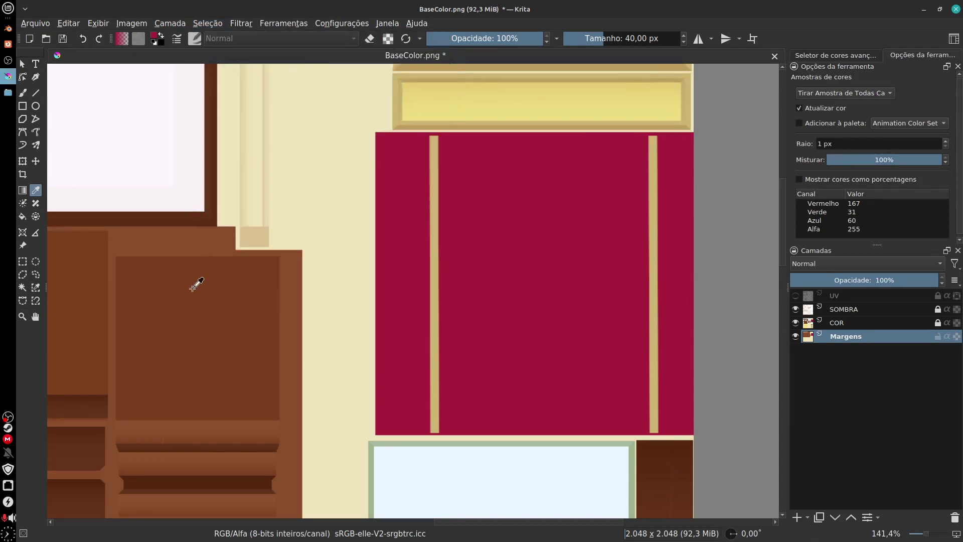
drag(721, 437, 672, 497)
drag(682, 375, 698, 192)
drag(694, 393, 718, 237)
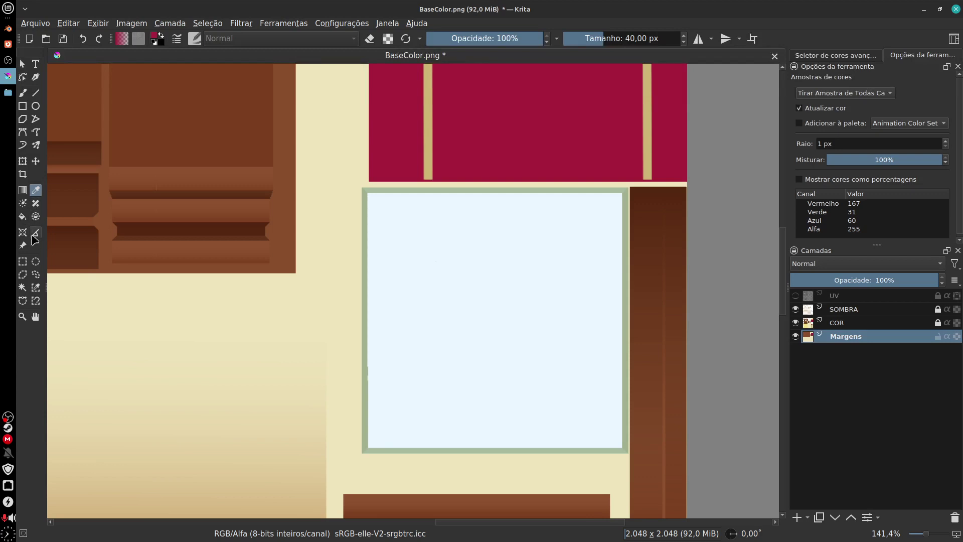
click(22, 261)
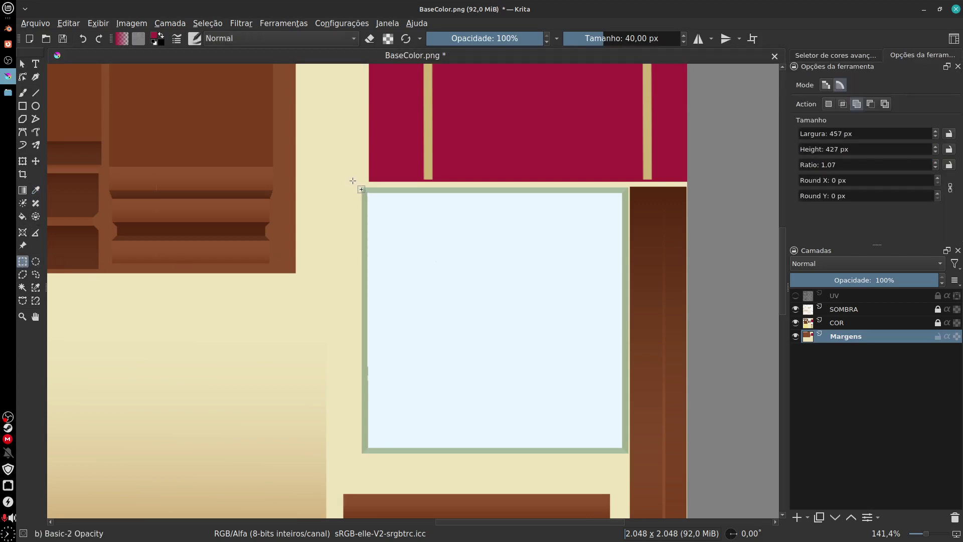
drag(353, 180, 630, 457)
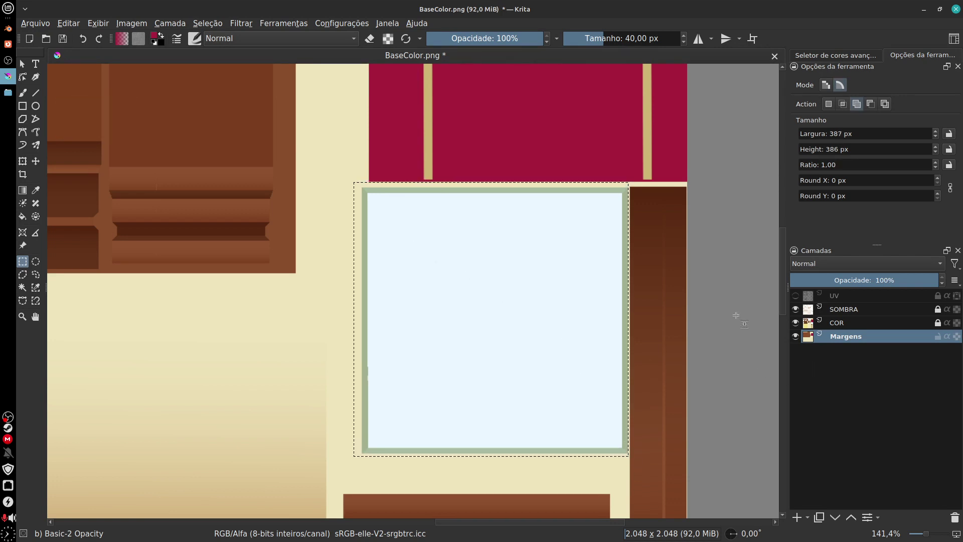
- Fill the selected area of Margens with green (RGB 166, 187, 159) sampled from the window frame, and clear the selection
click(35, 190)
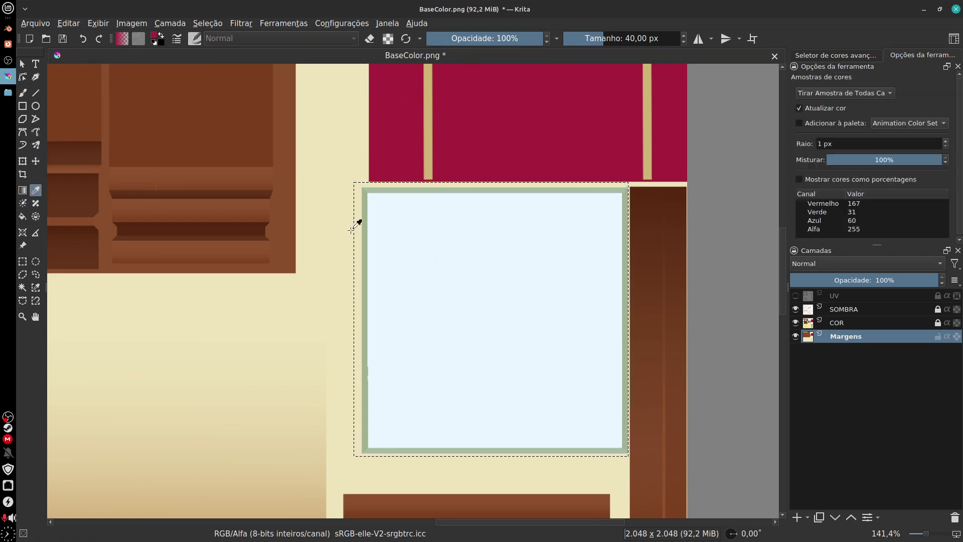
click(371, 188)
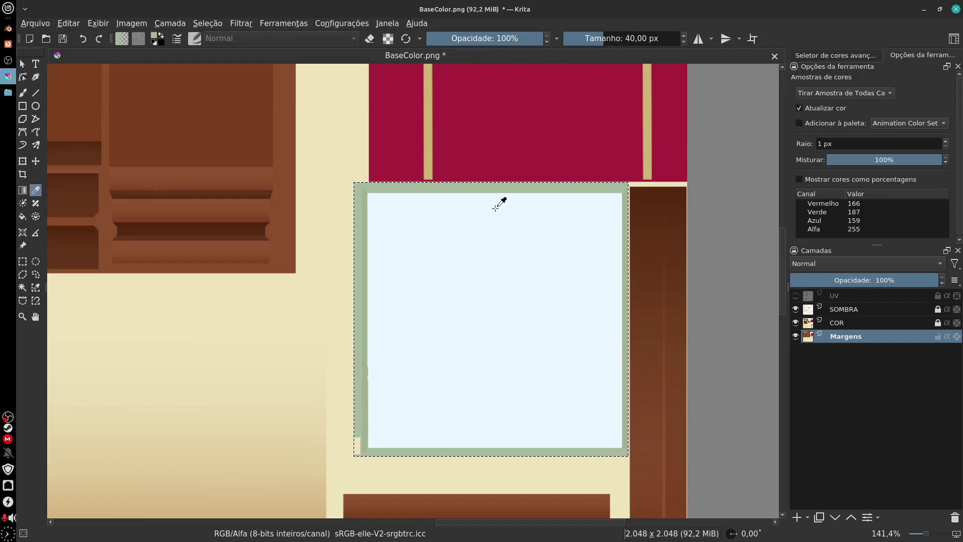
click(98, 24)
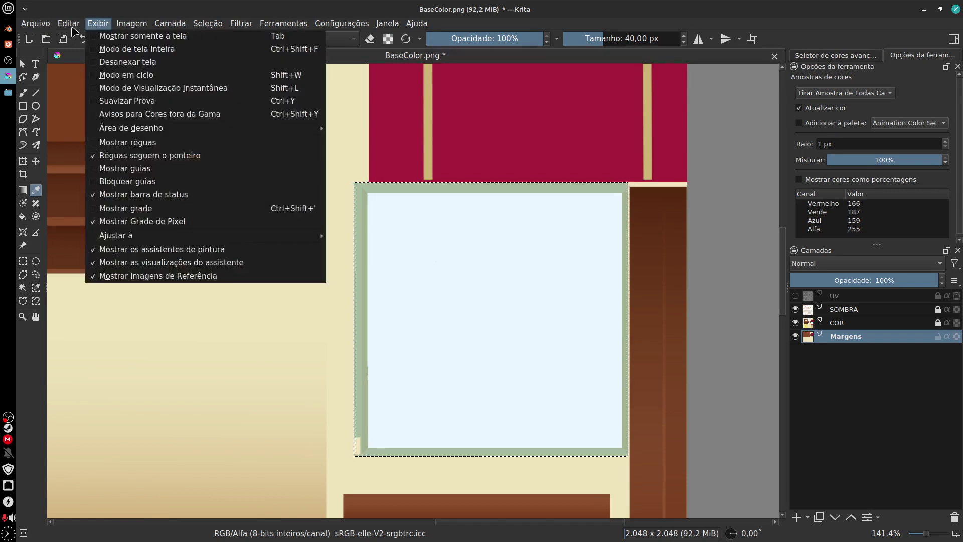
mouse_move(68, 23)
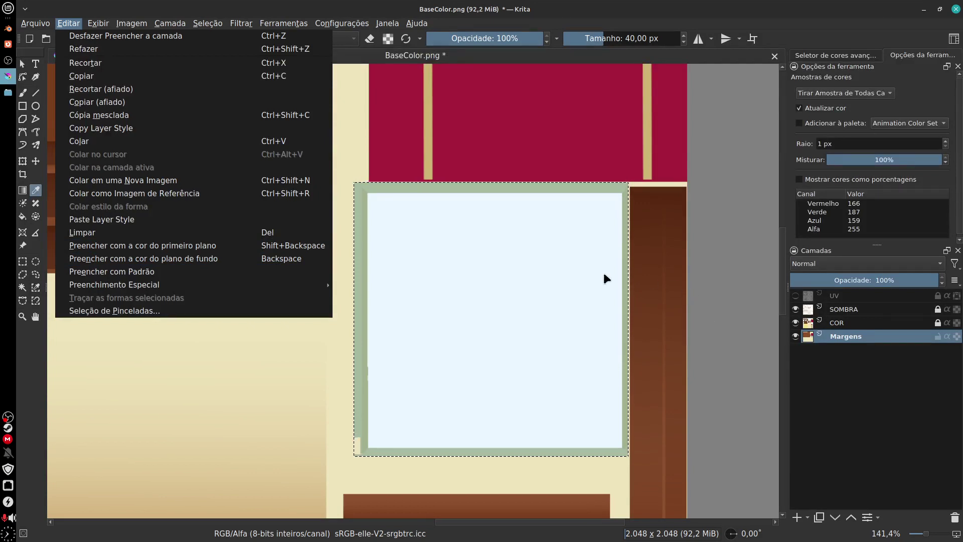
click(704, 300)
drag(716, 297, 700, 333)
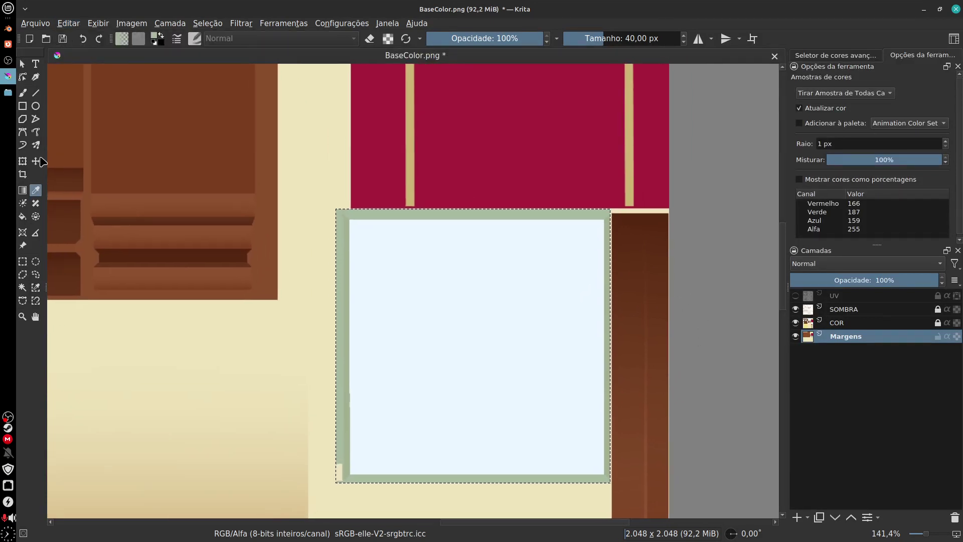
click(206, 24)
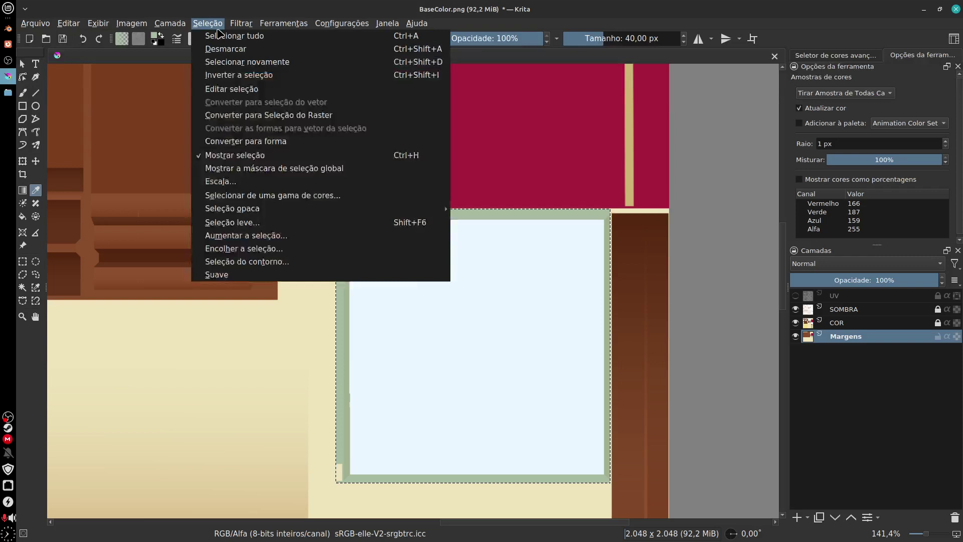
click(292, 50)
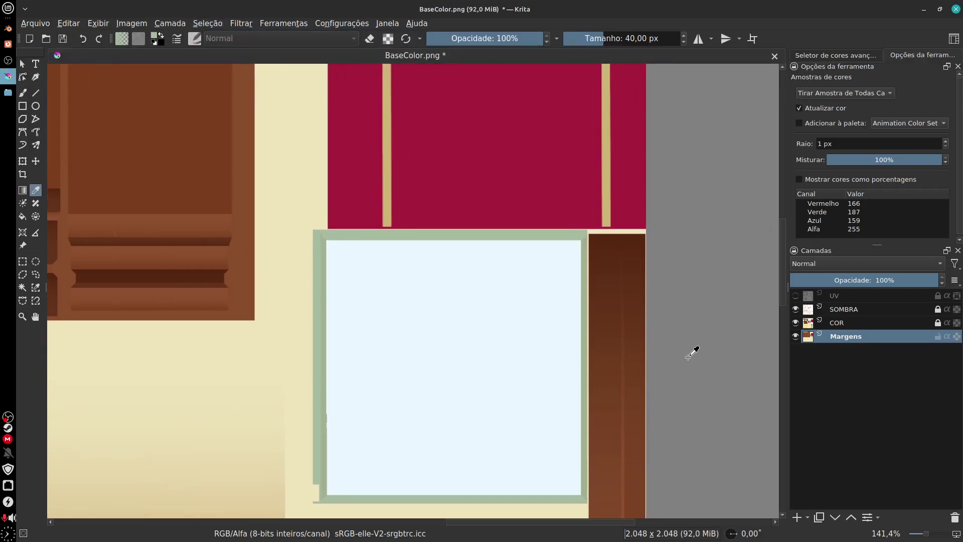
- Select the round cream rosette with two overlapping ellipses of about 159 × 151 px and 146 × 154 px, extending slightly past its edge
key(minus)
key(minus)
key(minus)
key(minus)
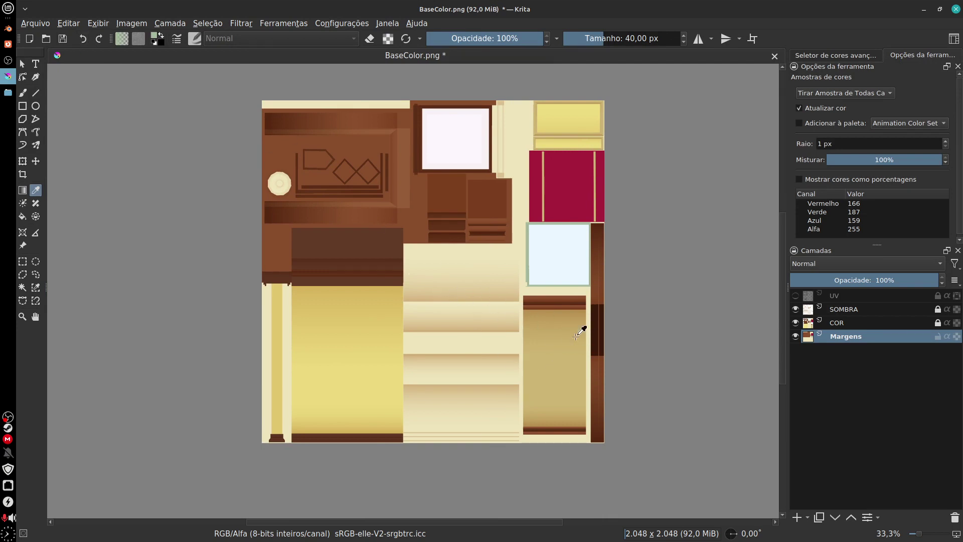
drag(451, 291, 523, 321)
key(plus)
key(plus)
key(plus)
drag(329, 167, 535, 367)
key(plus)
key(plus)
key(plus)
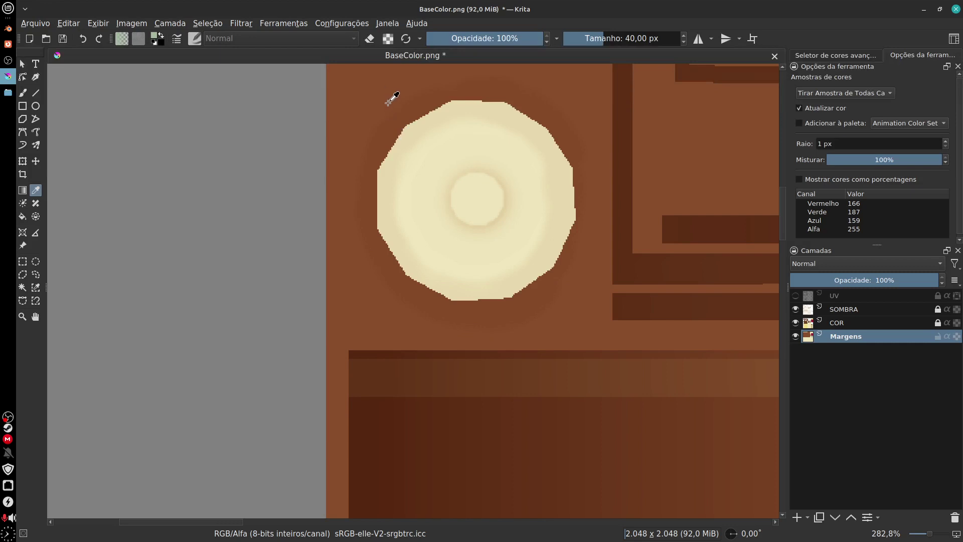
click(36, 261)
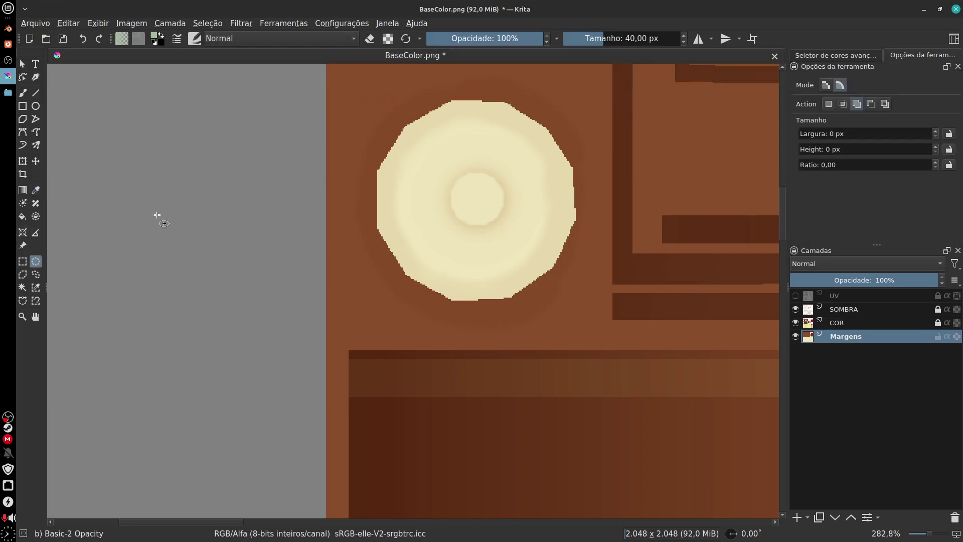
drag(363, 100, 589, 314)
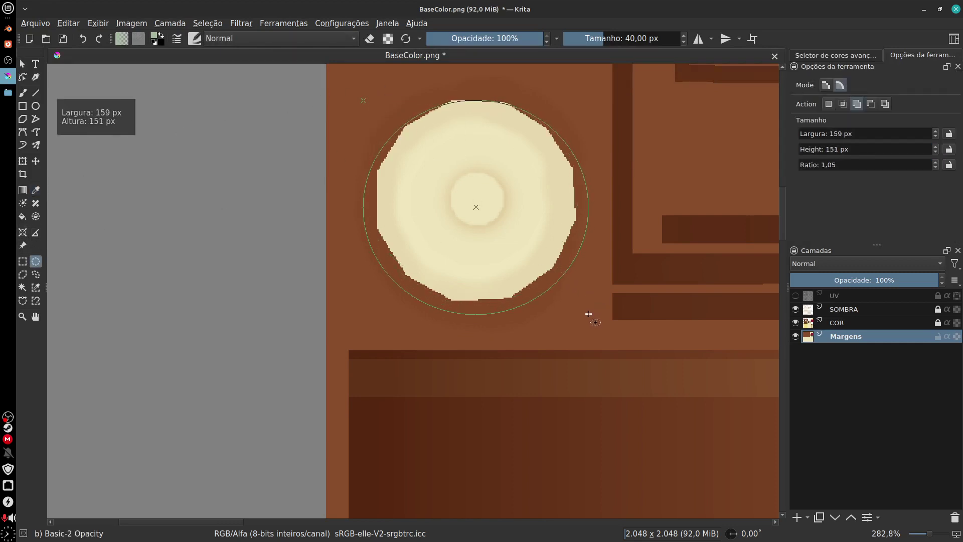
drag(372, 90, 577, 302)
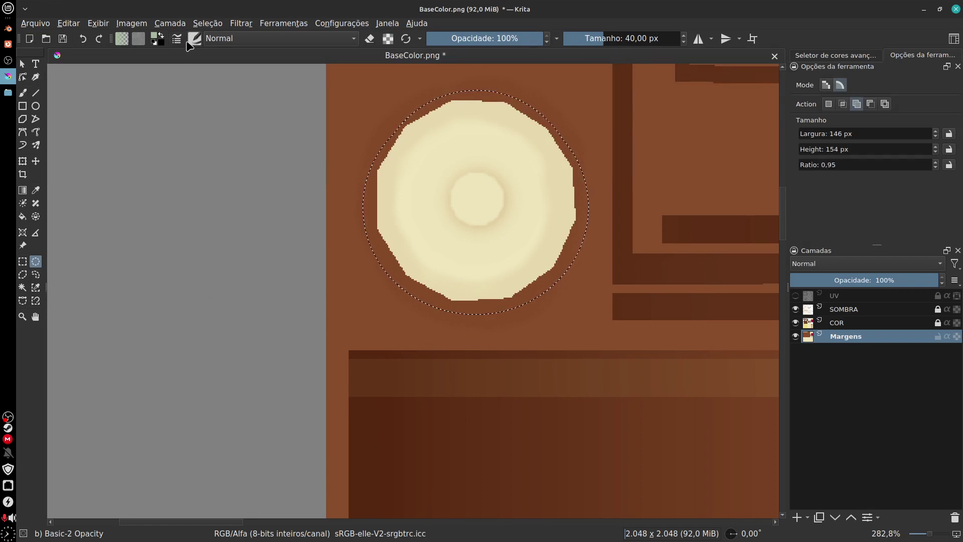
- Fill the selected area of Margens with cream (RGB 232, 217, 174) sampled from the rosette's rim, and clear the selection
click(36, 190)
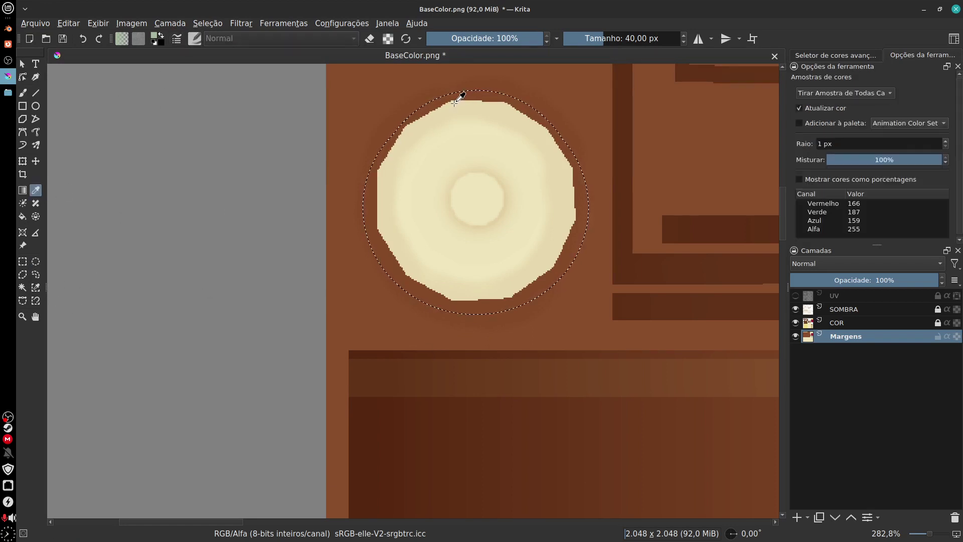
click(455, 103)
click(68, 24)
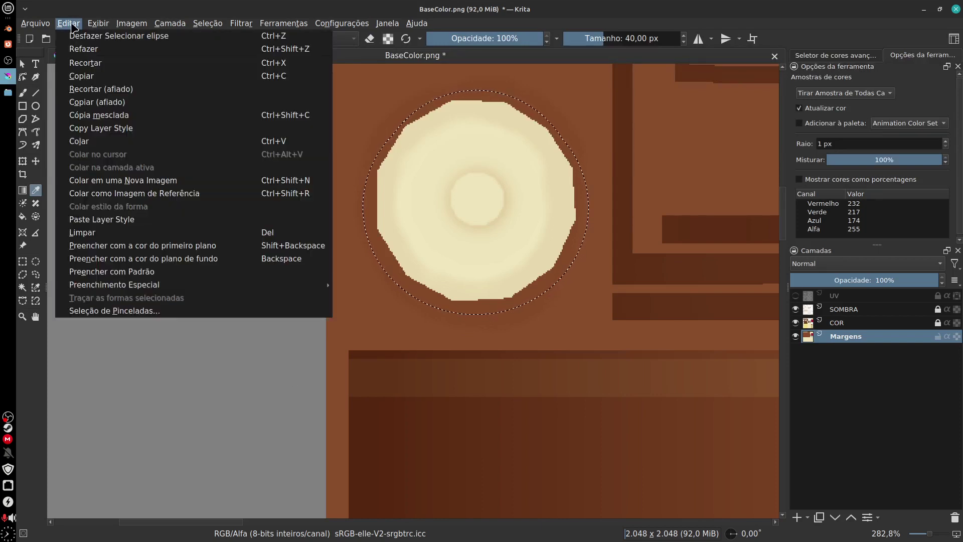
click(212, 247)
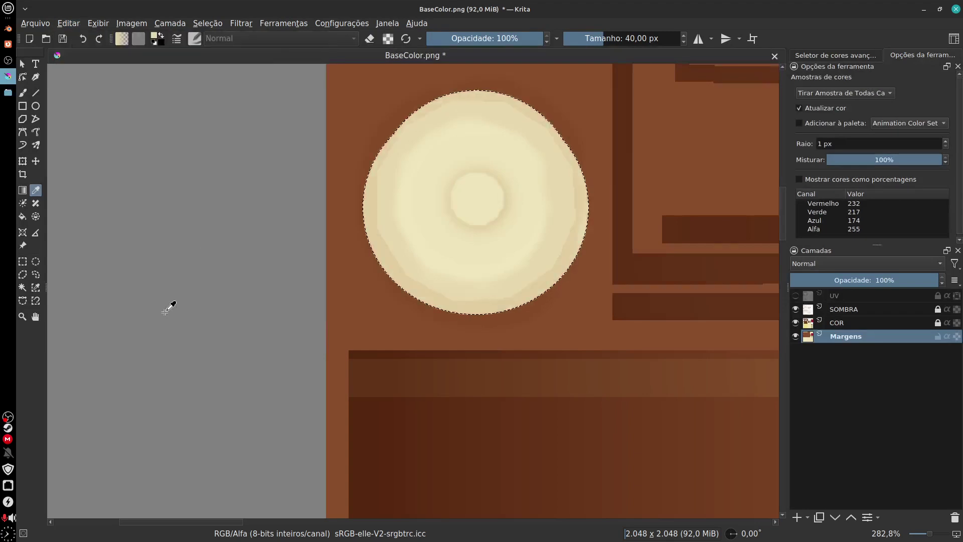
click(207, 24)
click(220, 47)
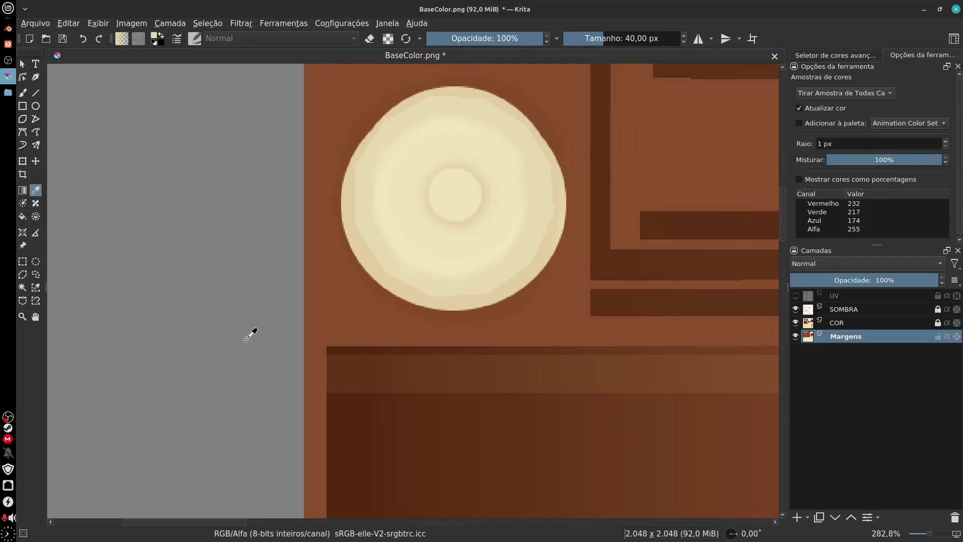
- Save the layered file as a Krita document named AtlasMansion.kra in the JD_PinturaTextura folder
click(47, 24)
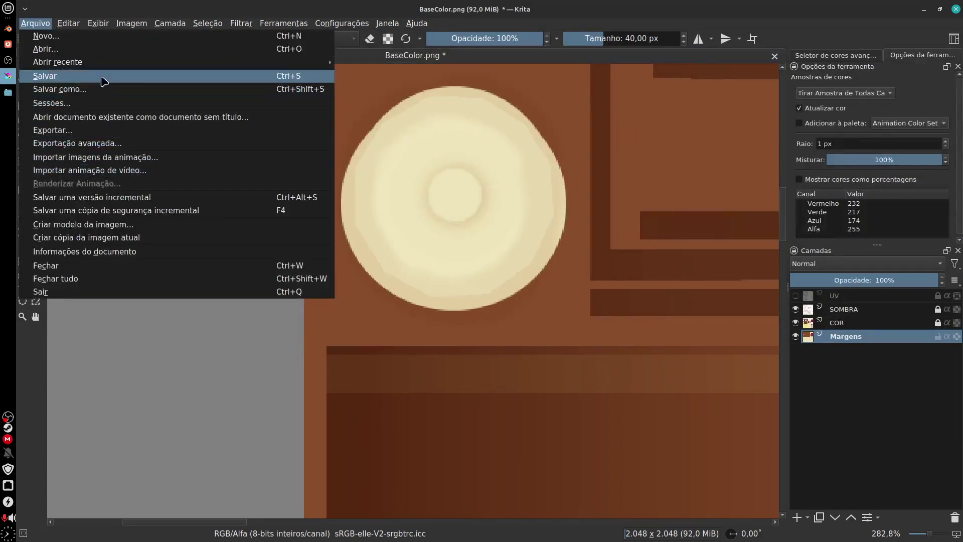
click(95, 89)
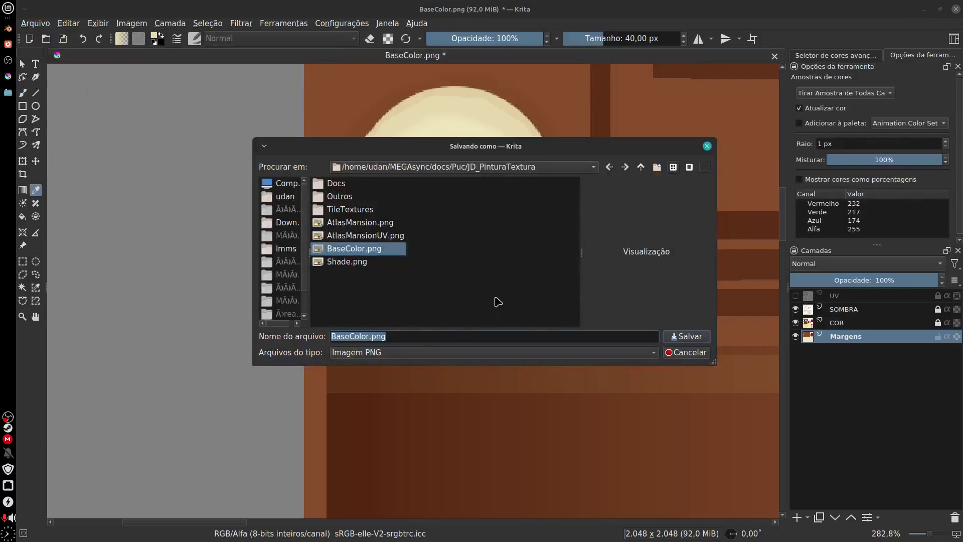
drag(393, 336, 330, 337)
click(486, 353)
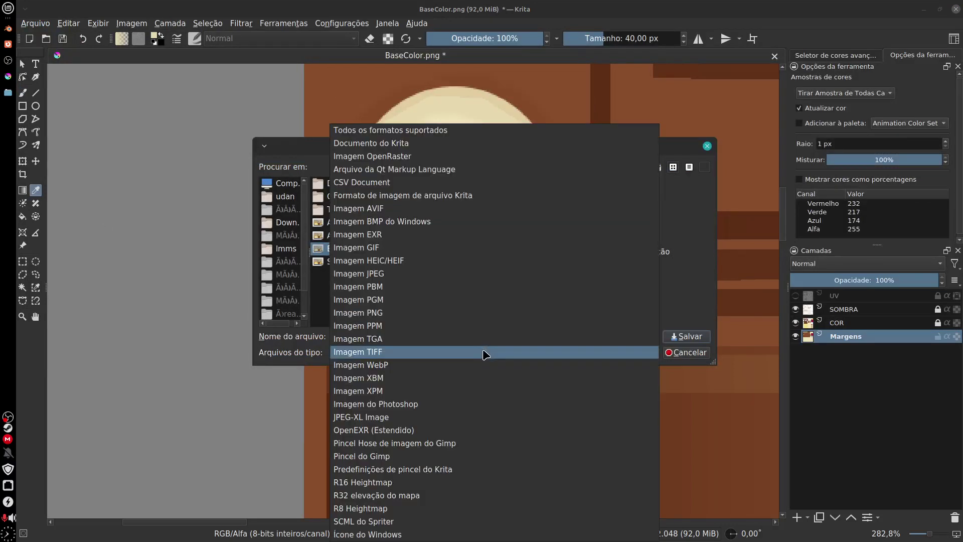
click(440, 145)
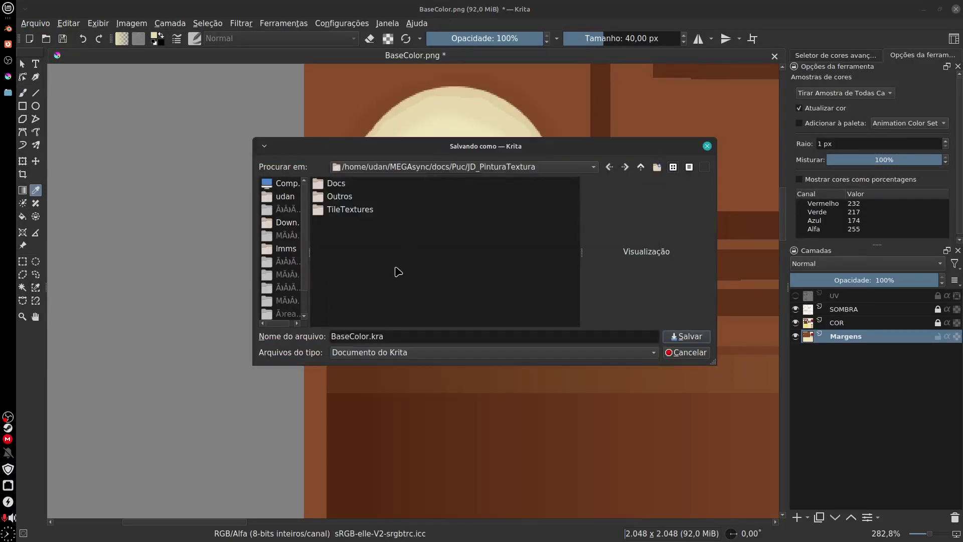
drag(369, 337, 309, 369)
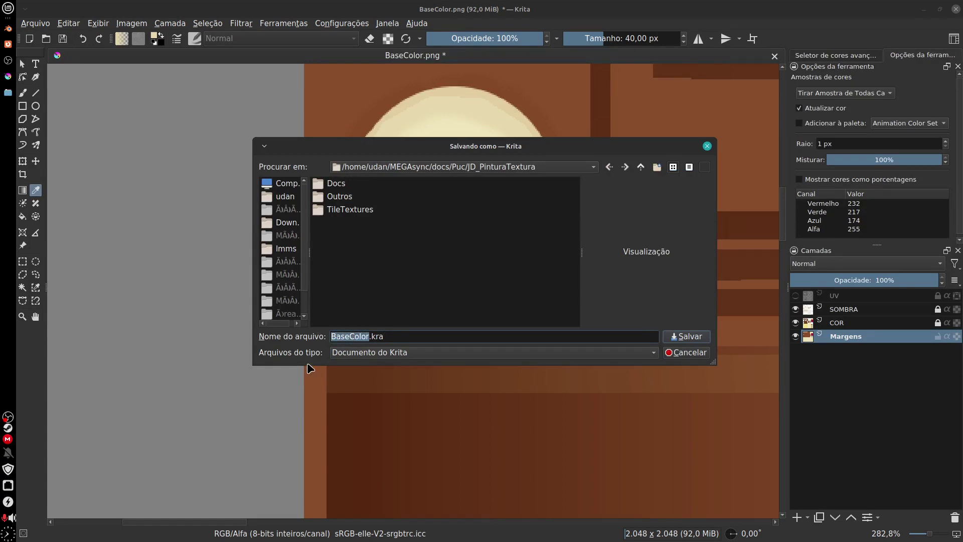
text(A)
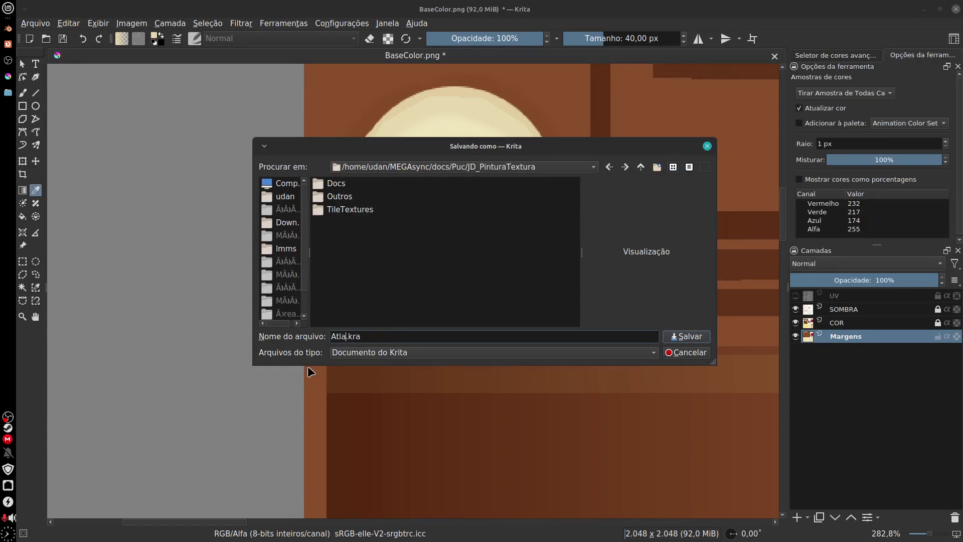
text(tlasMansion)
click(686, 336)
- Export the atlas as a PNG image named AtlasMansionMerge.png in the JD_PinturaTextura folder, with compression 3 and the alpha channel stored
click(44, 24)
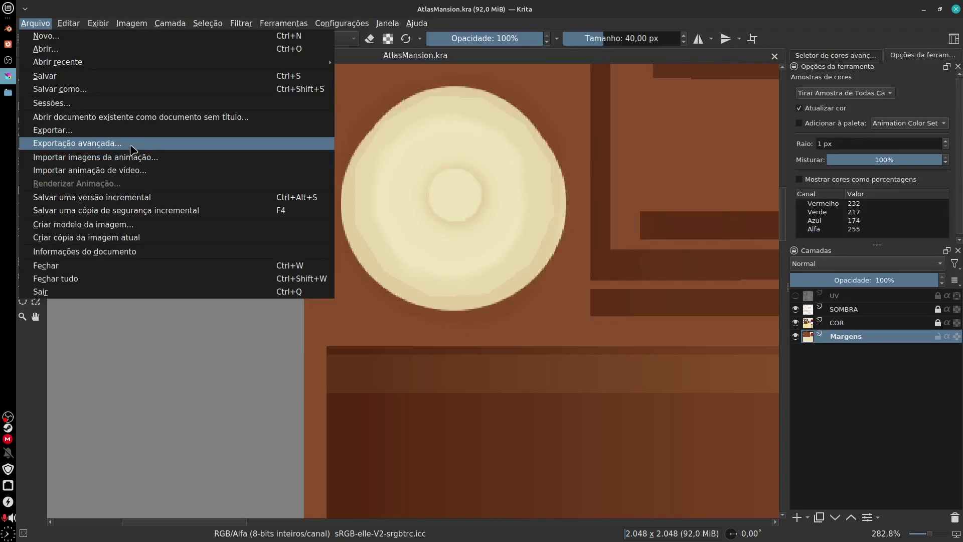
click(132, 130)
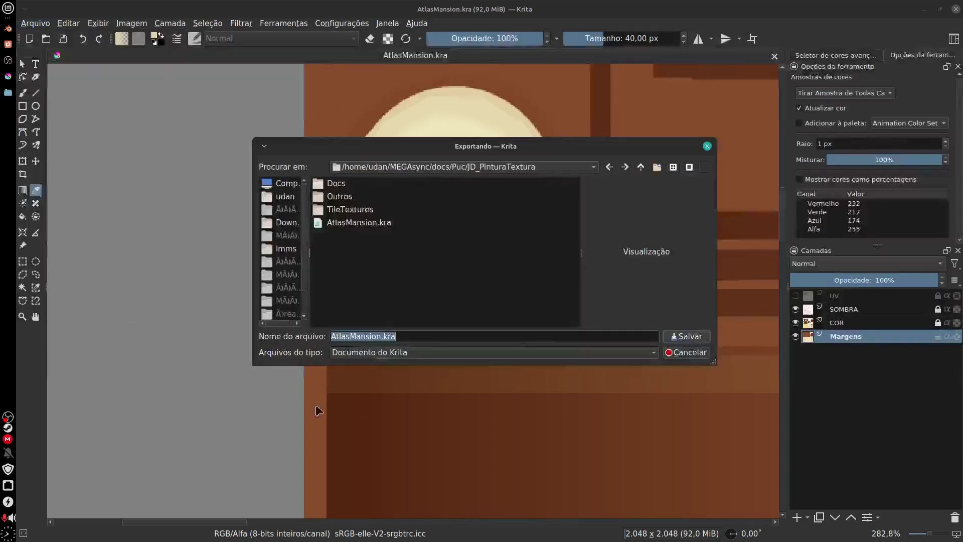
click(460, 351)
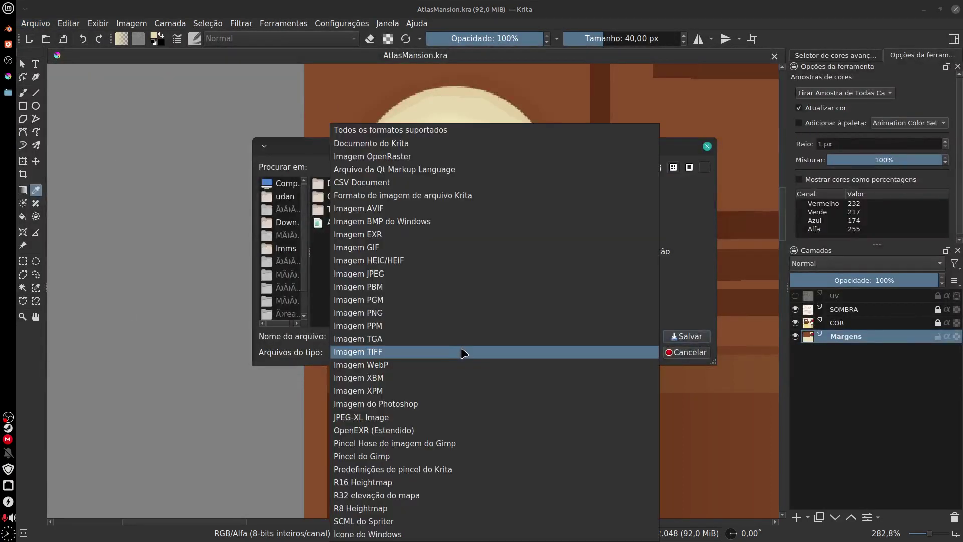
click(413, 314)
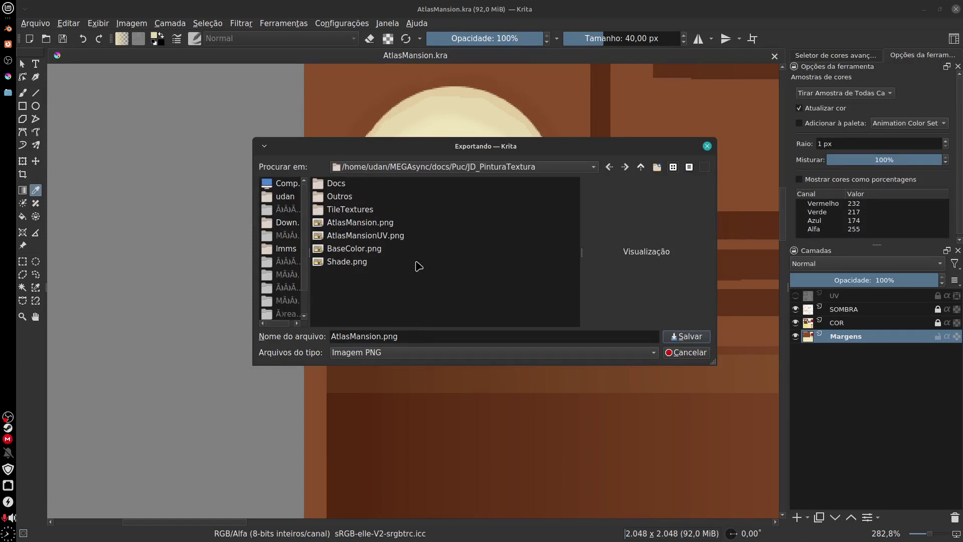
click(384, 224)
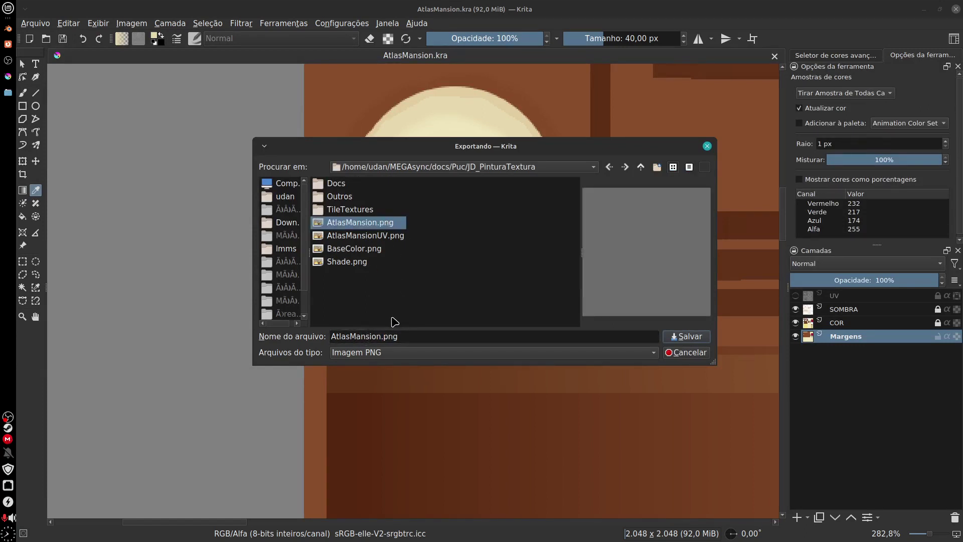
click(381, 336)
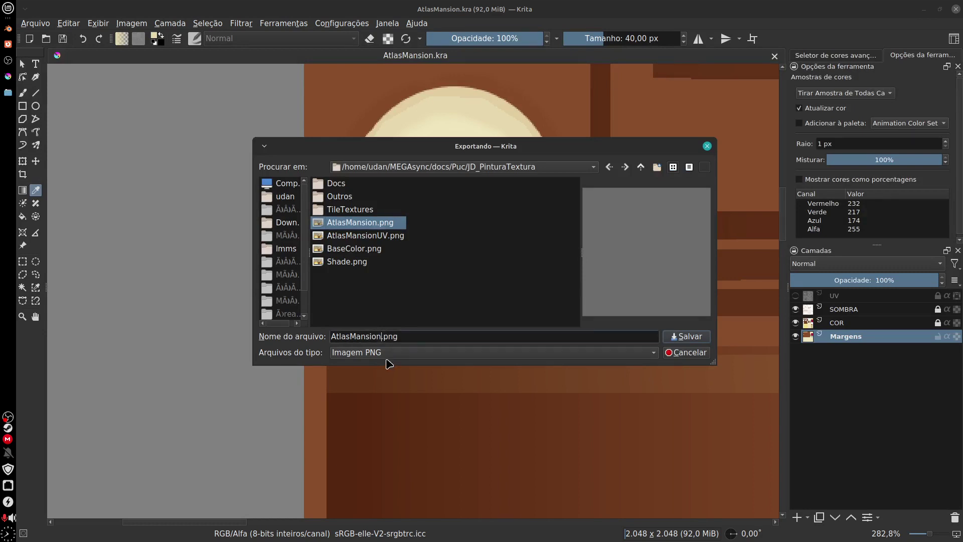
text(Fi)
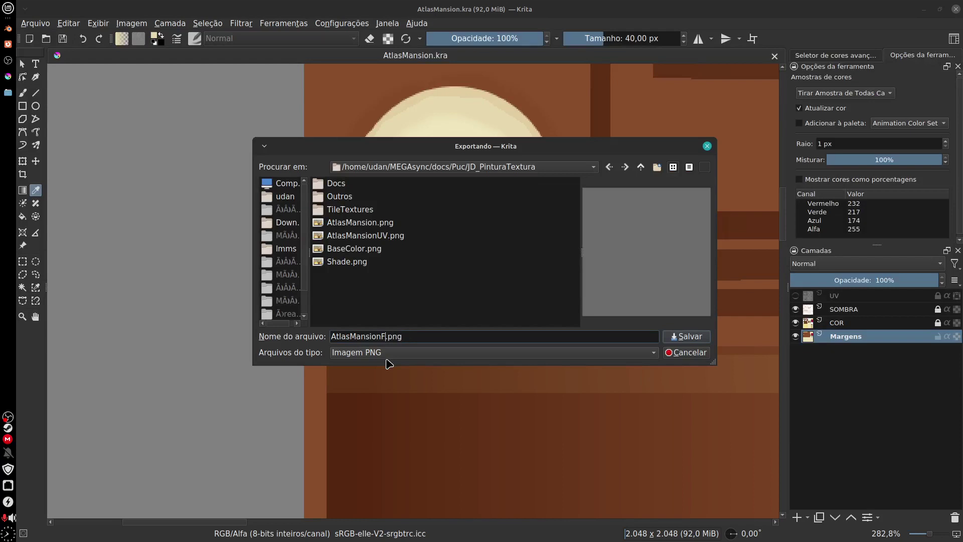
key(BackSpace)
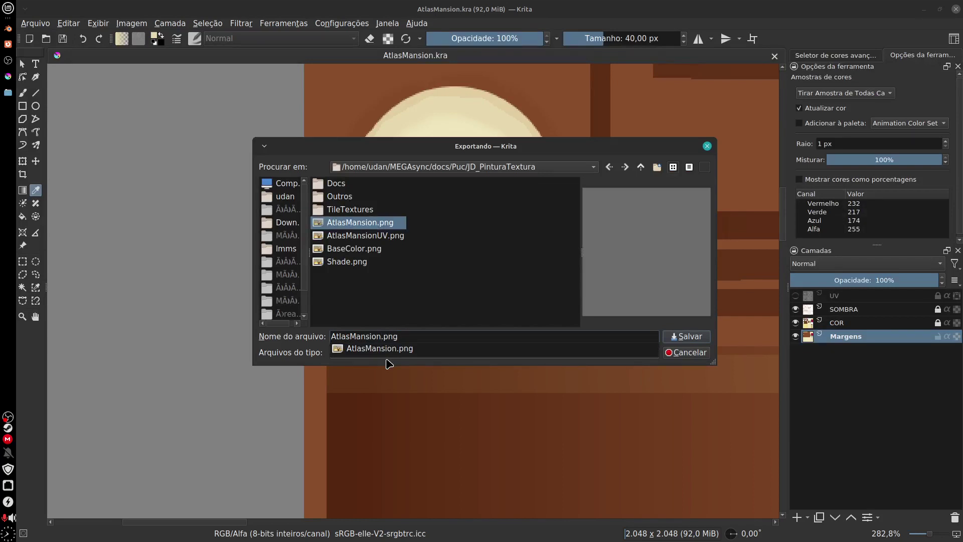
text(Merge)
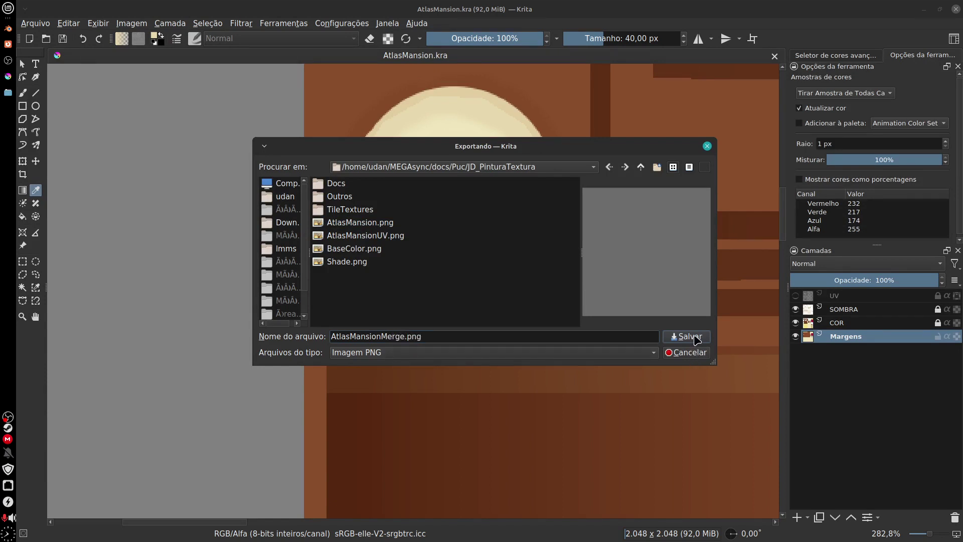
click(687, 336)
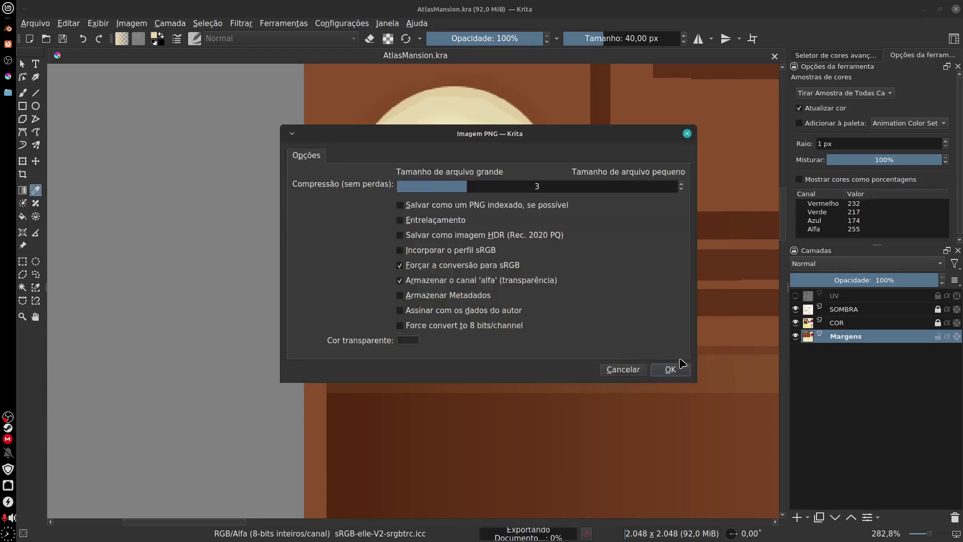
click(671, 370)
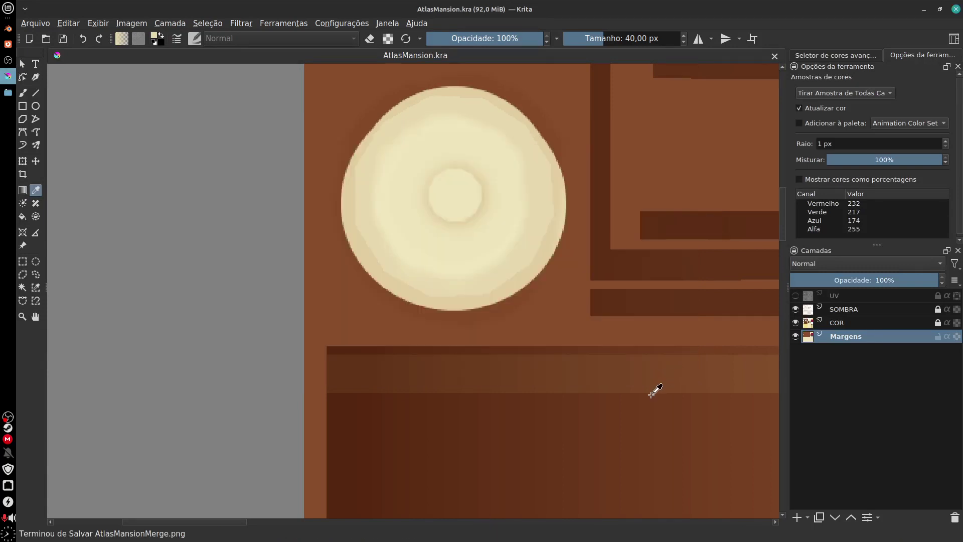
- Examine the whole atlas with its filled margins at 25% zoom
key(minus)
key(minus)
key(minus)
key(minus)
key(minus)
key(minus)
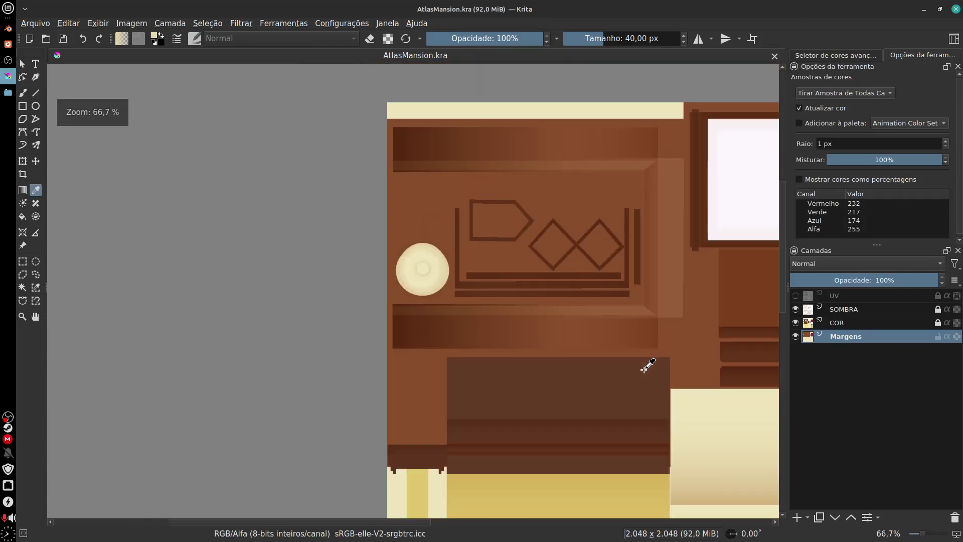
key(minus)
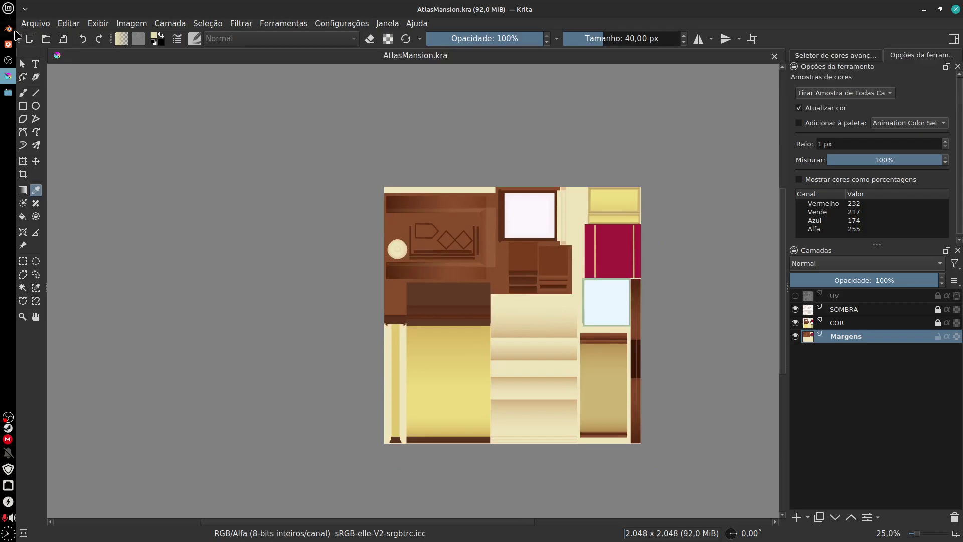
- Switch to Blender and load AtlasMansionMerge.png into the empty Image Texture node of the MasionBuildTemp material
click(8, 28)
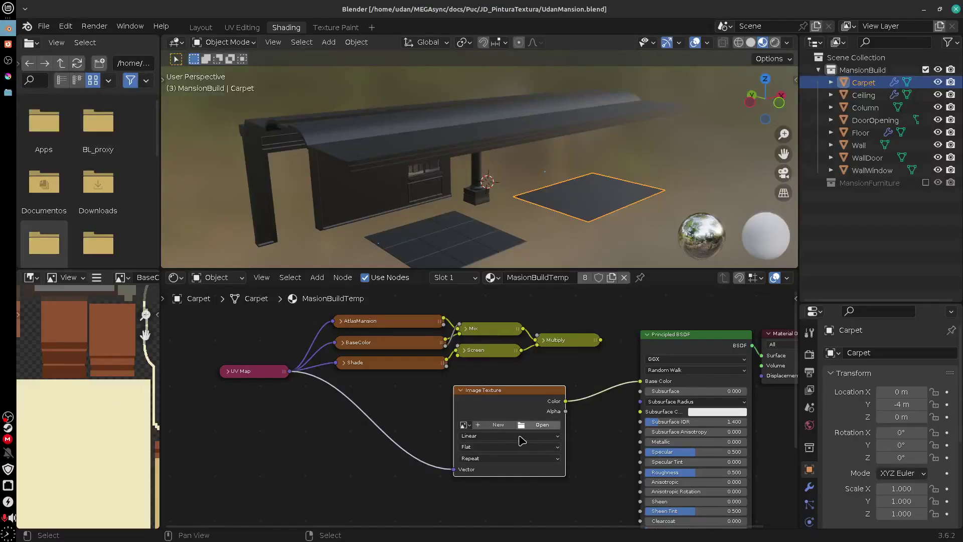
click(541, 425)
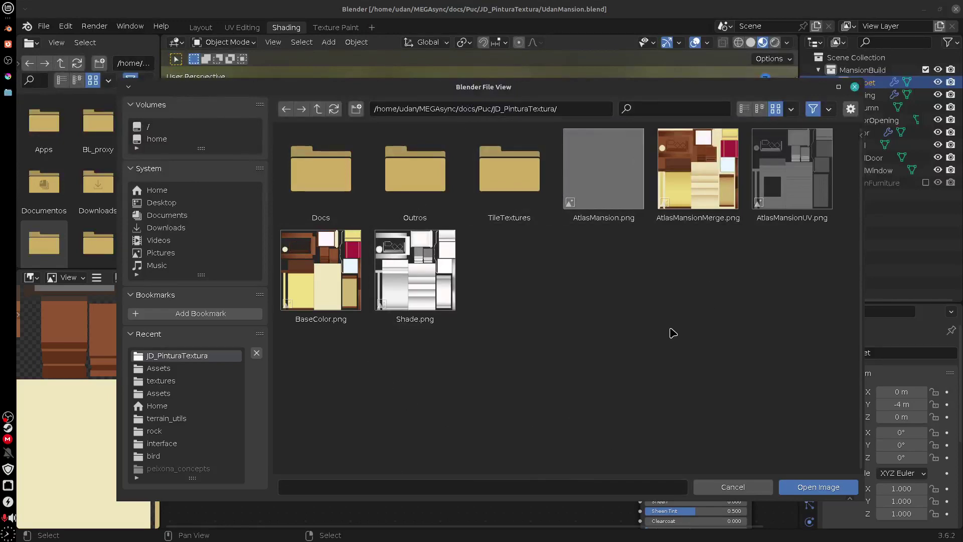
double_click(698, 168)
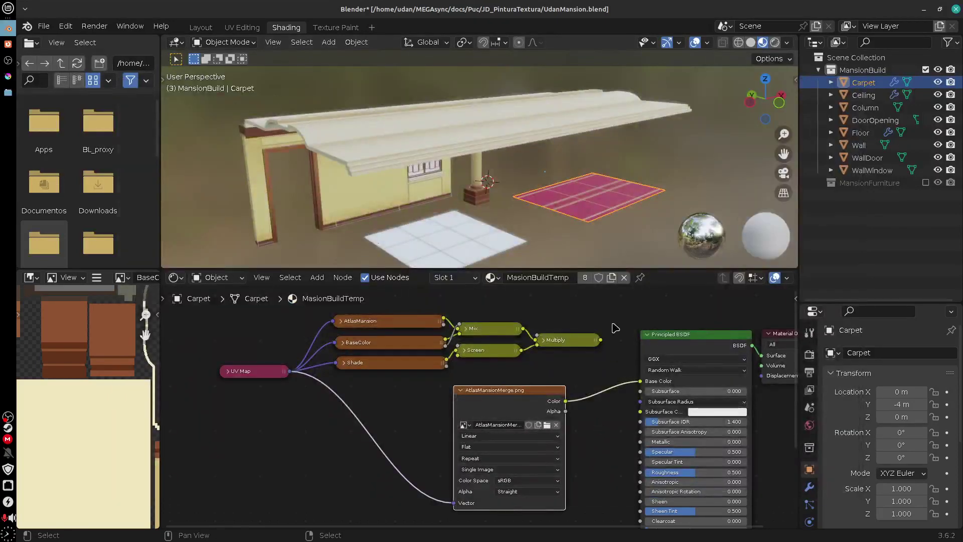
- Inspect the textured mansion pieces in the 3D viewport, from the carpet and ceiling to a close-up of the wall window
scroll(608, 243, up, 5)
scroll(605, 208, down, 5)
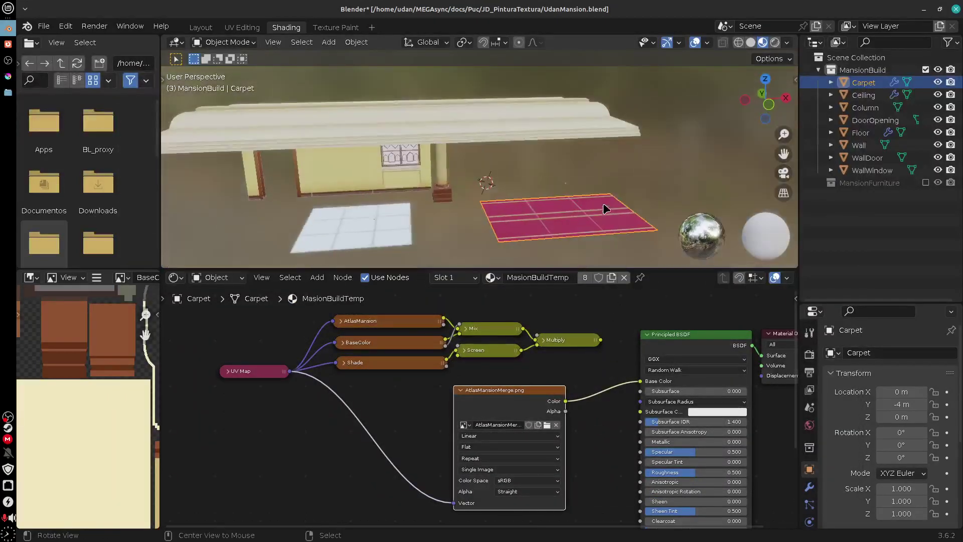
scroll(597, 223, up, 3)
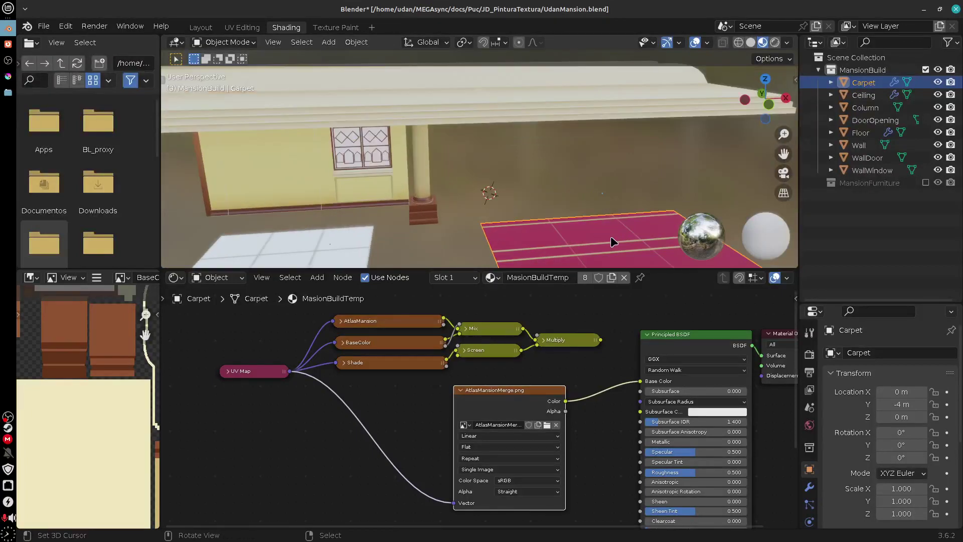
drag(613, 242, 514, 184)
scroll(576, 181, up, 5)
scroll(499, 189, up, 5)
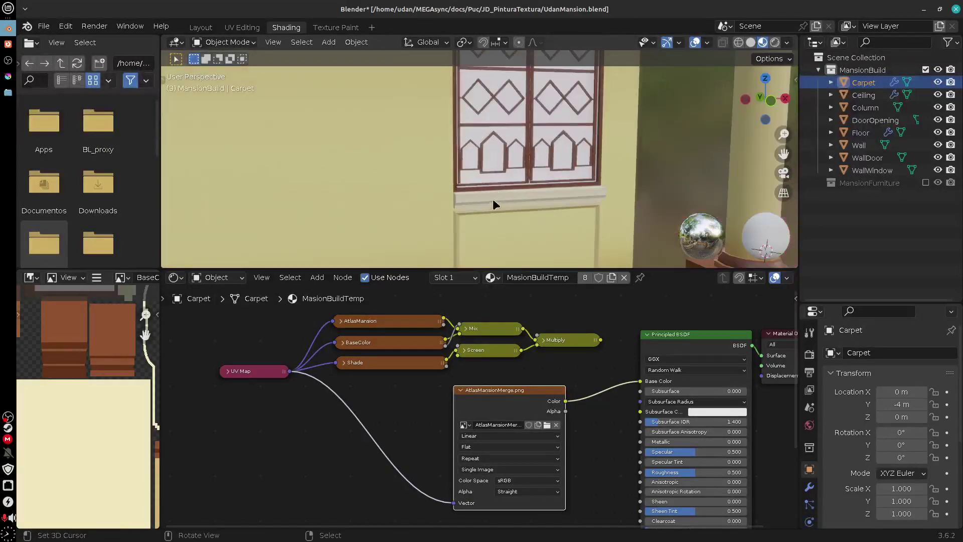
scroll(519, 152, down, 4)
drag(519, 154, 604, 196)
- Switch to Firefox to view the Pintura de Asset 3D course page
click(9, 45)
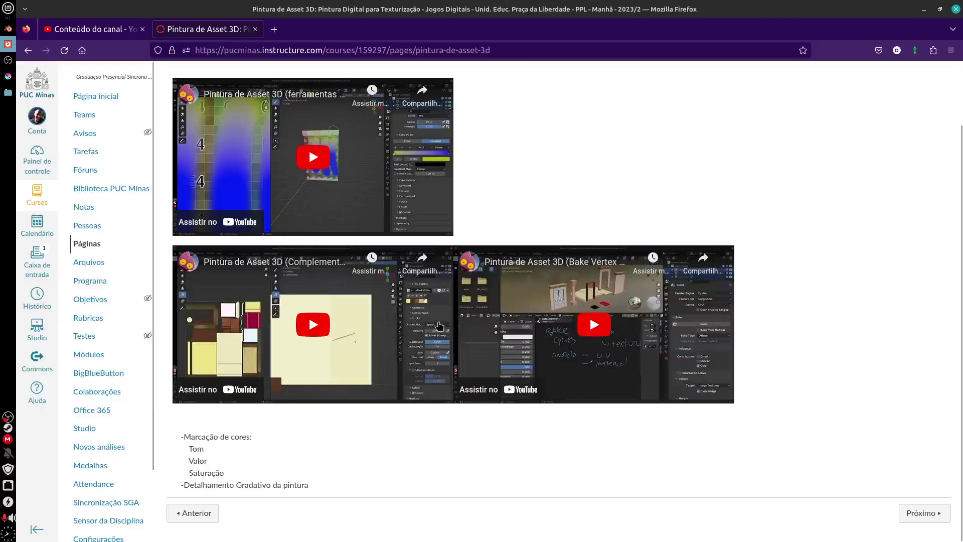
- Switch to the AtlasMansion.kra texture atlas in Krita
click(9, 45)
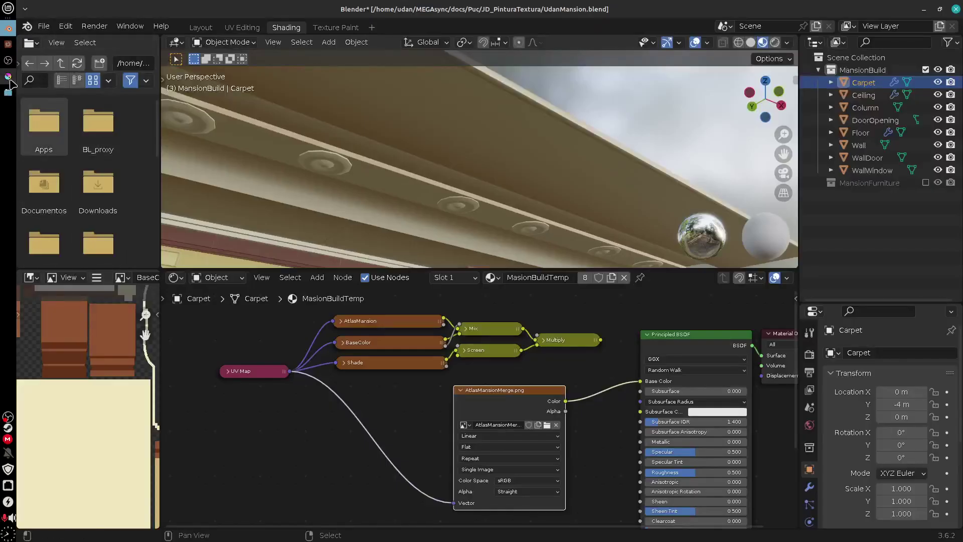
click(8, 76)
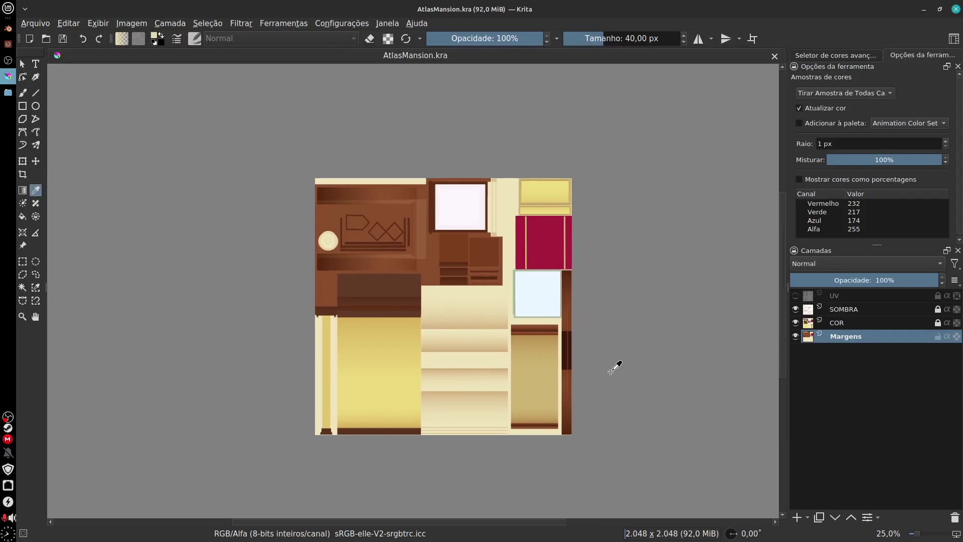
scroll(614, 370, up, 3)
scroll(463, 421, down, 5)
scroll(463, 421, left, 5)
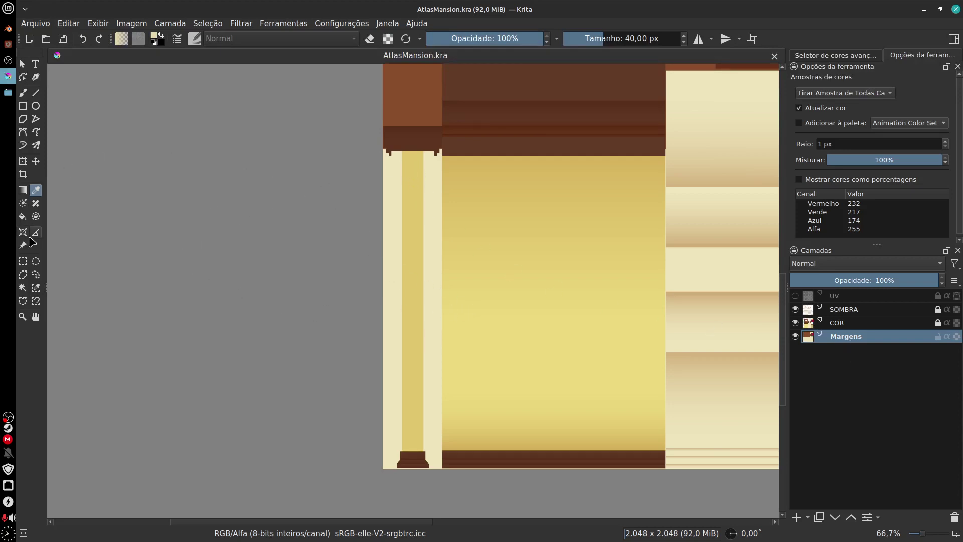
- Select the cream area on the Margens layer with Contiguous Selection and add the matching cream area from the COR layer
click(22, 288)
click(437, 304)
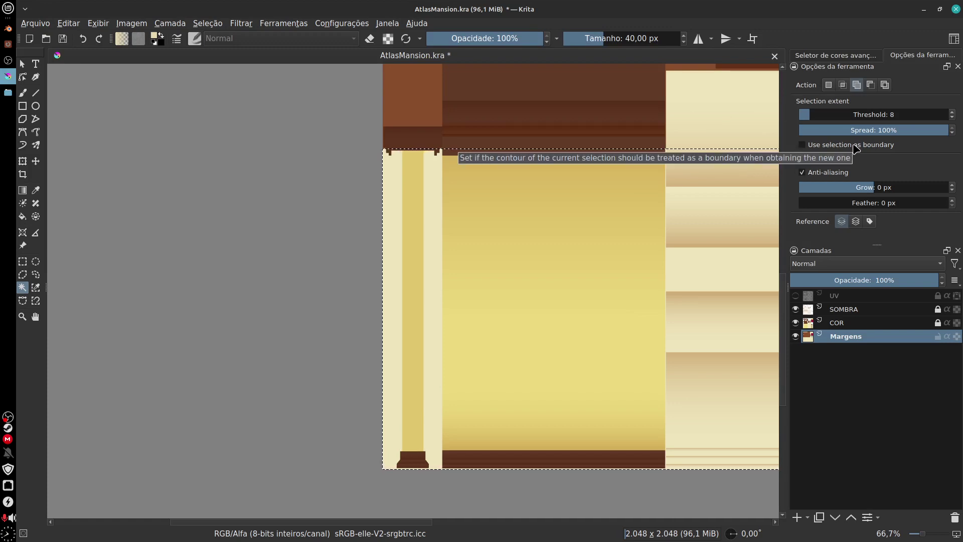
click(813, 325)
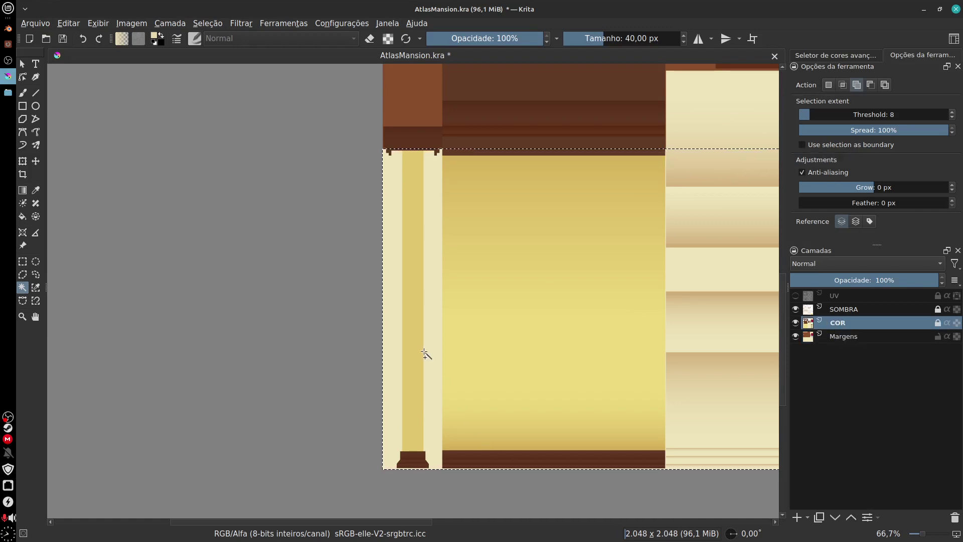
click(425, 354)
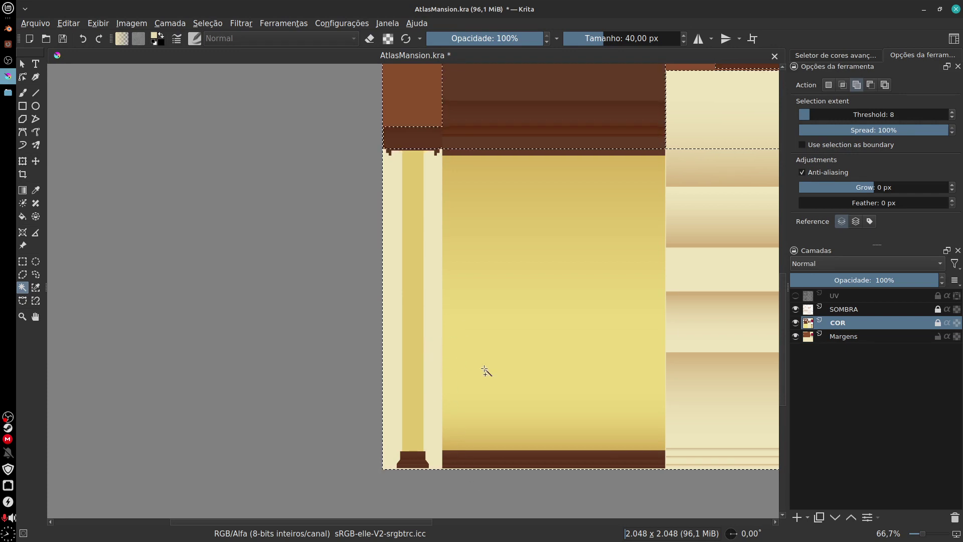
click(851, 313)
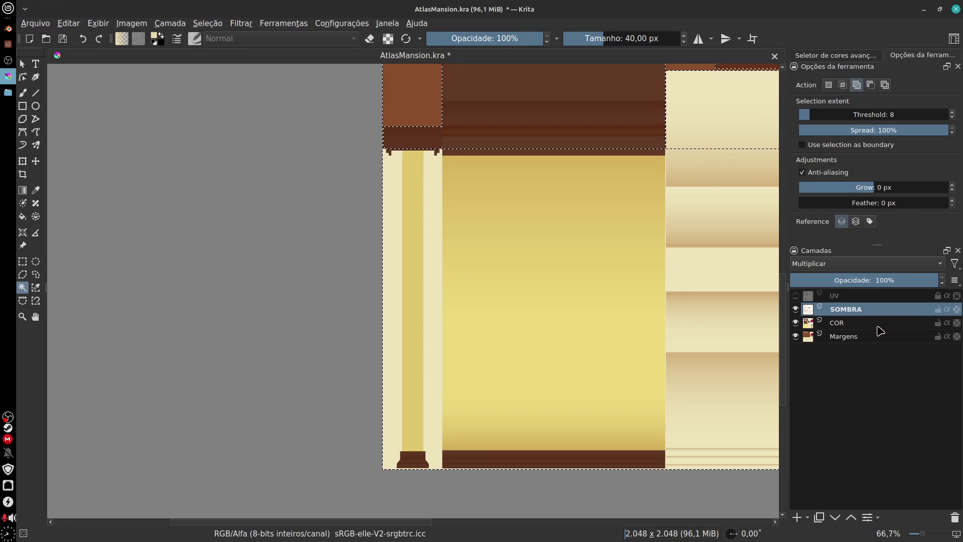
click(877, 325)
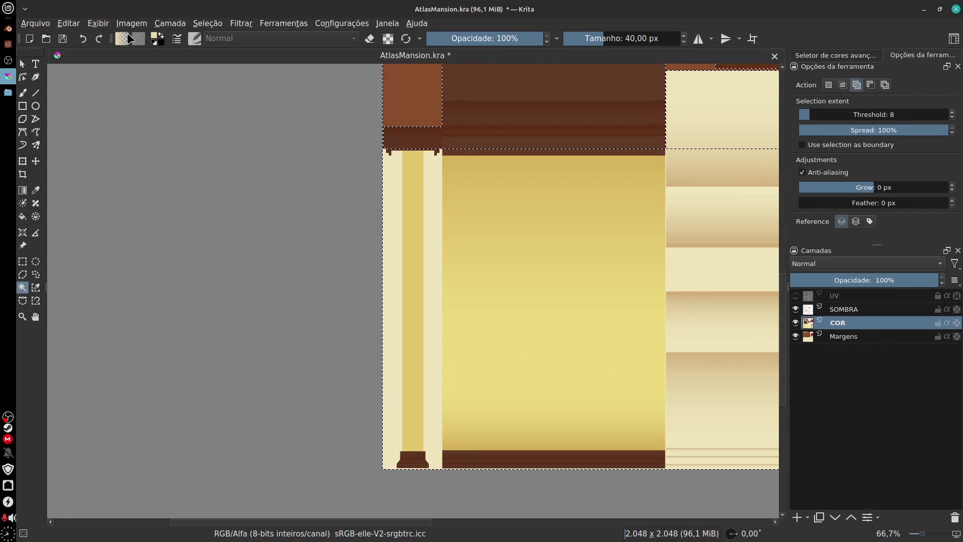
- In replace mode, compare contiguous selections of the cream area around the column on the COR and Margens layers
click(829, 85)
click(439, 365)
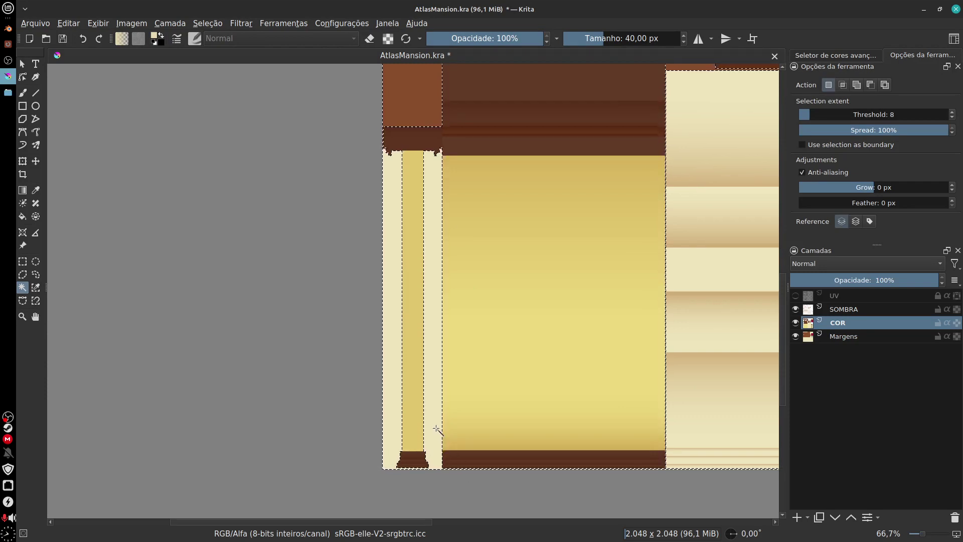
click(833, 337)
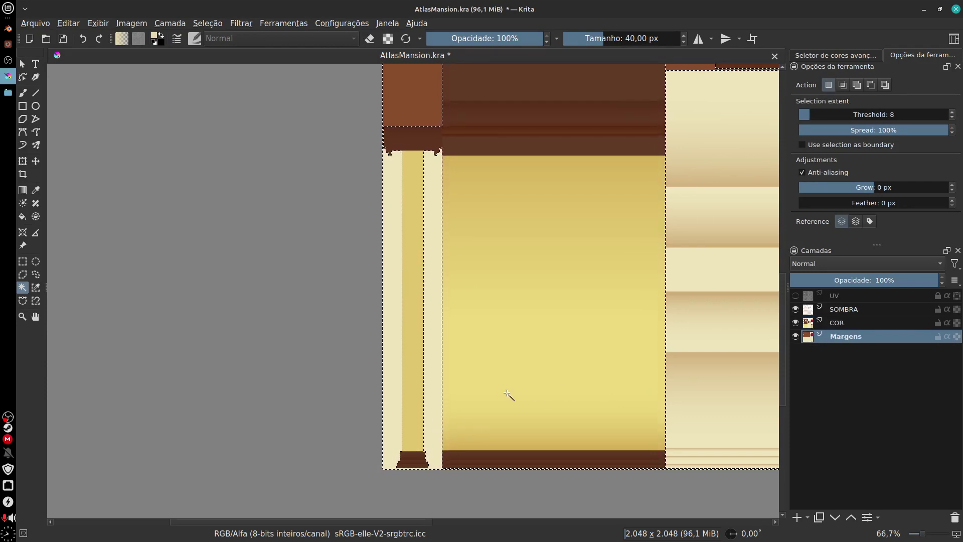
click(473, 375)
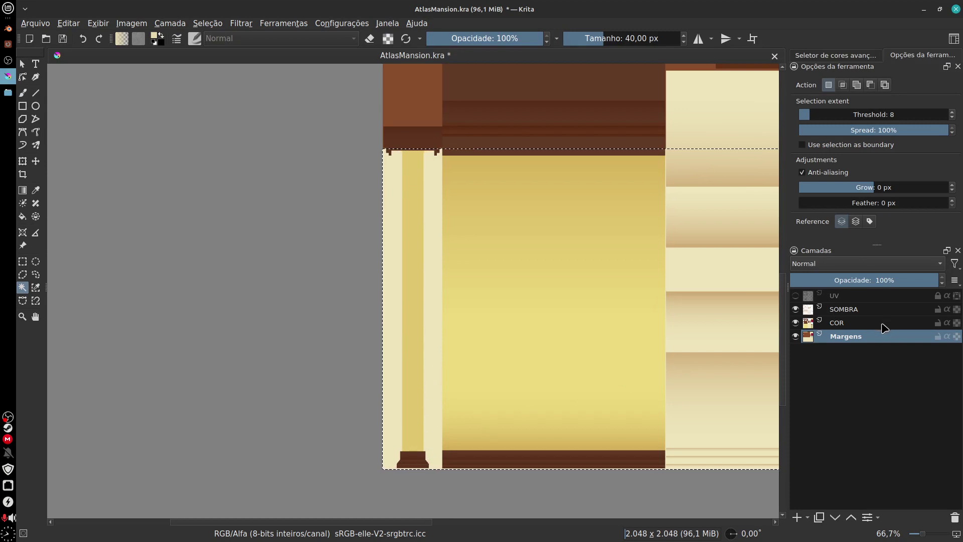
click(861, 323)
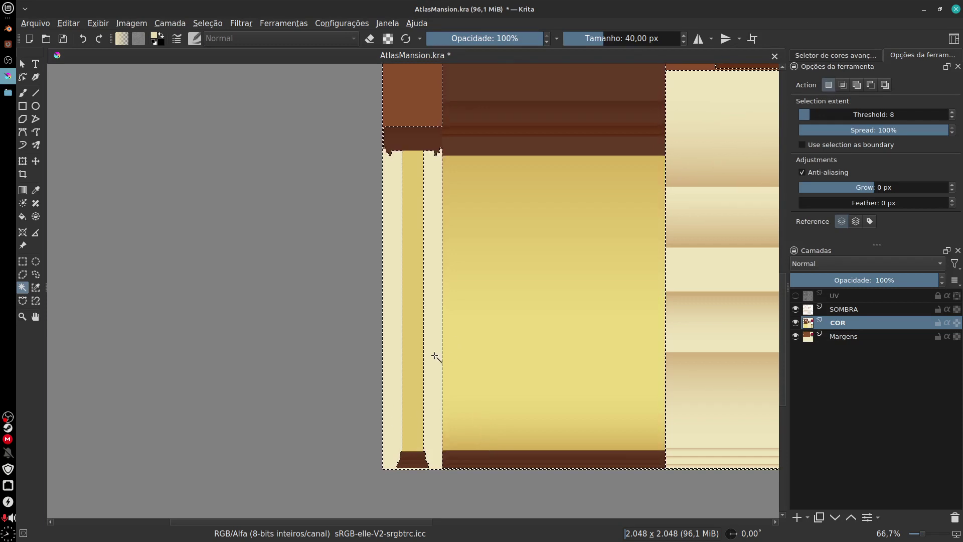
- Select the column base and adjoining baseboard with a rectangle, adding pieces of about 138 × 35 px and 57 × 26 px along its upper edge
scroll(466, 329, up, 1)
scroll(467, 329, left, 1)
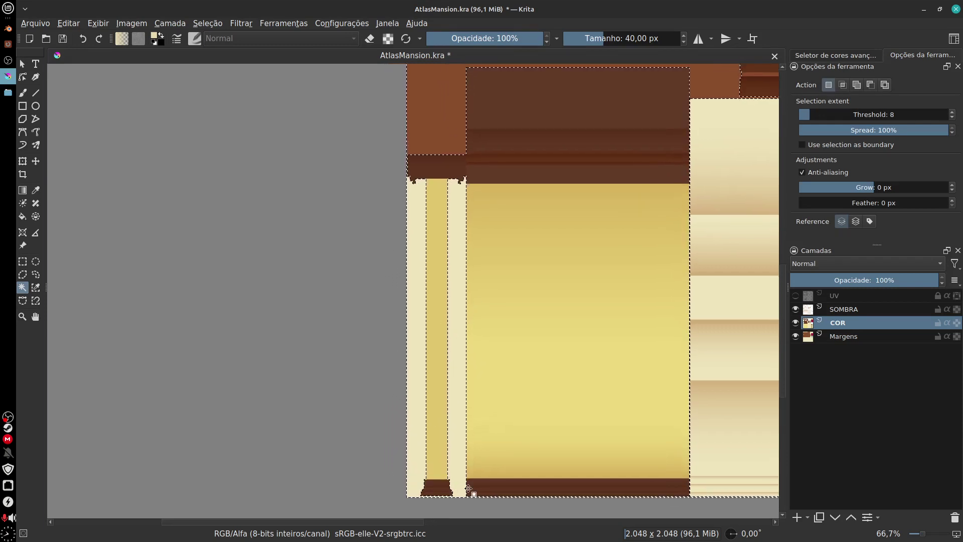
scroll(489, 461, down, 3)
scroll(488, 460, right, 1)
scroll(475, 440, up, 5)
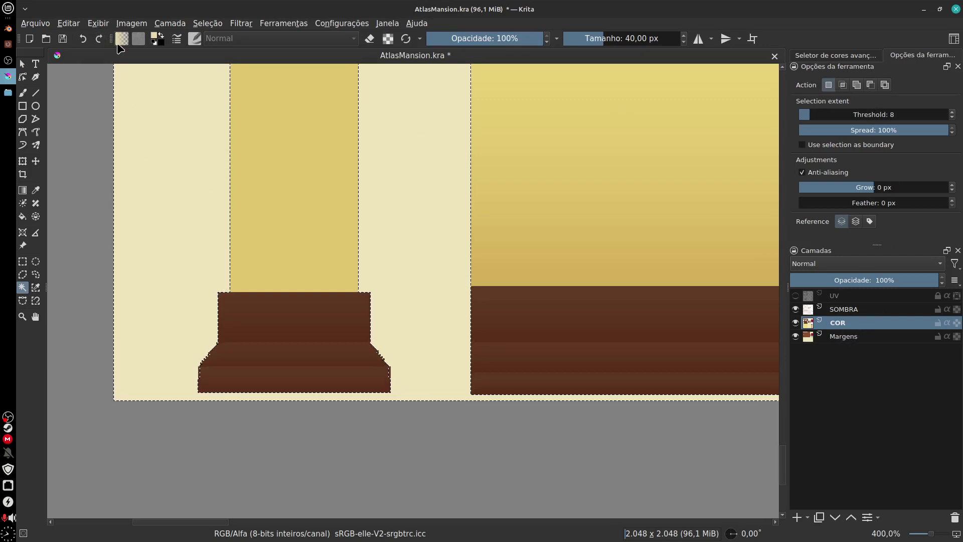
click(22, 261)
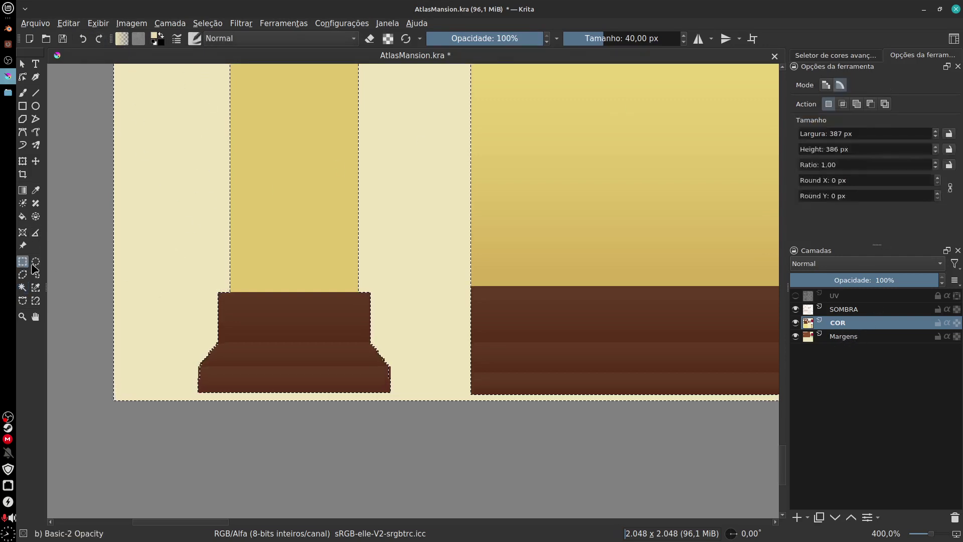
drag(107, 293, 539, 434)
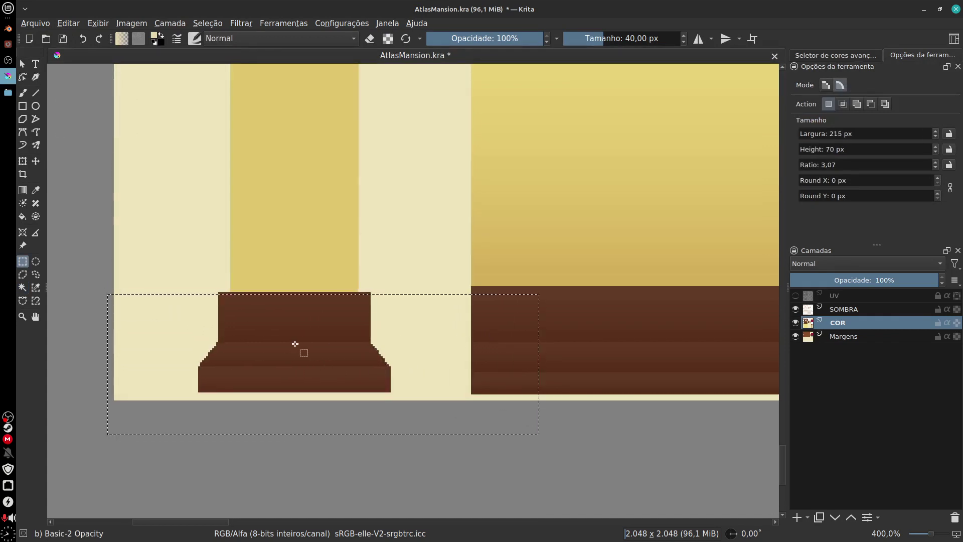
drag(106, 288, 439, 420)
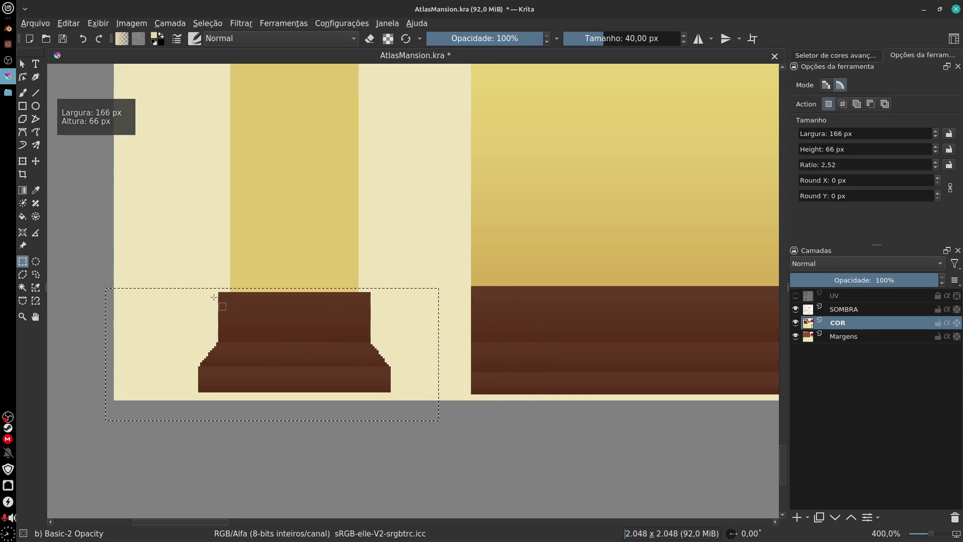
drag(112, 281, 577, 426)
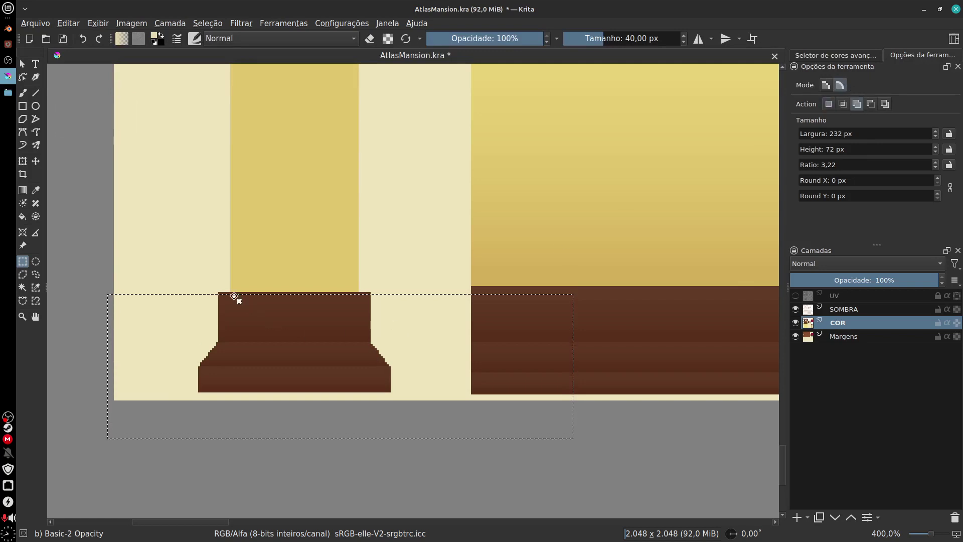
drag(210, 292, 492, 363)
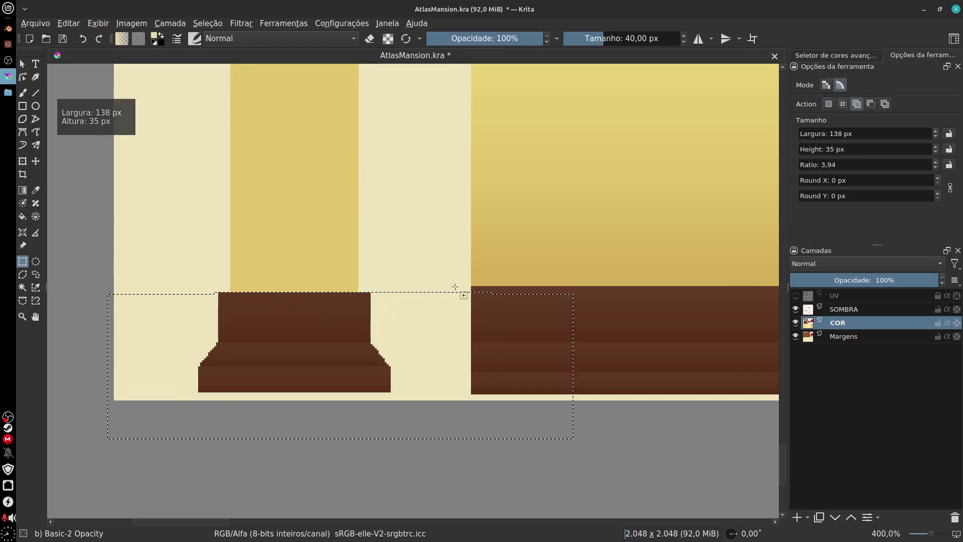
drag(367, 284, 481, 336)
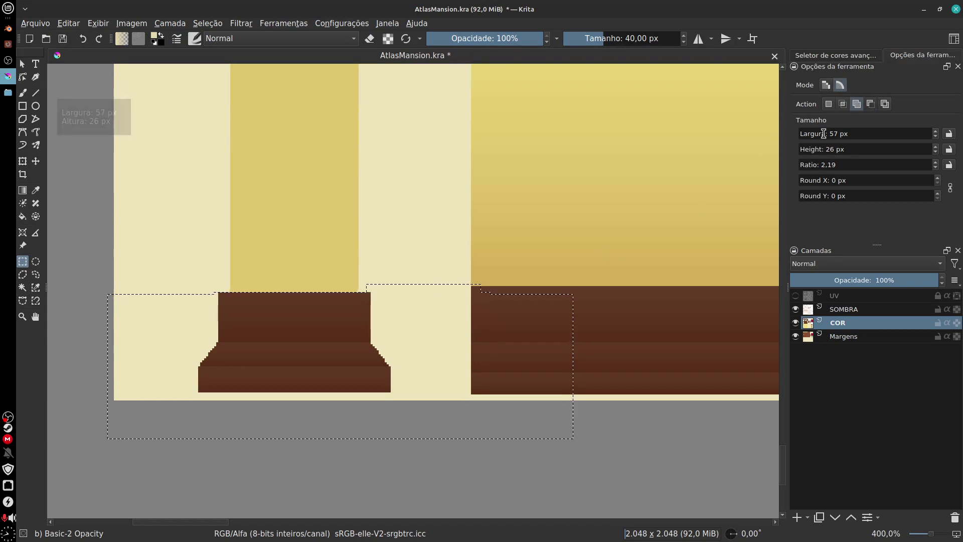
- With the COR, SOMBRA and UV layers locked, fill the selection on the Margens layer with the dark brown sampled from the column base
click(848, 338)
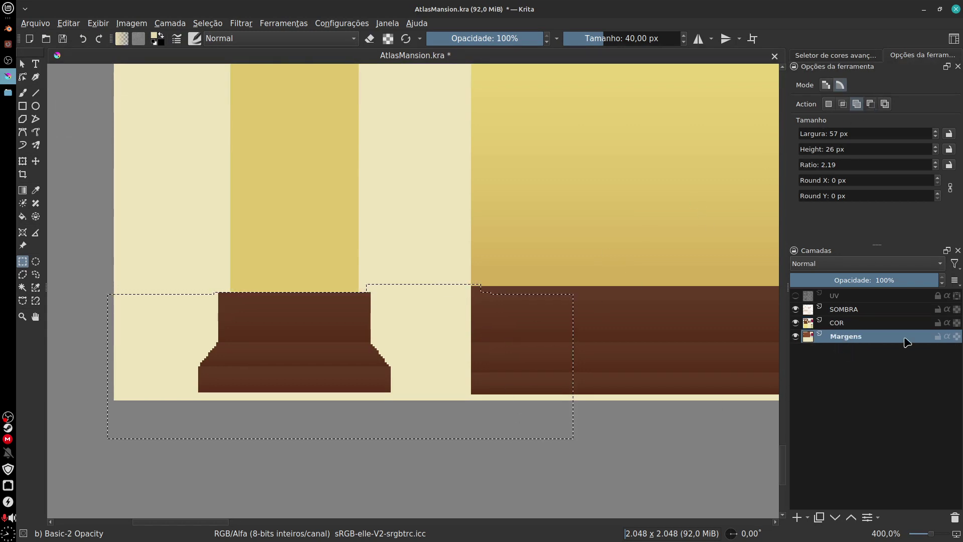
click(937, 323)
click(938, 310)
click(939, 297)
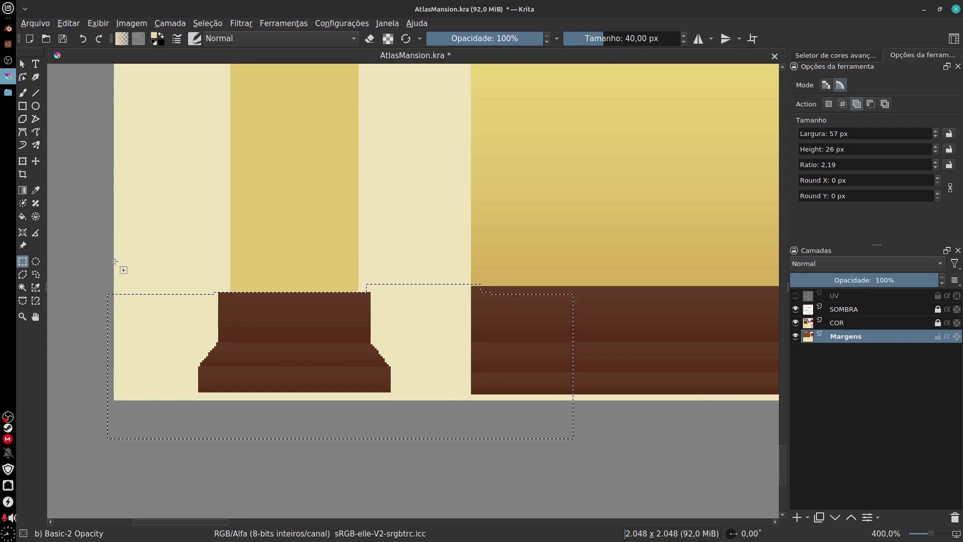
key(p)
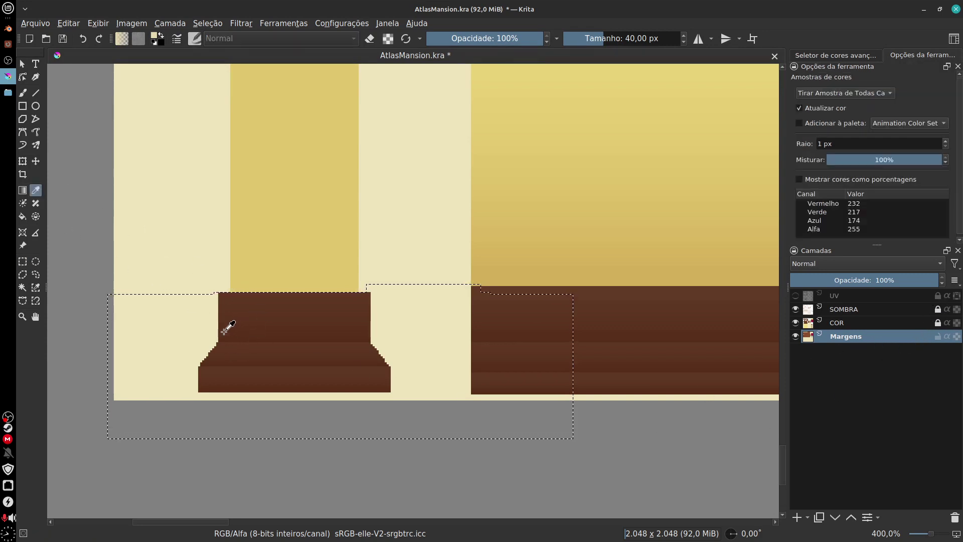
click(293, 345)
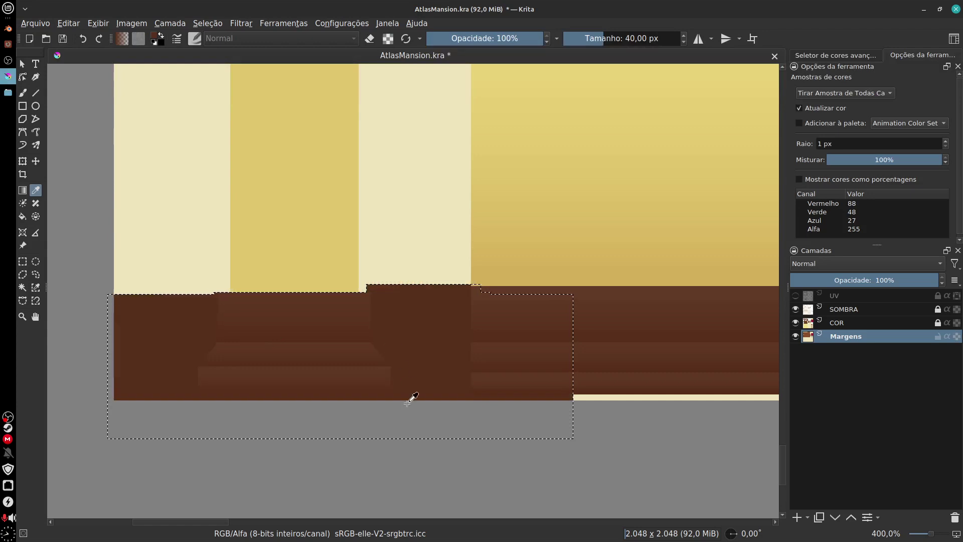
- Select the column shaft above the brown base with overlapping rectangles, about 320 × 925 px
drag(418, 403, 427, 515)
drag(458, 378, 457, 531)
drag(449, 353, 447, 505)
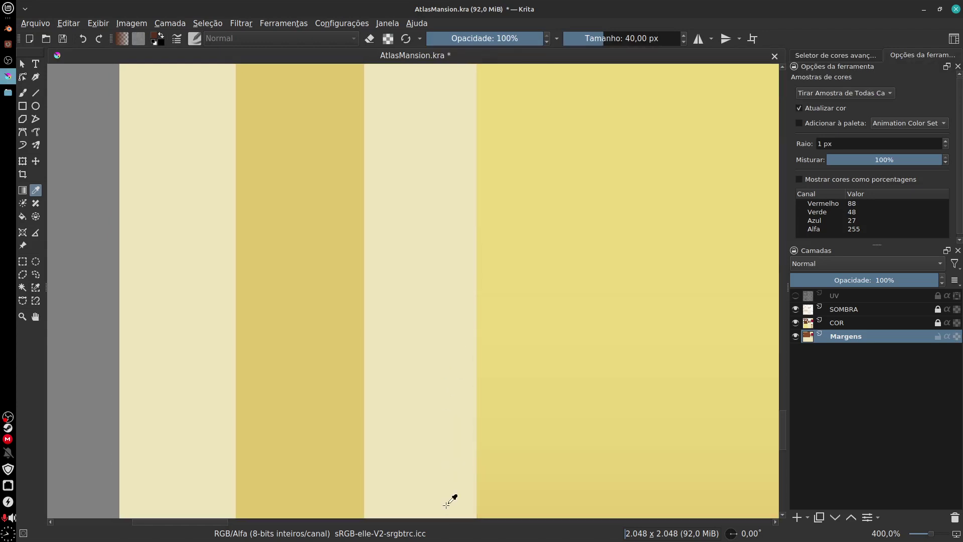
drag(453, 331, 447, 384)
scroll(449, 351, down, 5)
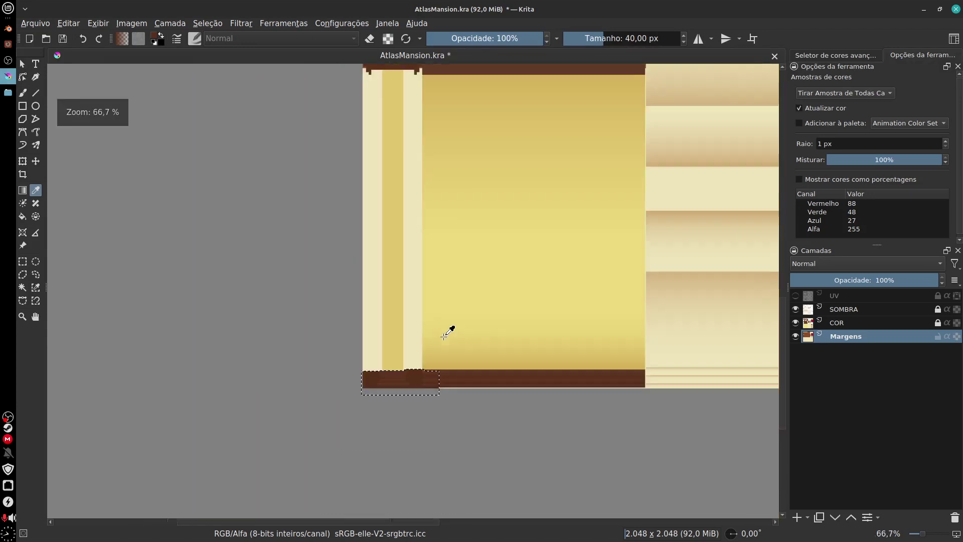
scroll(441, 351, up, 3)
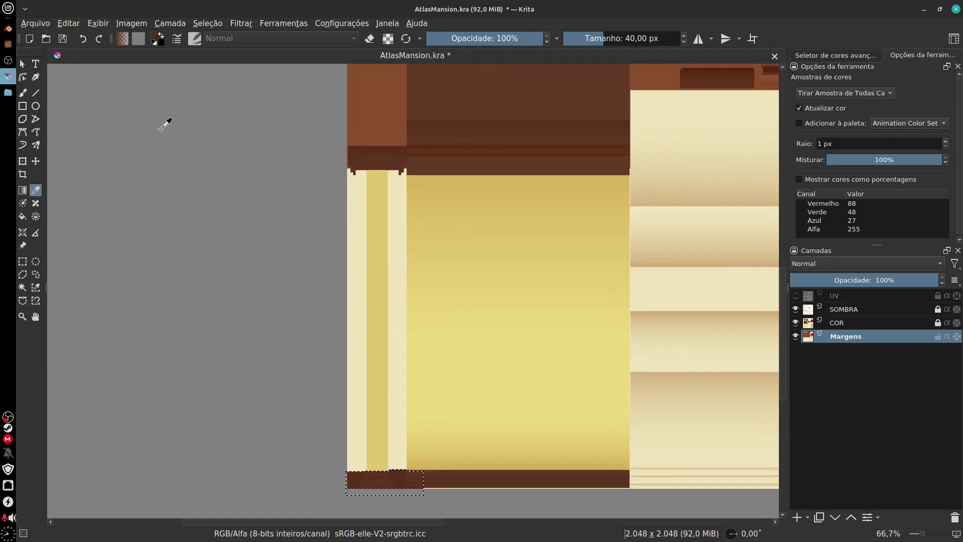
key(ctrl+n)
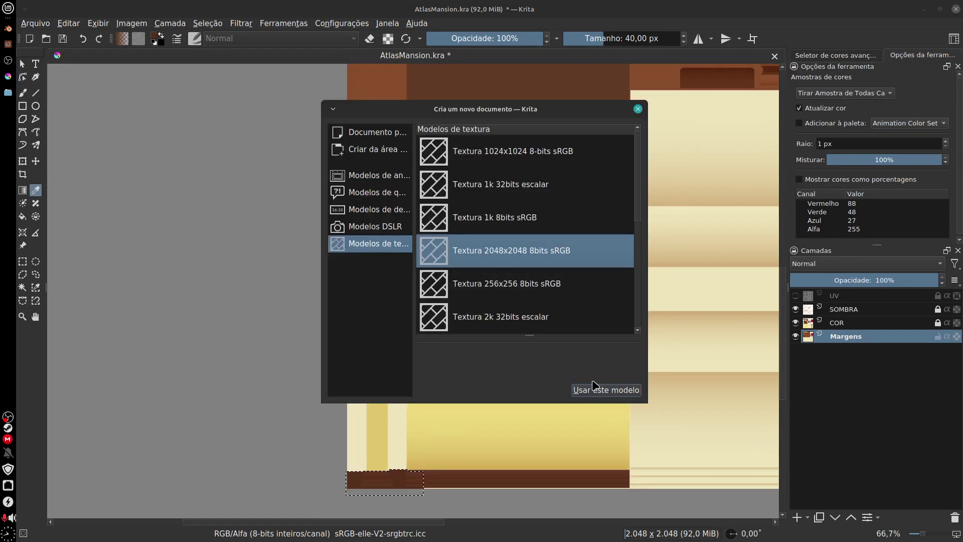
click(637, 109)
click(22, 261)
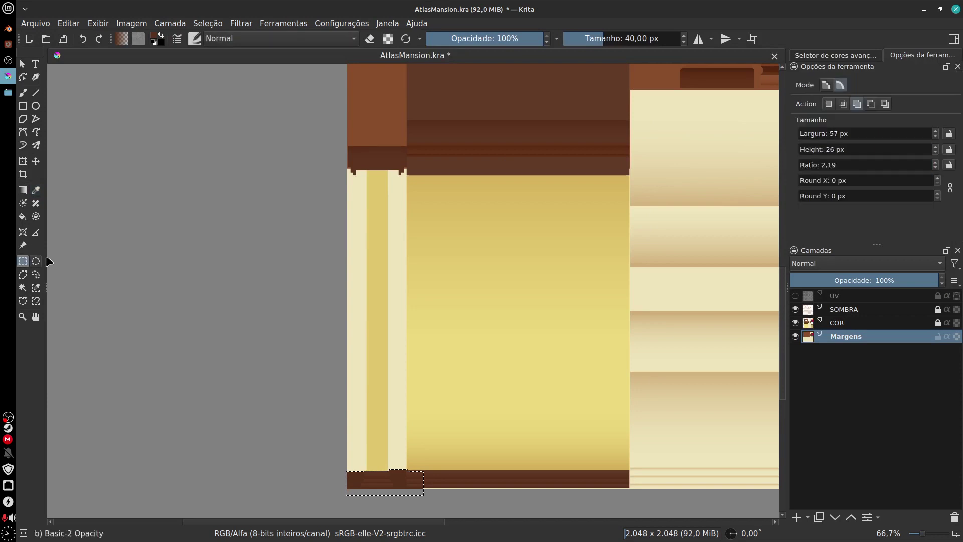
drag(341, 166, 441, 471)
drag(329, 162, 436, 472)
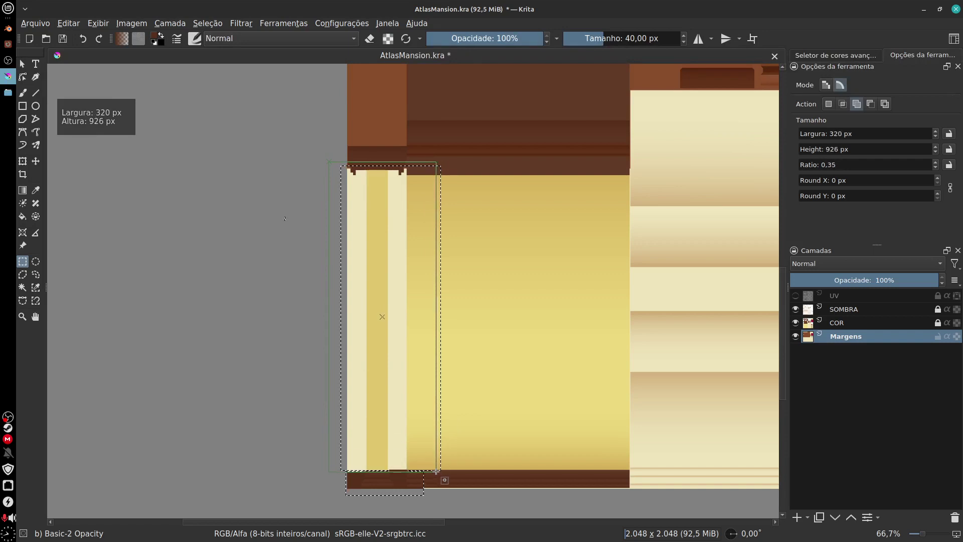
- Hide and show the COR and SOMBRA layers to examine the margin colours behind the column
click(795, 324)
click(796, 310)
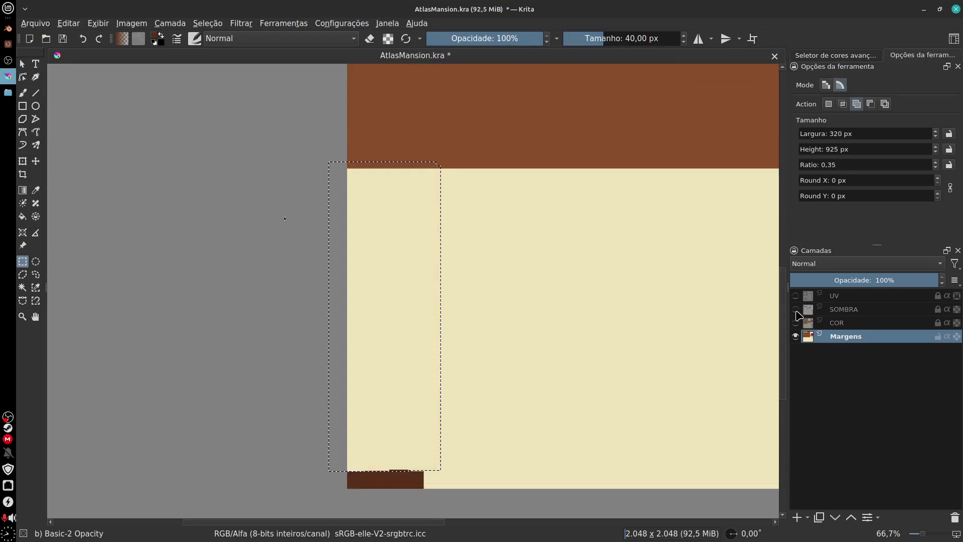
click(796, 309)
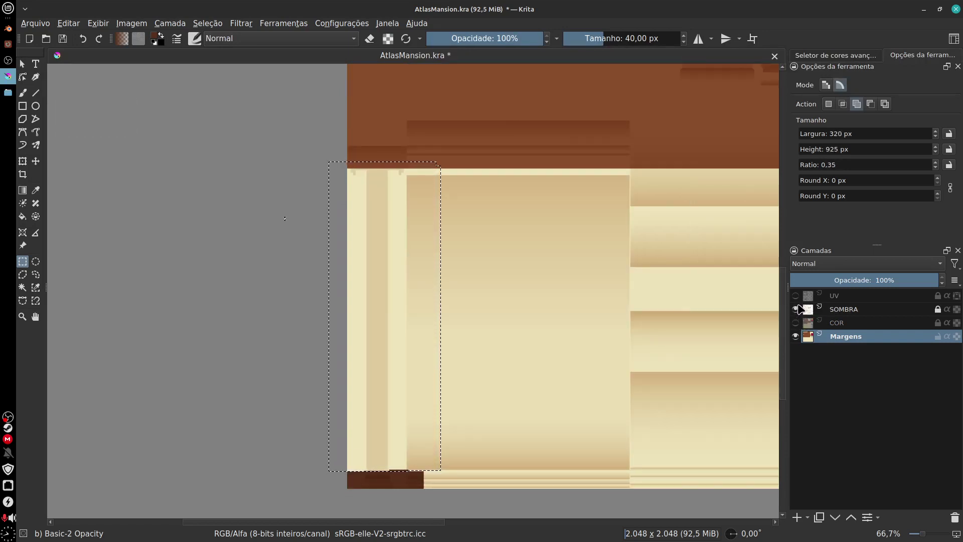
click(796, 310)
click(796, 309)
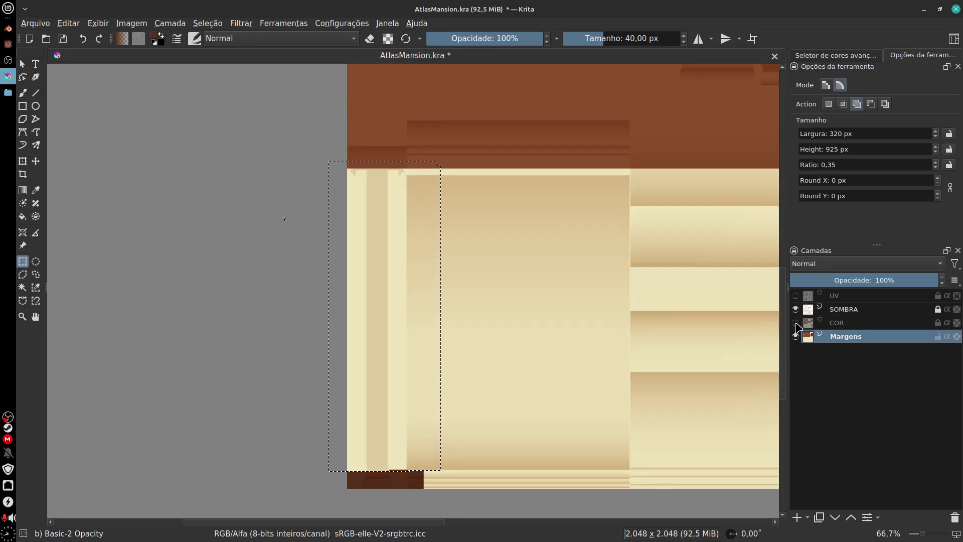
click(795, 322)
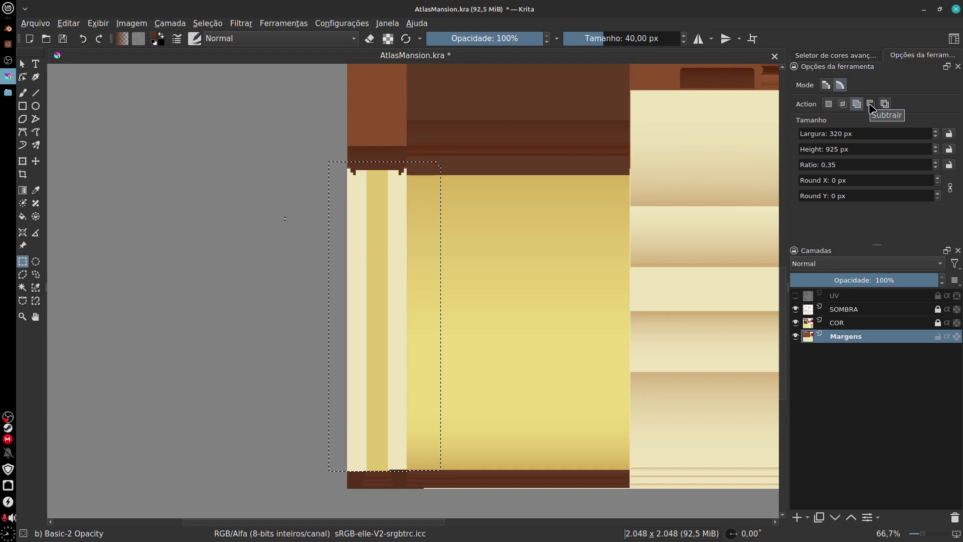
- Subtract a strip of about 542 × 89 px from the upper end of the column shaft selection
click(871, 104)
drag(302, 141, 486, 168)
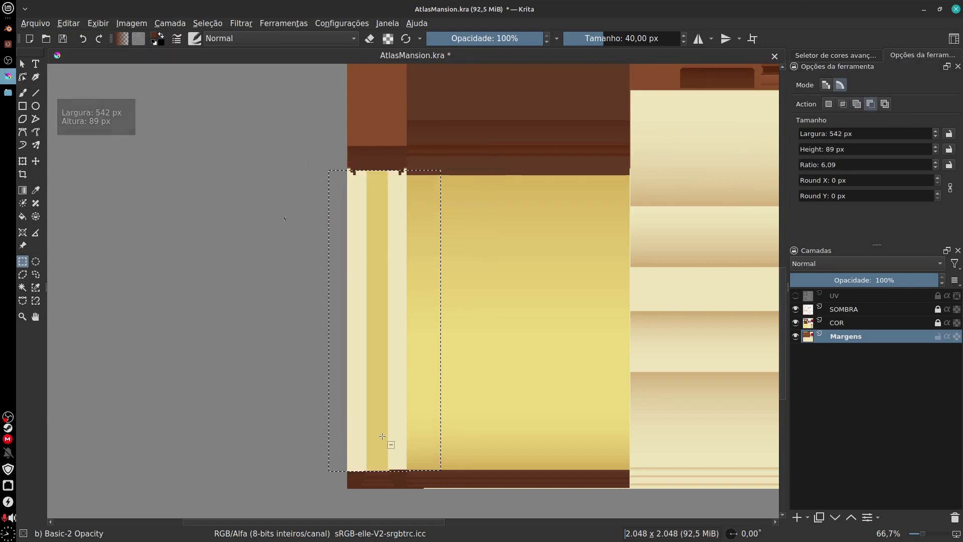
- Sample the yellow beside the column shaft and fill the shaft selection with it on the Margens layer
click(36, 190)
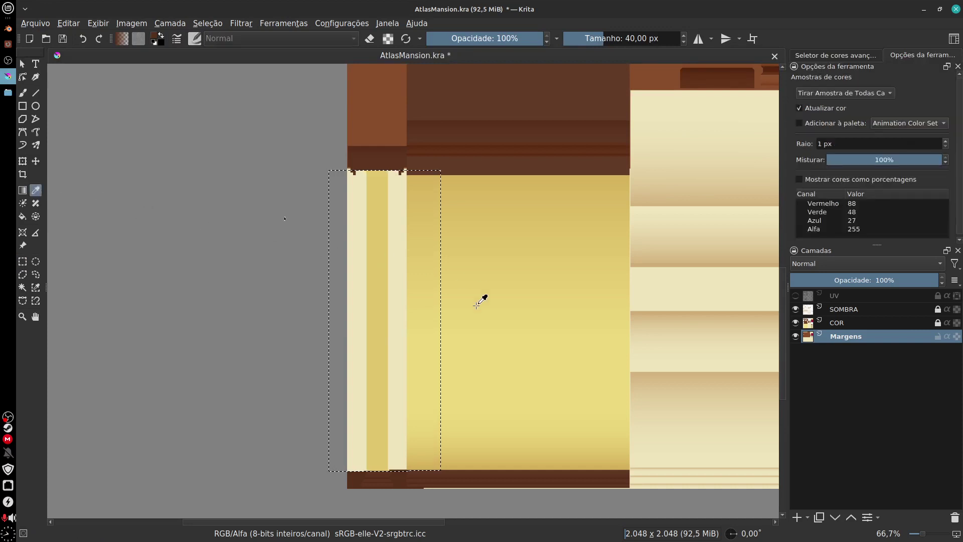
click(421, 324)
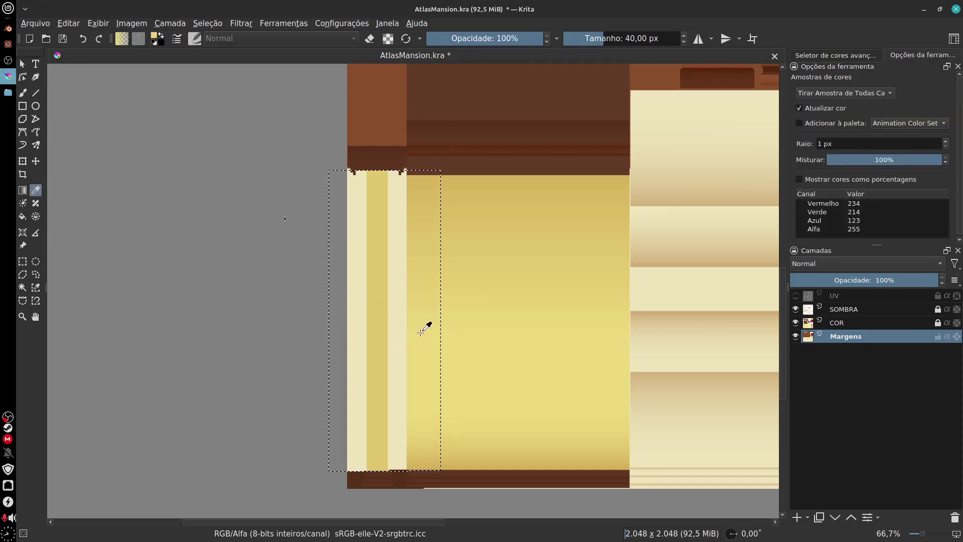
key(shift+BackSpace)
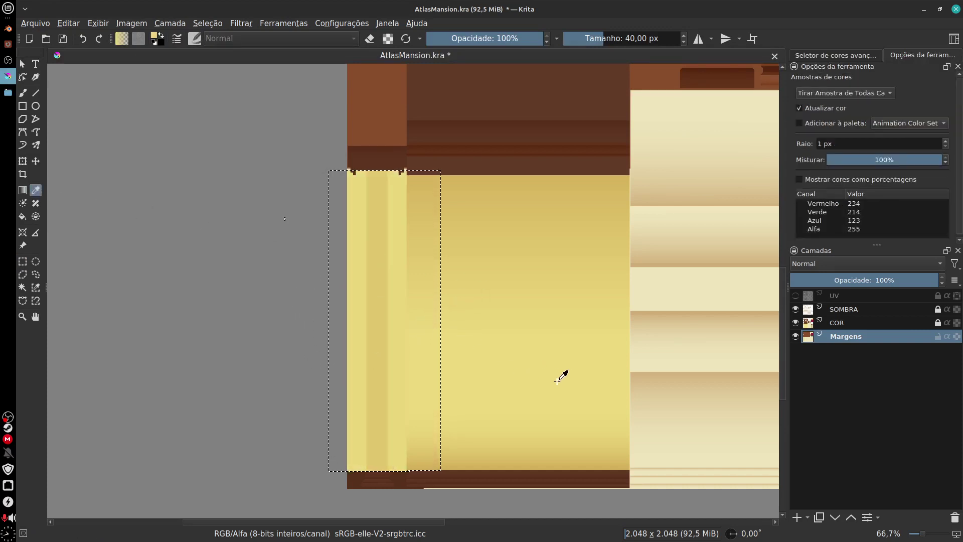
- Examine the margins around the brown and cream panels and the red panel with gold stripes
scroll(562, 377, right, 6)
scroll(562, 376, up, 3)
scroll(534, 359, up, 2)
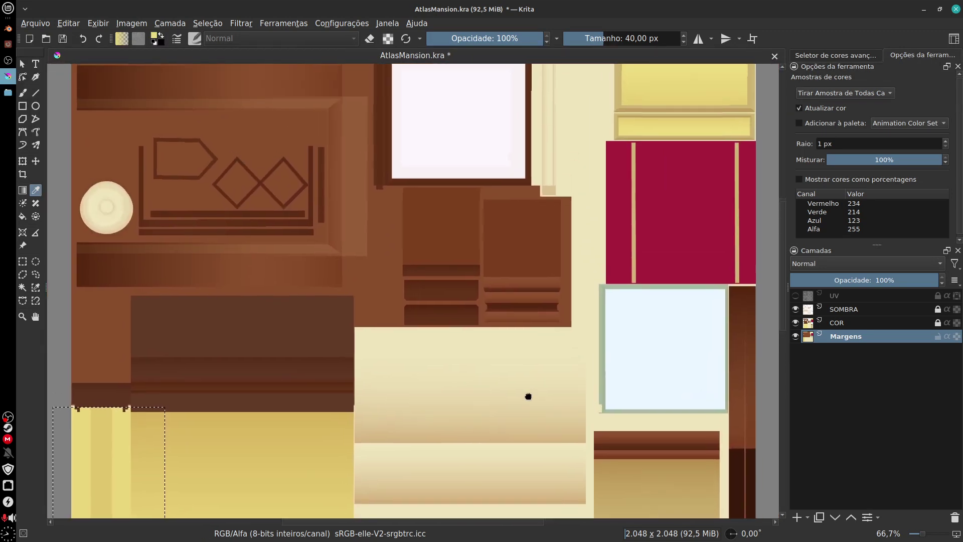
scroll(552, 371, left, 1)
scroll(470, 354, up, 4)
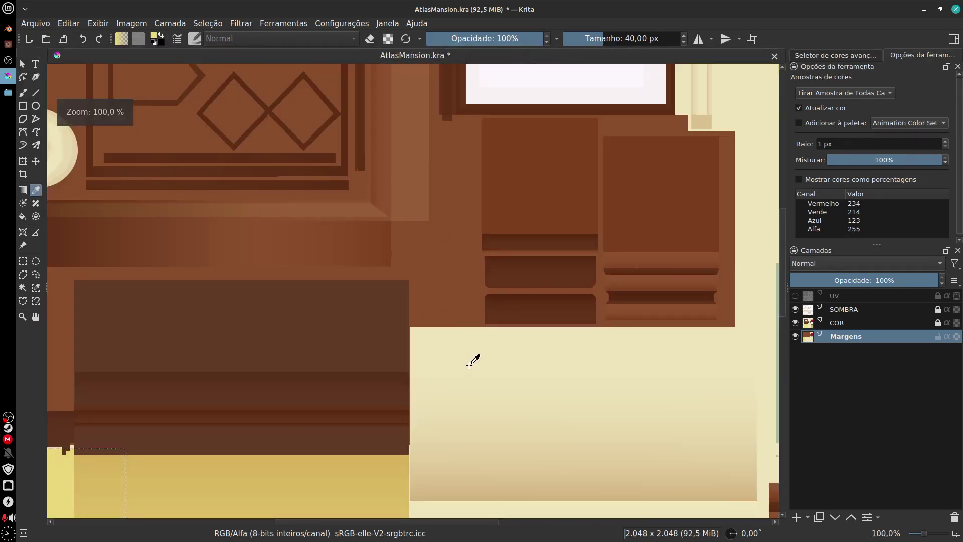
scroll(502, 209, down, 3)
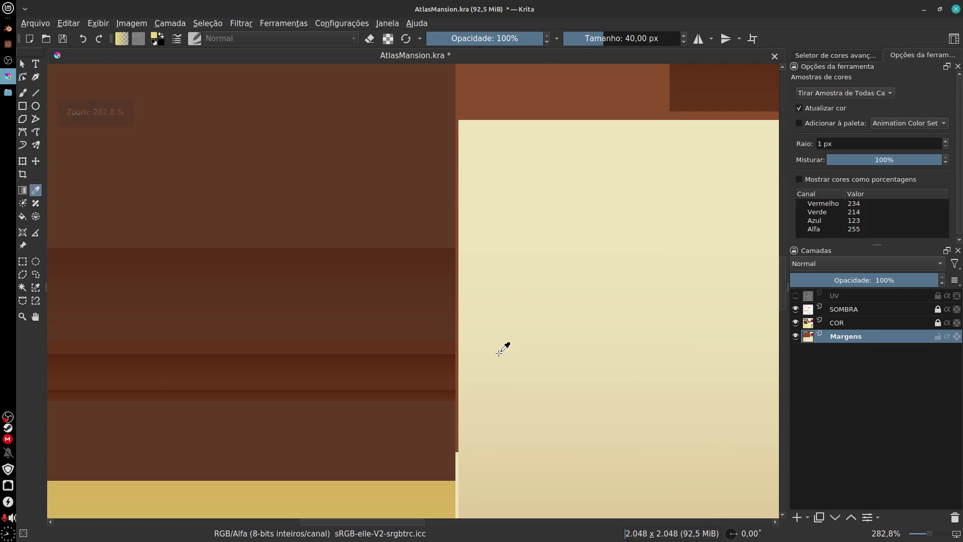
scroll(504, 370, down, 7)
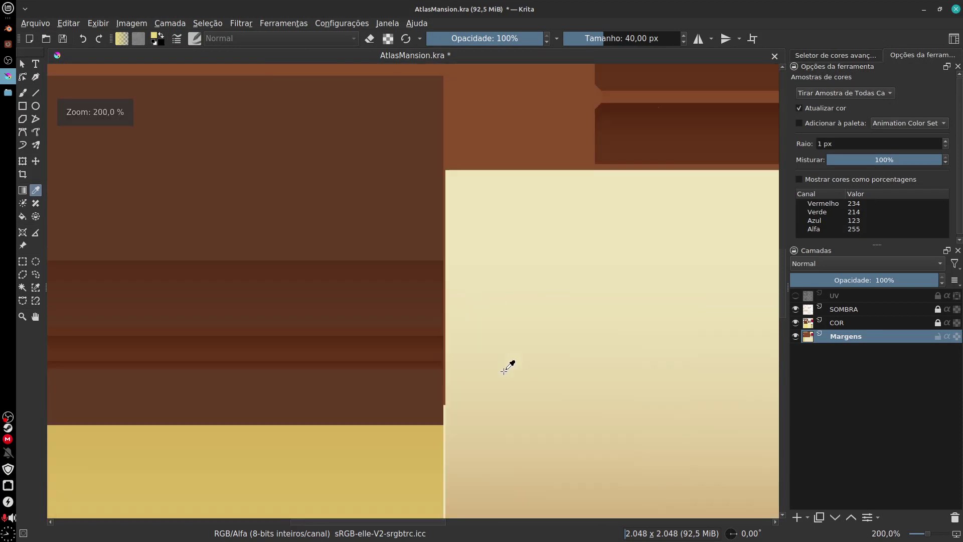
scroll(652, 241, up, 3)
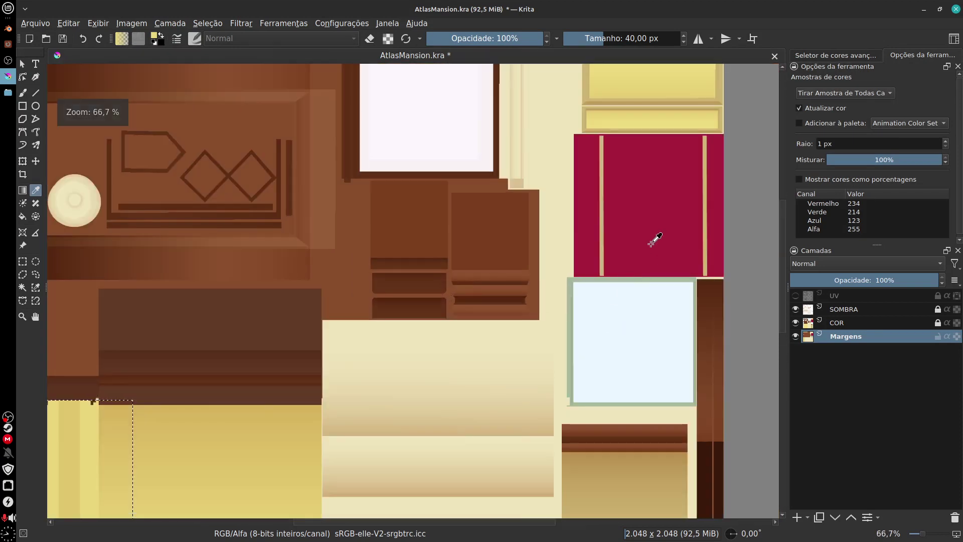
scroll(657, 331, up, 1)
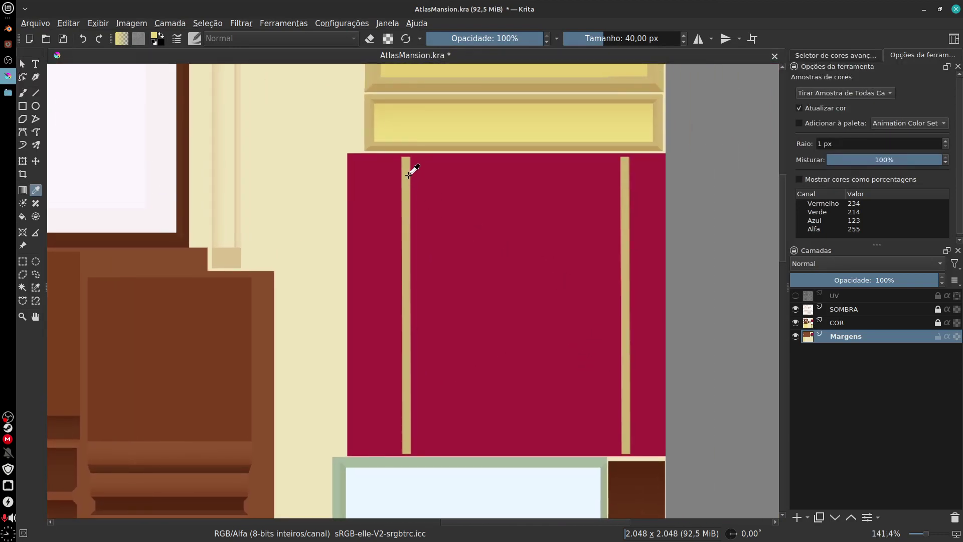
- With the UV layer shown, select the red panel with a rectangle of about 425 × 423 px in add mode
click(815, 297)
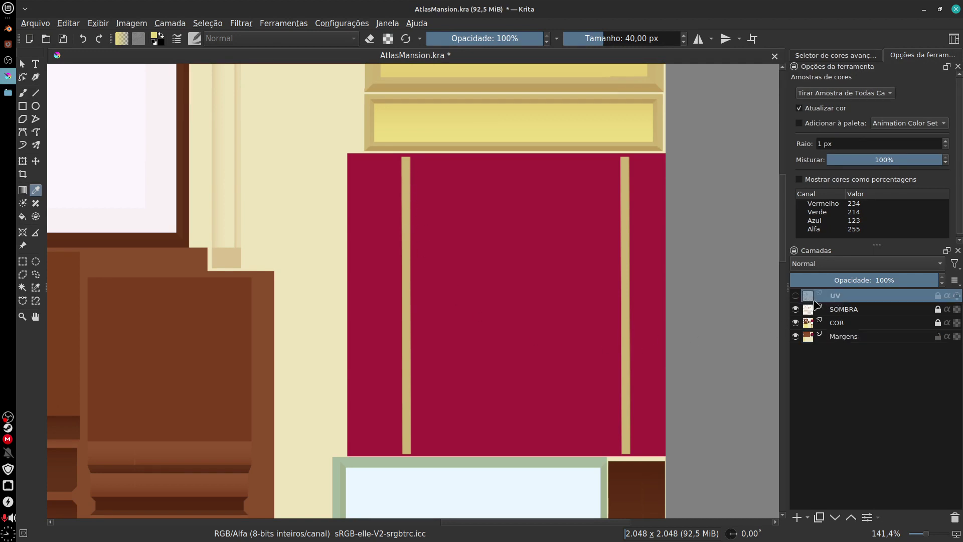
click(796, 295)
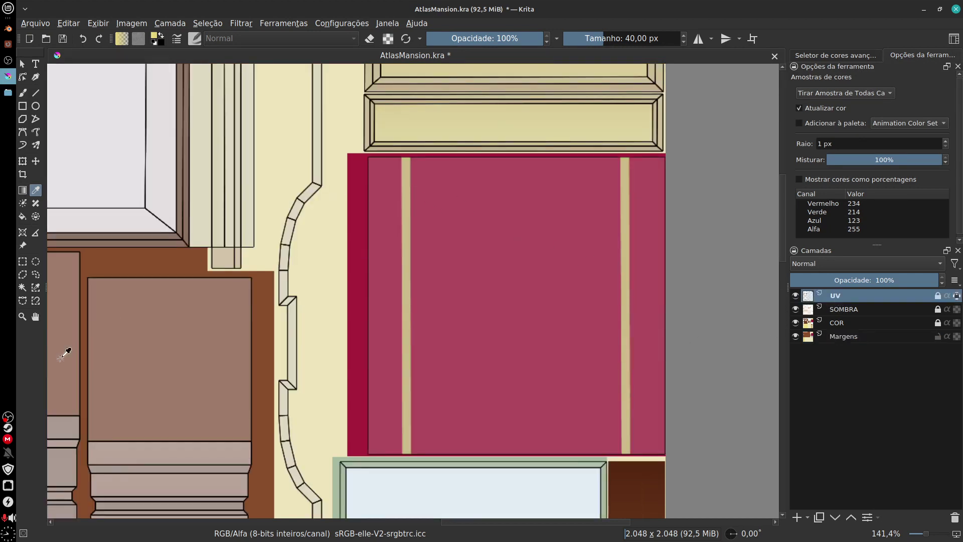
click(23, 262)
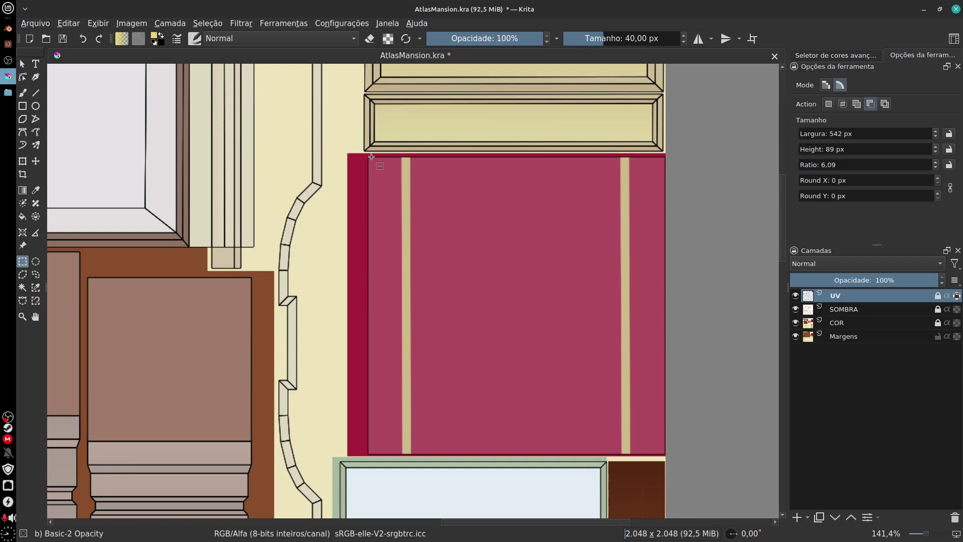
drag(371, 157, 668, 453)
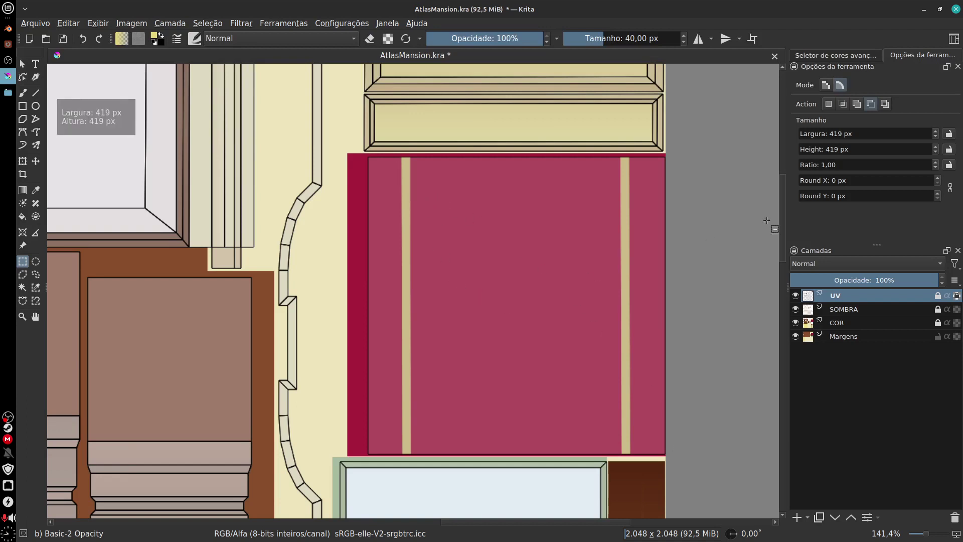
click(857, 104)
drag(364, 155, 664, 453)
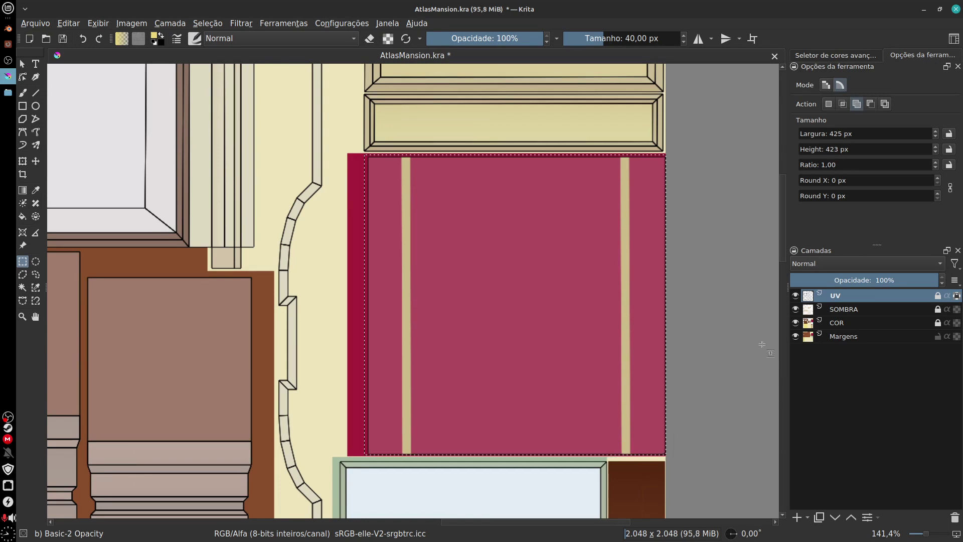
- Hide the UV, SOMBRA and Margens layers to leave only the COR layer showing
click(796, 296)
click(795, 309)
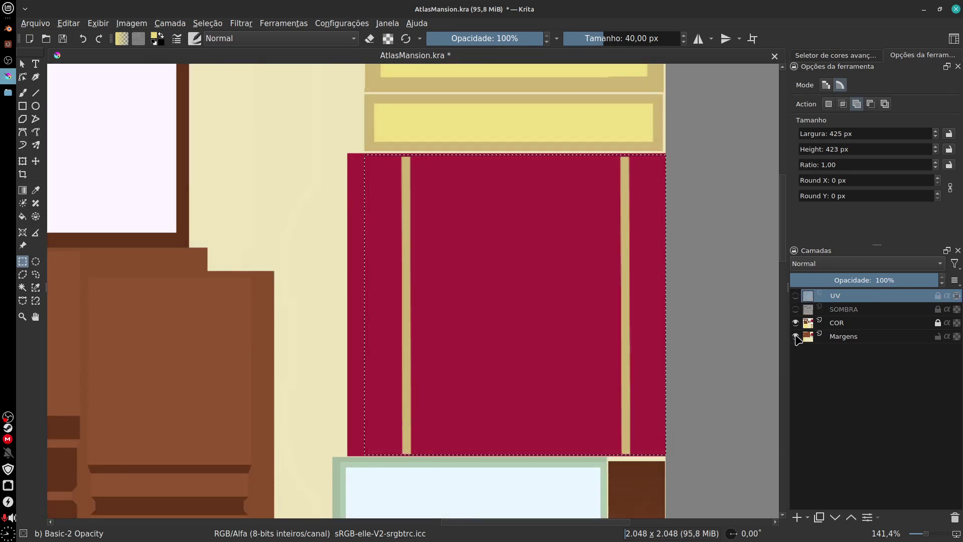
click(796, 336)
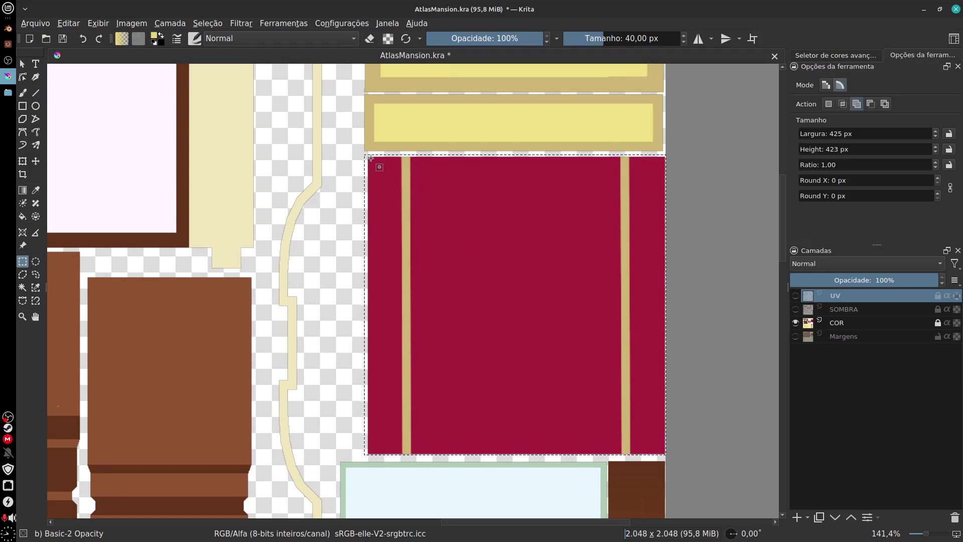
- Replace the selection with a rectangle of about 403 × 416 px inside the red panel
drag(370, 158, 657, 450)
key(r)
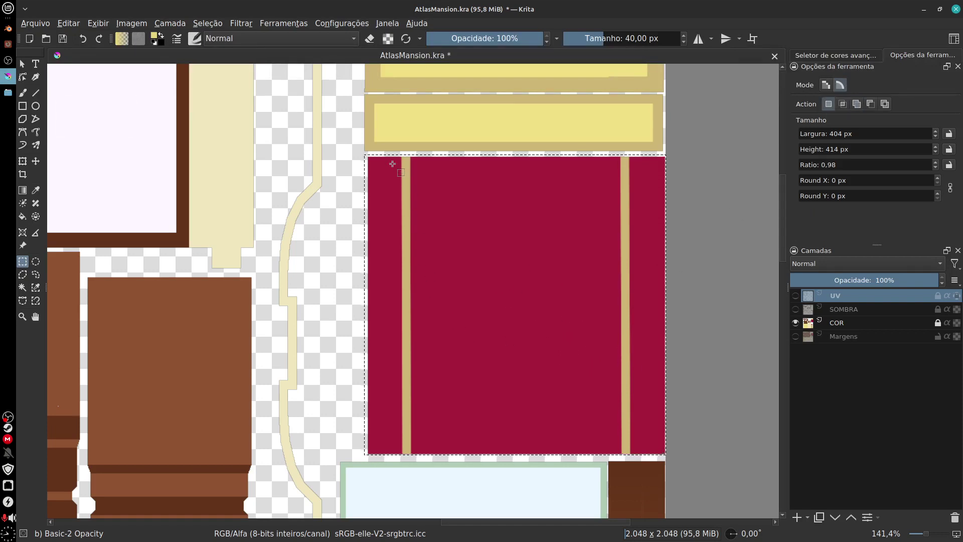
drag(371, 158, 655, 446)
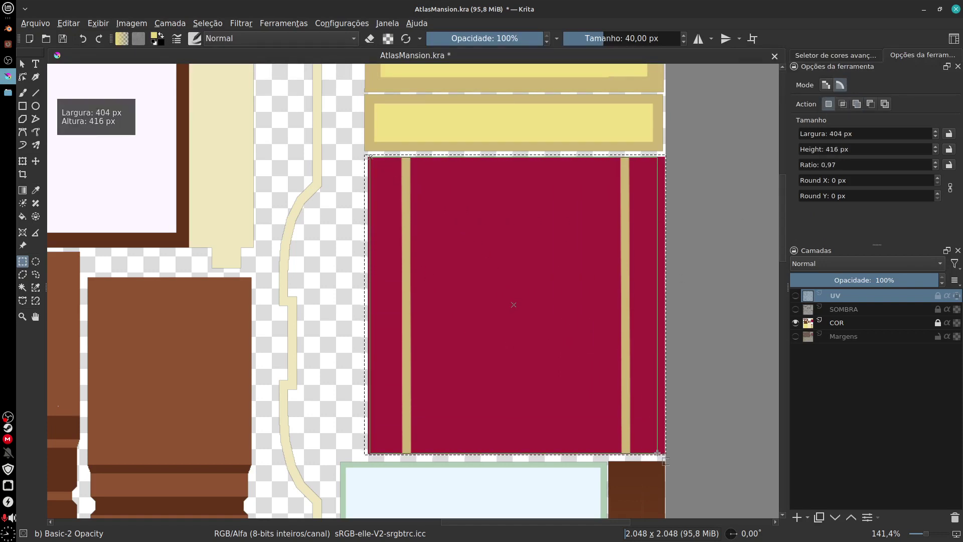
scroll(564, 365, up, 1)
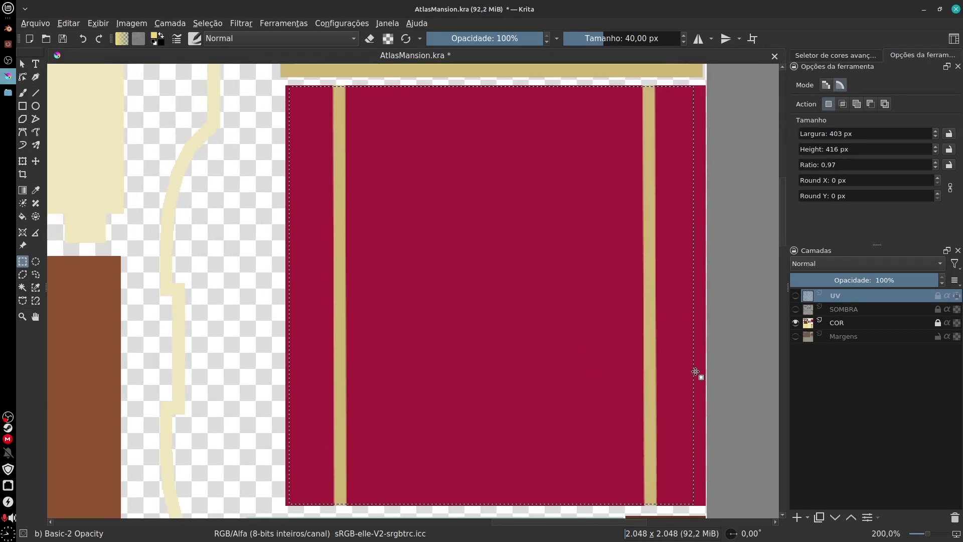
scroll(696, 372, up, 1)
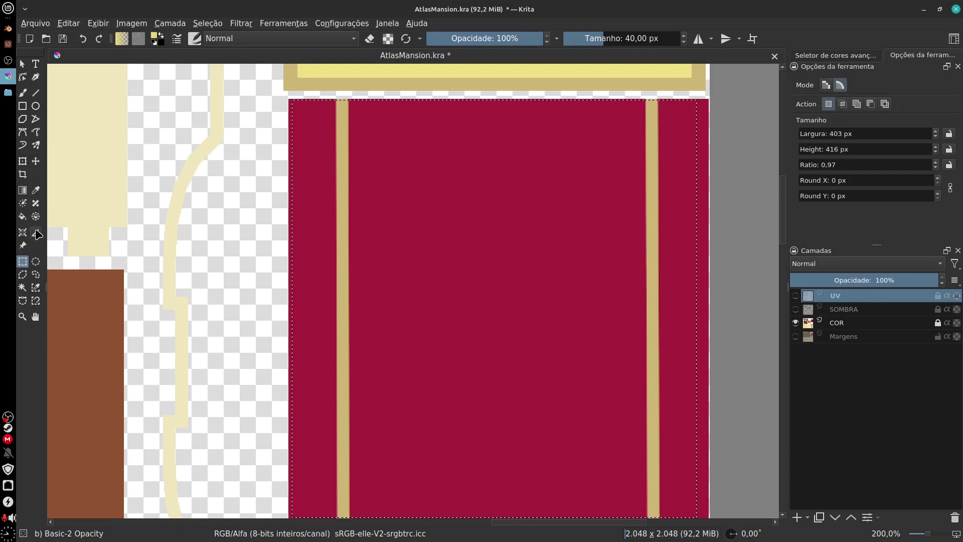
- Try a contiguous selection of the red panel with the UV layer active, and inspect its edges
click(22, 287)
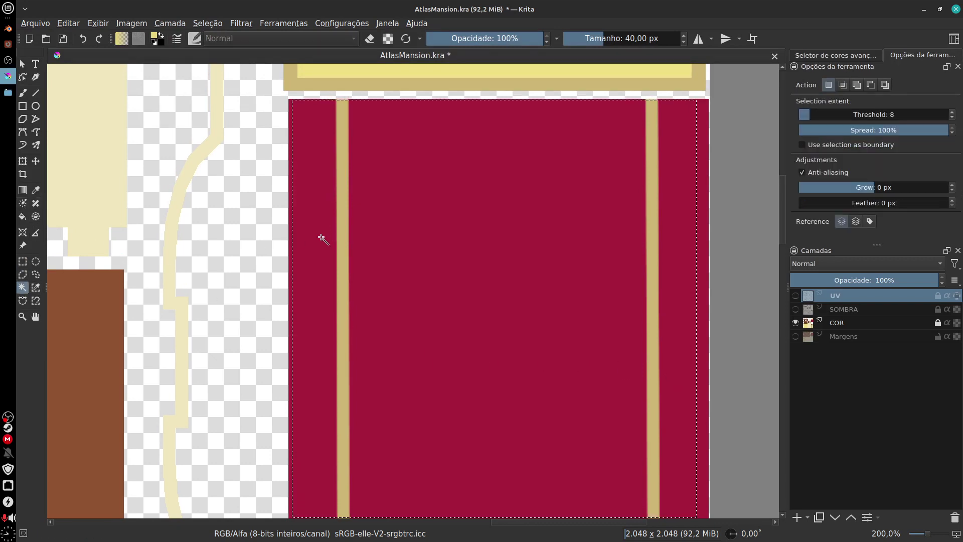
click(337, 242)
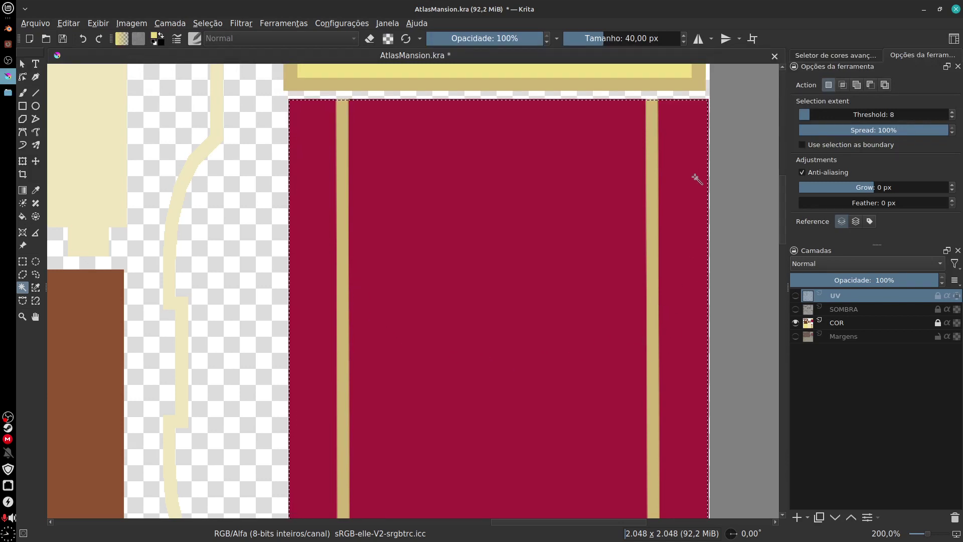
scroll(697, 179, right, 3)
scroll(600, 249, up, 2)
scroll(605, 304, up, 3)
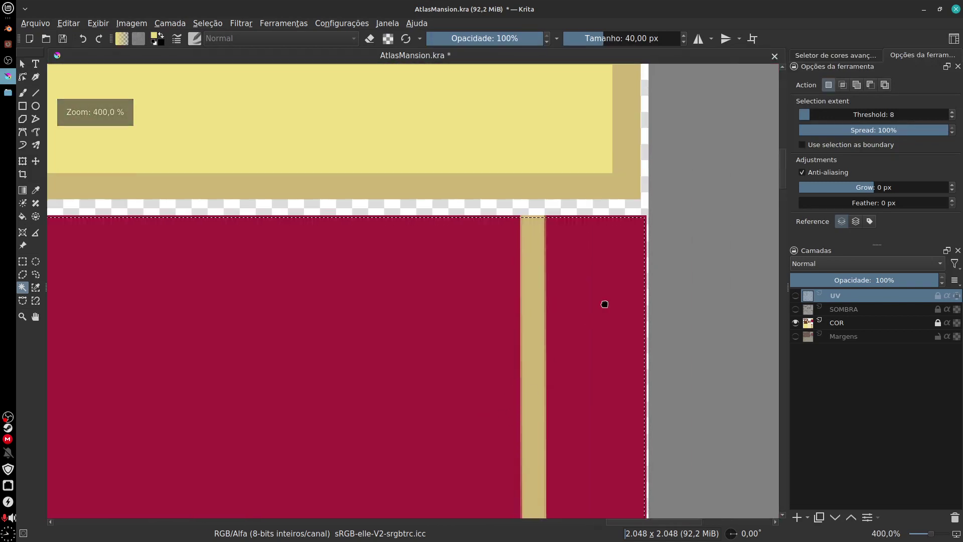
scroll(604, 304, up, 5)
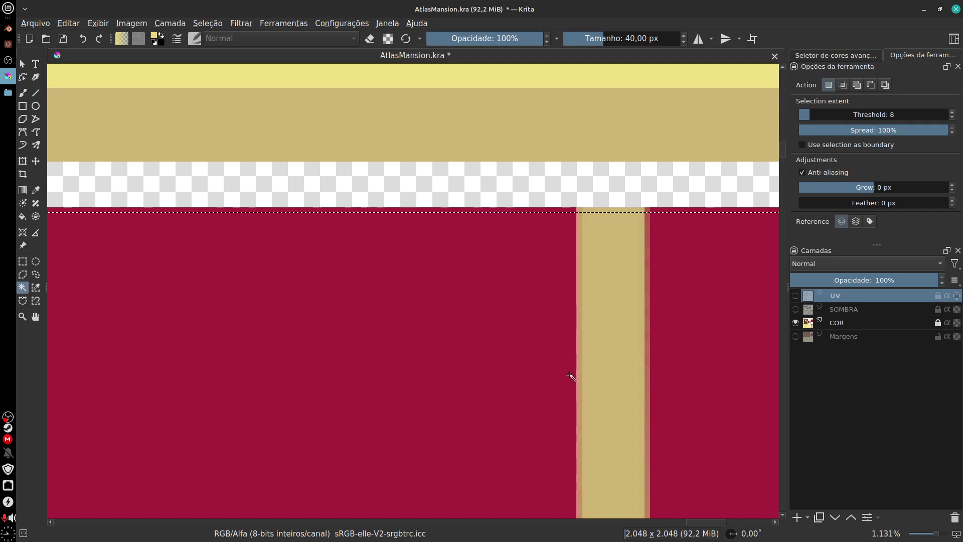
- On the COR layer, build a contiguous selection of the whole red panel, including both gold stripes and their blended edges
click(832, 322)
click(622, 351)
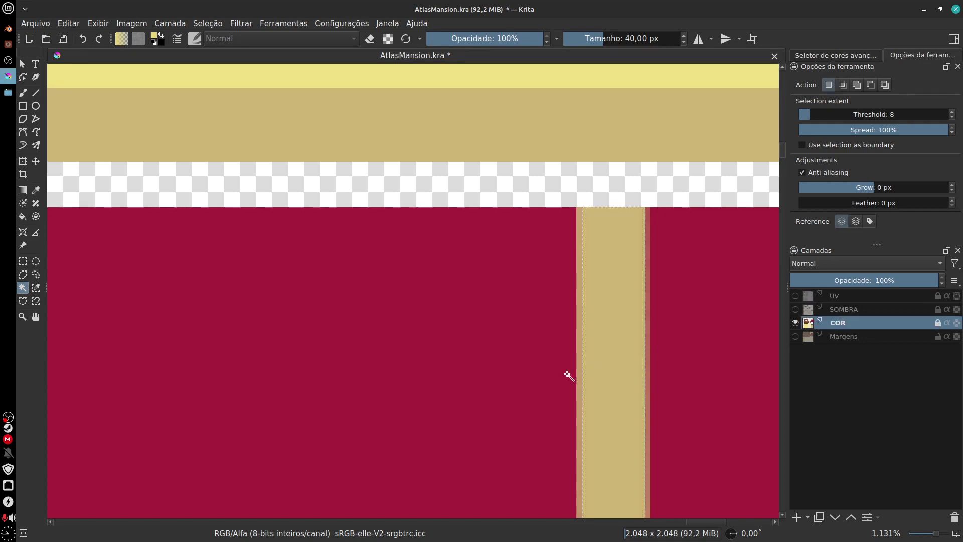
shift+click(525, 380)
shift+click(580, 371)
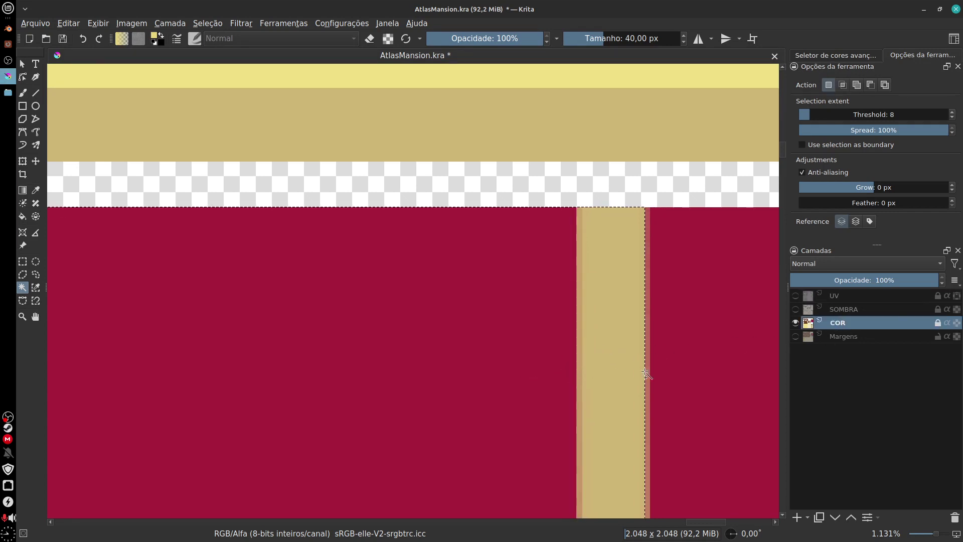
shift+click(648, 371)
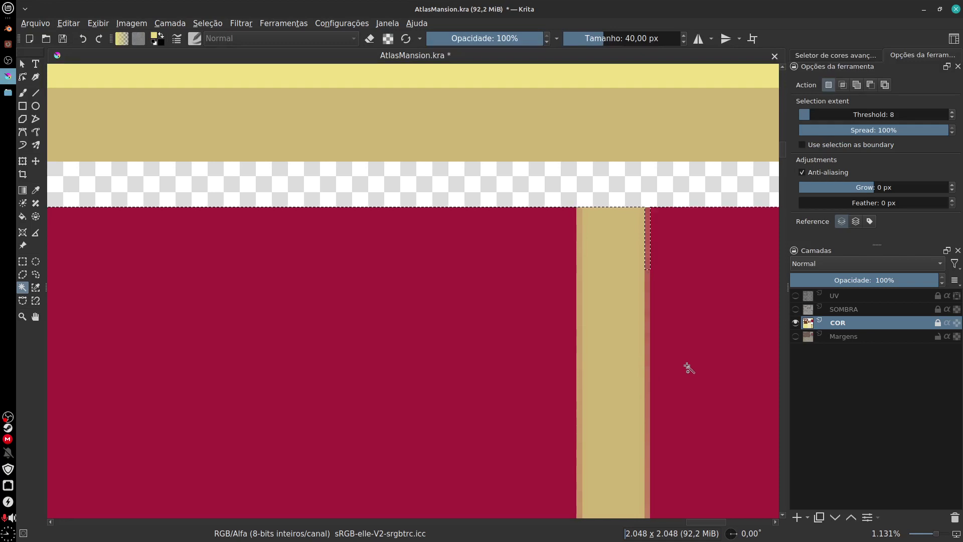
shift+click(650, 265)
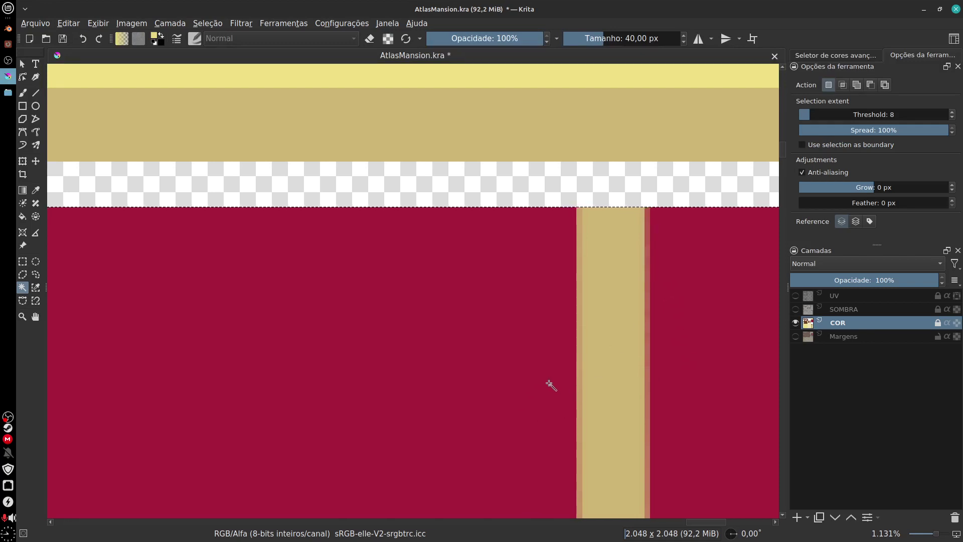
scroll(577, 386, up, 5)
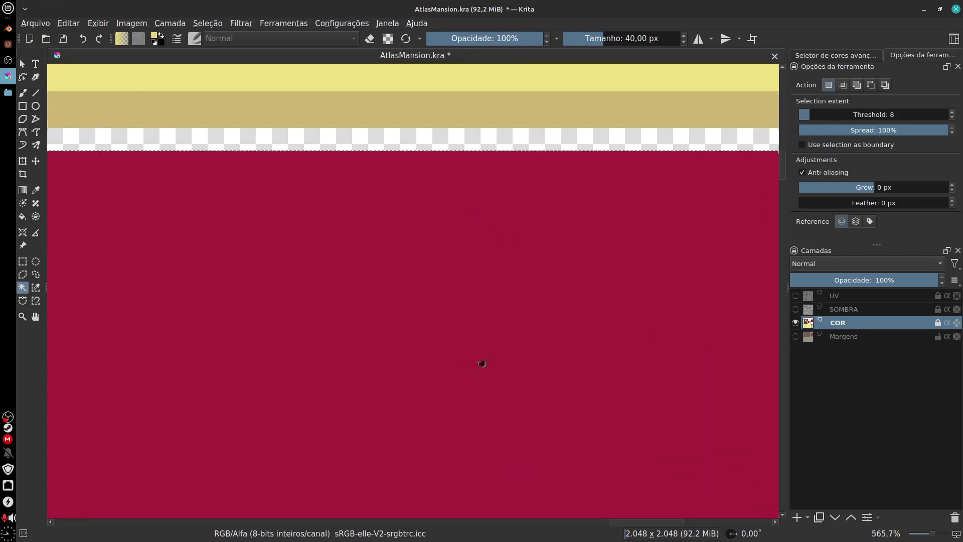
scroll(333, 355, left, 3)
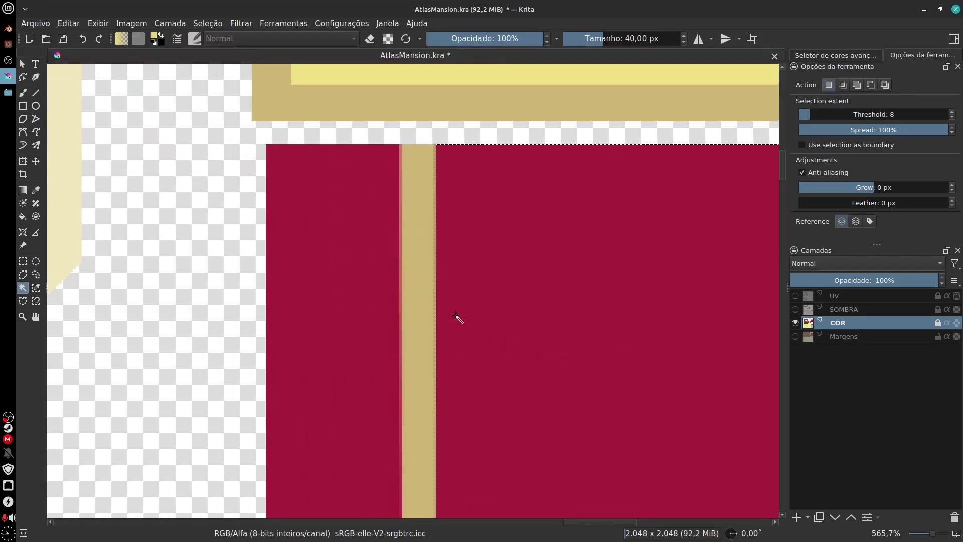
shift+click(401, 284)
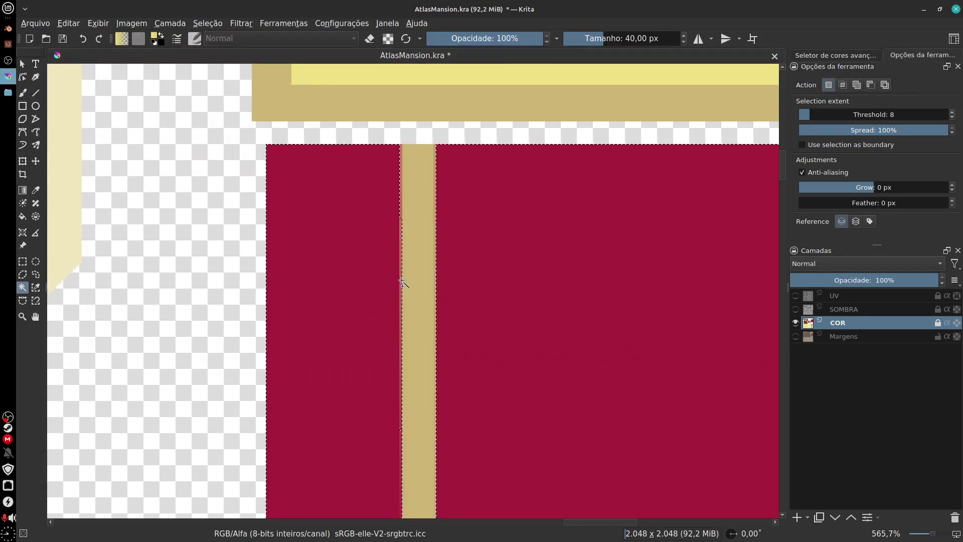
shift+click(436, 226)
scroll(520, 314, down, 2)
scroll(557, 331, up, 2)
scroll(557, 331, right, 1)
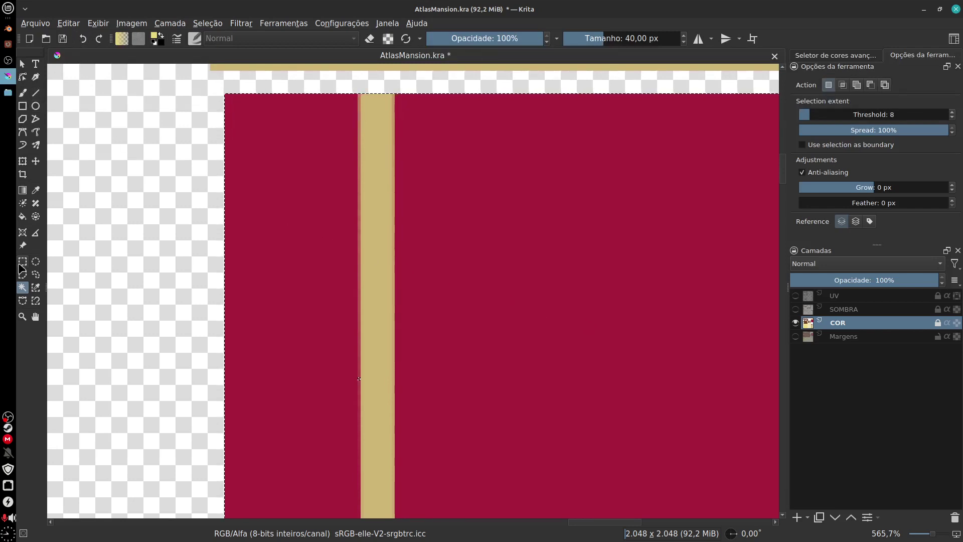
- Sample the crimson of the red panel as the foreground colour and unlock the COR layer
click(35, 190)
click(251, 317)
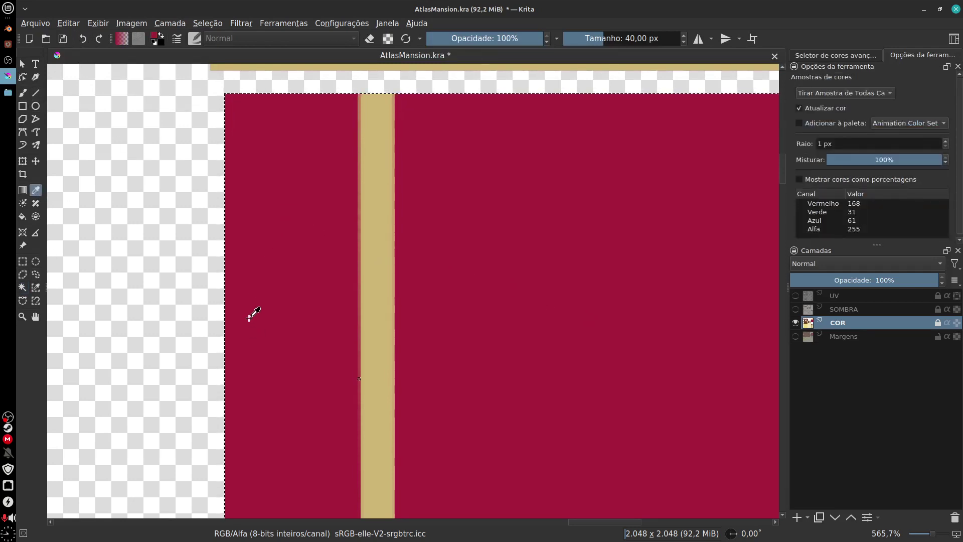
click(69, 23)
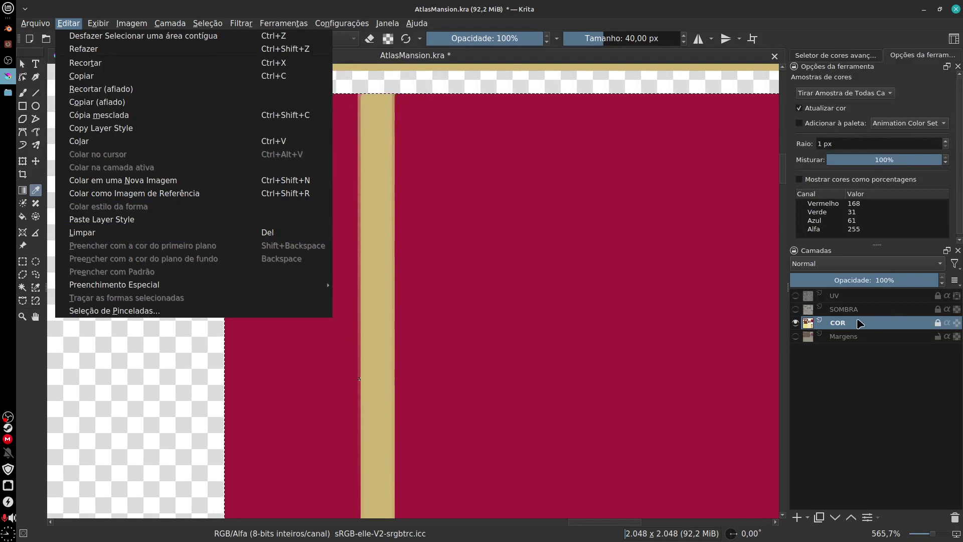
click(849, 339)
click(835, 343)
click(838, 325)
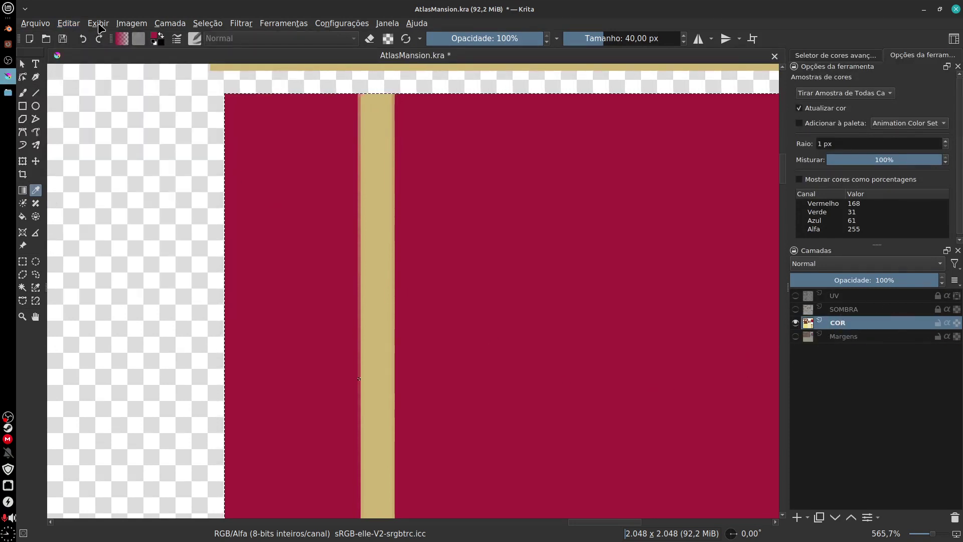
- Fill the selected red panel on the COR layer with the sampled crimson, covering the gold stripes, and clear the selection
click(76, 26)
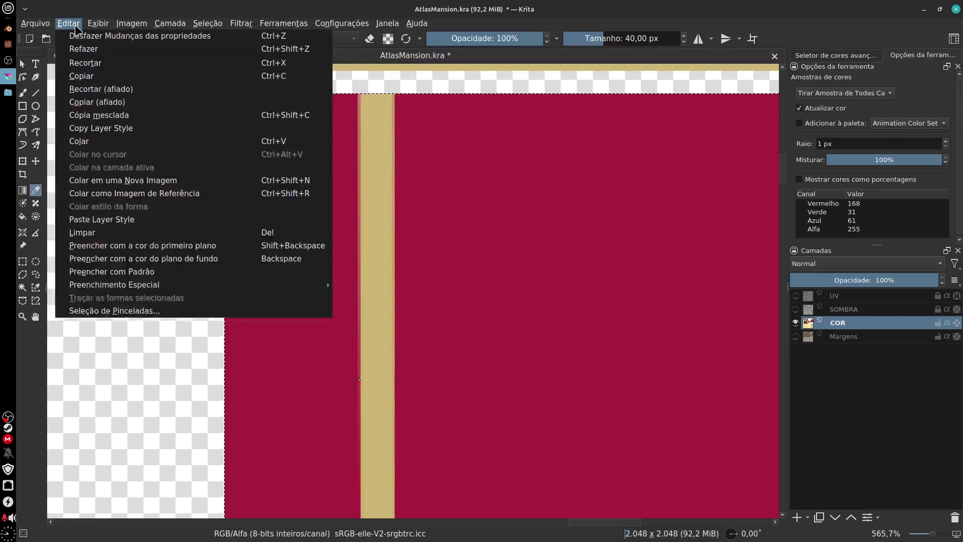
click(246, 250)
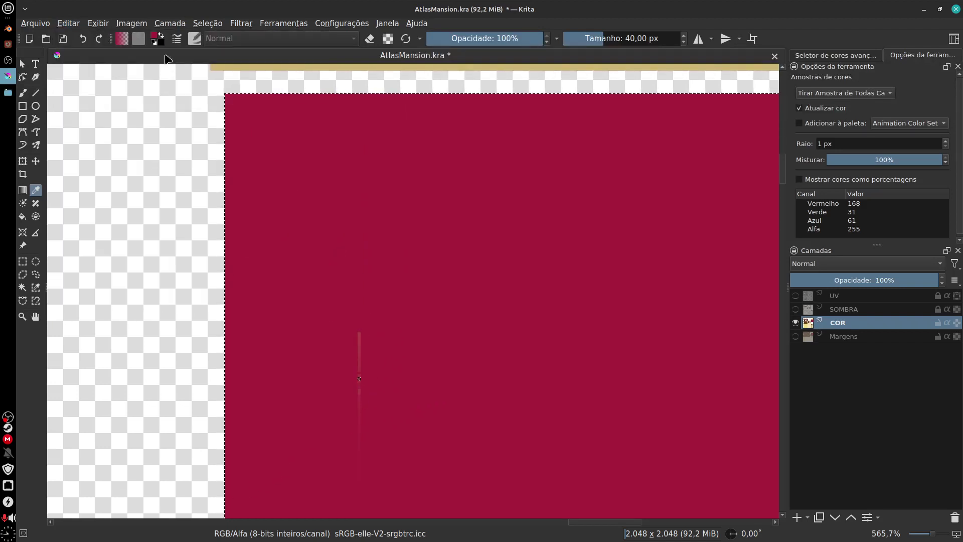
click(219, 24)
click(229, 58)
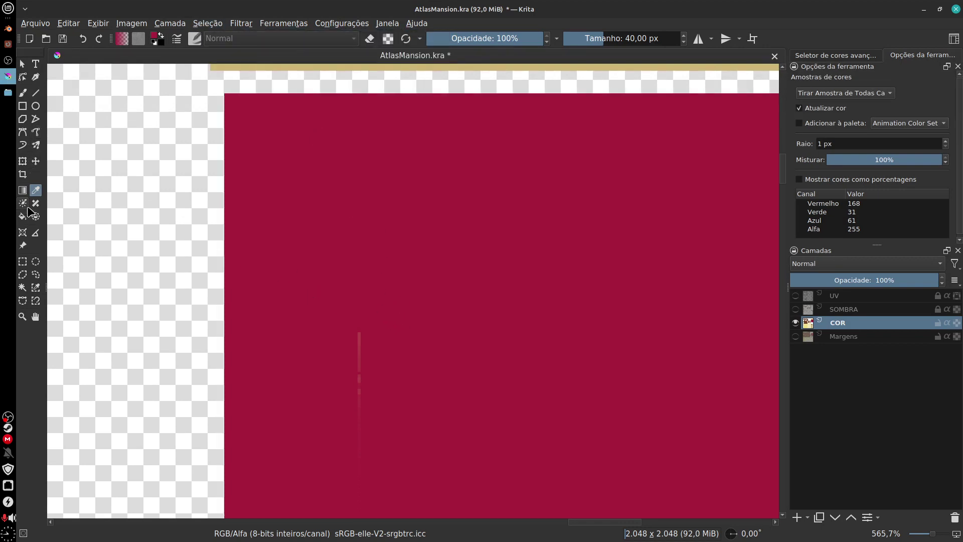
- Brush the 40 px crimson over the gold stripe remnants in the red panel, starting with those near its upper part
click(23, 93)
mouse_move(382, 350)
mouse_down()
mouse_move(362, 337)
mouse_move(383, 372)
mouse_up()
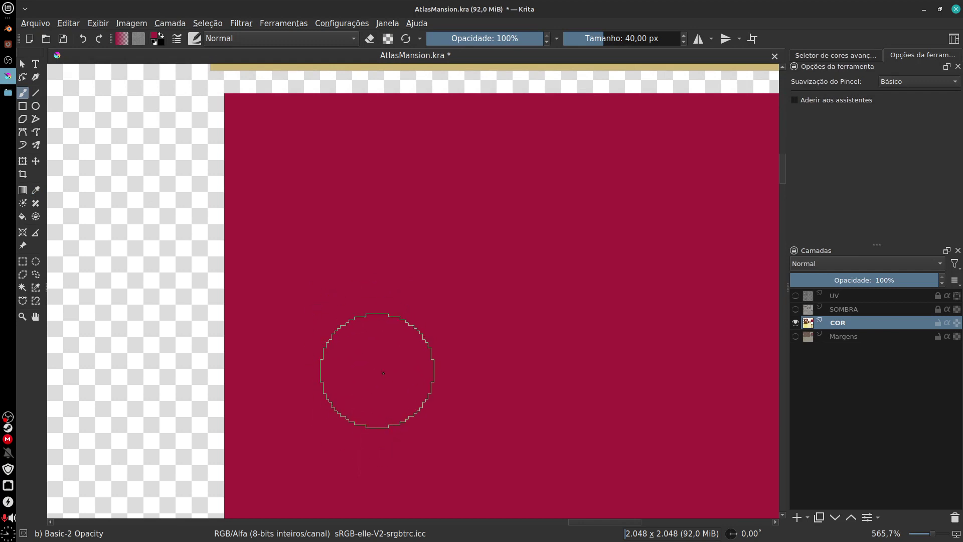
drag(576, 367, 376, 317)
drag(546, 357, 592, 178)
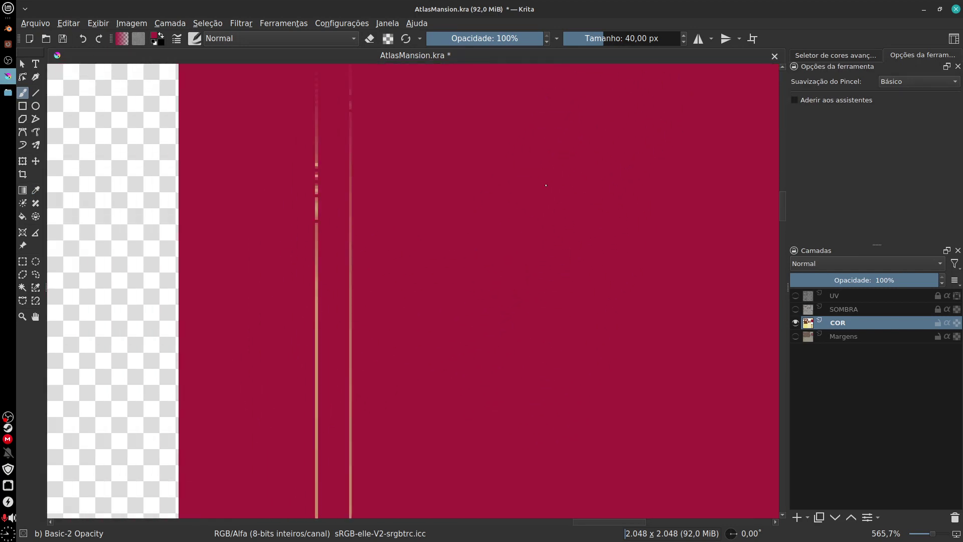
mouse_move(348, 398)
mouse_down()
mouse_move(378, 382)
mouse_move(371, 308)
mouse_move(386, 226)
mouse_up()
drag(528, 275, 520, 307)
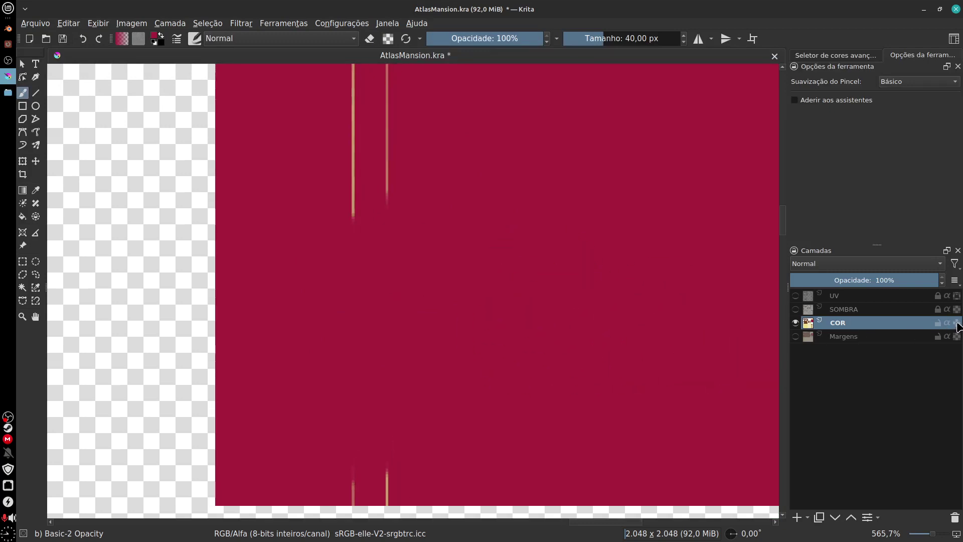
- Lock the COR layer's alpha and paint crimson over the remaining thin gold lines down to the red panel's lower edge
drag(376, 467, 376, 476)
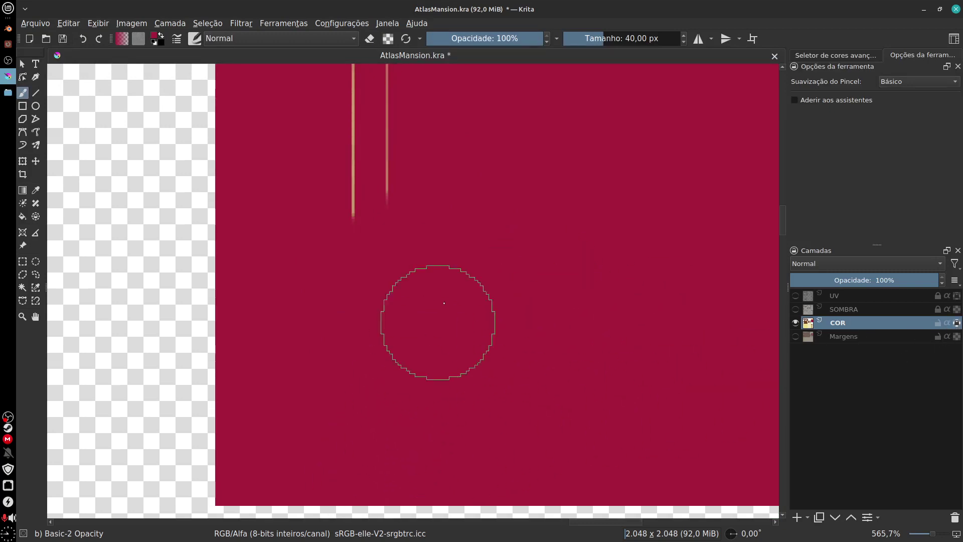
mouse_move(358, 215)
mouse_down()
mouse_move(326, 423)
mouse_move(290, 258)
mouse_move(355, 436)
mouse_up()
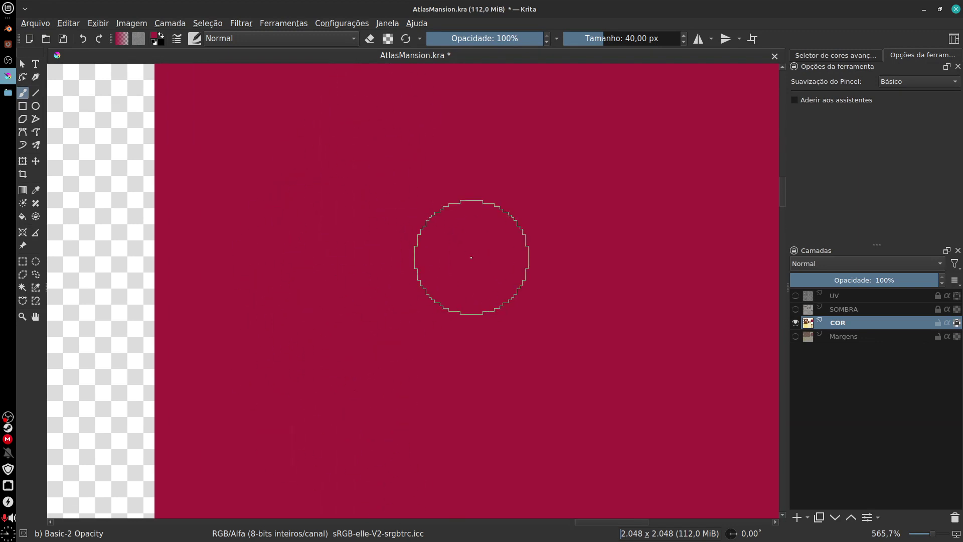
mouse_move(471, 254)
mouse_down()
mouse_move(384, 293)
mouse_move(449, 320)
mouse_up()
scroll(449, 319, down, 3)
scroll(612, 276, right, 2)
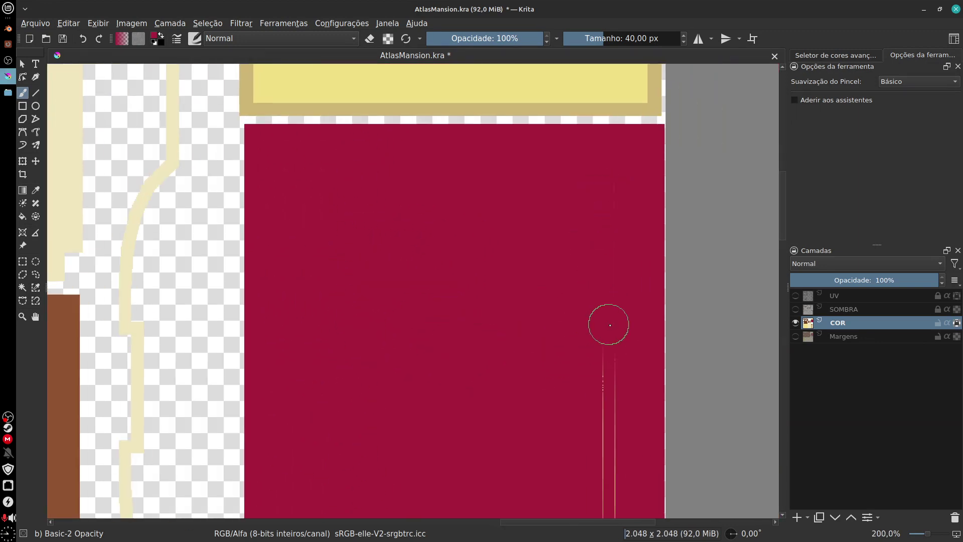
scroll(592, 326, down, 2)
mouse_move(576, 328)
mouse_down()
mouse_move(596, 402)
mouse_move(601, 426)
mouse_up()
scroll(598, 389, up, 3)
scroll(581, 423, left, 1)
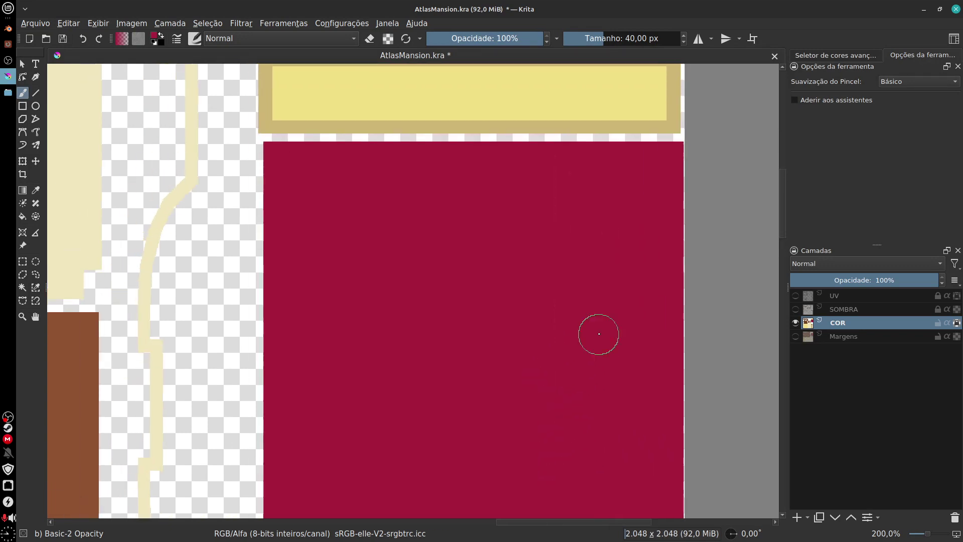
- Make the Margens layer visible beneath the COR layer so the margins around the painted parts are filled
scroll(494, 224, down, 2)
scroll(495, 224, right, 2)
scroll(594, 344, down, 2)
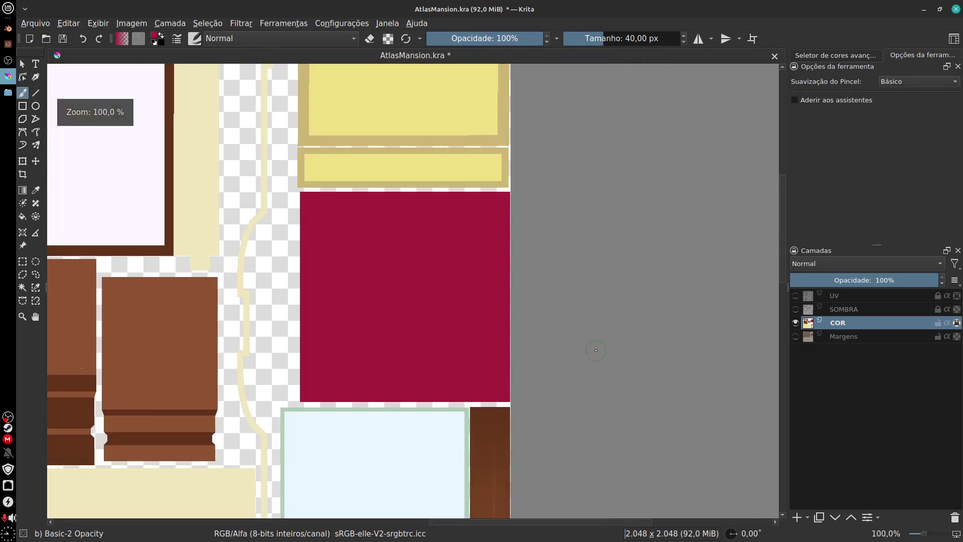
scroll(580, 366, left, 1)
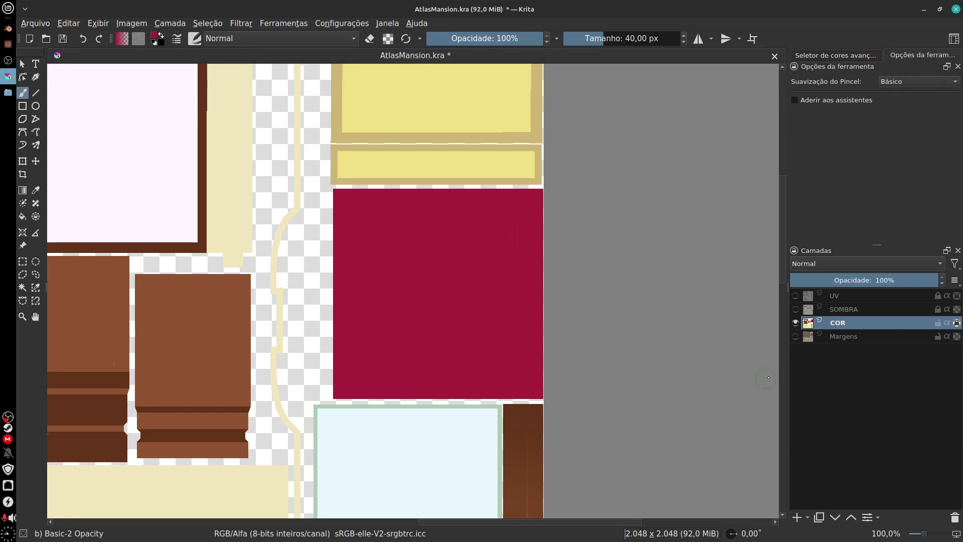
drag(597, 413, 634, 416)
drag(696, 424, 713, 422)
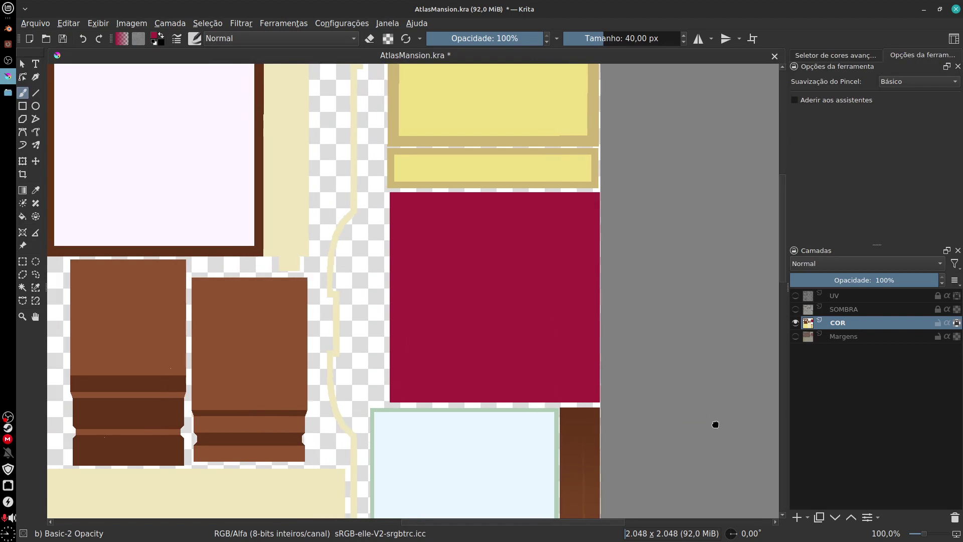
click(796, 337)
click(796, 337)
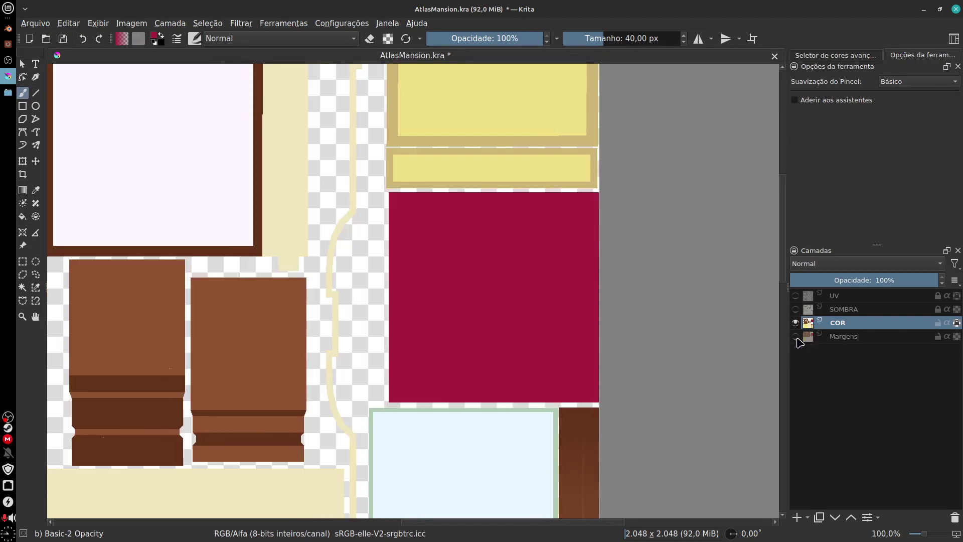
click(796, 337)
drag(641, 363, 683, 369)
key(minus)
key(minus)
key(minus)
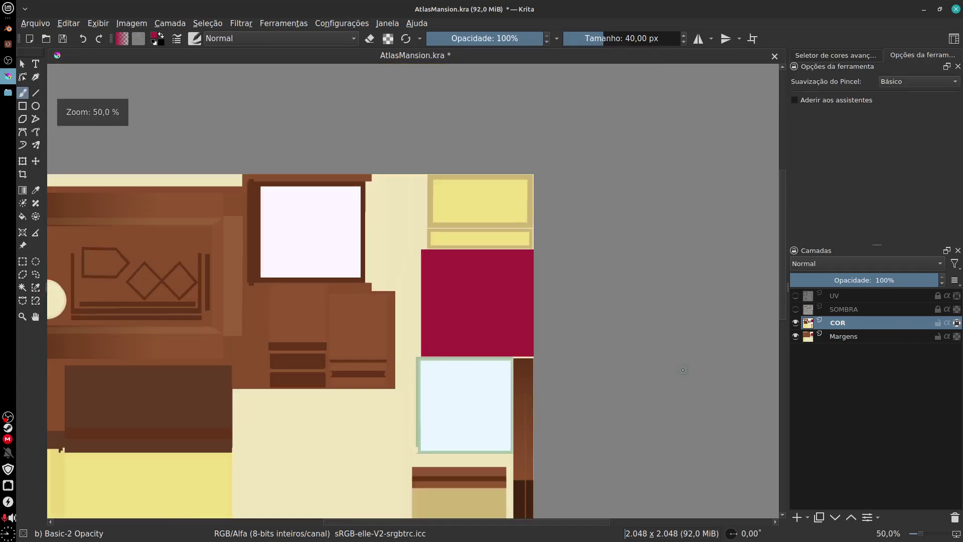
drag(562, 464, 689, 354)
ctrl+click(689, 354)
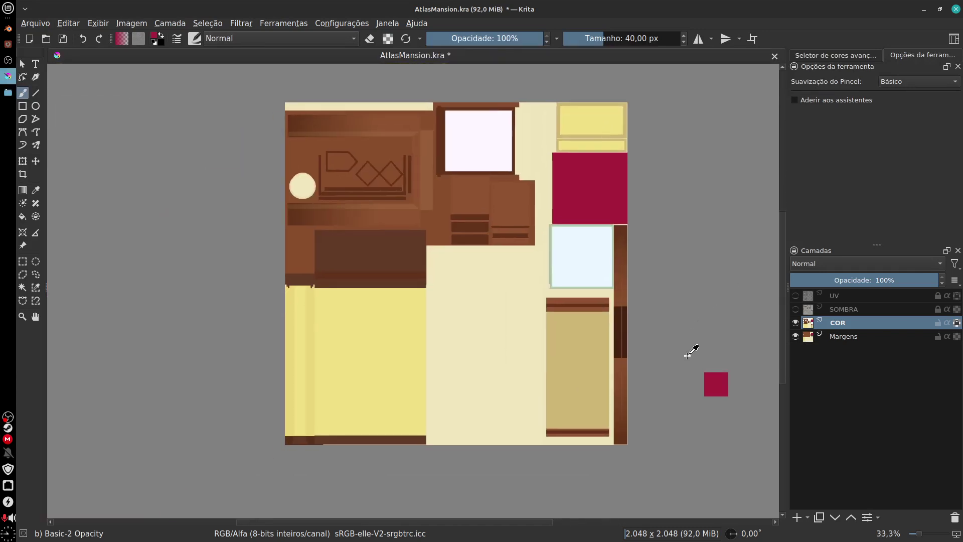
ctrl+click(689, 354)
- Save the document and export it as a PNG image, replacing the existing AtlasMansion.png
key(ctrl+s)
mouse_move(680, 433)
mouse_down()
mouse_move(694, 423)
mouse_move(687, 438)
mouse_up()
click(49, 24)
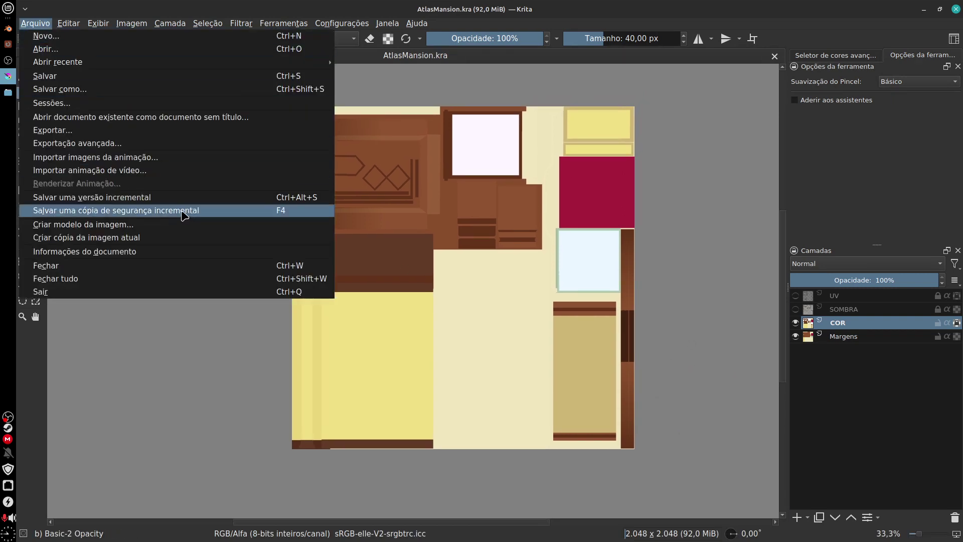
click(161, 133)
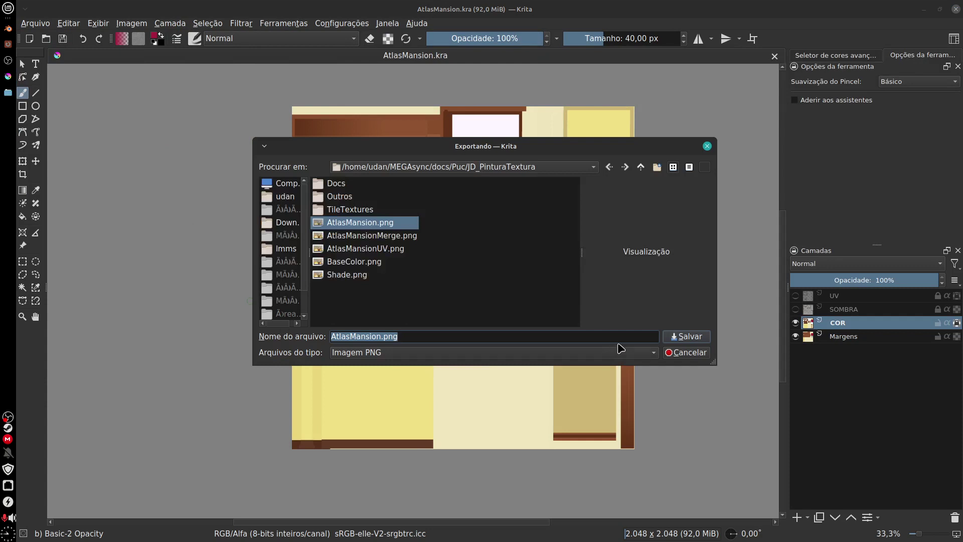
click(697, 336)
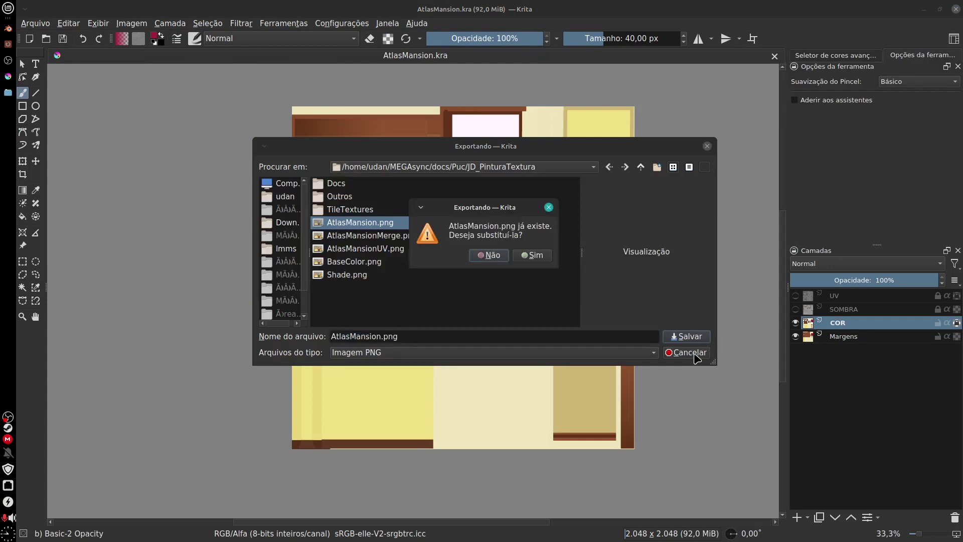
click(539, 257)
click(666, 358)
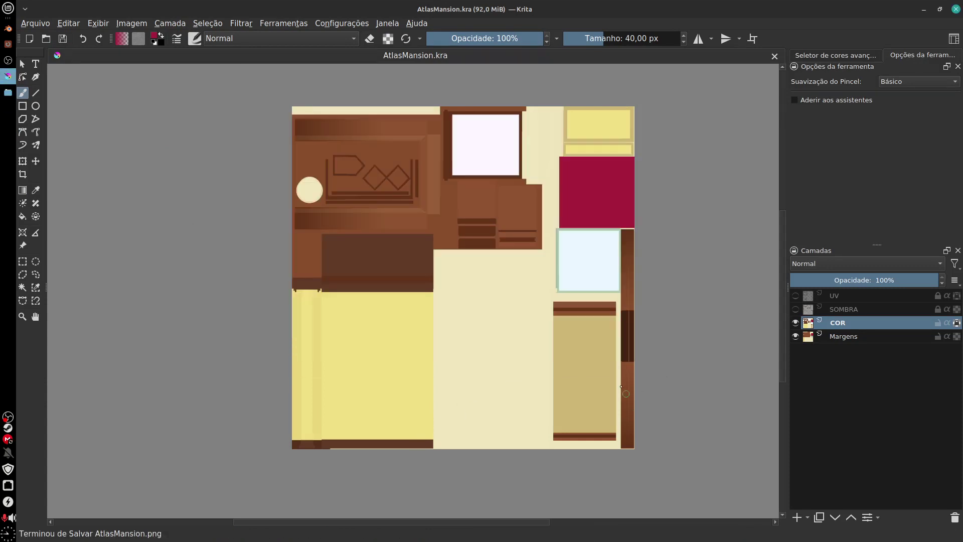
- Switch to Blender, display AtlasMansionMerge.png in the widened image editor and reload it from disk
click(8, 29)
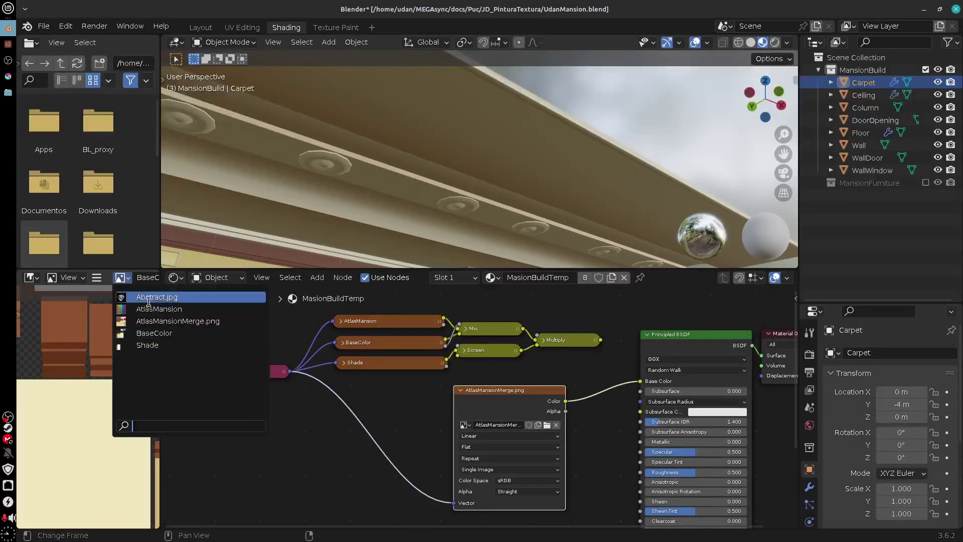
click(183, 322)
drag(160, 382, 287, 372)
click(97, 277)
mouse_move(165, 305)
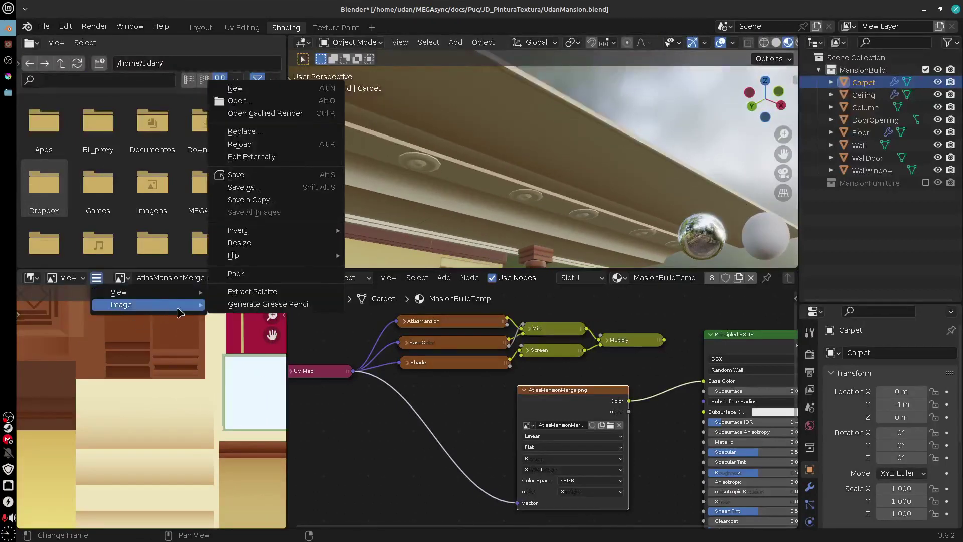
click(276, 157)
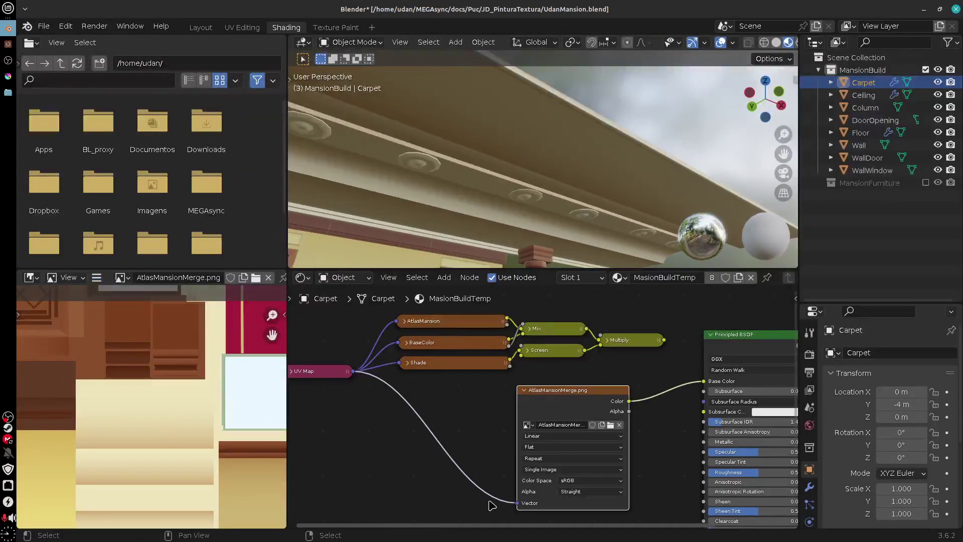
drag(573, 222, 685, 210)
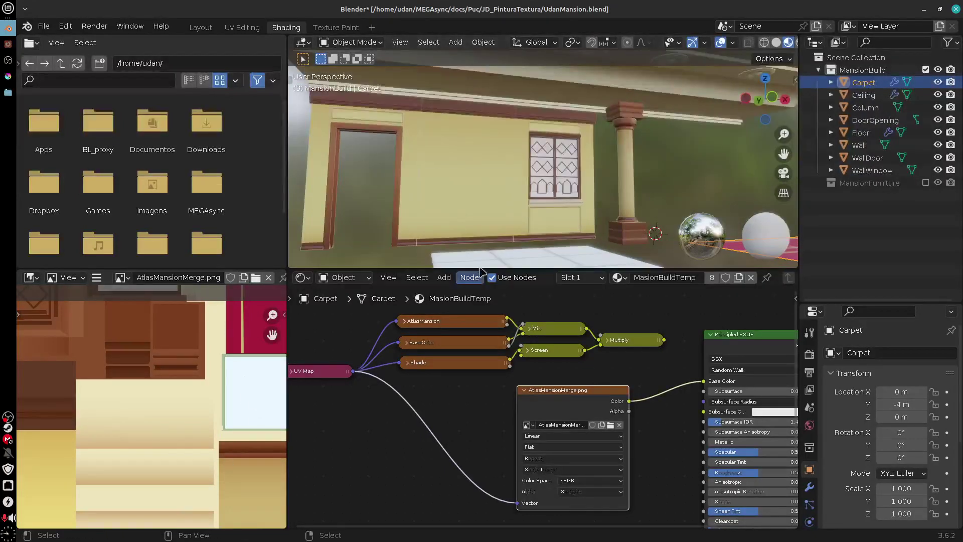
scroll(571, 212, up, 3)
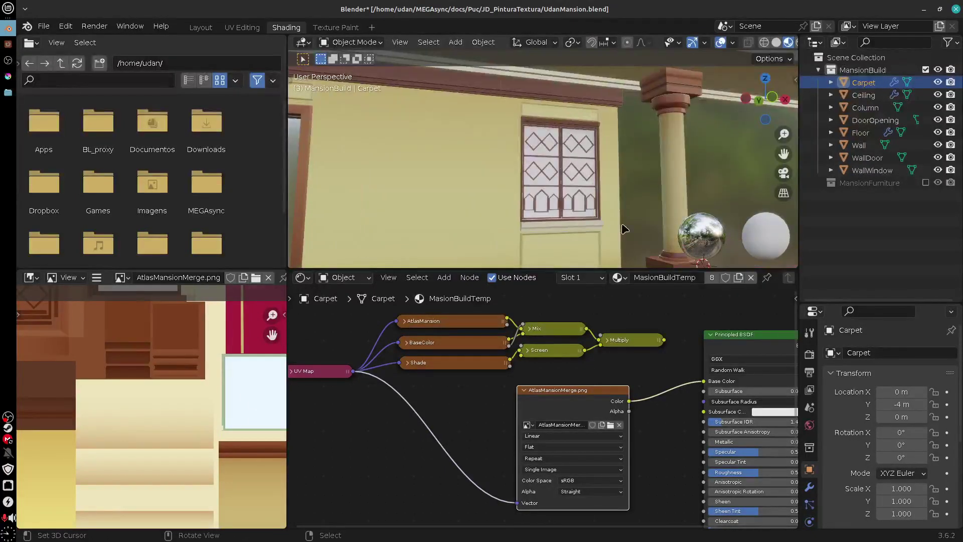
drag(621, 227, 652, 224)
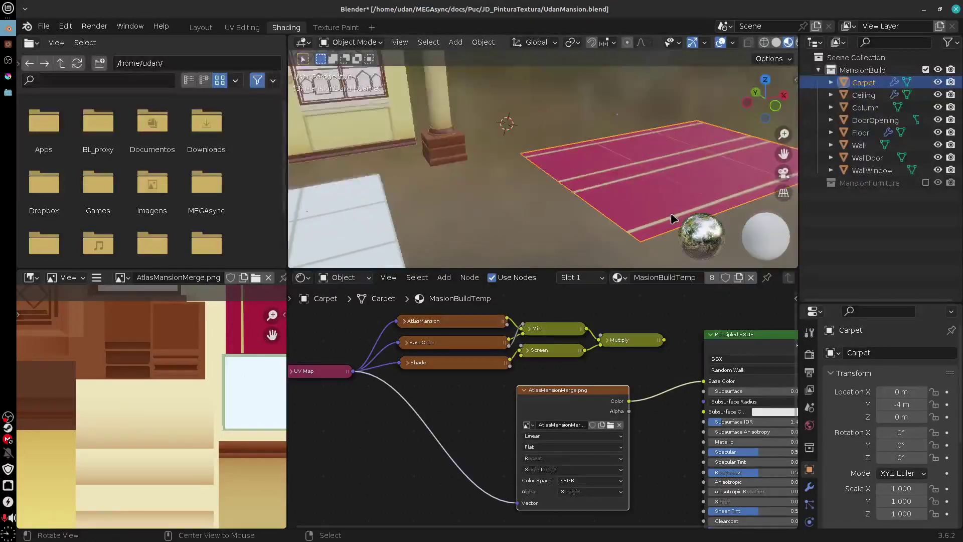
- Switch to Krita and export the texture as a PNG over the existing AtlasMansionMerge.png
click(8, 77)
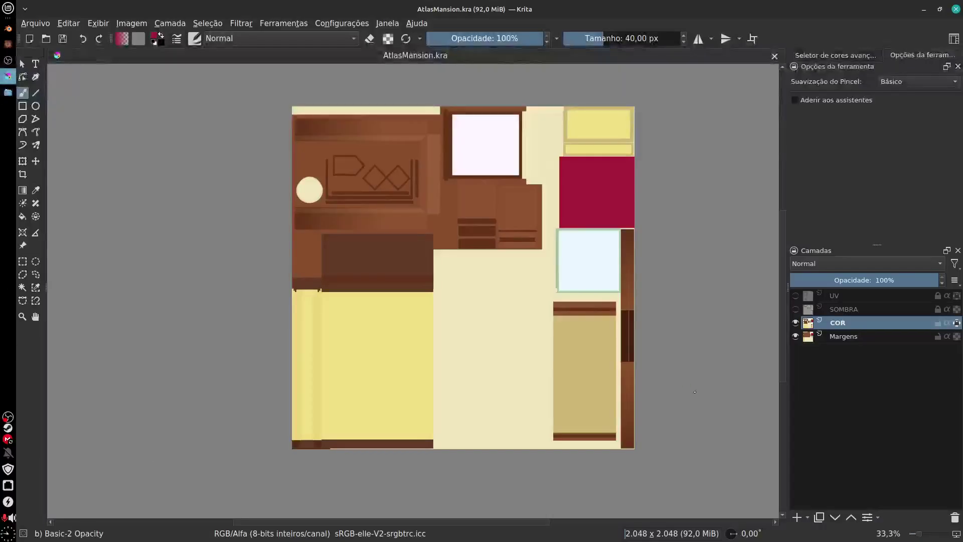
click(35, 24)
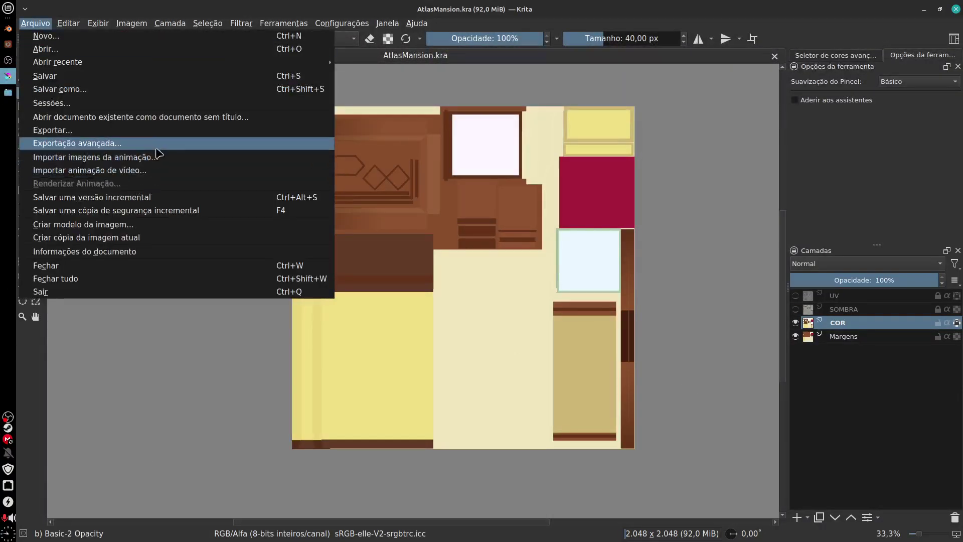
click(160, 131)
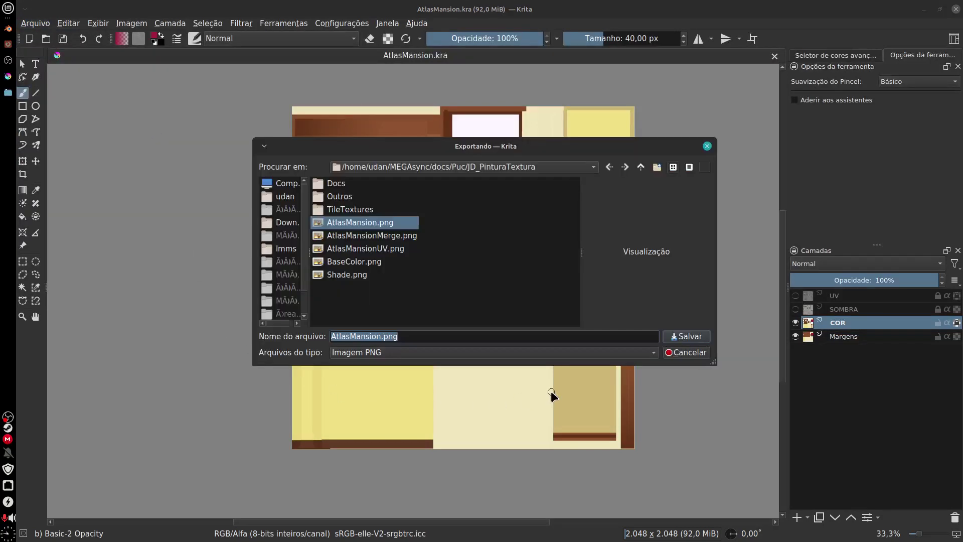
click(403, 235)
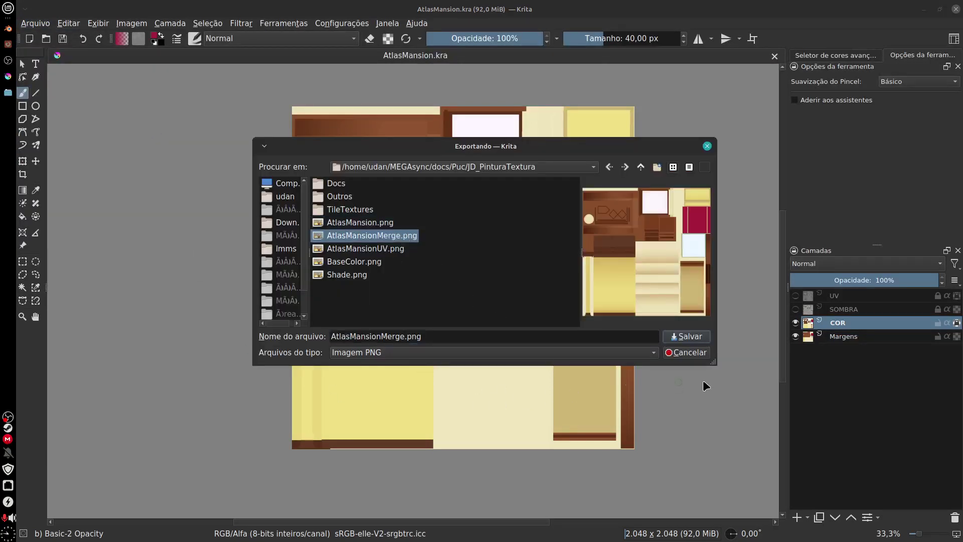
key(Return)
click(542, 254)
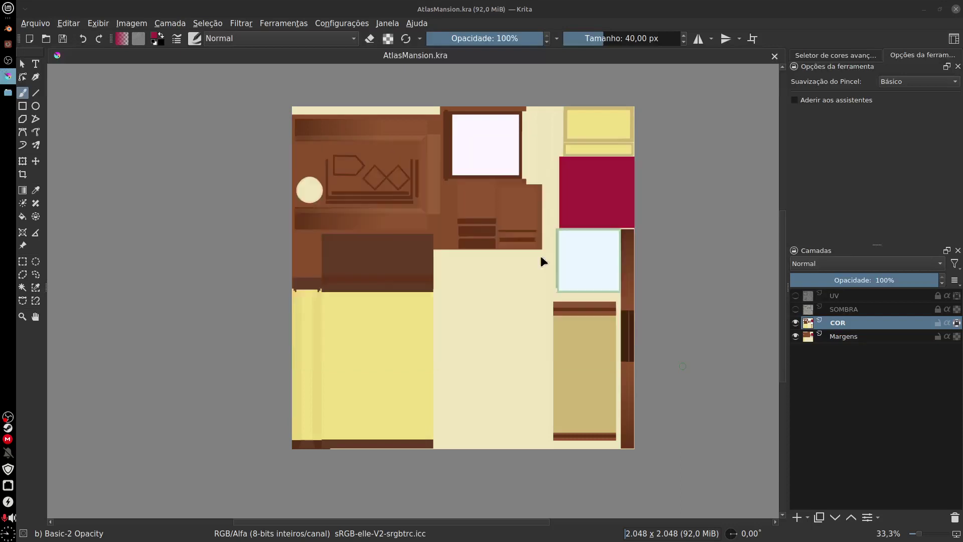
click(667, 368)
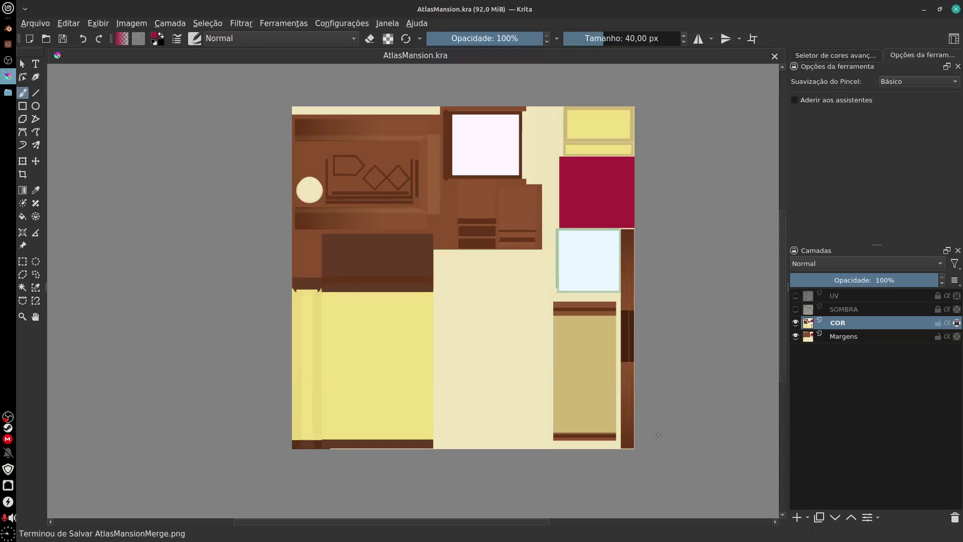
- Switch to Blender and reload AtlasMansionMerge.png in the image editor to update the carpet's texture
click(8, 28)
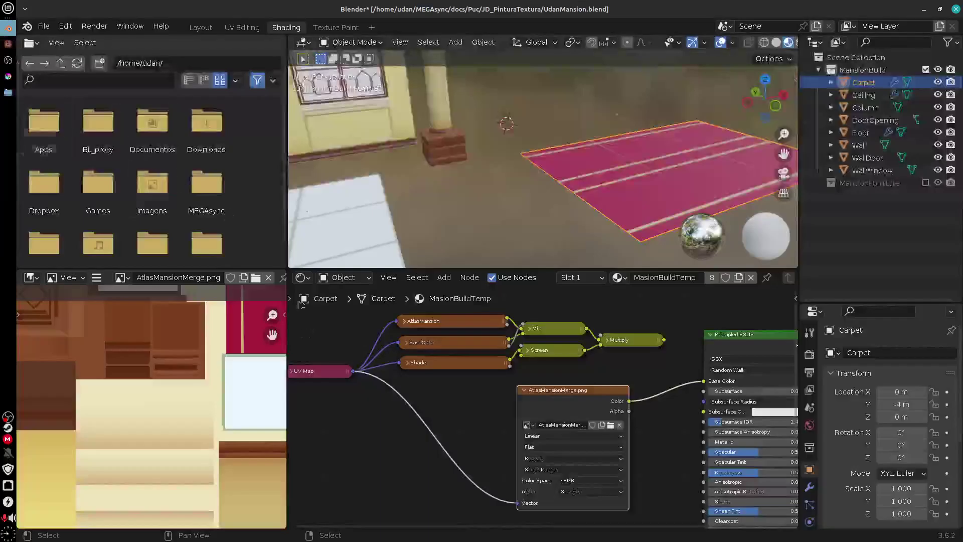
click(98, 279)
mouse_move(147, 306)
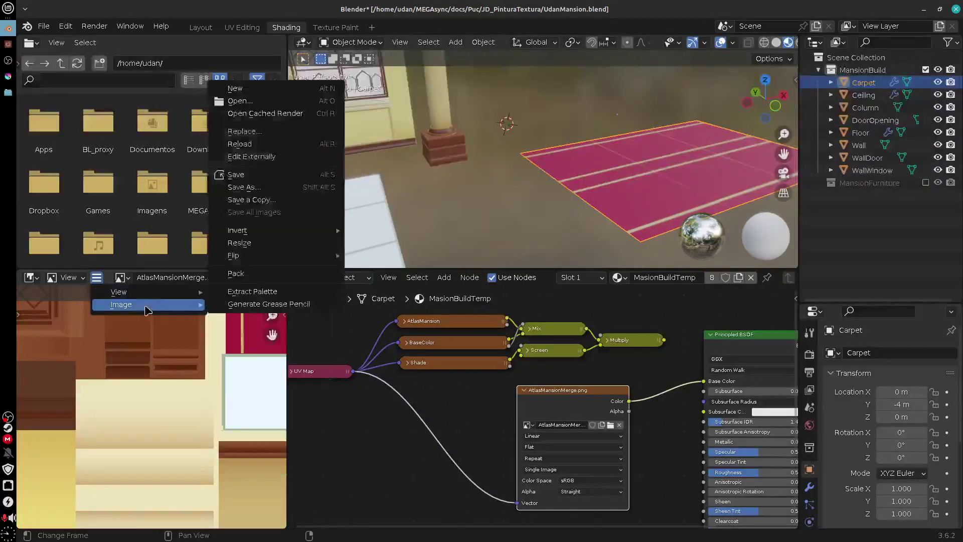
click(294, 149)
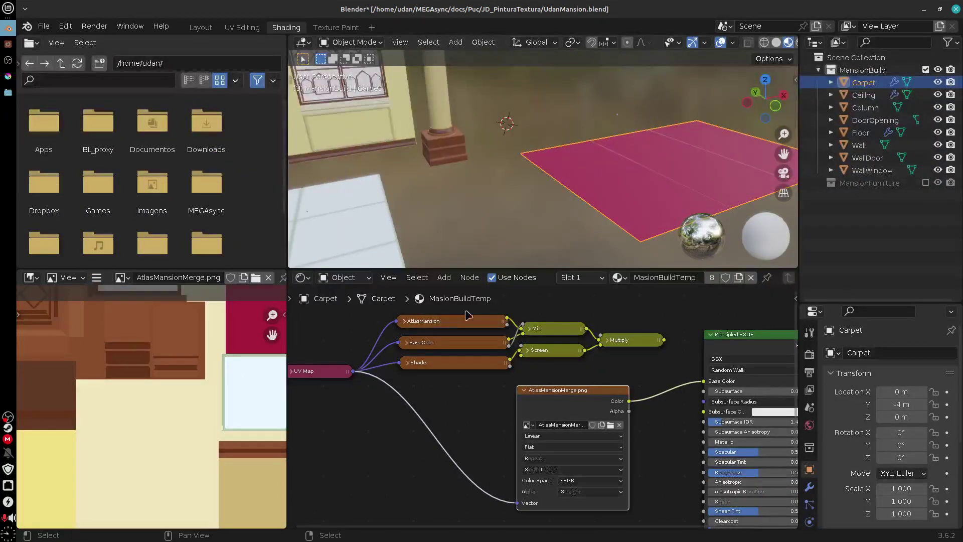
- Examine the carpet's seam lines up close on the mansion model
mouse_move(572, 220)
alt+shift+mouse_down()
mouse_move(619, 222)
mouse_move(555, 183)
mouse_move(605, 199)
mouse_move(445, 236)
mouse_move(658, 233)
mouse_move(580, 173)
mouse_move(591, 204)
mouse_move(552, 206)
mouse_move(538, 238)
mouse_move(477, 226)
mouse_move(454, 244)
mouse_move(542, 231)
mouse_move(534, 225)
mouse_move(722, 166)
mouse_move(651, 187)
mouse_move(657, 226)
mouse_move(744, 204)
mouse_move(660, 206)
alt+shift+mouse_up()
scroll(633, 190, up, 8)
scroll(660, 206, down, 6)
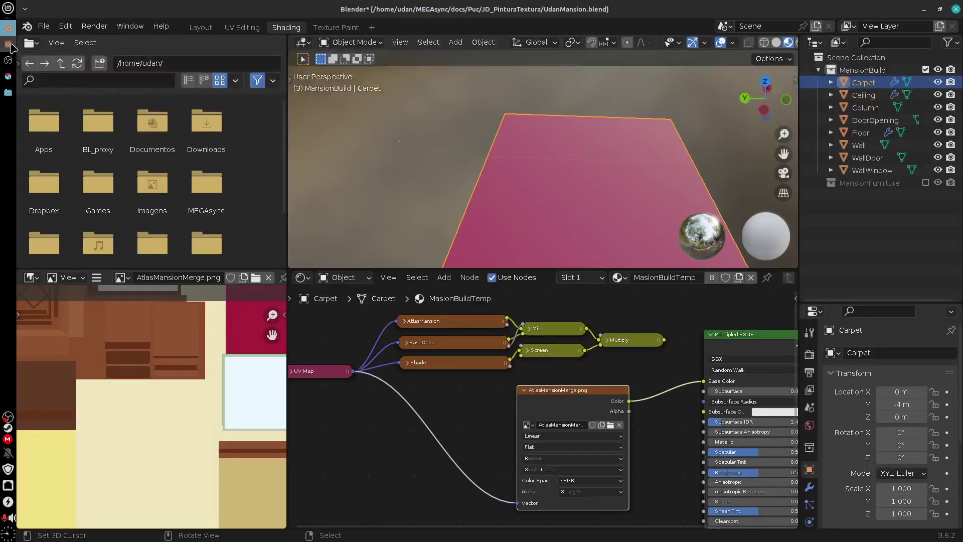
- Switch to Krita and show the UV layer over the red carpet panel to check its outer edge
click(8, 76)
scroll(684, 281, up, 5)
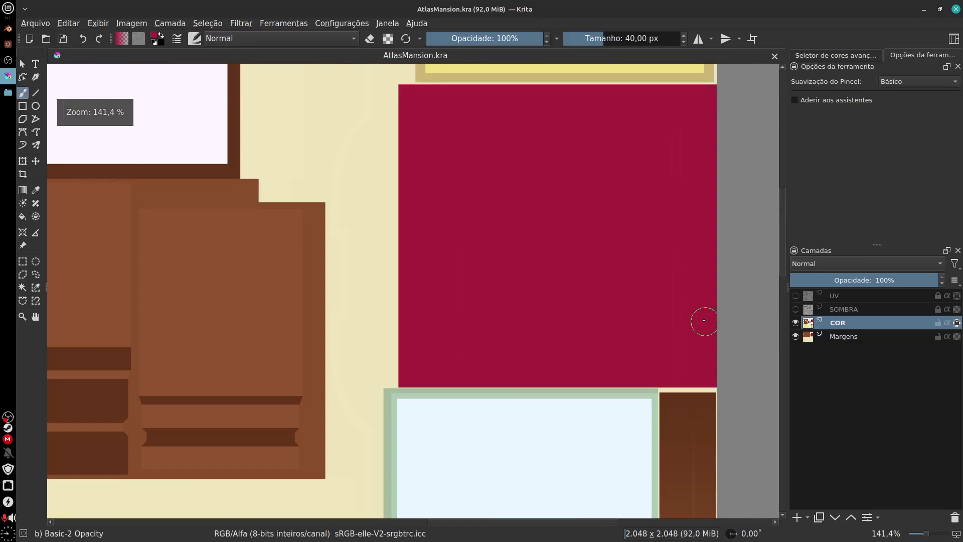
drag(705, 320, 608, 426)
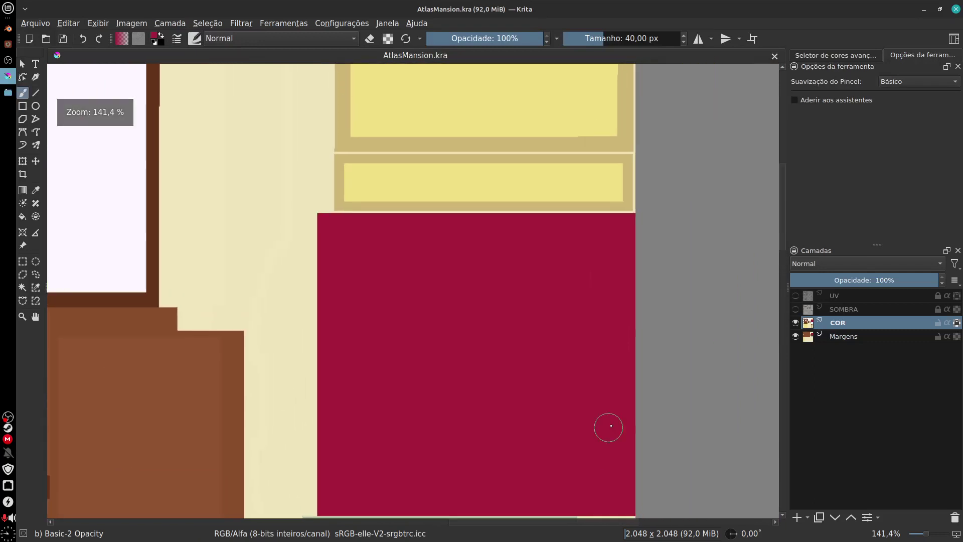
drag(574, 340, 630, 276)
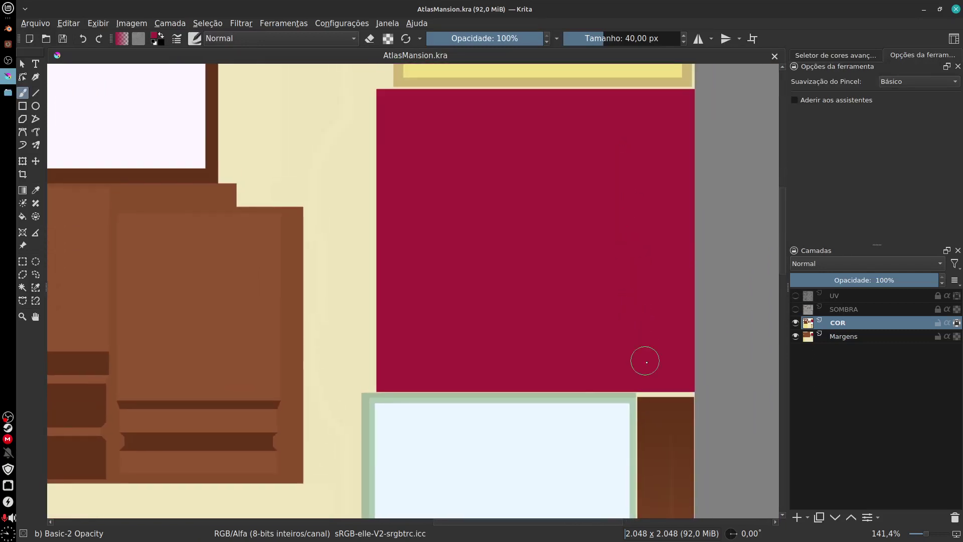
click(796, 296)
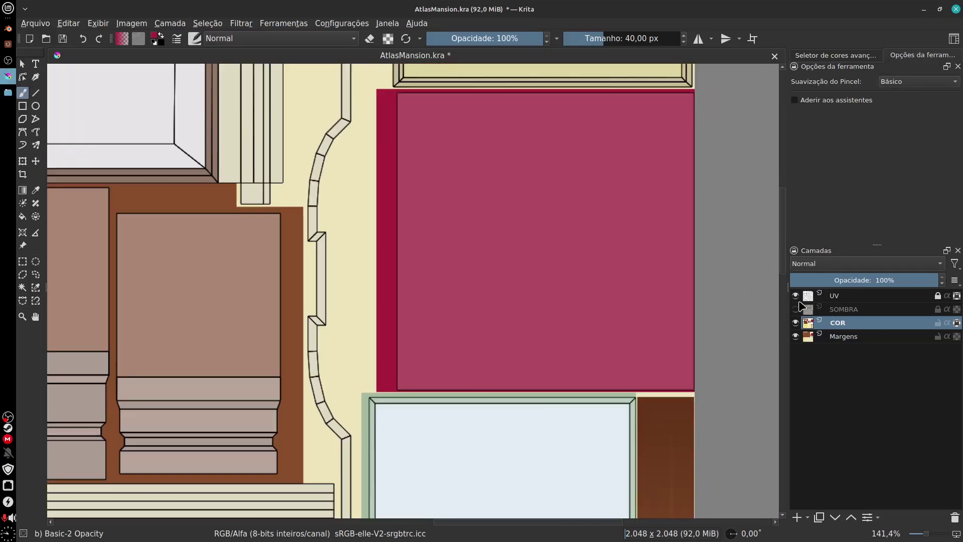
drag(730, 337, 692, 378)
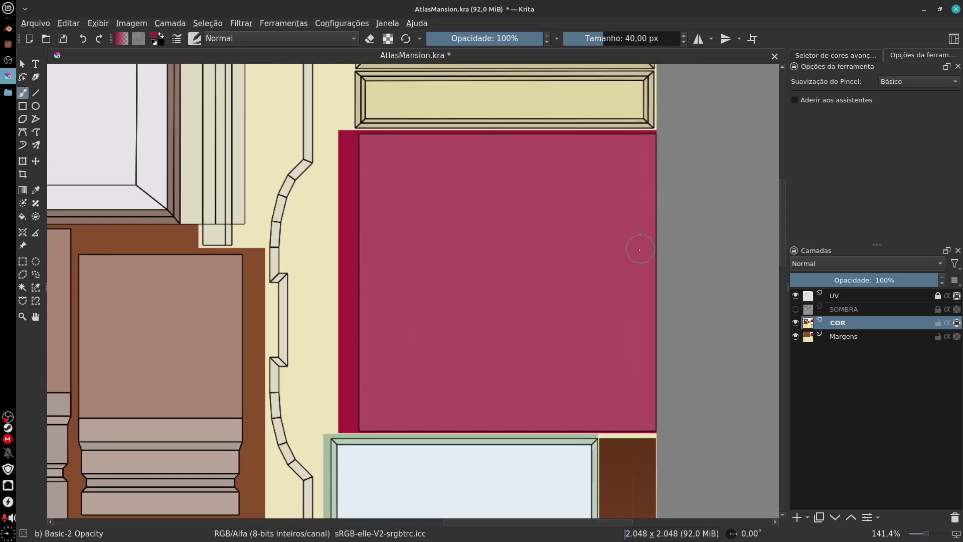
- Paint a crimson strip on the Margens layer along the atlas's left edge, beside the round piece opposite the red panel
scroll(640, 250, left, 15)
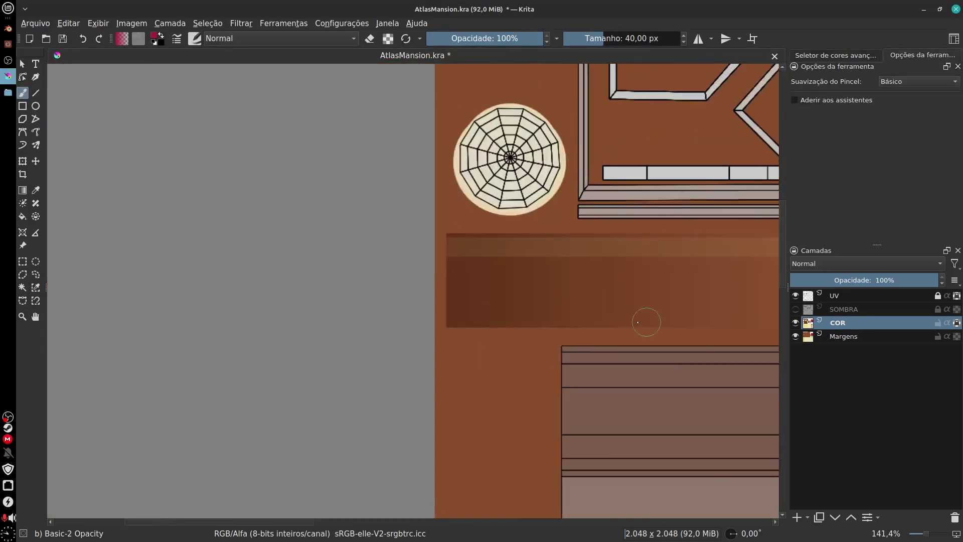
scroll(490, 333, up, 1)
scroll(489, 333, right, 15)
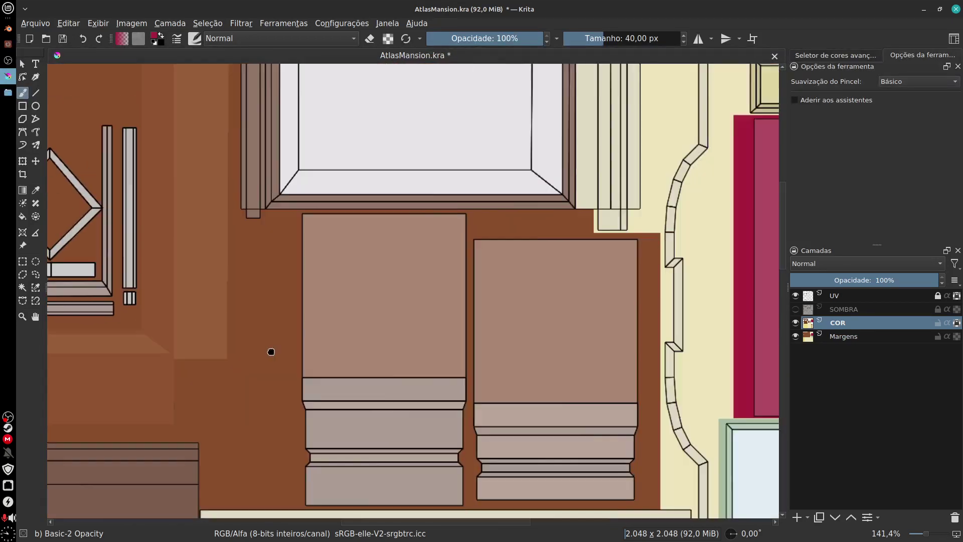
scroll(623, 254, left, 15)
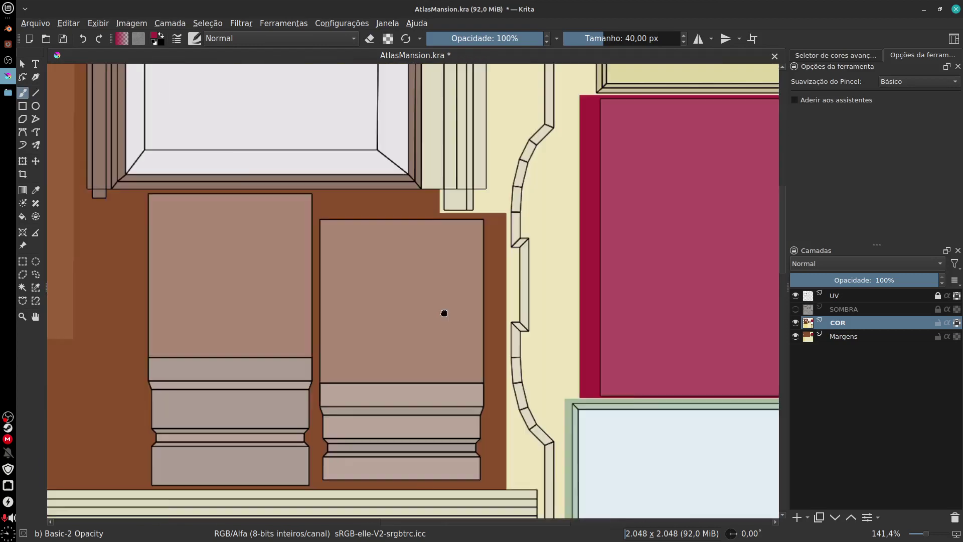
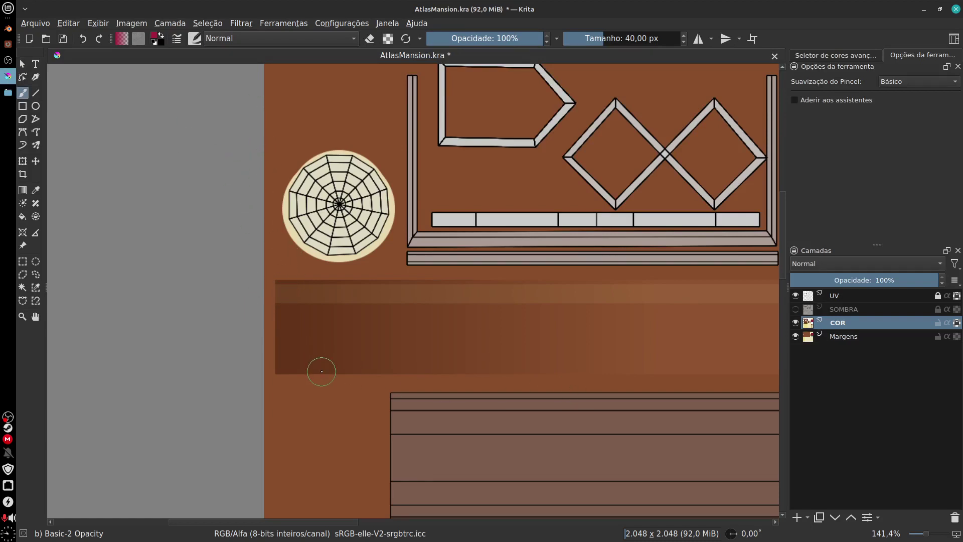
click(837, 337)
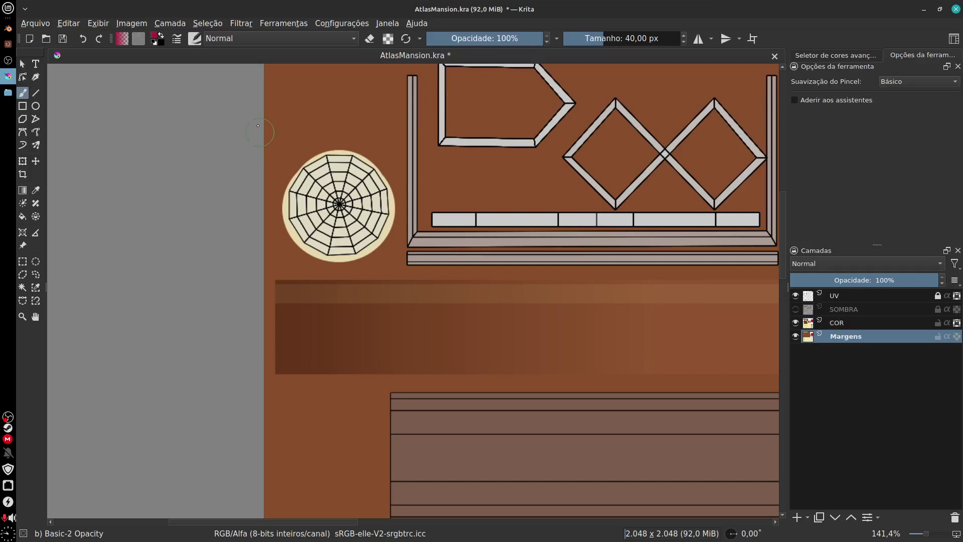
mouse_move(258, 125)
mouse_down()
mouse_move(258, 100)
mouse_move(260, 124)
mouse_up()
drag(258, 235, 260, 312)
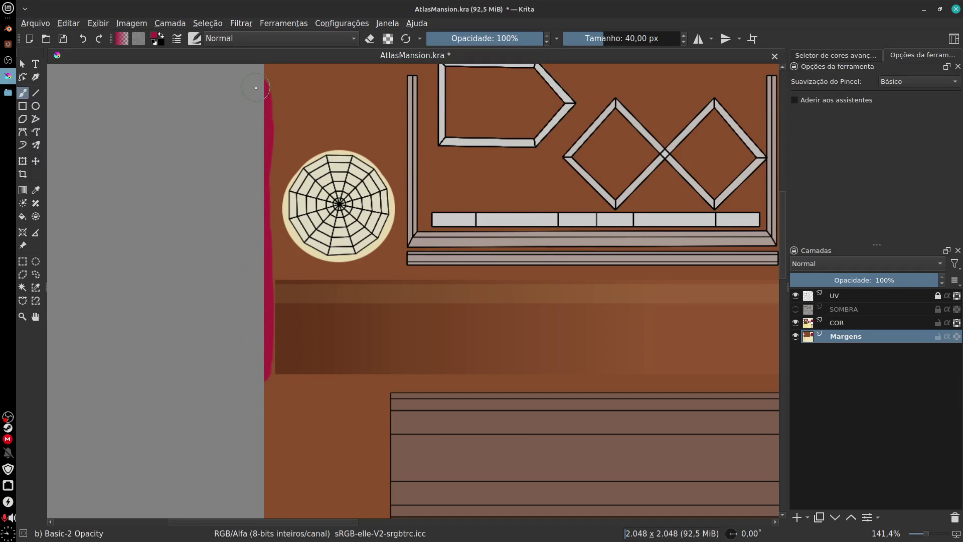
- Switch to Blender and compare the carpet's seams with the red panel's outer edge in AtlasMansionMerge.png
click(8, 28)
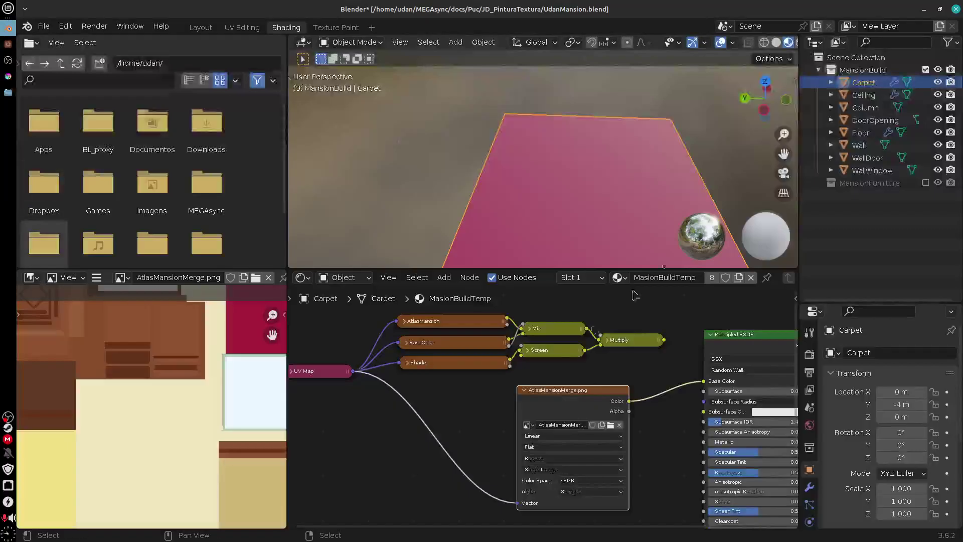
drag(673, 191, 582, 215)
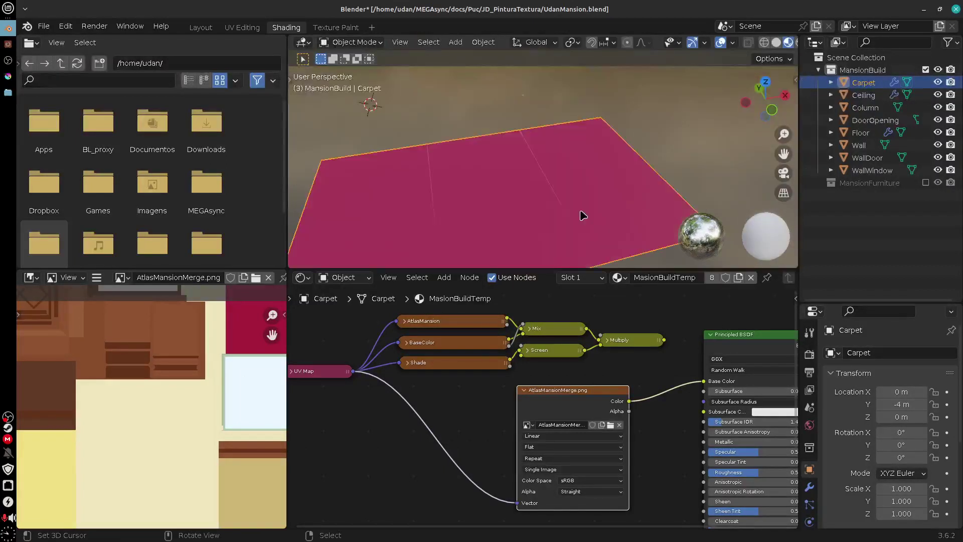
scroll(202, 383, right, 5)
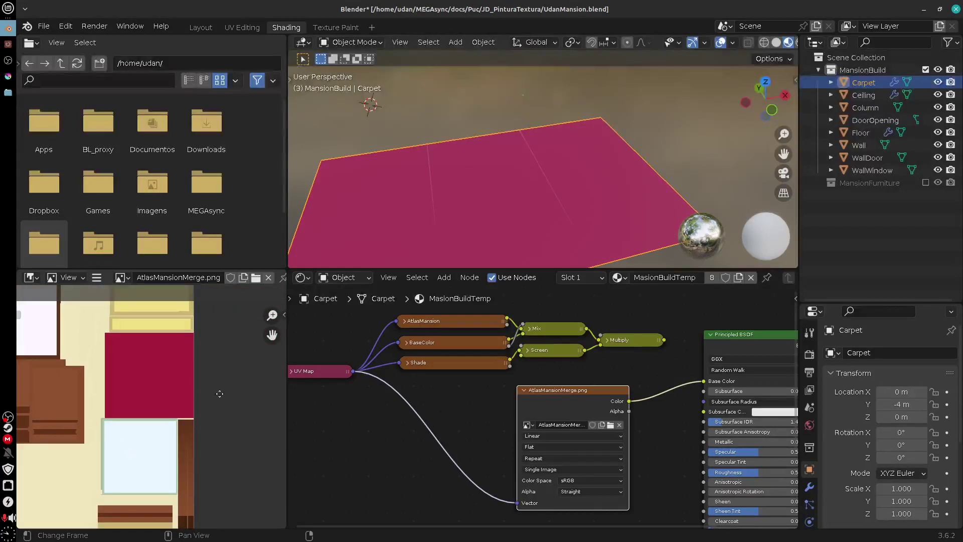
scroll(201, 401, up, 5)
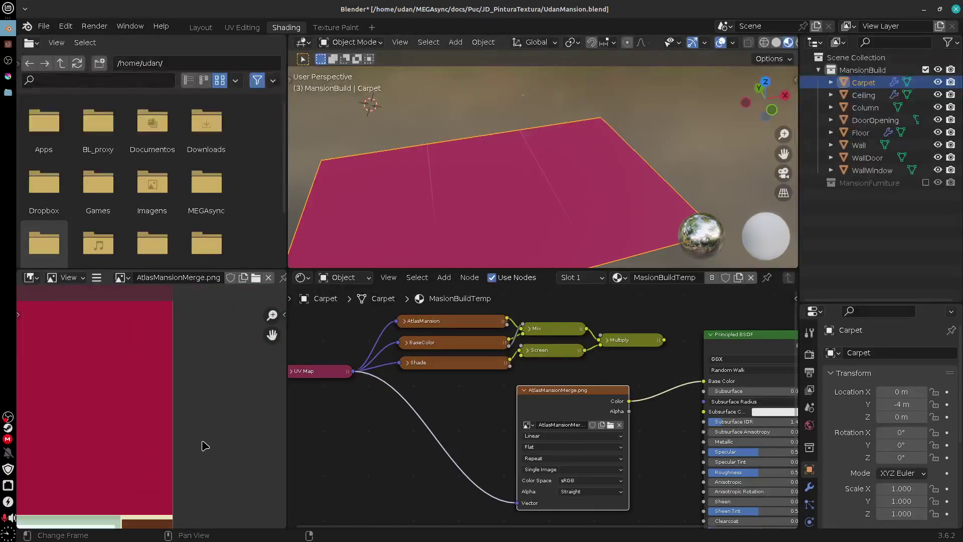
scroll(205, 446, down, 2)
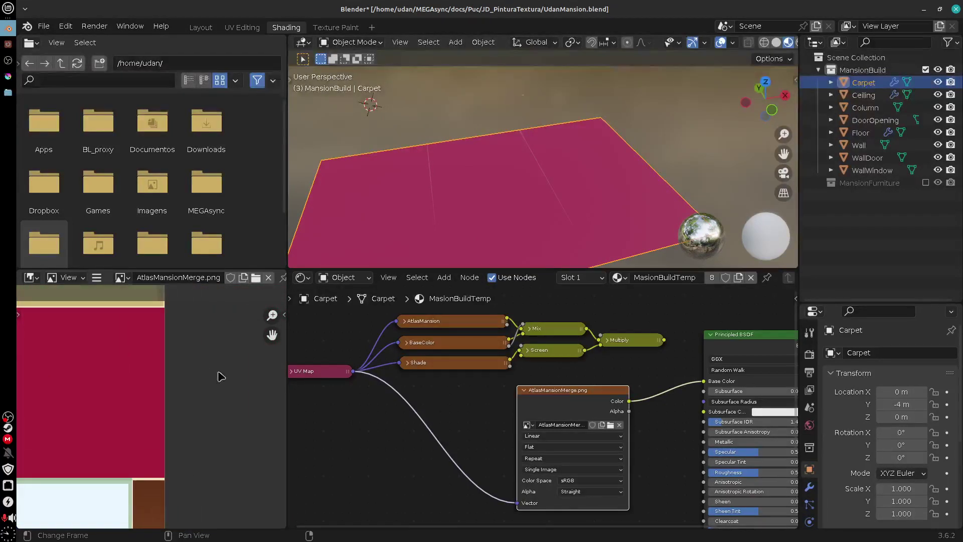
click(8, 44)
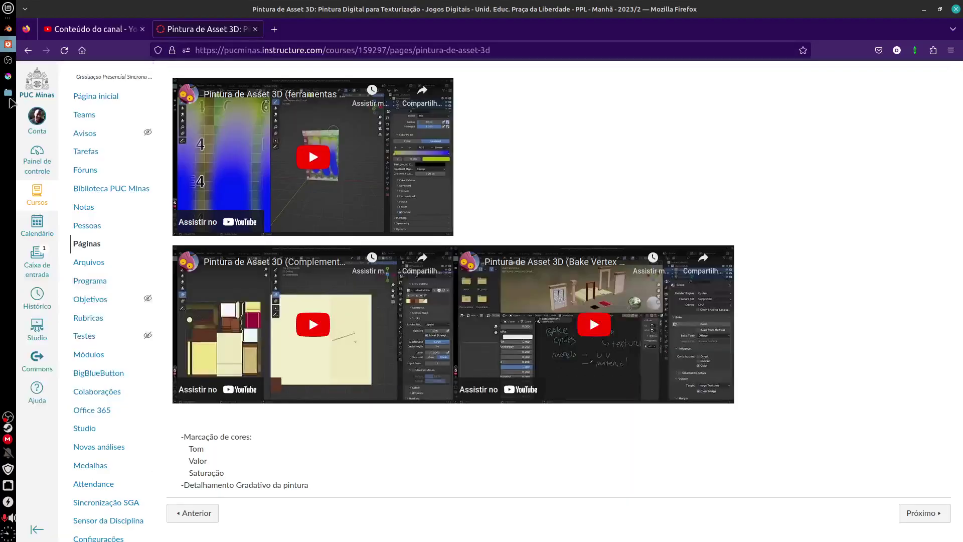
click(8, 46)
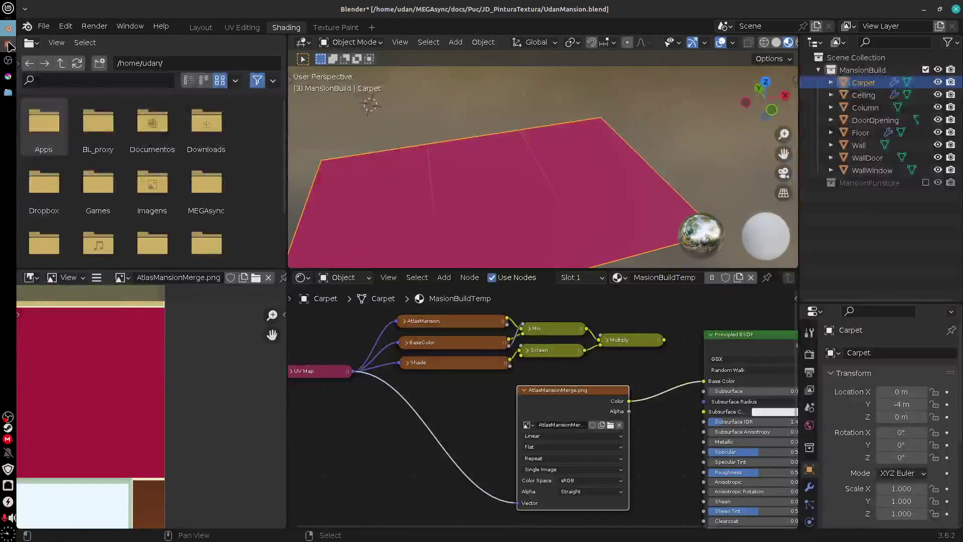
- Switch to Krita and compare the crimson edge strip with the red panel's UV outline on the opposite side of the atlas
click(9, 77)
scroll(524, 337, down, 3)
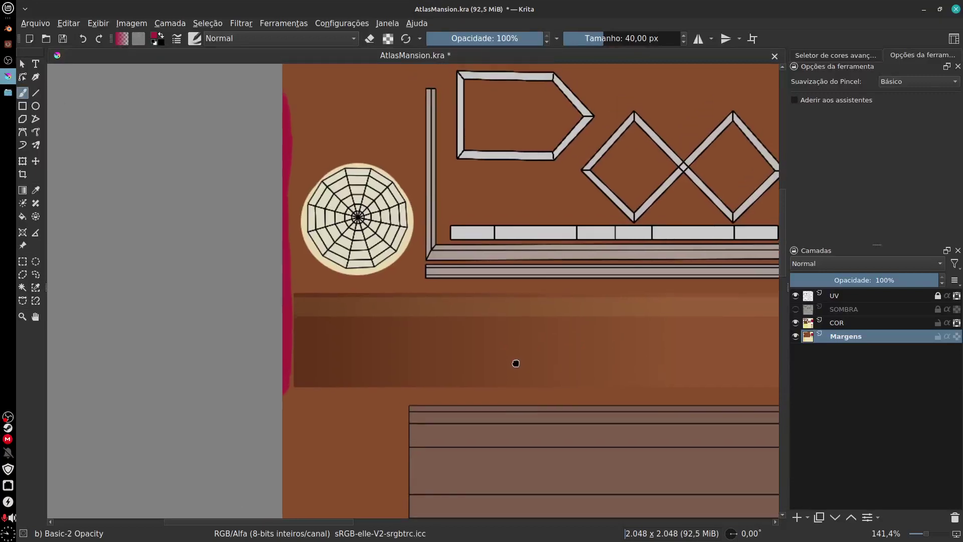
scroll(580, 382, up, 3)
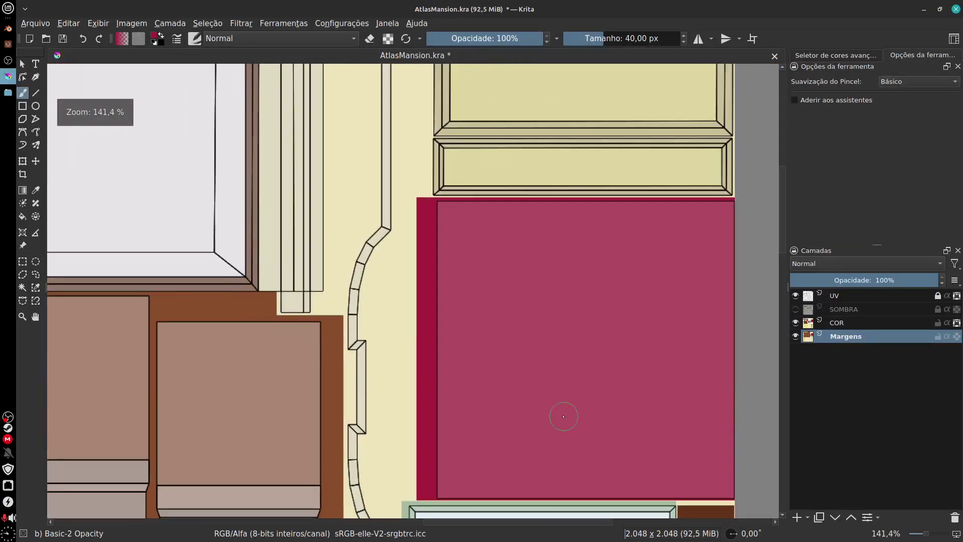
drag(569, 307, 597, 208)
scroll(575, 346, up, 1)
drag(579, 367, 602, 340)
scroll(513, 316, down, 2)
scroll(513, 316, down, 3)
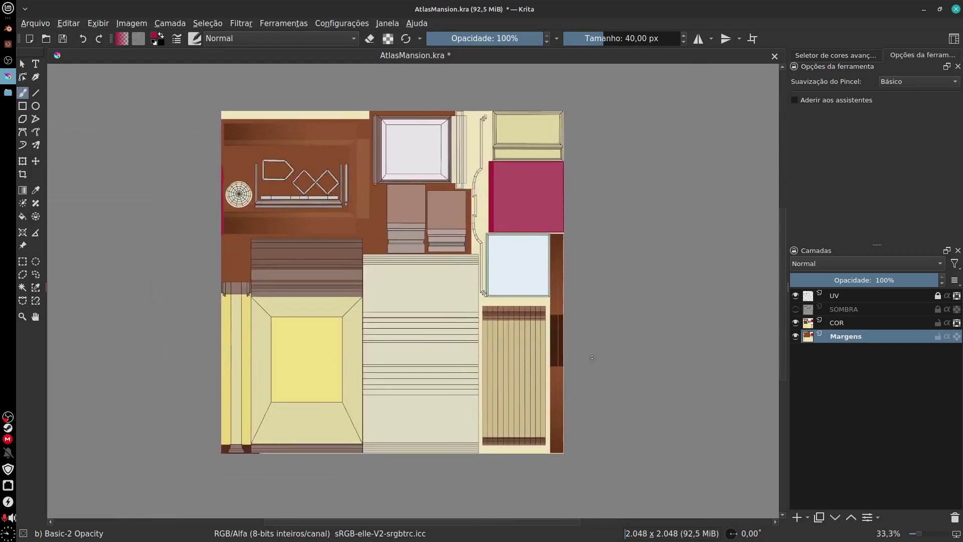
- Switch to Blender and try the Extend and Clip extension modes on the AtlasMansionMerge.png texture node, returning it to Repeat
click(8, 29)
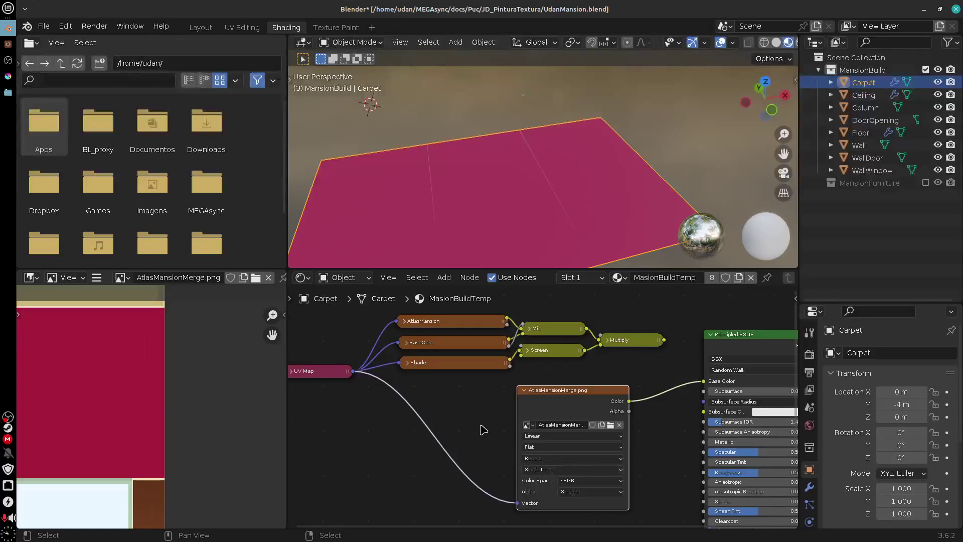
drag(514, 190, 545, 193)
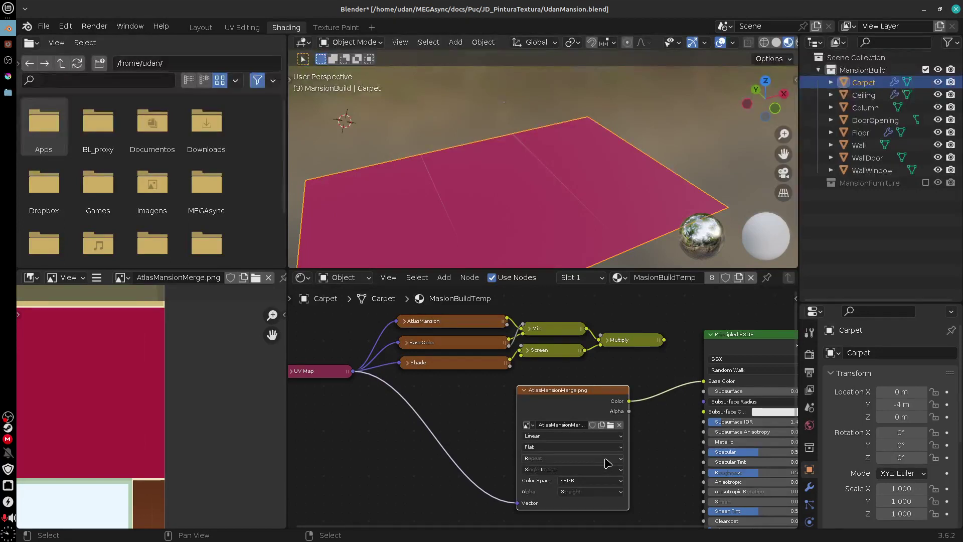
drag(421, 460, 557, 443)
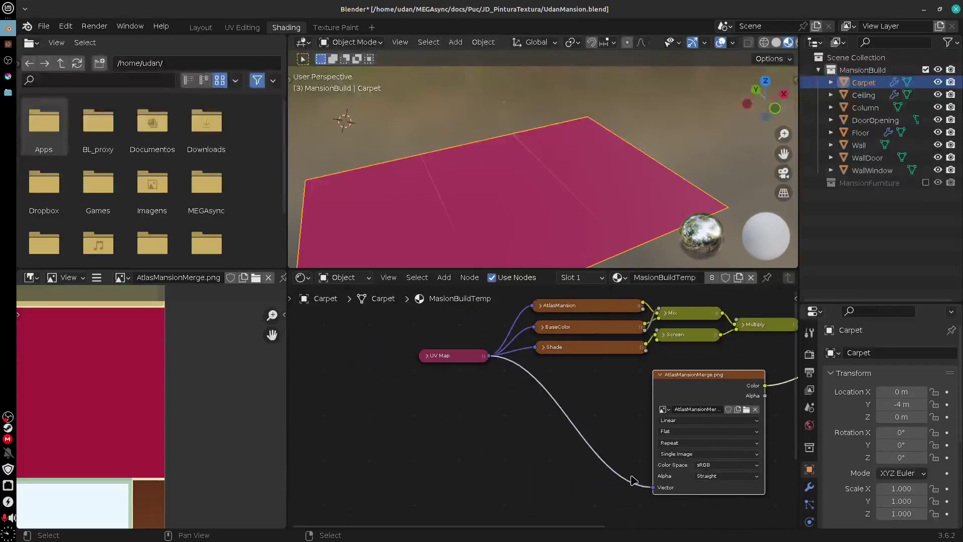
drag(631, 477, 546, 480)
click(650, 448)
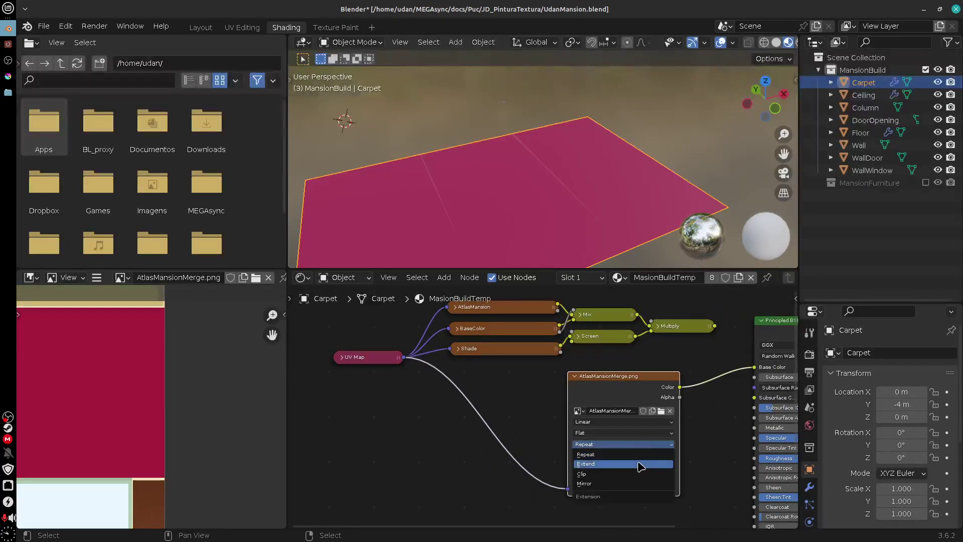
click(641, 466)
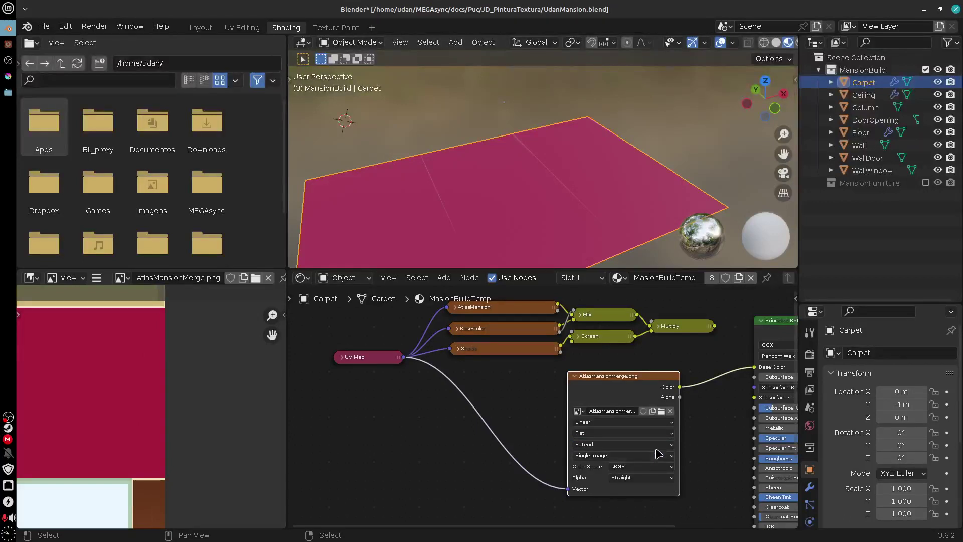
click(656, 449)
click(622, 474)
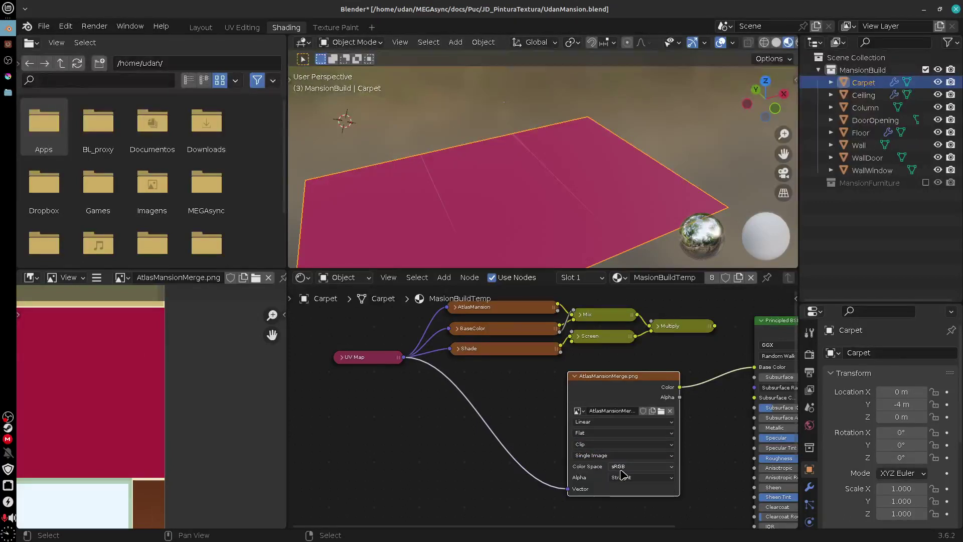
click(646, 448)
click(652, 429)
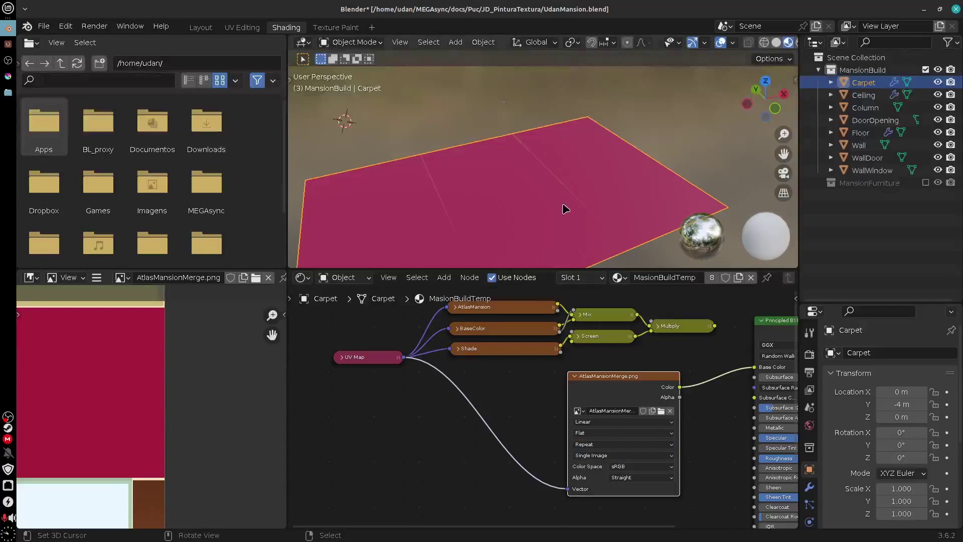
drag(589, 217, 563, 201)
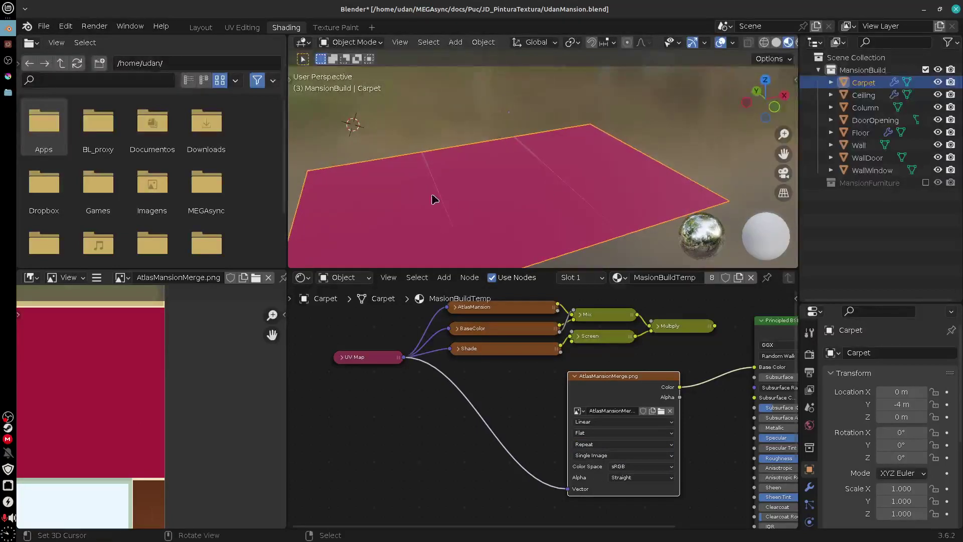
- Switch to Krita, fill a 51 × 544 px rectangular selection over the crimson edge strip on Margens with the foreground color, and deselect
click(8, 93)
drag(552, 322, 599, 358)
key(plus)
key(plus)
drag(274, 262, 577, 353)
drag(480, 316, 504, 353)
key(plus)
drag(468, 192, 472, 235)
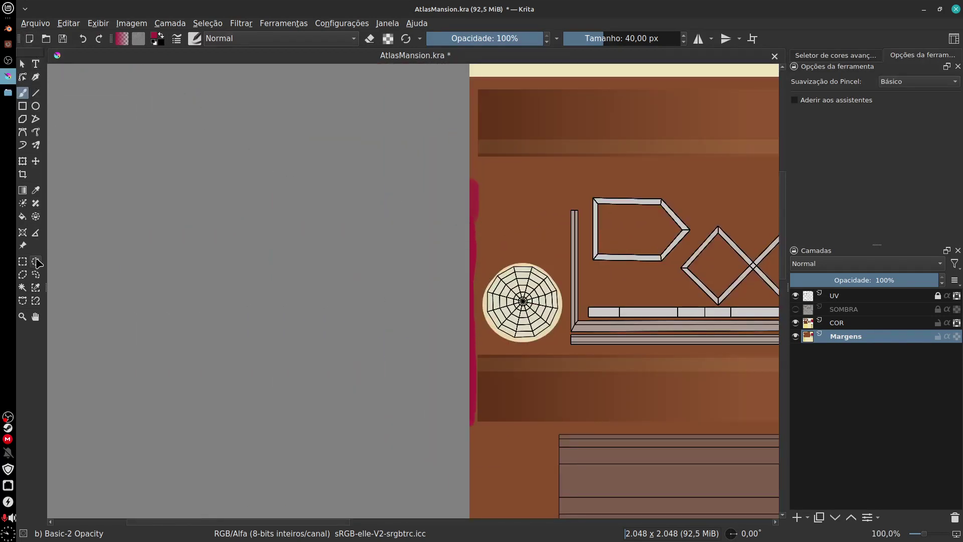
key(ctrl+r)
drag(451, 169, 476, 441)
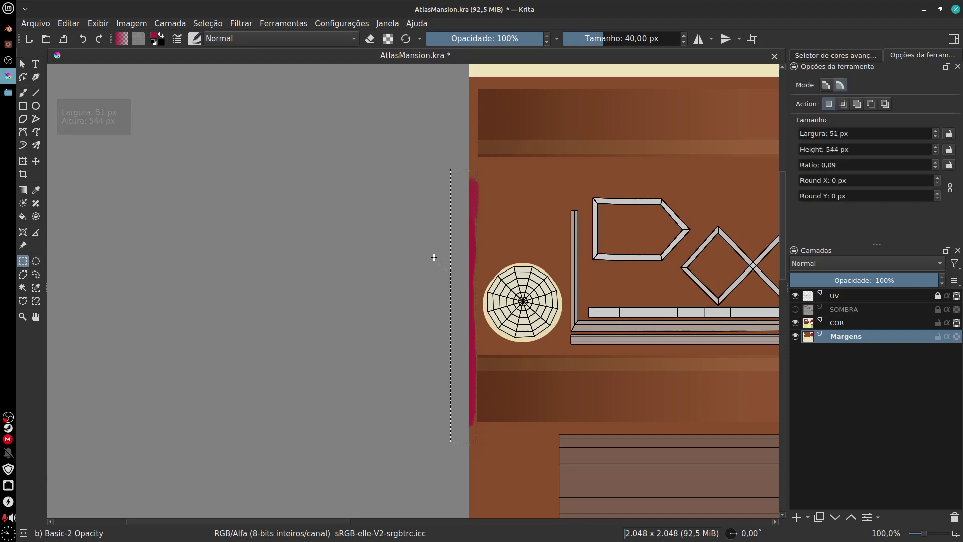
click(70, 24)
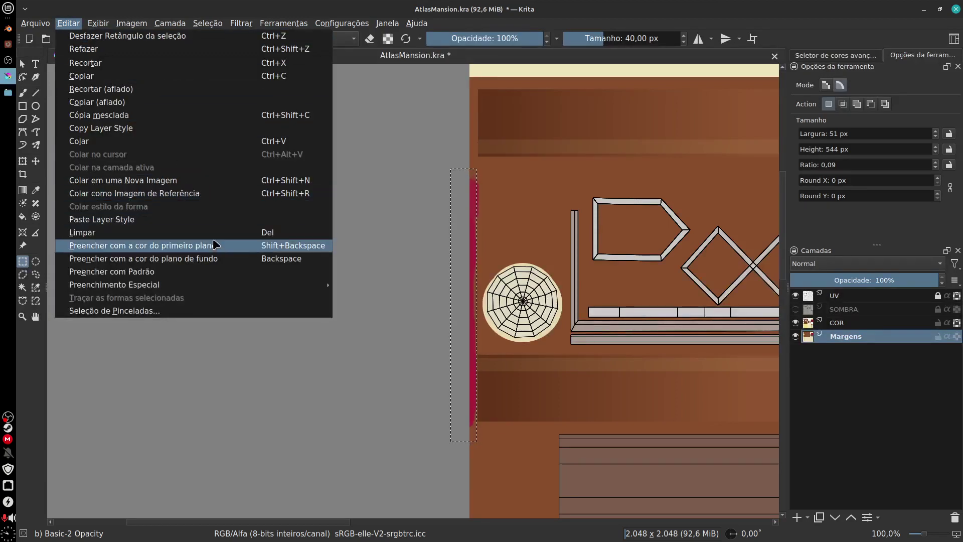
click(216, 245)
key(ctrl+shift+a)
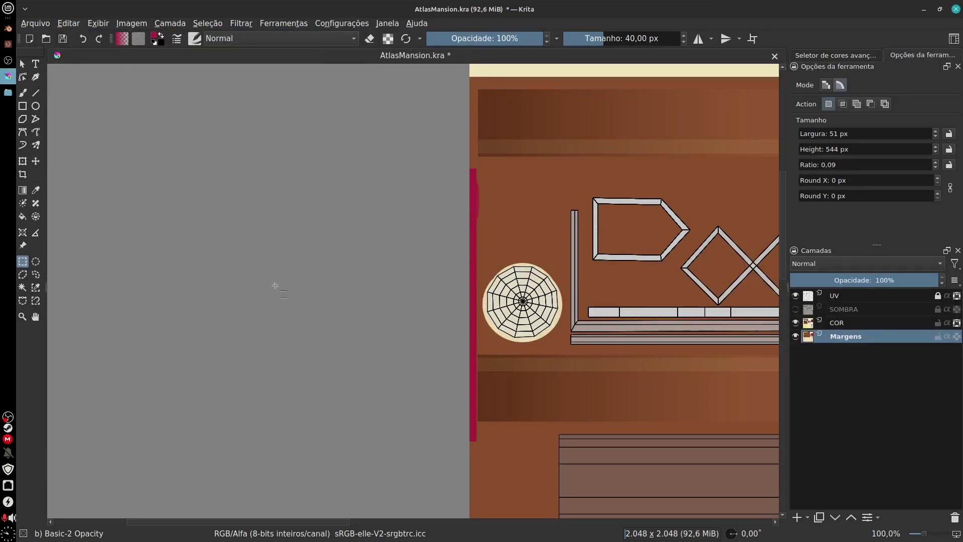
- Export the atlas as a PNG over AtlasMansionMerge.png, replacing the existing file
click(49, 24)
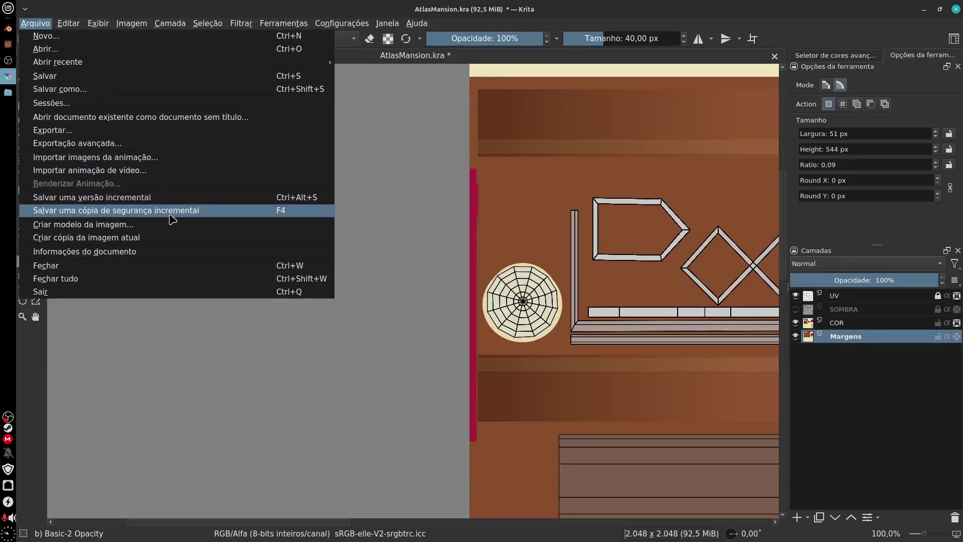
click(171, 133)
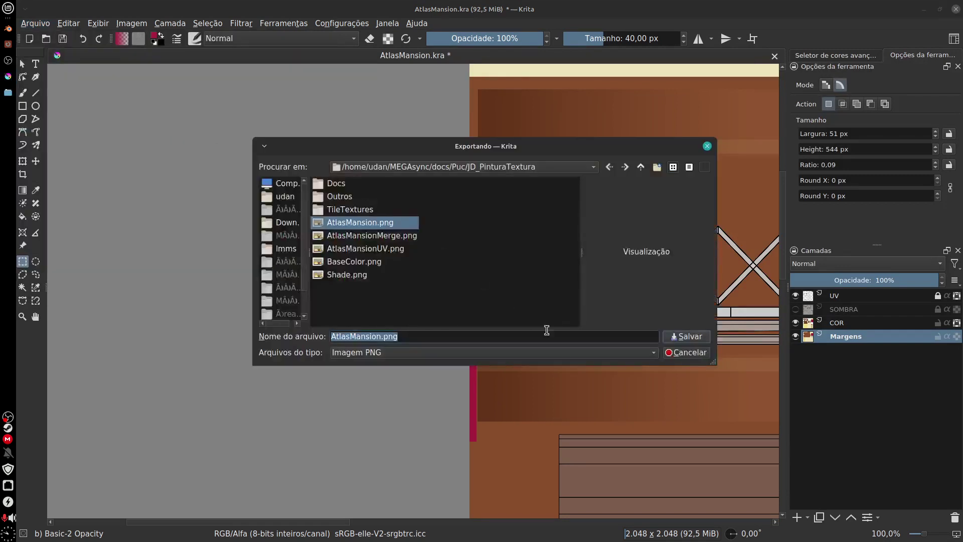
click(407, 238)
click(697, 339)
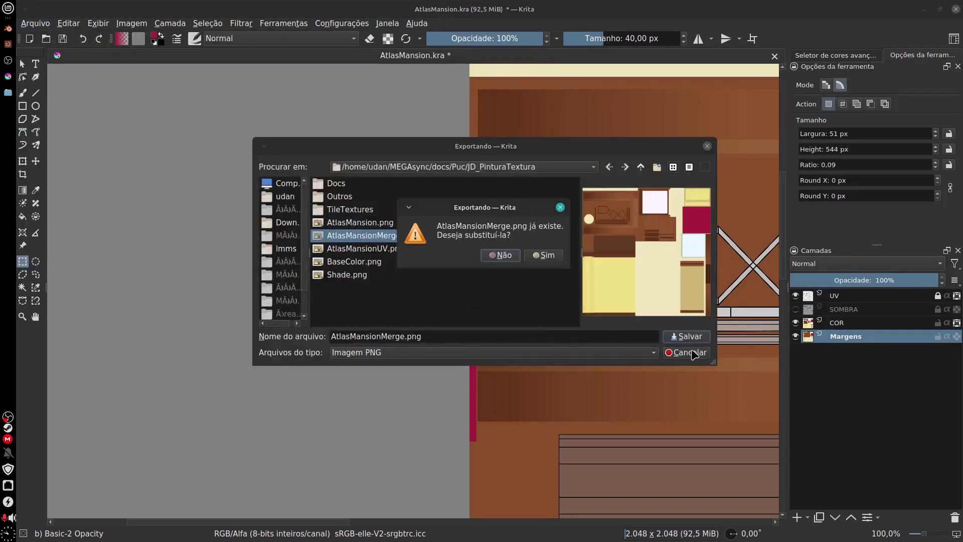
click(547, 256)
click(671, 359)
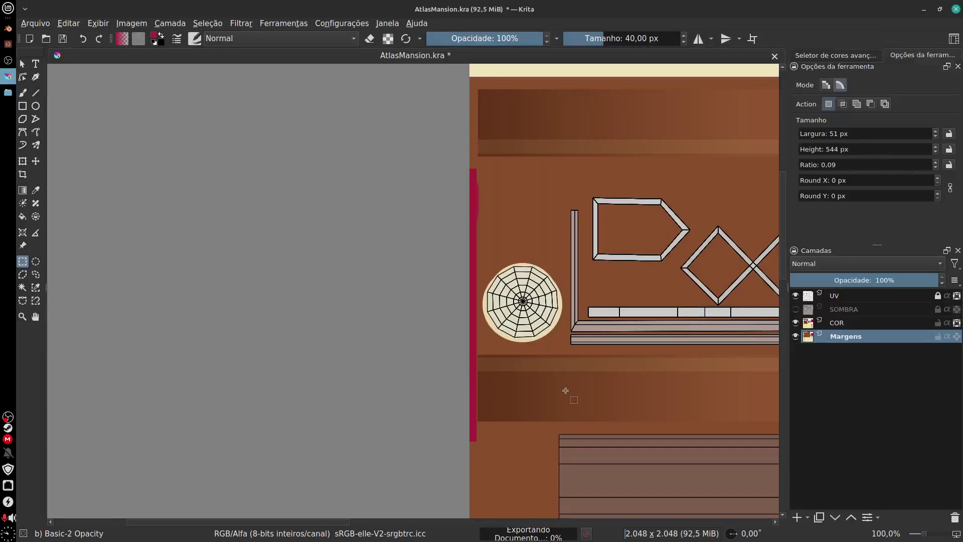
- Switch to Blender, reload AtlasMansionMerge.png and inspect the carpet's seams
click(8, 93)
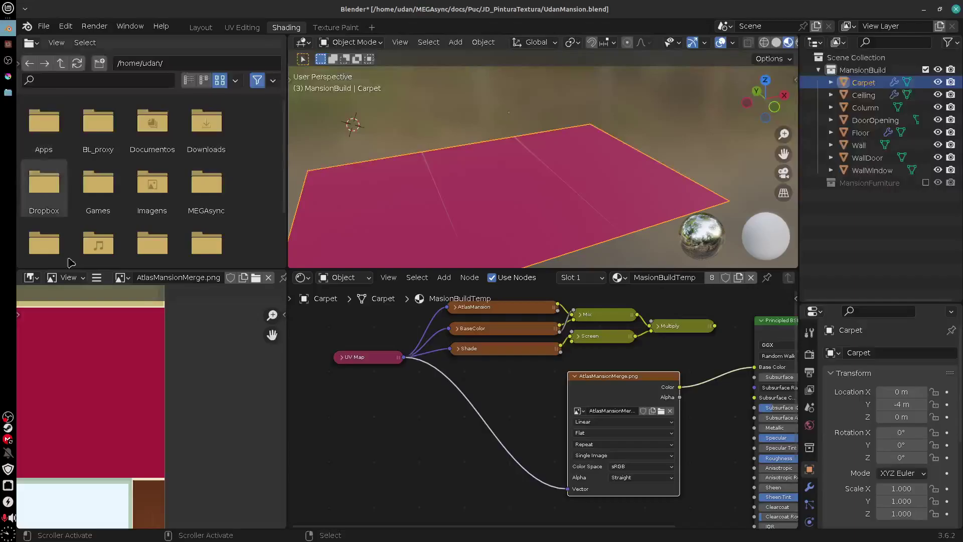
click(8, 29)
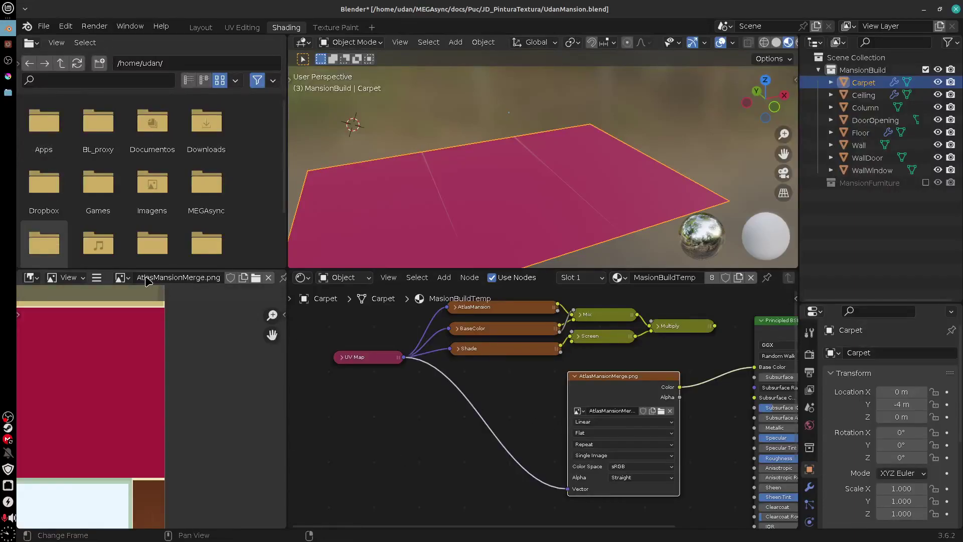
click(96, 277)
mouse_move(165, 305)
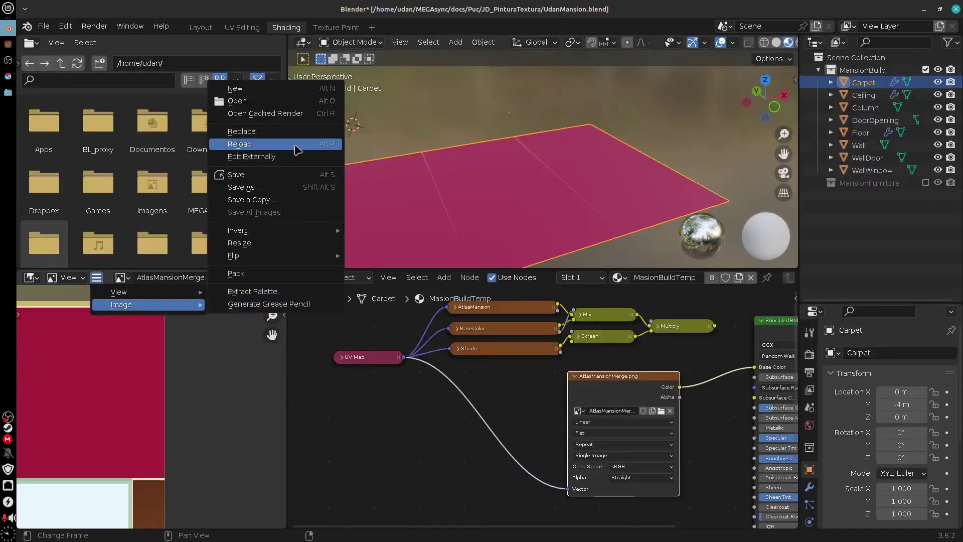
click(251, 144)
drag(511, 219, 519, 237)
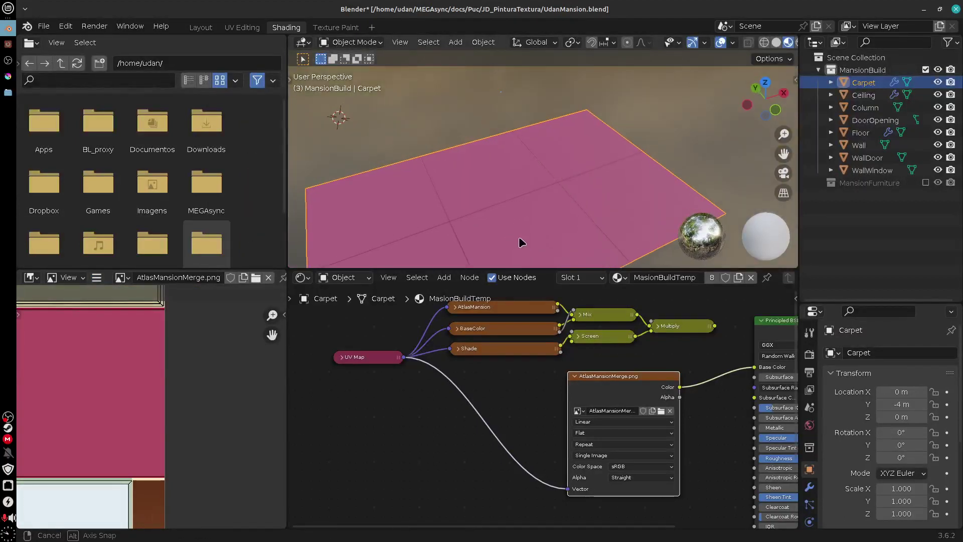
- Switch to Krita, hide the UV layer and show the SOMBRA layer
click(8, 44)
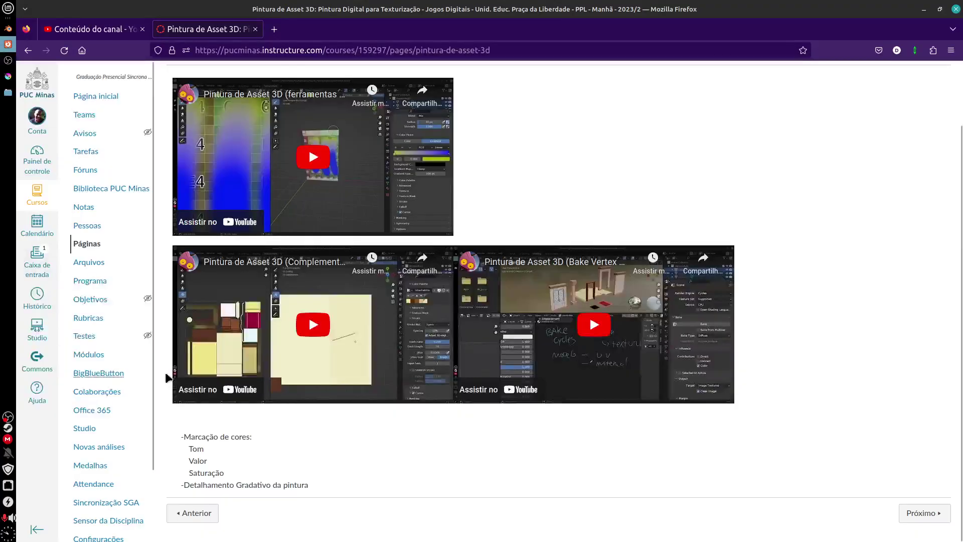
click(9, 45)
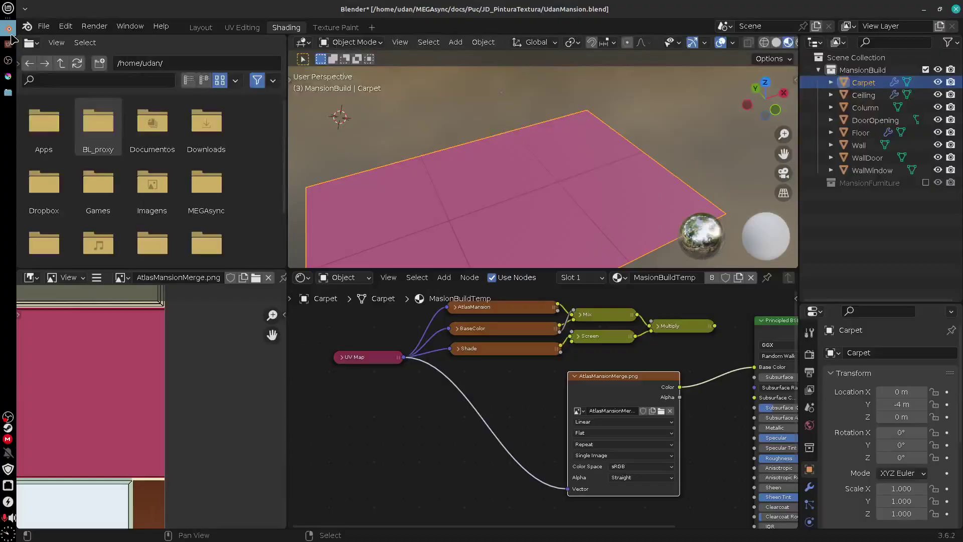
click(7, 78)
click(796, 297)
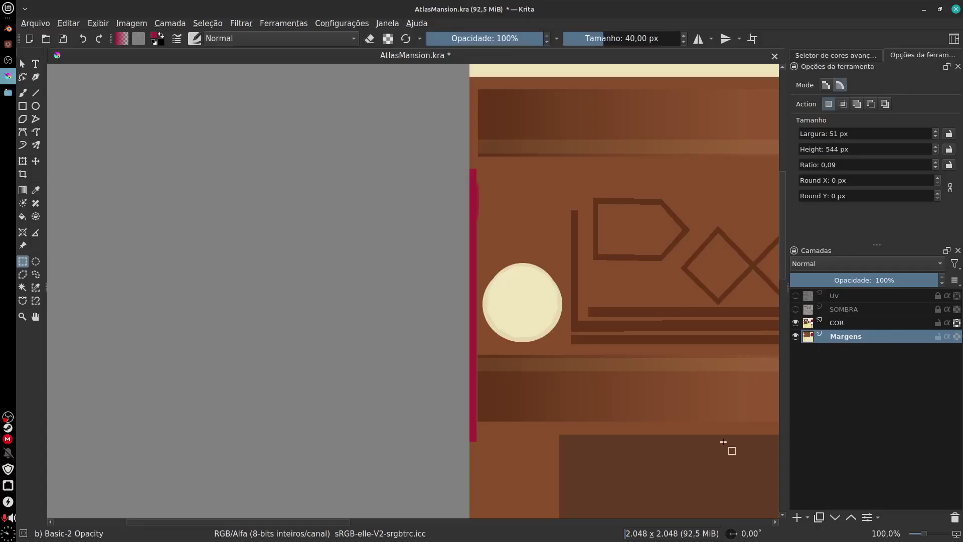
key(minus)
key(minus)
key(minus)
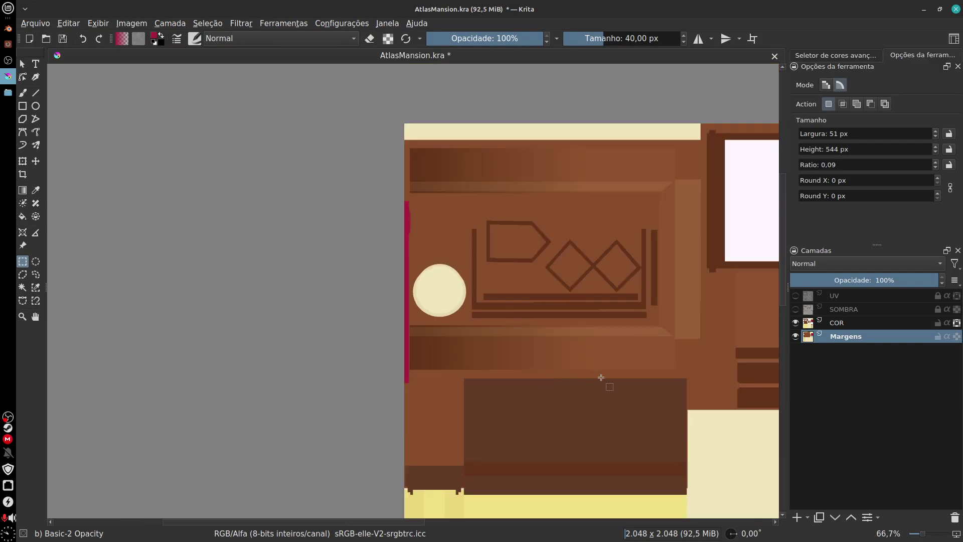
key(plus)
key(plus)
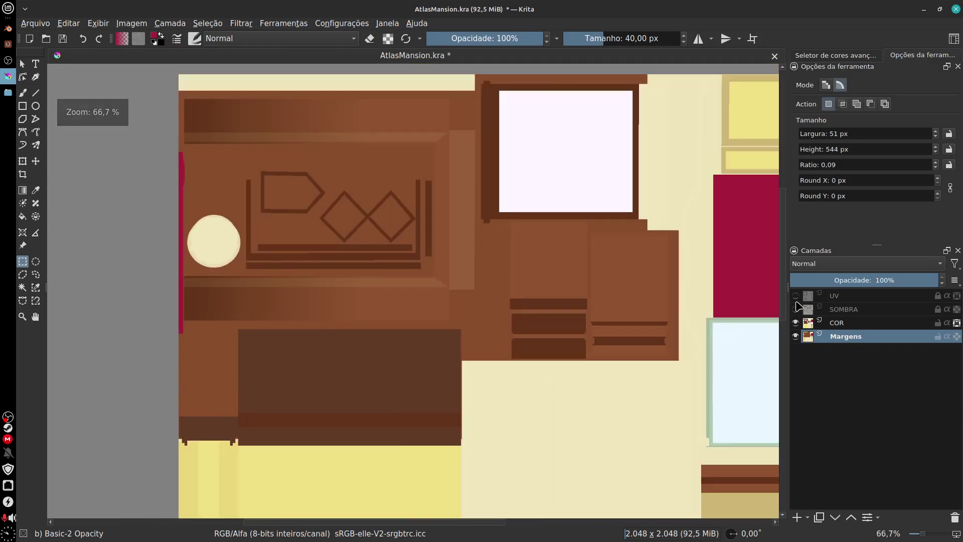
click(796, 309)
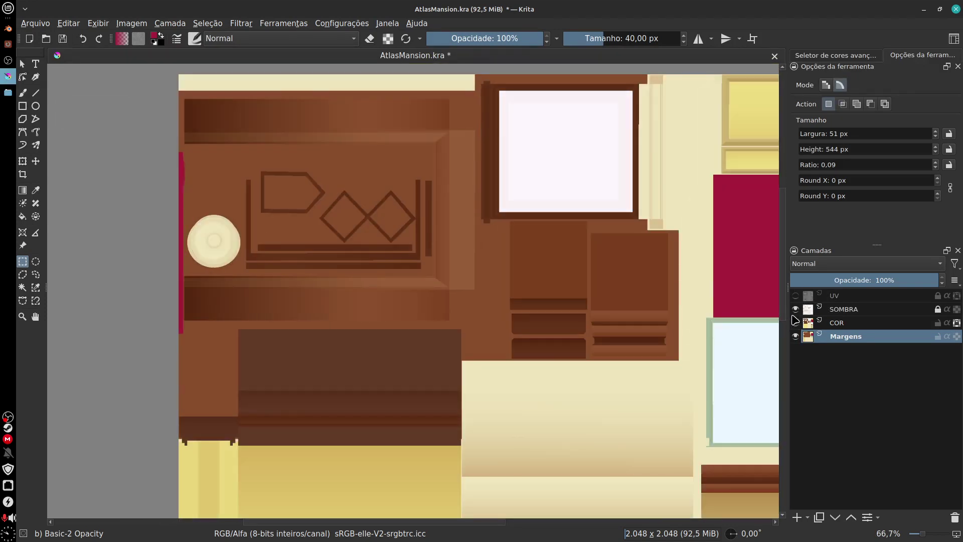
- Compare the atlas with the SOMBRA layer hidden and shown, leaving the layer visible
mouse_move(617, 382)
mouse_down()
mouse_move(477, 396)
mouse_move(422, 389)
mouse_up()
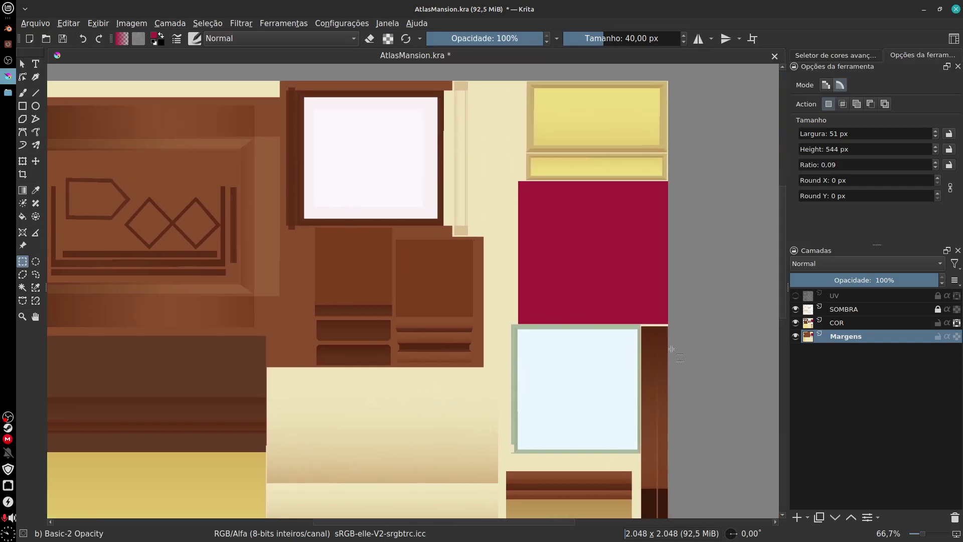
click(796, 309)
click(796, 310)
drag(731, 333, 763, 361)
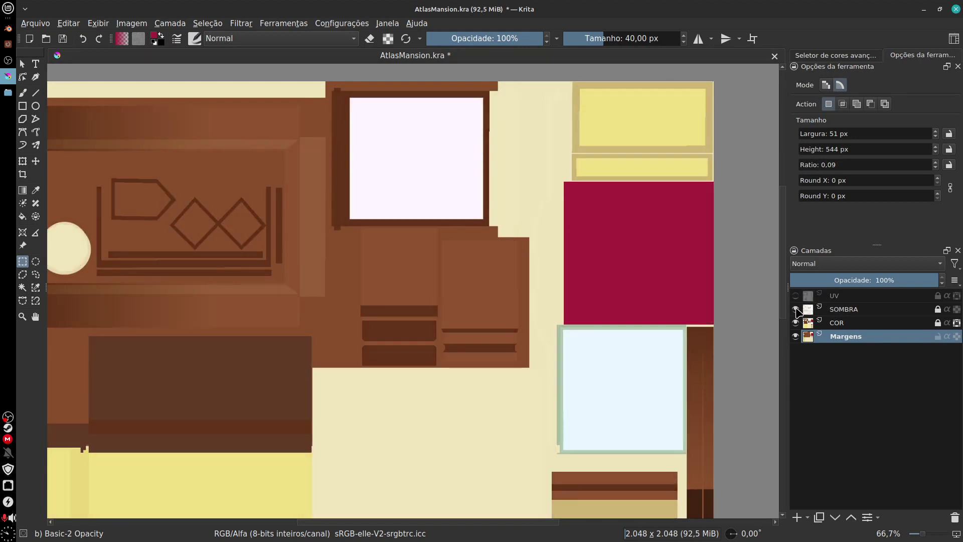
drag(378, 410, 525, 387)
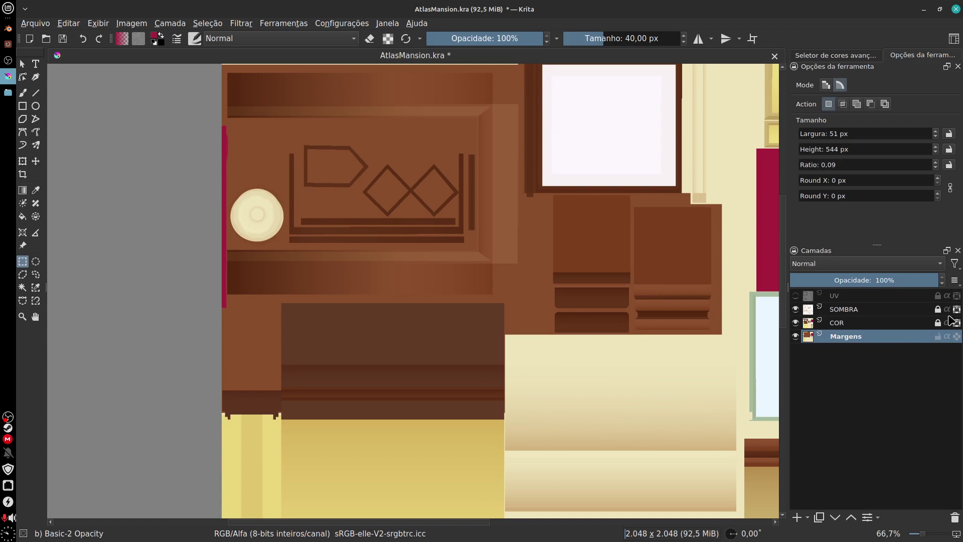
- Export the atlas without the UV lines over AtlasMansionMerge.png, replacing the existing file, and save AtlasMansion.kra
click(40, 24)
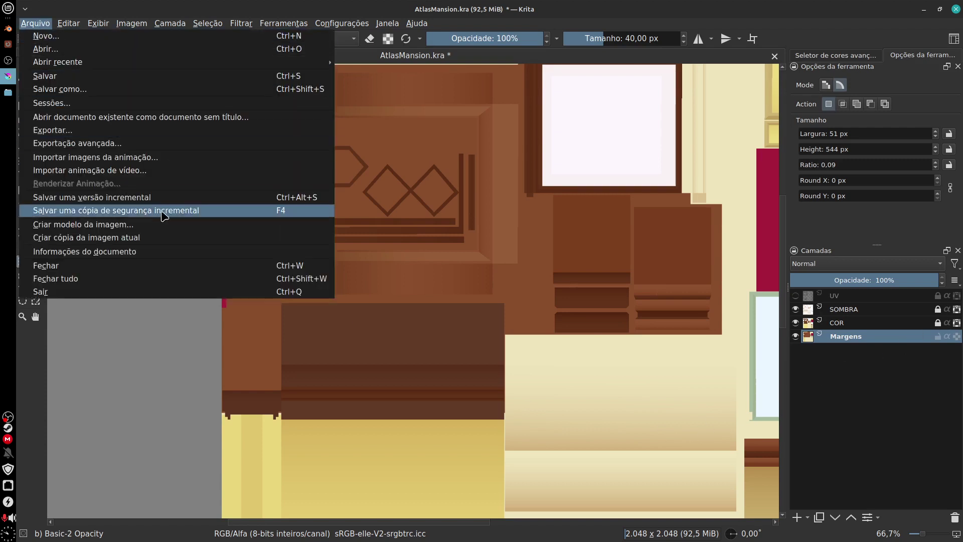
click(150, 131)
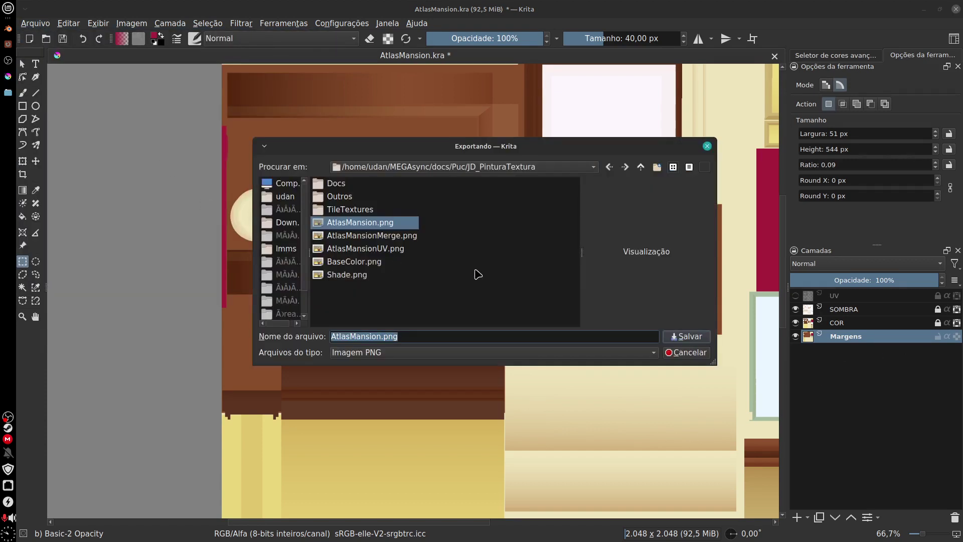
click(396, 235)
click(686, 336)
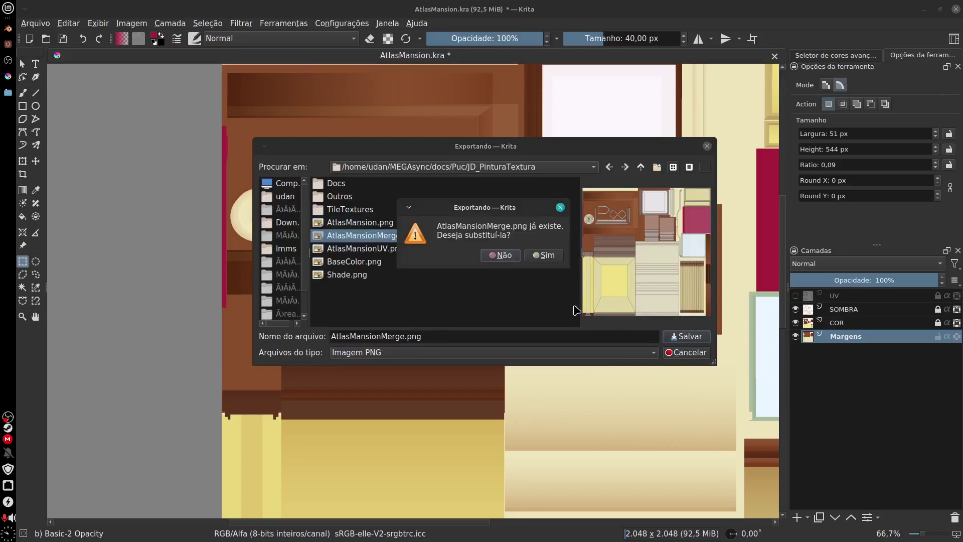
click(500, 254)
click(659, 368)
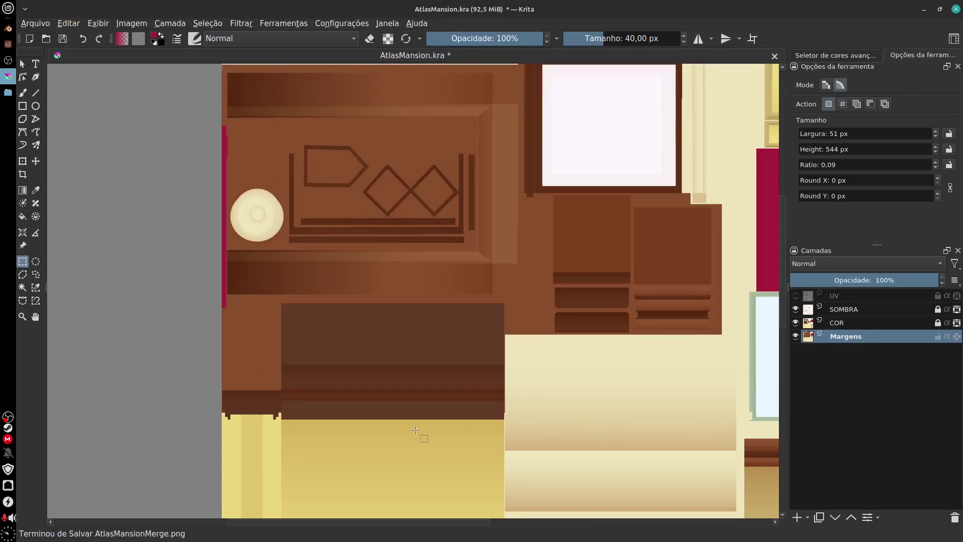
drag(547, 317, 440, 330)
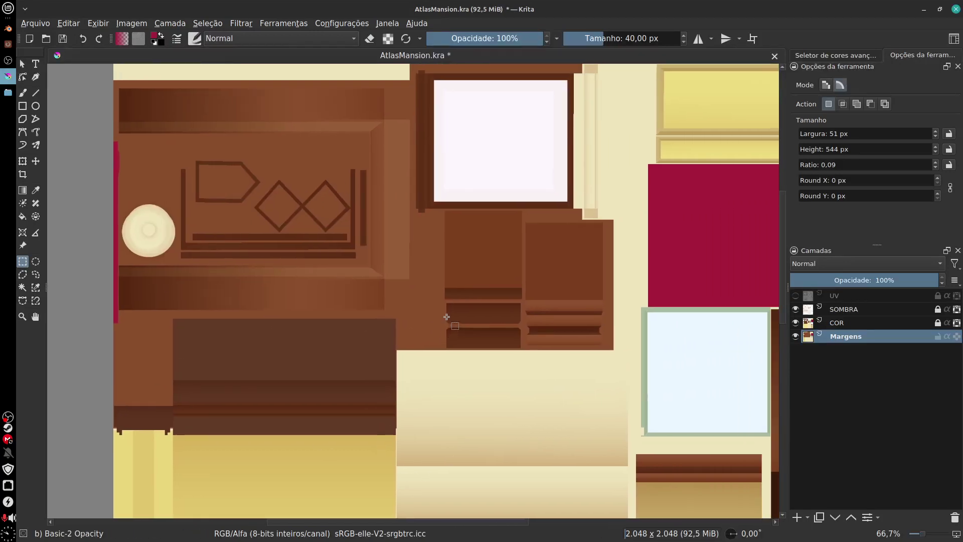
key(ctrl+s)
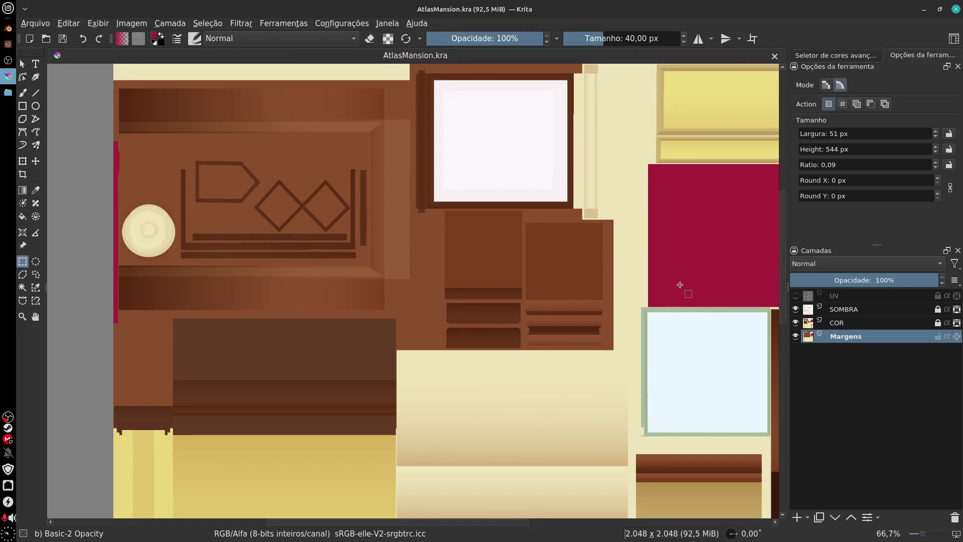
- Switch to Blender, reload AtlasMansionMerge.png and inspect the carpet within the mansion scene
click(8, 28)
click(96, 278)
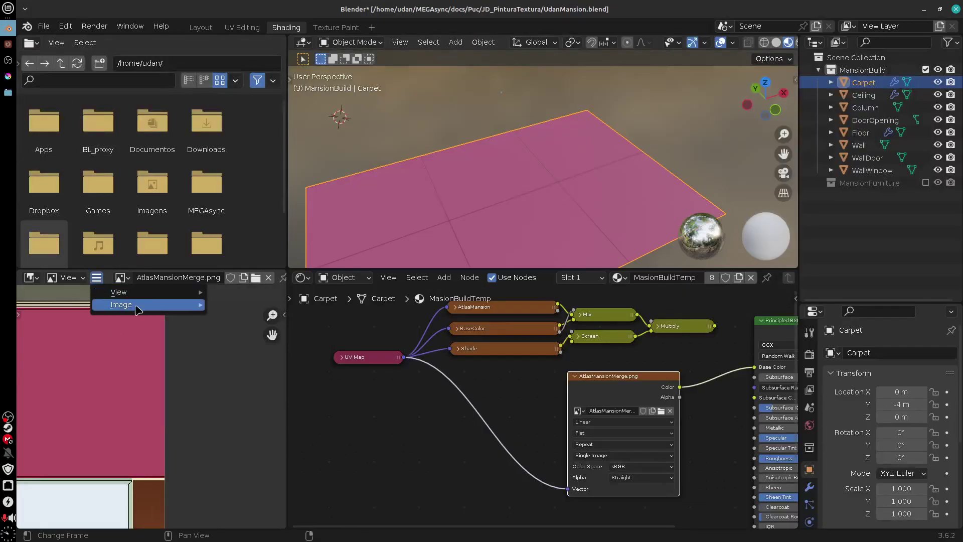
mouse_move(121, 304)
click(288, 159)
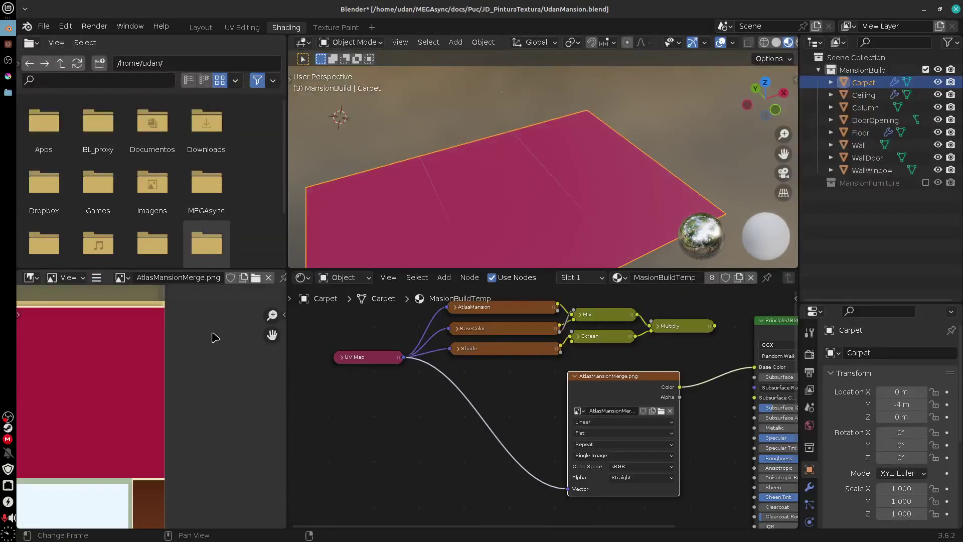
mouse_move(516, 201)
mouse_down()
mouse_move(533, 221)
mouse_move(516, 182)
mouse_move(430, 133)
mouse_move(690, 208)
mouse_move(643, 222)
mouse_move(646, 194)
mouse_move(609, 195)
mouse_move(612, 204)
mouse_move(522, 187)
mouse_move(521, 197)
mouse_up()
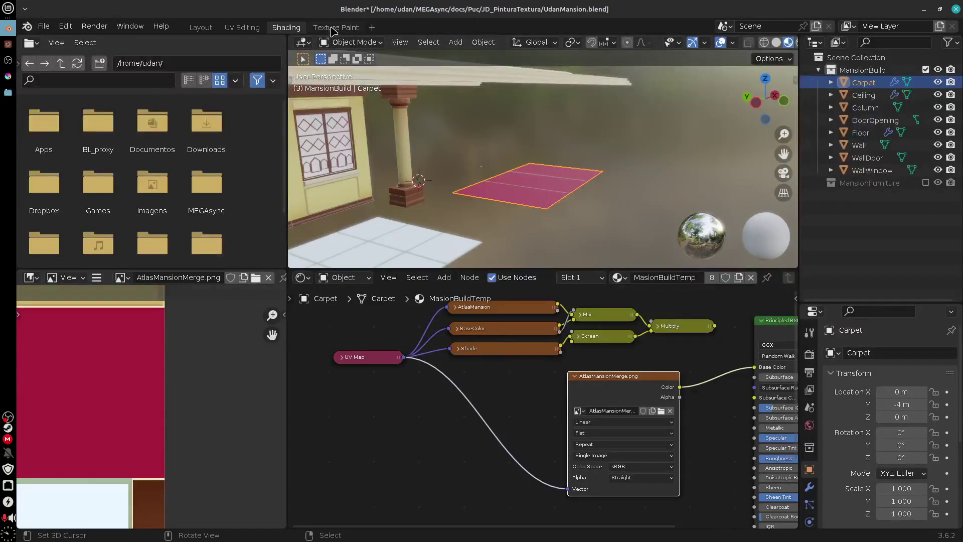
- Switch to the UV Editing workspace and frame the Carpet object in the 3D view
click(242, 28)
drag(558, 369, 592, 367)
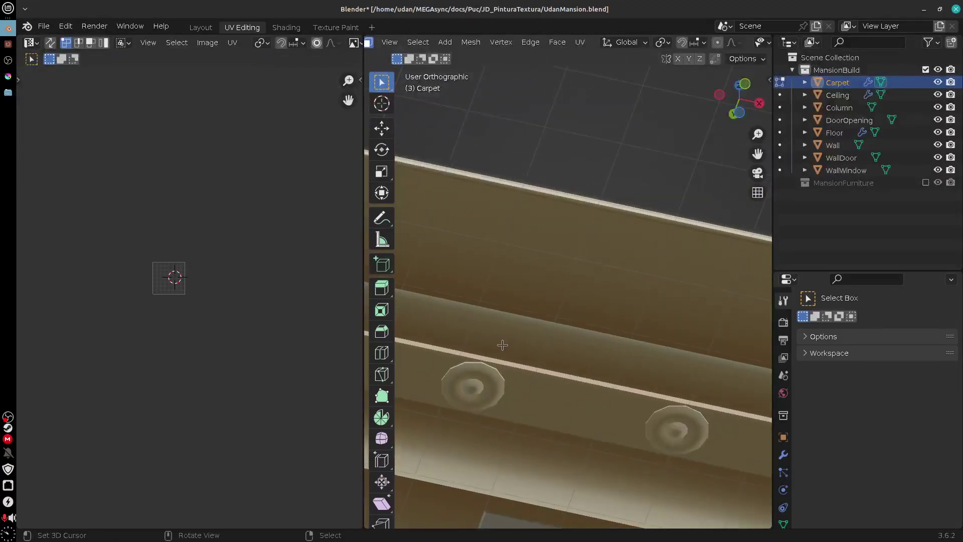
key(Tab)
key(Tab)
key(Tab)
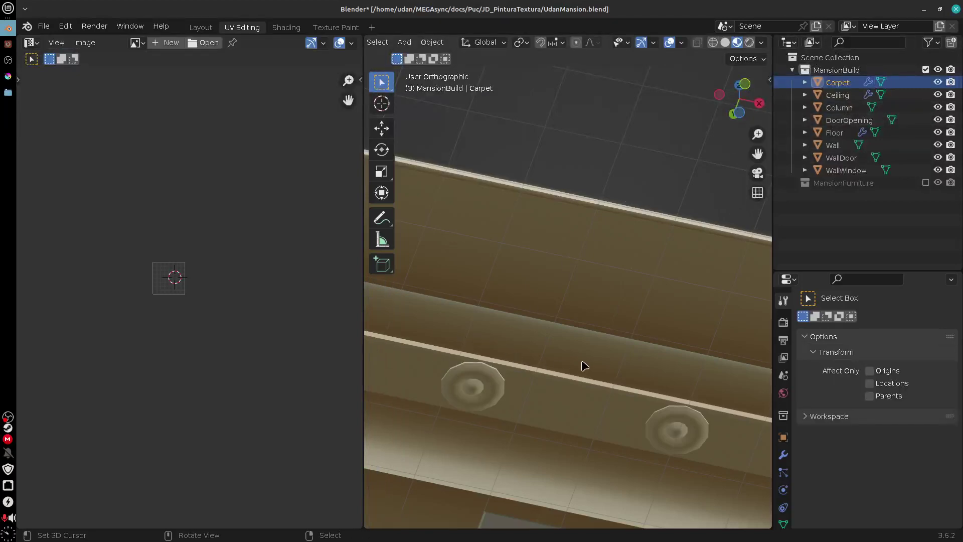
key(KP_Decimal)
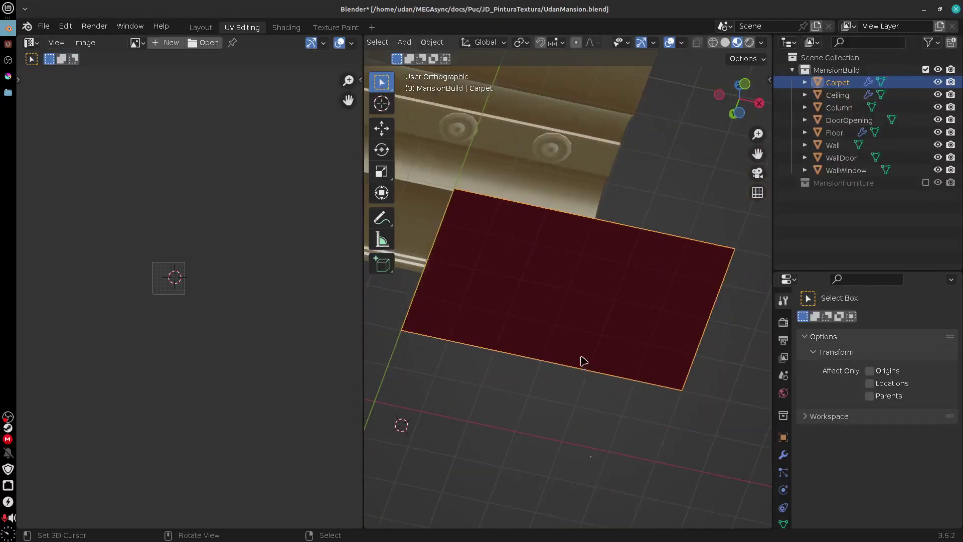
- Enter Edit Mode on the Carpet, reveal its hidden geometry and show its UV face over the red panel
drag(580, 357, 601, 349)
key(Tab)
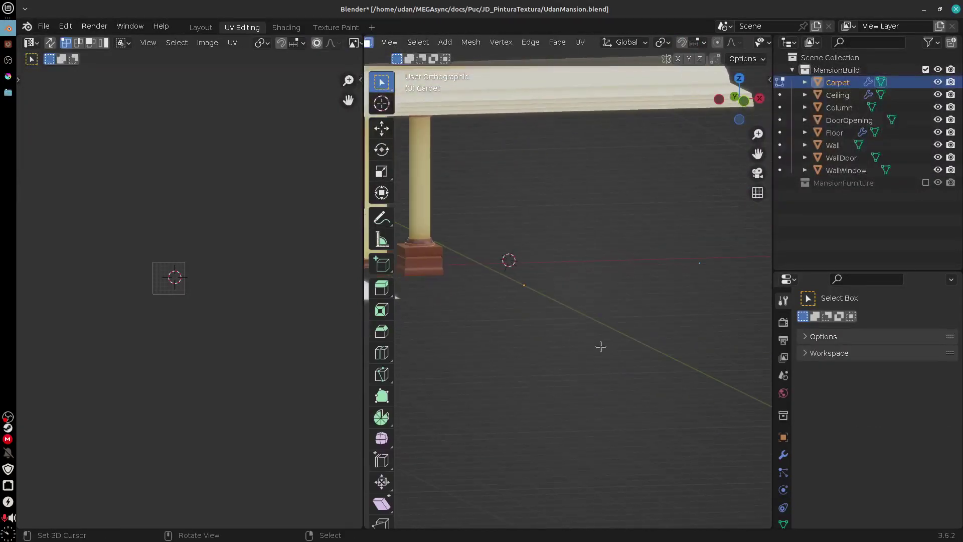
key(alt+h)
drag(273, 334, 228, 388)
scroll(233, 387, up, 6)
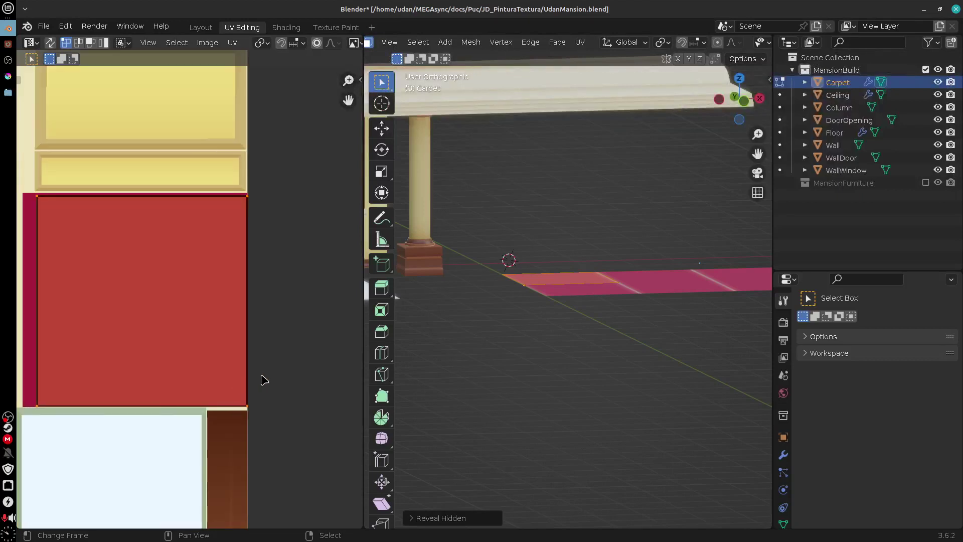
- Scale the carpet's UV face down slightly within the red panel, to a factor of about 0.997
scroll(624, 335, up, 8)
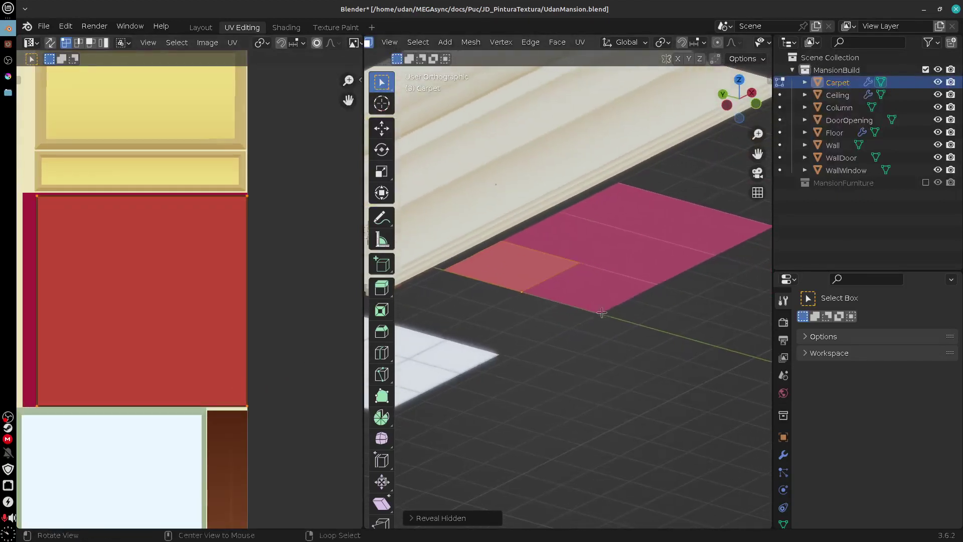
scroll(602, 313, up, 4)
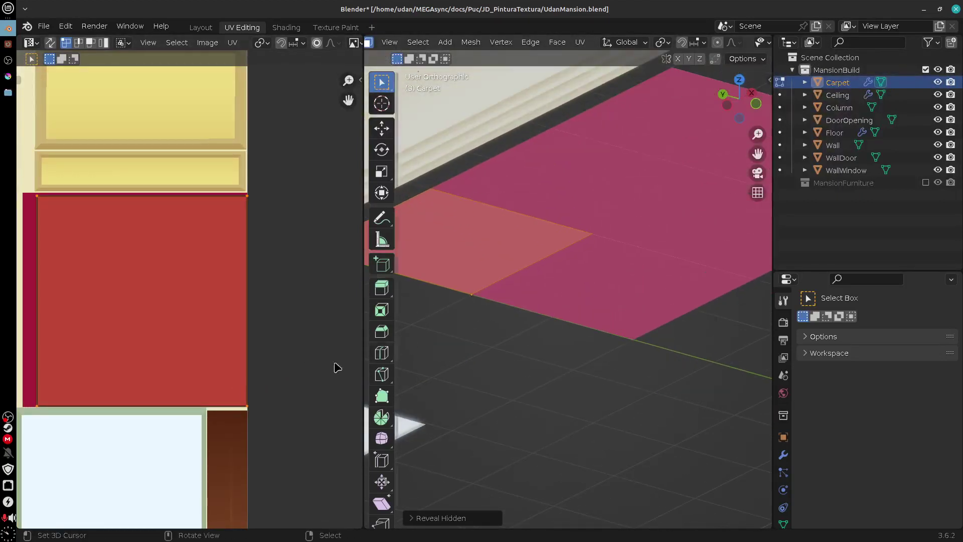
key(s)
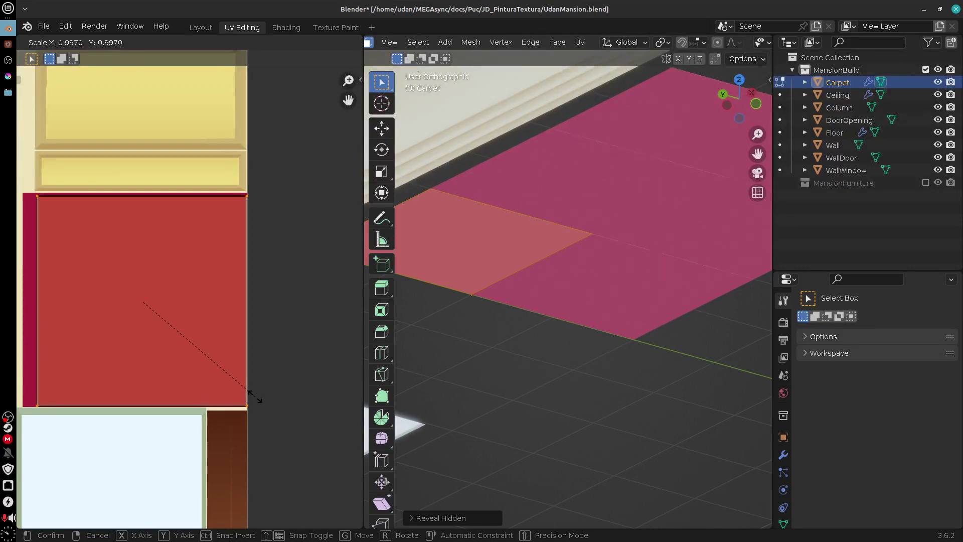
click(246, 392)
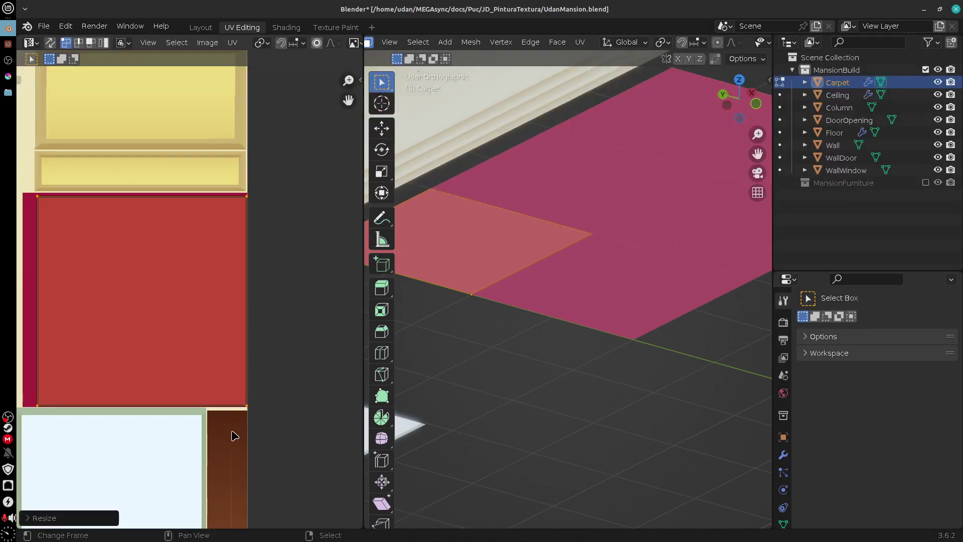
- Leave Edit Mode and examine the carpet's surface for seams up close in perspective and orthographic view
scroll(682, 354, up, 4)
key(Tab)
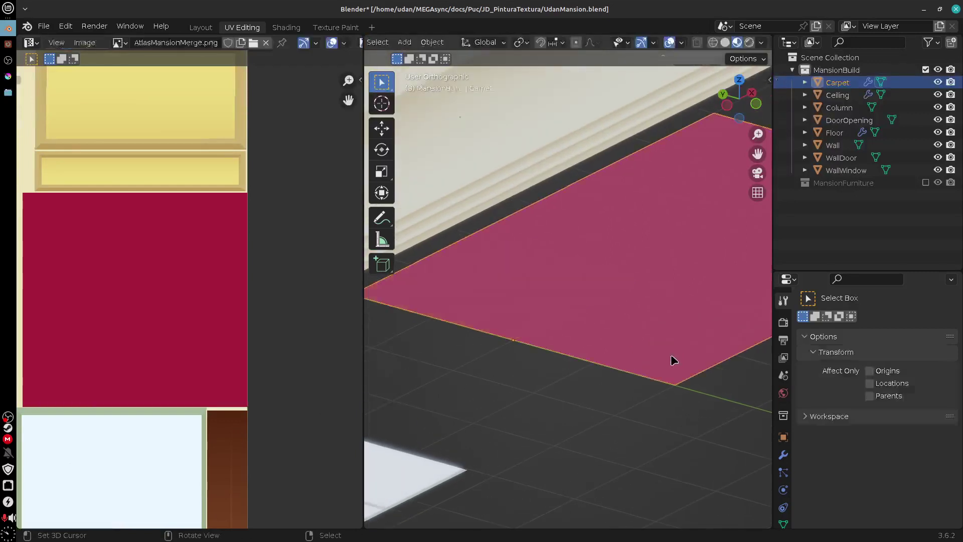
scroll(678, 355, down, 2)
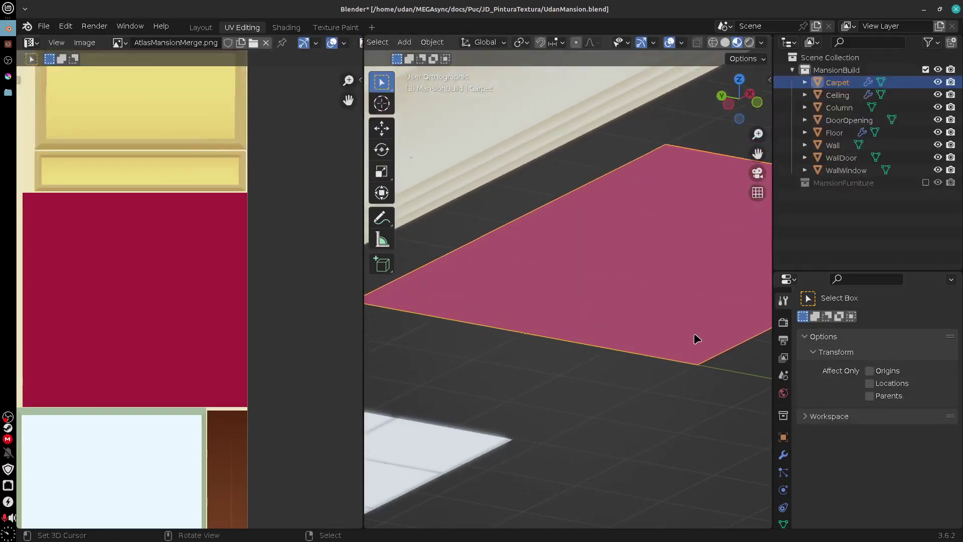
key(KP_5)
key(KP_5)
mouse_move(695, 332)
mouse_down()
mouse_move(712, 320)
mouse_move(692, 329)
mouse_move(619, 320)
mouse_move(641, 346)
mouse_move(619, 368)
mouse_move(693, 328)
mouse_up()
key(KP_5)
- Move the carpet's UV face along X and Y inward from the atlas edge and scale it to about 0.967
key(Tab)
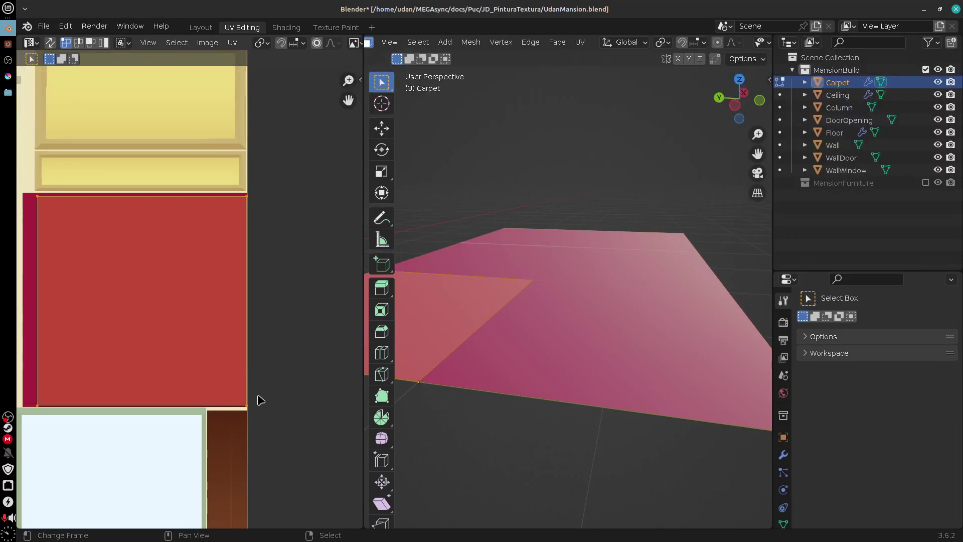
key(g)
key(x)
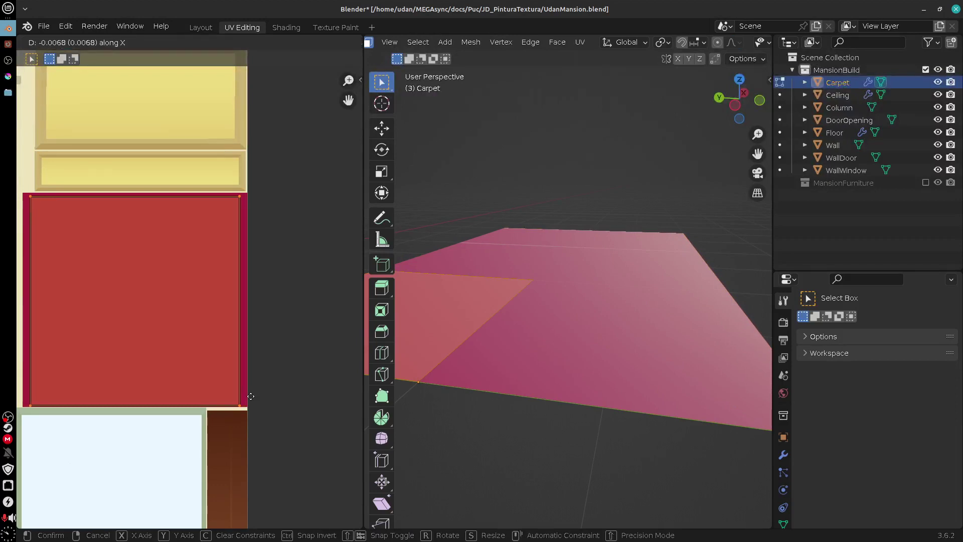
click(257, 402)
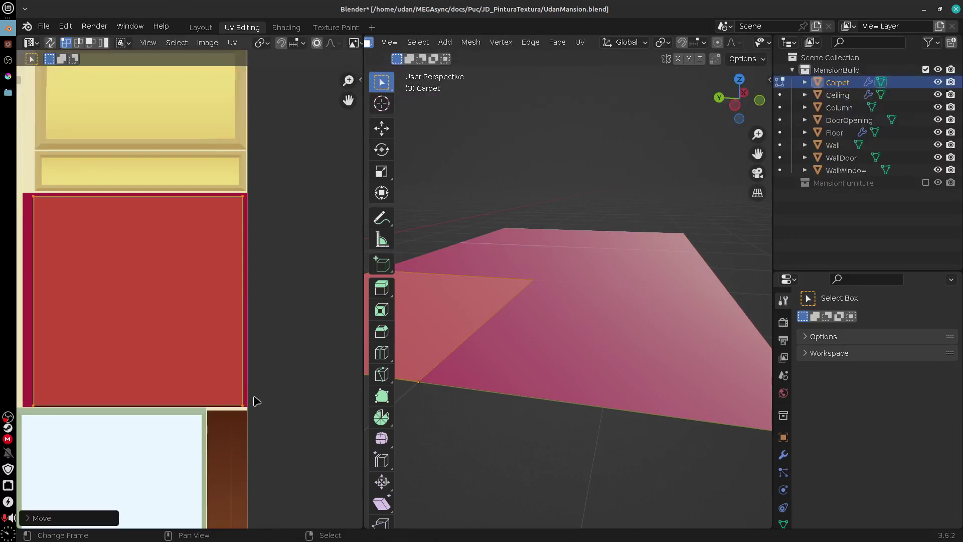
key(g)
key(y)
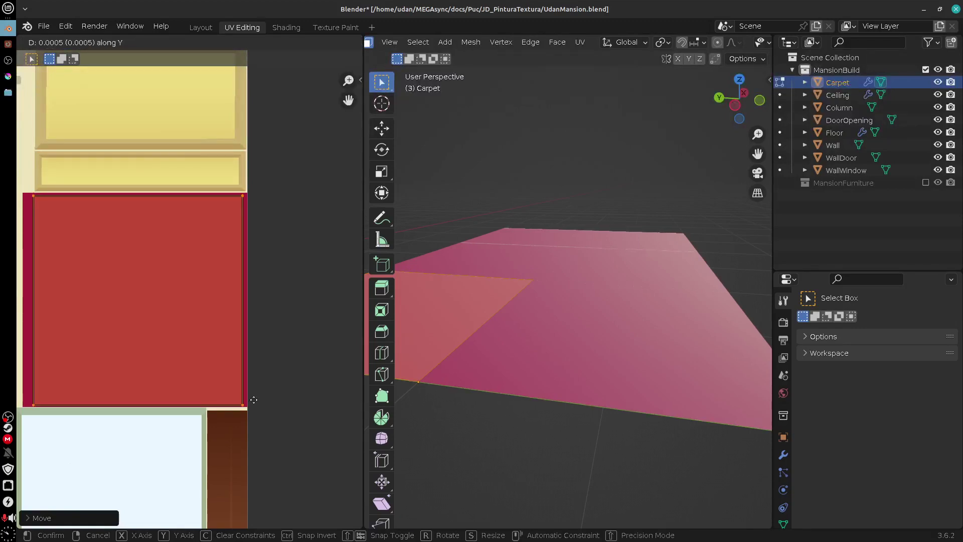
click(254, 400)
key(s)
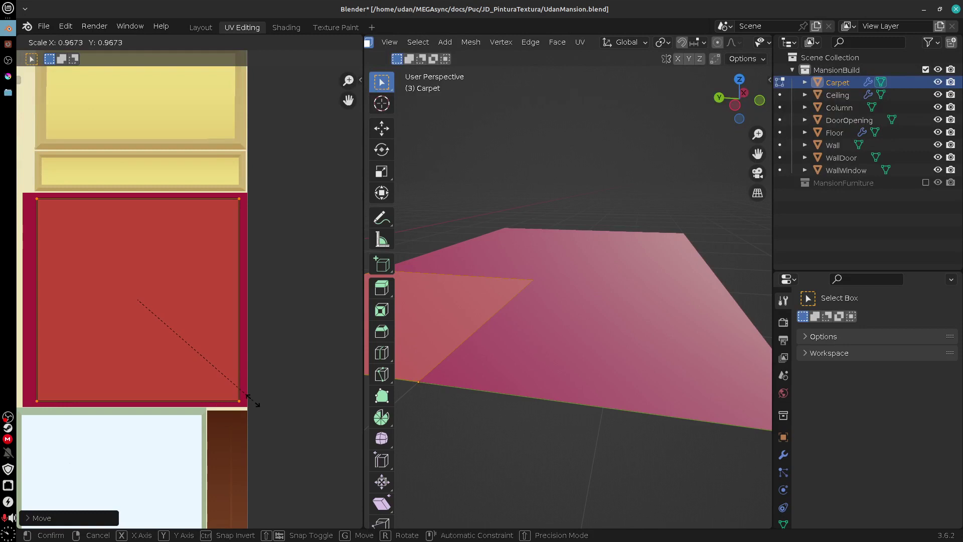
click(254, 401)
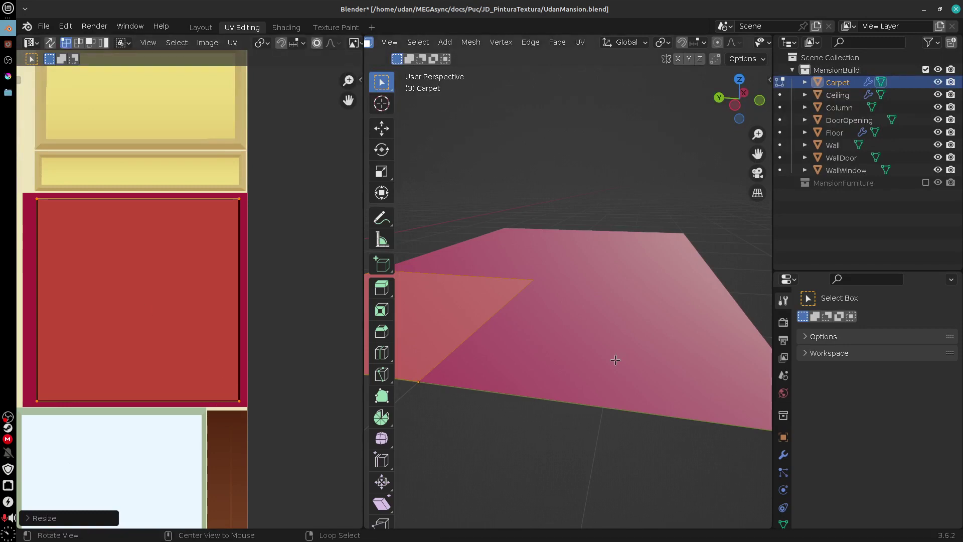
- Examine the carpet for seams from several angles and distances, and check its UV face's placement in the whole atlas
key(Tab)
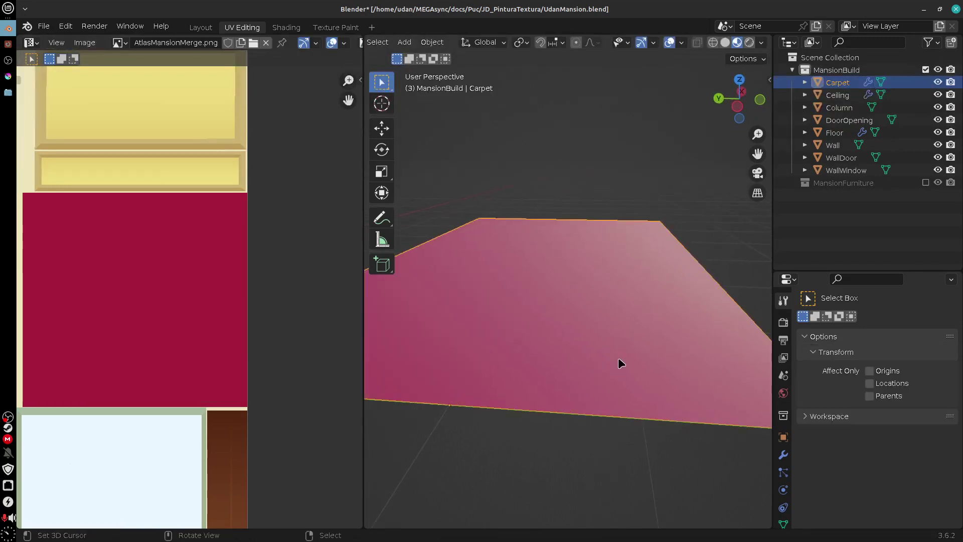
scroll(624, 357, down, 4)
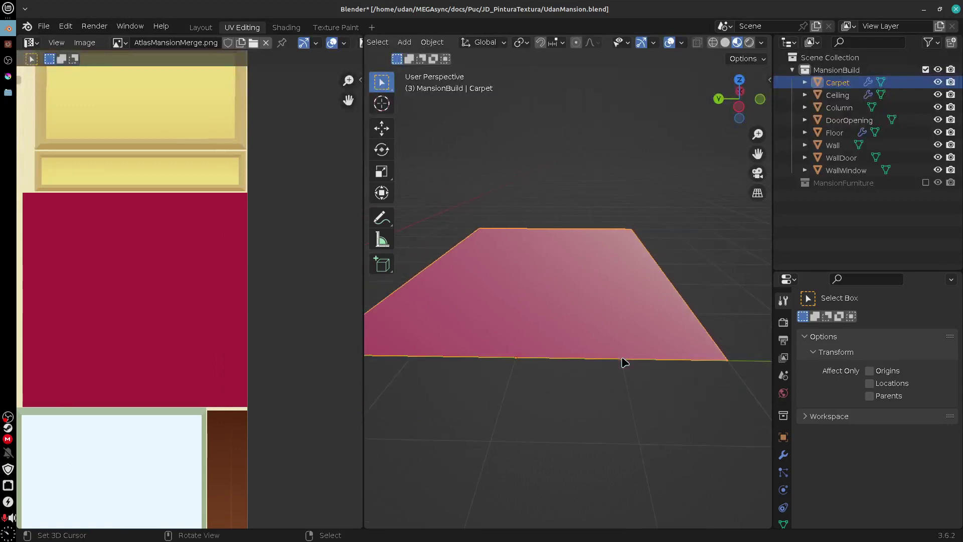
scroll(621, 359, down, 3)
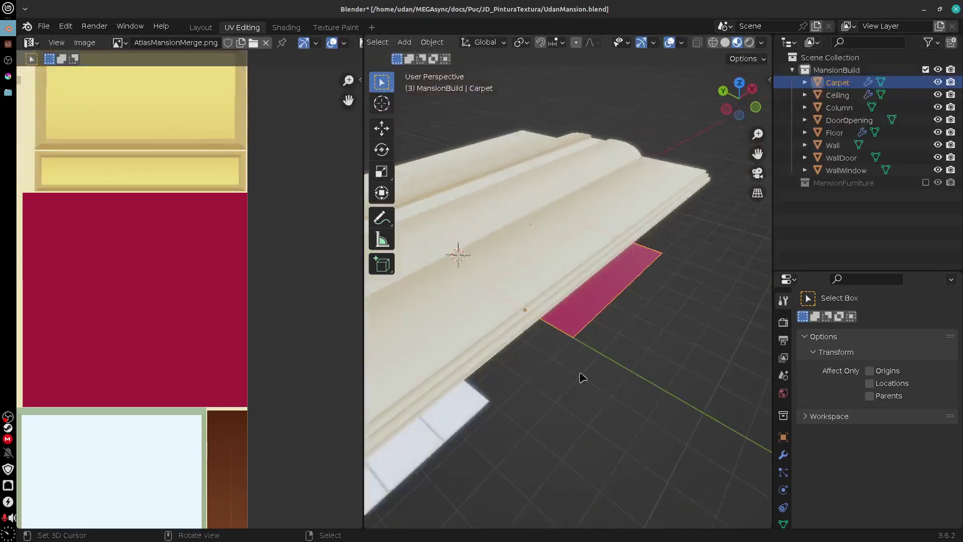
scroll(680, 334, right, 5)
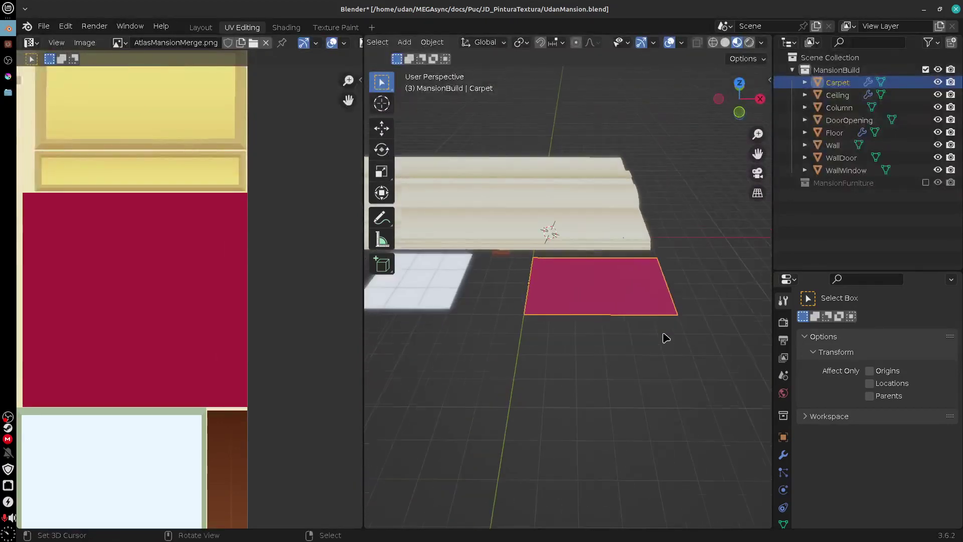
scroll(665, 338, down, 1)
scroll(663, 340, up, 6)
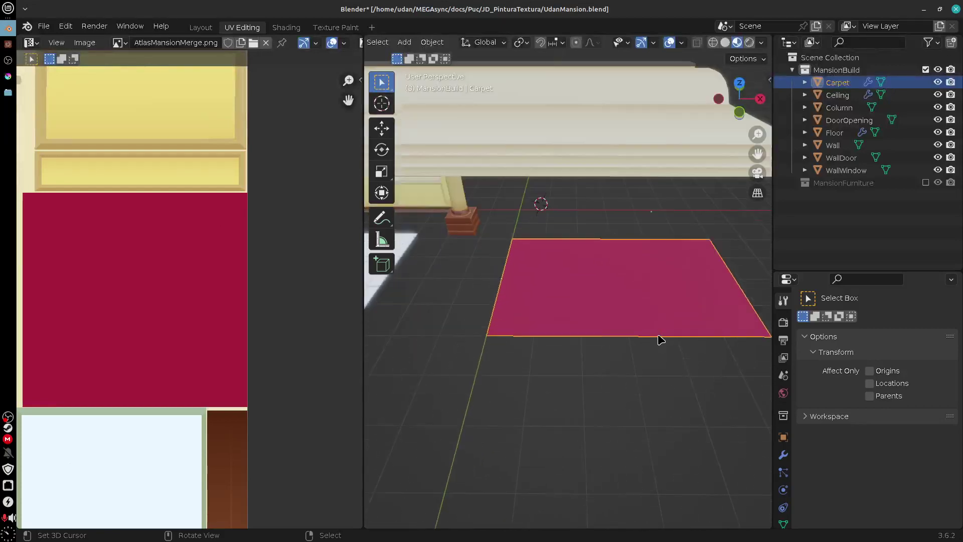
drag(661, 340, 622, 355)
key(Tab)
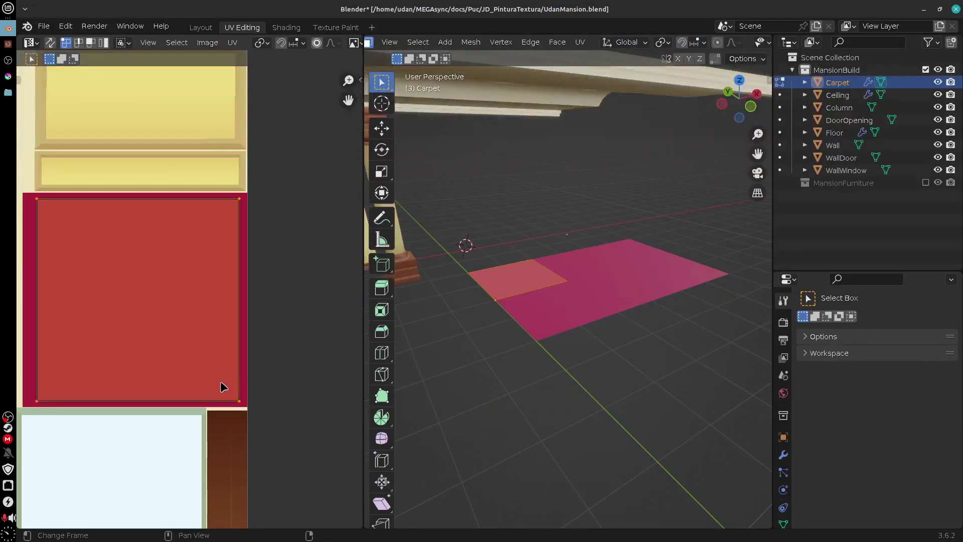
key(Tab)
key(Tab)
drag(426, 354, 499, 359)
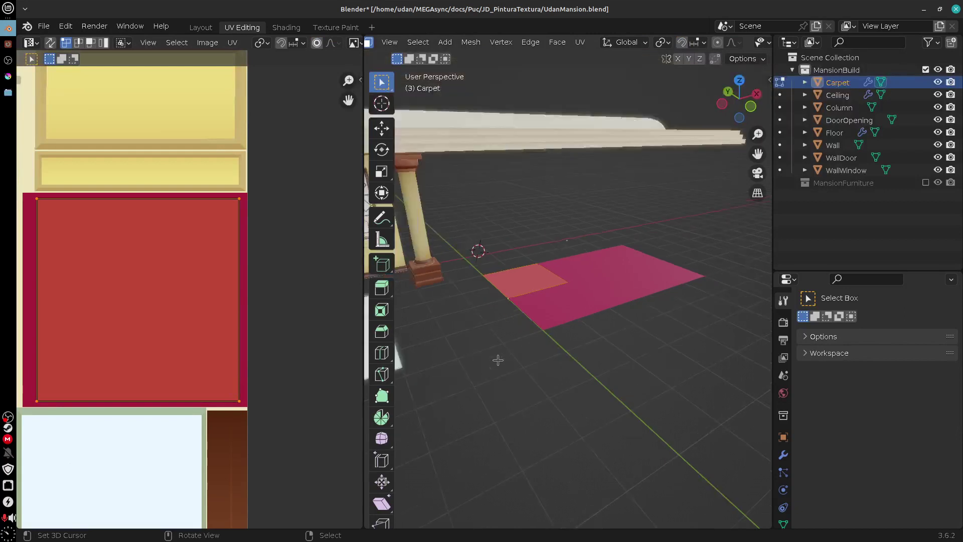
scroll(499, 359, up, 2)
scroll(498, 360, down, 3)
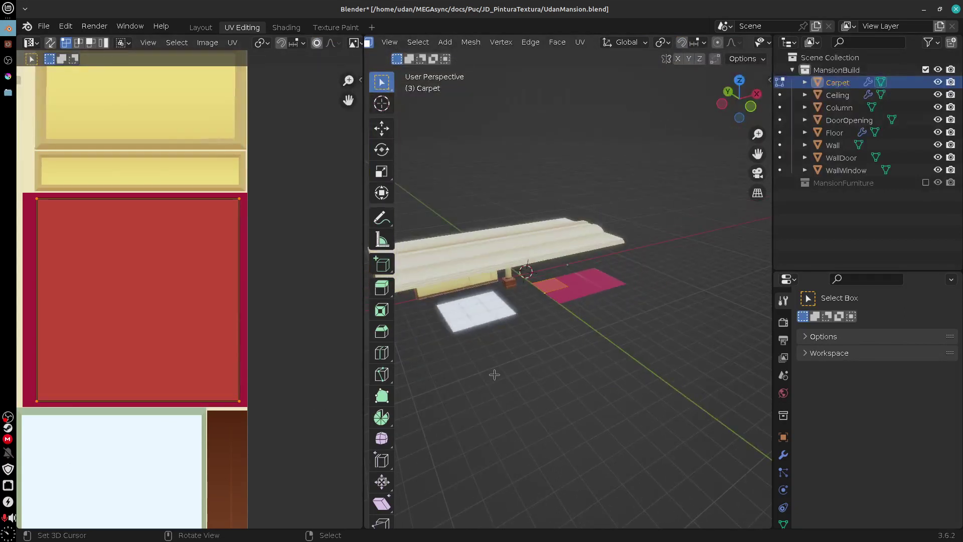
key(Tab)
key(Tab)
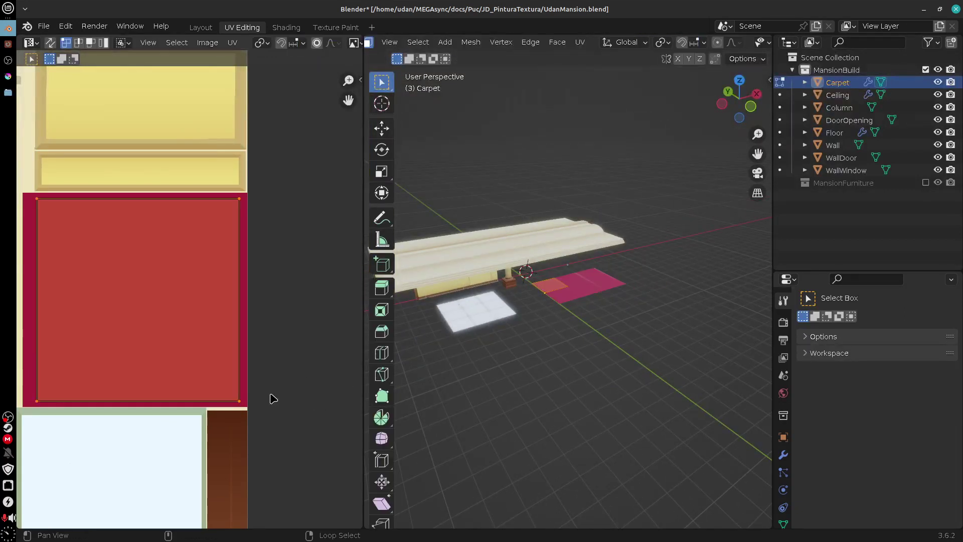
scroll(286, 396, down, 6)
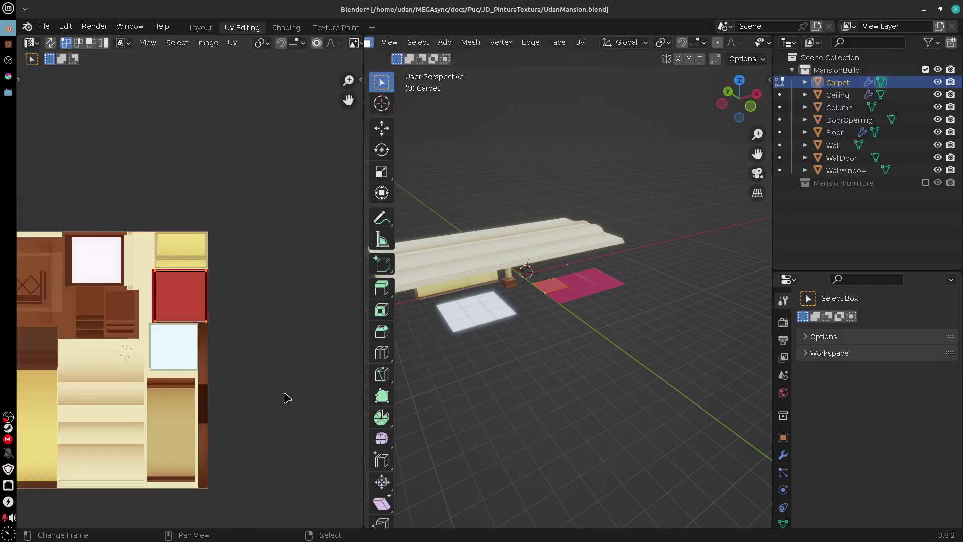
scroll(287, 397, down, 1)
drag(552, 329, 608, 327)
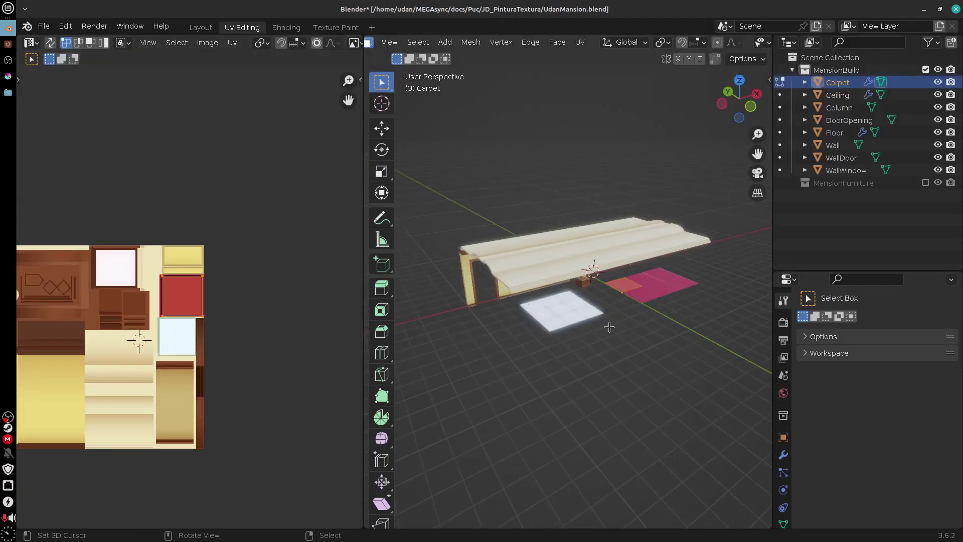
- Select all the mansion objects, enter Edit Mode on them together and reveal their hidden geometry
key(Tab)
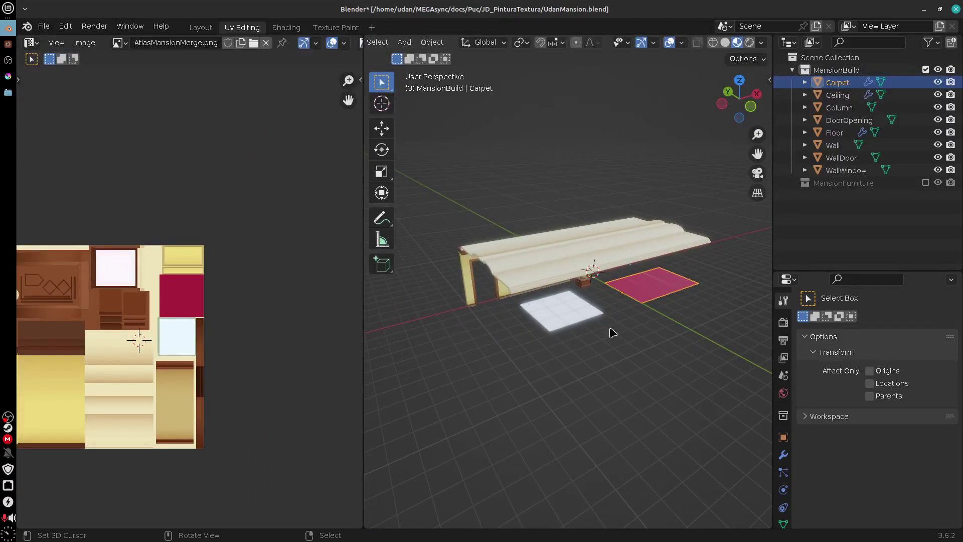
key(a)
key(Tab)
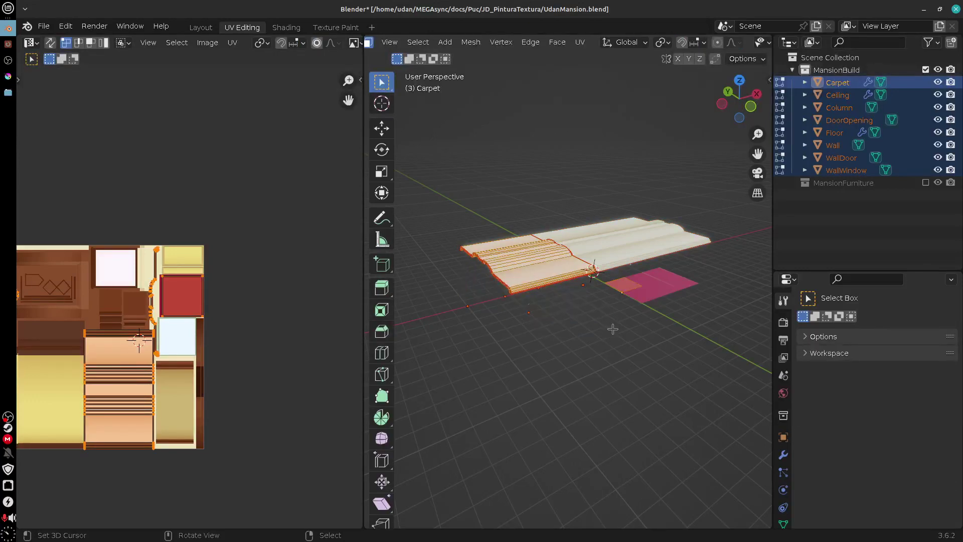
key(alt+h)
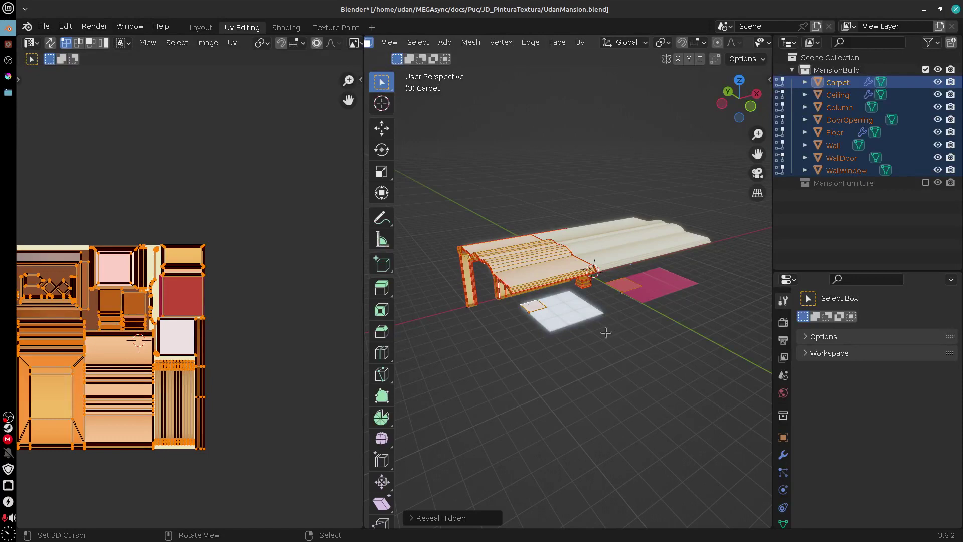
- Export the UV layout of all objects as a 2048 × 2048 PNG over the existing AtlasMansionUV.png
drag(606, 332, 612, 354)
drag(251, 393, 321, 367)
click(233, 42)
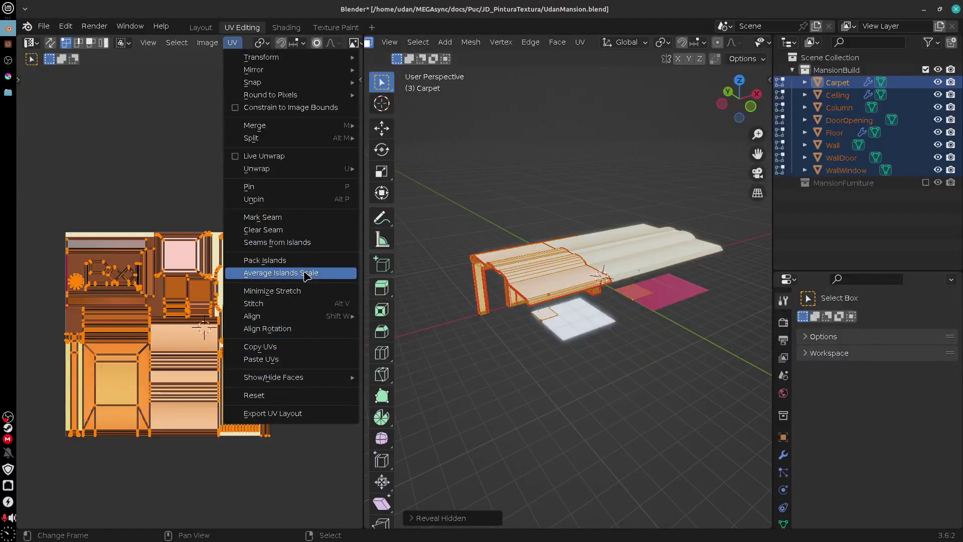
click(312, 413)
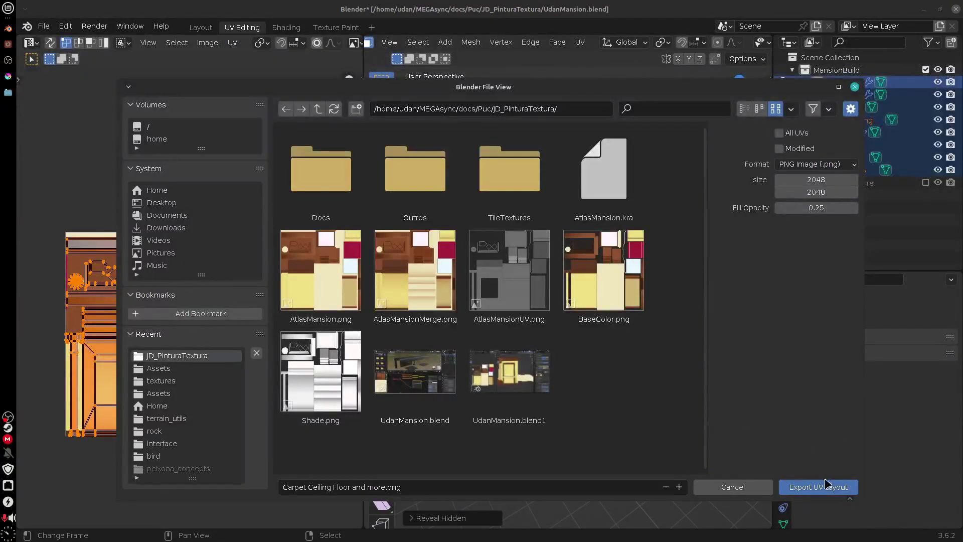
click(508, 296)
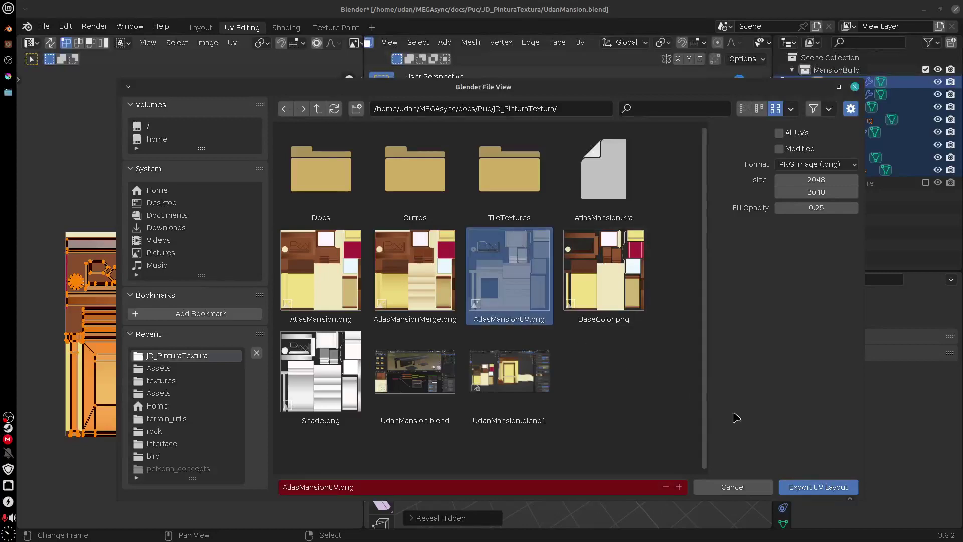
click(823, 490)
- Switch to Krita and delete the old UV layer from AtlasMansion.kra
click(8, 77)
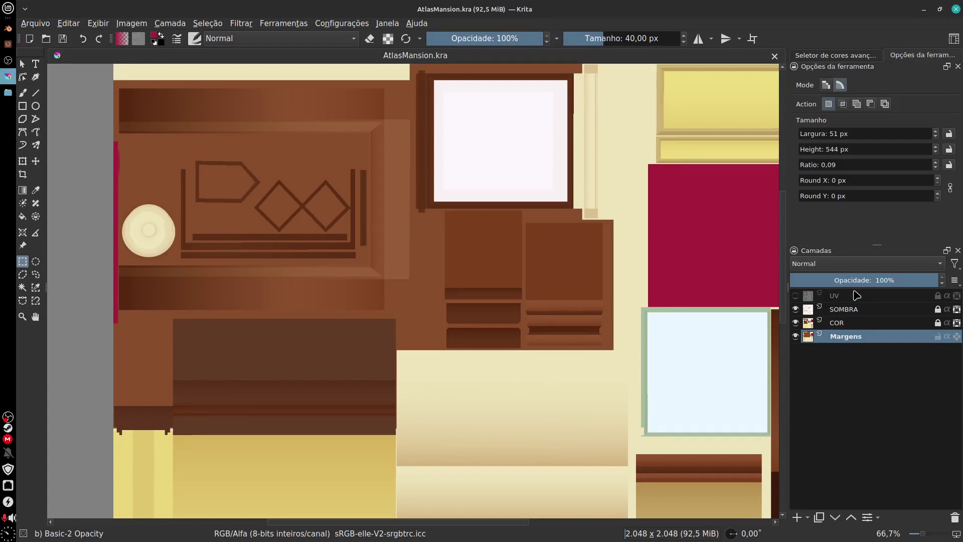
click(855, 297)
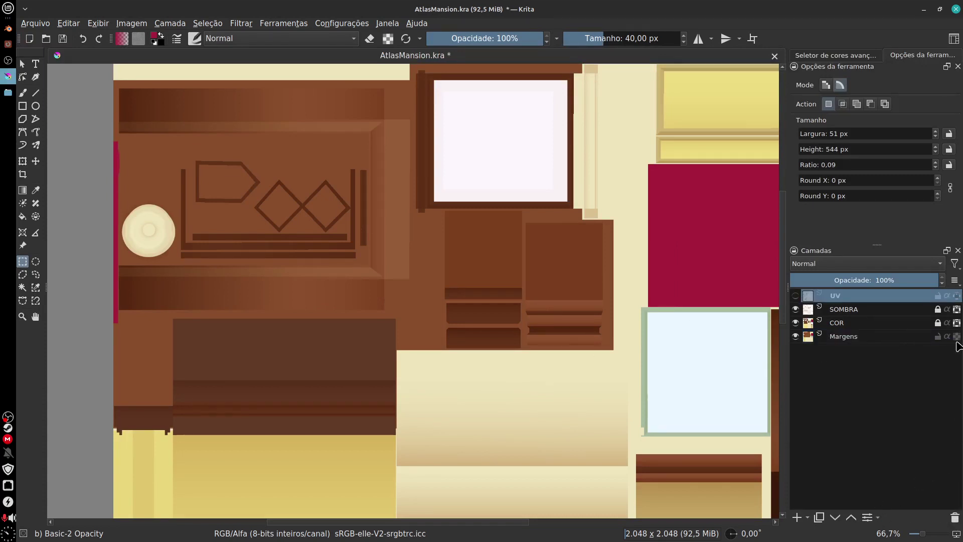
click(954, 517)
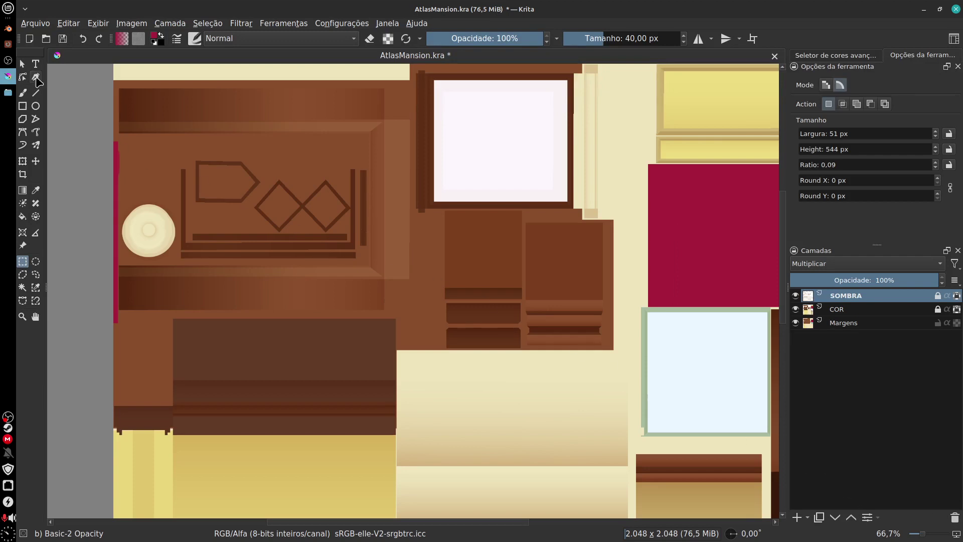
- Import AtlasMansionUV.png from the file manager as a new layer above SOMBRA and rename it UV
click(8, 92)
drag(310, 160, 665, 296)
click(725, 302)
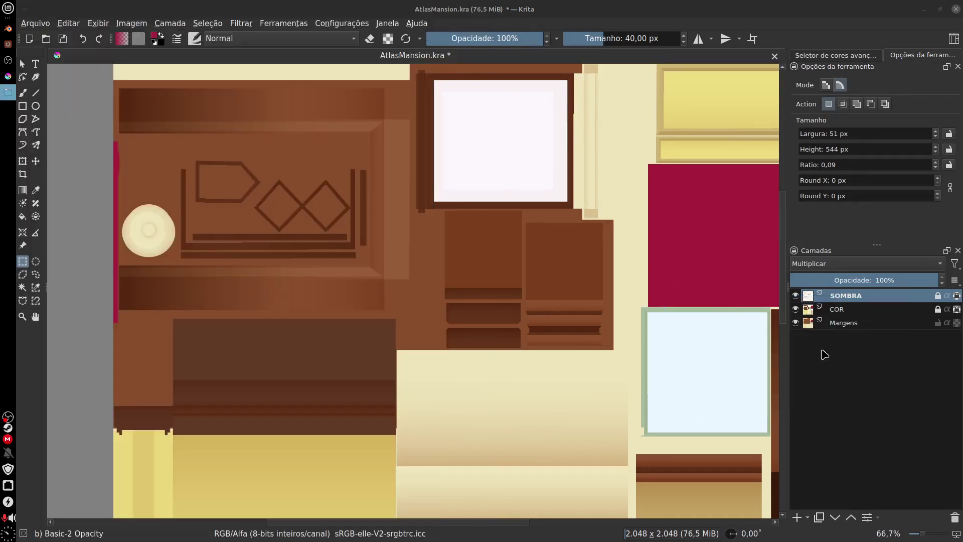
double_click(859, 296)
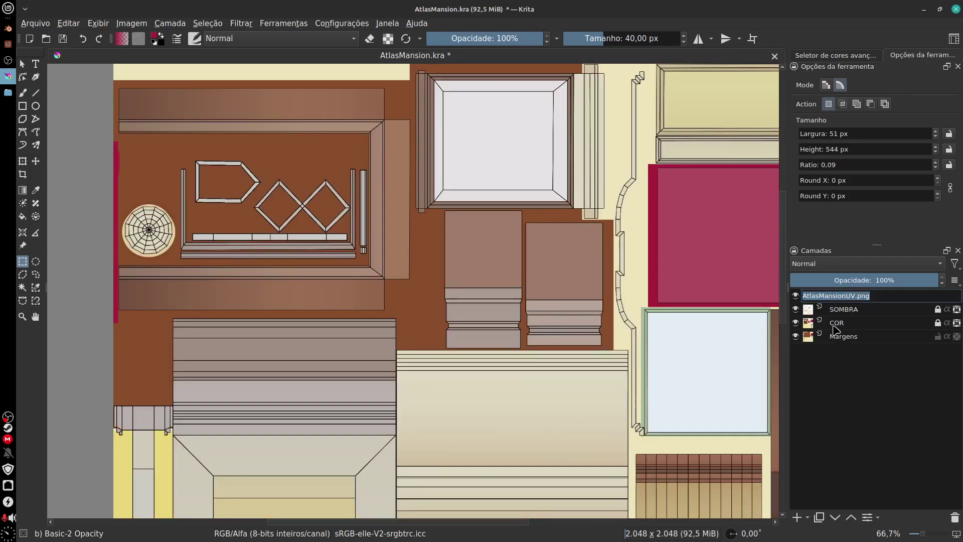
text(UV)
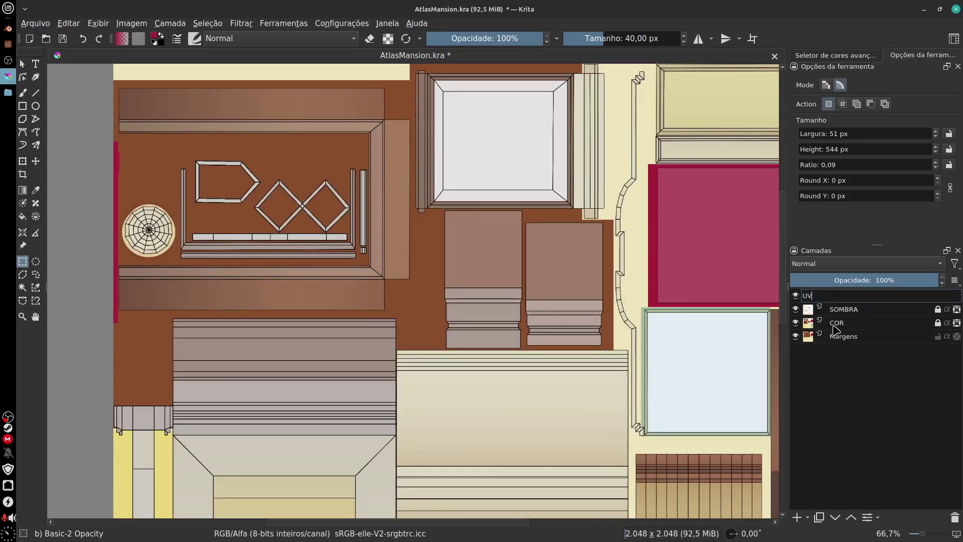
key(Return)
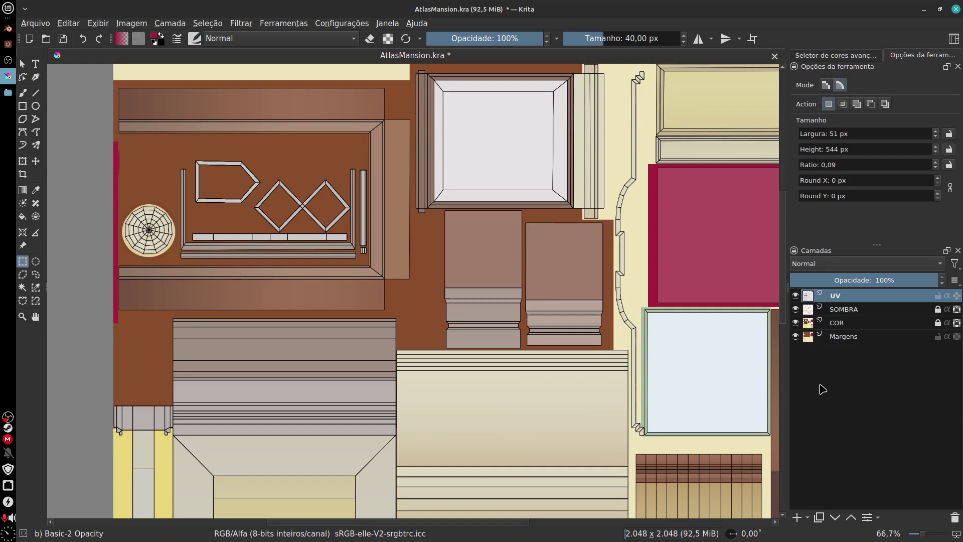
- Clear the stray selection, lock the UV layer, and toggle its visibility to compare it with the painted atlas, leaving it hidden
drag(709, 407, 558, 340)
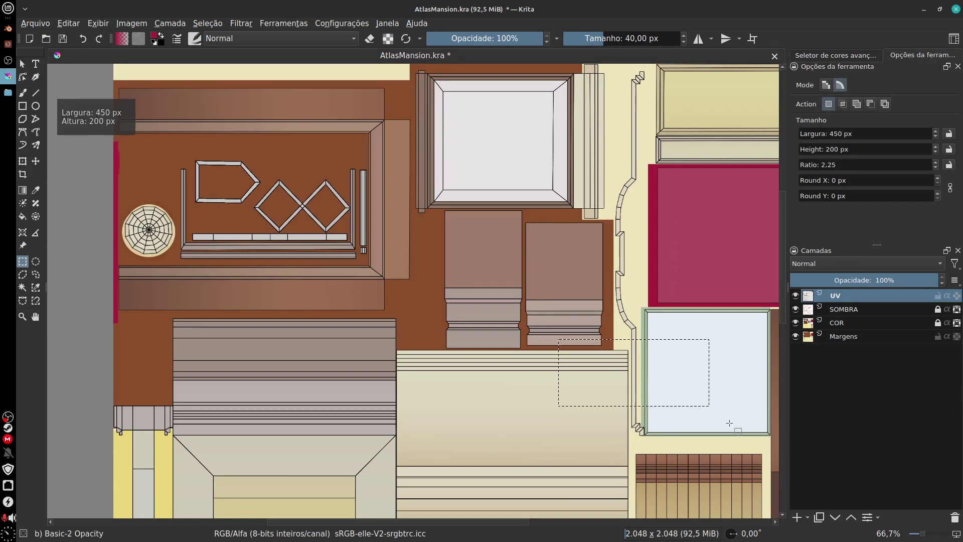
click(724, 424)
drag(723, 425, 615, 389)
key(minus)
key(minus)
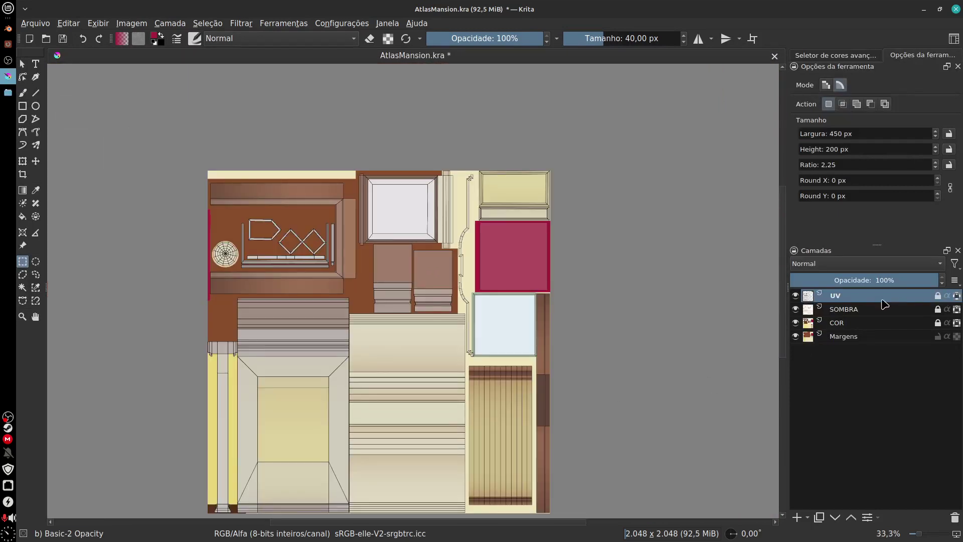
click(796, 298)
click(796, 298)
click(796, 297)
click(796, 298)
click(796, 297)
click(795, 297)
mouse_move(803, 297)
click(795, 297)
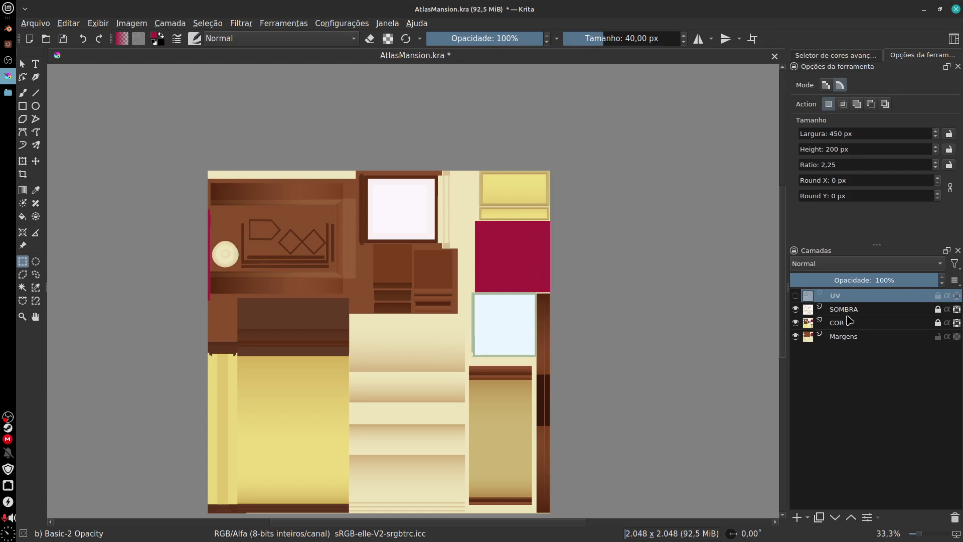
- Lock the Margens layer and add a paint layer named Detalhamento directly above SOMBRA
click(942, 340)
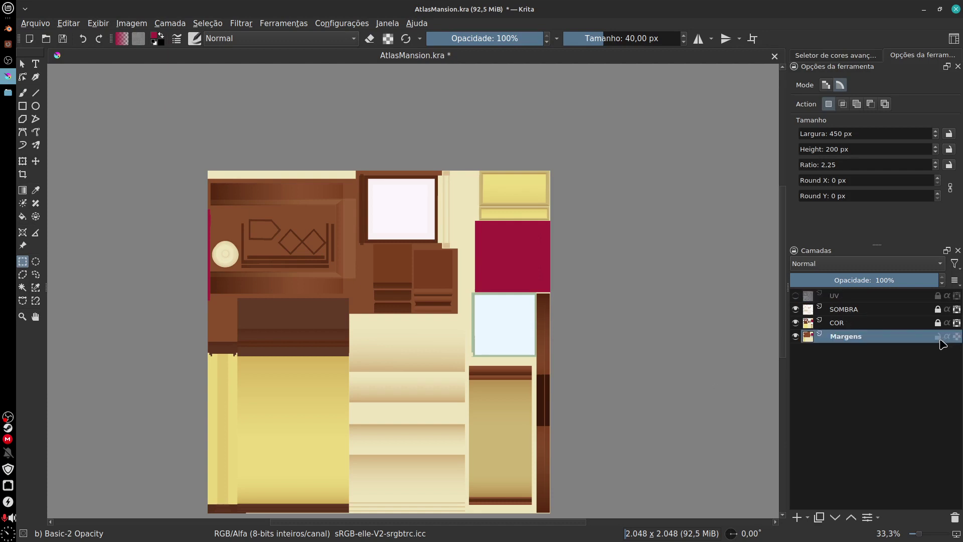
drag(577, 363, 620, 380)
click(844, 311)
click(797, 517)
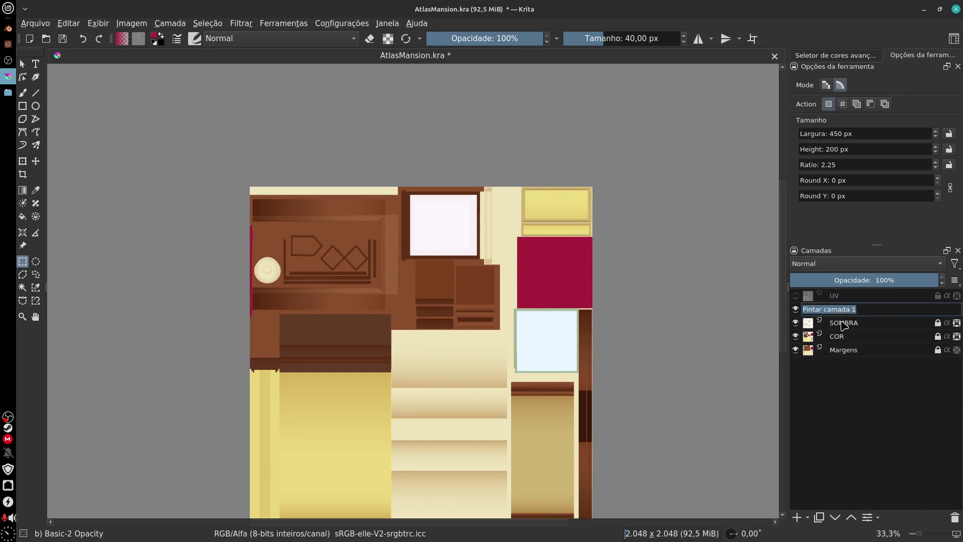
text(Detalhamento)
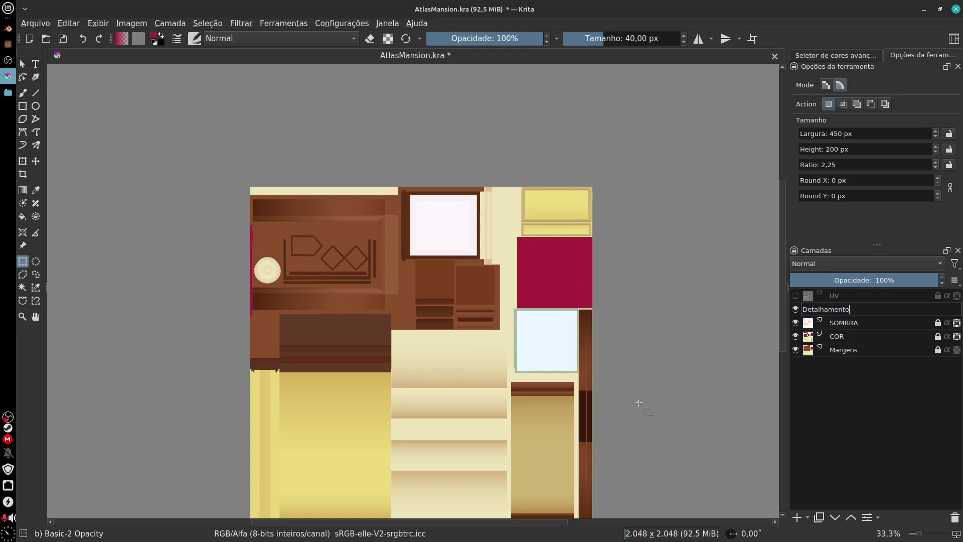
key(Return)
- Select the large yellow wall panel and the narrow column strip beside it by contiguous colour on the COR layer
scroll(632, 396, down, 3)
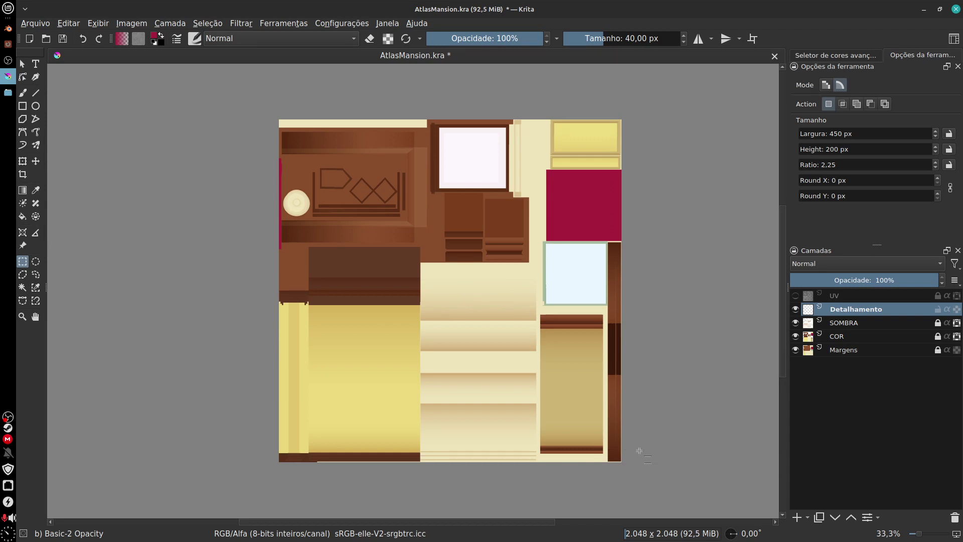
scroll(735, 428, down, 3)
scroll(735, 428, left, 5)
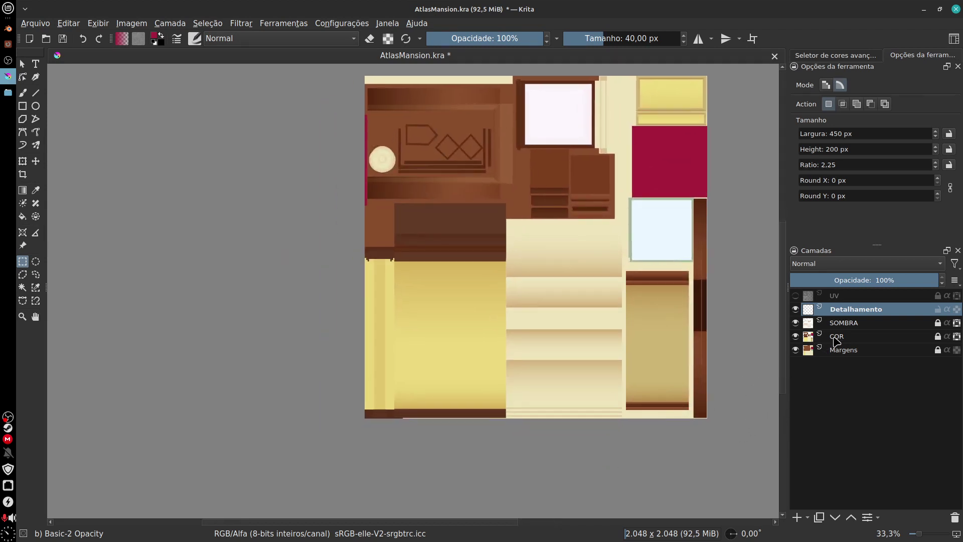
click(837, 338)
scroll(466, 391, down, 1)
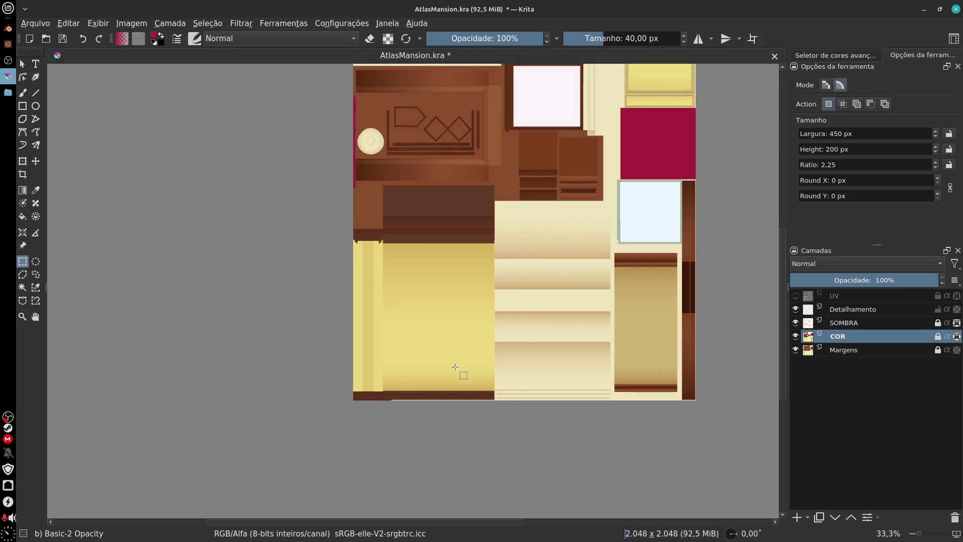
scroll(474, 389, up, 2)
scroll(468, 356, down, 1)
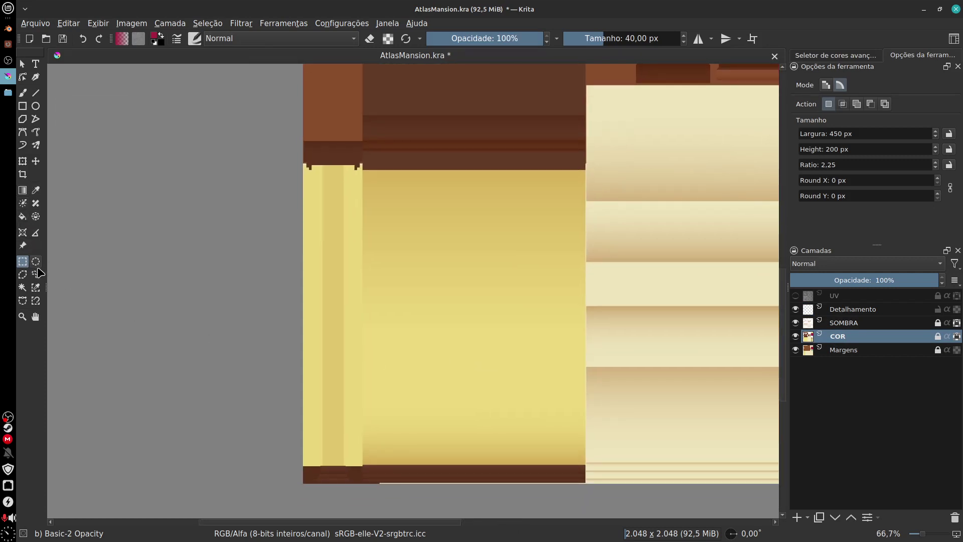
click(29, 288)
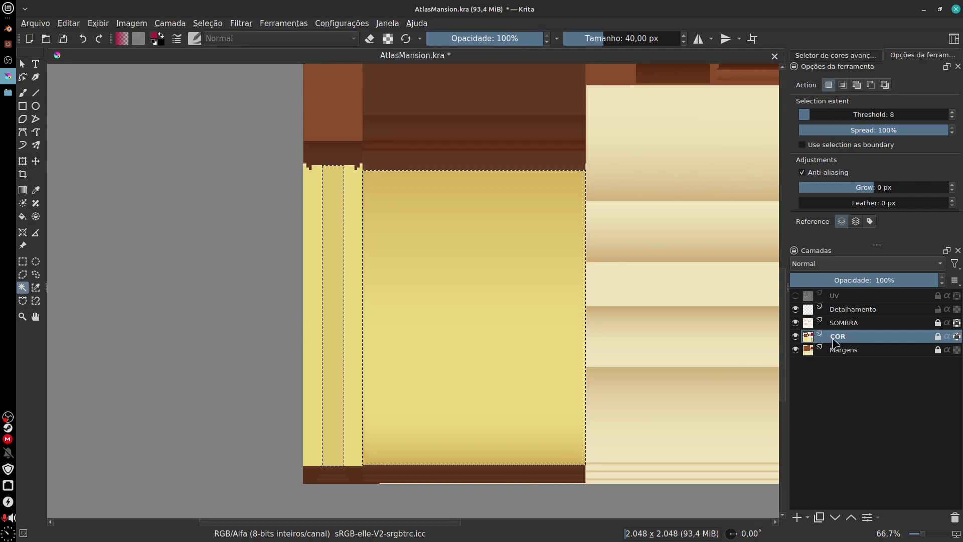
- Show only the COR layer to check its flat colours against the selection, and restore the visibility of Detalhamento, SOMBRA and Margens
shift+click(798, 340)
shift+click(797, 338)
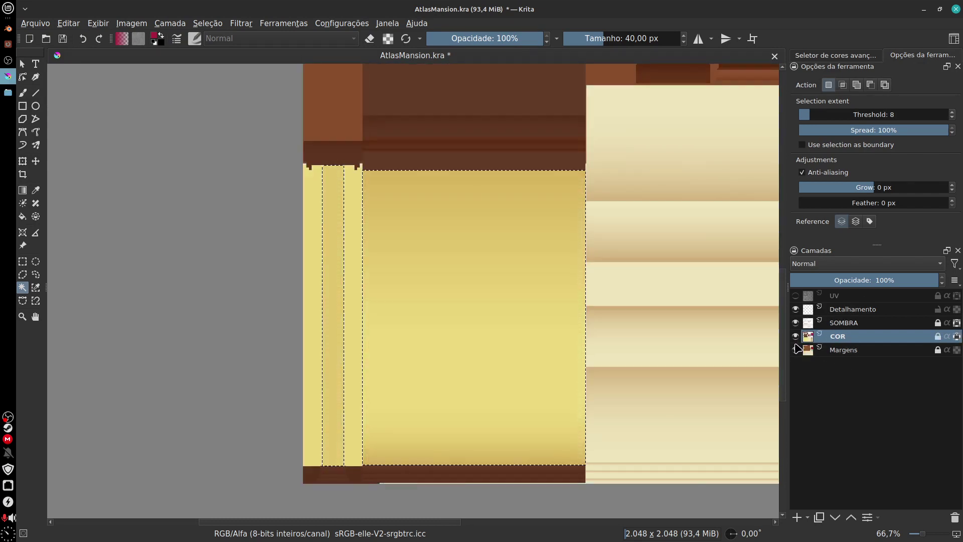
shift+click(796, 338)
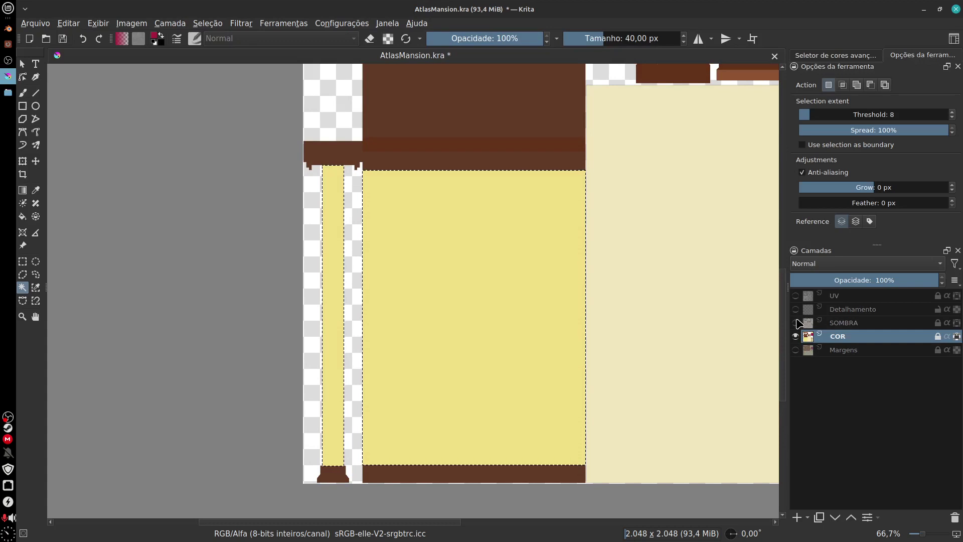
drag(797, 350, 799, 313)
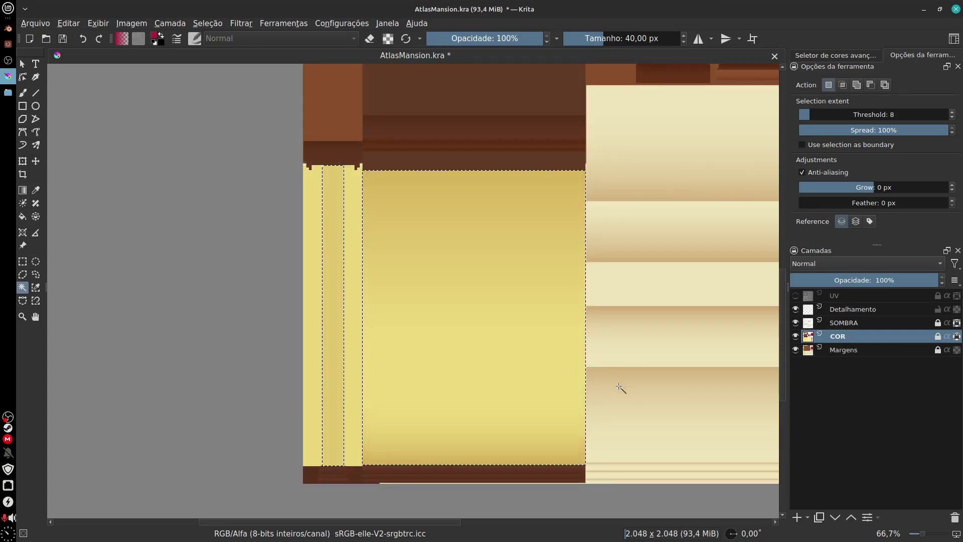
- Make Detalhamento the active layer, try a crimson brush stroke on the lower yellow wall panel, and undo it
click(859, 311)
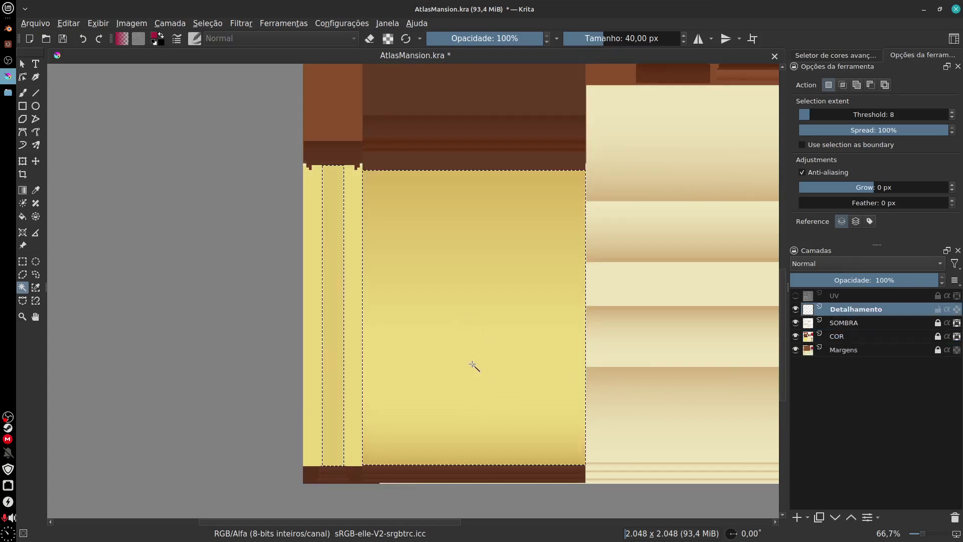
key(b)
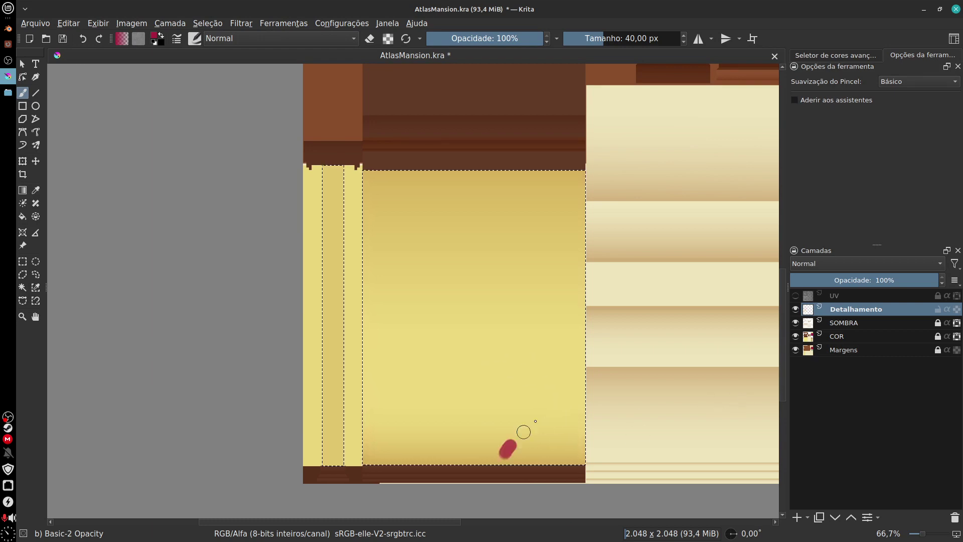
key(ctrl+z)
key(ctrl+z)
- Set the foreground colour to the muted reddish brown #9c736d, testing the tone with a brush stroke on the lower wall panel
click(155, 38)
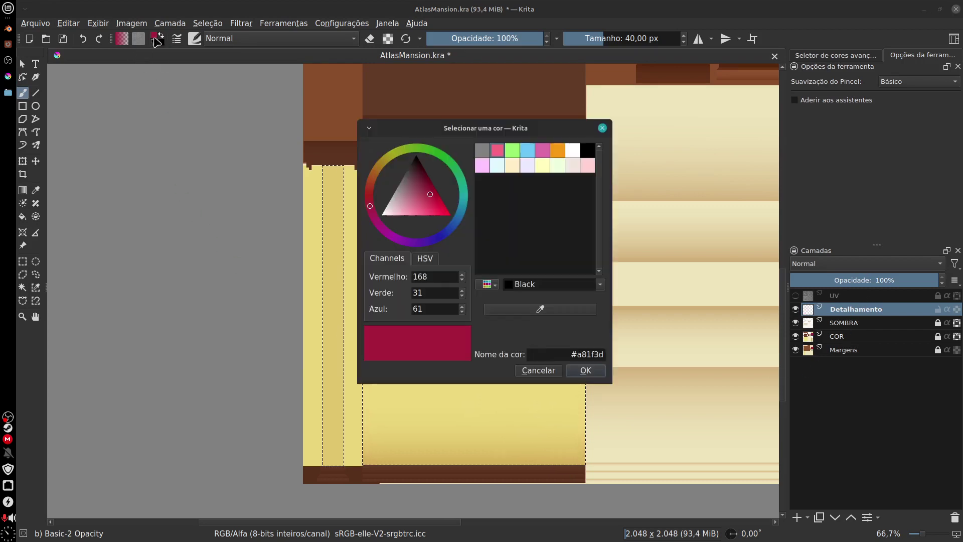
drag(423, 193, 394, 190)
click(370, 190)
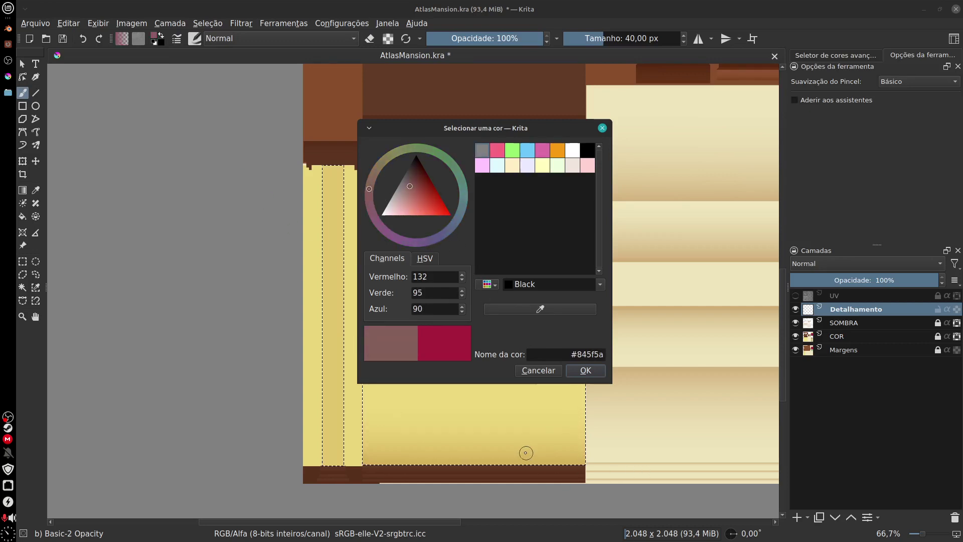
drag(524, 447, 535, 442)
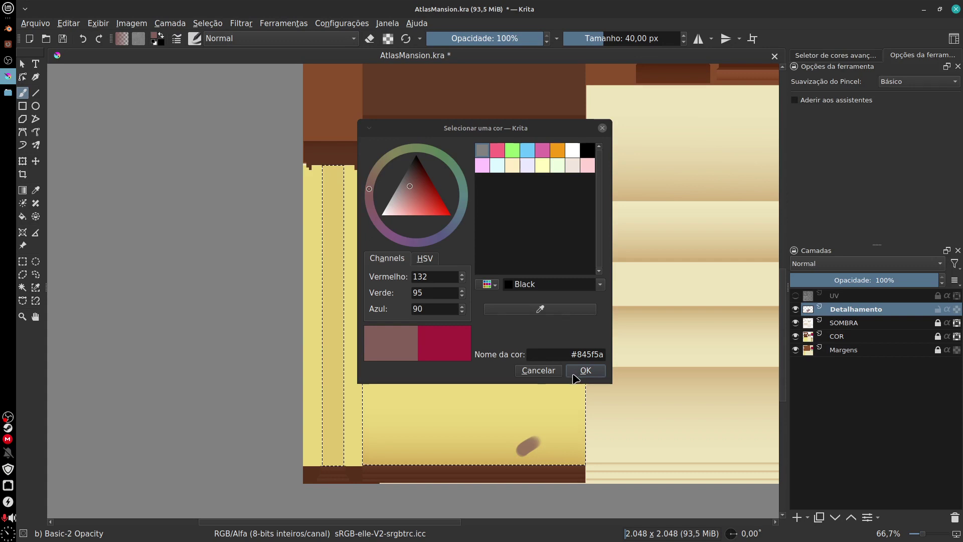
click(409, 191)
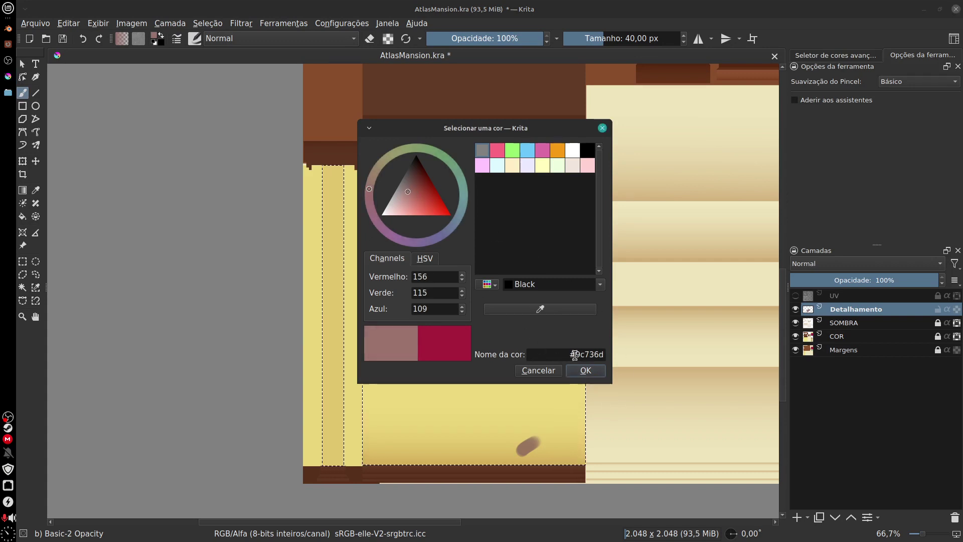
click(585, 370)
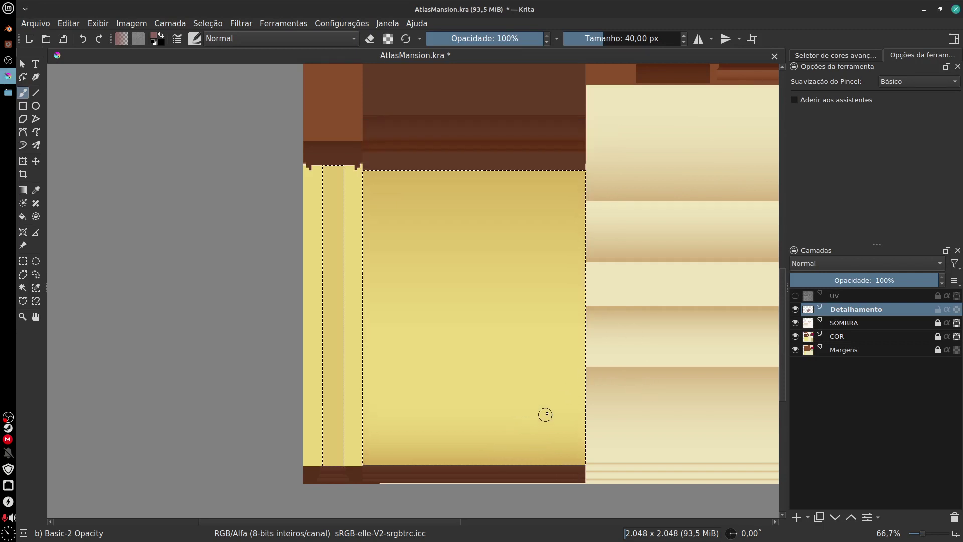
- Try the Pencil 1 Sketch brush preset with a short diagonal stroke on the lower wall panel
click(194, 39)
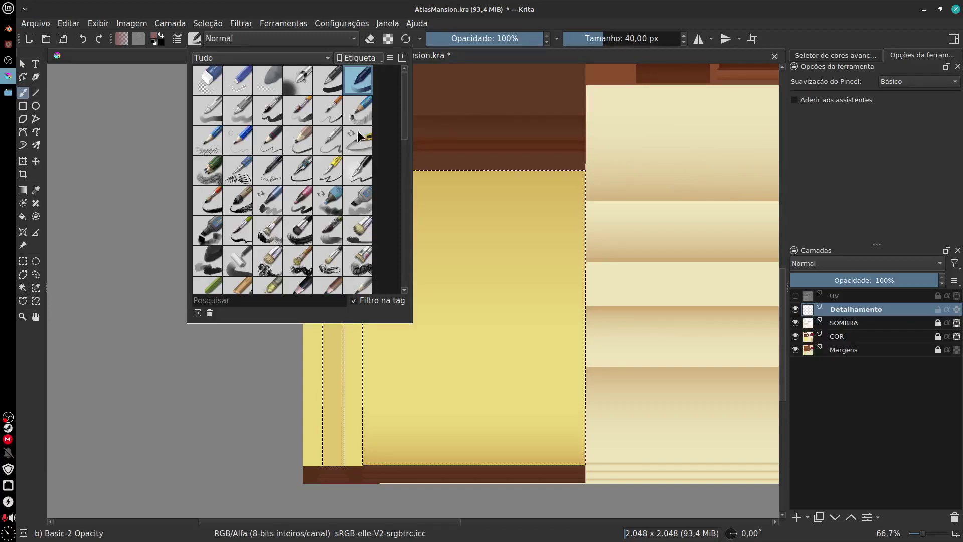
click(360, 113)
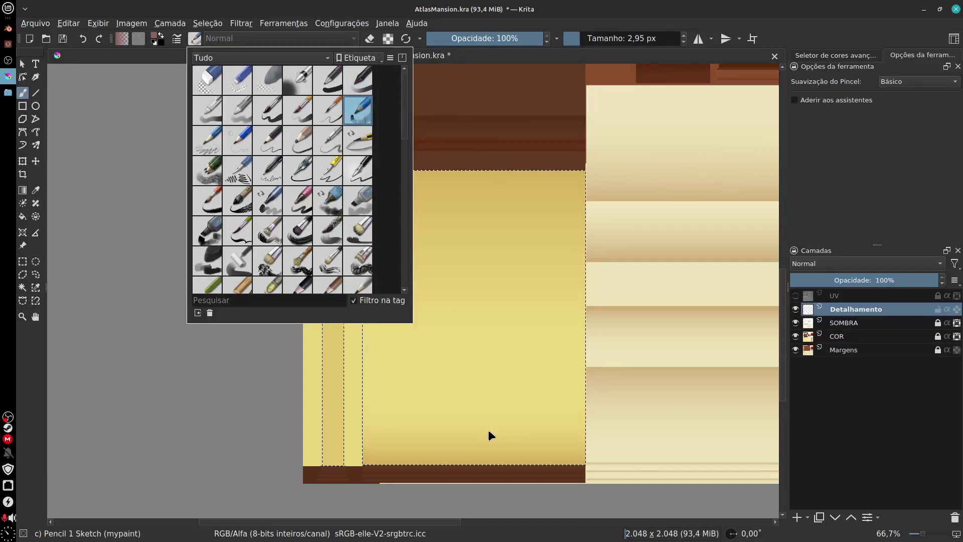
click(484, 428)
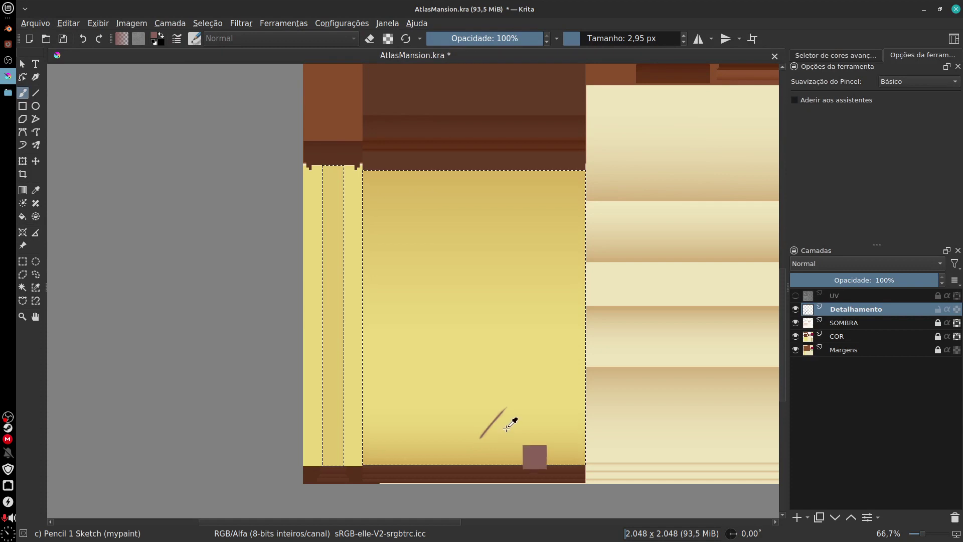
- Choose the Dry Bristles brush preset and lower the brush opacity to 7%
click(195, 39)
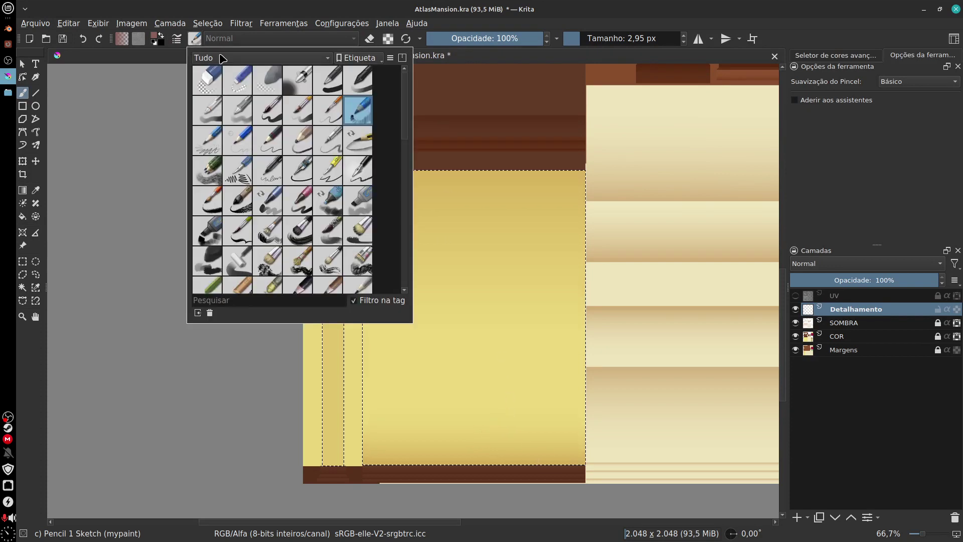
click(273, 266)
click(494, 435)
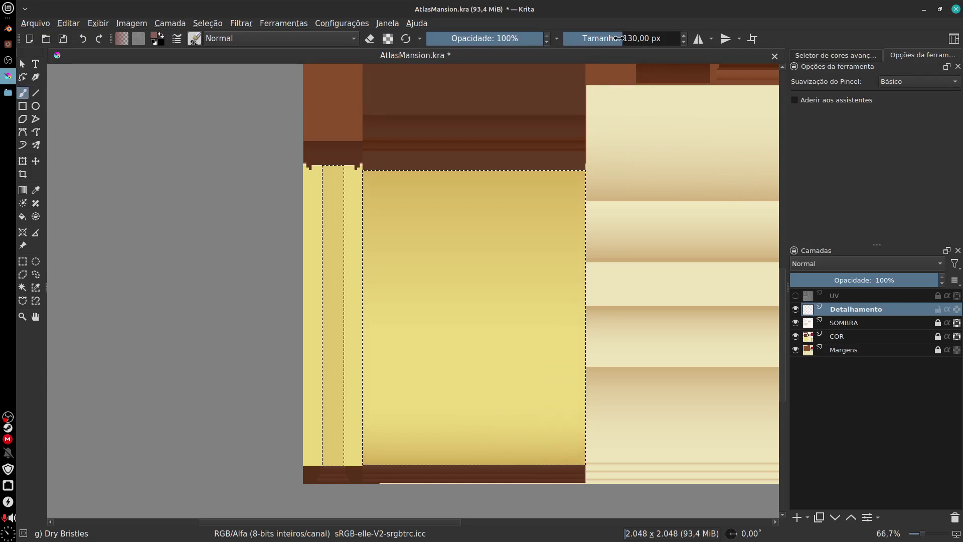
mouse_move(507, 43)
mouse_down()
mouse_move(437, 72)
mouse_move(434, 93)
mouse_up()
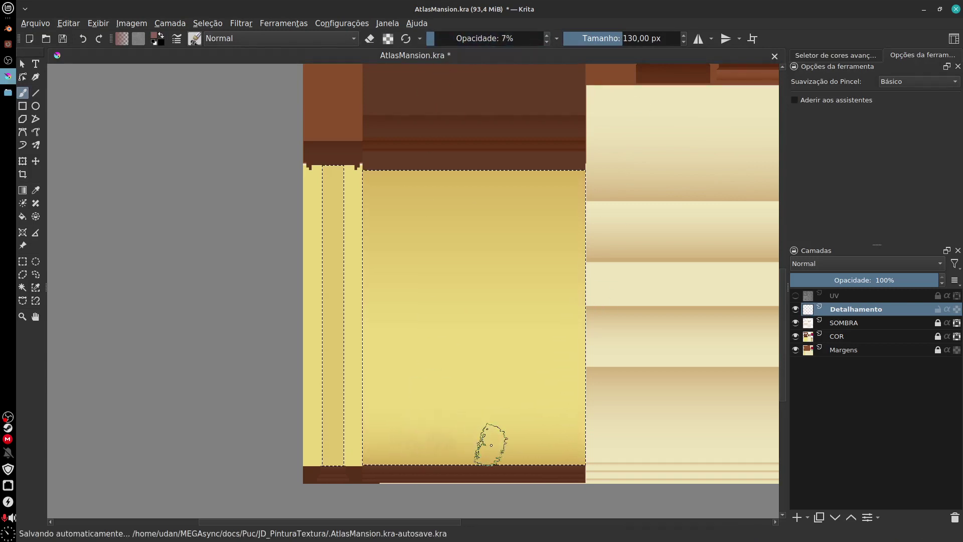
- Paint faint, irregular grime patches along the base of the yellow wall panel with the 130 px Dry Bristles brush
drag(490, 445, 421, 367)
scroll(421, 368, up, 4)
drag(452, 441, 462, 322)
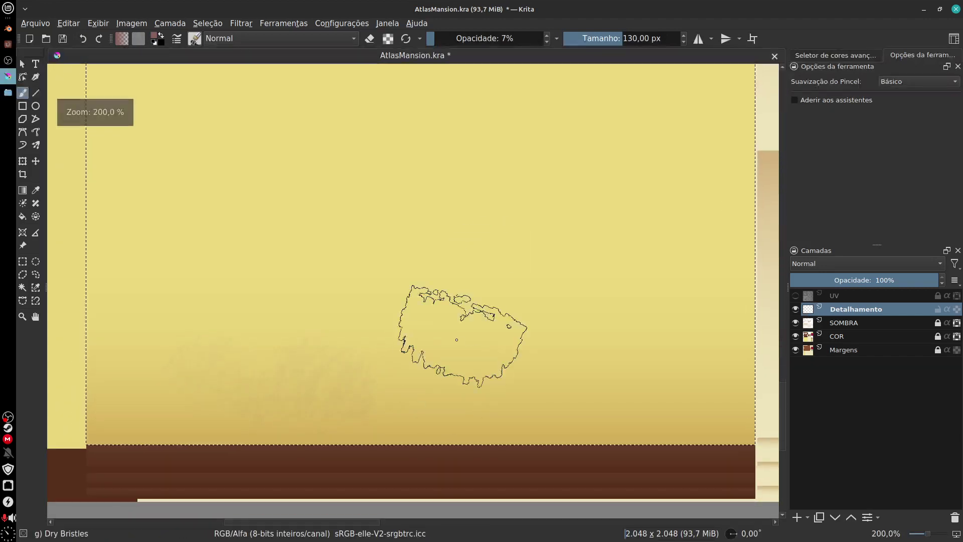
drag(594, 338, 537, 333)
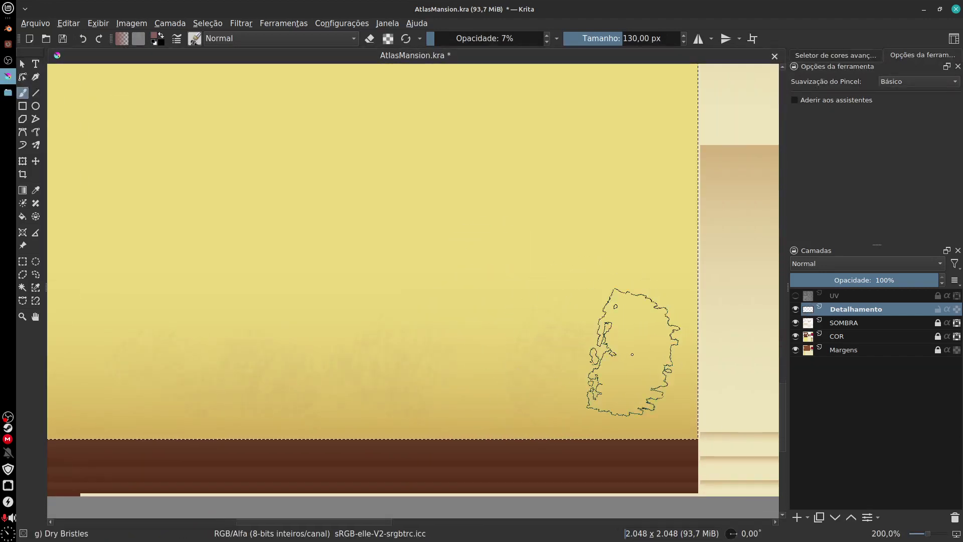
drag(525, 289, 484, 296)
drag(426, 398, 547, 372)
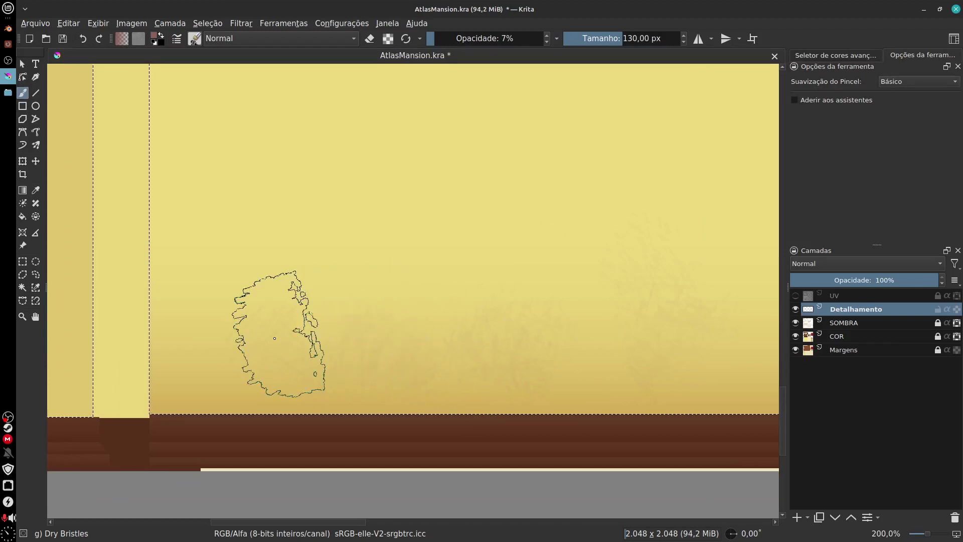
mouse_move(275, 333)
mouse_down()
mouse_move(250, 310)
mouse_move(217, 340)
mouse_move(343, 320)
mouse_move(343, 337)
mouse_move(457, 345)
mouse_move(491, 365)
mouse_move(497, 340)
mouse_move(257, 369)
mouse_move(214, 390)
mouse_move(220, 398)
mouse_move(508, 440)
mouse_move(544, 406)
mouse_move(534, 439)
mouse_move(651, 398)
mouse_move(619, 314)
mouse_move(622, 350)
mouse_move(572, 301)
mouse_move(535, 336)
mouse_move(447, 359)
mouse_move(403, 346)
mouse_move(327, 482)
mouse_move(413, 409)
mouse_move(466, 389)
mouse_move(407, 337)
mouse_move(467, 422)
mouse_move(405, 334)
mouse_move(319, 269)
mouse_move(314, 294)
mouse_move(415, 383)
mouse_move(551, 433)
mouse_move(494, 341)
mouse_up()
scroll(495, 341, down, 4)
scroll(552, 361, up, 4)
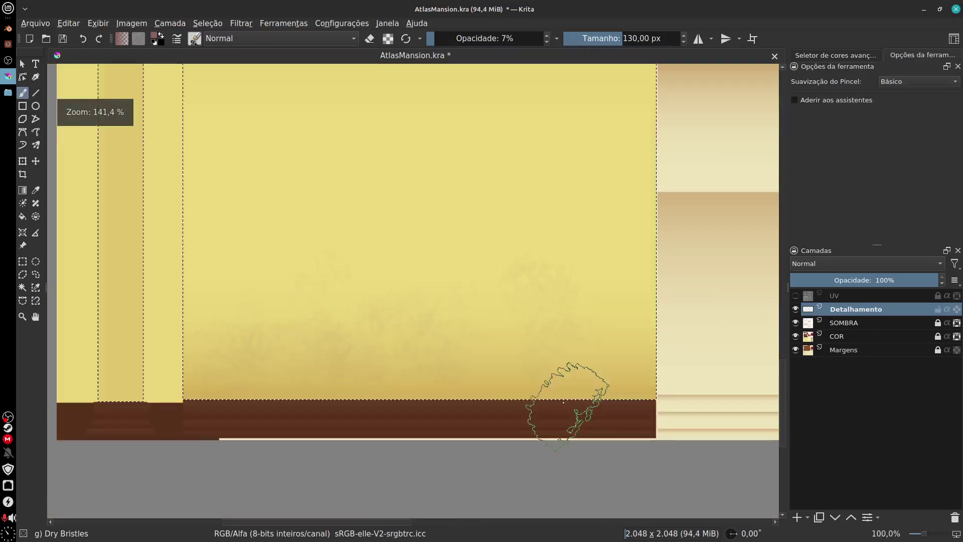
mouse_move(578, 369)
mouse_down()
mouse_move(617, 430)
mouse_move(609, 441)
mouse_move(522, 408)
mouse_move(569, 465)
mouse_move(599, 454)
mouse_move(496, 254)
mouse_move(144, 64)
mouse_up()
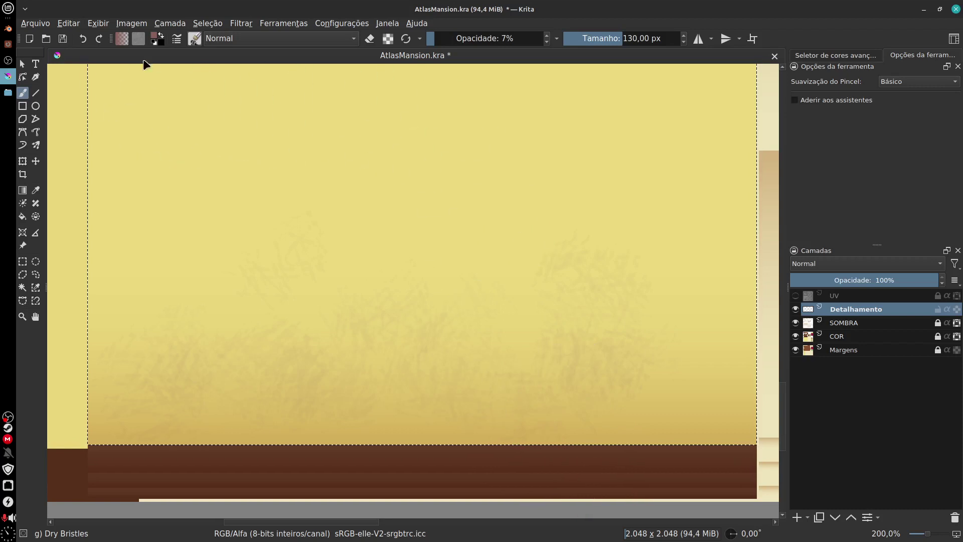
- Set the foreground colour to the darker reddish brown #683a33
click(157, 40)
click(421, 199)
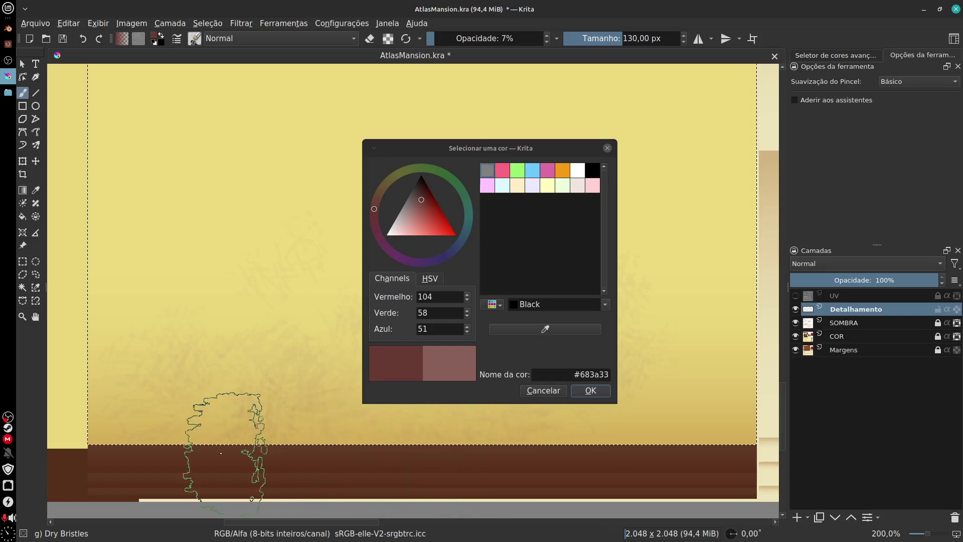
click(607, 149)
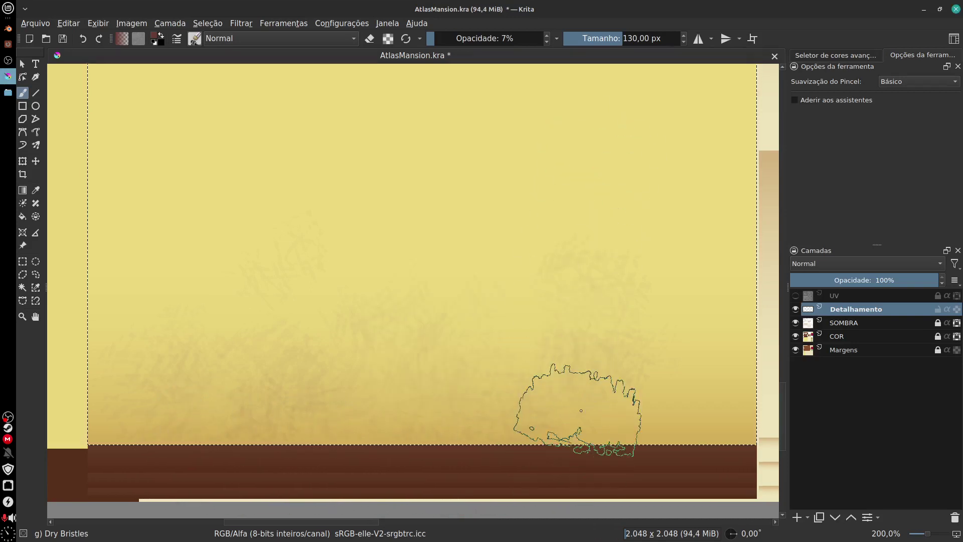
- Examine the painted grime along the base of the yellow wall panel from a distance and close up
scroll(577, 411, down, 3)
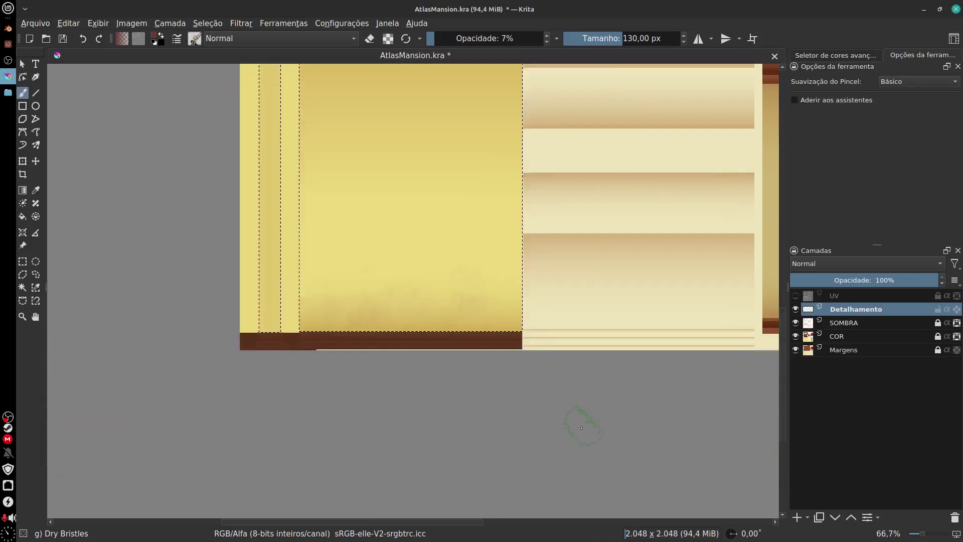
scroll(529, 388, up, 3)
scroll(502, 406, right, 2)
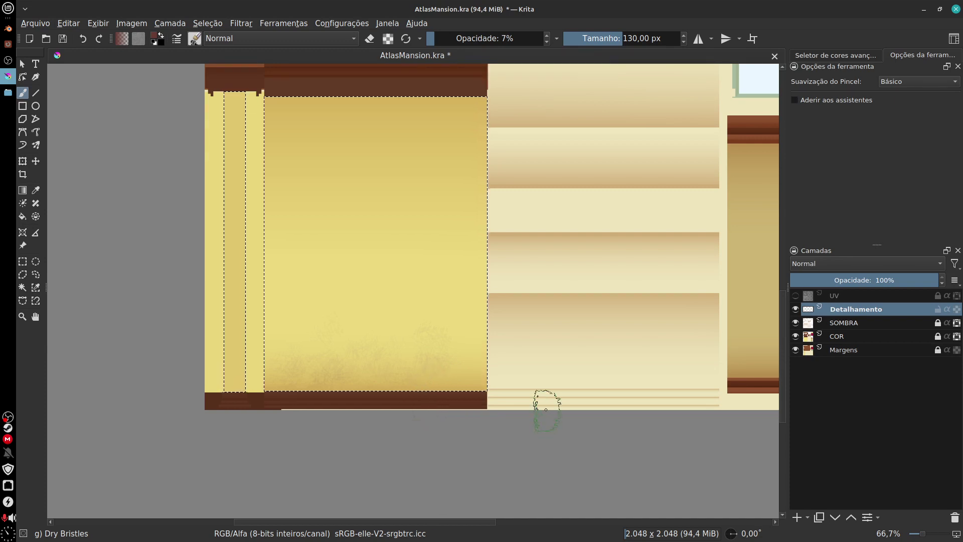
mouse_move(545, 408)
mouse_down()
mouse_move(509, 417)
mouse_move(530, 416)
mouse_up()
drag(262, 314, 284, 322)
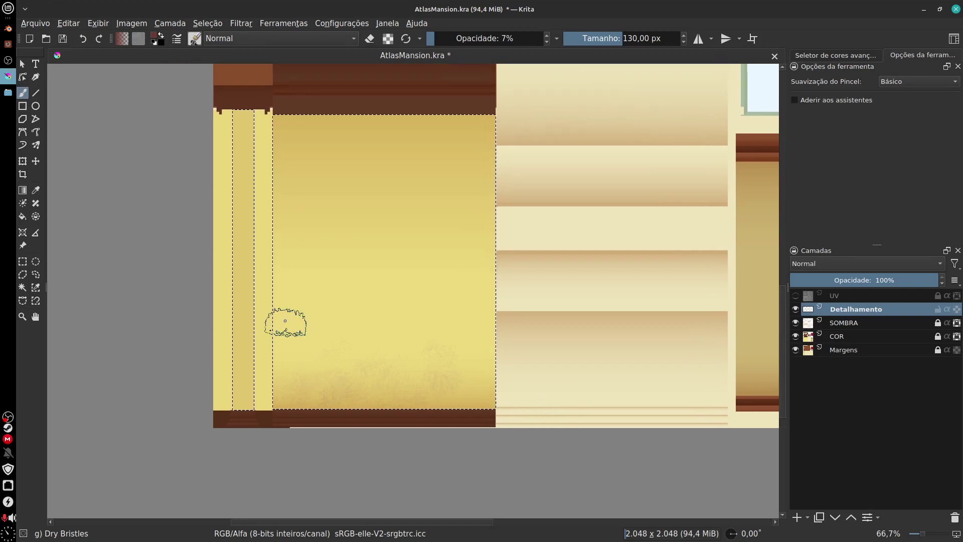
drag(248, 373, 257, 334)
key(plus)
key(plus)
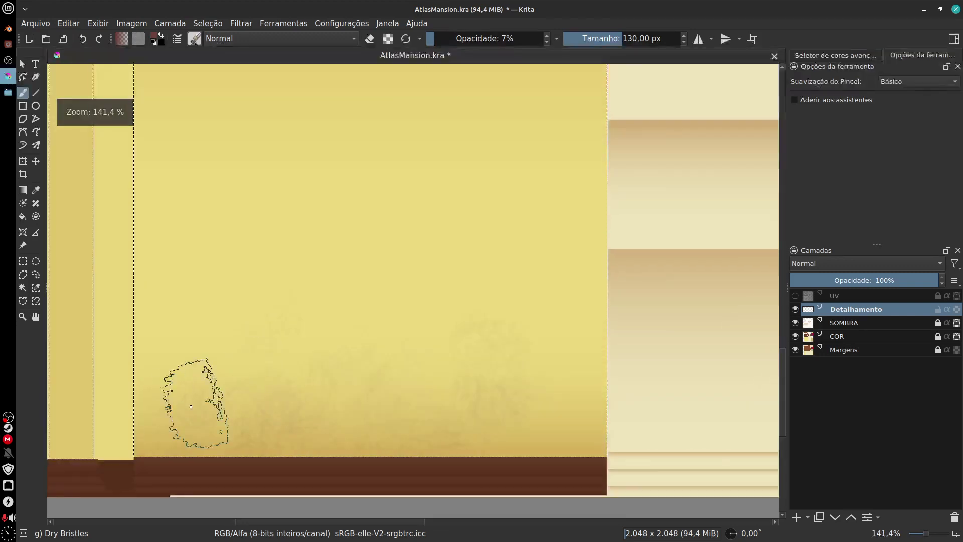
- Paint faint grime along the lower part of the narrow darker yellow strip beside the wall panel with the 130 px Dry Bristles brush
drag(194, 398, 247, 344)
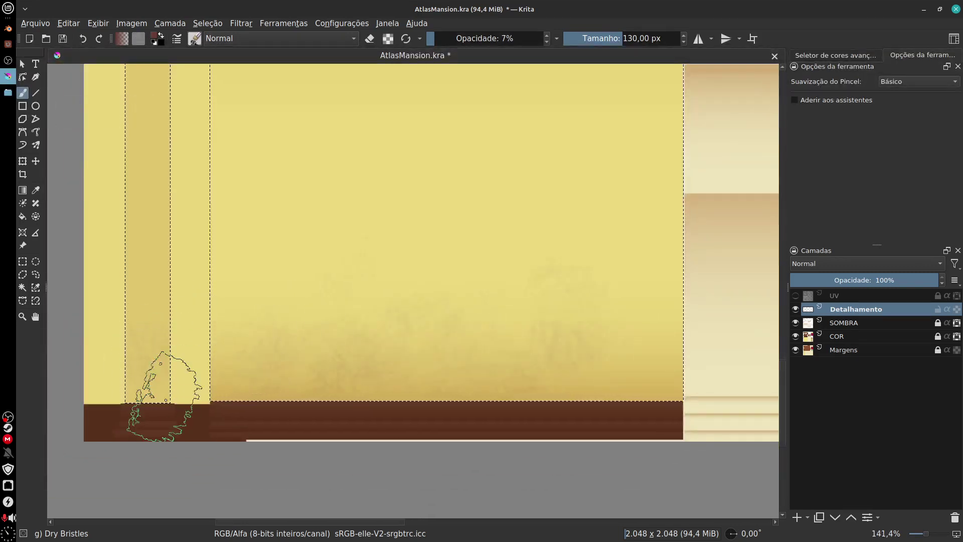
drag(161, 284, 183, 346)
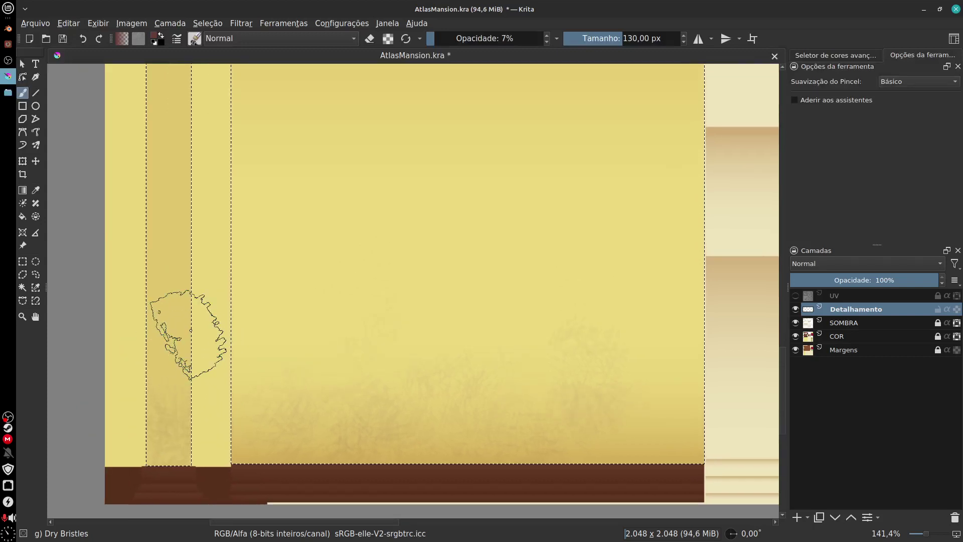
drag(137, 301, 172, 456)
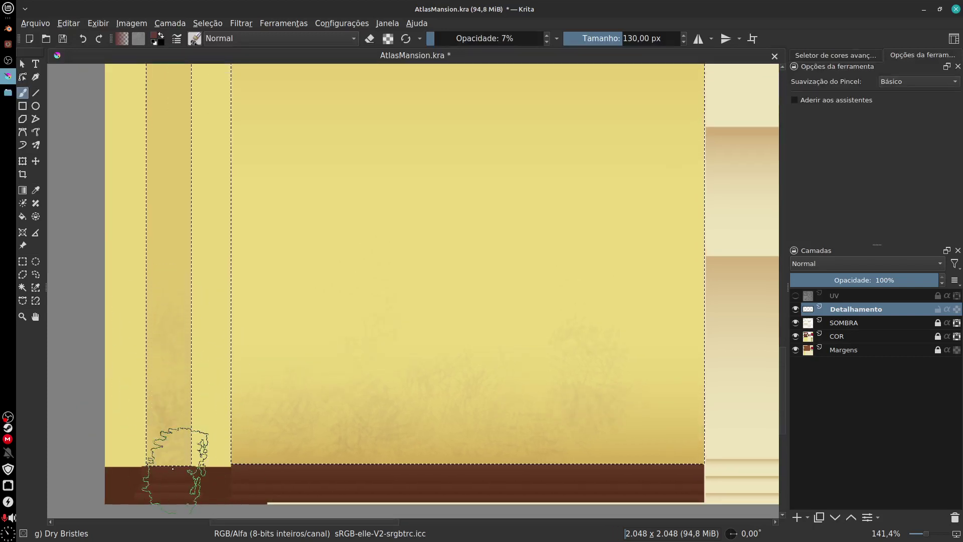
- Paint faint, scattered grime patches across the upper part of the yellow wall panel at 7% opacity
scroll(502, 452, down, 6)
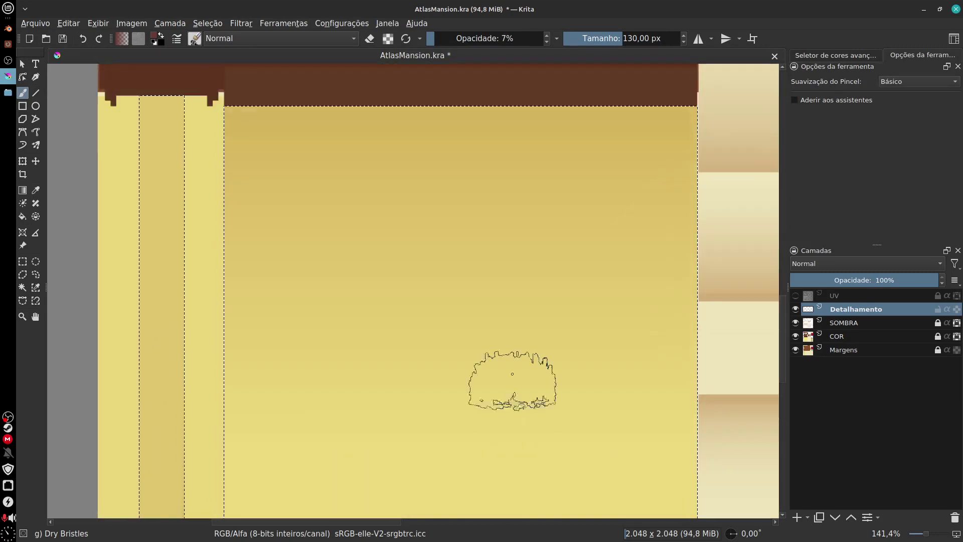
scroll(512, 374, up, 1)
mouse_move(527, 172)
mouse_down()
mouse_move(521, 210)
mouse_move(559, 183)
mouse_up()
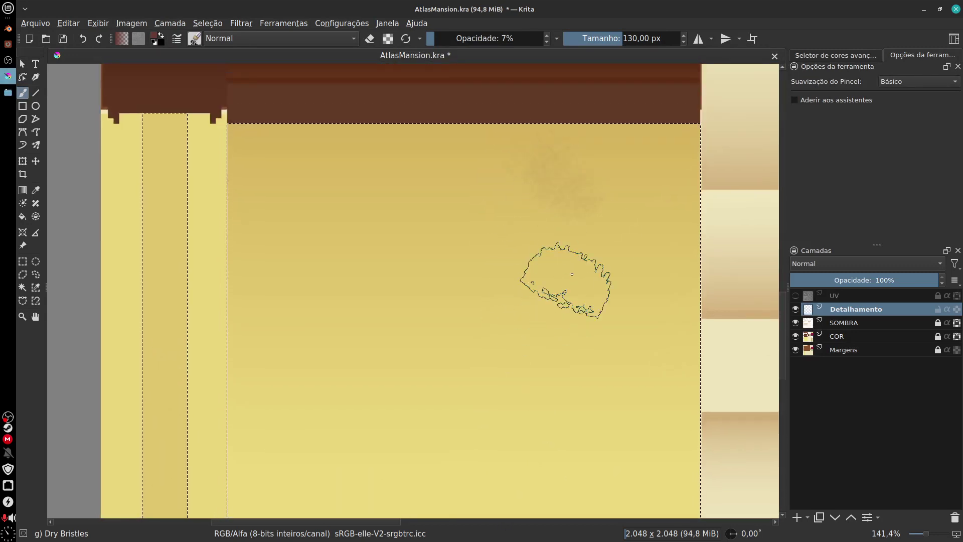
mouse_move(559, 323)
mouse_down()
mouse_move(393, 196)
mouse_move(344, 227)
mouse_move(279, 240)
mouse_move(362, 284)
mouse_move(507, 277)
mouse_move(560, 299)
mouse_move(548, 357)
mouse_move(596, 246)
mouse_move(608, 291)
mouse_move(476, 198)
mouse_move(385, 311)
mouse_move(430, 454)
mouse_move(436, 366)
mouse_move(359, 306)
mouse_move(280, 349)
mouse_move(452, 437)
mouse_move(490, 400)
mouse_move(458, 318)
mouse_move(468, 241)
mouse_move(607, 236)
mouse_move(565, 380)
mouse_move(592, 386)
mouse_up()
scroll(612, 408, down, 3)
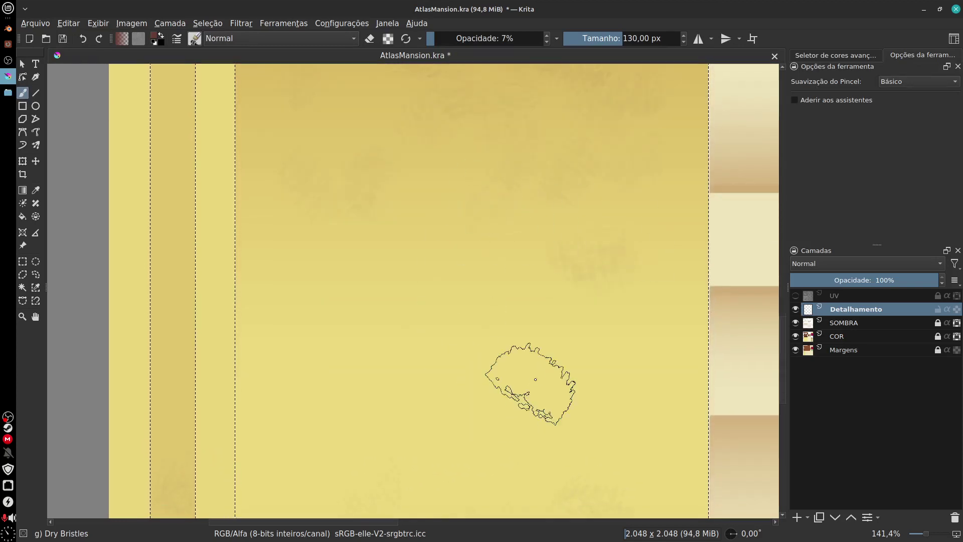
- Export the texture as a PNG image over the existing AtlasMansionMerge.png, keeping the default PNG options
key(minus)
key(minus)
key(minus)
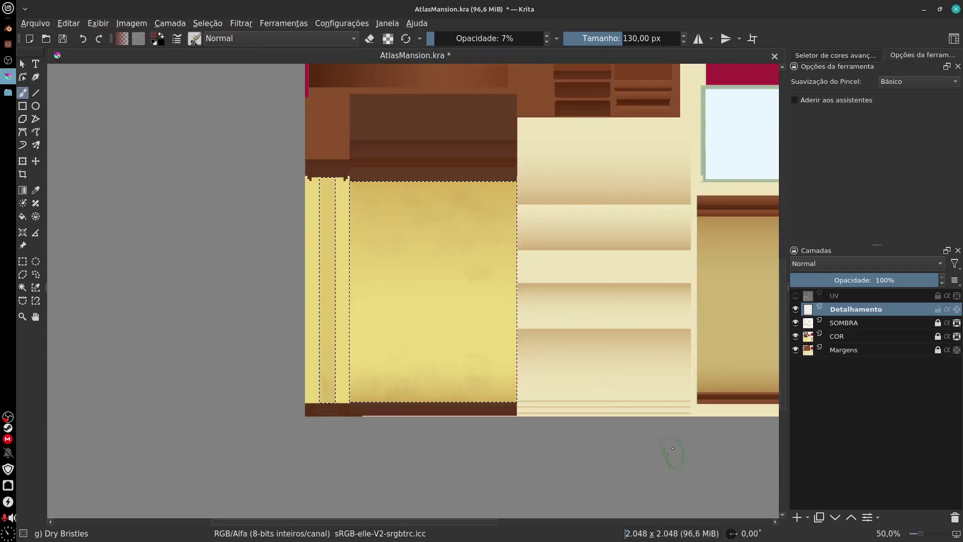
click(36, 23)
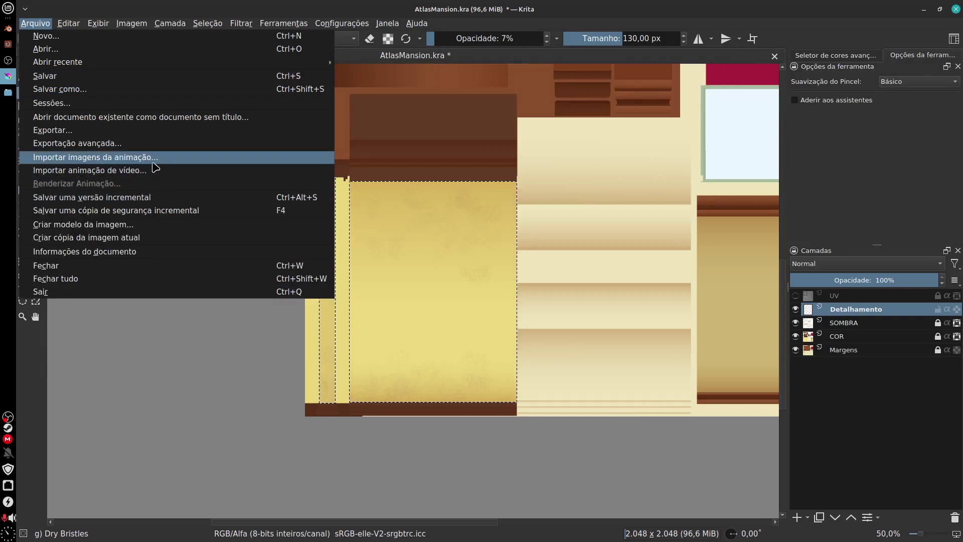
click(165, 132)
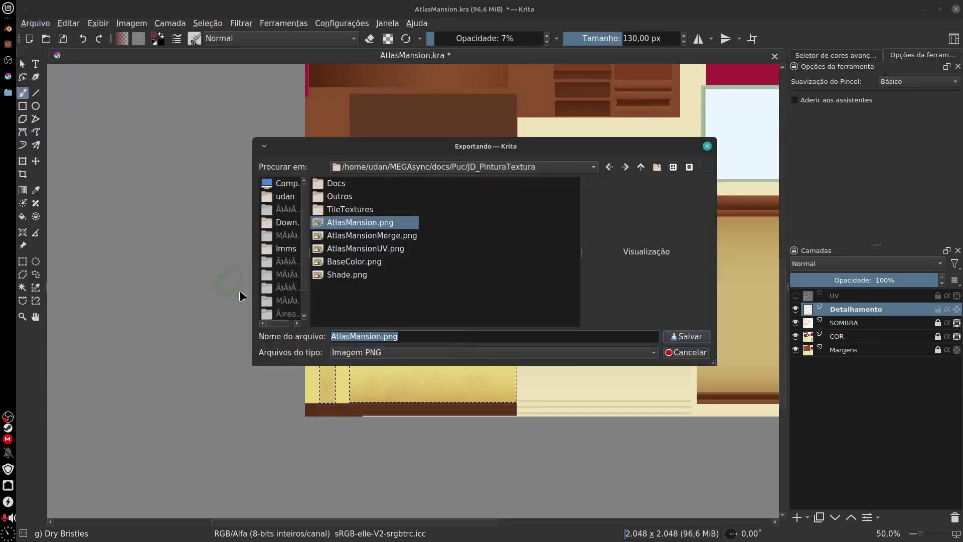
click(400, 236)
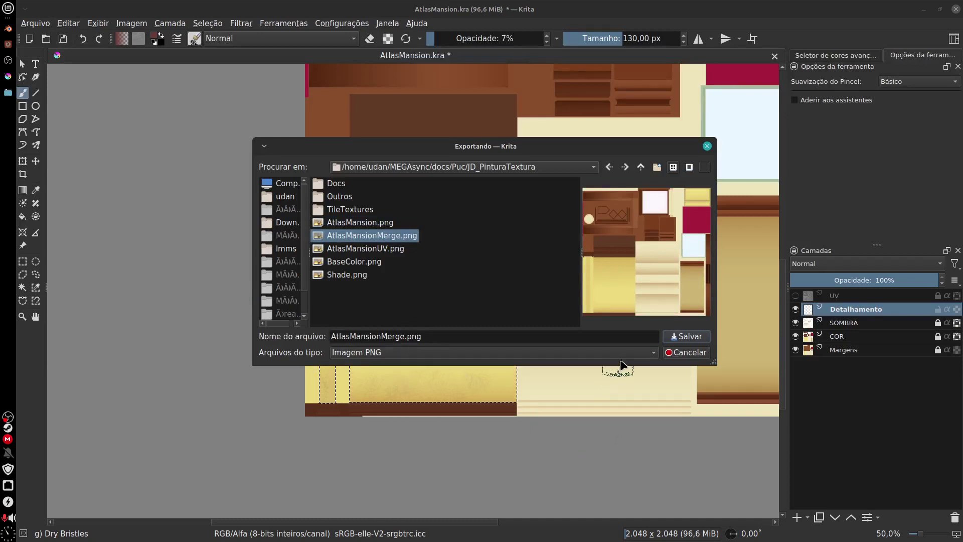
click(687, 336)
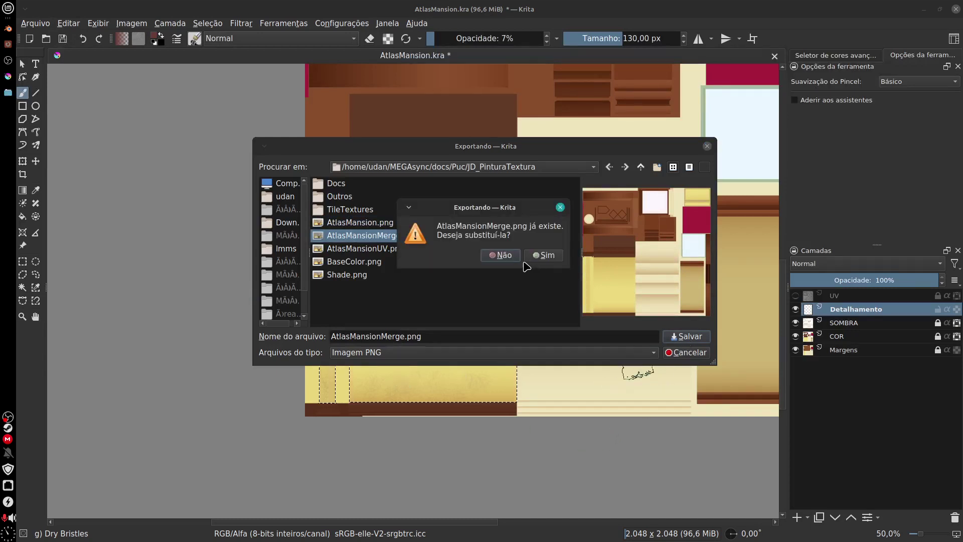
click(541, 255)
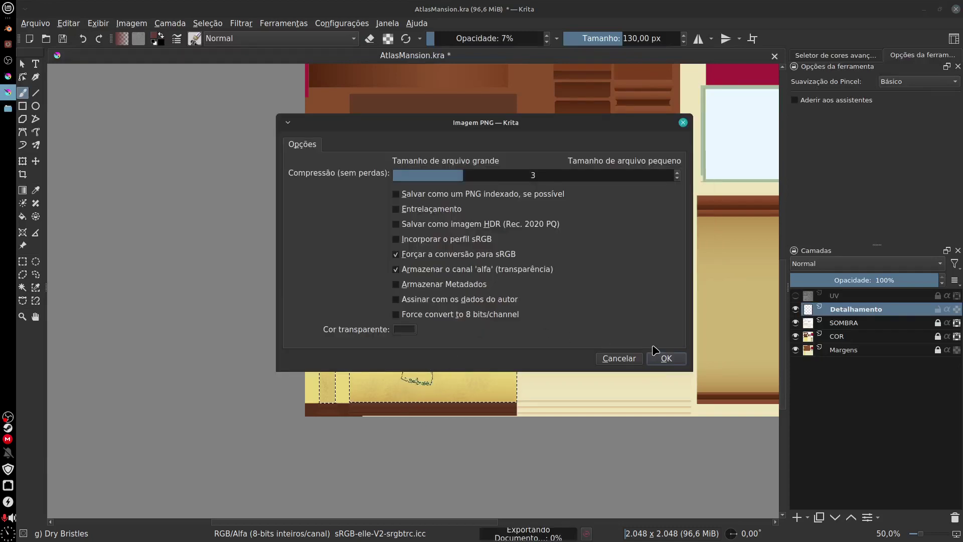
click(674, 358)
- Switch to Blender's Layout workspace and show the mansion model in solid shading with flat lighting and hidden overlays
click(8, 29)
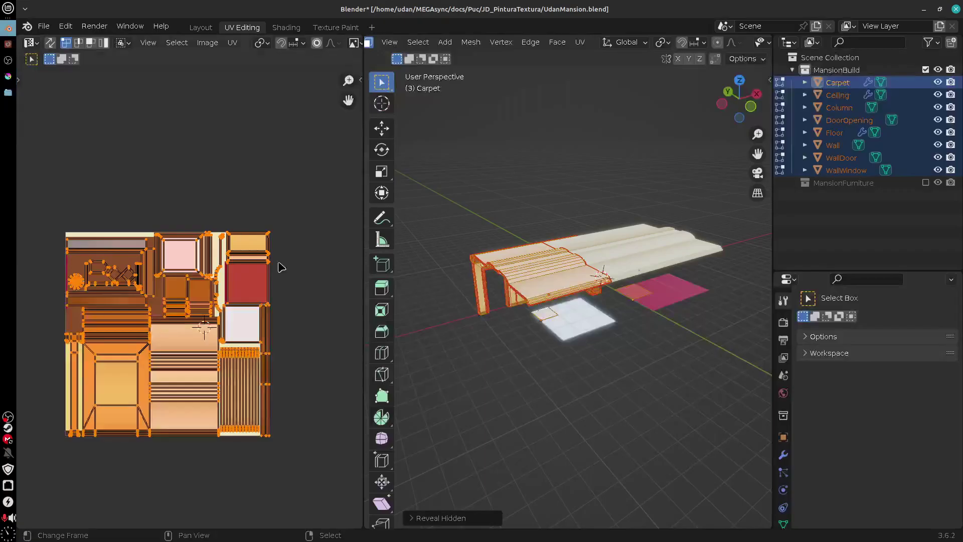
click(203, 27)
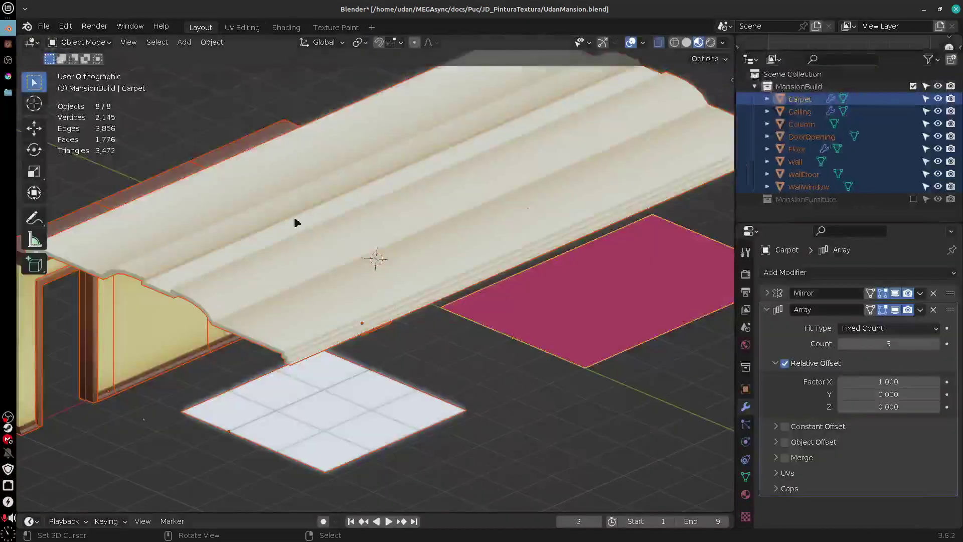
mouse_move(565, 411)
mouse_down()
mouse_move(576, 399)
mouse_move(568, 354)
mouse_move(517, 361)
mouse_move(530, 374)
mouse_up()
click(686, 42)
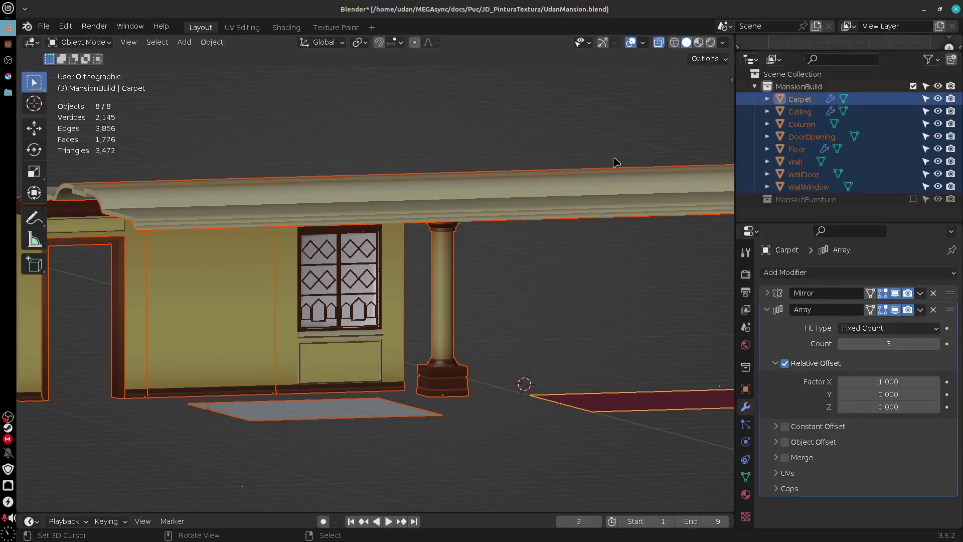
mouse_move(616, 162)
mouse_down()
mouse_move(600, 249)
mouse_move(585, 260)
mouse_up()
click(722, 42)
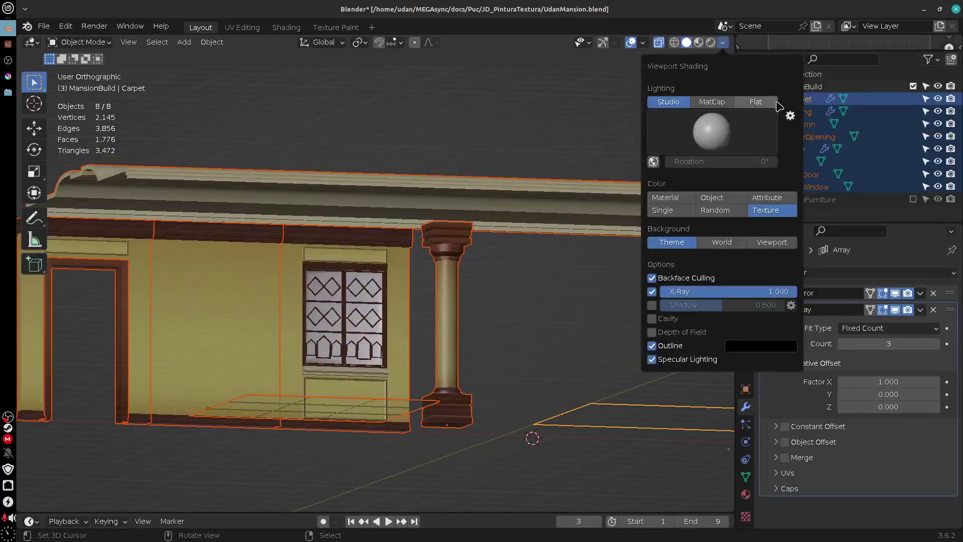
click(773, 102)
mouse_move(507, 387)
mouse_down()
mouse_move(527, 415)
mouse_move(566, 326)
mouse_move(546, 340)
mouse_move(520, 327)
mouse_move(475, 359)
mouse_move(518, 372)
mouse_move(535, 352)
mouse_move(522, 308)
mouse_up()
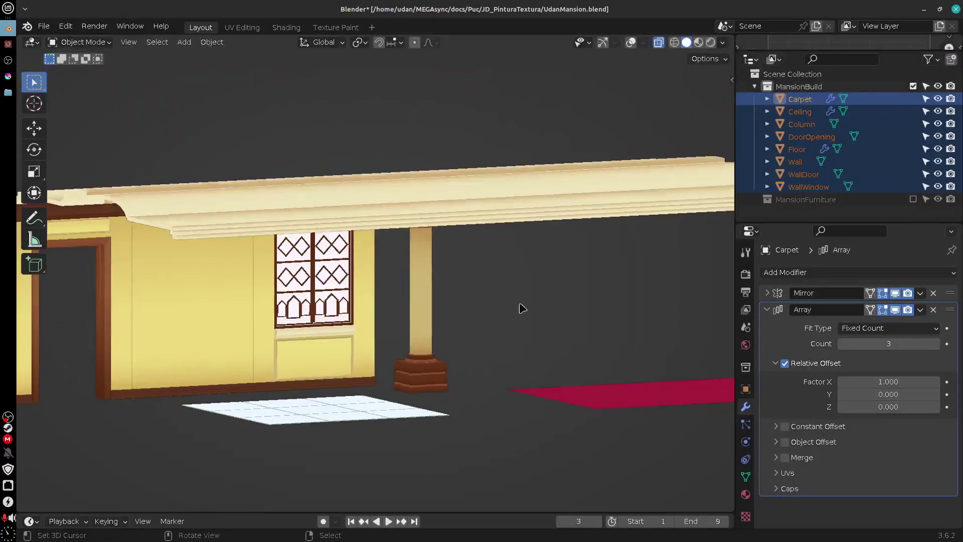
- Reload the AtlasMansionMerge.png image in the Shading workspace
click(286, 27)
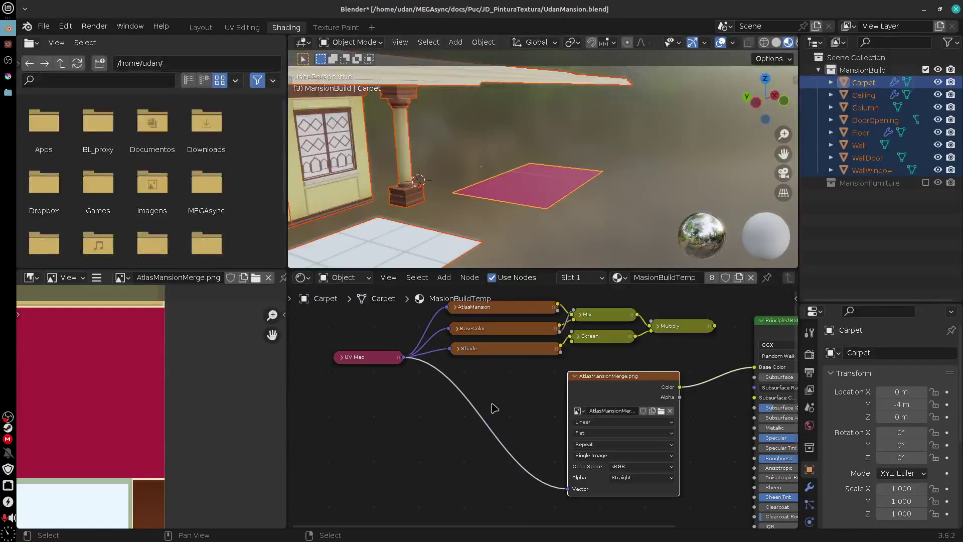
drag(549, 480, 510, 460)
drag(182, 378, 232, 346)
click(97, 277)
mouse_move(135, 308)
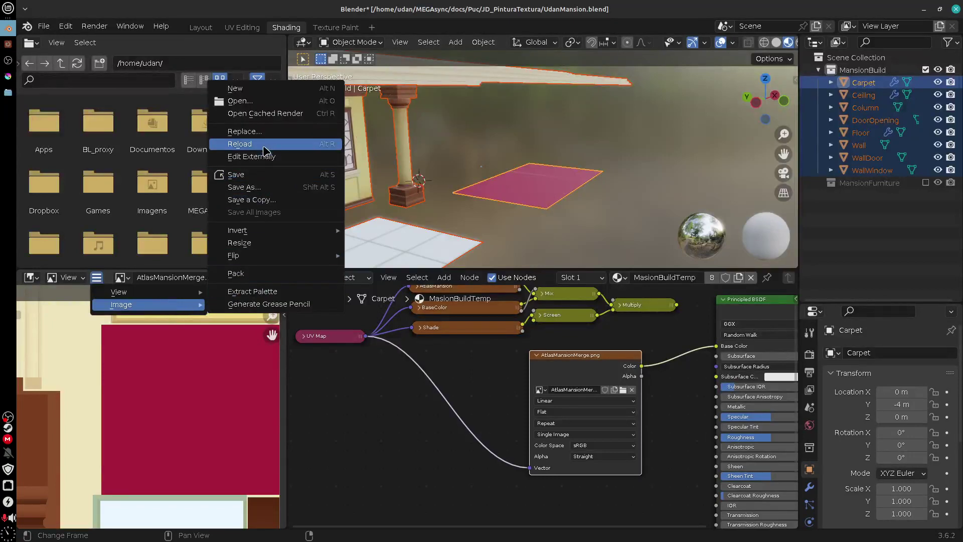
click(264, 147)
- Show the wall beside the window in solid shading with flat lighting and texture colour in the Shading workspace
drag(474, 189, 583, 188)
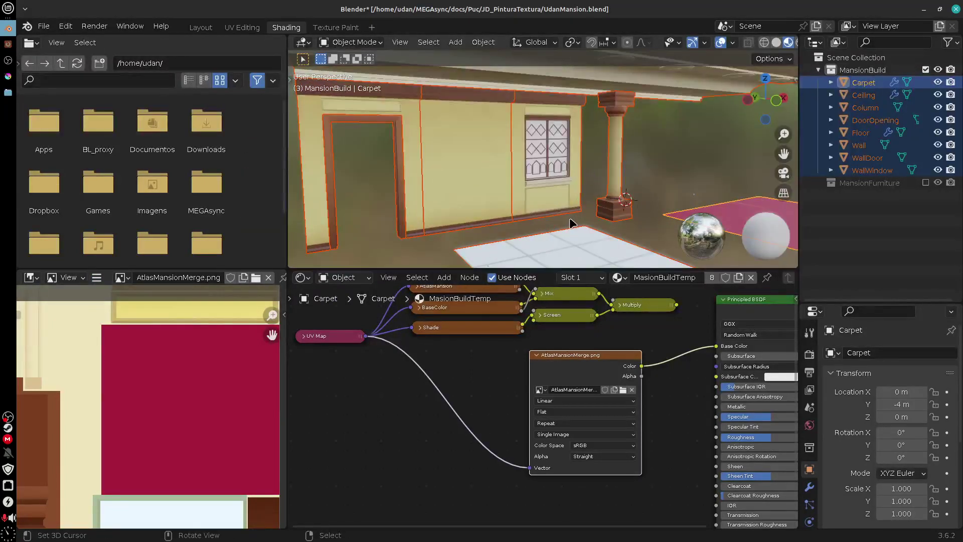
scroll(570, 218, up, 4)
mouse_move(522, 176)
mouse_down()
mouse_move(592, 150)
mouse_move(552, 161)
mouse_move(642, 162)
mouse_move(577, 166)
mouse_up()
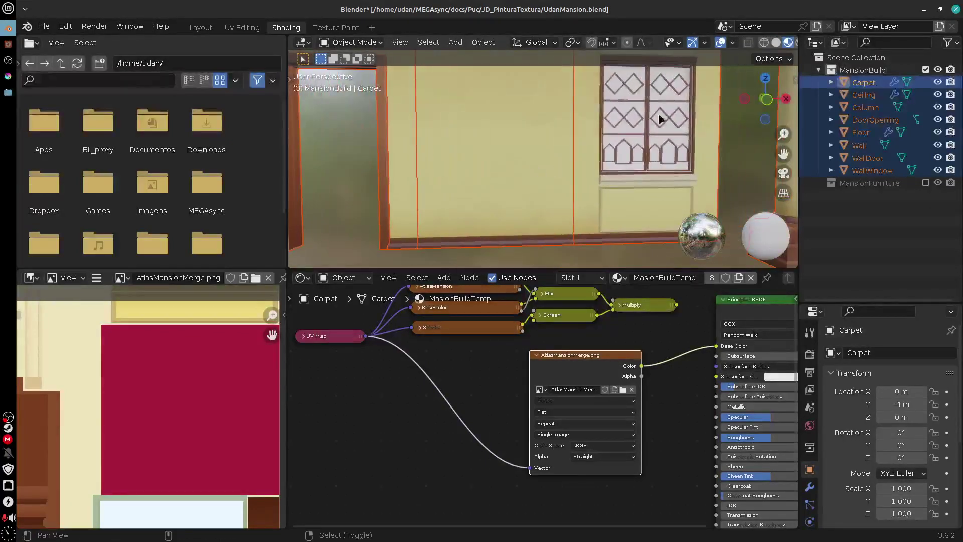
click(776, 43)
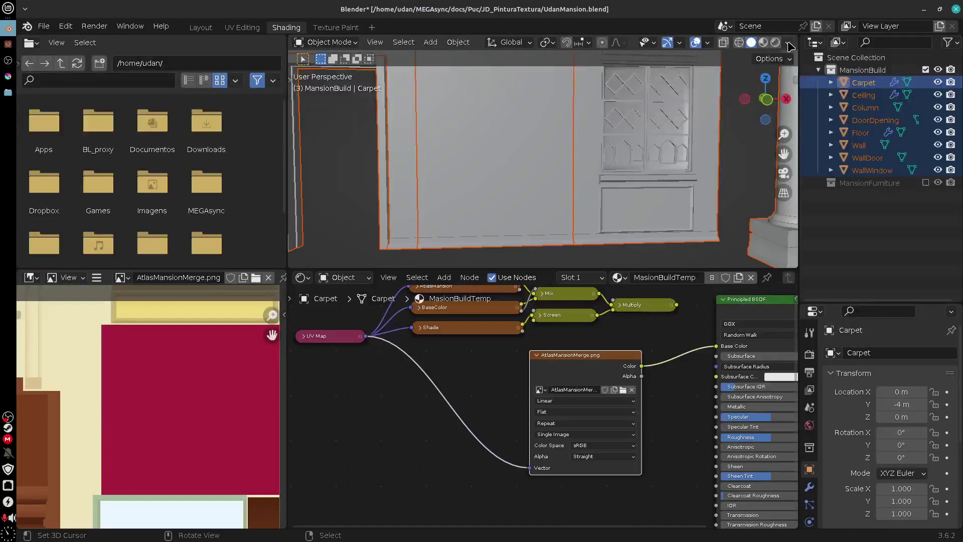
click(788, 43)
click(822, 102)
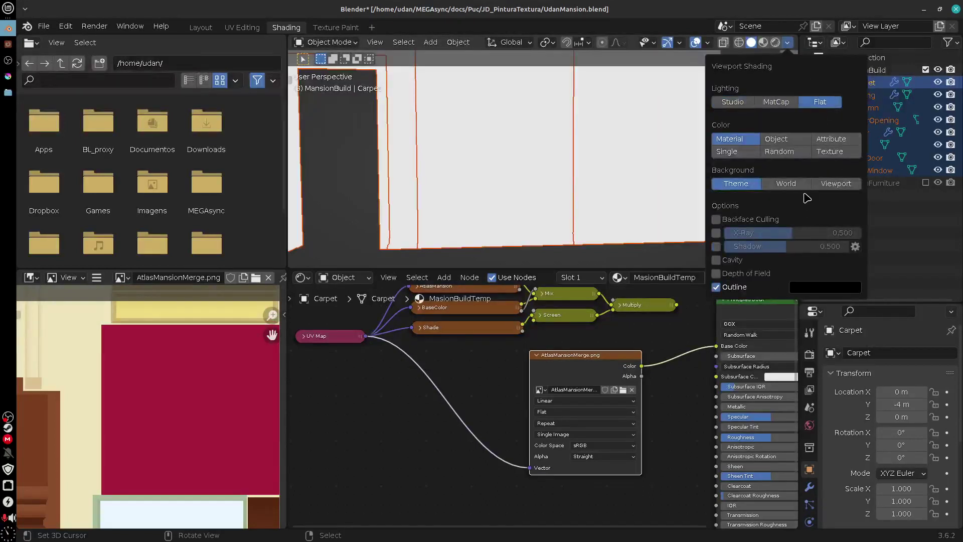
click(832, 152)
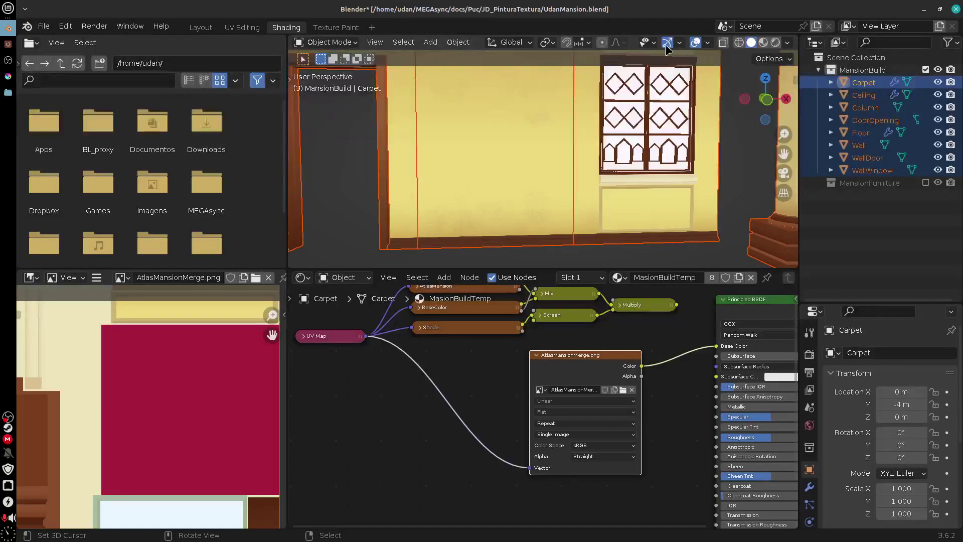
- Hide the viewport overlays and turn off the Outline shading option, toggling it to compare the wall with and without seam lines
click(694, 43)
drag(621, 183, 671, 133)
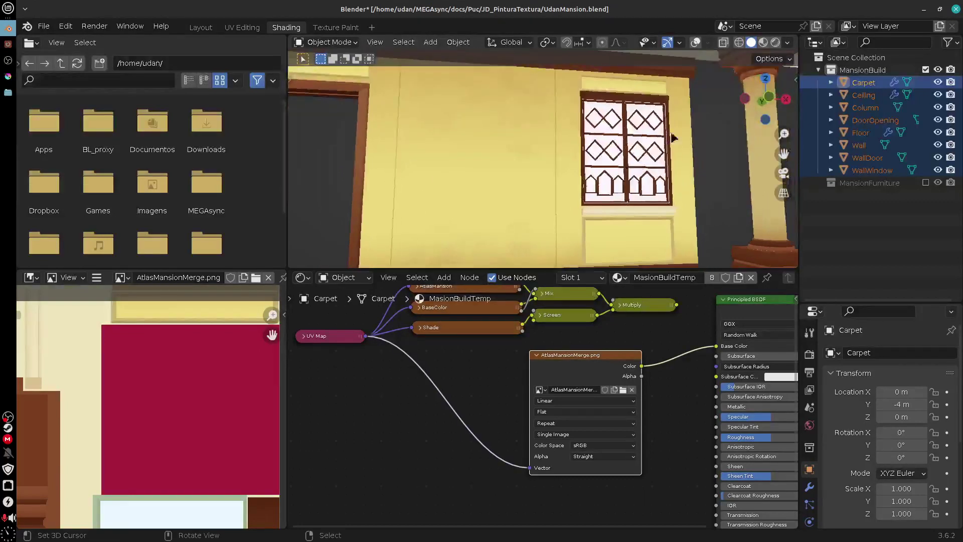
click(788, 43)
click(717, 288)
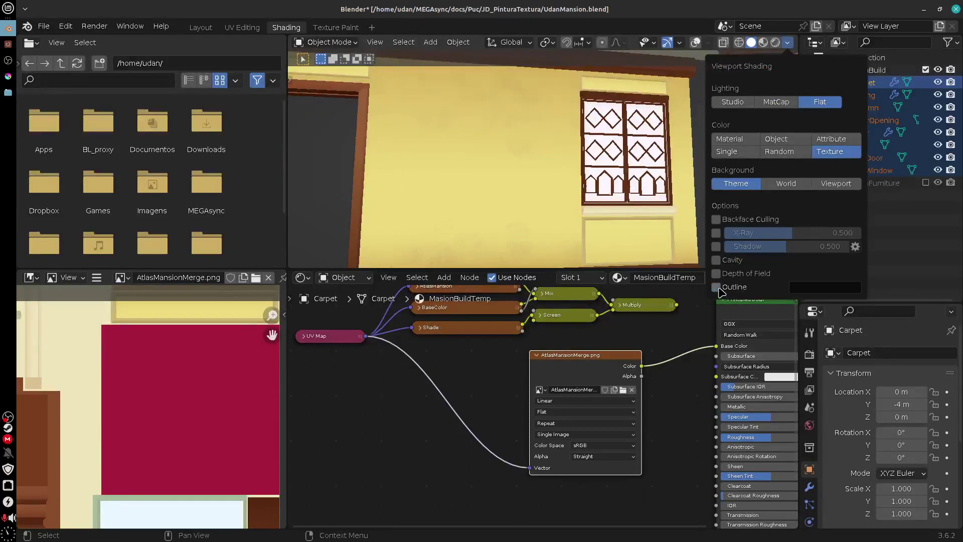
click(719, 289)
click(719, 290)
click(718, 289)
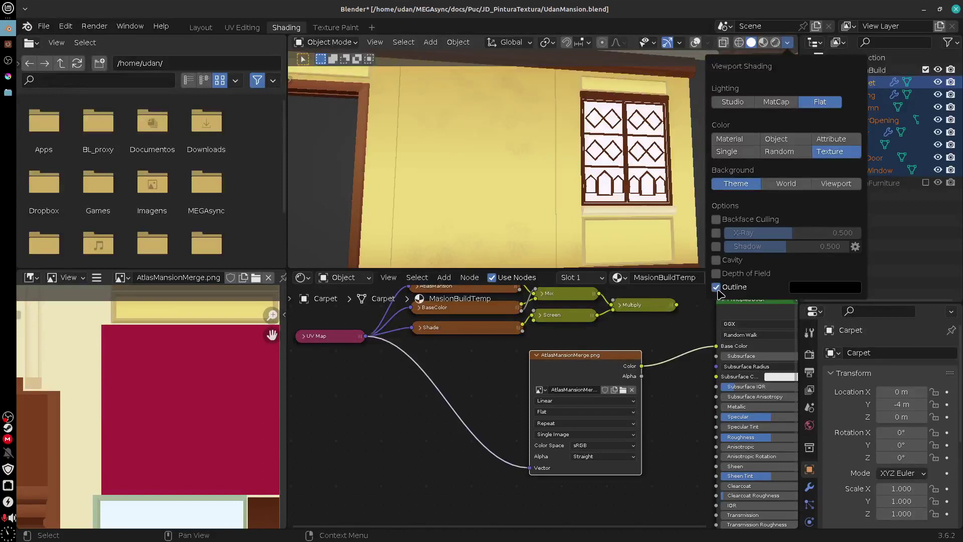
click(718, 289)
click(717, 289)
click(717, 289)
click(717, 289)
click(717, 289)
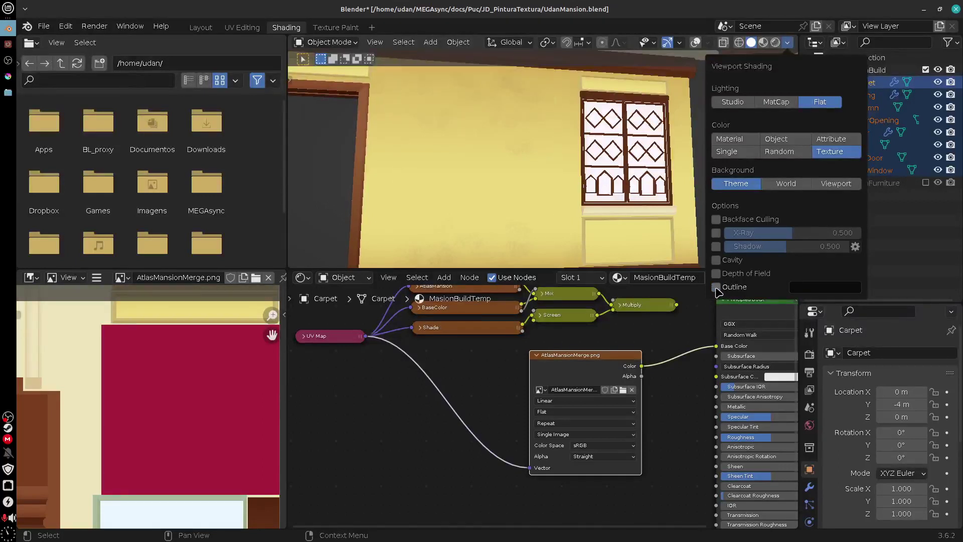
click(717, 289)
click(718, 289)
click(717, 289)
click(717, 289)
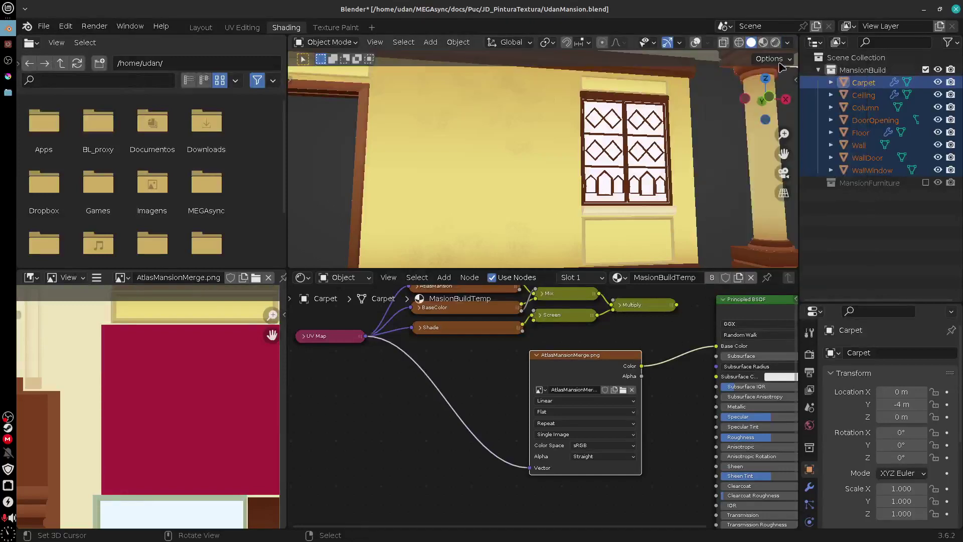
- Examine the ceiling seam and the painted grime on the mansion wall from close up and from a distance
click(788, 42)
mouse_move(536, 213)
mouse_down()
mouse_move(573, 149)
mouse_move(575, 184)
mouse_move(592, 198)
mouse_move(679, 221)
mouse_move(552, 237)
mouse_move(423, 219)
mouse_move(501, 231)
mouse_move(580, 219)
mouse_move(554, 196)
mouse_move(561, 198)
mouse_move(544, 168)
mouse_move(571, 198)
mouse_move(533, 204)
mouse_move(502, 186)
mouse_move(507, 201)
mouse_move(415, 211)
mouse_move(619, 181)
mouse_move(495, 211)
mouse_move(548, 224)
mouse_move(630, 201)
mouse_up()
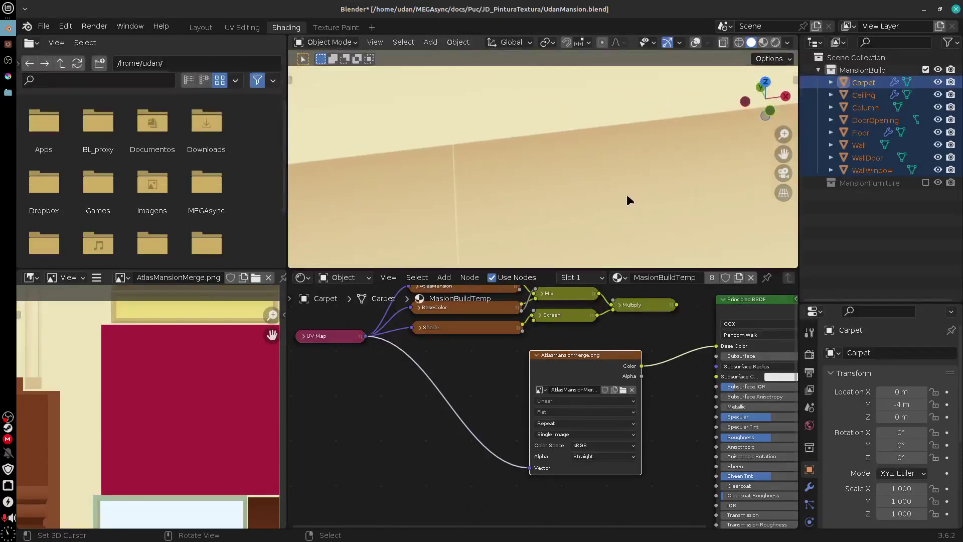
drag(784, 135, 561, 259)
drag(765, 98, 581, 246)
scroll(609, 213, up, 3)
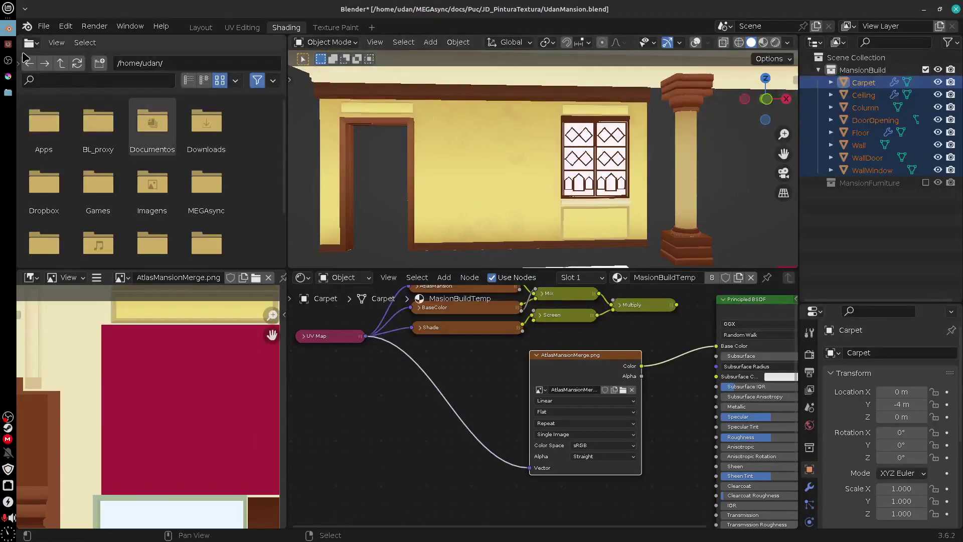
- Return to Krita and select both small yellow panels above the crimson area on the COR layer with the contiguous selection tool
click(7, 76)
scroll(446, 426, up, 3)
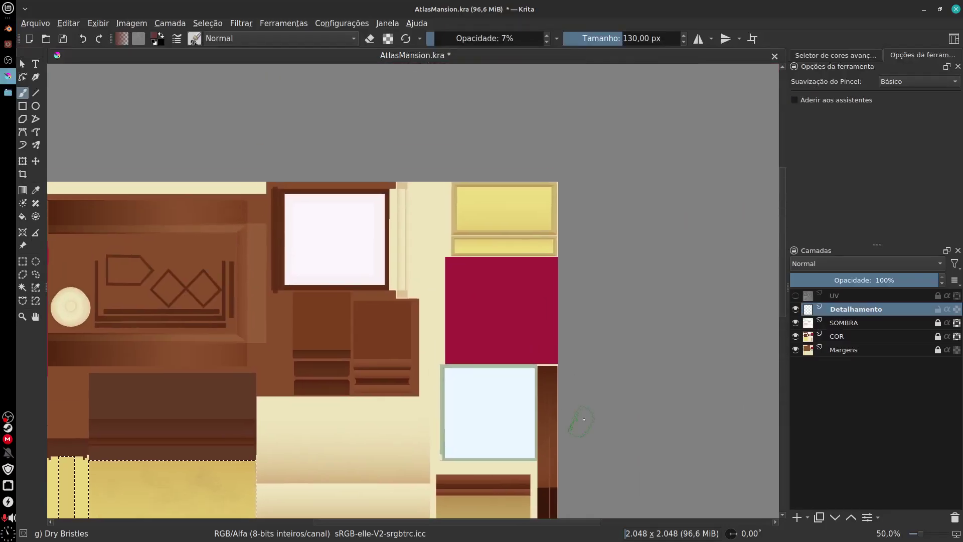
click(837, 336)
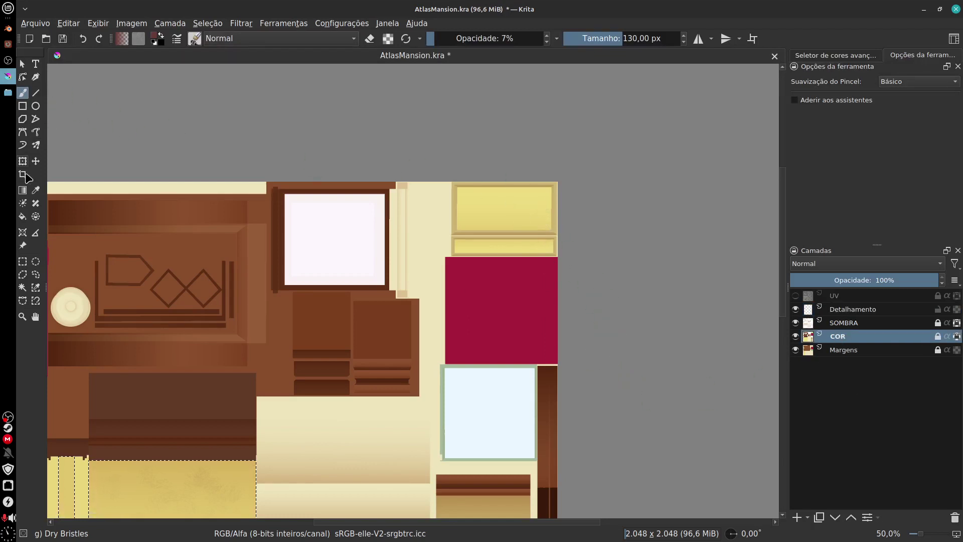
click(22, 287)
click(510, 221)
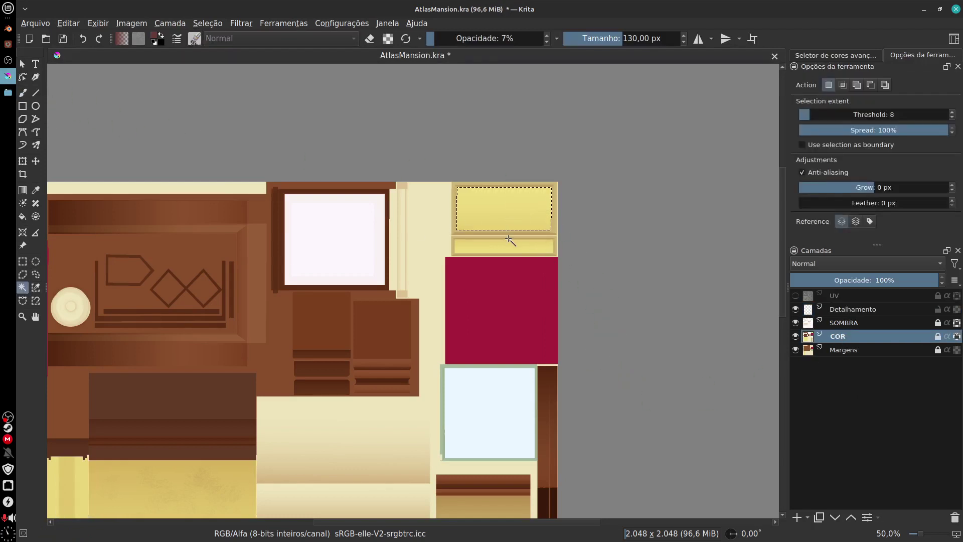
shift+click(507, 247)
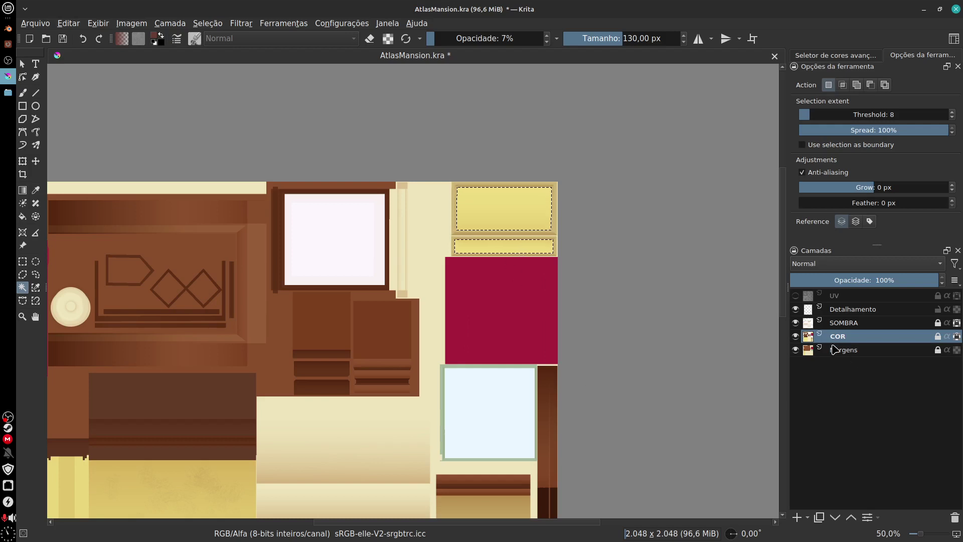
- Paint subtle grime inside the two selected yellow panels on the Detalhamento layer with the Dry Bristles brush at 7% opacity and 130 px
click(859, 310)
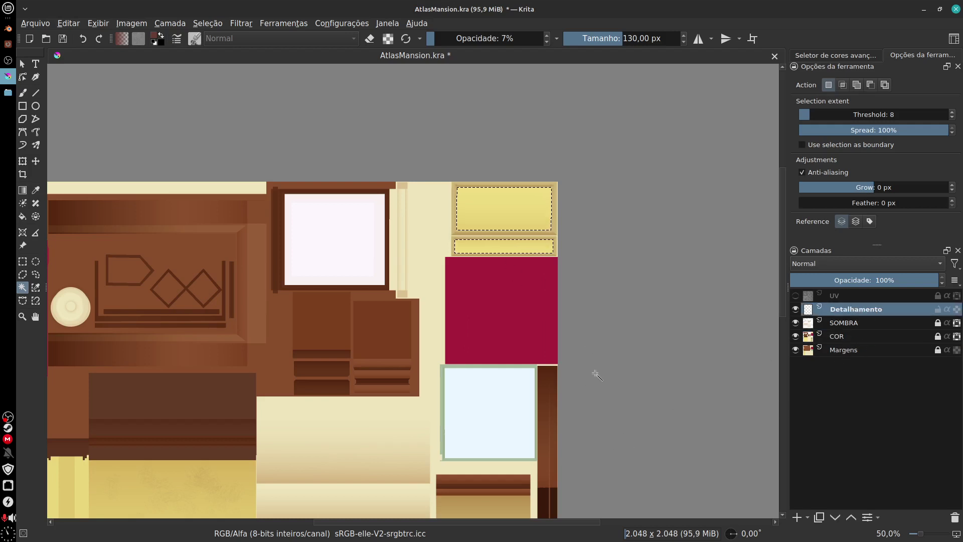
scroll(518, 232, up, 3)
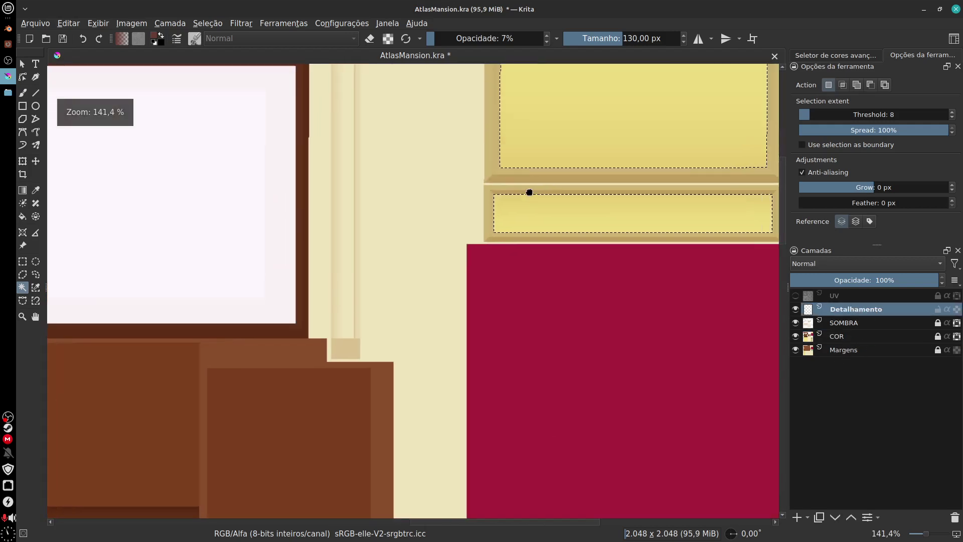
drag(528, 193, 424, 357)
key(b)
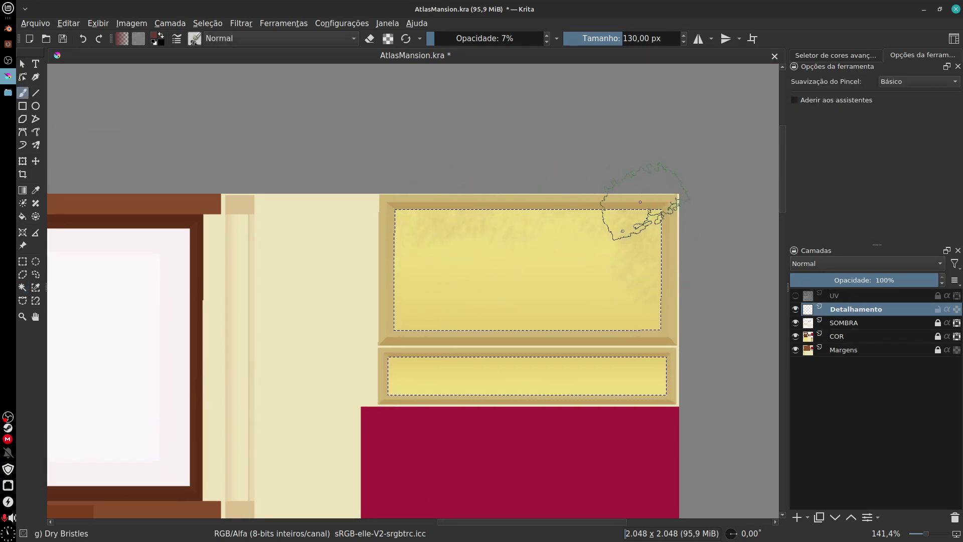
drag(392, 237, 467, 207)
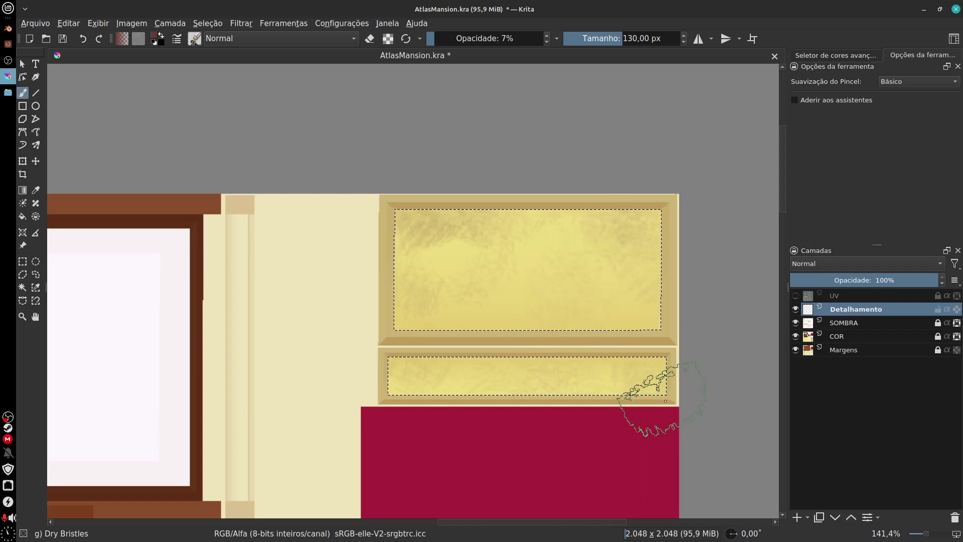
drag(666, 401, 664, 400)
- Export the texture over the existing AtlasMansionMerge.png and save the Krita document
click(42, 23)
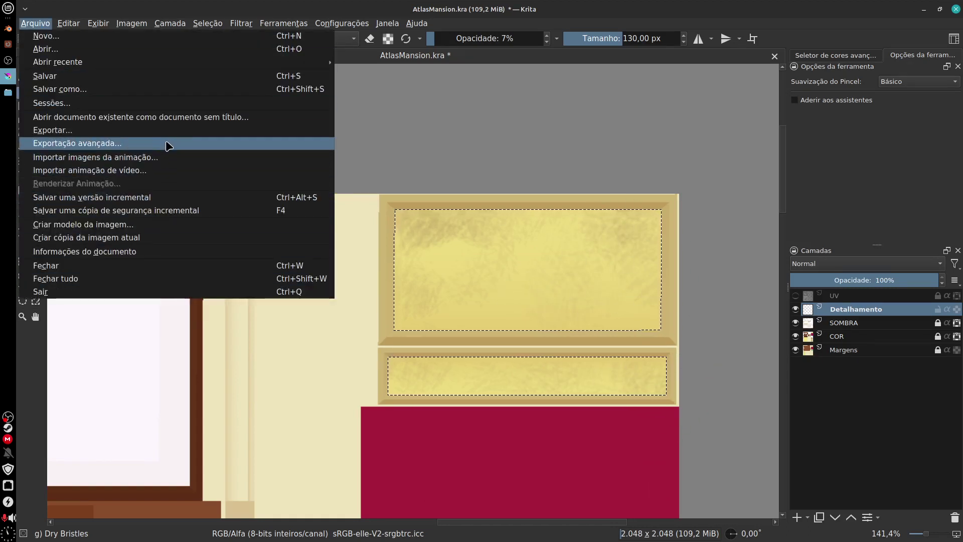
click(167, 144)
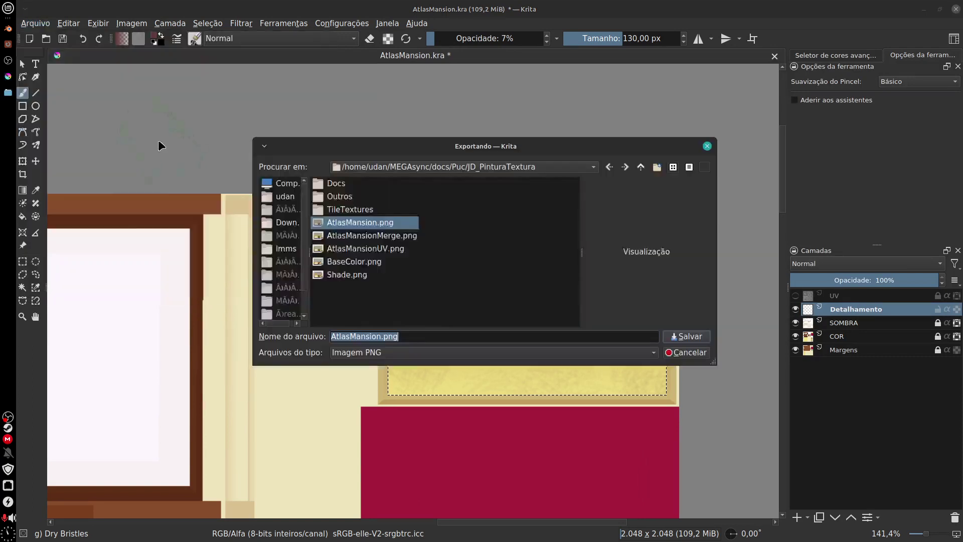
click(406, 237)
click(686, 337)
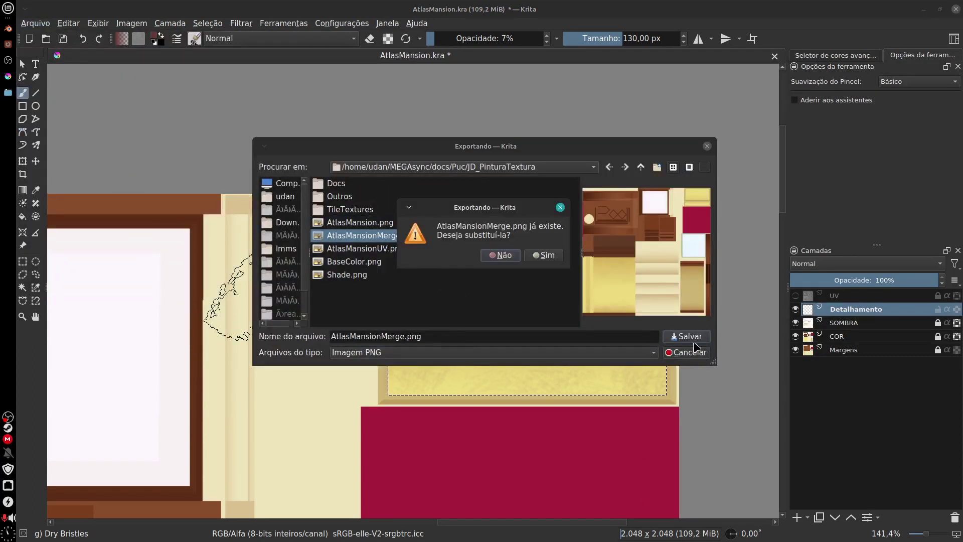
click(553, 257)
click(666, 358)
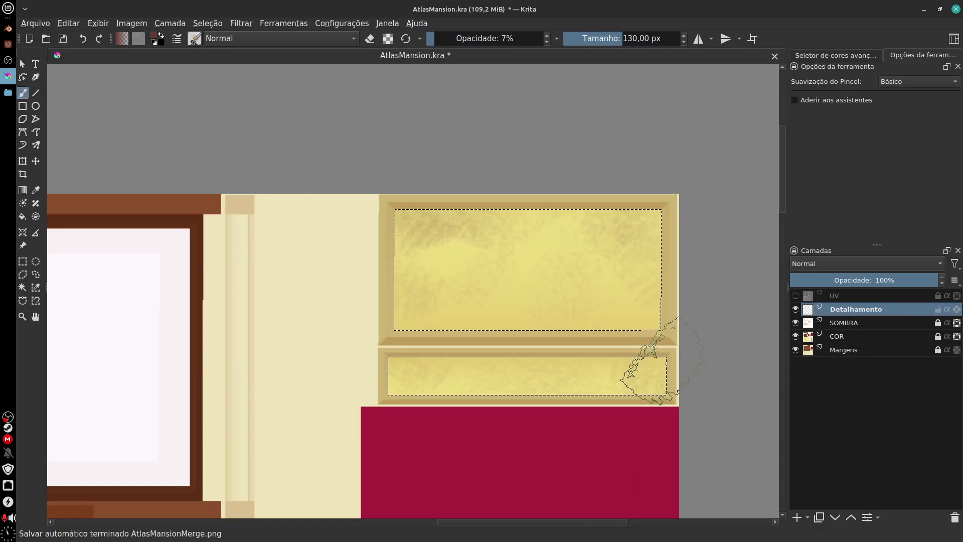
key(ctrl+s)
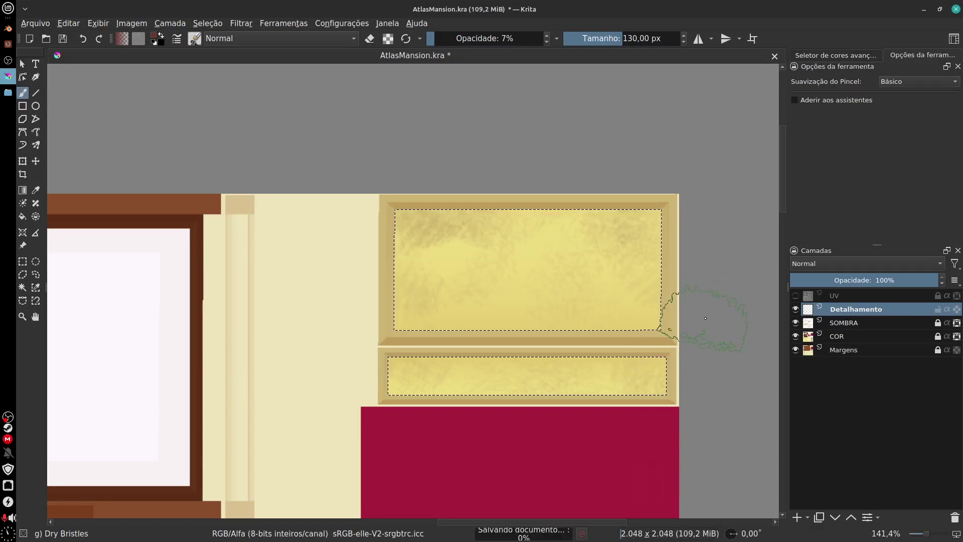
- Switch to Blender, reload the AtlasMansionMerge.png image and check the grime on the panels around the window
click(8, 28)
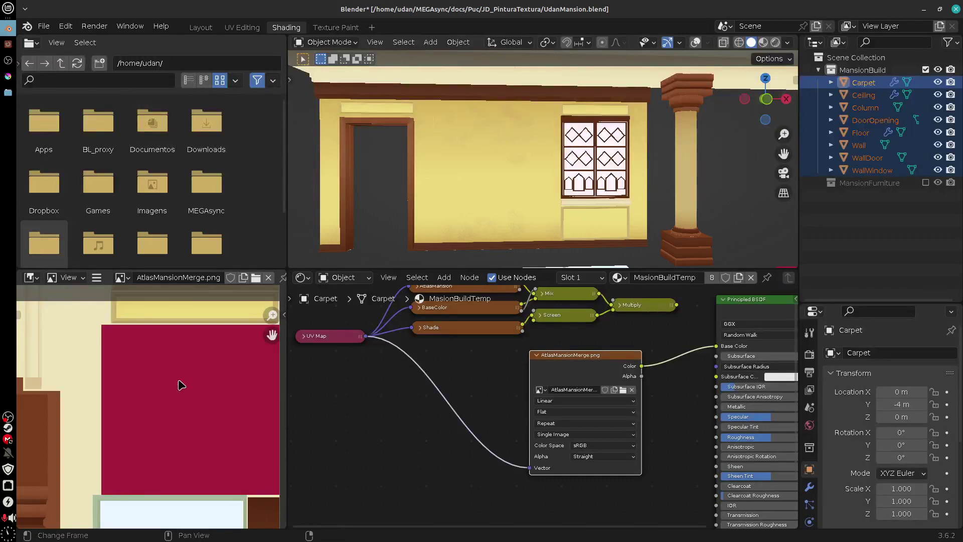
click(98, 279)
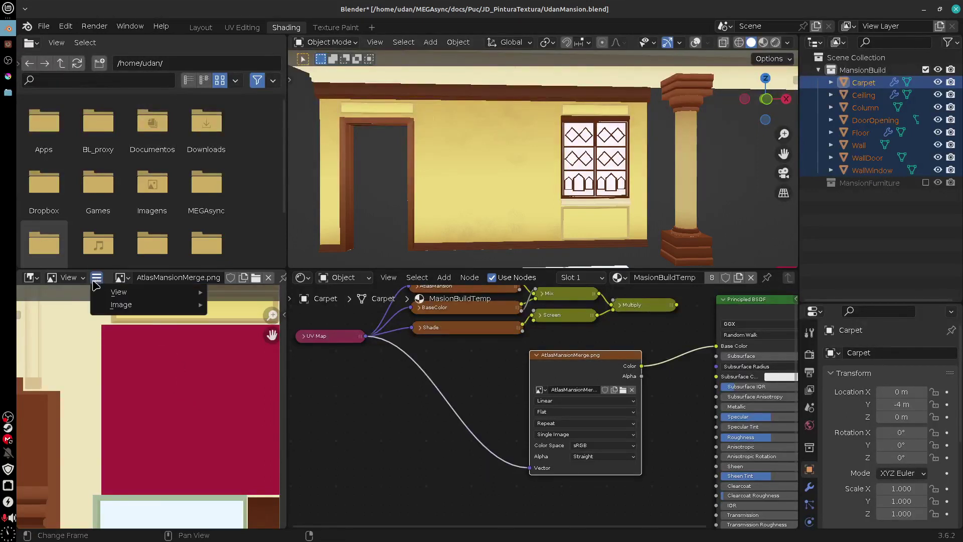
mouse_move(143, 307)
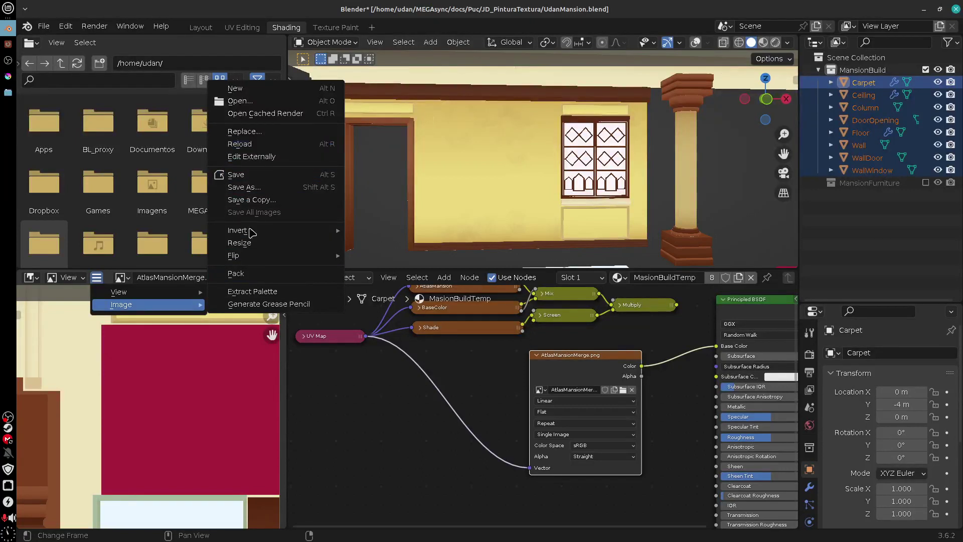
scroll(150, 429, left, 1)
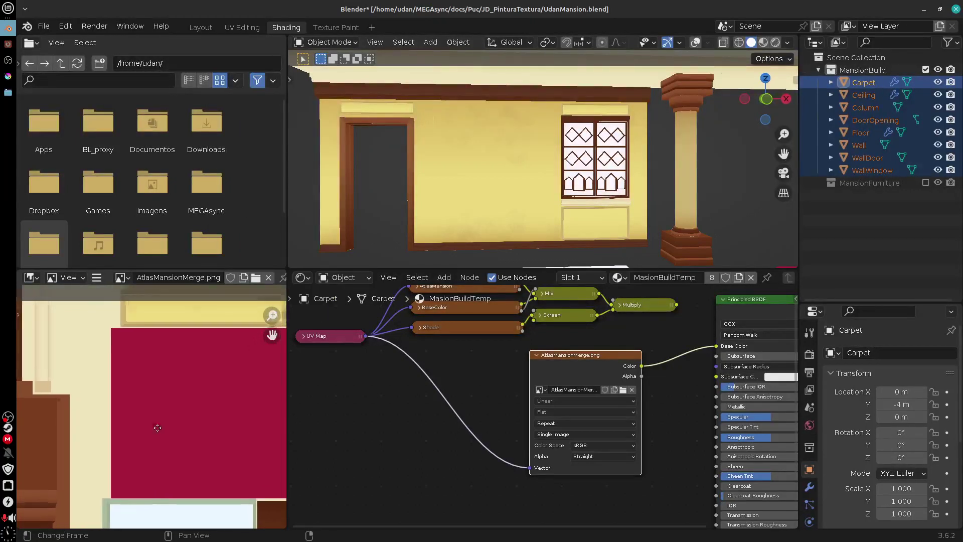
key(alt+r)
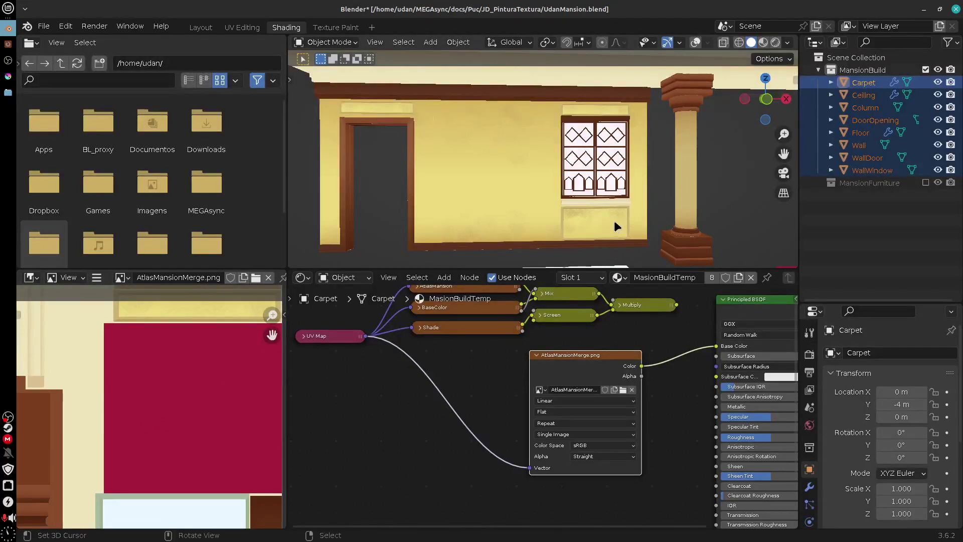
mouse_move(614, 223)
mouse_down()
mouse_move(585, 203)
mouse_move(622, 222)
mouse_up()
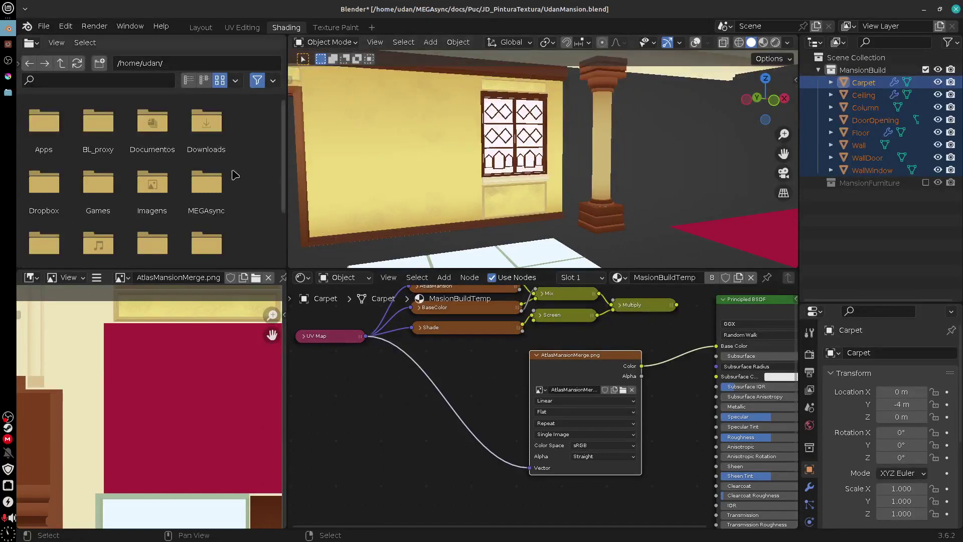
- Return to Krita, show the UV layer and select the tan column shaft area on the COR layer with the contiguous selection tool
click(8, 76)
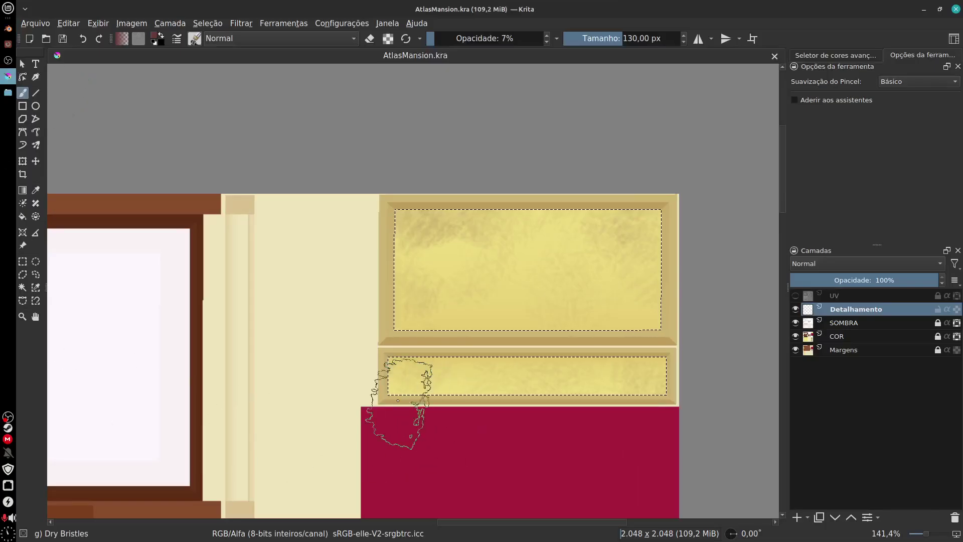
drag(398, 394, 530, 159)
drag(625, 414, 514, 478)
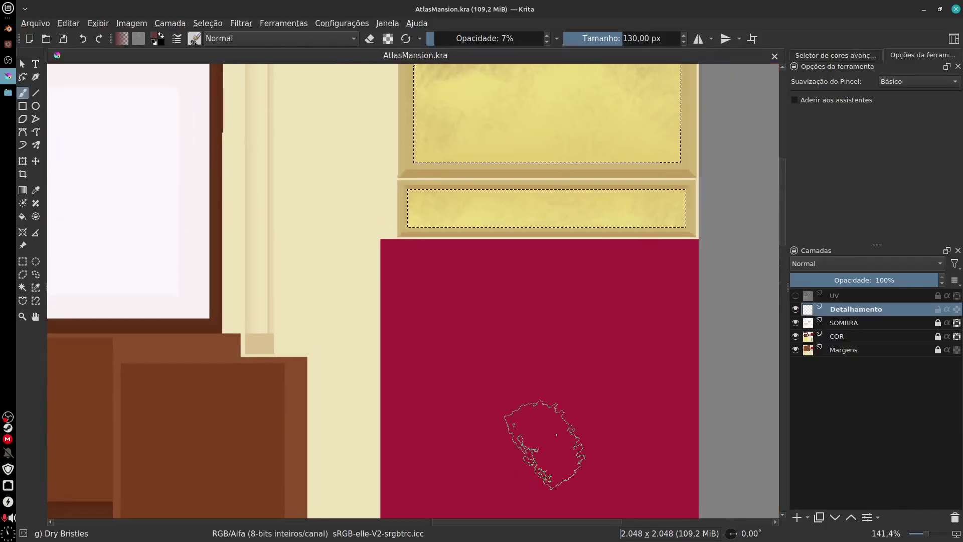
click(796, 296)
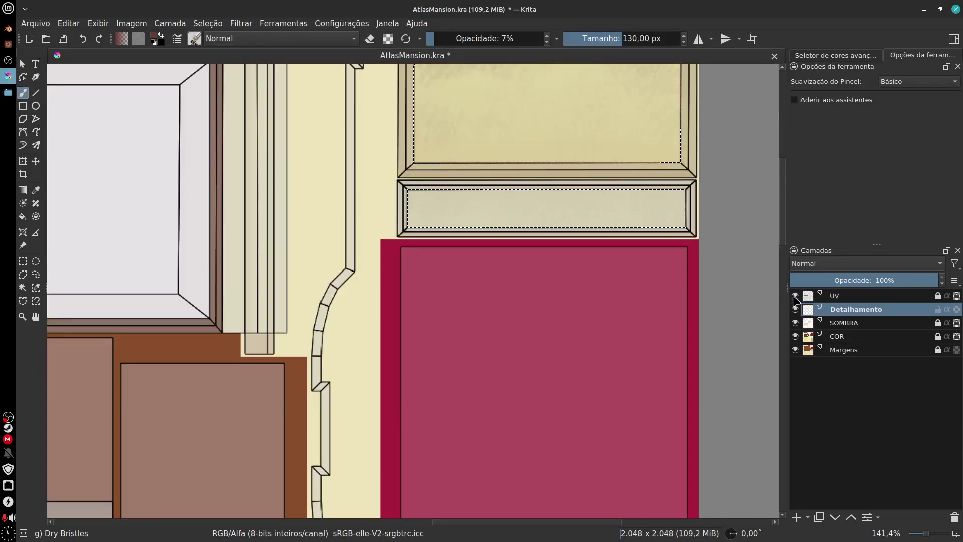
drag(527, 430, 628, 350)
scroll(627, 350, down, 5)
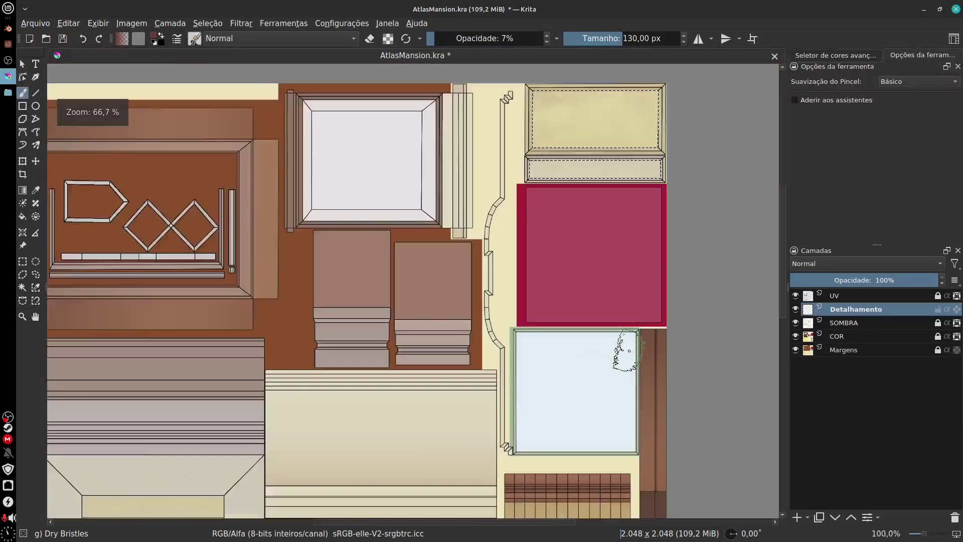
drag(577, 477, 557, 289)
scroll(516, 326, up, 4)
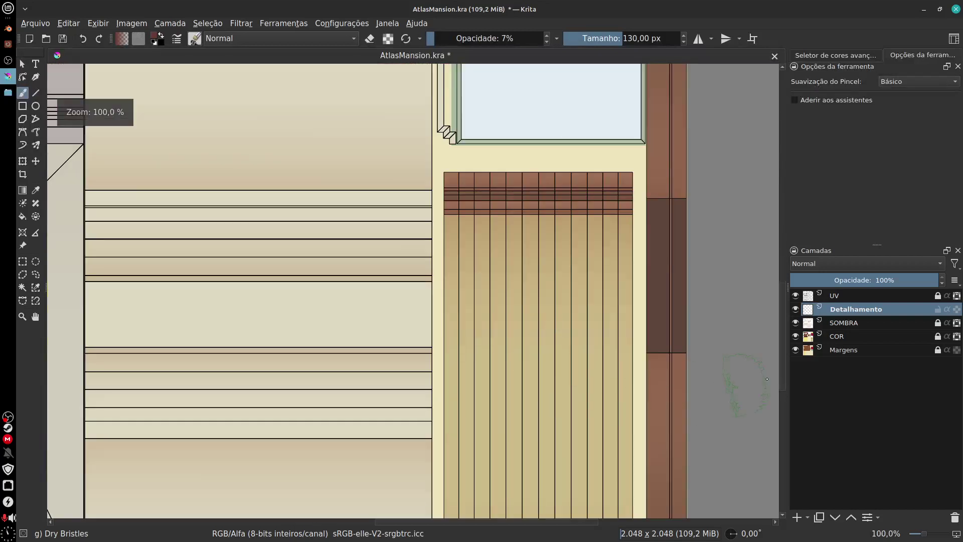
click(837, 337)
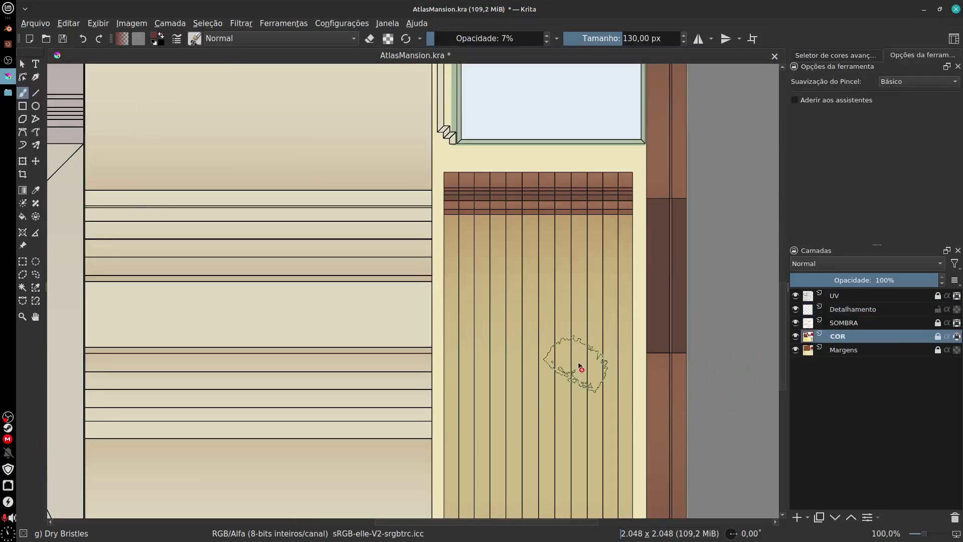
click(23, 288)
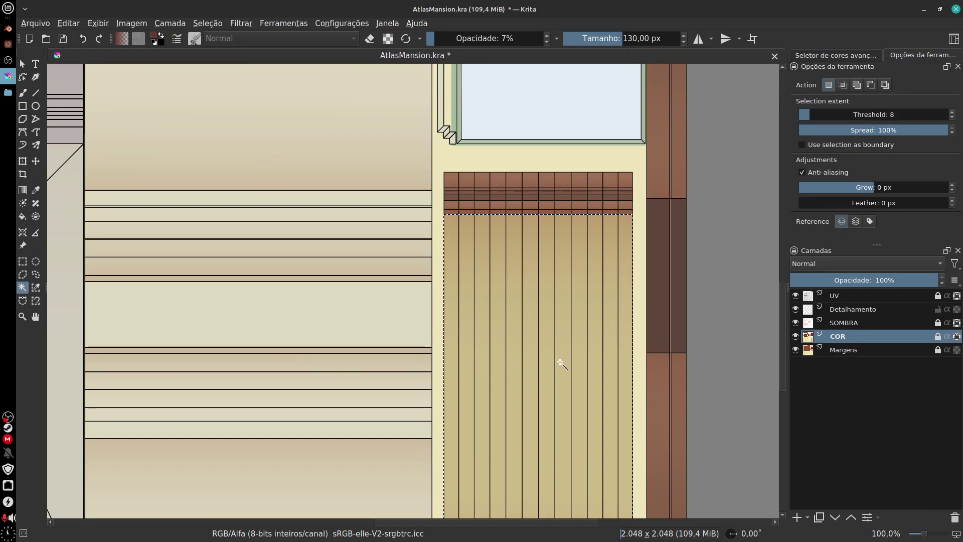
- Hide the UV layer and draw a wavy line across the selected column area on the Detalhamento layer with the 10 px Pencil-2 brush
click(854, 311)
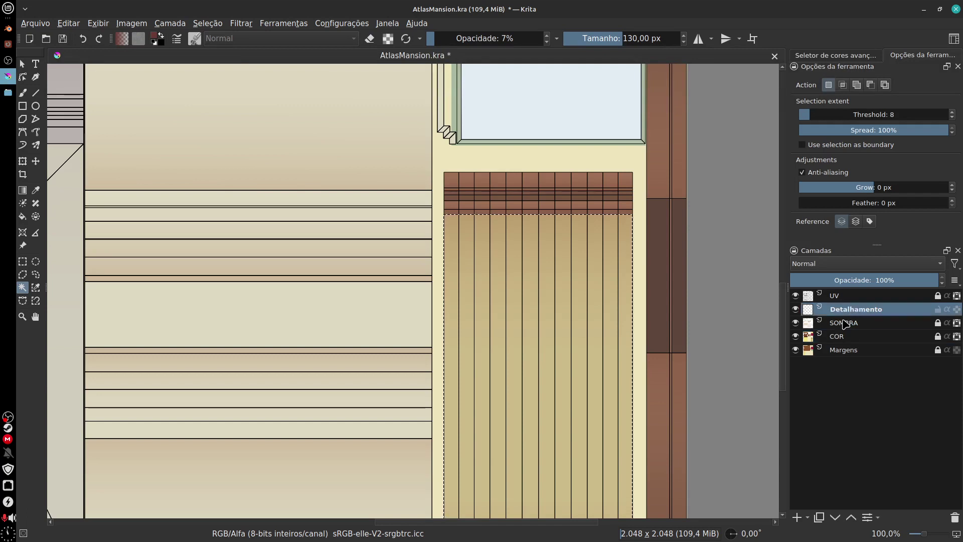
click(796, 296)
scroll(585, 301, down, 5)
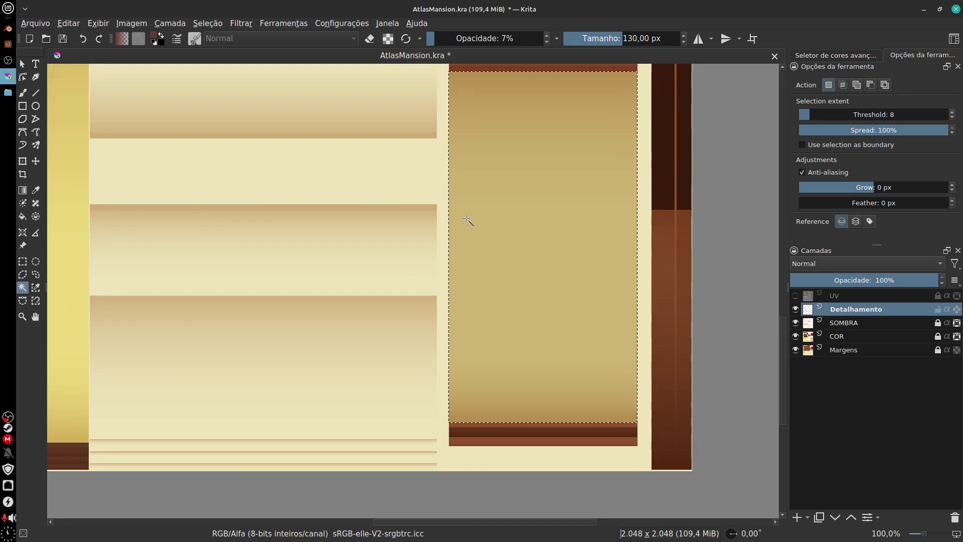
key(b)
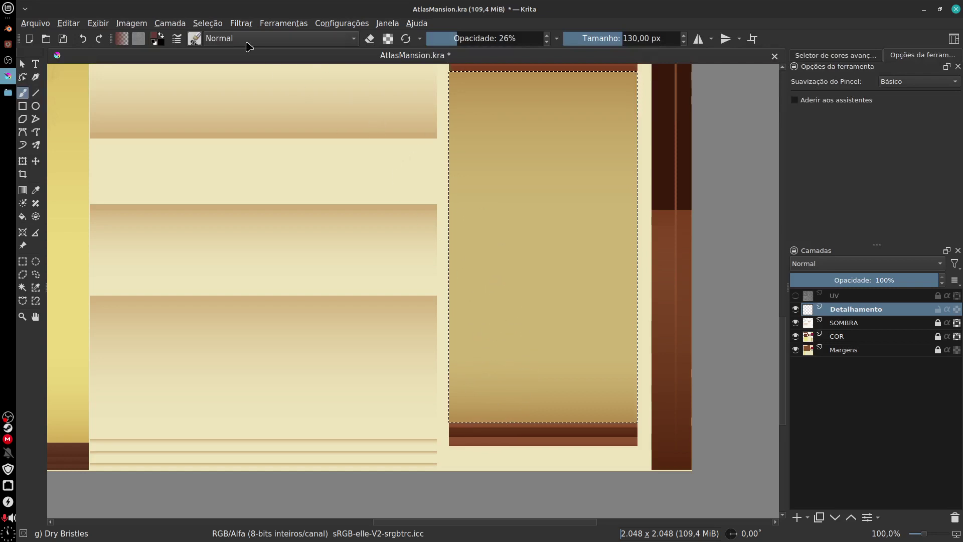
key(F6)
click(274, 142)
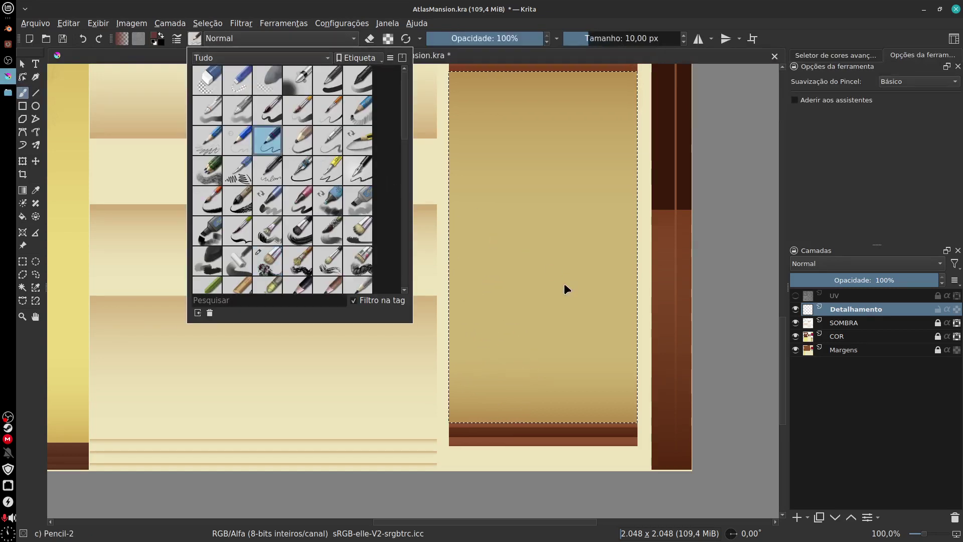
click(563, 286)
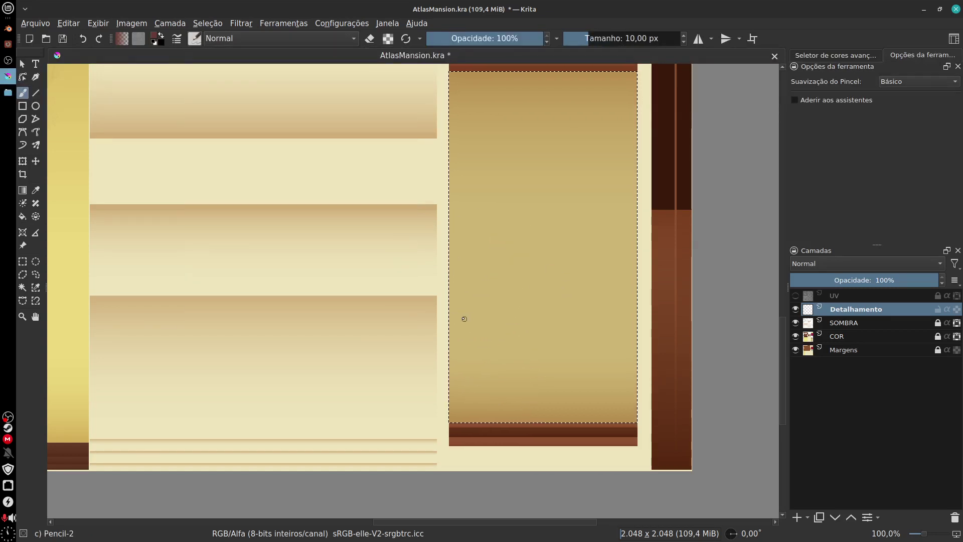
drag(458, 290, 495, 193)
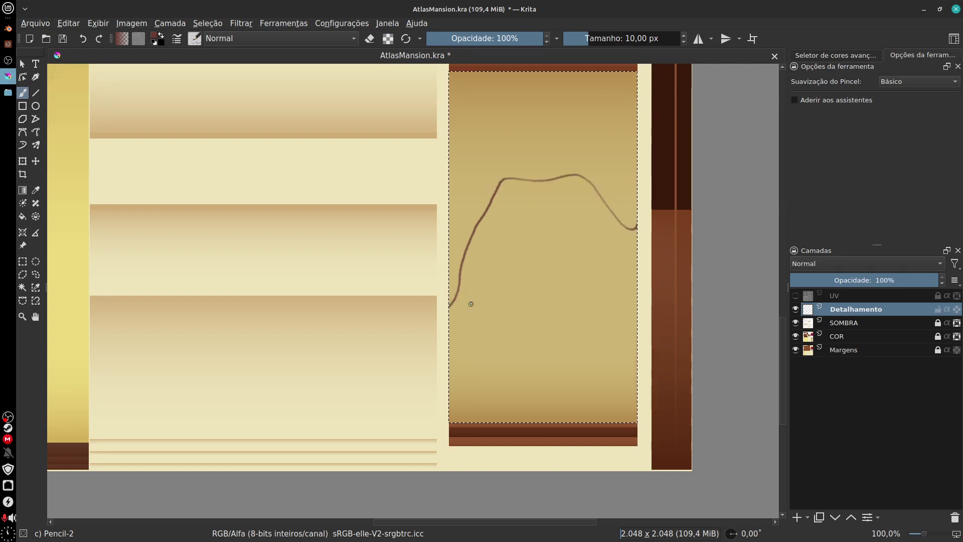
- Export the texture with the column line as a PNG, overwriting AtlasMansionMerge.png
click(35, 23)
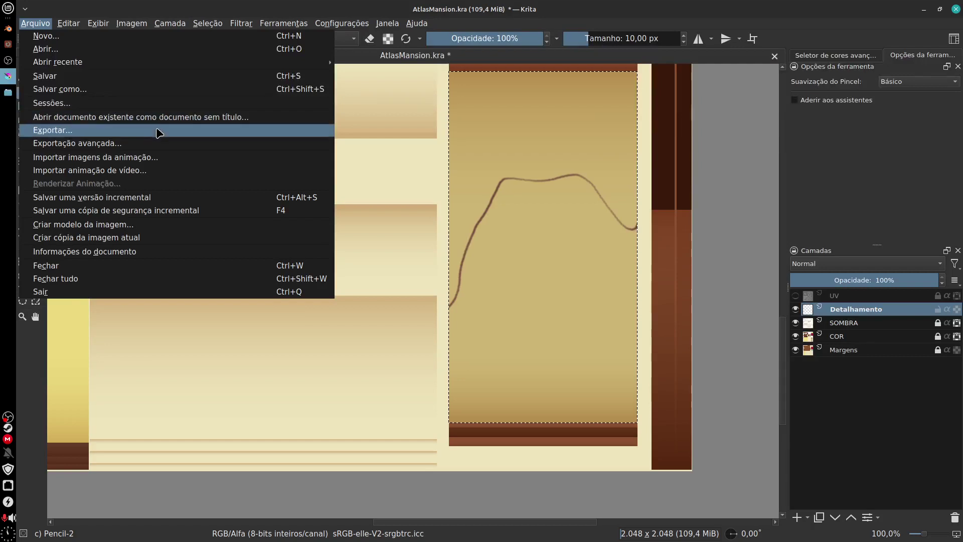
click(161, 134)
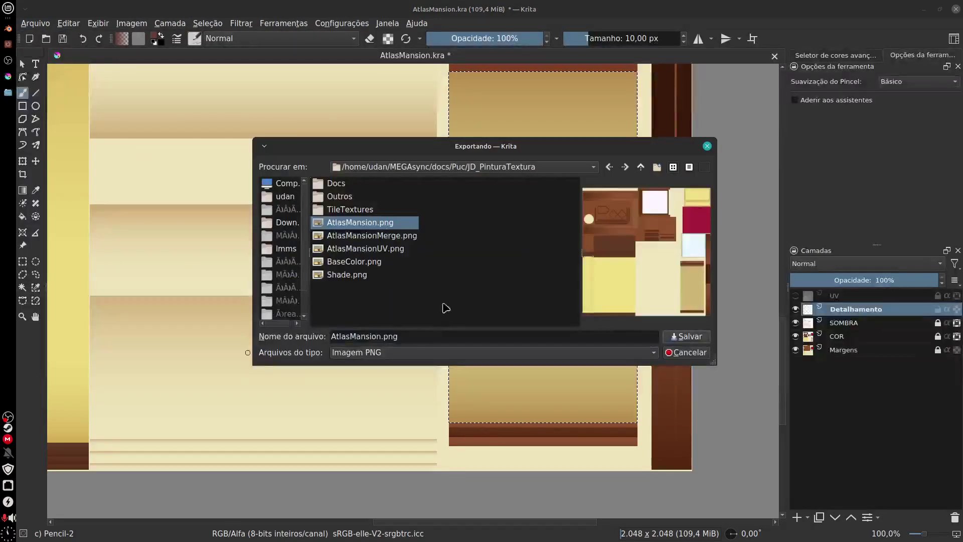
click(396, 236)
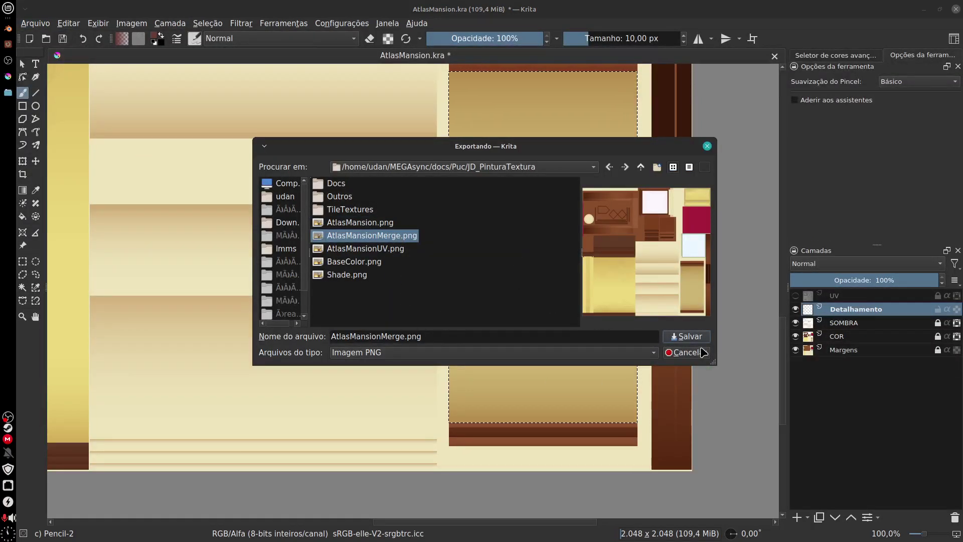
click(700, 338)
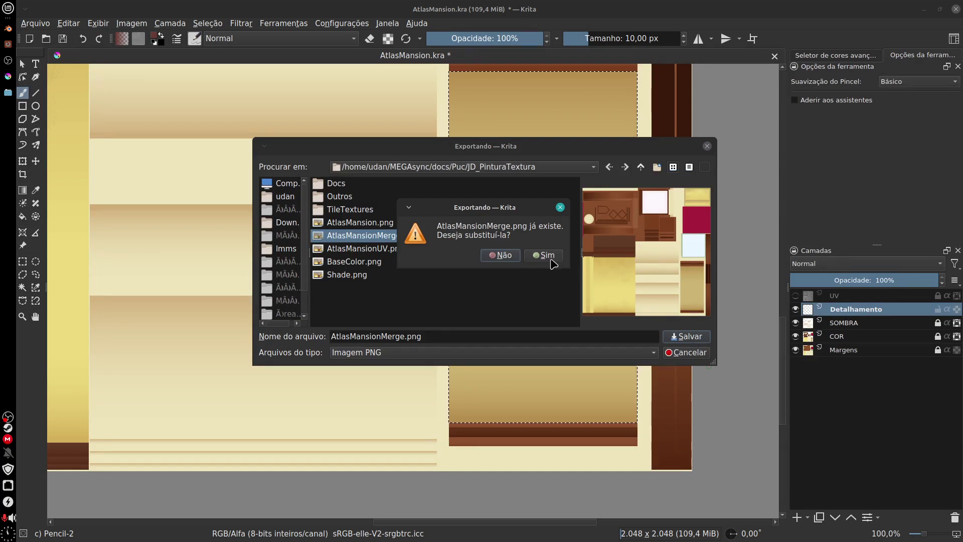
click(547, 256)
click(676, 358)
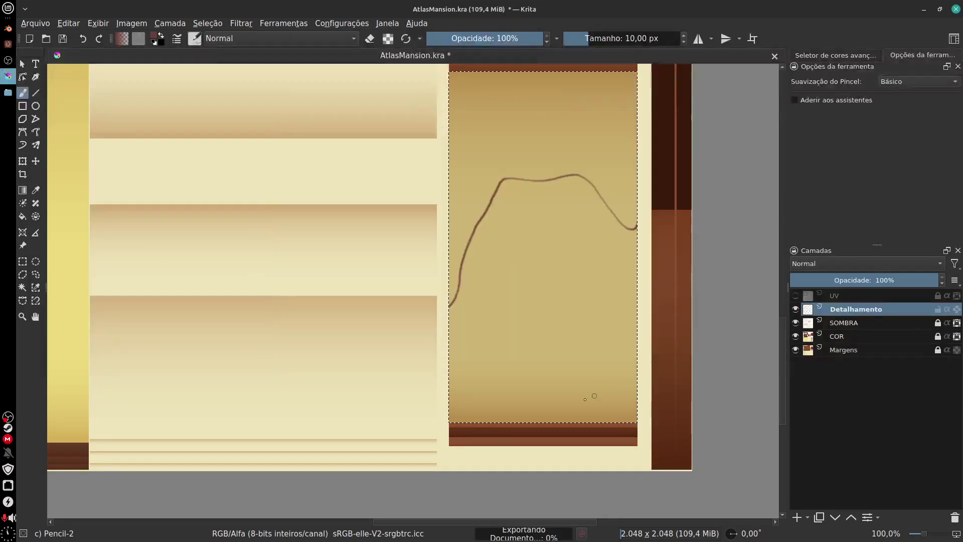
- Switch to Blender, select the Column object and isolate it in local view
click(8, 29)
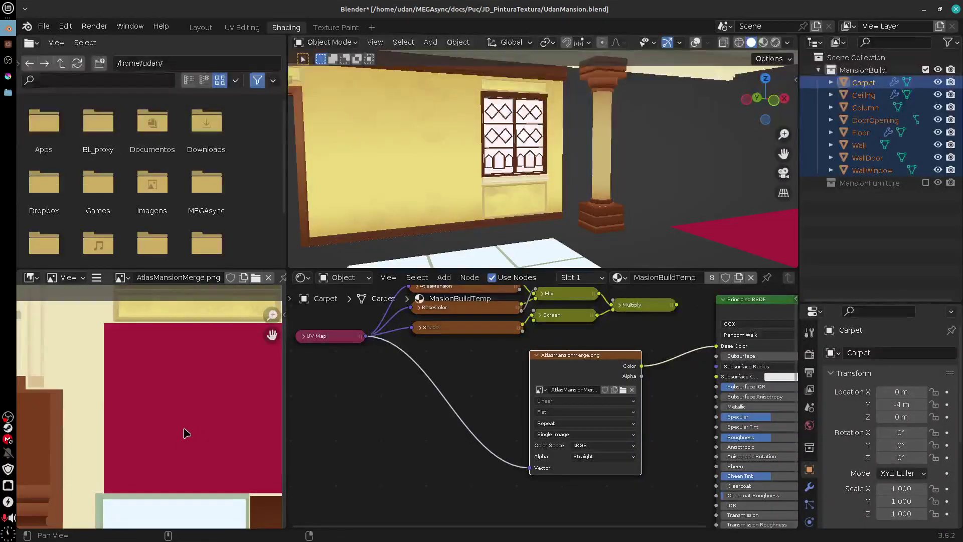
drag(617, 157, 504, 214)
click(471, 236)
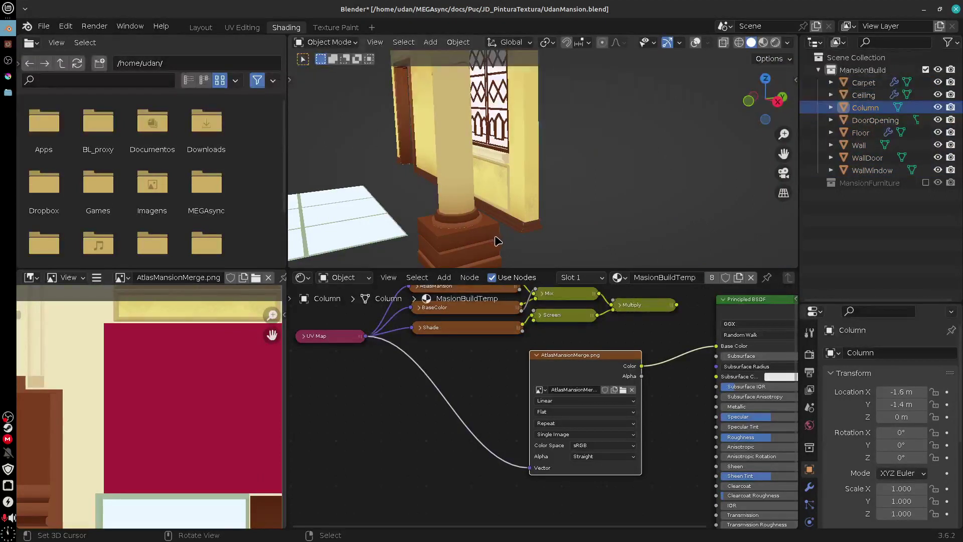
scroll(496, 241, down, 4)
drag(620, 227, 627, 200)
key(KP_Divide)
- Examine from several sides how the painted line wraps around the column shaft and meets at the seam
drag(554, 196, 567, 195)
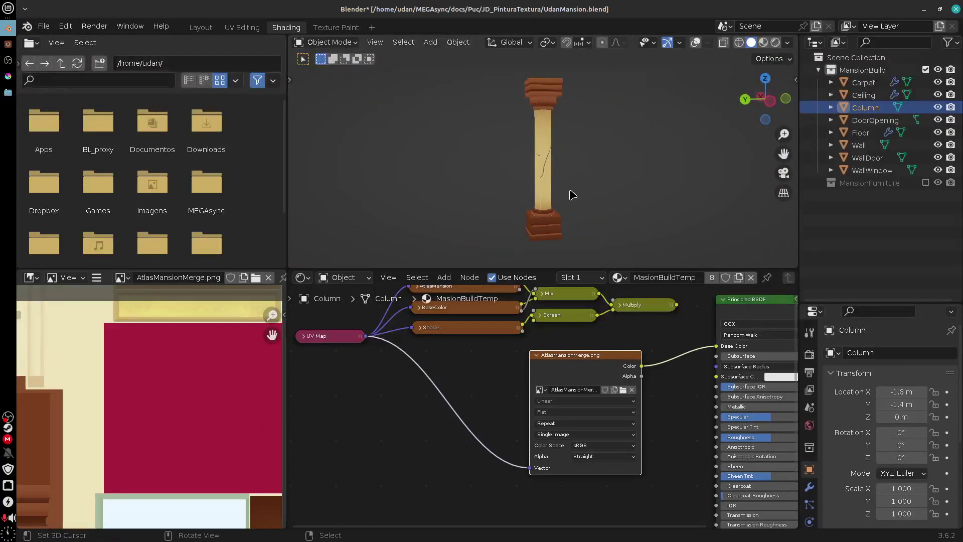
scroll(576, 196, up, 6)
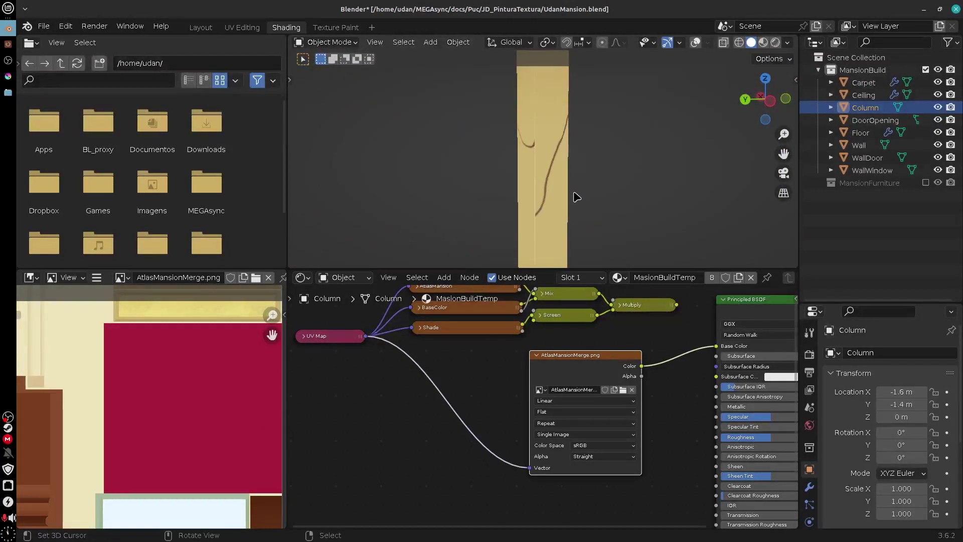
drag(595, 215, 533, 167)
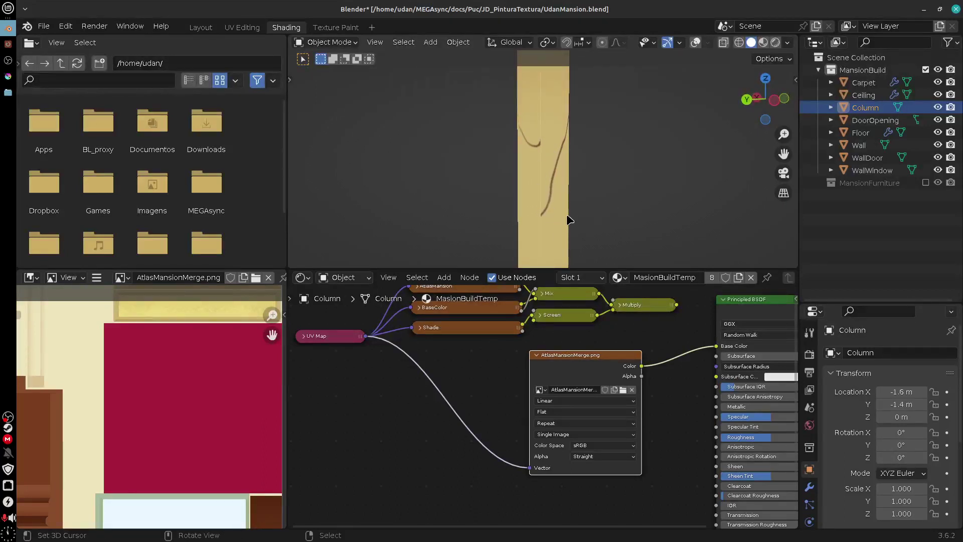
drag(568, 219, 552, 208)
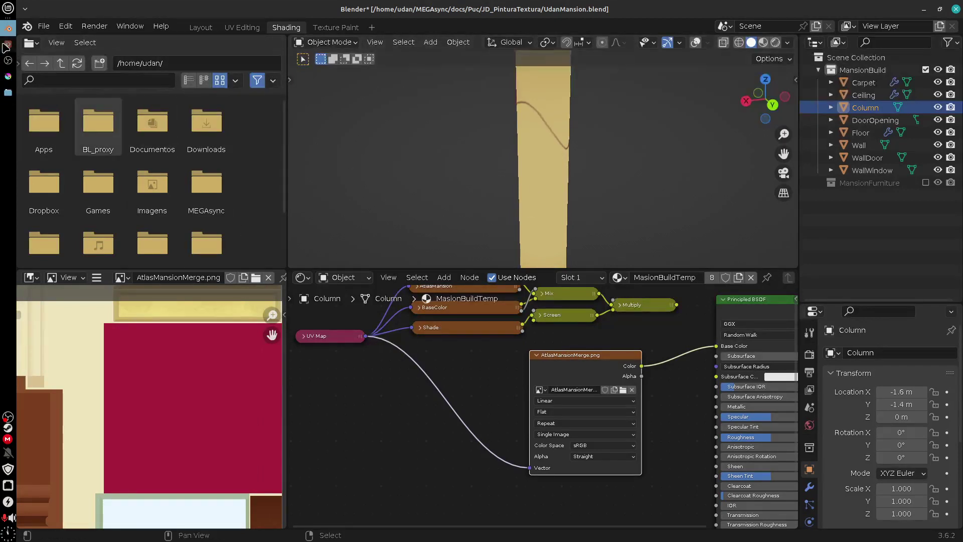
- Return to Krita and undo the wavy line painted across the column area
click(8, 76)
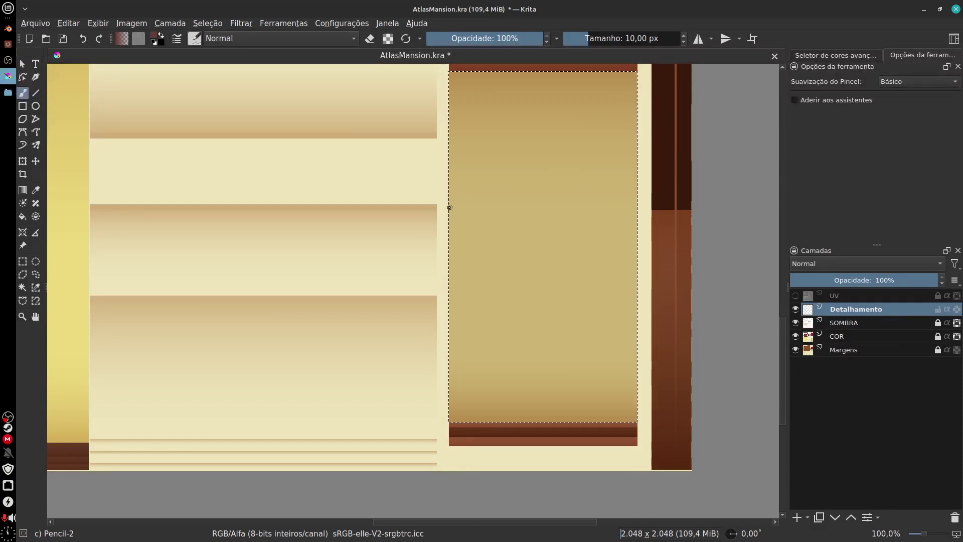
- Try straight Line-tool lines and short freehand brush strokes in the column area, undoing them
click(36, 92)
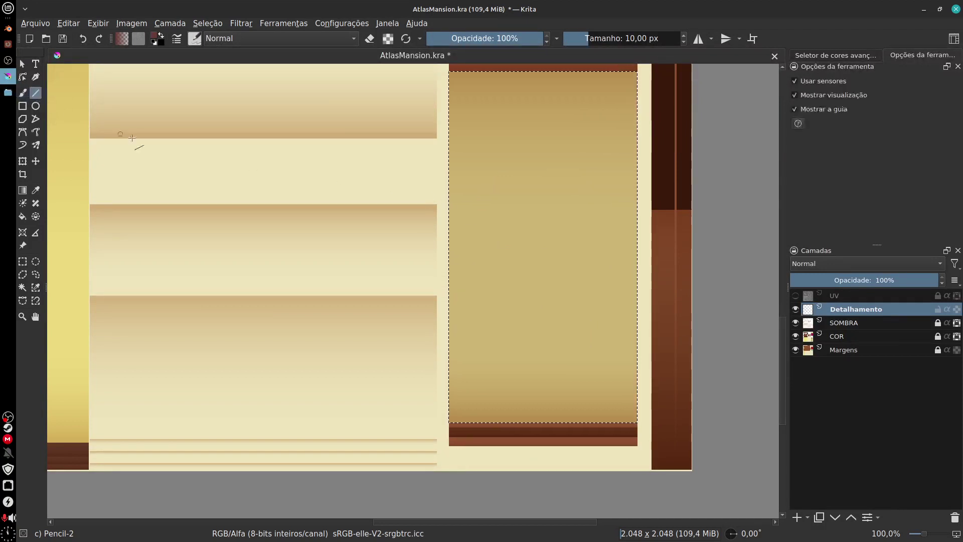
drag(444, 207, 638, 207)
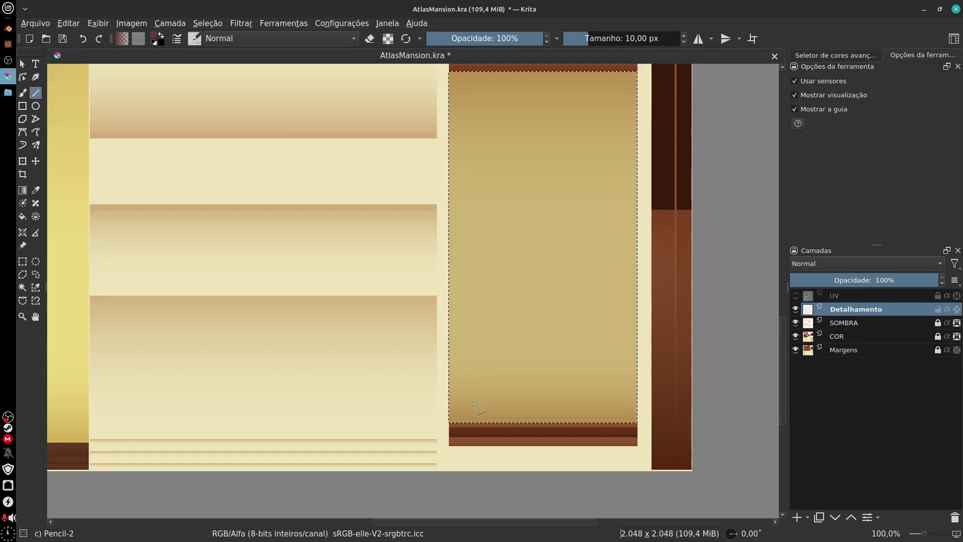
drag(489, 407, 528, 266)
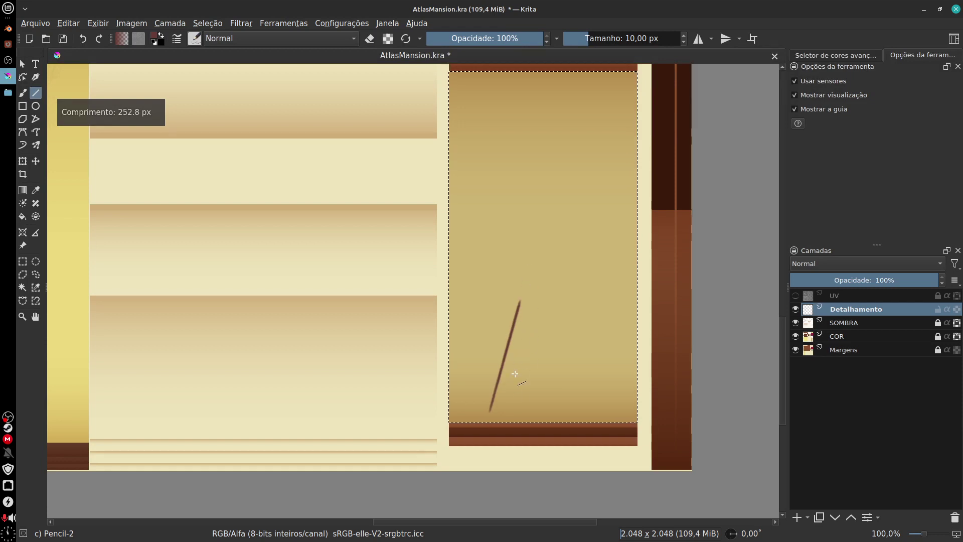
key(ctrl+z)
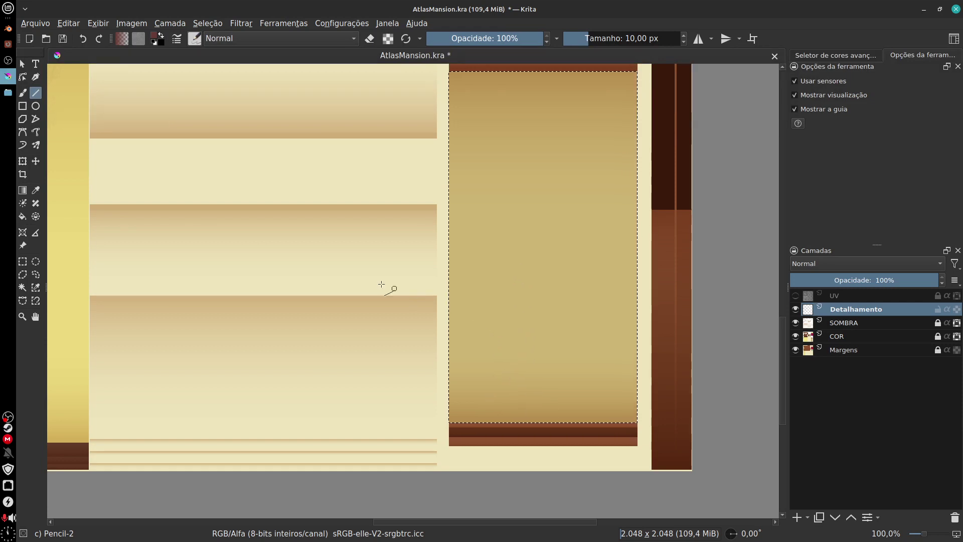
click(22, 93)
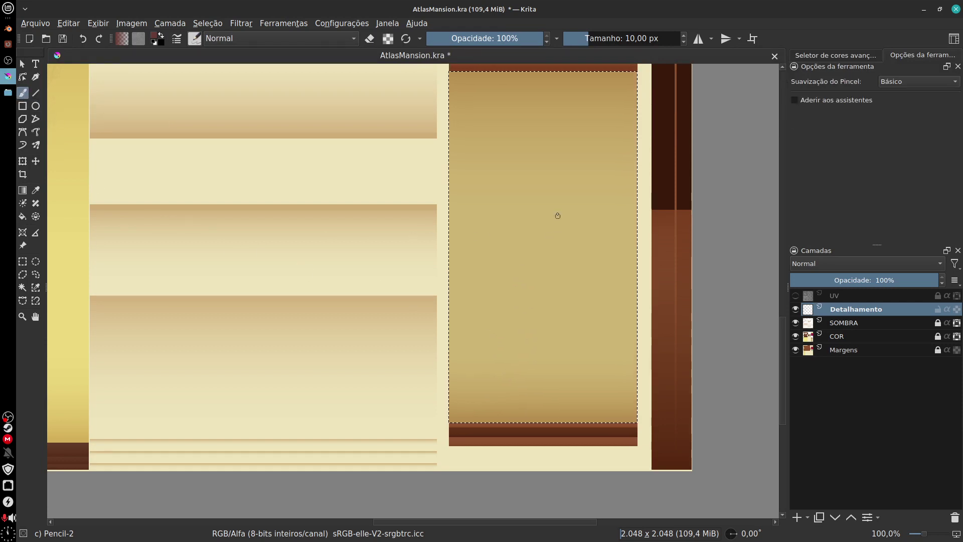
drag(559, 203, 549, 222)
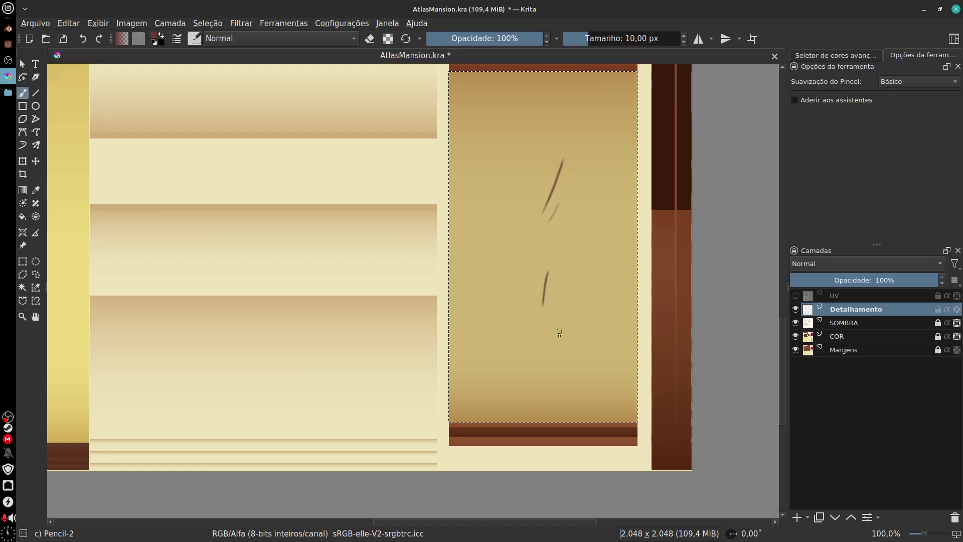
key(ctrl+z)
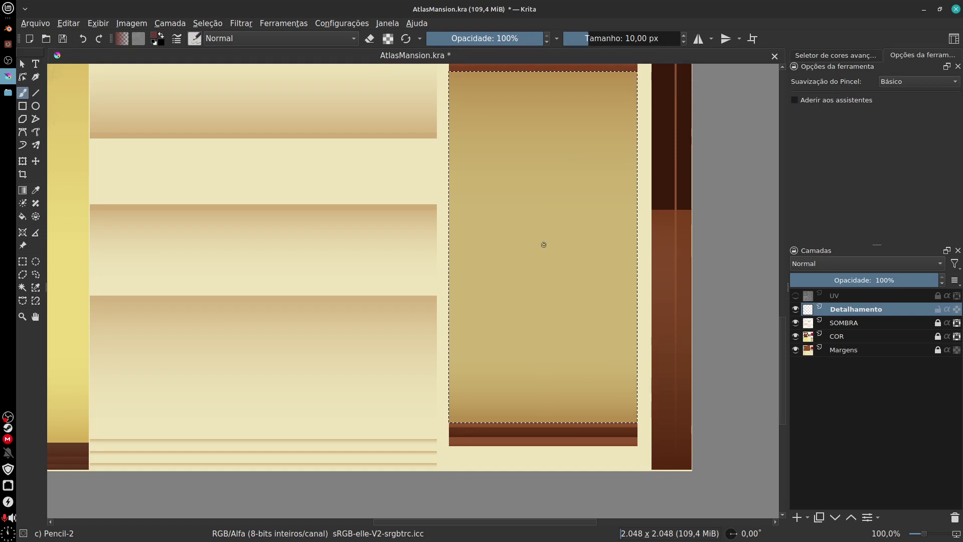
- Paint thin, broken crack lines rising through the lower half of the selected column area with the 10 px Pencil-2 brush
scroll(514, 263, up, 1)
drag(516, 304, 463, 330)
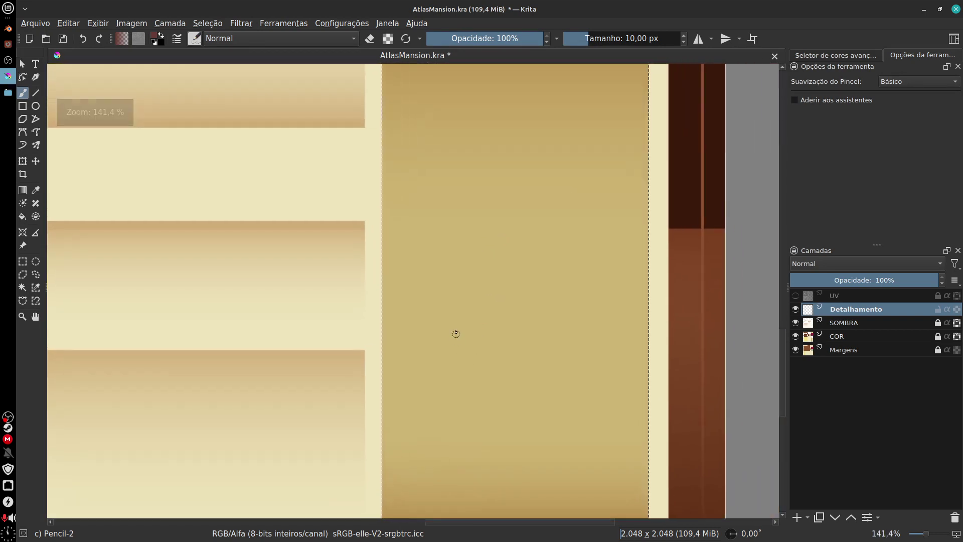
mouse_move(524, 252)
mouse_down()
mouse_move(501, 348)
mouse_move(514, 201)
mouse_up()
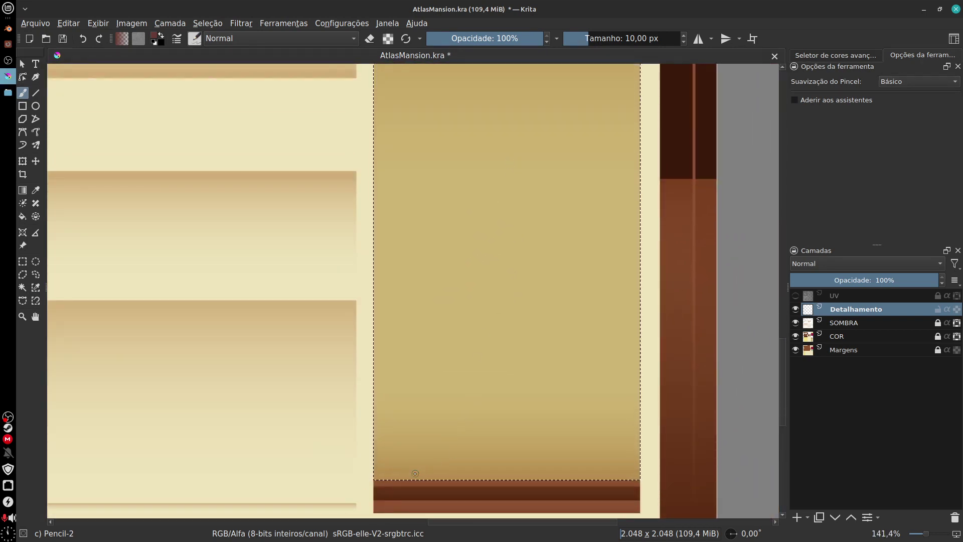
mouse_move(415, 473)
mouse_down()
mouse_move(459, 418)
mouse_move(514, 376)
mouse_move(532, 341)
mouse_up()
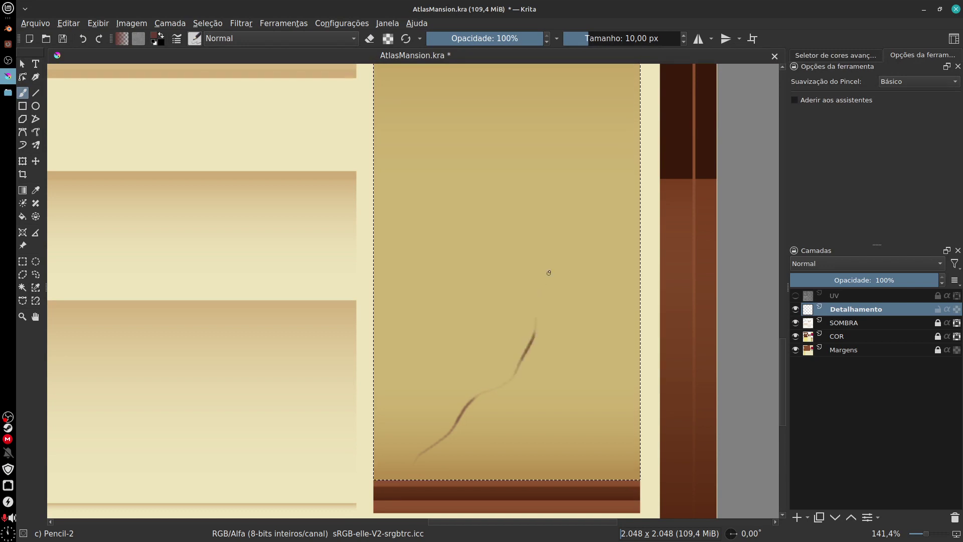
drag(553, 259, 570, 207)
scroll(555, 347, down, 2)
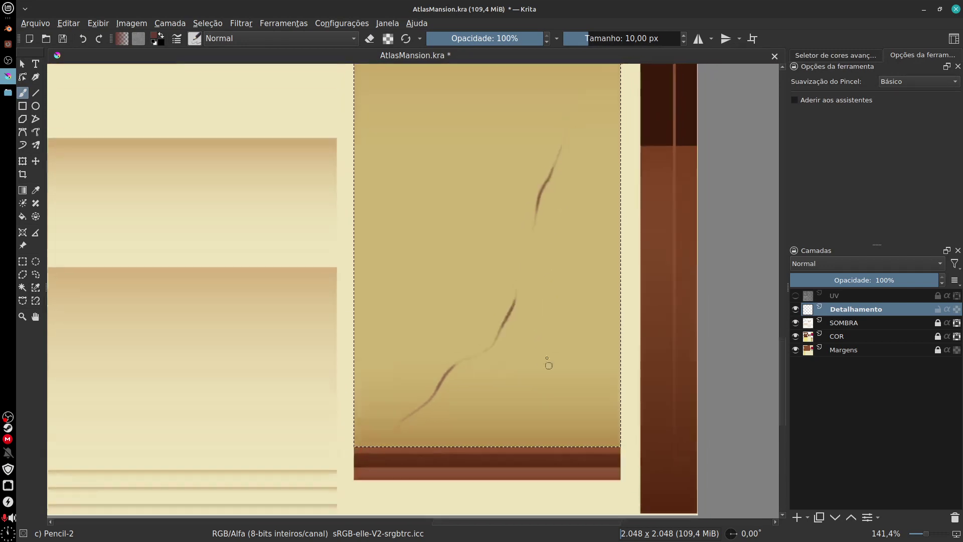
mouse_move(517, 429)
mouse_down()
mouse_move(530, 407)
mouse_move(534, 297)
mouse_up()
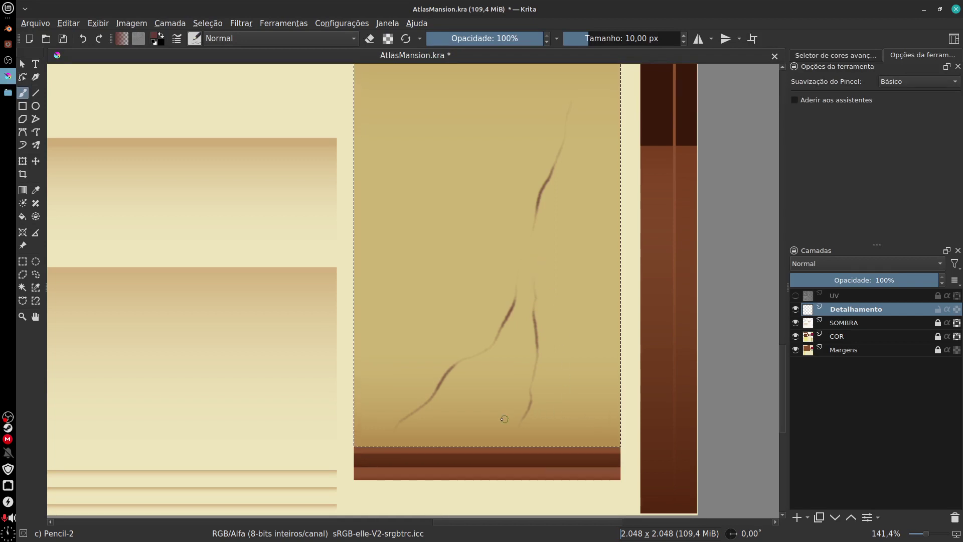
- Paint more uneven vertical crack strokes over the left side and upper part of the column area
mouse_move(445, 337)
mouse_down()
mouse_move(444, 252)
mouse_move(424, 212)
mouse_move(420, 157)
mouse_up()
scroll(468, 338, up, 5)
drag(500, 215, 522, 144)
drag(478, 231, 469, 139)
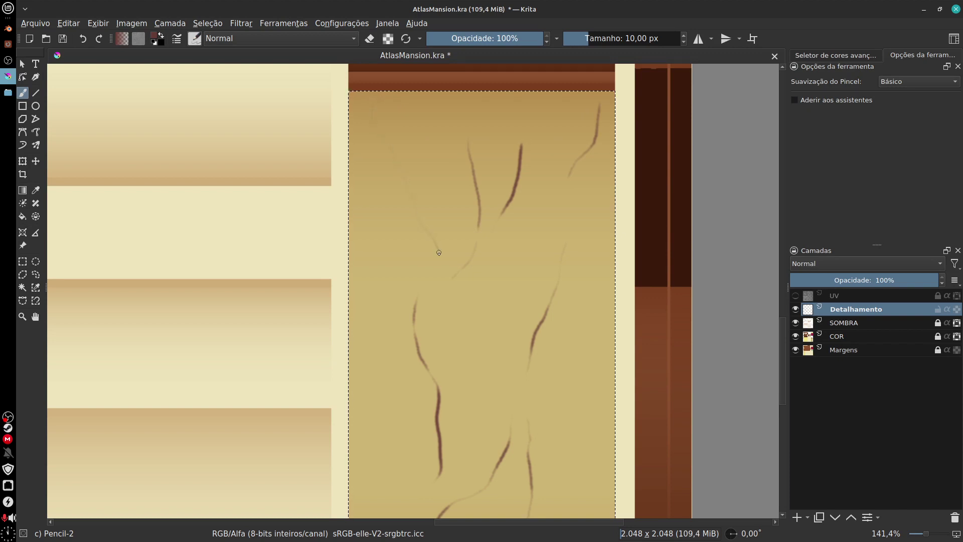
drag(439, 253, 468, 339)
drag(372, 288, 402, 423)
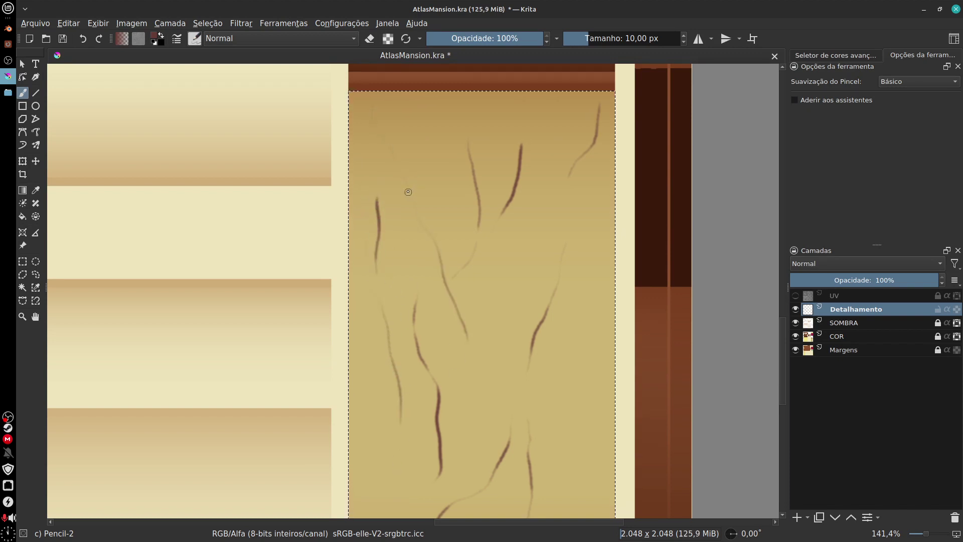
drag(438, 134, 453, 106)
- Fill the gaps in the lower left and centre of the column area with additional slanted crack strokes
scroll(471, 371, down, 5)
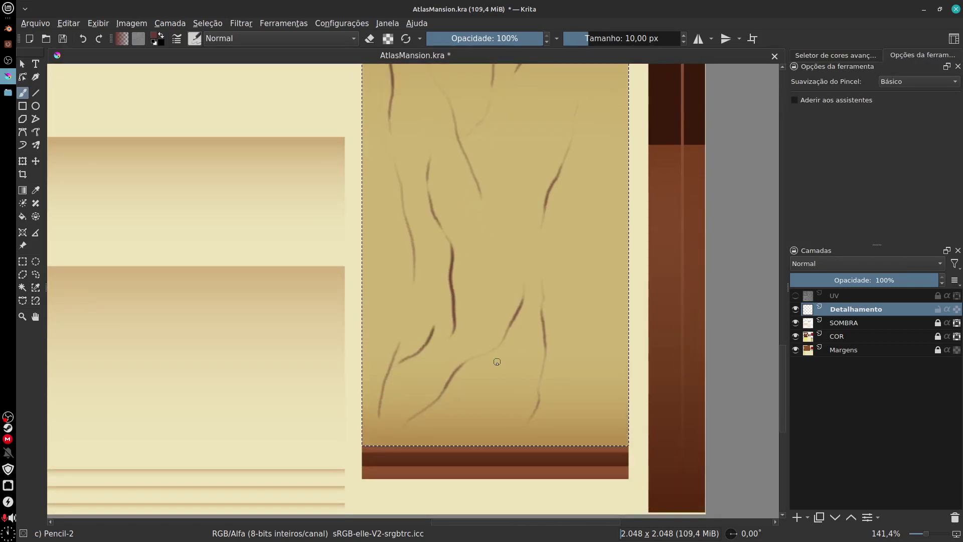
scroll(497, 362, up, 2)
mouse_move(437, 332)
mouse_down()
mouse_move(468, 299)
mouse_move(500, 216)
mouse_up()
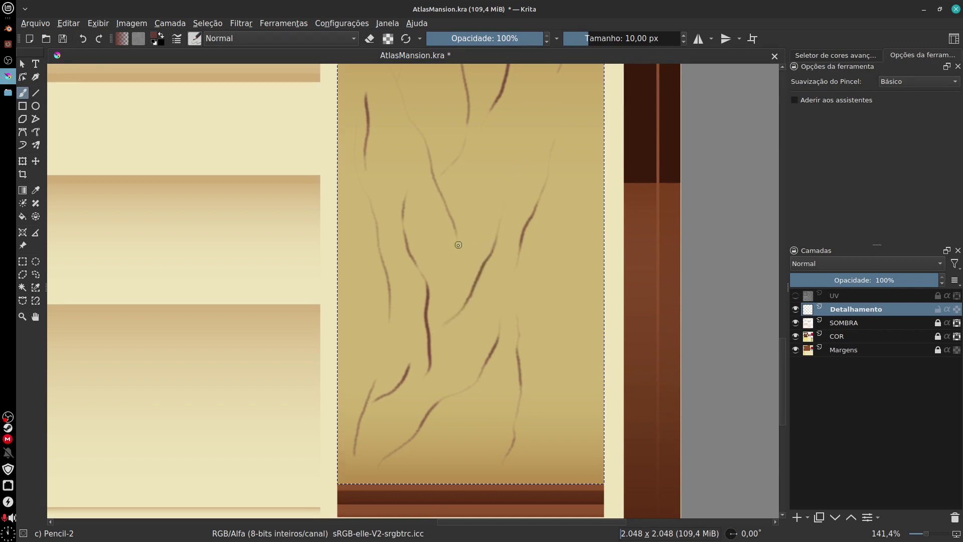
drag(437, 309, 456, 239)
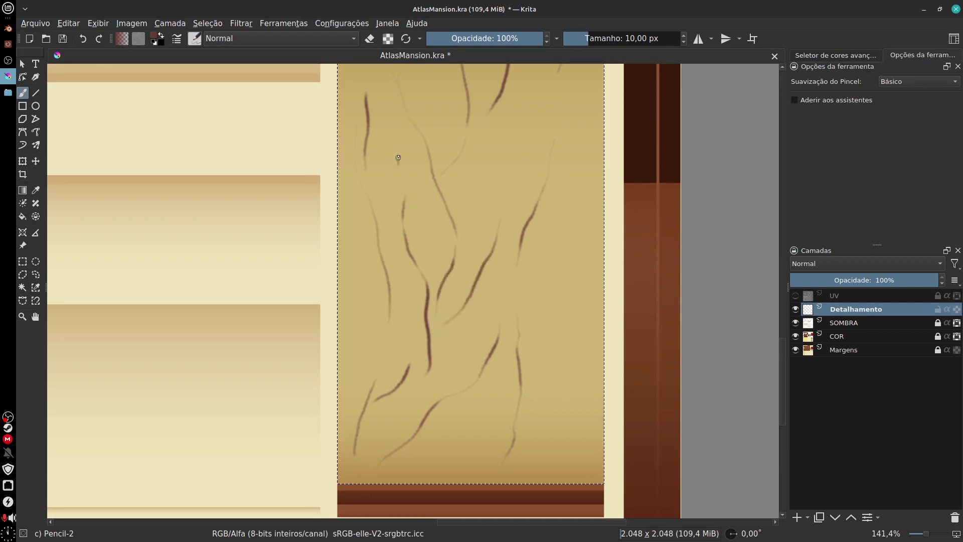
drag(400, 162, 396, 126)
- Add crack strokes along the right side of the column area plus a short mark near its top, and clear the selection
scroll(531, 241, up, 3)
mouse_move(556, 270)
mouse_down()
mouse_move(556, 213)
mouse_move(562, 182)
mouse_up()
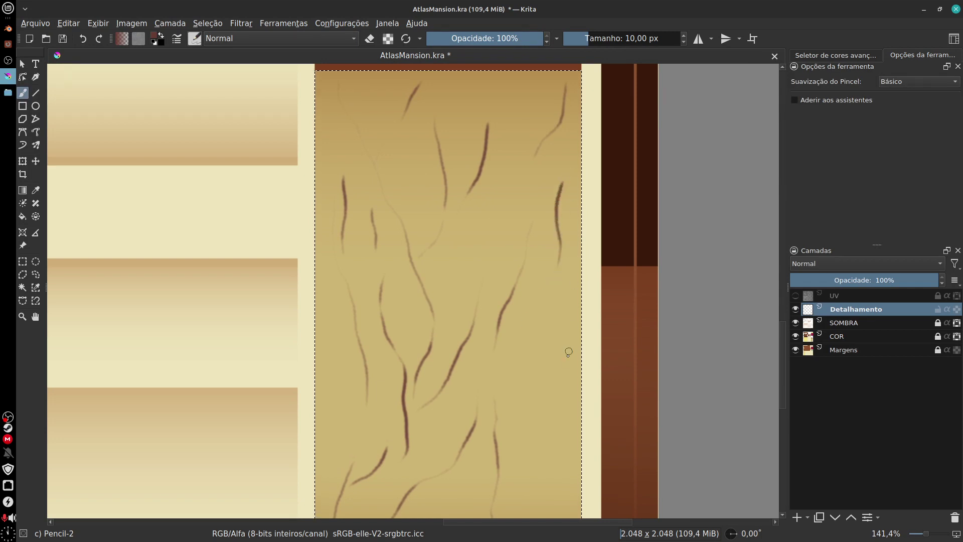
scroll(557, 301, down, 3)
mouse_move(556, 325)
mouse_down()
mouse_move(567, 403)
mouse_move(521, 342)
mouse_up()
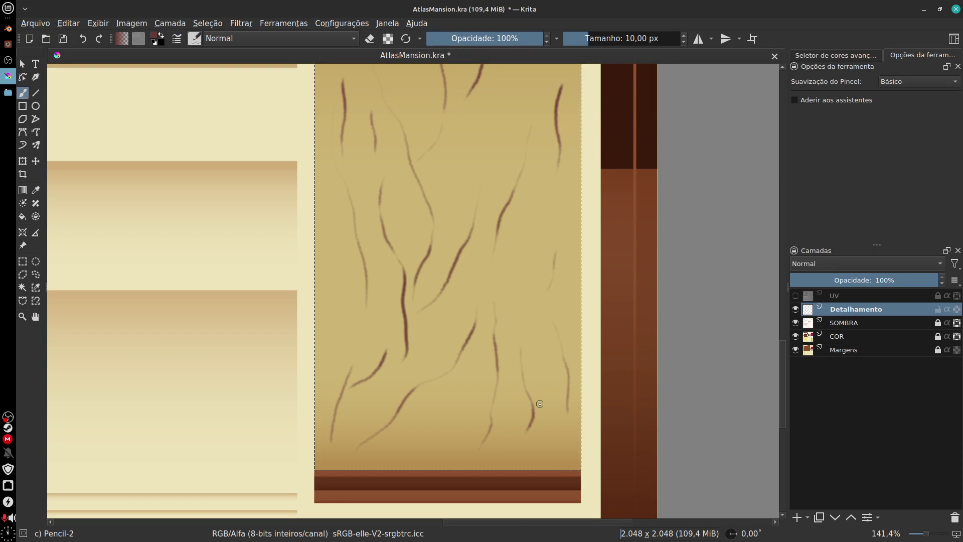
drag(554, 156, 537, 309)
drag(493, 266, 498, 256)
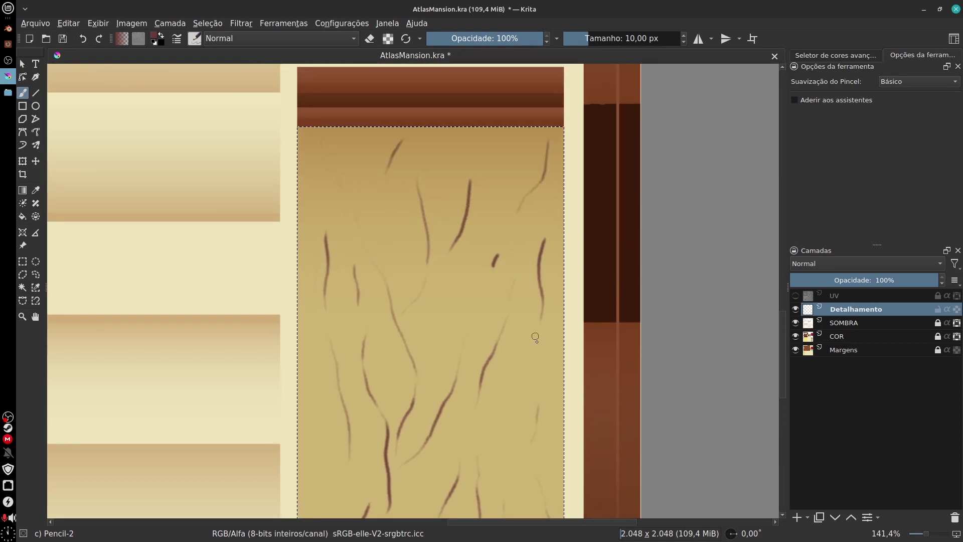
scroll(559, 350, down, 3)
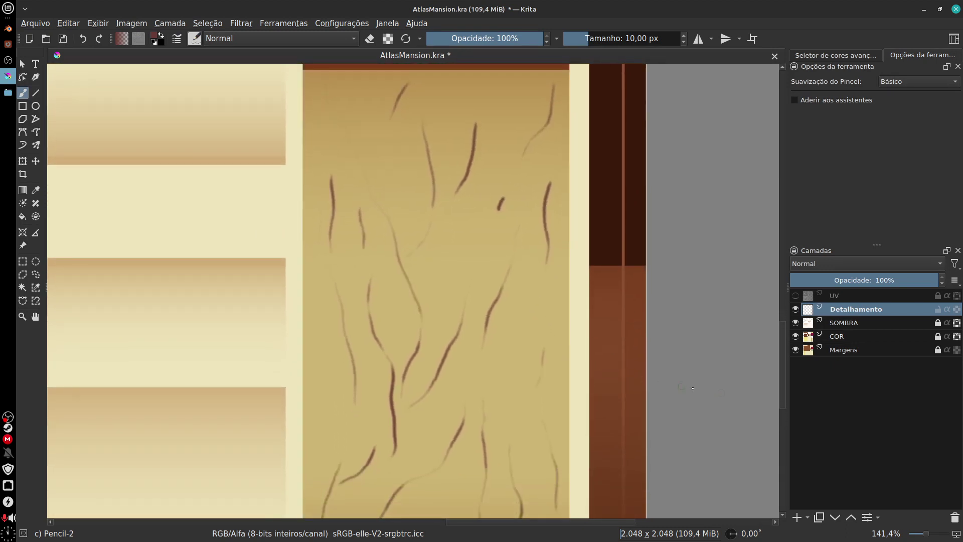
- On the Margens layer, make a rectangular selection about 405 px wide around the column shaft, extended down to the lower brown moulding
click(849, 349)
scroll(546, 349, up, 1)
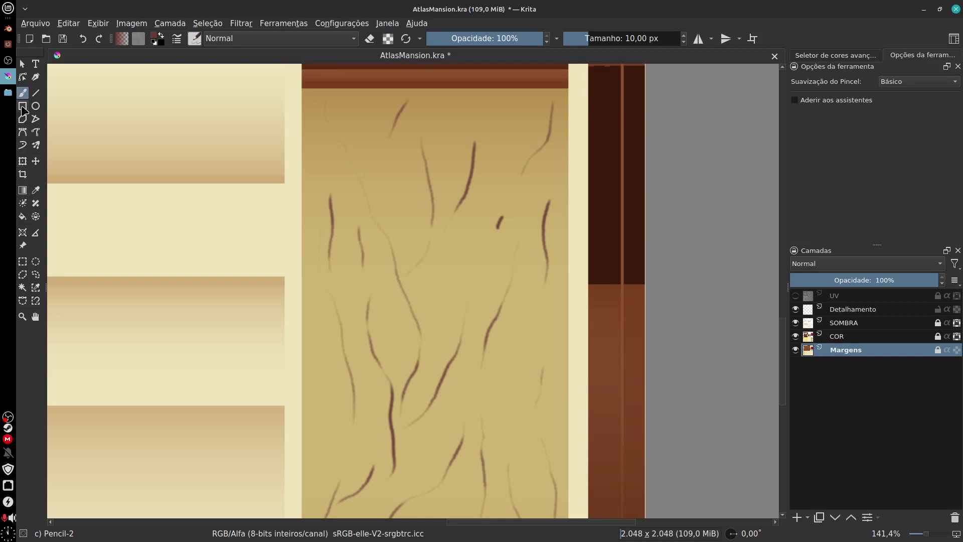
click(22, 261)
drag(293, 88, 597, 381)
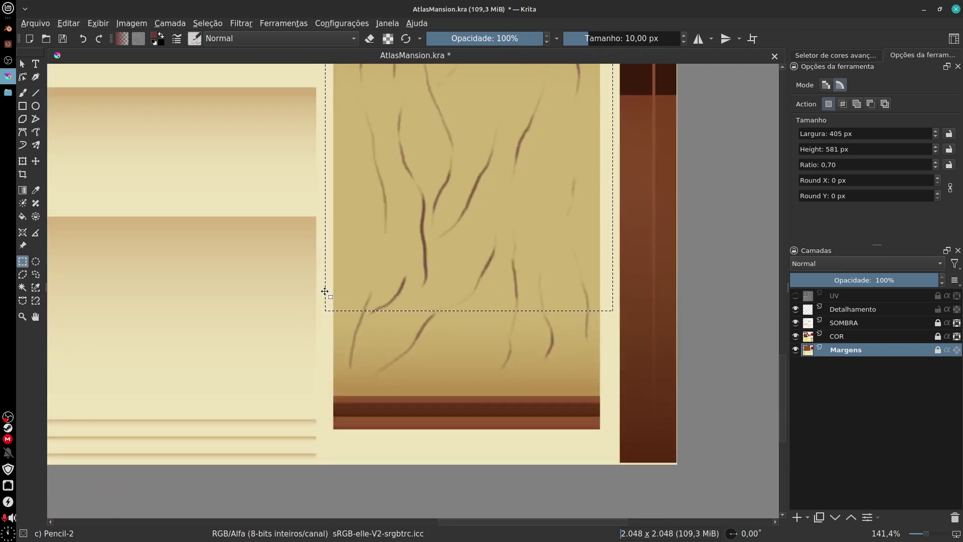
drag(325, 288, 611, 396)
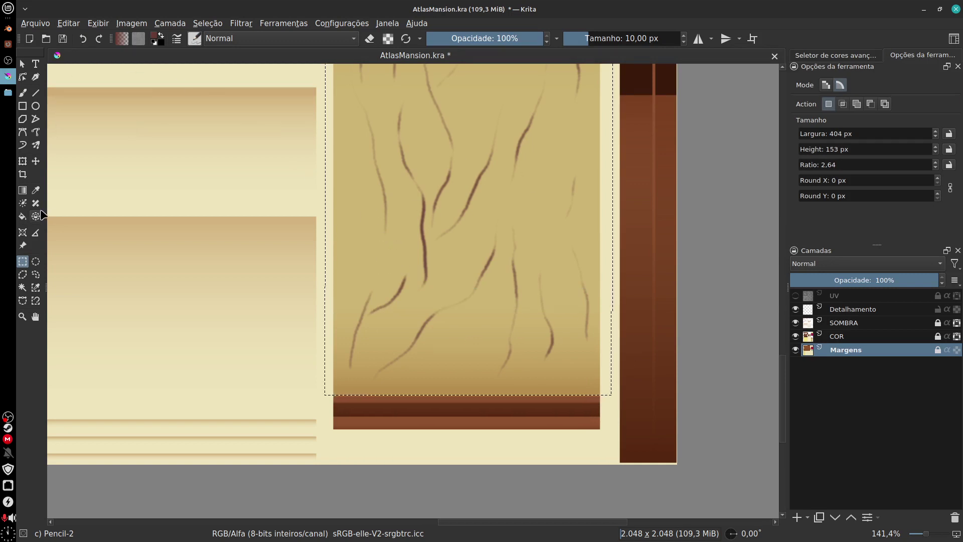
- Sample the column's base tan (205, 181, 115), unlock the Margens layer and fill the selected margins with that colour
click(35, 190)
click(593, 190)
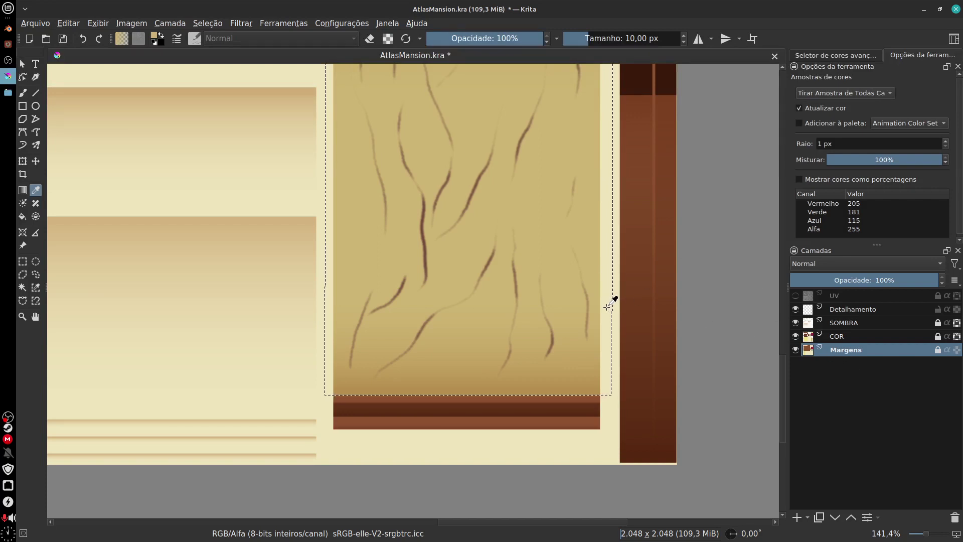
key(b)
drag(608, 310, 580, 313)
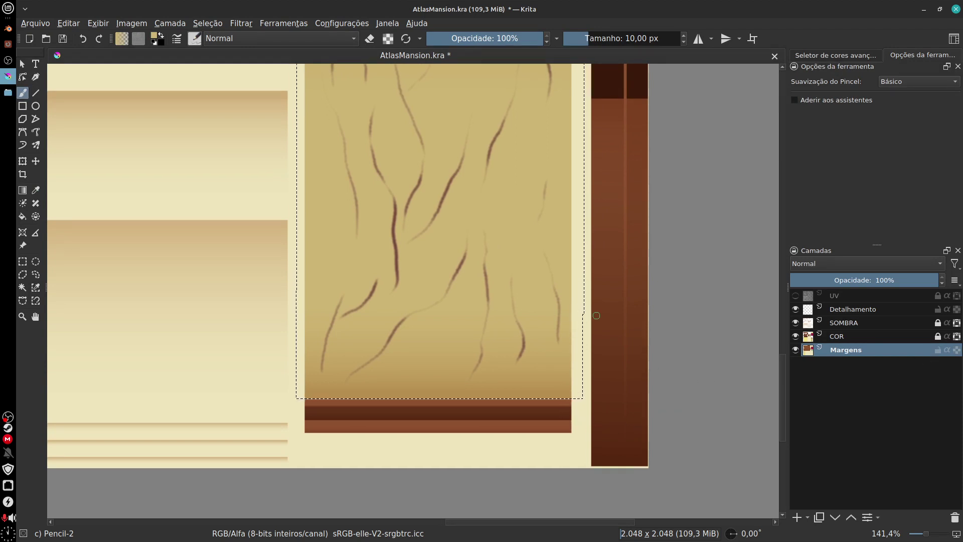
drag(513, 358, 583, 383)
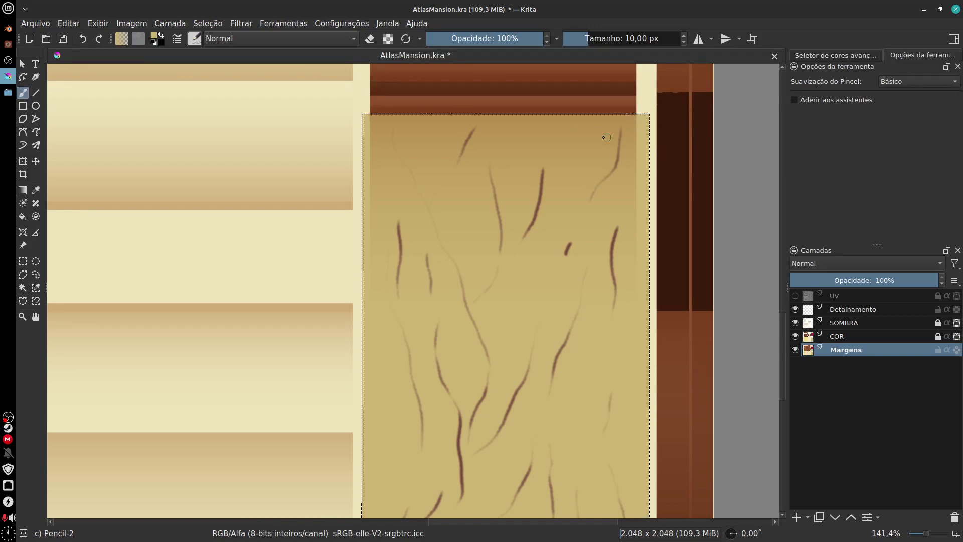
- Sample the darker brown (182, 143, 79) near the upper end of the column shaft as the foreground colour
key(p)
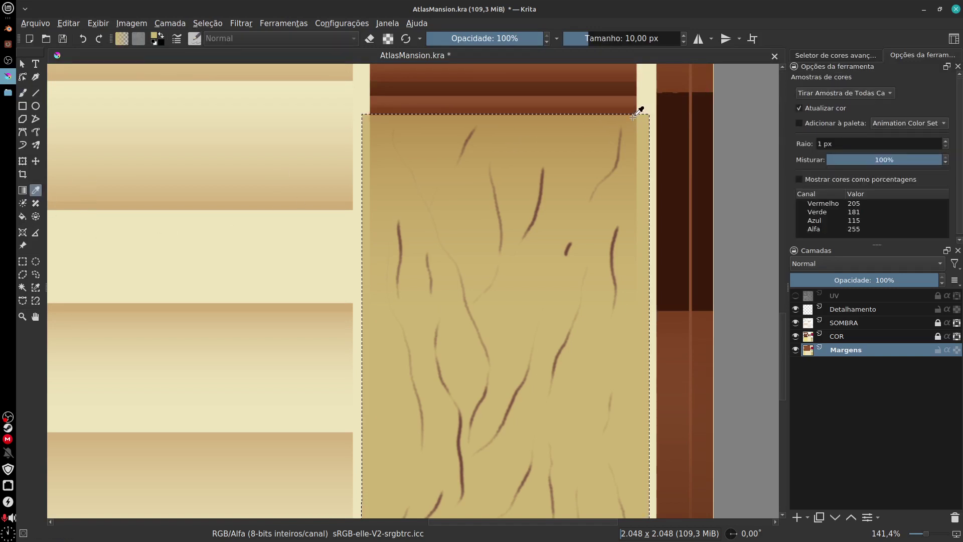
click(634, 175)
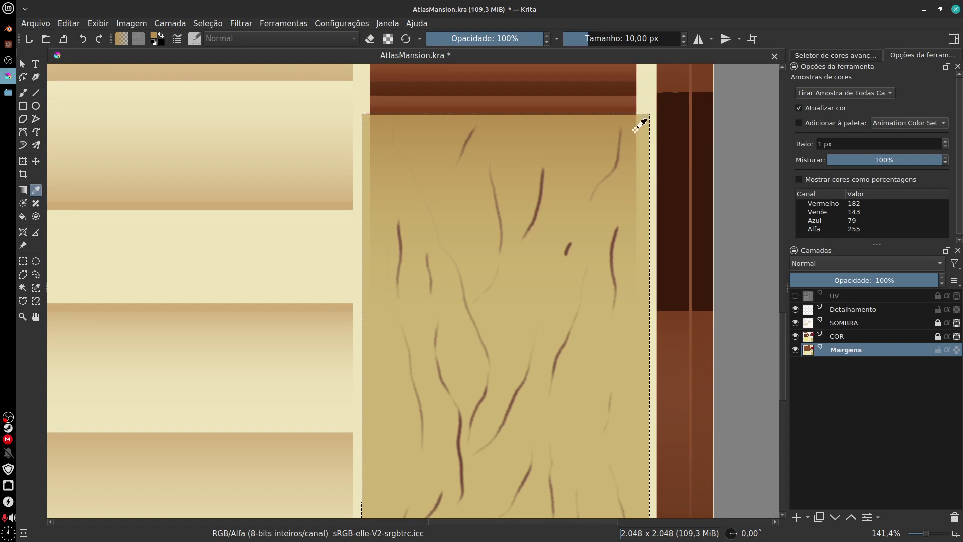
key(b)
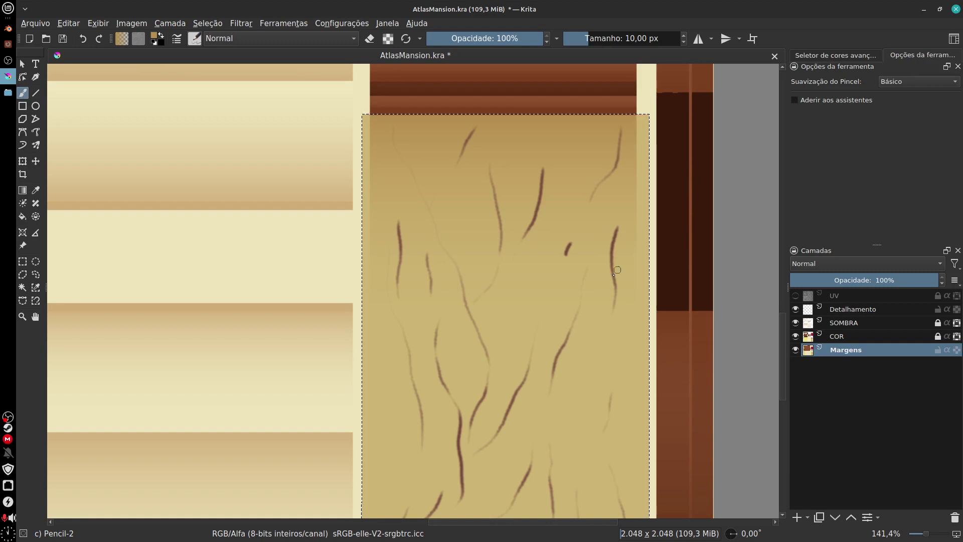
- Choose the foreground-to-background gradient preset and activate the Gradient tool with the Linear shape
click(122, 39)
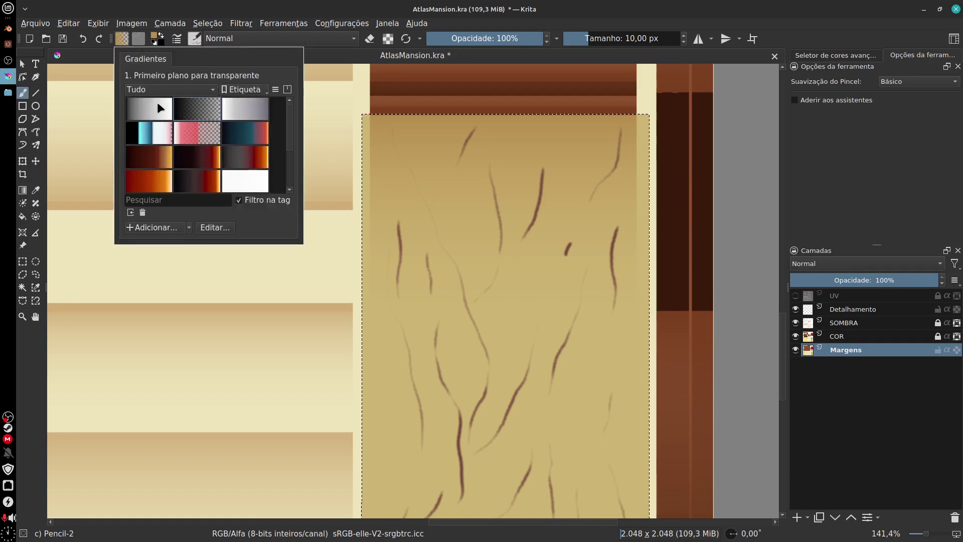
drag(290, 129, 291, 107)
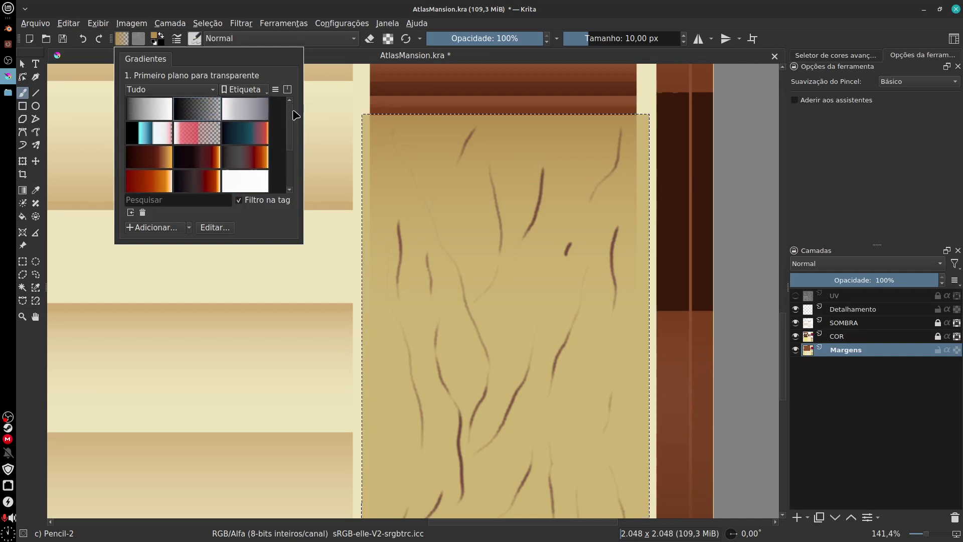
click(196, 91)
click(196, 90)
click(157, 110)
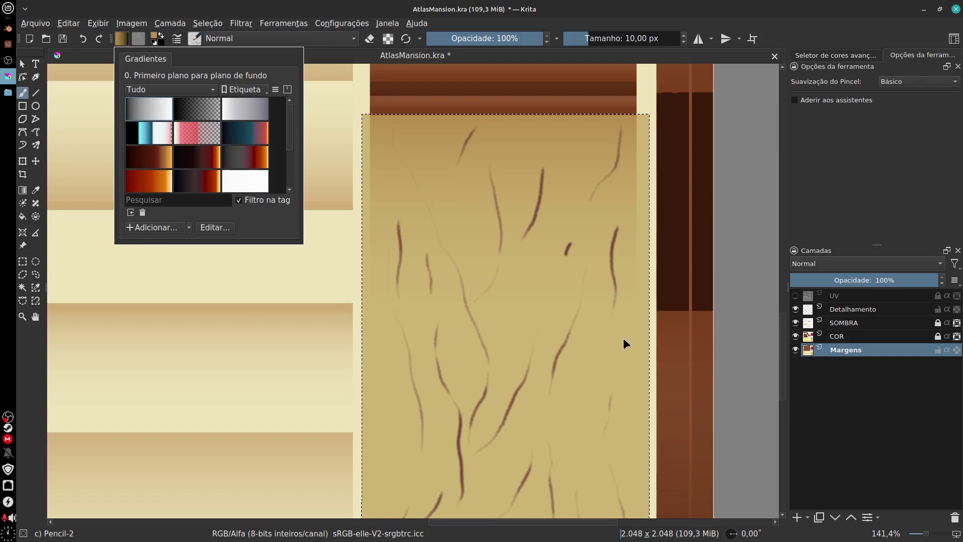
click(122, 41)
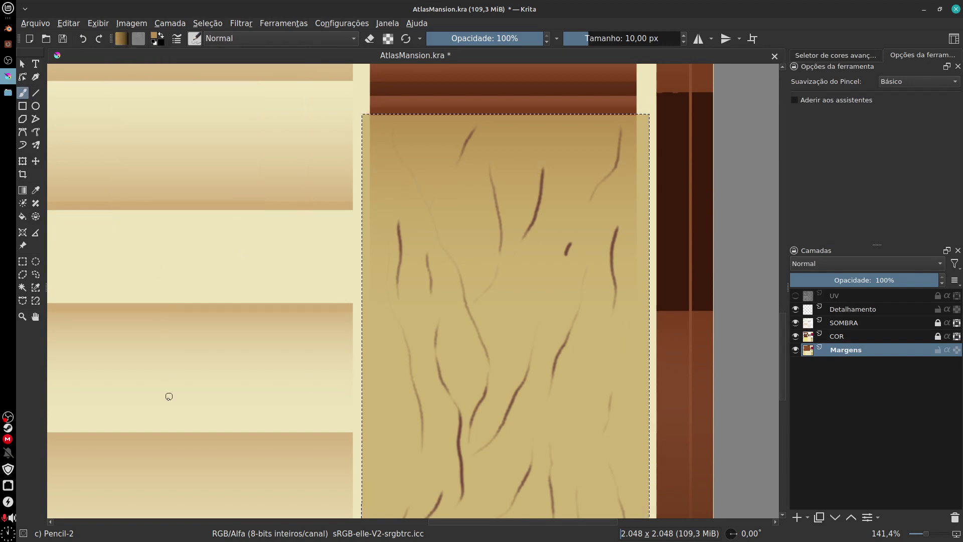
click(22, 190)
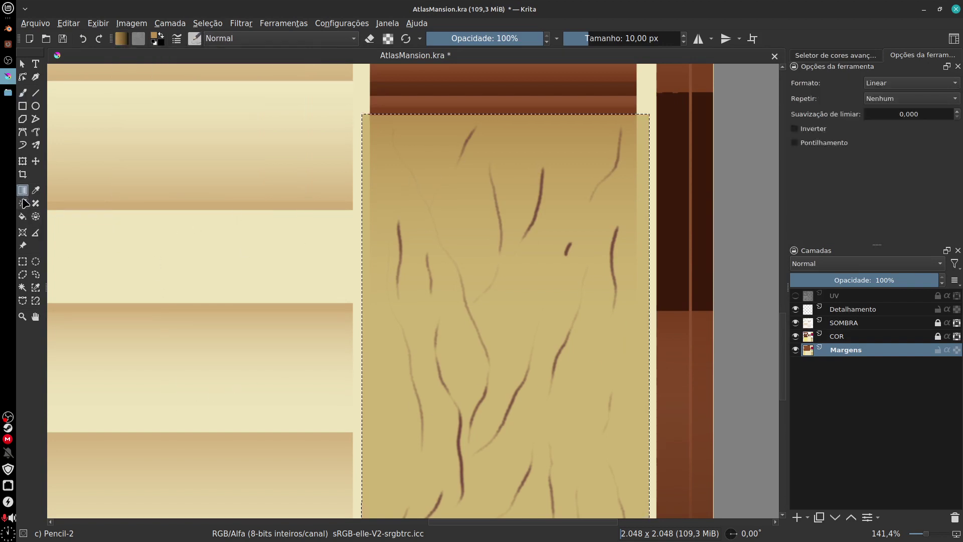
click(122, 39)
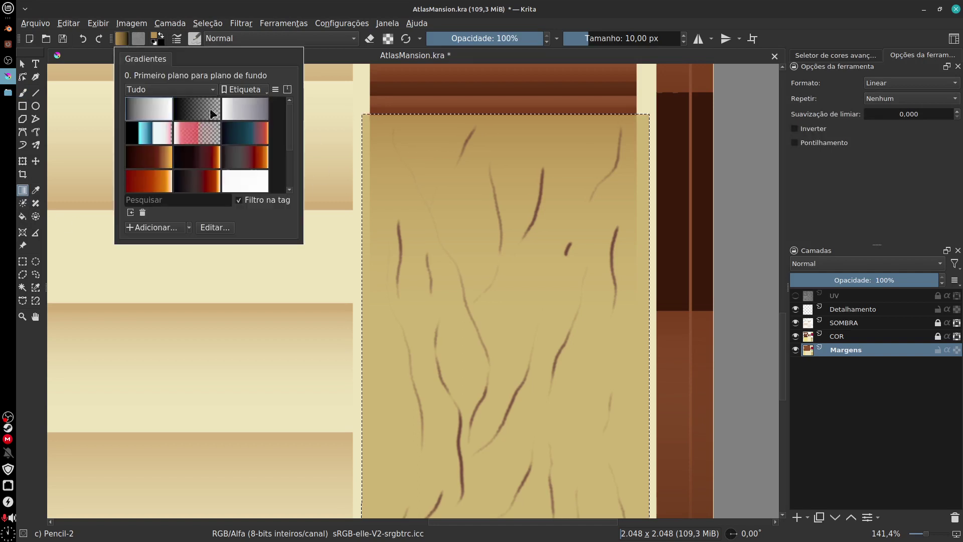
click(125, 41)
click(155, 36)
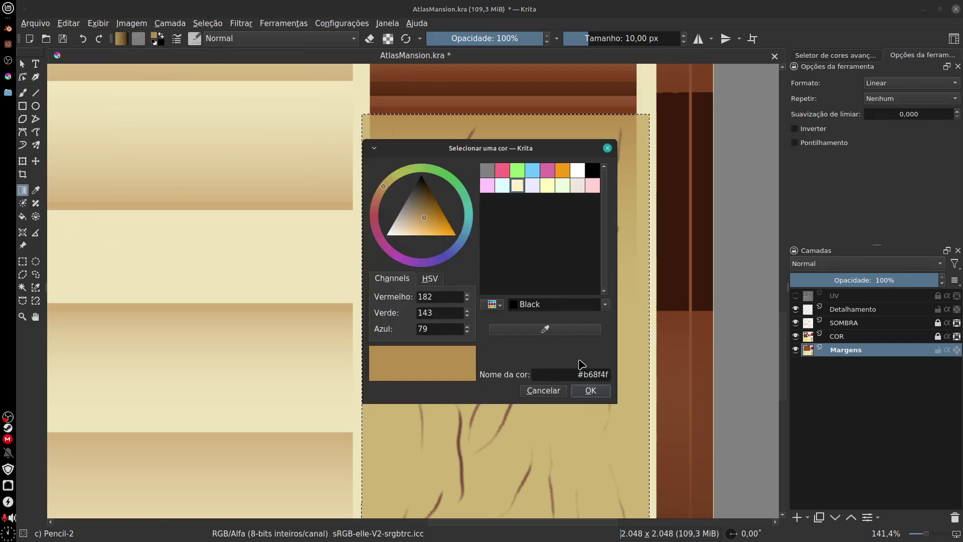
click(574, 330)
key(Escape)
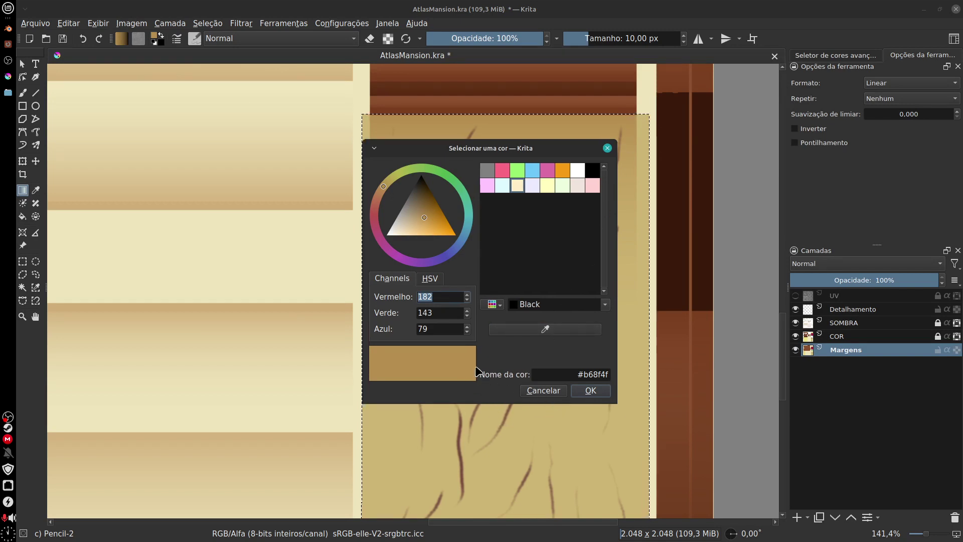
click(544, 330)
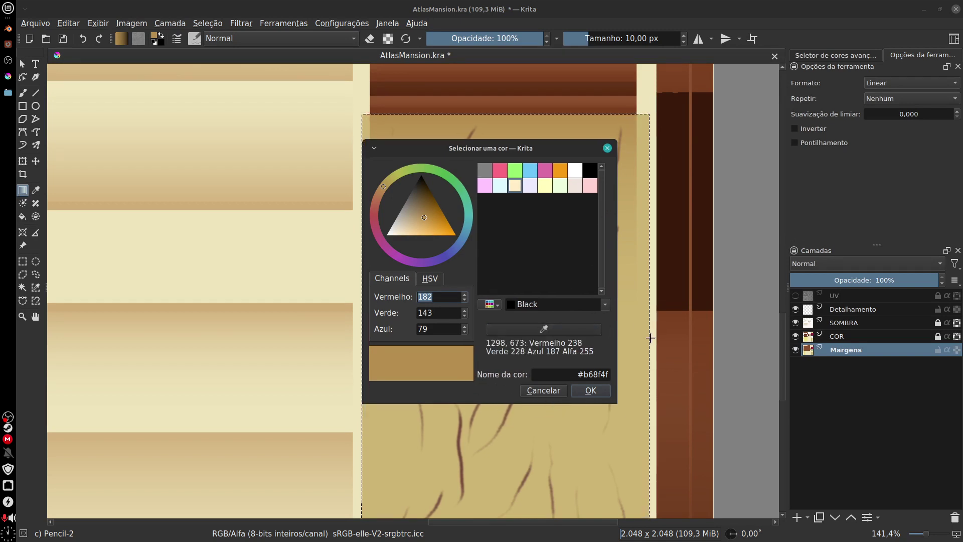
click(562, 388)
click(559, 392)
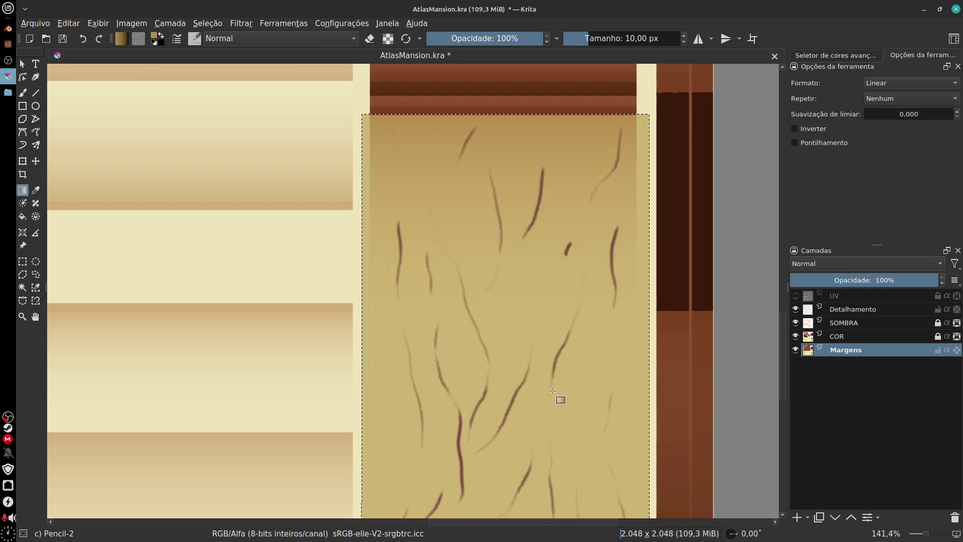
- Set the background colour to the column's base tan #cdb573 by sampling it from the canvas
click(158, 39)
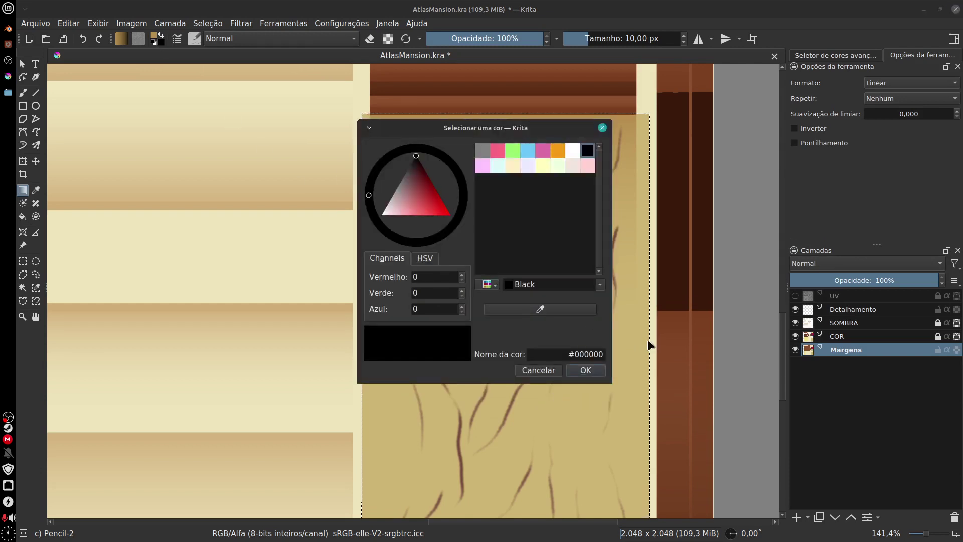
click(560, 307)
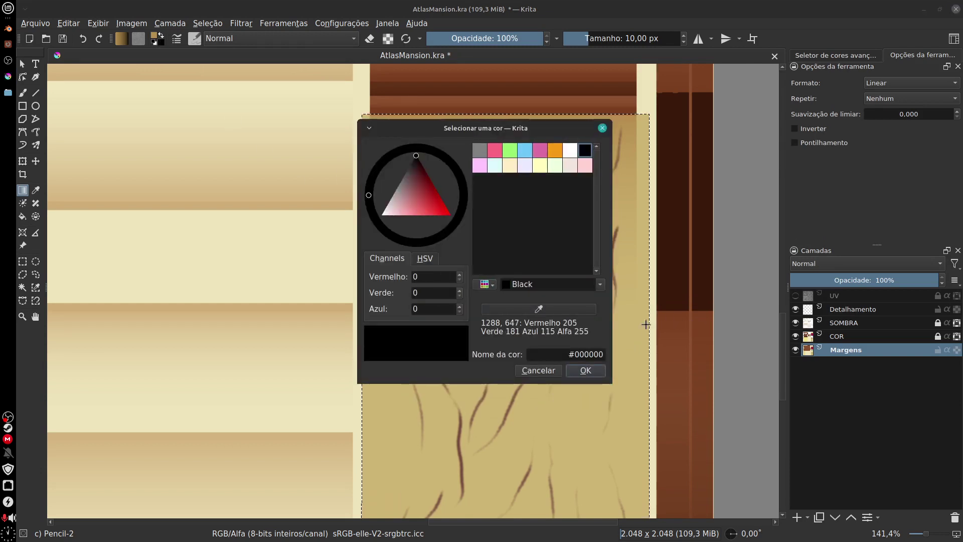
click(629, 407)
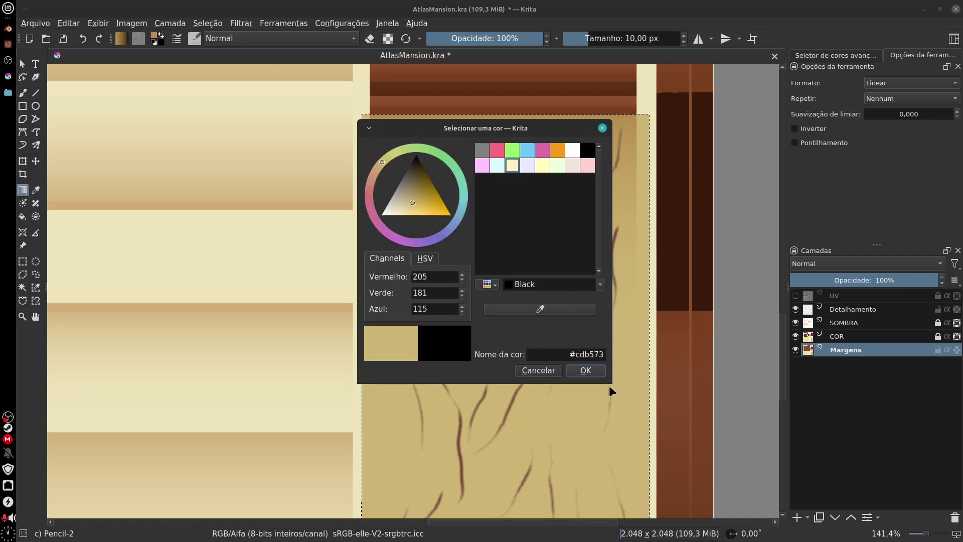
click(585, 371)
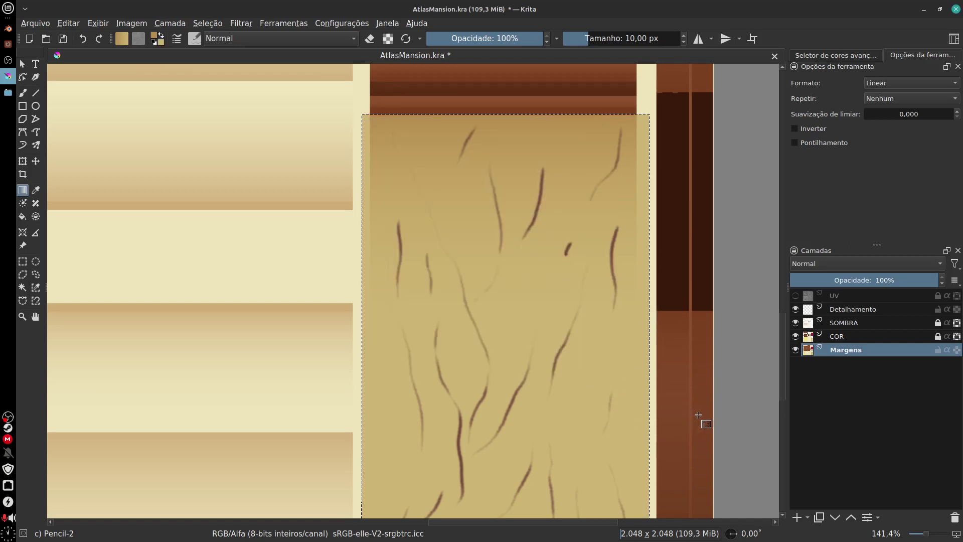
- Try a vertical Bi-Linear gradient over the selected column margins using the brown and tan colours
drag(701, 417, 648, 366)
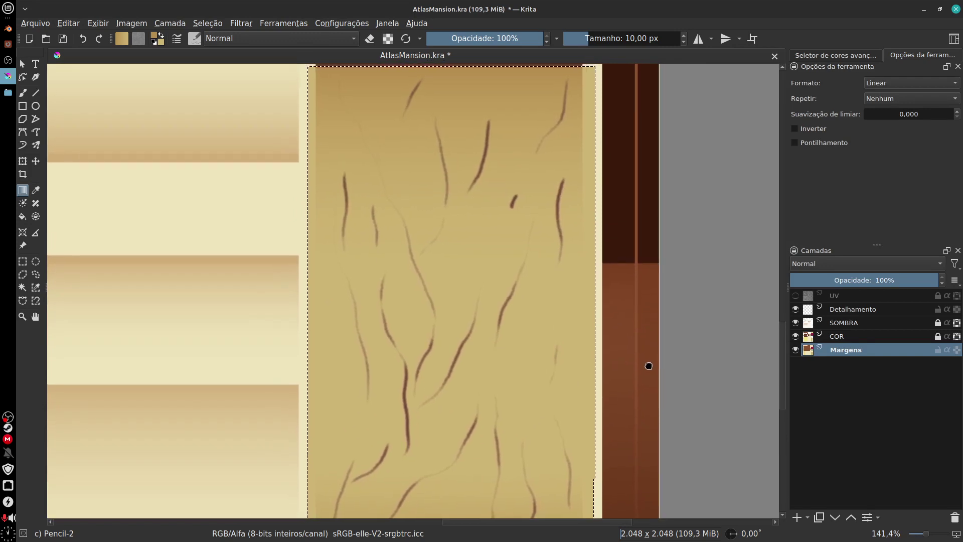
click(911, 84)
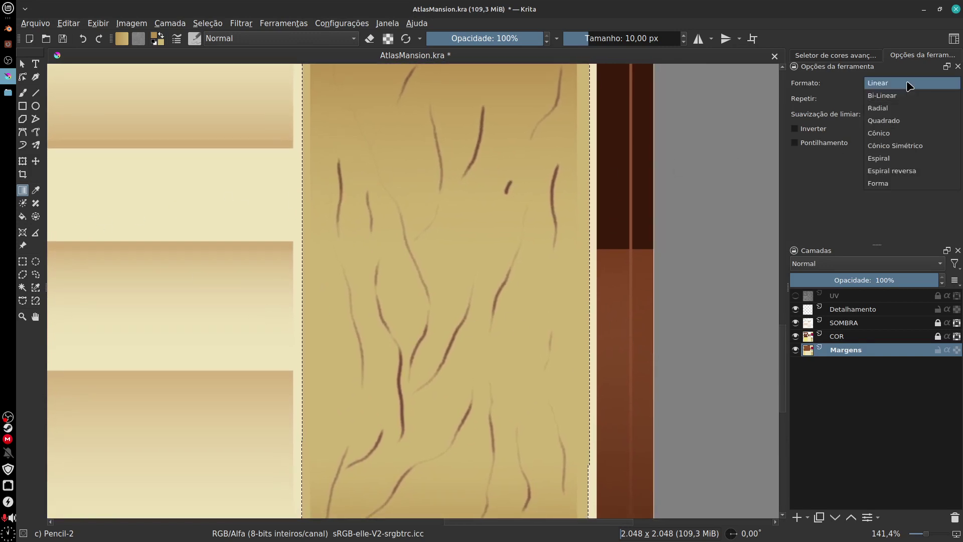
click(910, 95)
drag(575, 266, 564, 328)
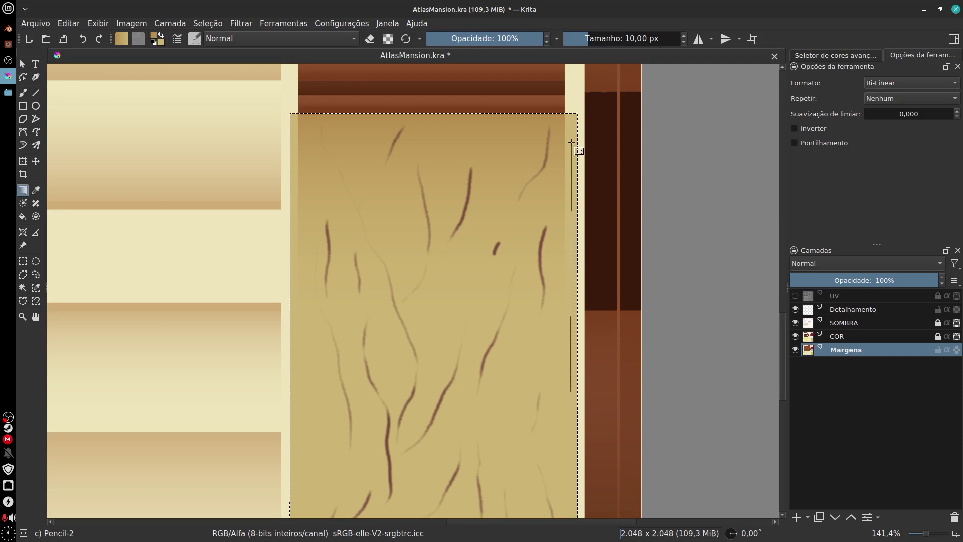
drag(572, 143, 572, 144)
scroll(576, 206, down, 3)
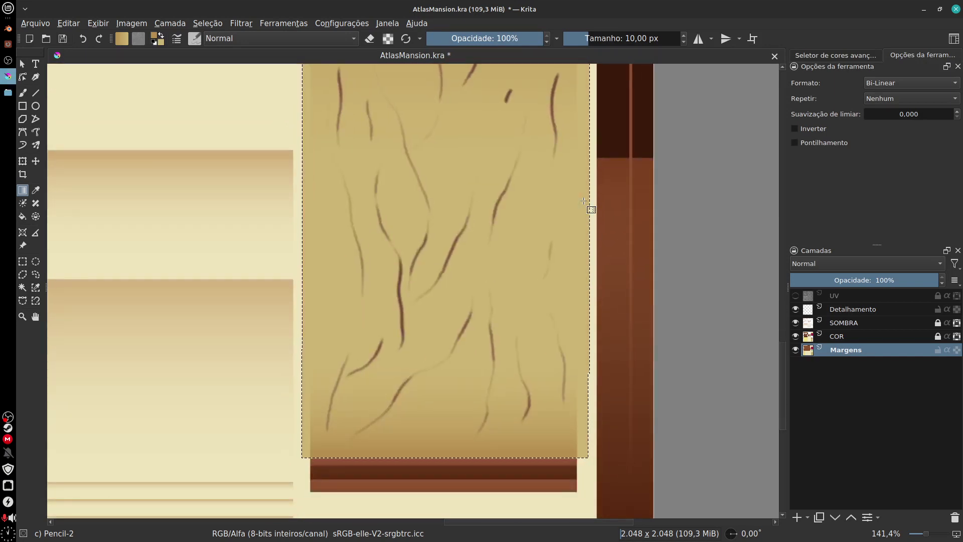
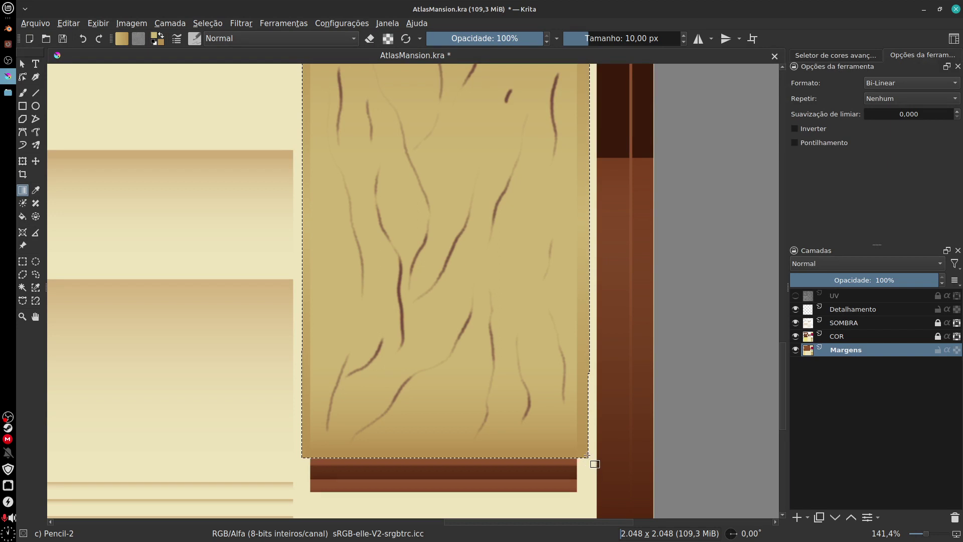
- Return the gradient shape to Linear, choose the foreground-to-transparent preset and make the darker brown the foreground colour
scroll(586, 455, up, 3)
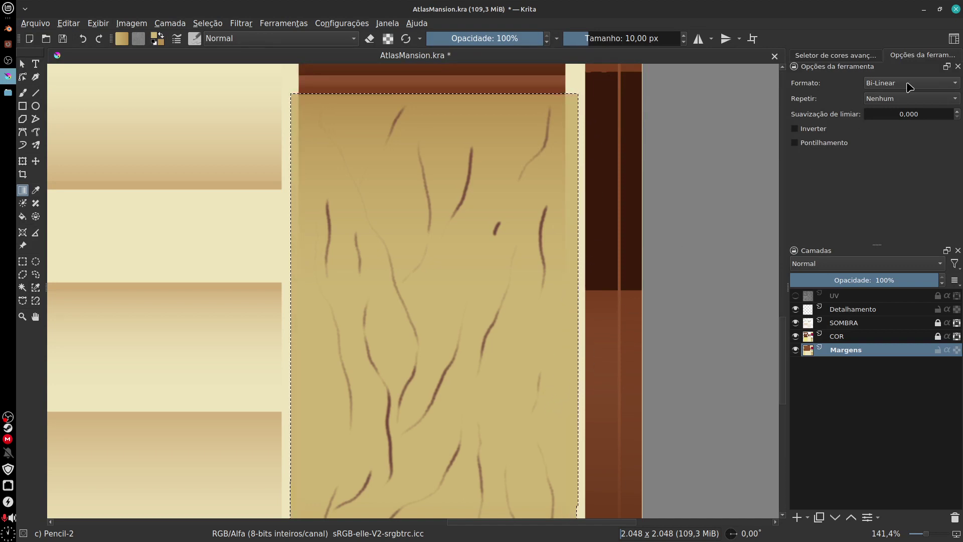
click(909, 84)
click(883, 72)
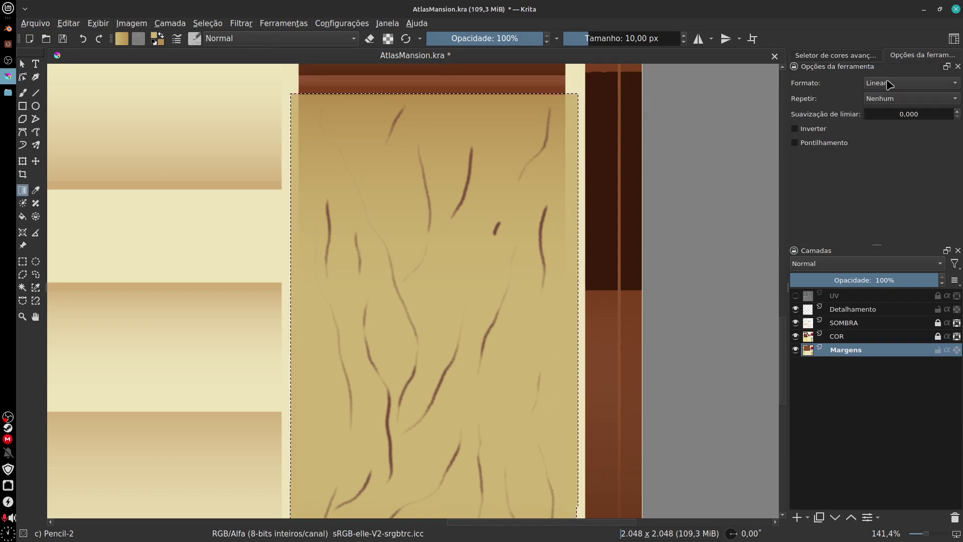
click(134, 40)
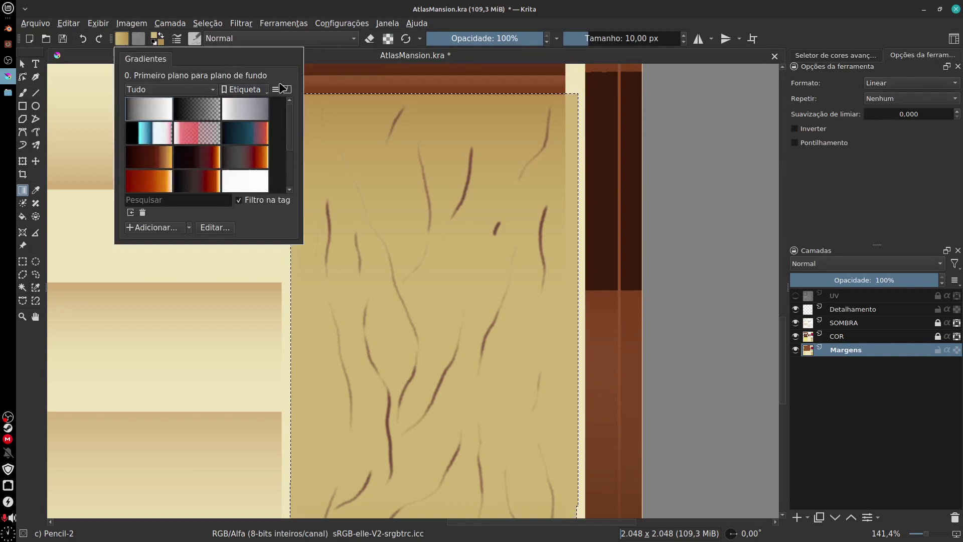
click(203, 114)
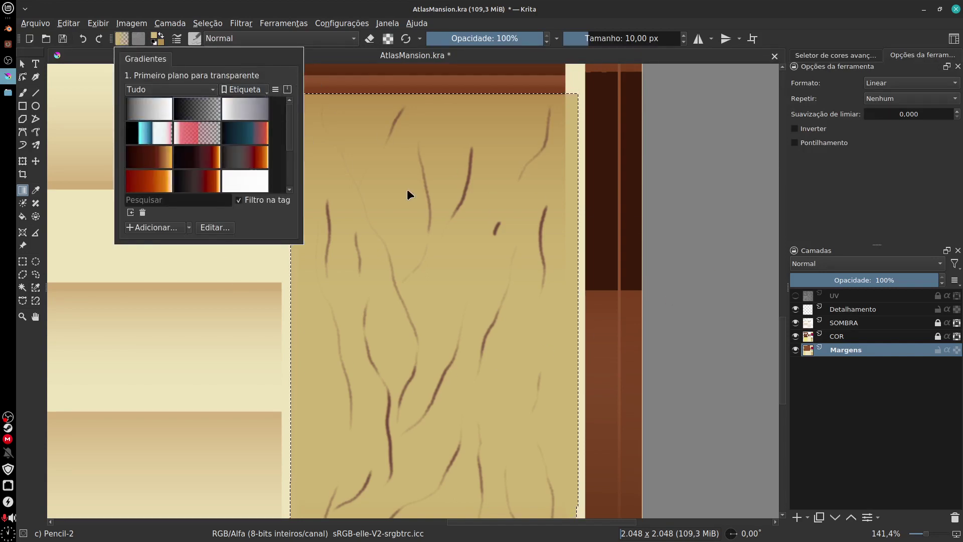
click(439, 202)
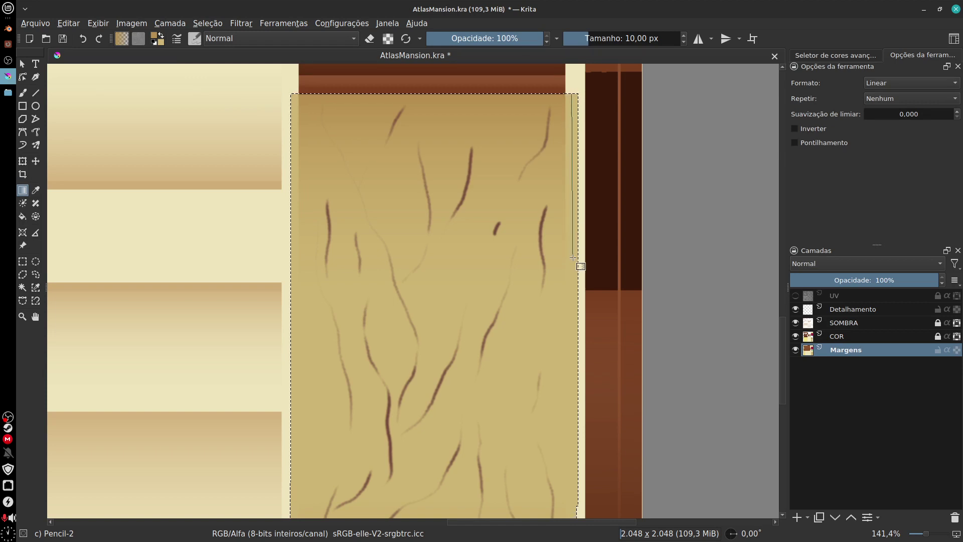
- Shade the upper and lower ends of the column margins with vertical brown-to-transparent gradients matching the shaft
scroll(592, 258, down, 5)
scroll(576, 338, up, 1)
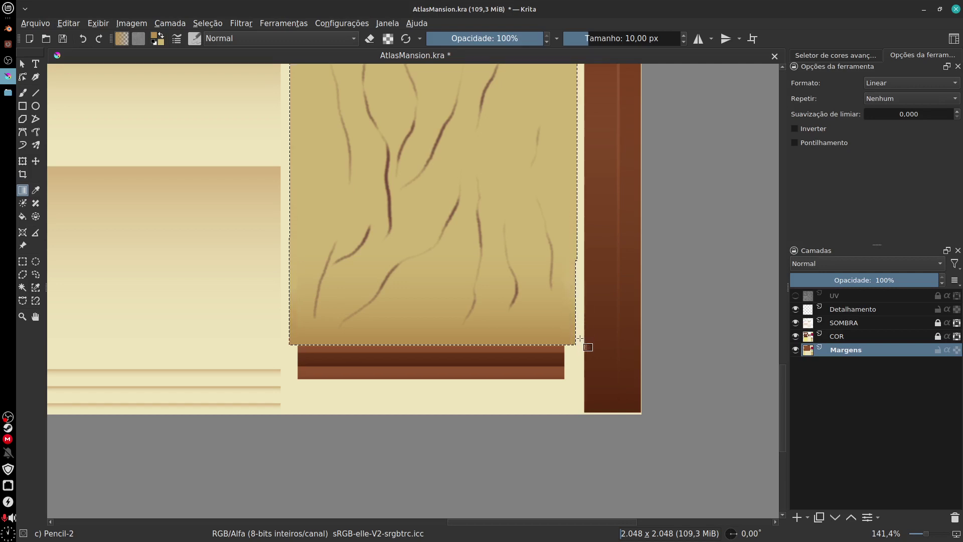
scroll(585, 344, up, 5)
scroll(584, 377, up, 1)
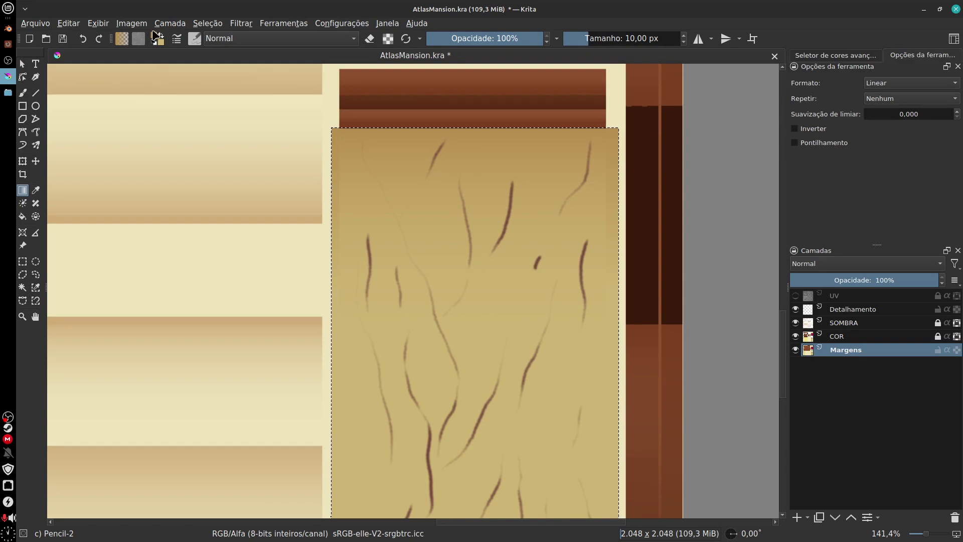
- Clear the selection around the column and make COR the active layer
click(206, 24)
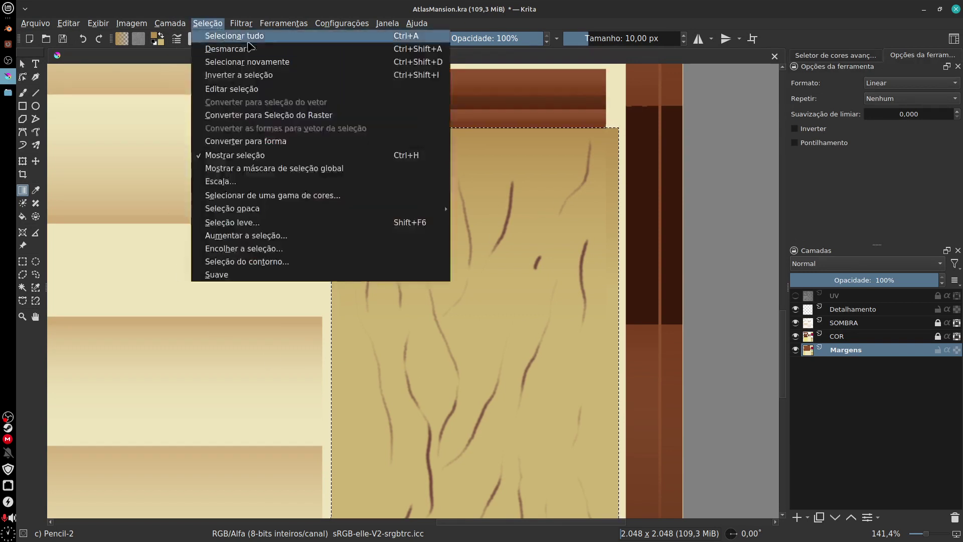
click(264, 49)
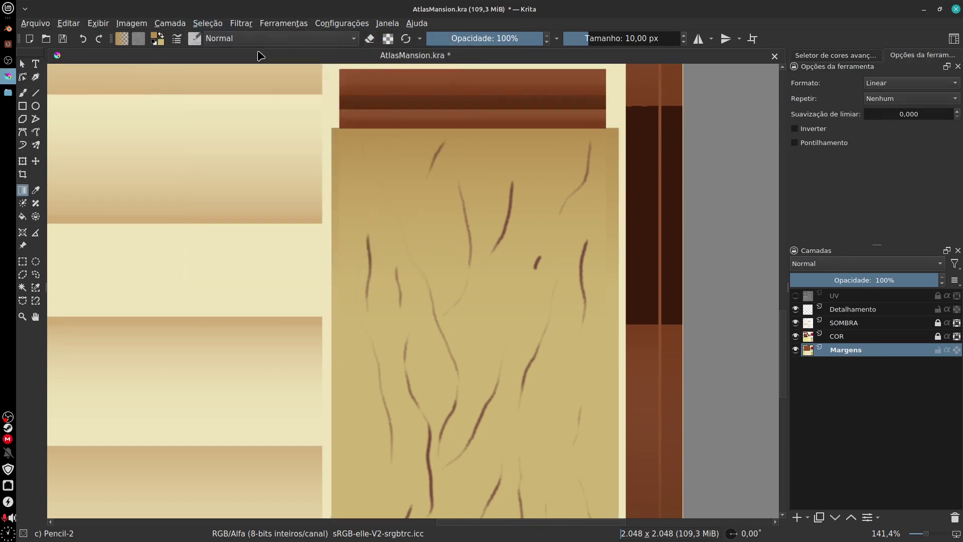
click(836, 341)
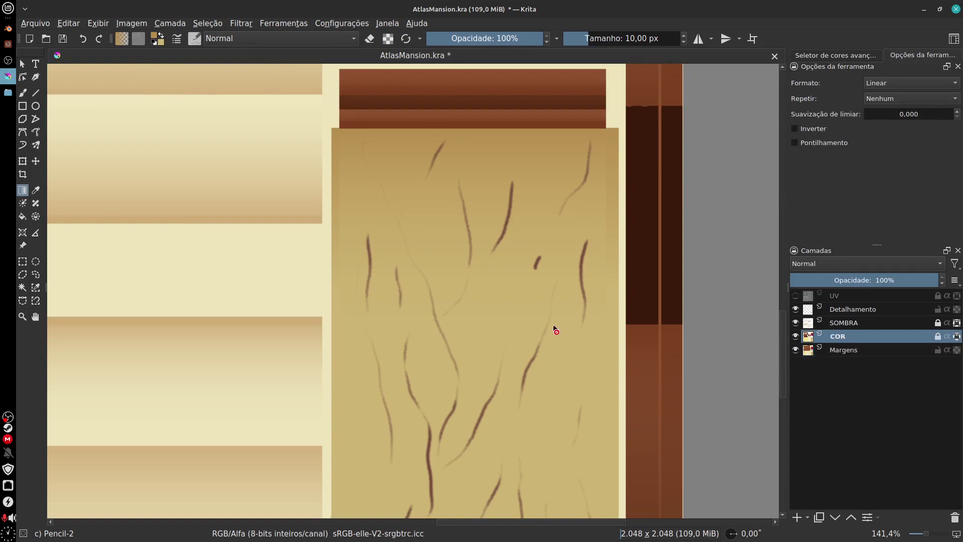
- Select the column shaft's colour area on the COR layer with Contiguous Selection and make Detalhamento the active layer
click(853, 326)
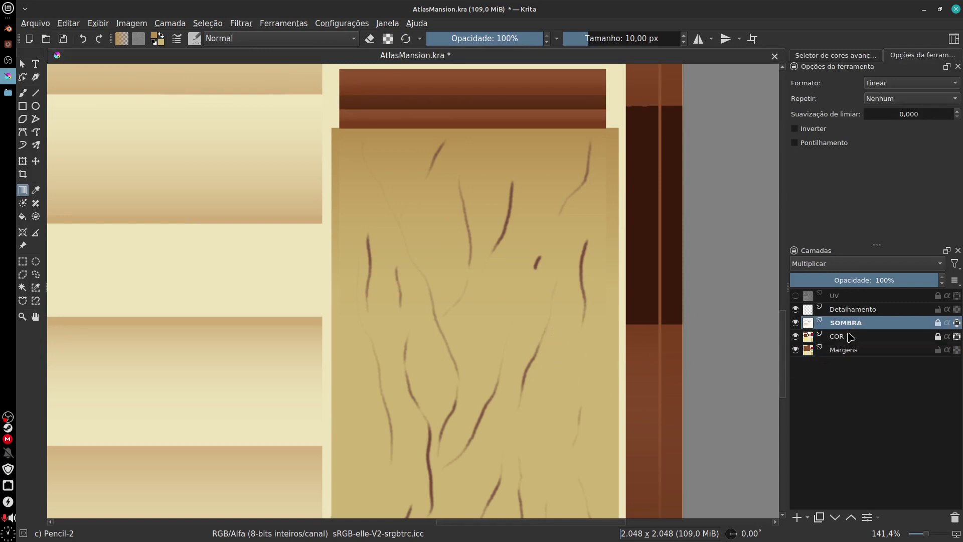
click(852, 337)
click(22, 287)
click(560, 348)
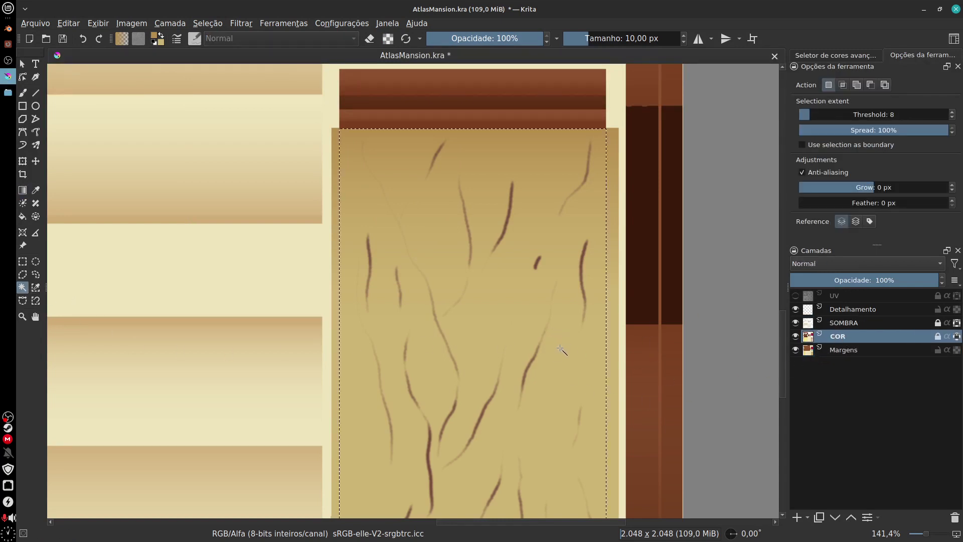
click(851, 313)
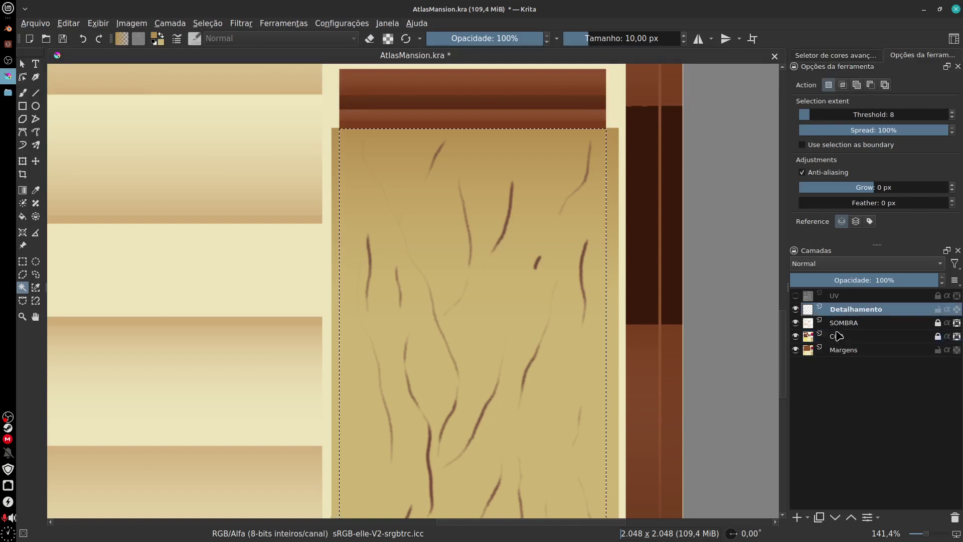
- Switch to the freehand brush with the "y) Texture Random Particles" preset
scroll(755, 346, down, 2)
scroll(571, 310, up, 2)
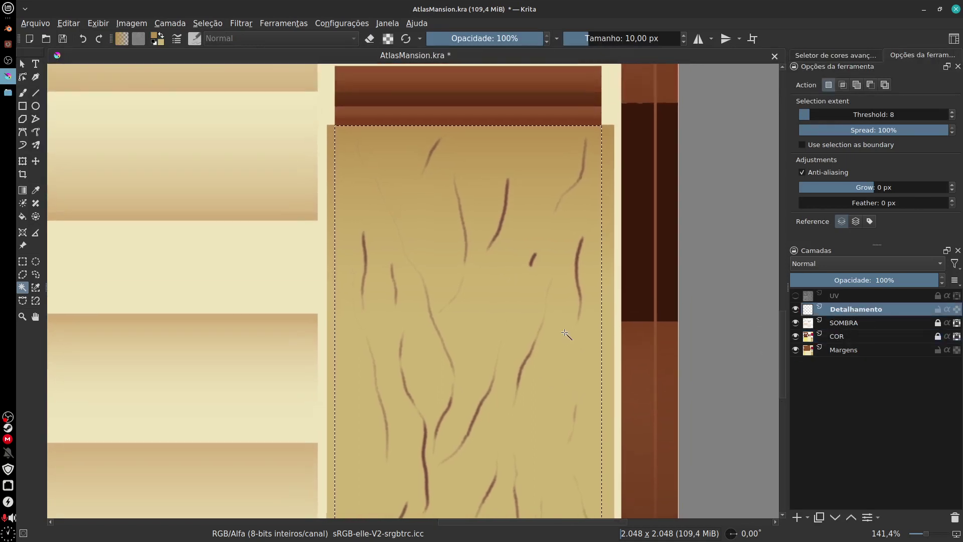
scroll(533, 350, down, 4)
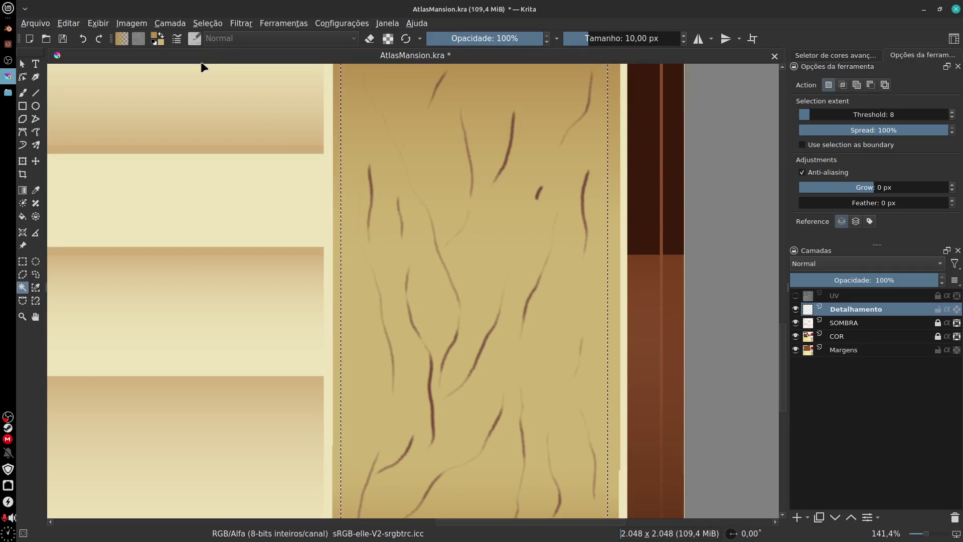
key(b)
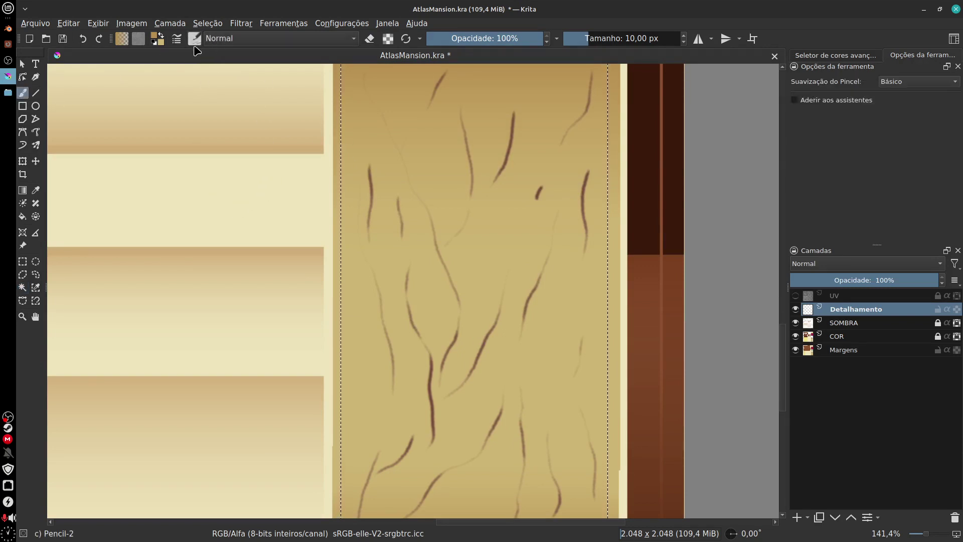
click(194, 38)
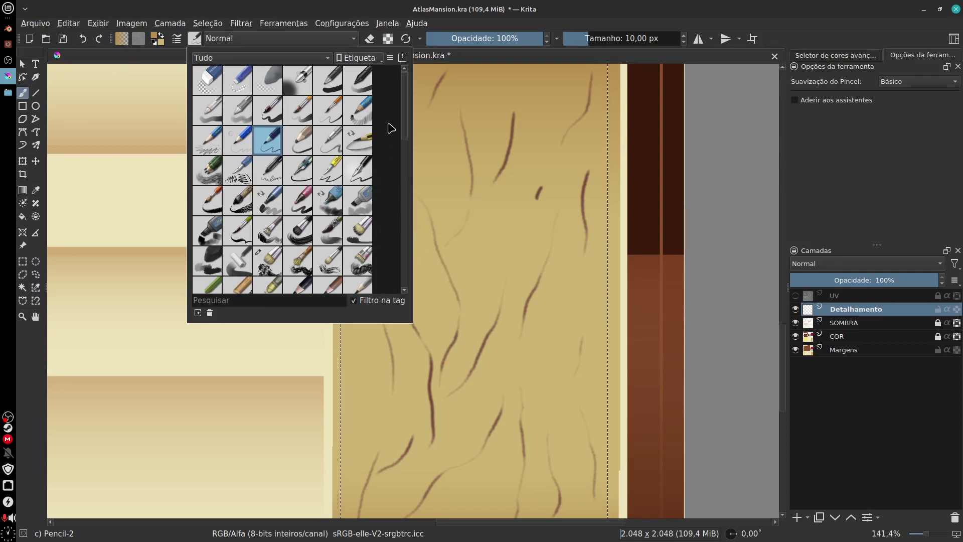
drag(407, 107, 407, 249)
click(299, 215)
click(532, 252)
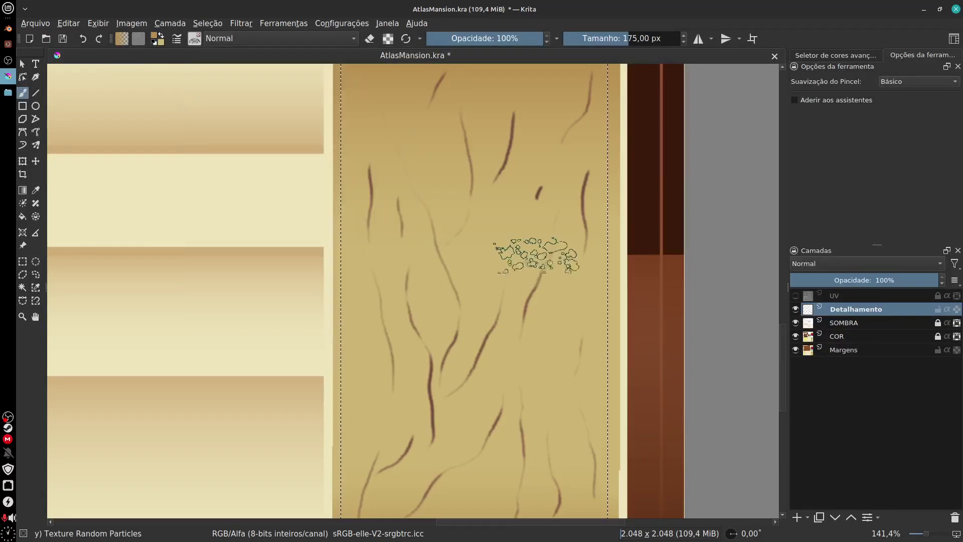
- Stamp scattered brown particle texture at 175 px in patches over the full height of the selected column shaft
drag(519, 205, 516, 200)
click(497, 331)
click(432, 253)
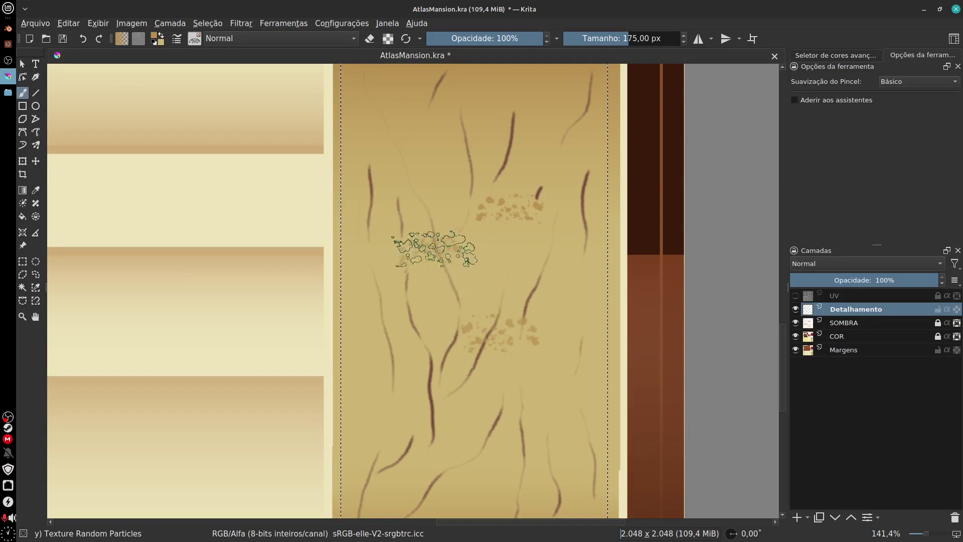
click(452, 153)
scroll(528, 288, down, 1)
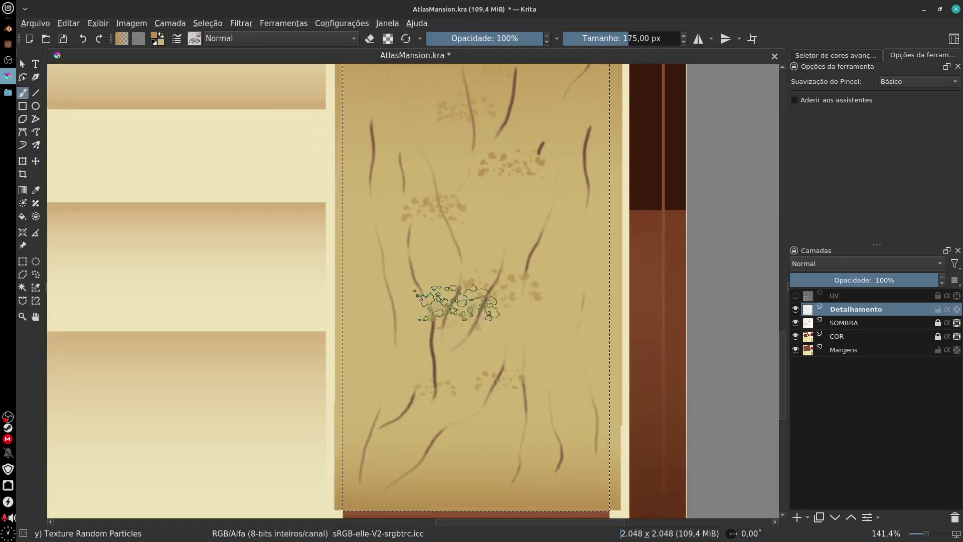
click(401, 275)
click(424, 228)
click(502, 206)
scroll(502, 206, up, 1)
click(542, 296)
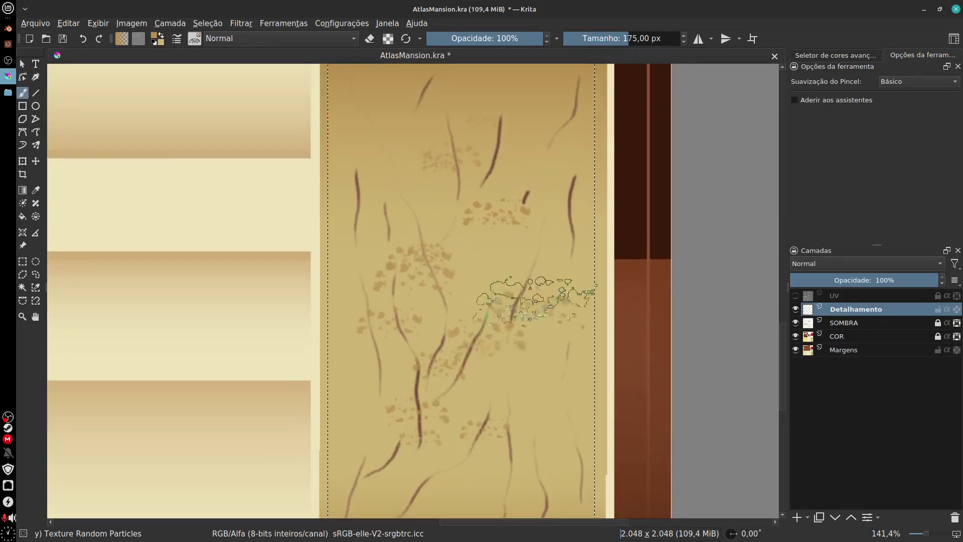
click(544, 246)
scroll(537, 223, up, 1)
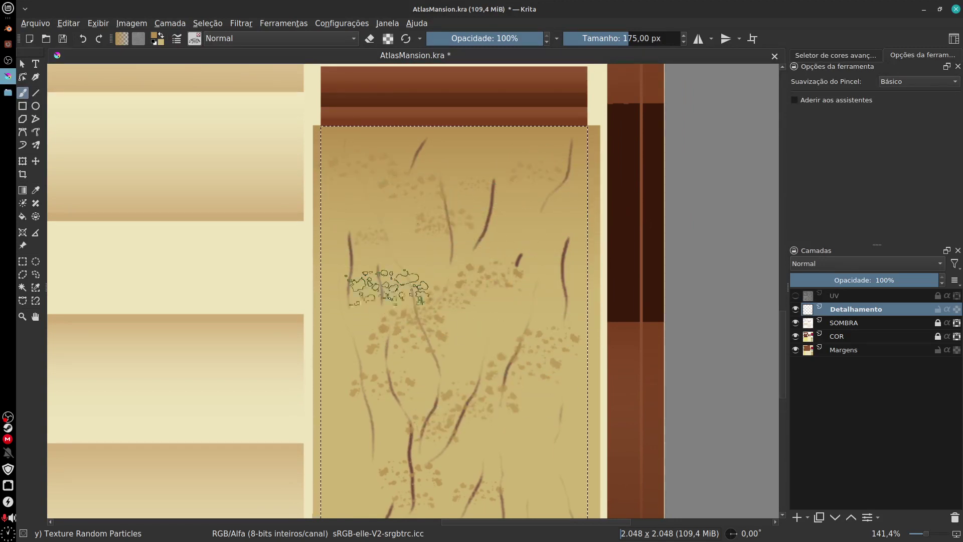
scroll(419, 274, down, 2)
scroll(381, 404, down, 1)
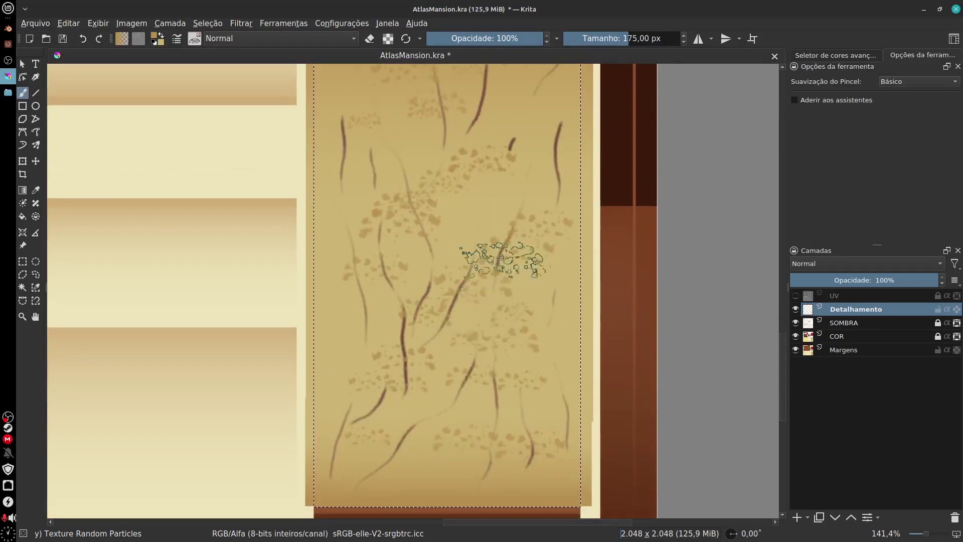
scroll(430, 376, up, 2)
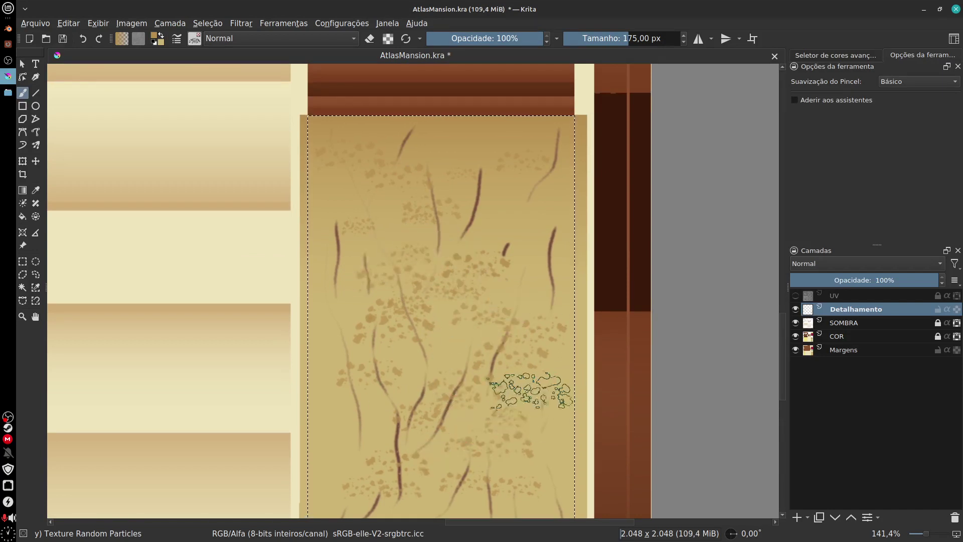
- Try dense continuous particle strokes down the middle of the column shaft and undo them
mouse_move(448, 394)
mouse_down()
mouse_move(489, 213)
mouse_move(451, 354)
mouse_up()
scroll(441, 326, down, 1)
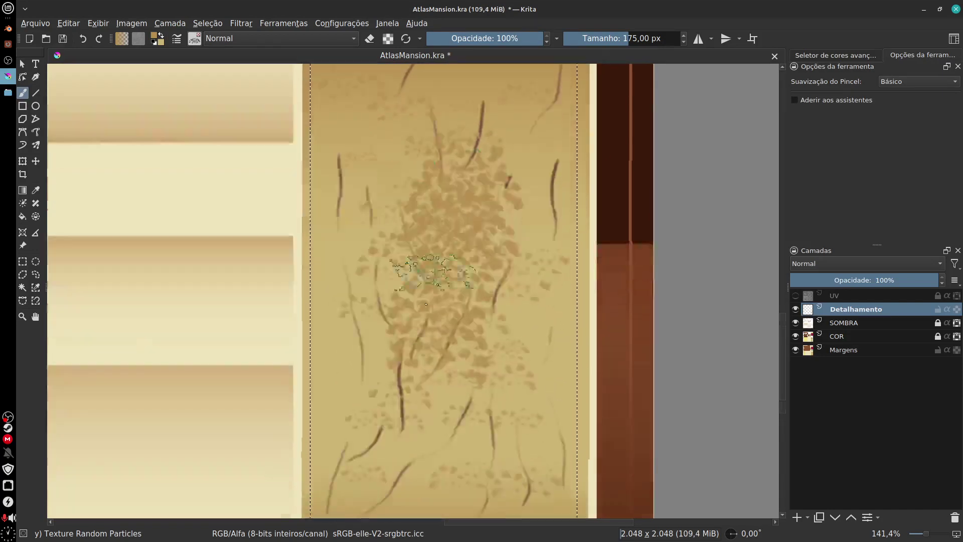
drag(419, 279, 494, 318)
key(ctrl+z)
key(ctrl+z)
key(ctrl+z)
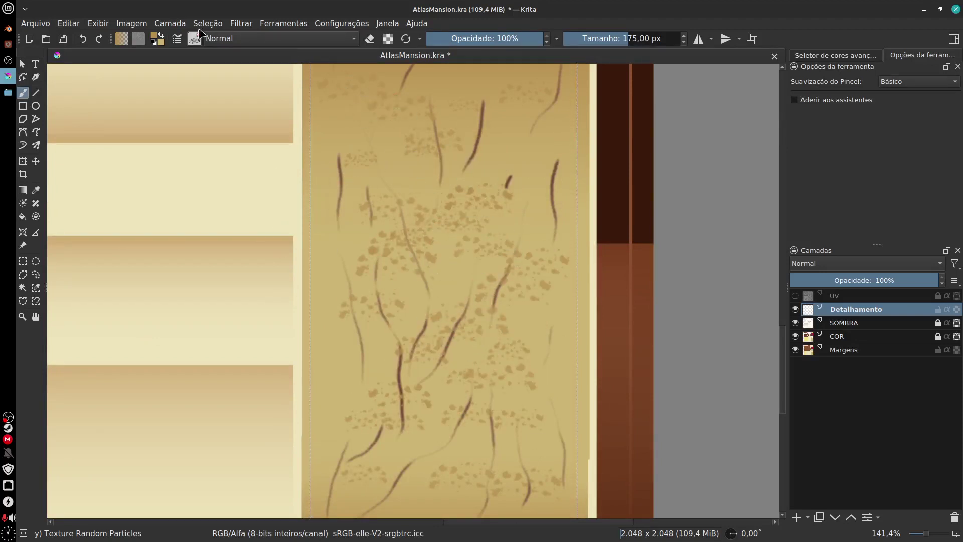
- Open the Levels filter for the Detalhamento layer and move its dialog clear of the parchment panel
click(245, 24)
mouse_move(467, 65)
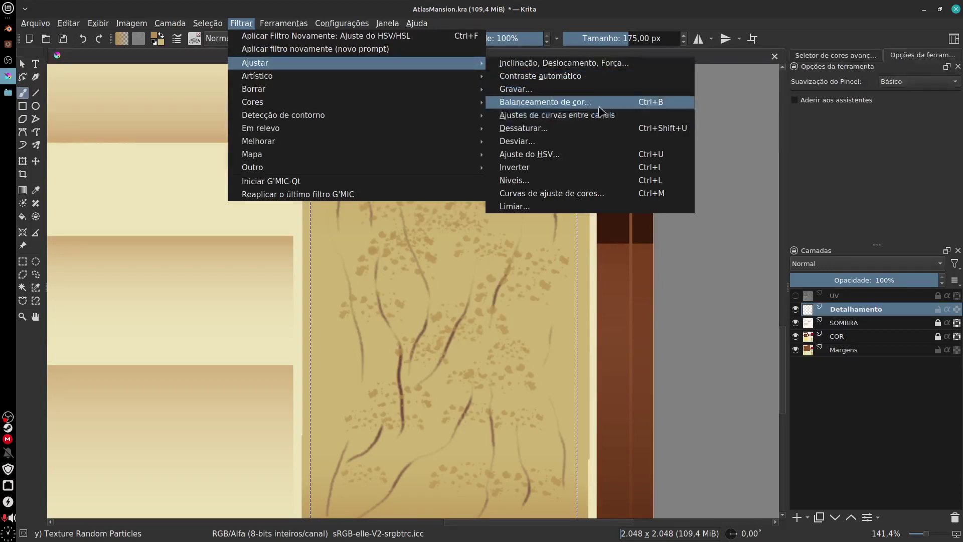
click(563, 185)
drag(611, 212, 700, 160)
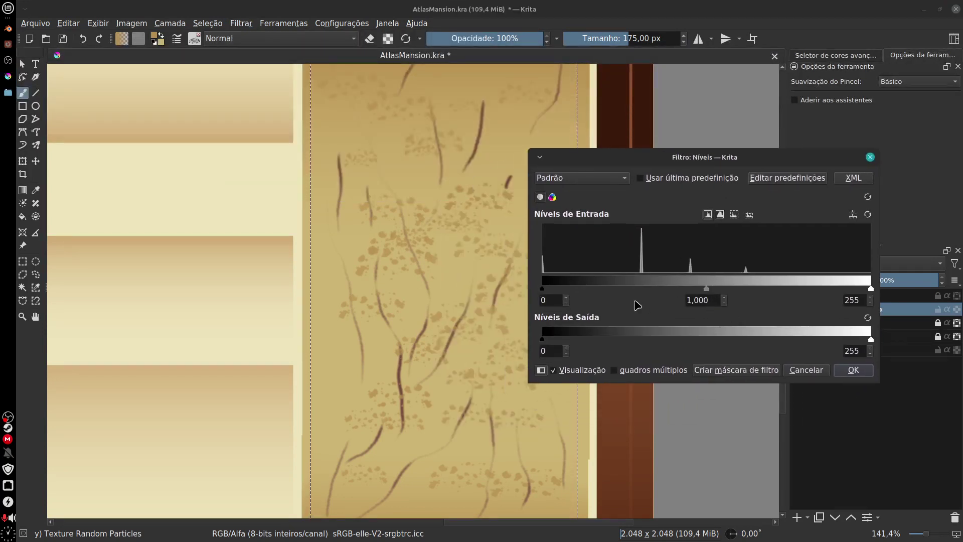
- Try Levels with input white at 195, gamma at 0.411 and output black at 103, and restore the default preset
mouse_move(707, 292)
mouse_down()
mouse_move(622, 297)
mouse_move(750, 291)
mouse_move(673, 297)
mouse_move(720, 295)
mouse_up()
drag(870, 292, 793, 295)
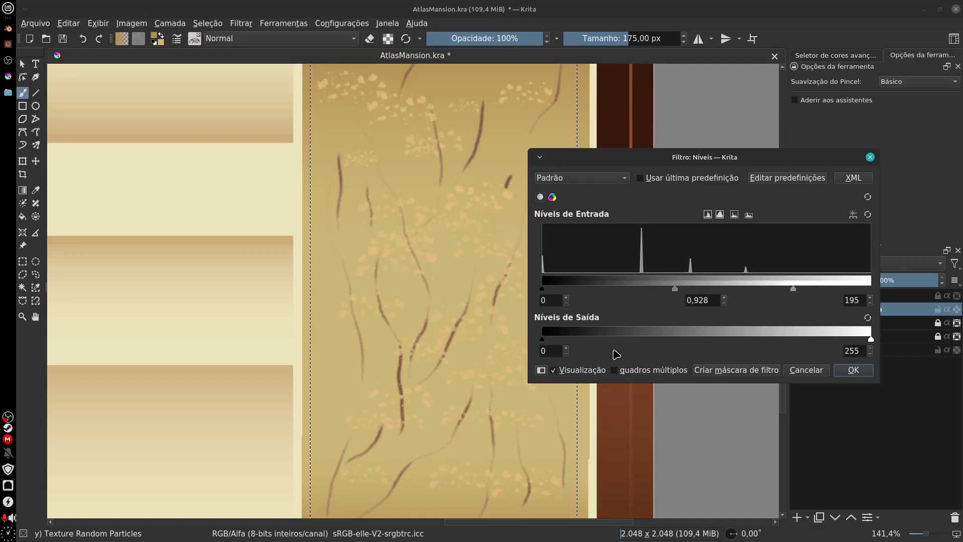
drag(546, 290, 527, 293)
drag(543, 340, 671, 344)
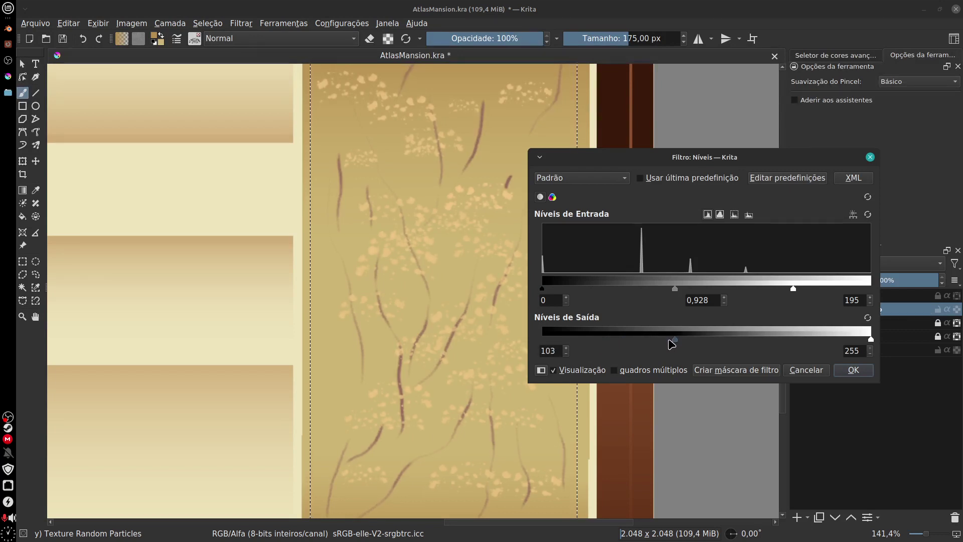
drag(676, 289, 741, 295)
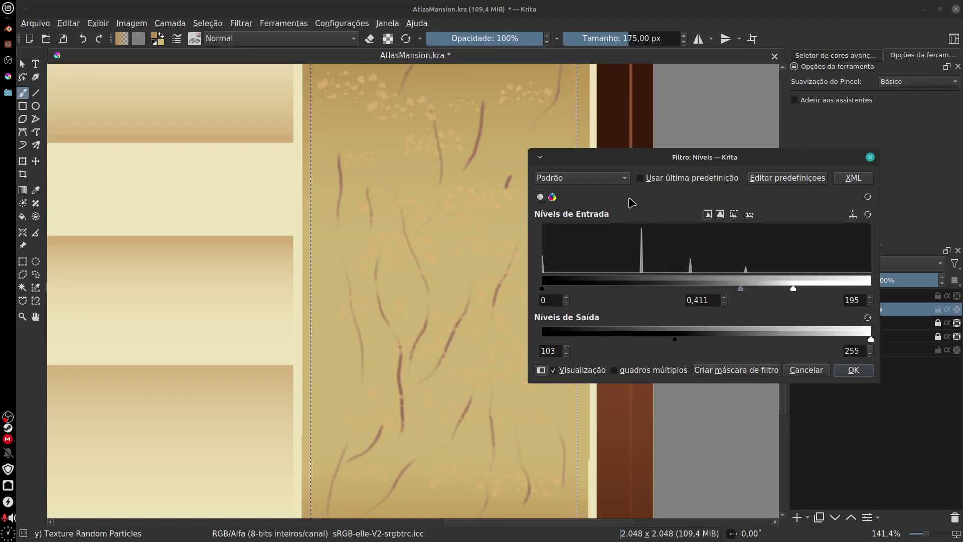
click(606, 179)
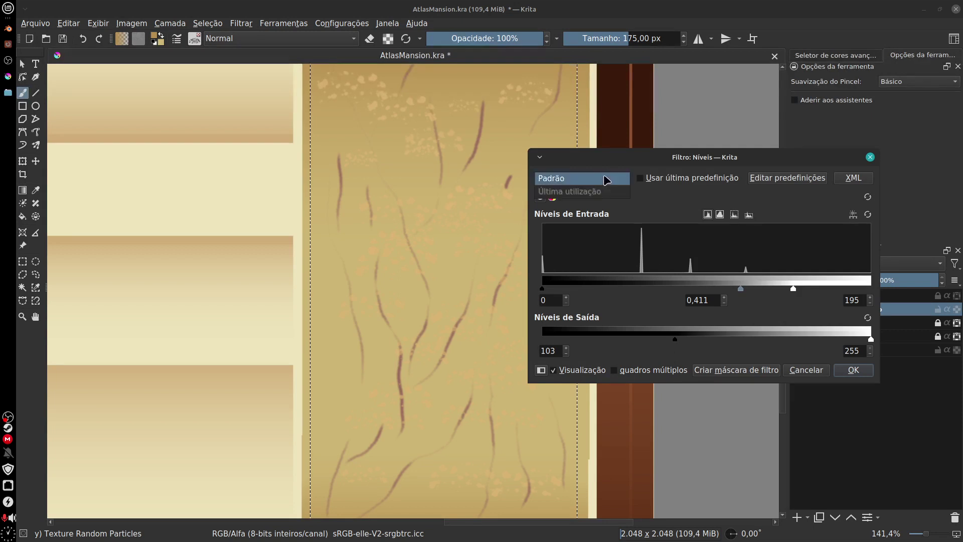
click(607, 184)
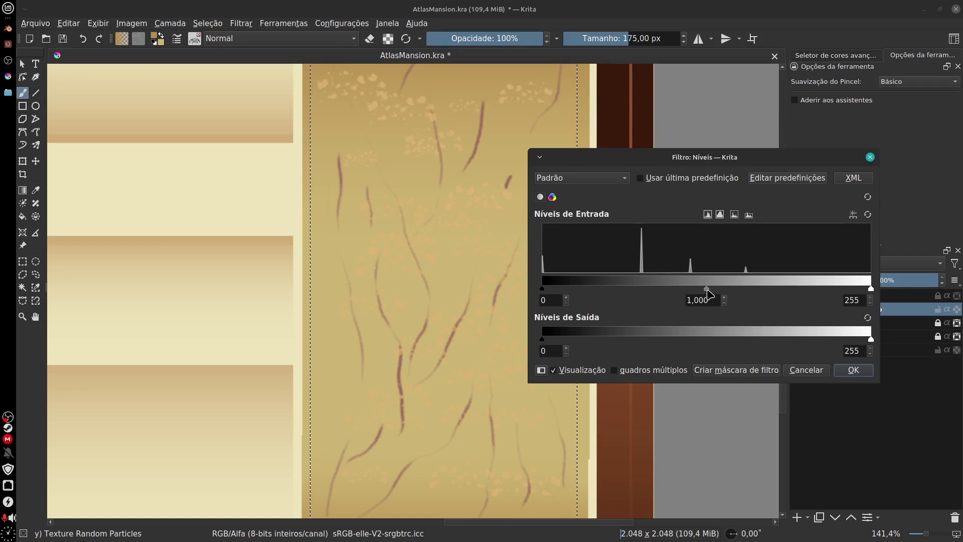
- Set the Levels input gamma to 0.950 and apply the filter to the Detalhamento layer
drag(707, 290, 704, 290)
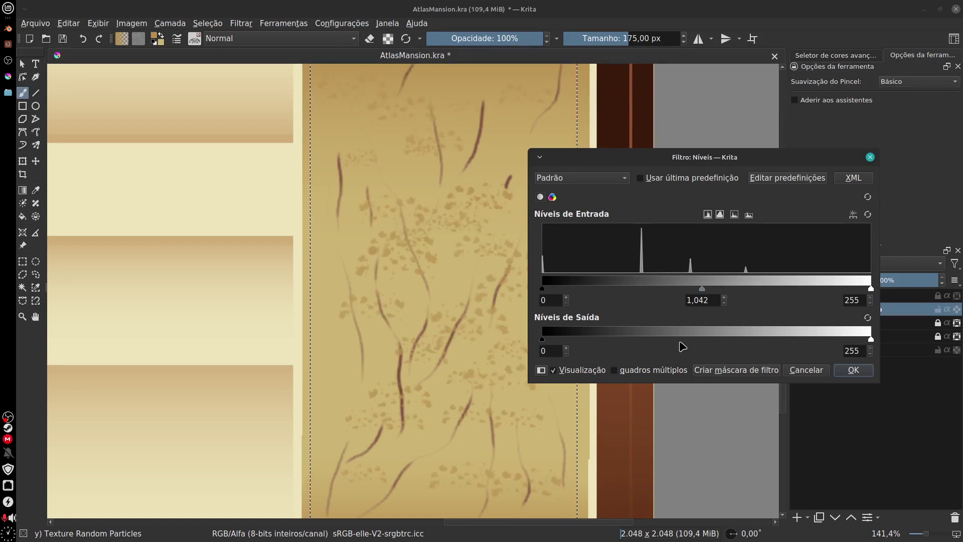
drag(702, 289, 711, 294)
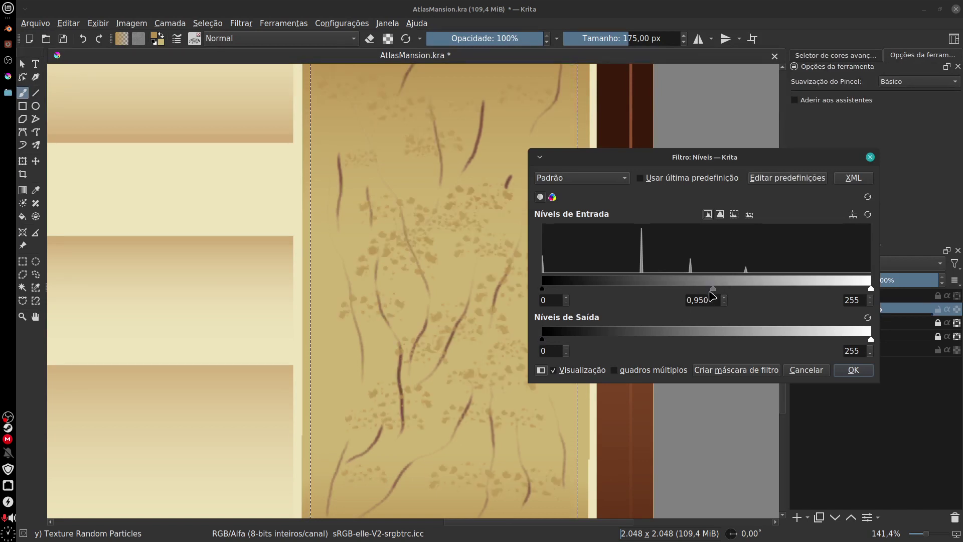
click(853, 369)
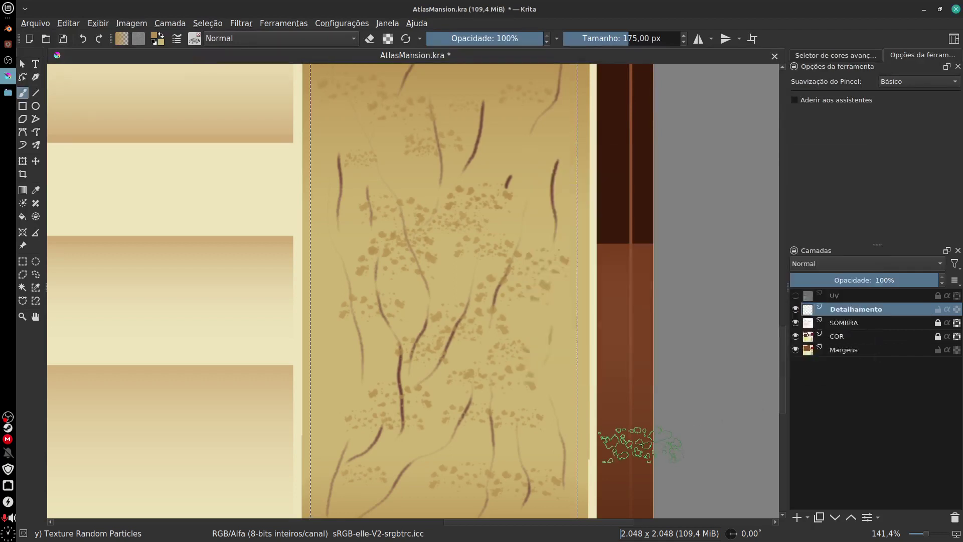
- Break up the cracks and spots across the parchment panel by erasing with the Texture Random Particles brush at 100% opacity
key(e)
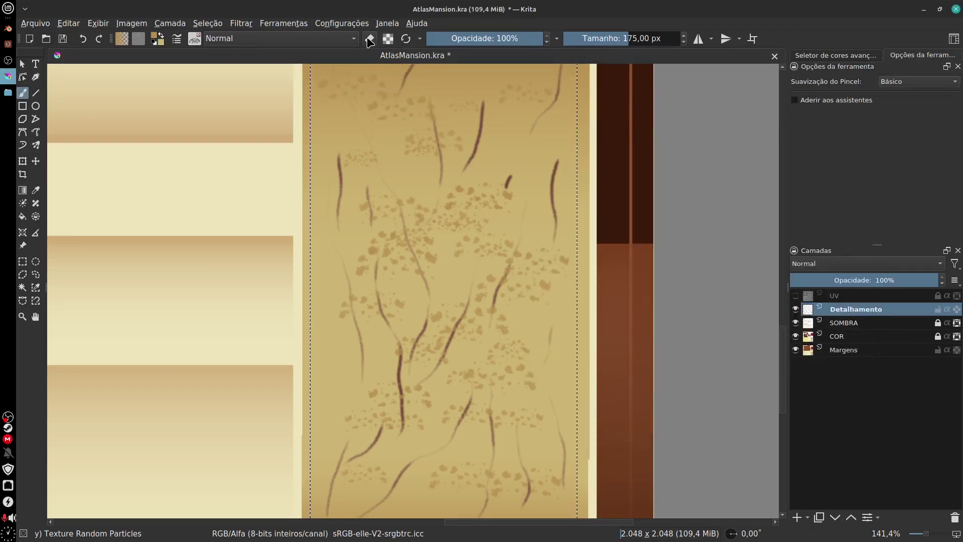
mouse_move(471, 162)
mouse_down()
mouse_move(446, 209)
mouse_move(407, 191)
mouse_move(449, 123)
mouse_move(418, 148)
mouse_move(484, 242)
mouse_move(494, 284)
mouse_move(413, 402)
mouse_up()
drag(490, 367, 516, 307)
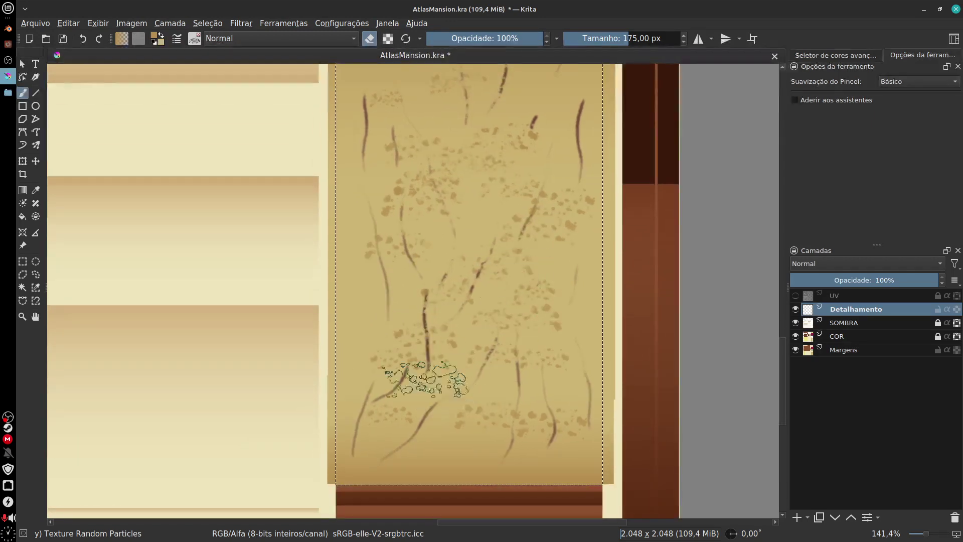
mouse_move(426, 381)
mouse_down()
mouse_move(439, 423)
mouse_move(447, 353)
mouse_move(411, 398)
mouse_up()
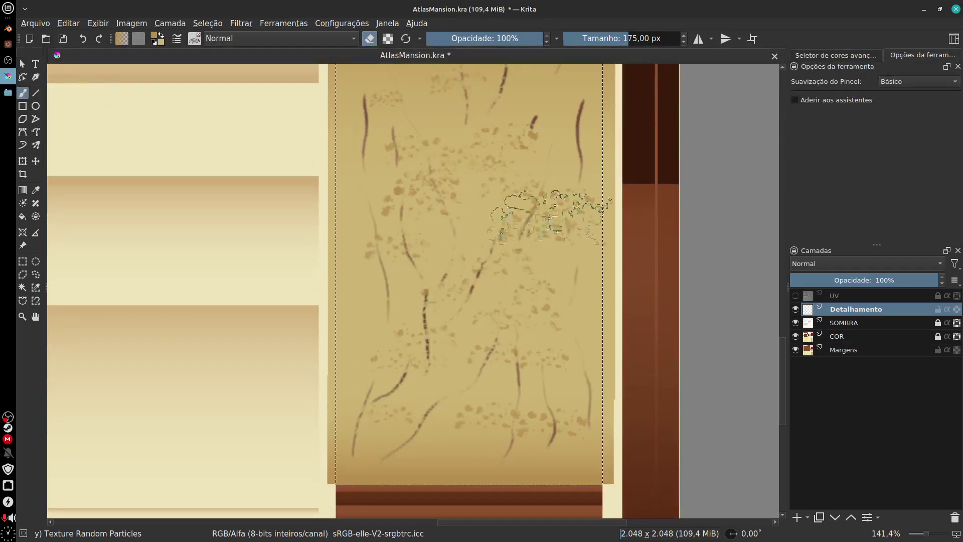
drag(557, 212, 580, 156)
drag(555, 254, 535, 398)
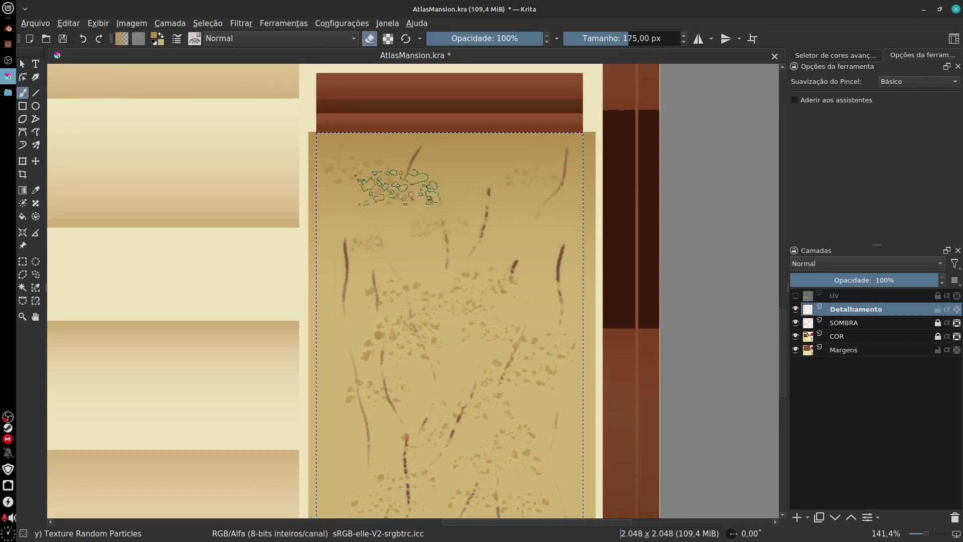
scroll(402, 426, down, 3)
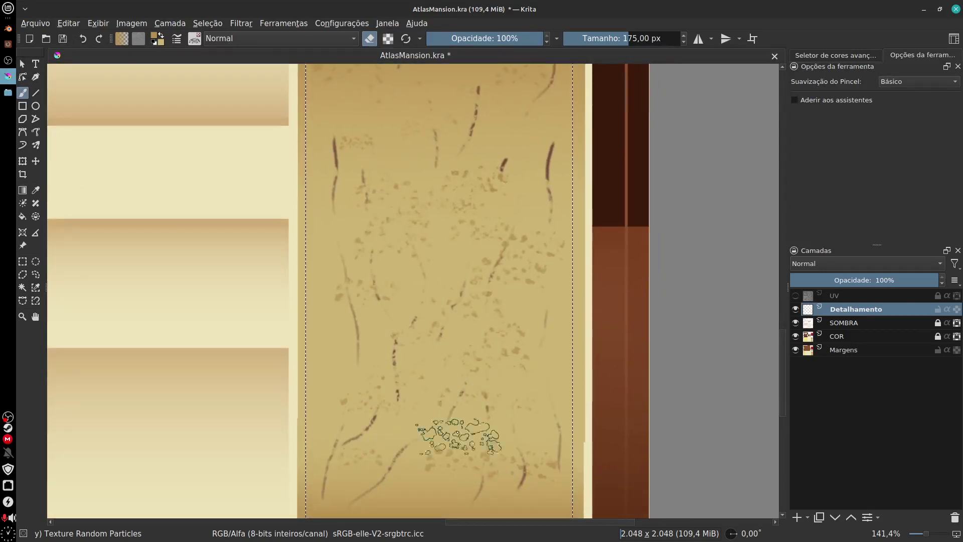
- Lower the eraser opacity to 46% and fade the cracks and spots over the whole parchment panel
click(480, 44)
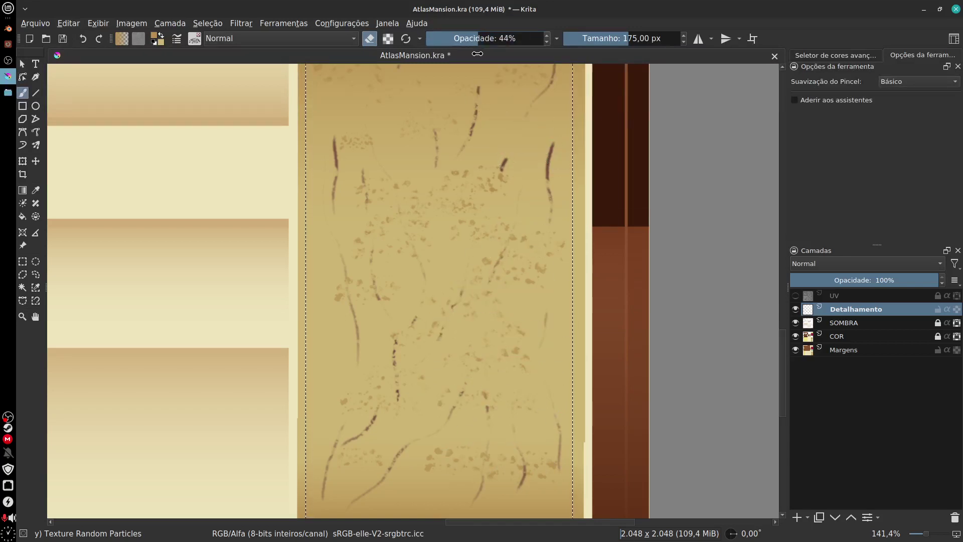
drag(441, 201, 341, 201)
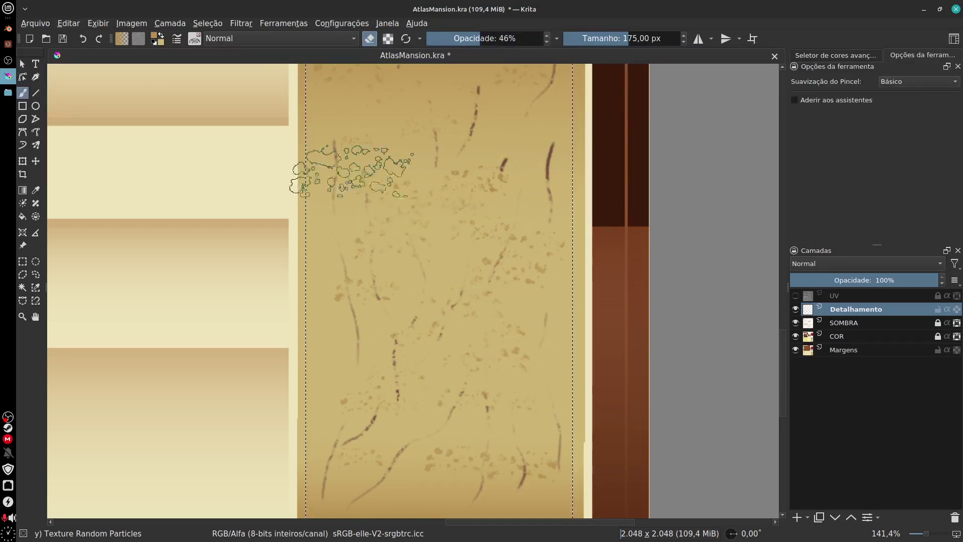
scroll(467, 437, up, 3)
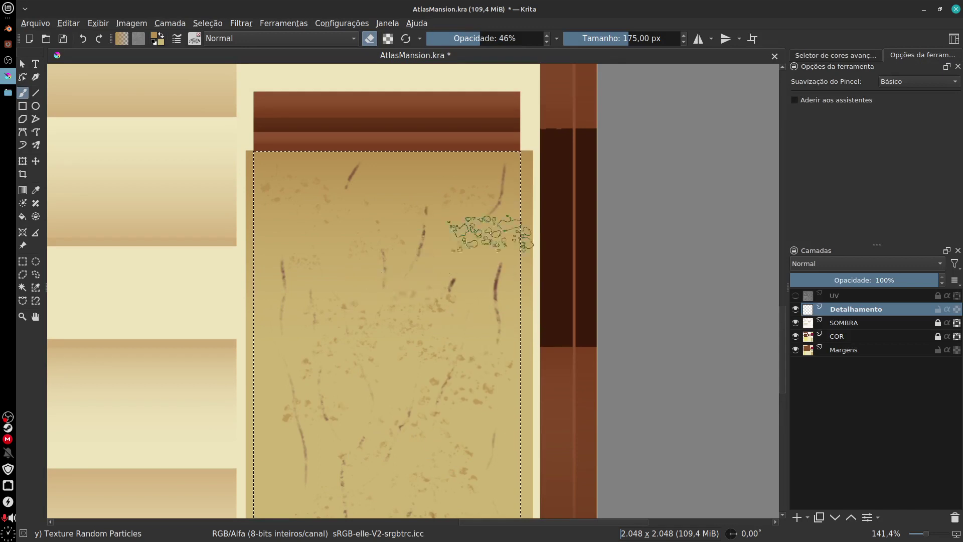
mouse_move(379, 192)
mouse_down()
mouse_move(499, 408)
mouse_move(439, 402)
mouse_move(488, 324)
mouse_move(525, 324)
mouse_up()
drag(470, 311, 447, 282)
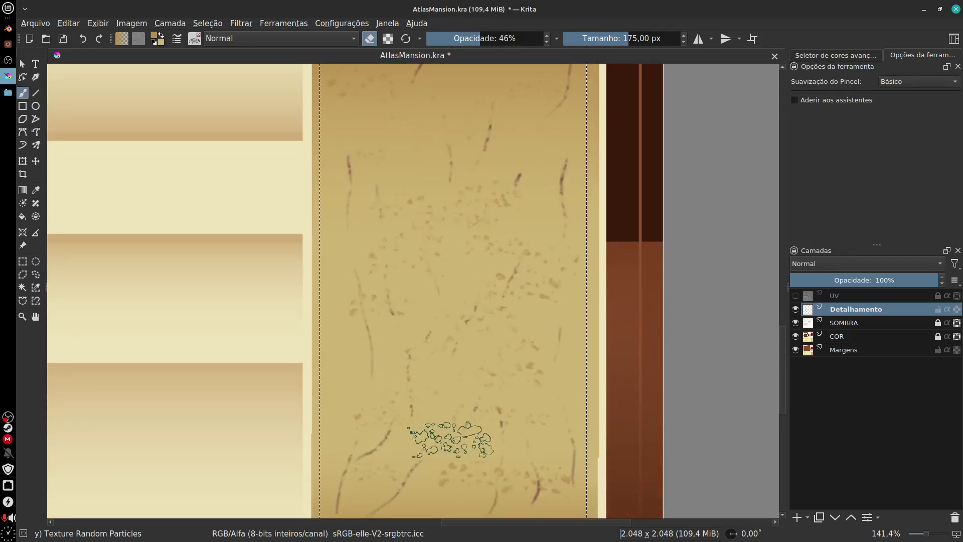
drag(452, 438, 459, 354)
mouse_move(491, 407)
mouse_down()
mouse_move(483, 453)
mouse_move(477, 426)
mouse_move(532, 442)
mouse_up()
drag(475, 250, 465, 333)
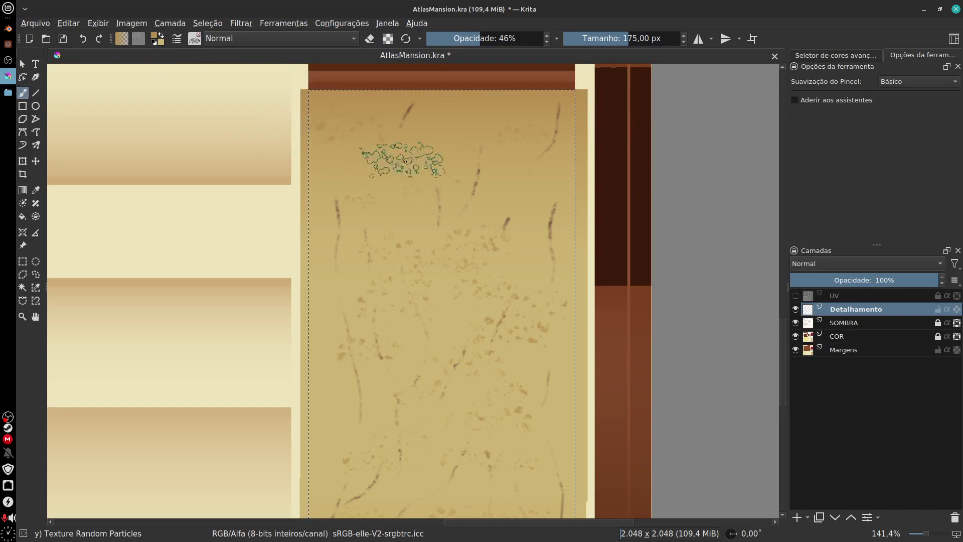
- Try the Stamp Leaves brush on the upper part of the parchment panel and undo the stamps
click(198, 40)
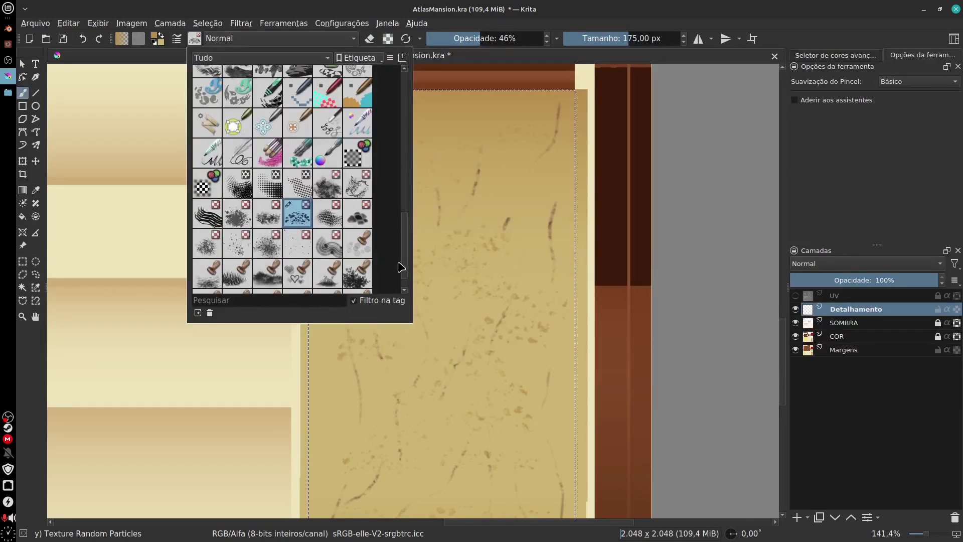
drag(402, 267, 406, 275)
click(366, 257)
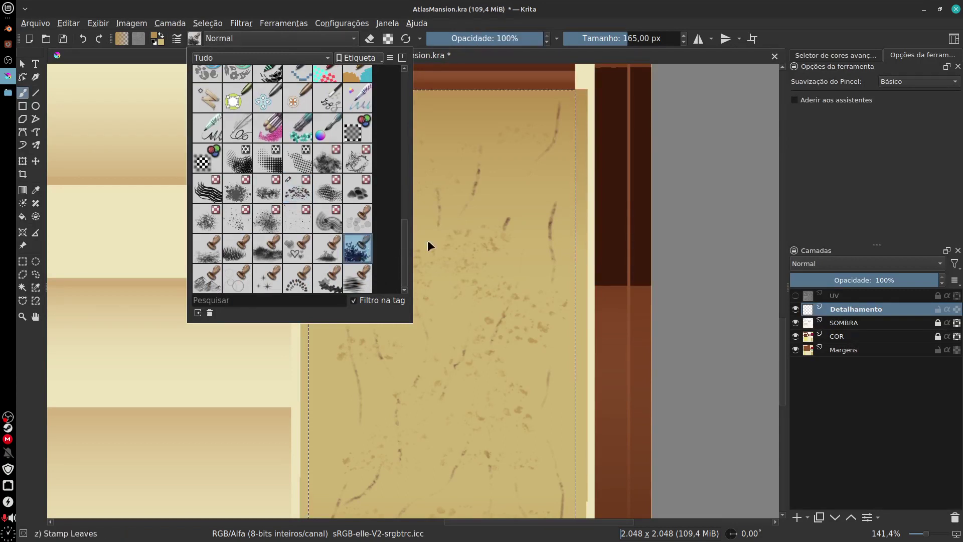
click(459, 213)
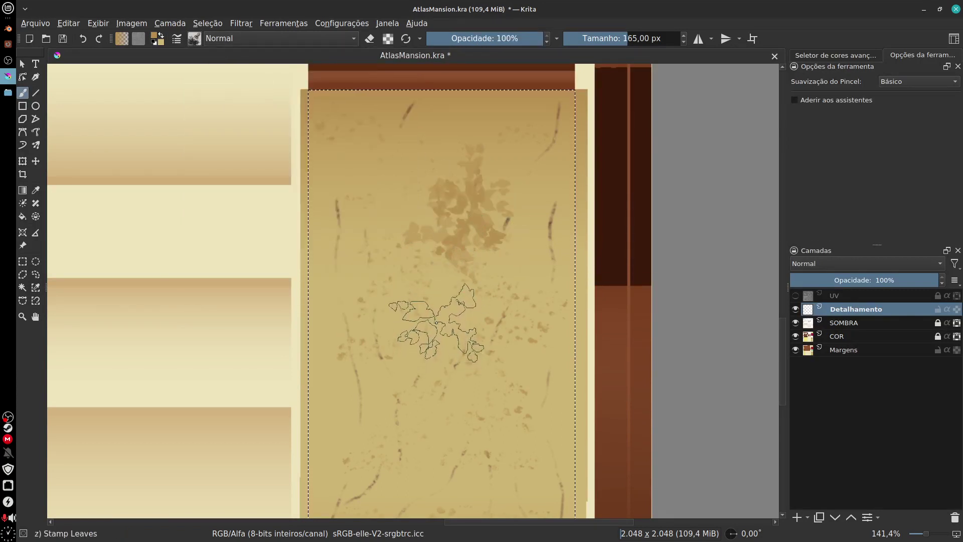
key(ctrl+z)
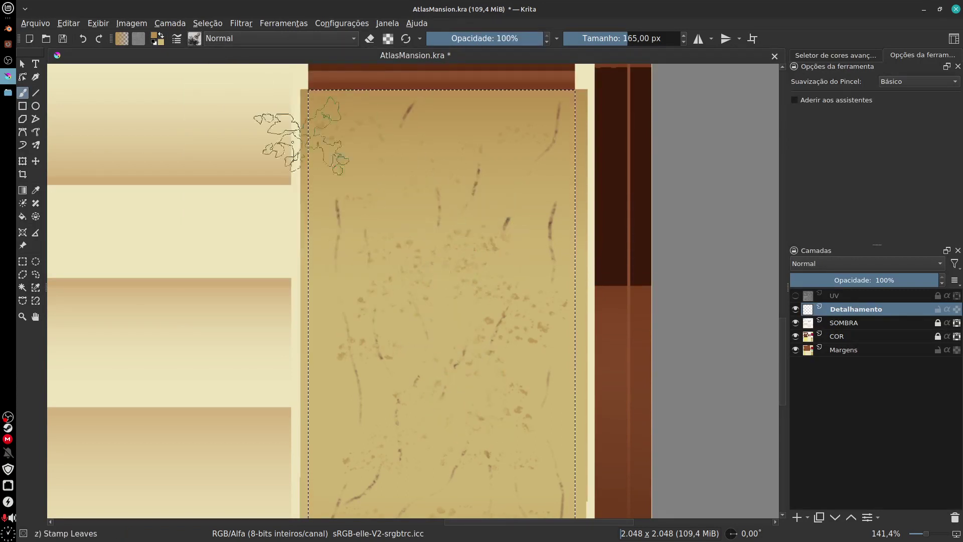
- Scatter brown speckles over the parchment panel with the Texture Splat brush at 135 px
click(195, 39)
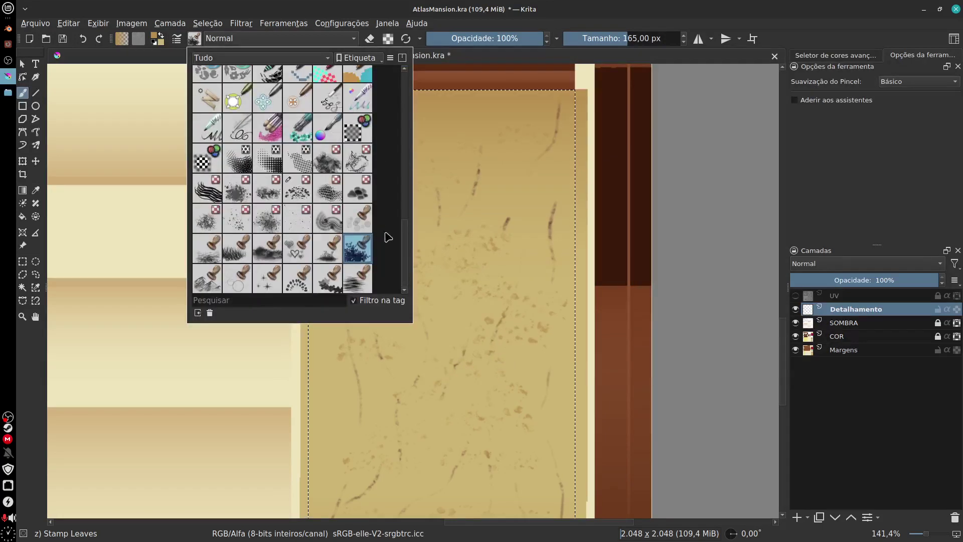
click(245, 225)
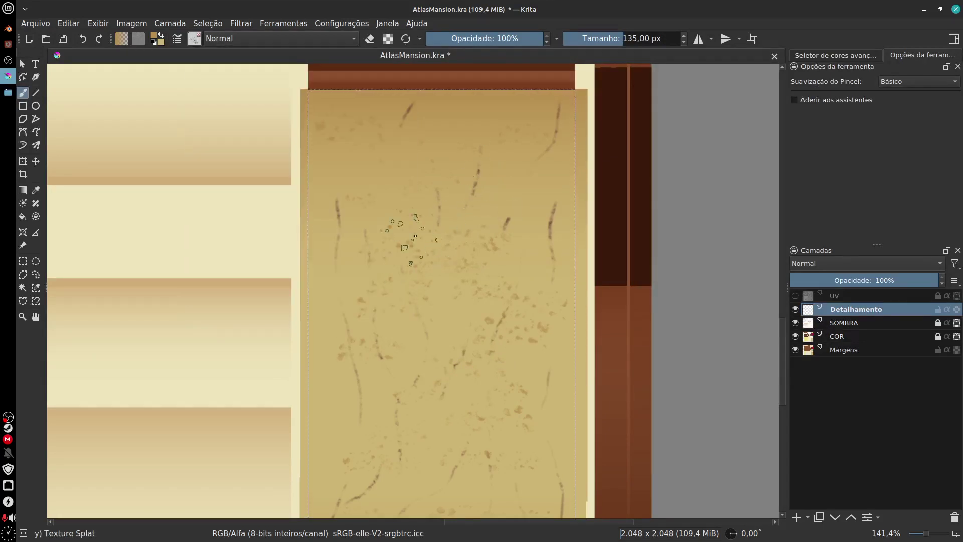
scroll(466, 230, down, 1)
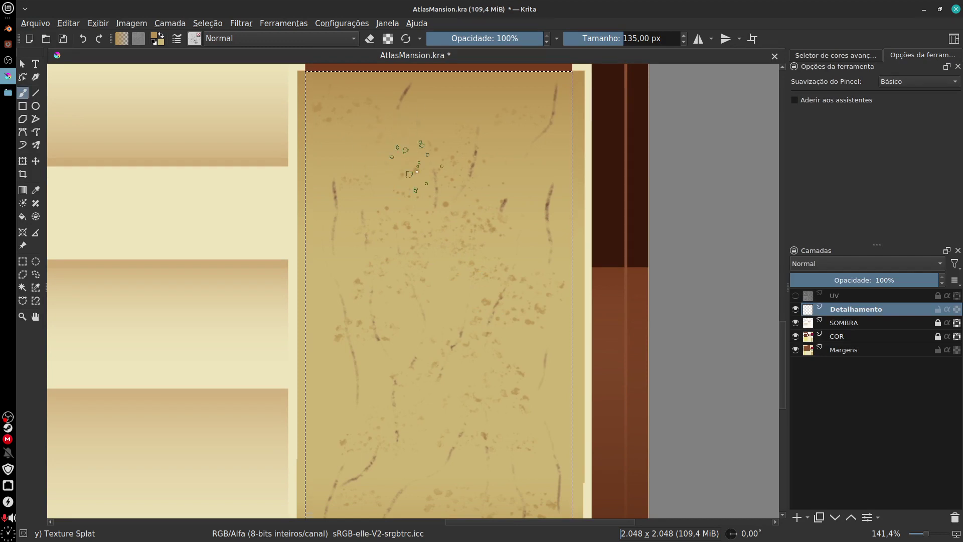
scroll(427, 321, down, 4)
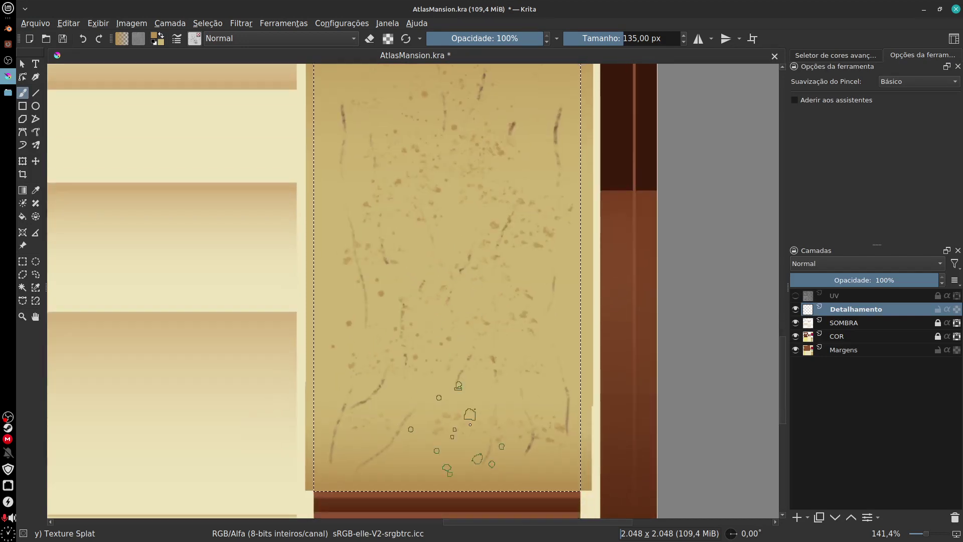
scroll(517, 248, up, 7)
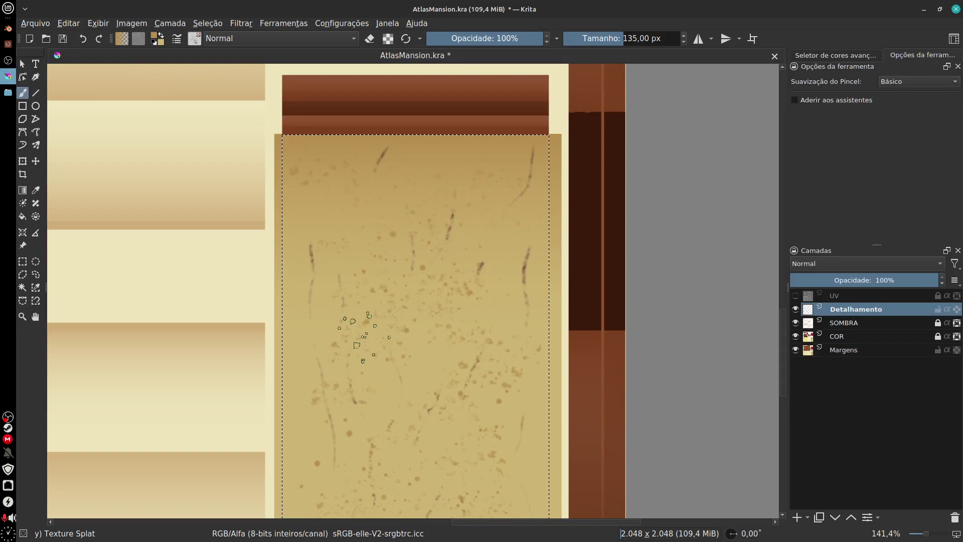
- Swap to the lighter colour and scatter pale Texture Splat speckles over the parchment panel's upper and lower areas
key(x)
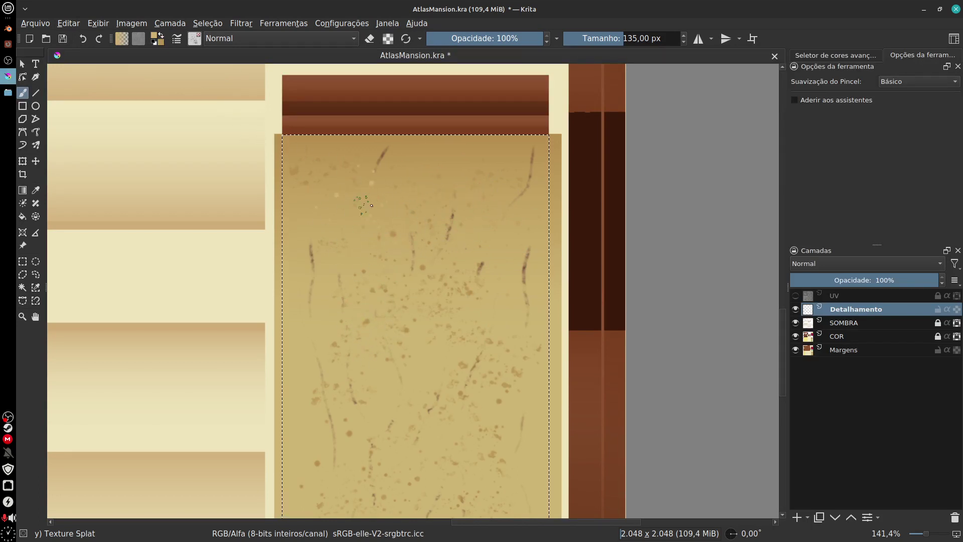
scroll(365, 412, down, 4)
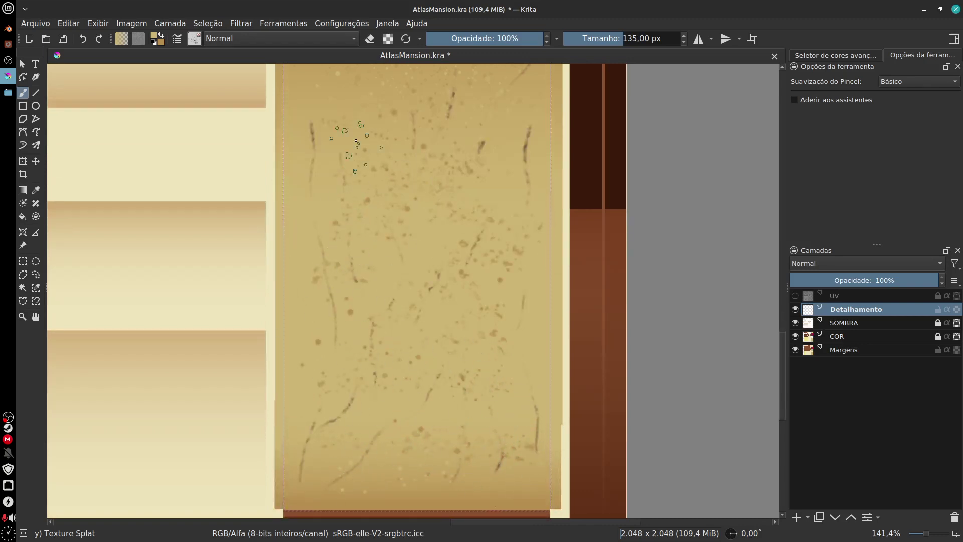
scroll(426, 301, up, 3)
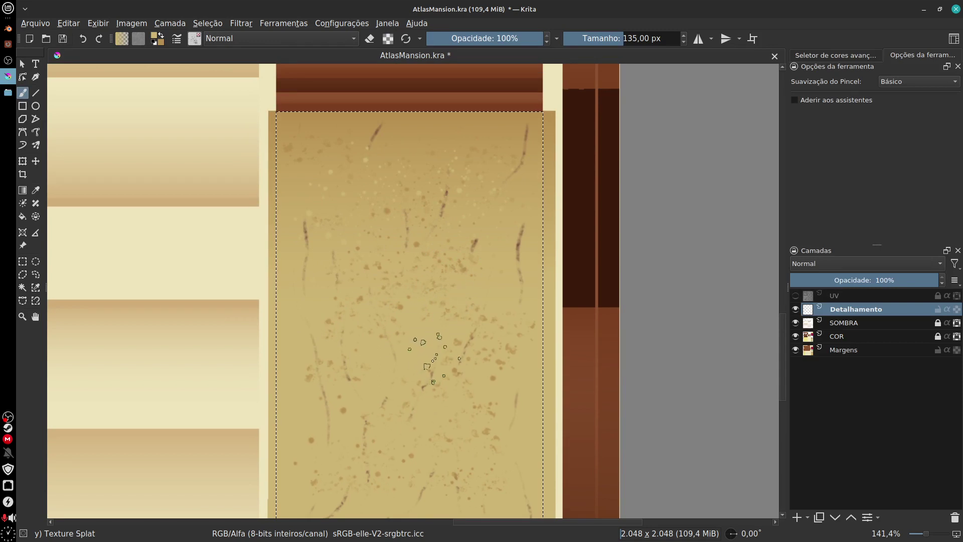
- Try the Stamp Stylised Tree brush at 130 px in the pale colour on the parchment panel
click(195, 39)
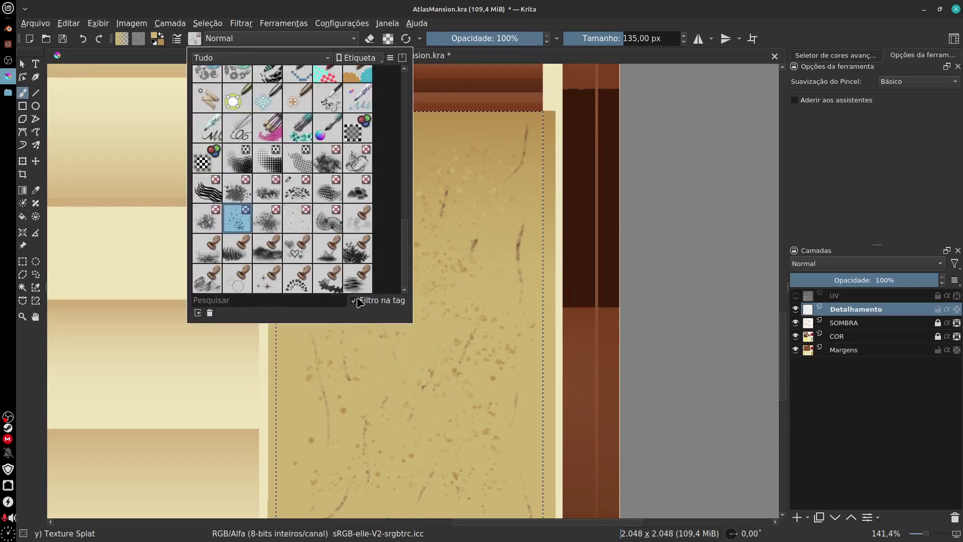
click(325, 290)
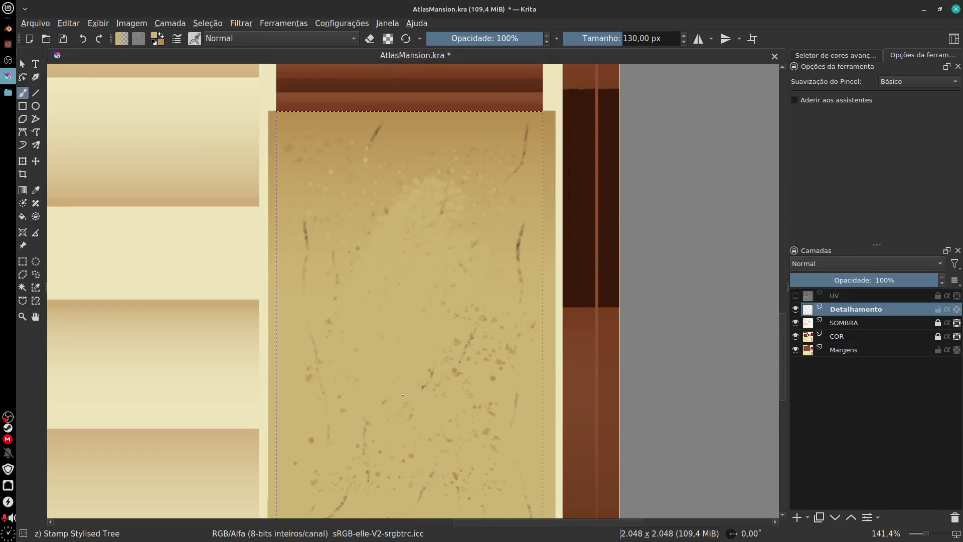
- Paint faint brown vertical streaks down the parchment panel with the WaterC Basic Lines-Dry brush at 120 px
click(195, 39)
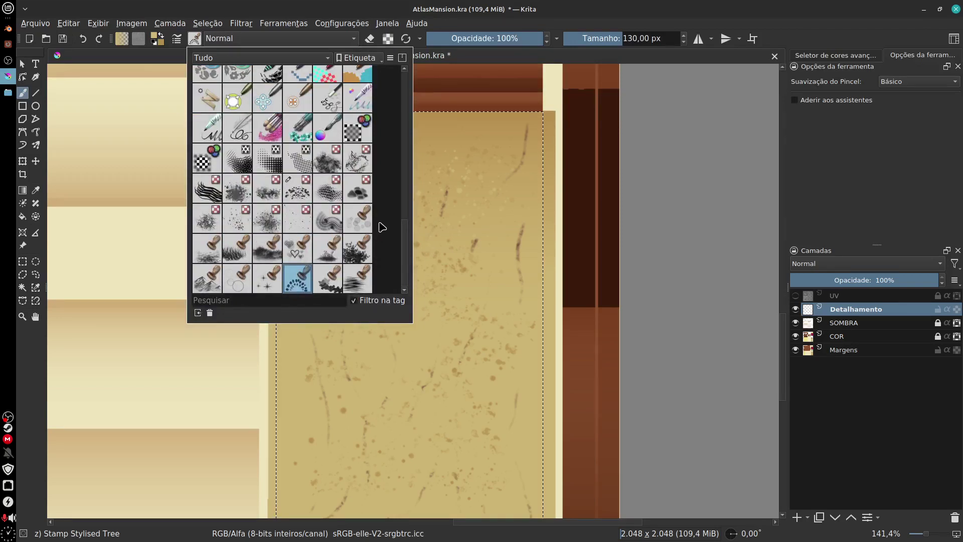
drag(405, 257, 408, 146)
click(322, 217)
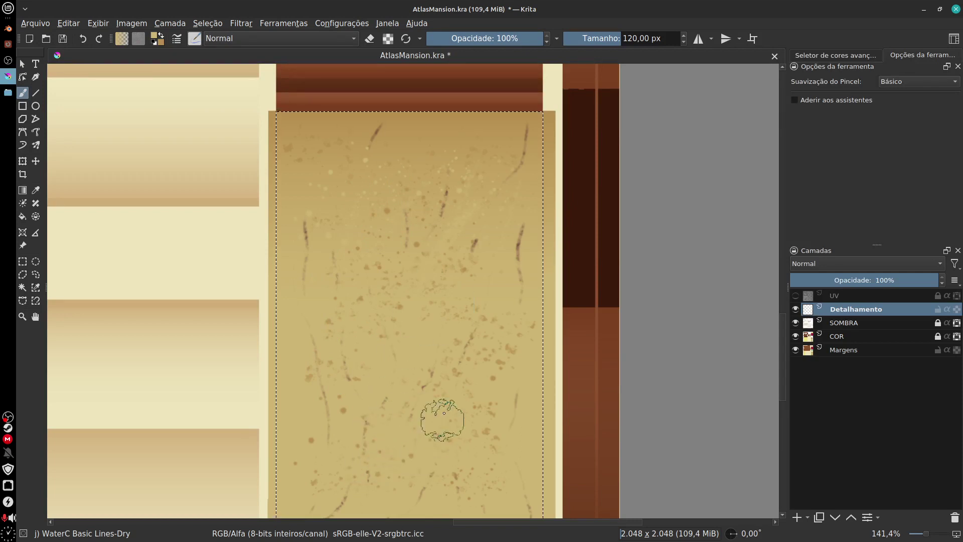
scroll(472, 280, down, 3)
drag(472, 281, 415, 326)
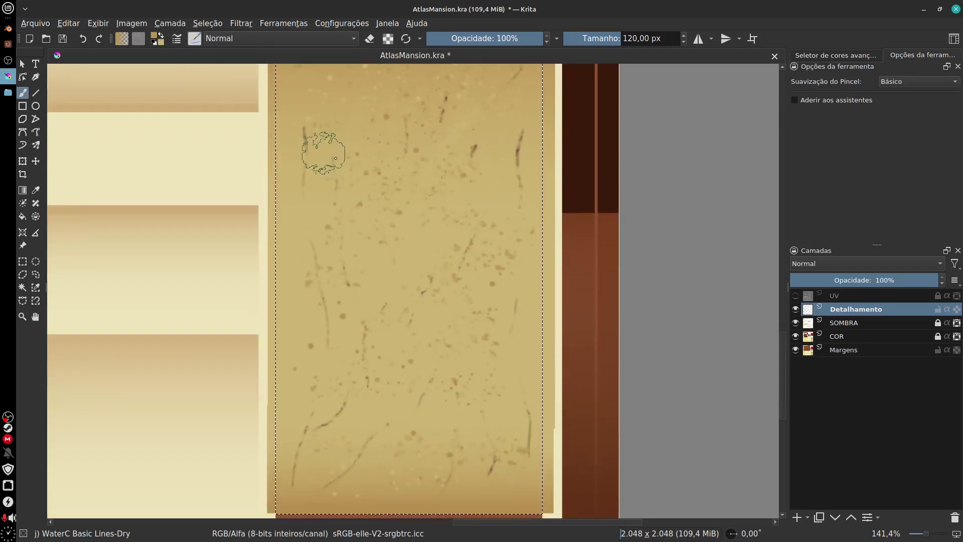
scroll(426, 414, up, 2)
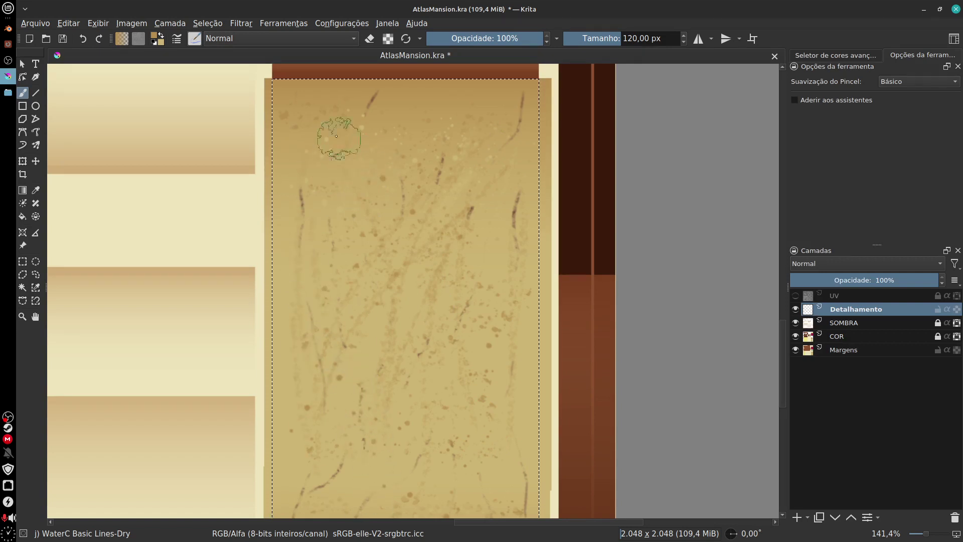
scroll(421, 376, down, 5)
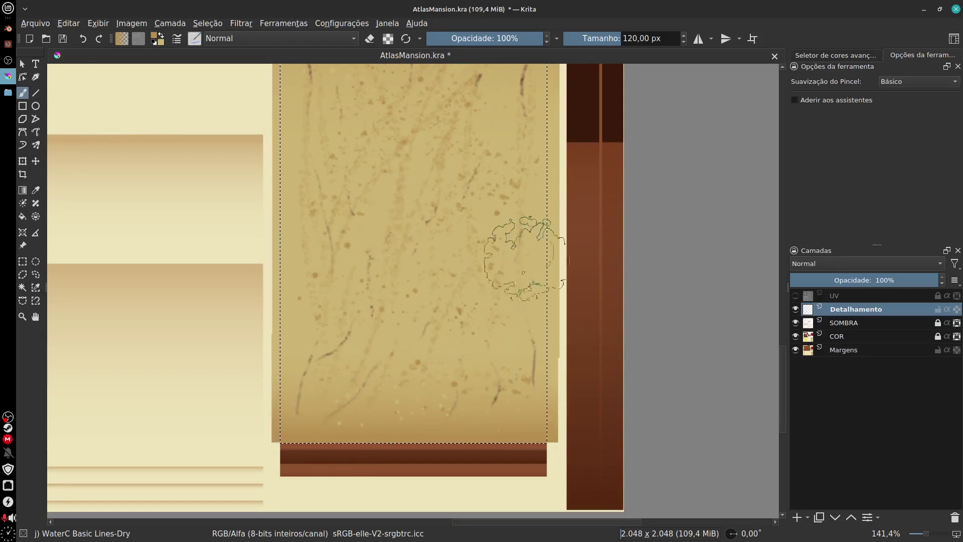
- Export the atlas as a PNG over the existing AtlasMansionMerge.png in the JD_PinturaTextura folder, accepting the default export options
click(42, 24)
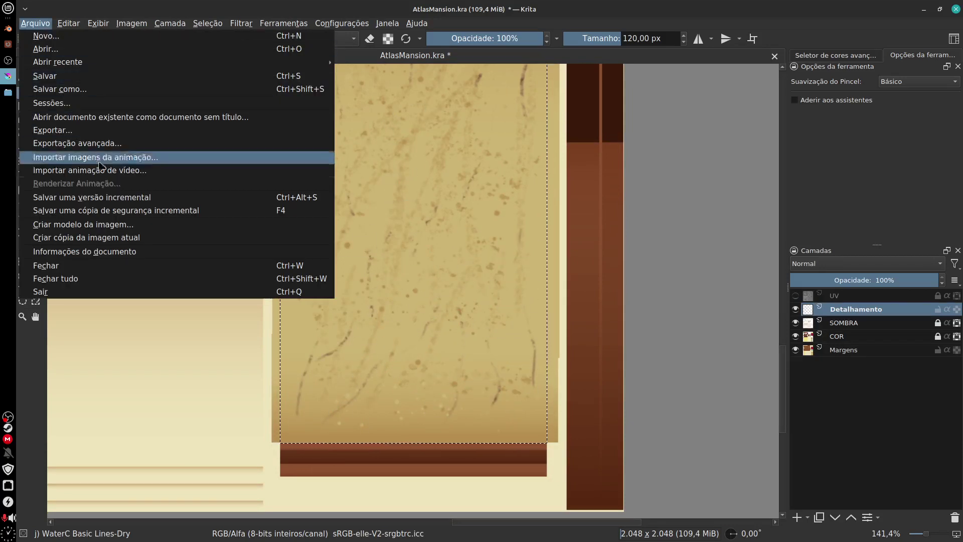
click(150, 133)
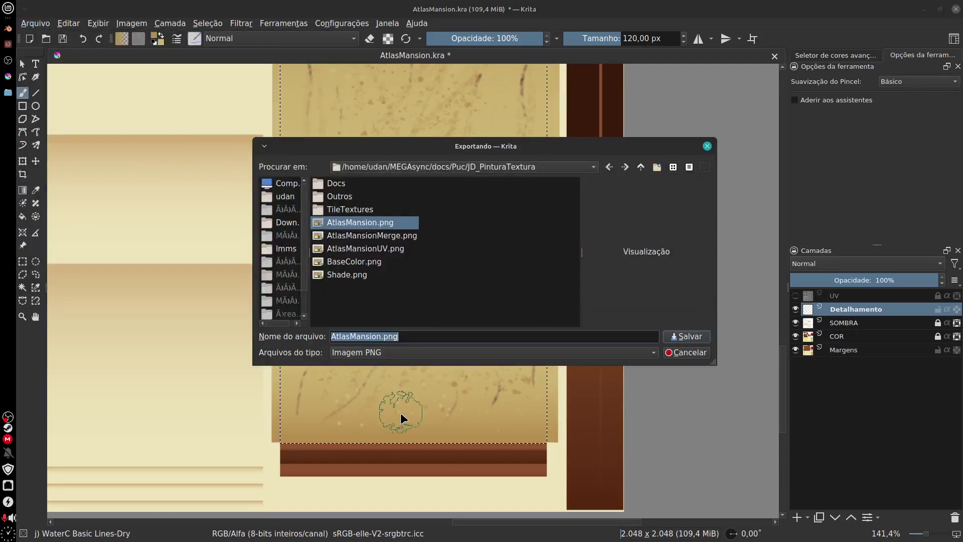
click(419, 235)
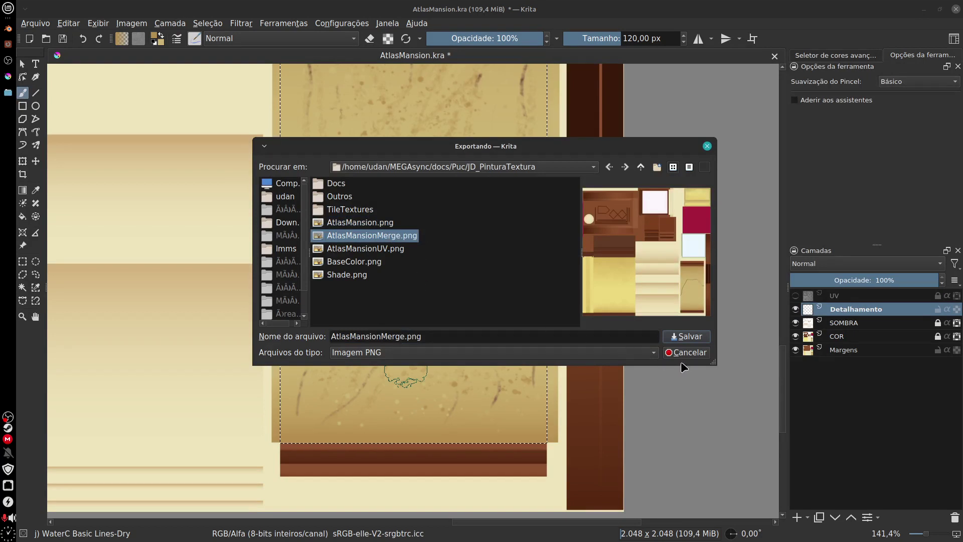
click(686, 339)
click(546, 256)
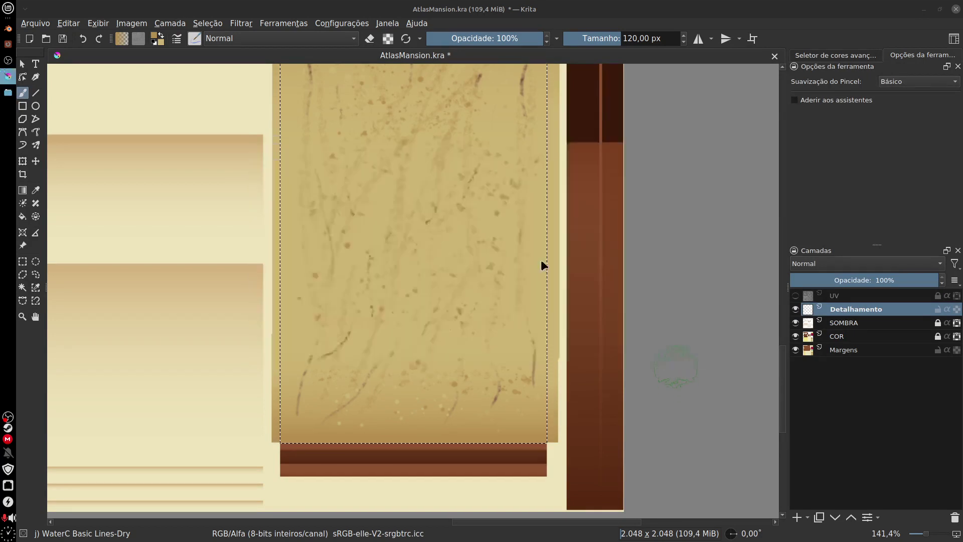
click(666, 358)
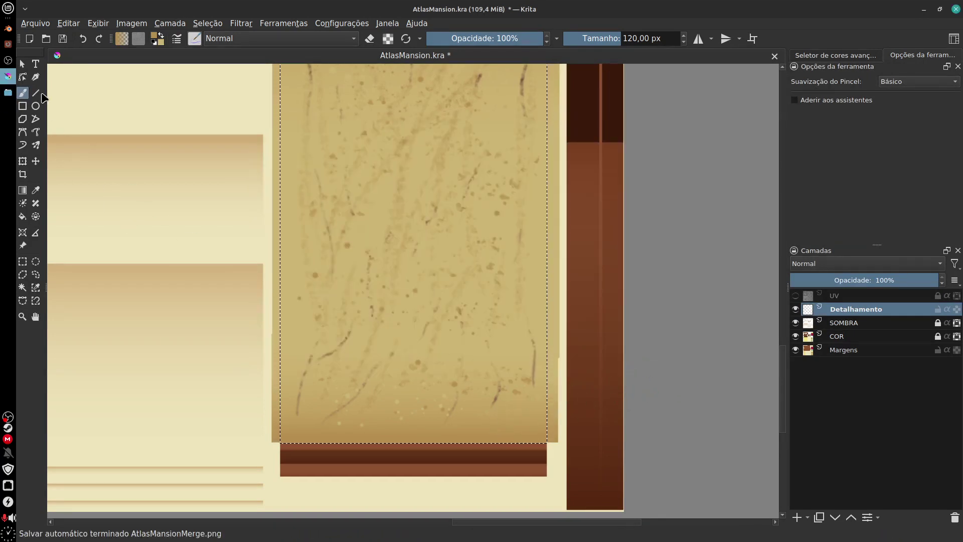
- Switch to Blender and examine the re-exported atlas texture on the column's shaft
click(8, 31)
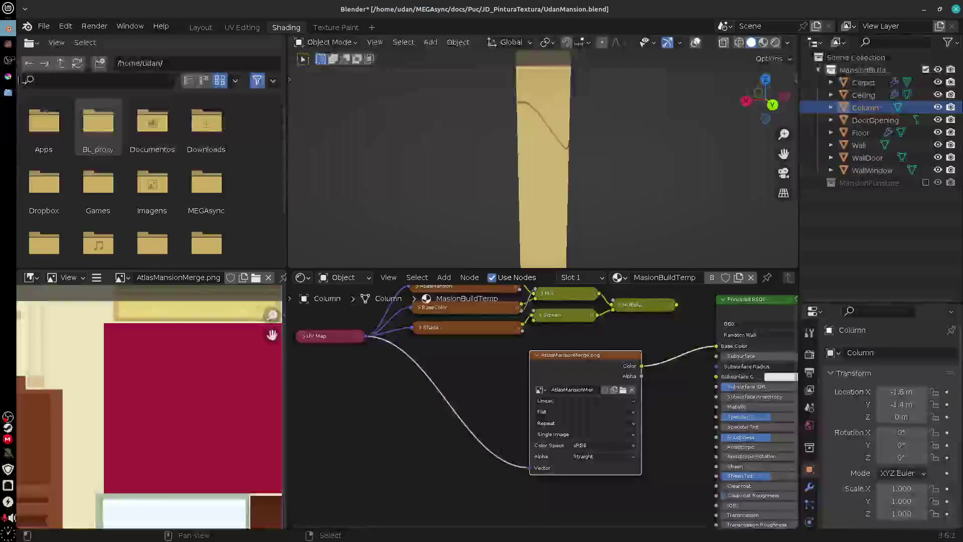
drag(603, 188, 602, 164)
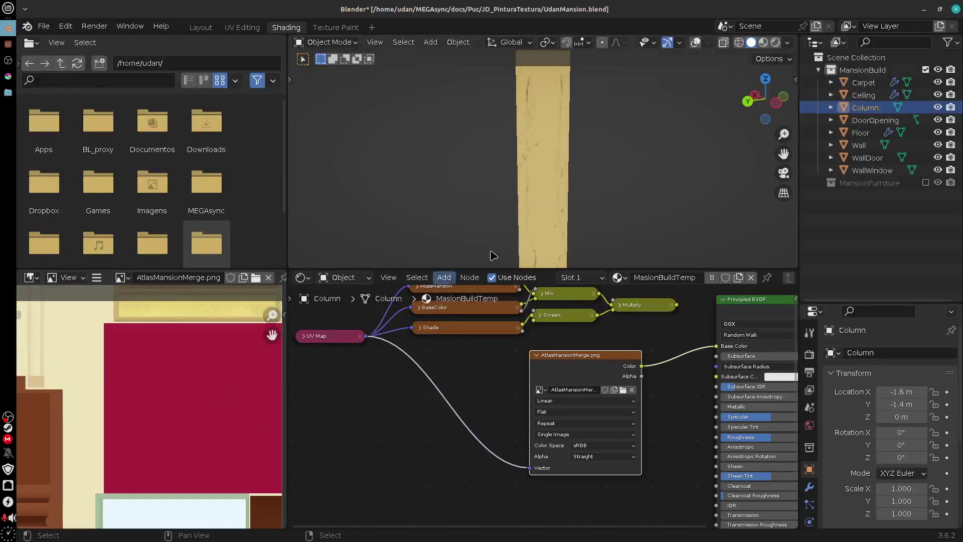
drag(555, 253, 547, 207)
scroll(588, 205, down, 3)
scroll(582, 201, up, 2)
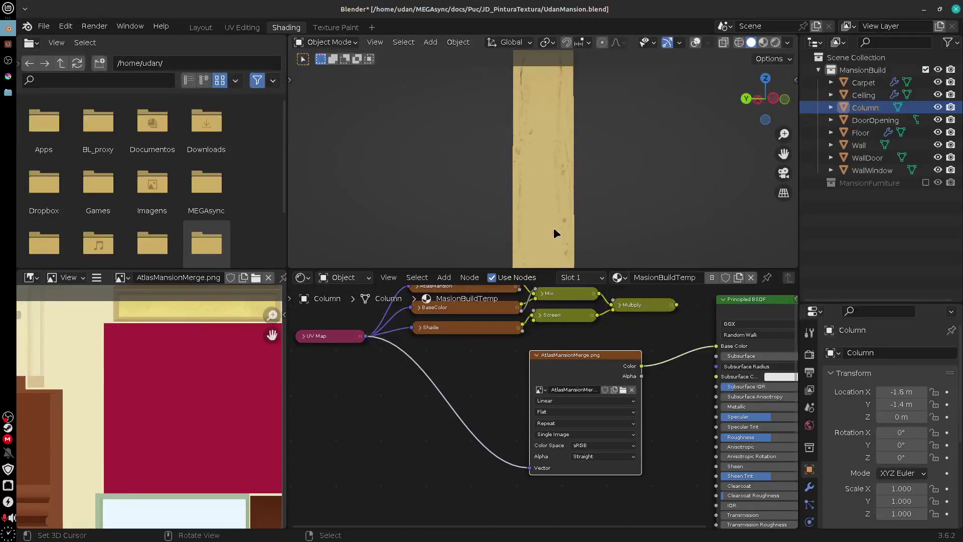
- Isolate the column in the Texture Paint workspace and inspect its painted shaft up close from another side
click(334, 28)
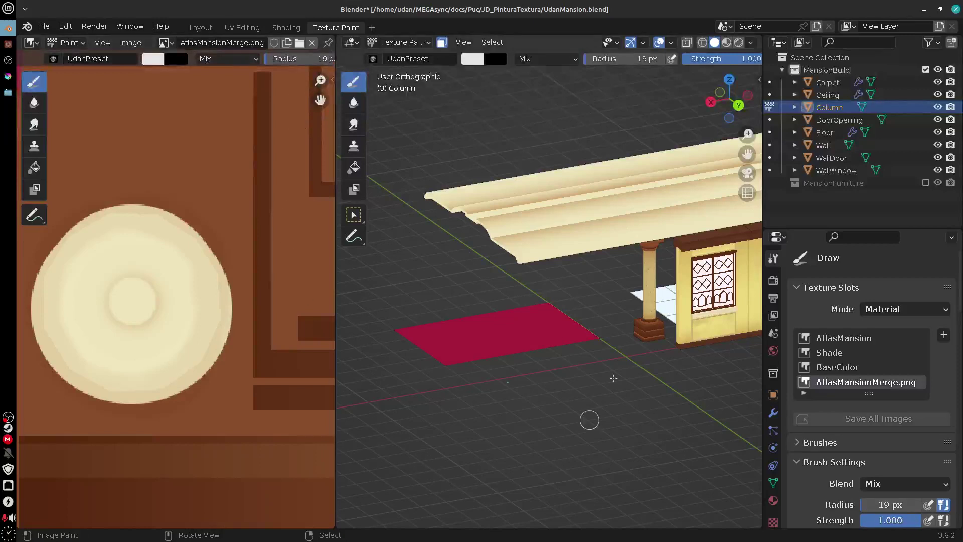
key(KP_Divide)
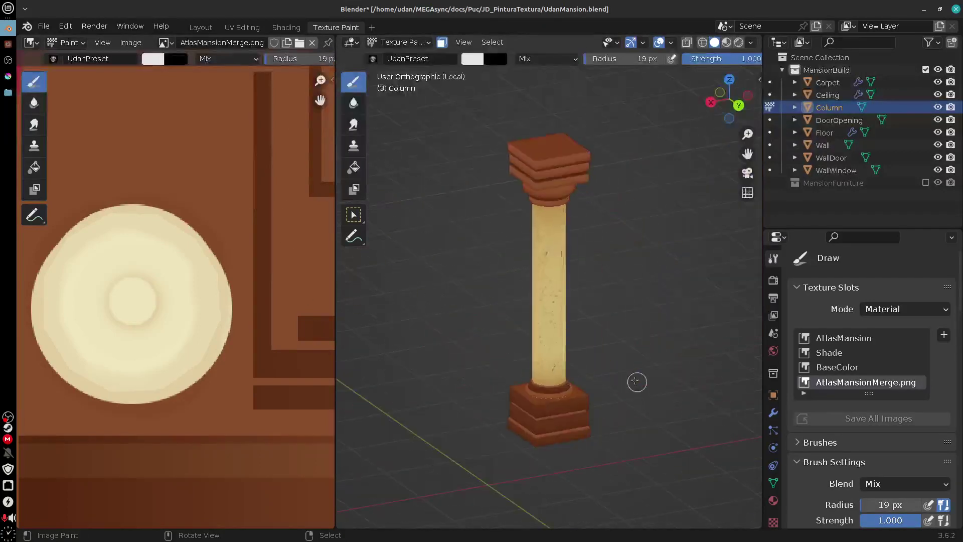
drag(591, 363, 660, 370)
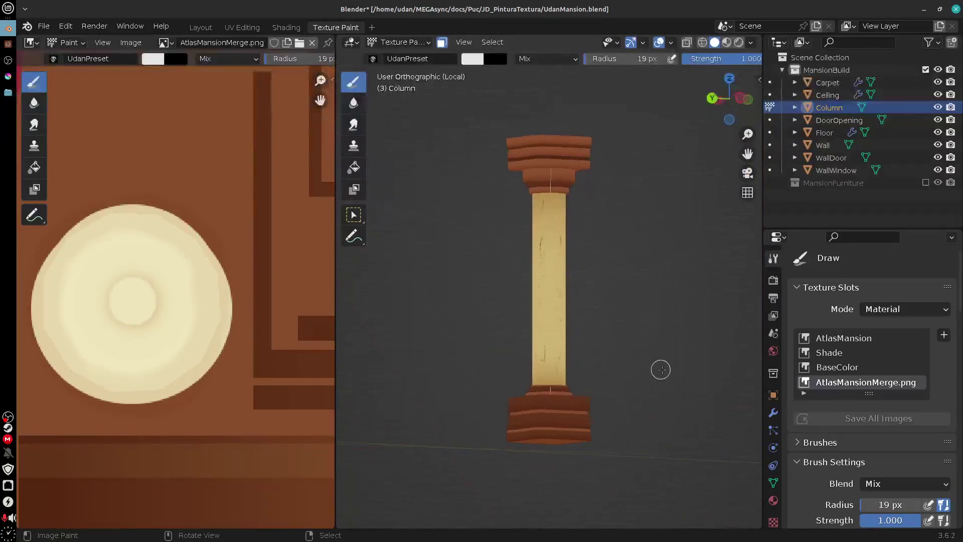
scroll(617, 371, up, 4)
scroll(592, 358, up, 1)
- Try two white dabs with the Draw brush on the column's shaft and undo them
click(550, 384)
click(562, 339)
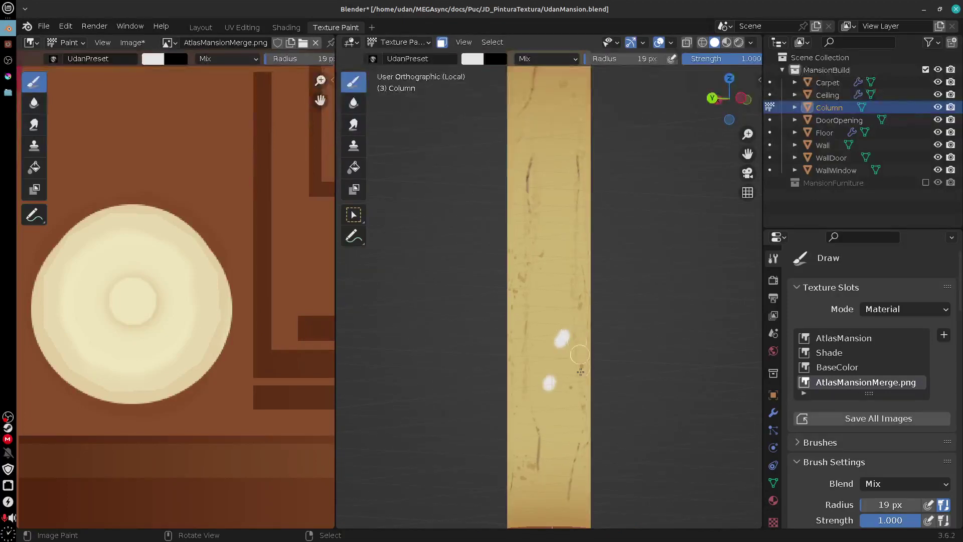
key(ctrl+z)
key(ctrl+z)
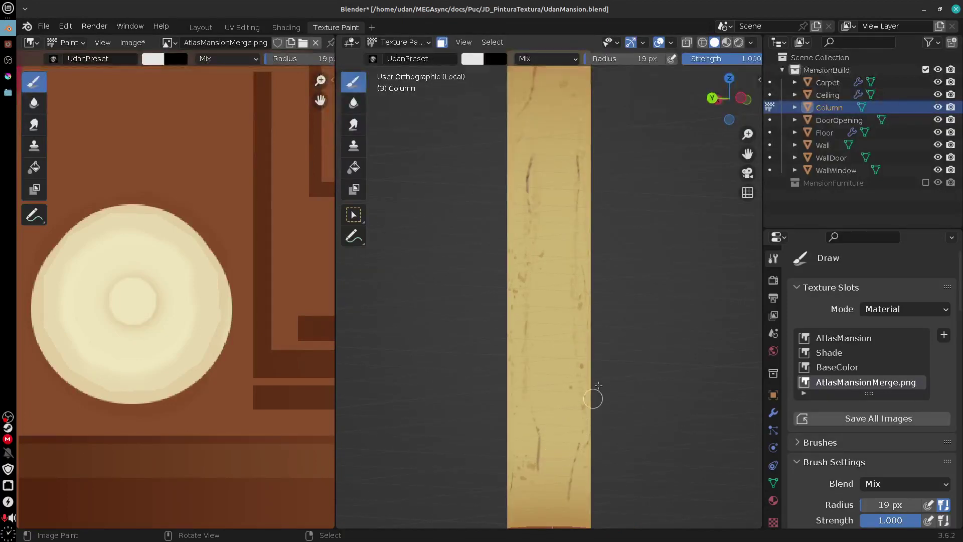
- Try the Clone brush at 19 px radius, sampling from the upper shaft and painting over it, and undo the last stroke
drag(598, 386, 591, 237)
drag(625, 296, 450, 240)
click(354, 145)
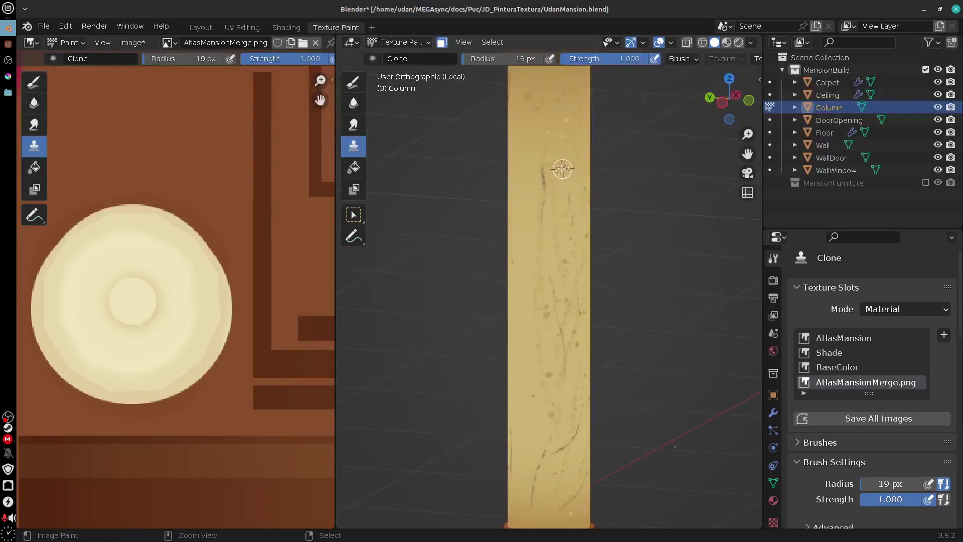
ctrl+click(562, 169)
drag(551, 236, 604, 230)
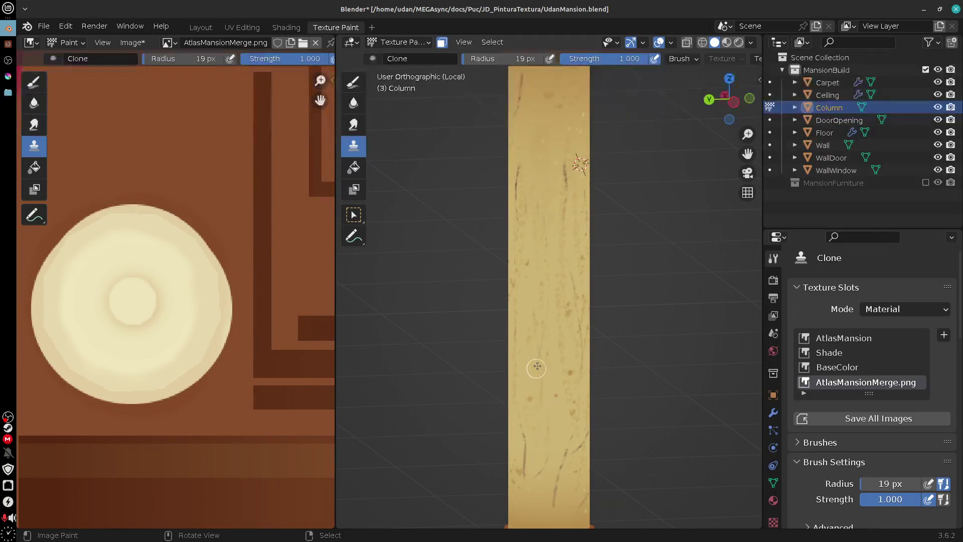
drag(550, 463, 550, 404)
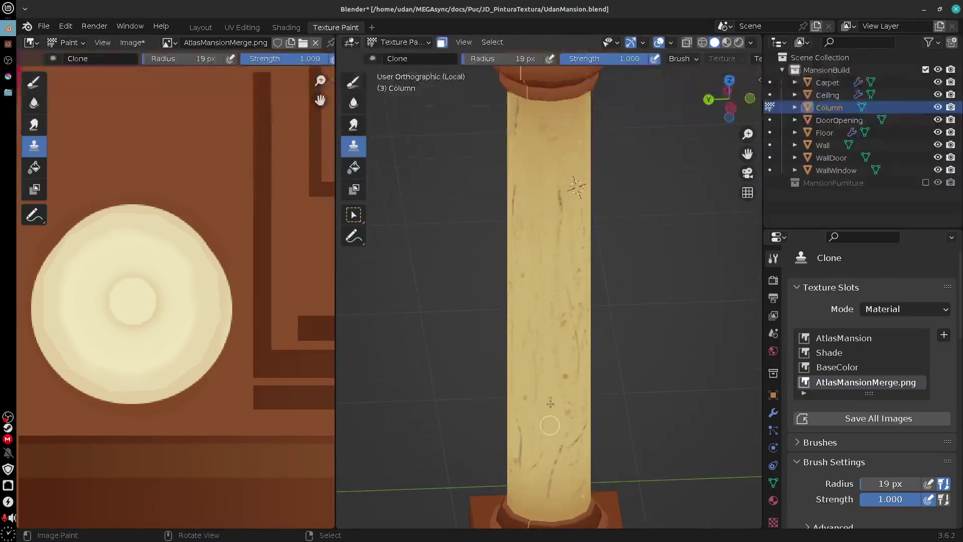
drag(534, 216, 534, 161)
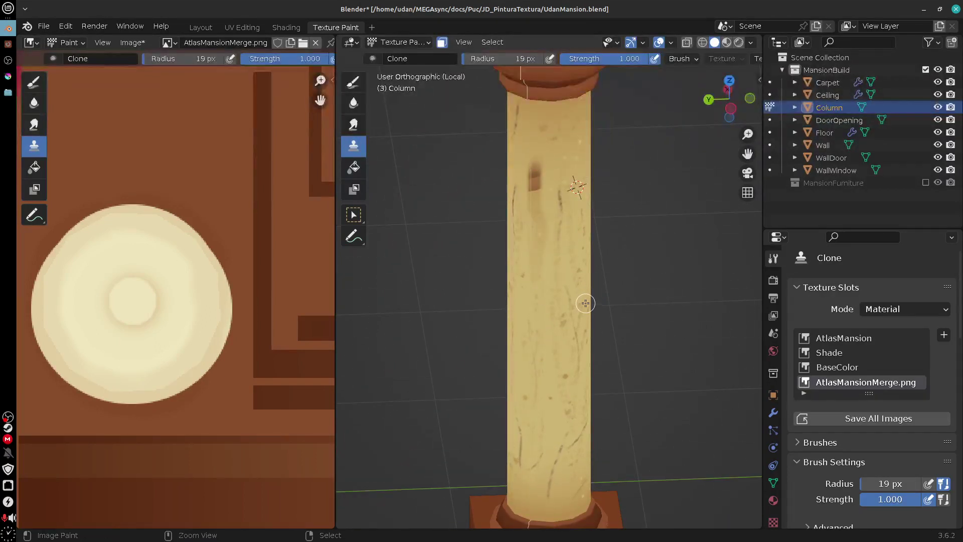
key(ctrl+z)
- Set a new clone source midway down the column's shaft, try cloning texture over it, and undo the stroke
key(super)
key(super)
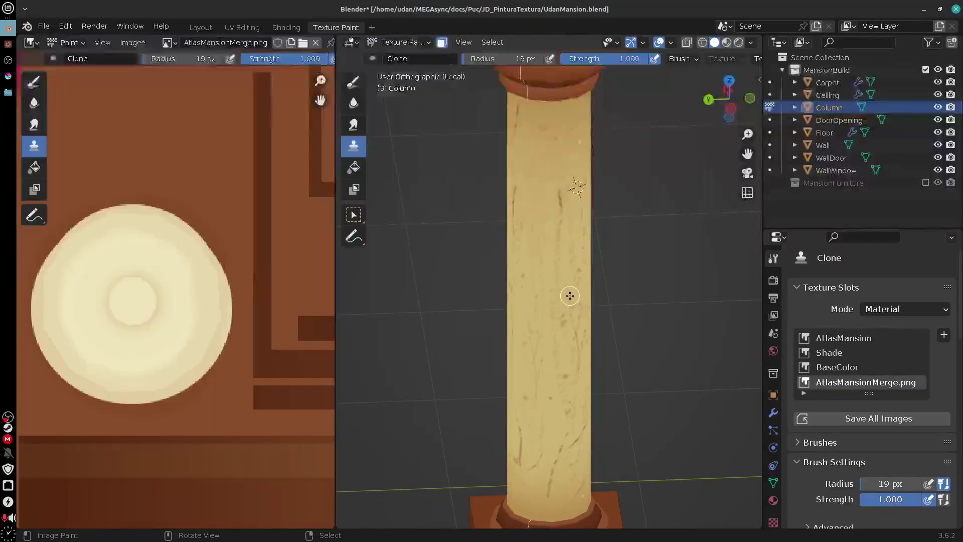
ctrl+click(570, 298)
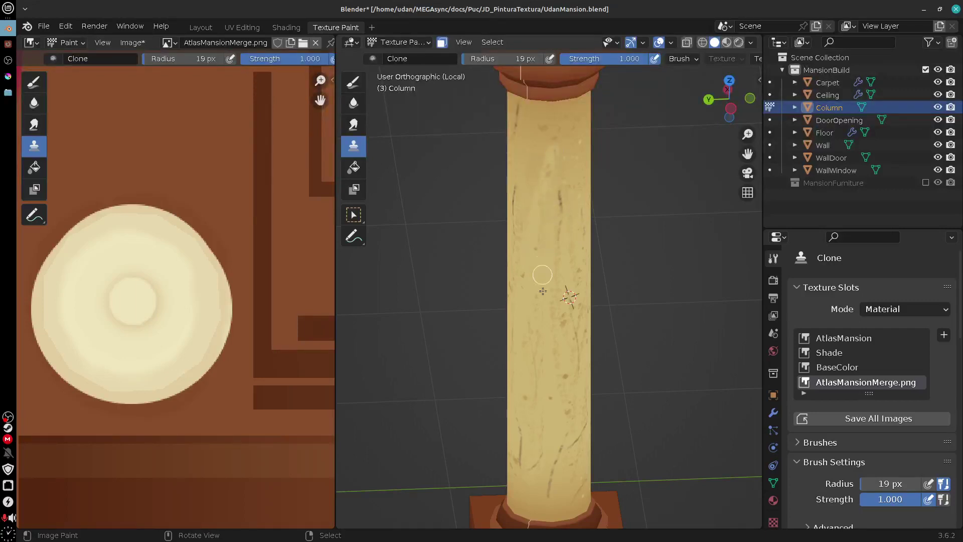
mouse_move(524, 323)
mouse_down()
mouse_move(538, 396)
mouse_move(577, 399)
mouse_up()
key(ctrl+z)
drag(586, 351, 636, 333)
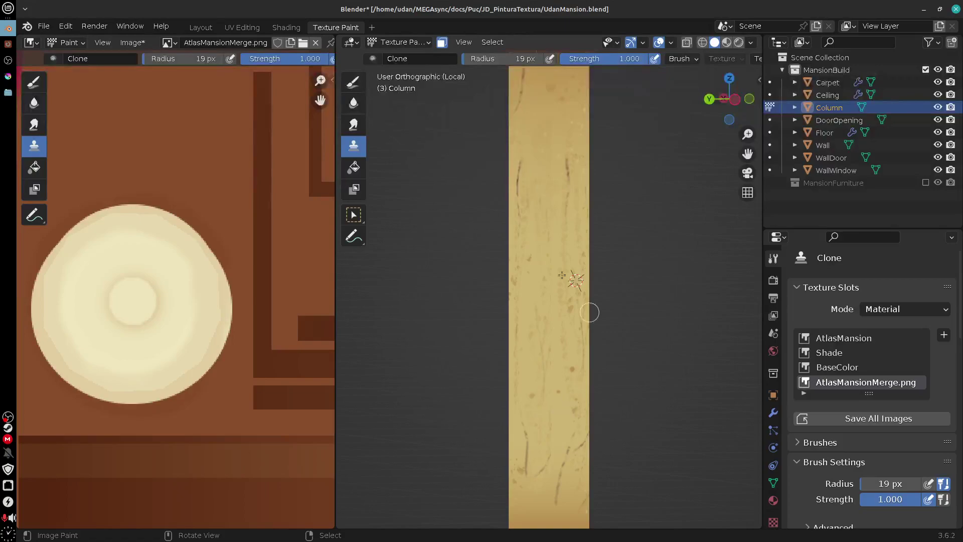
- Switch back to Krita and examine the cracks and stains near the parchment panel's right edge at 282,8% zoom
click(8, 77)
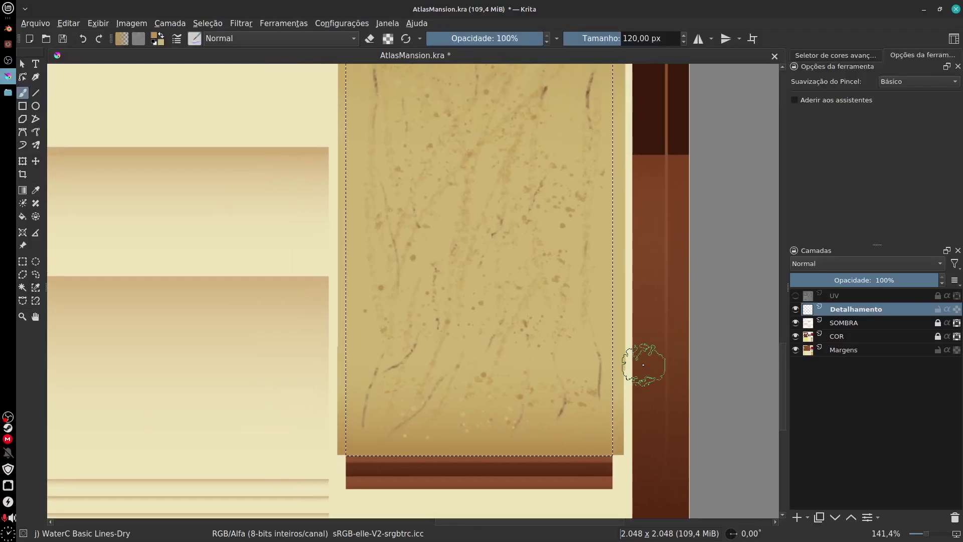
scroll(644, 364, down, 2)
key(minus)
key(plus)
key(plus)
key(plus)
drag(606, 271, 587, 387)
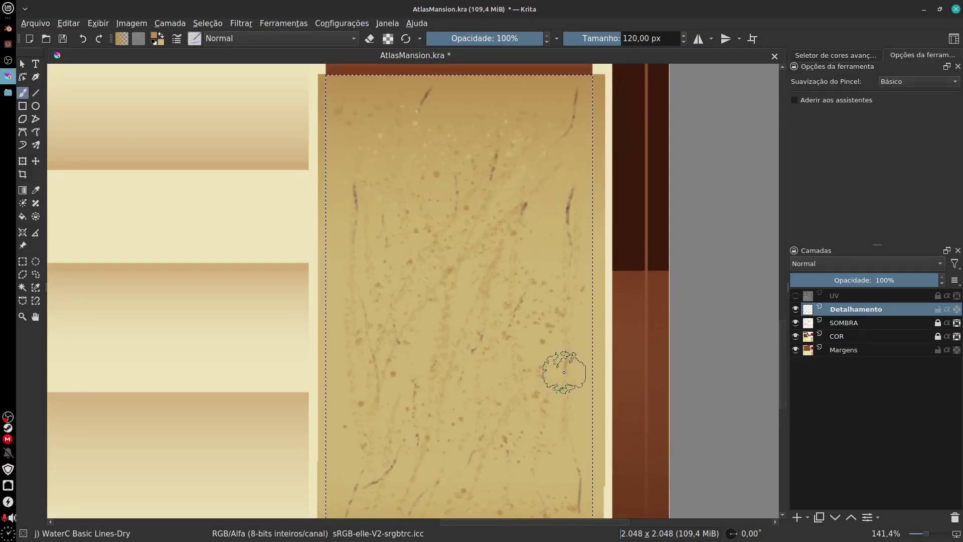
drag(563, 370, 594, 344)
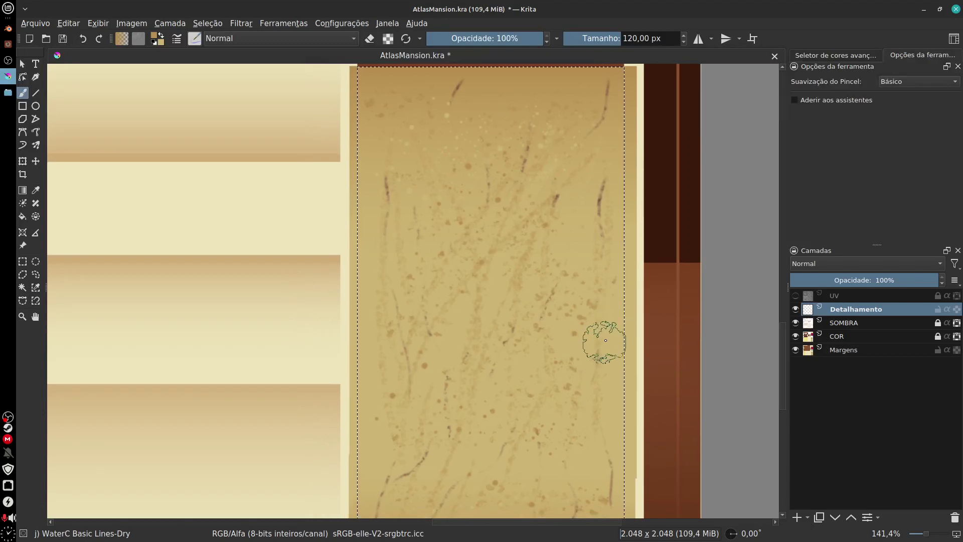
drag(615, 408, 585, 391)
key(plus)
key(plus)
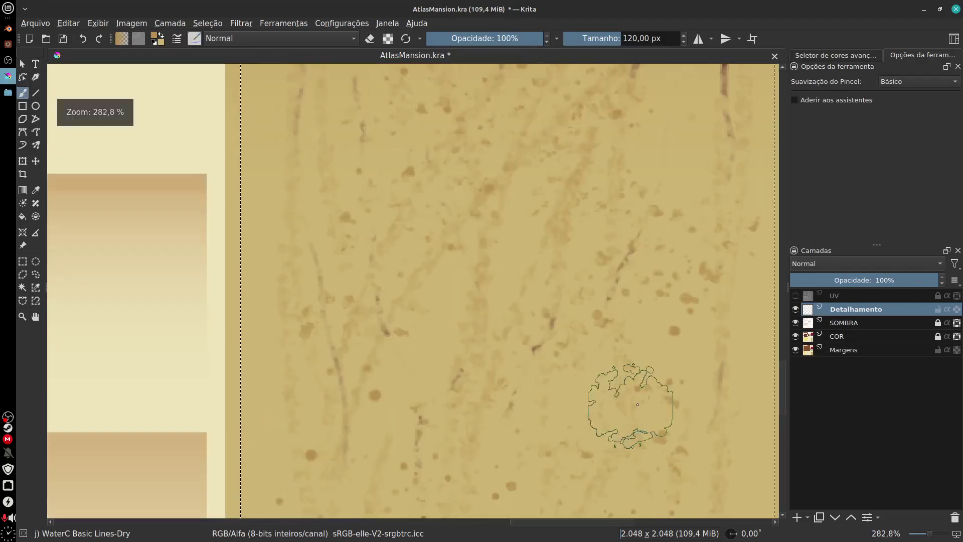
drag(722, 397, 517, 354)
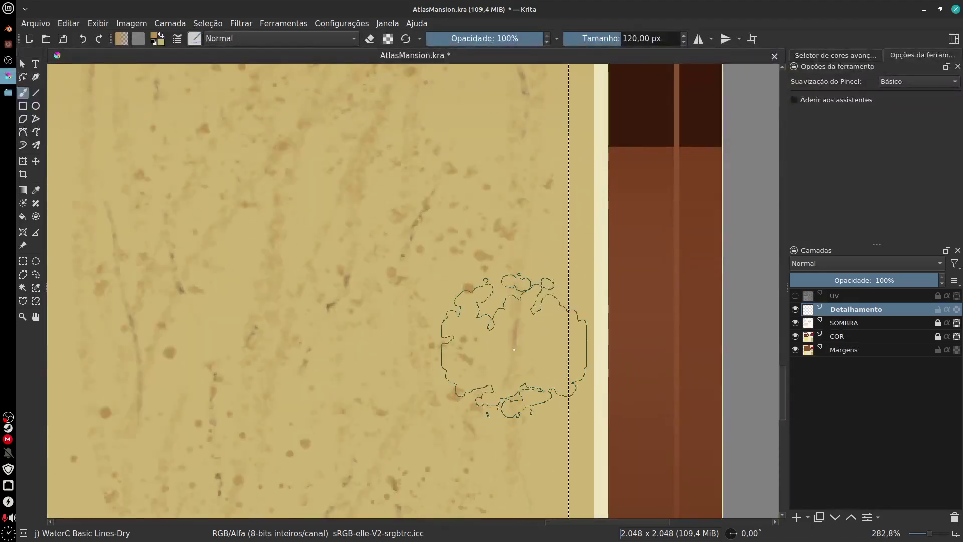
- Paint a brown spot and a thin vertical streak near the parchment panel's right edge with the Basic-6 Details brush at 7,50 px
click(194, 39)
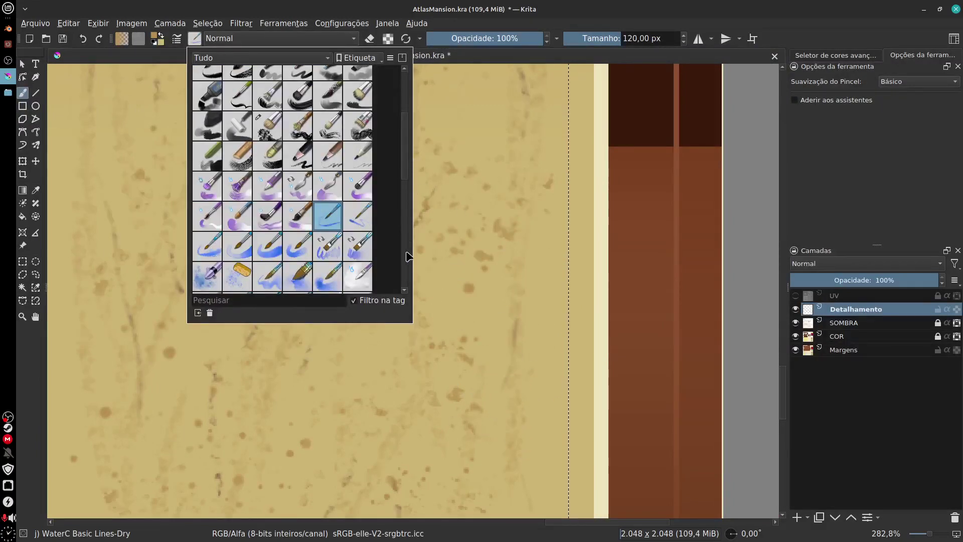
drag(404, 159, 402, 70)
click(336, 119)
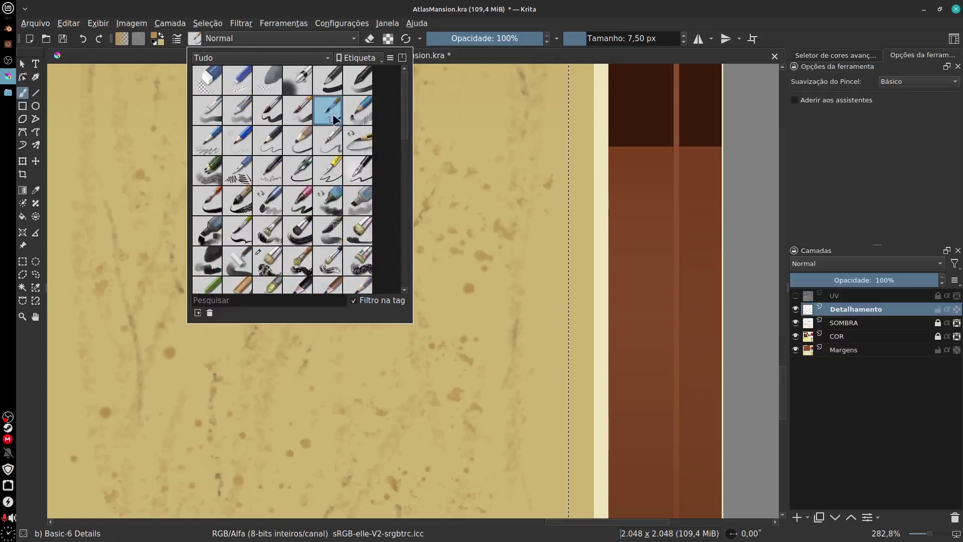
click(544, 377)
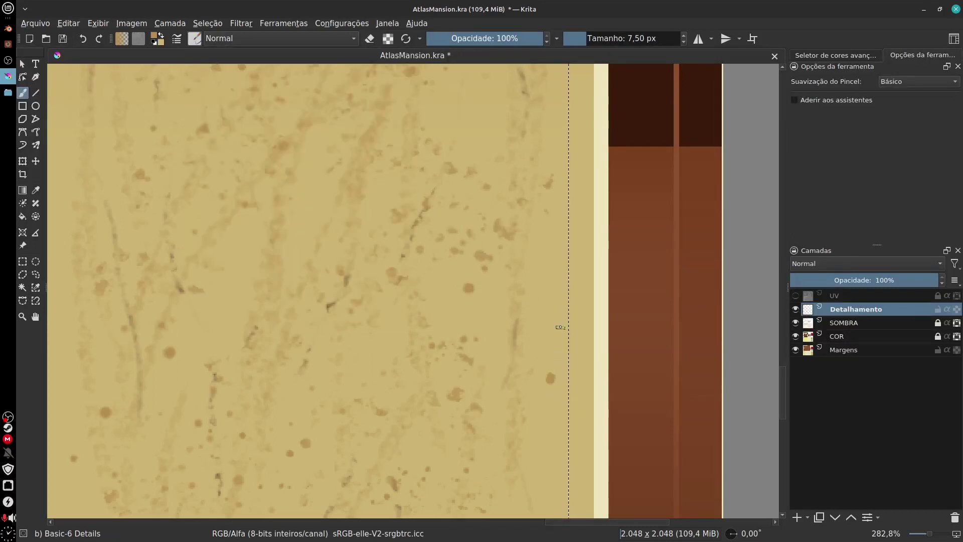
scroll(561, 286, down, 3)
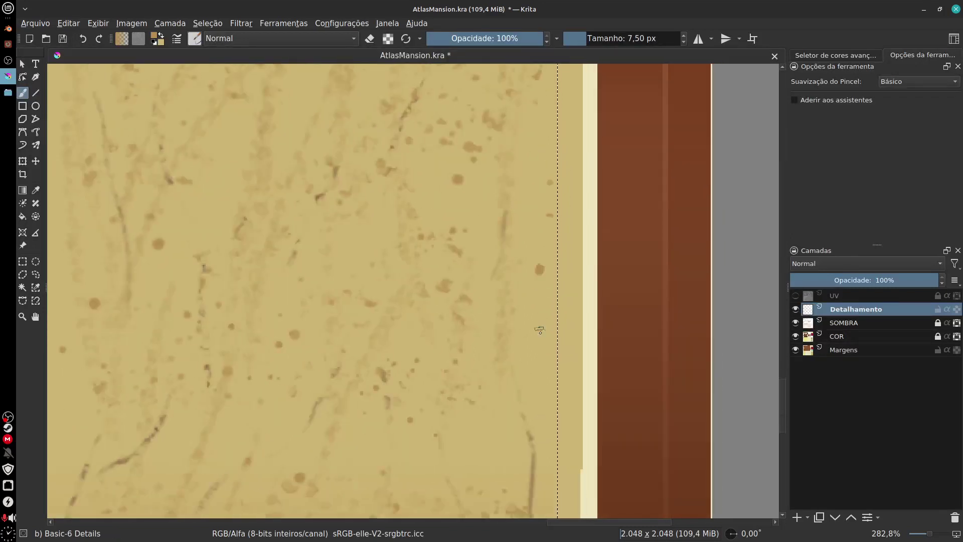
drag(538, 325, 541, 413)
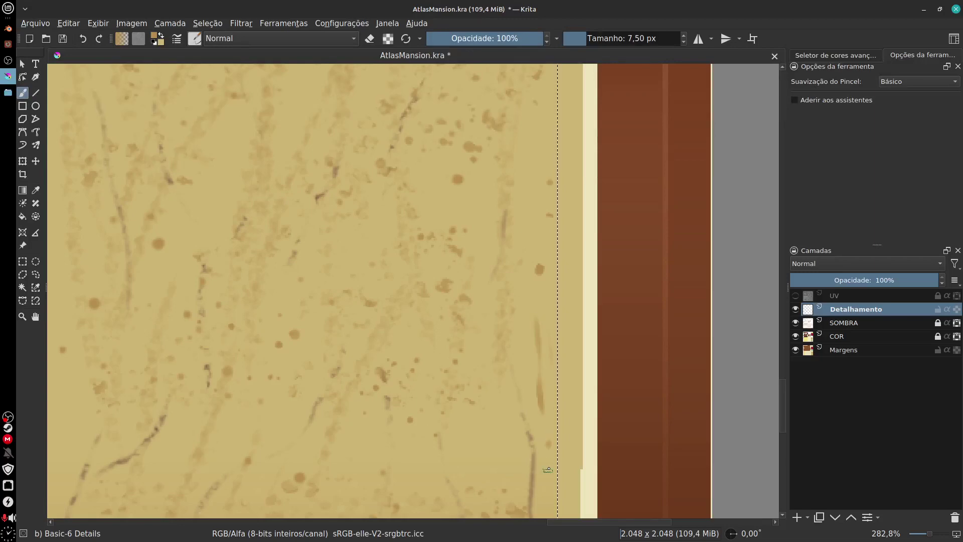
- Paint small brown streaks near the top of the parchment panel's right and left edges and spots down the upper left edge
scroll(555, 284, up, 5)
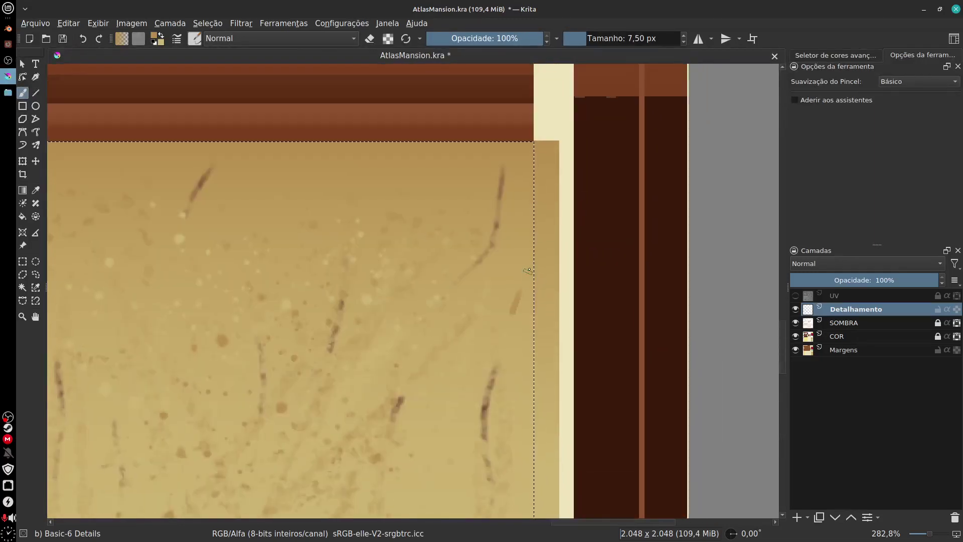
drag(396, 363, 747, 302)
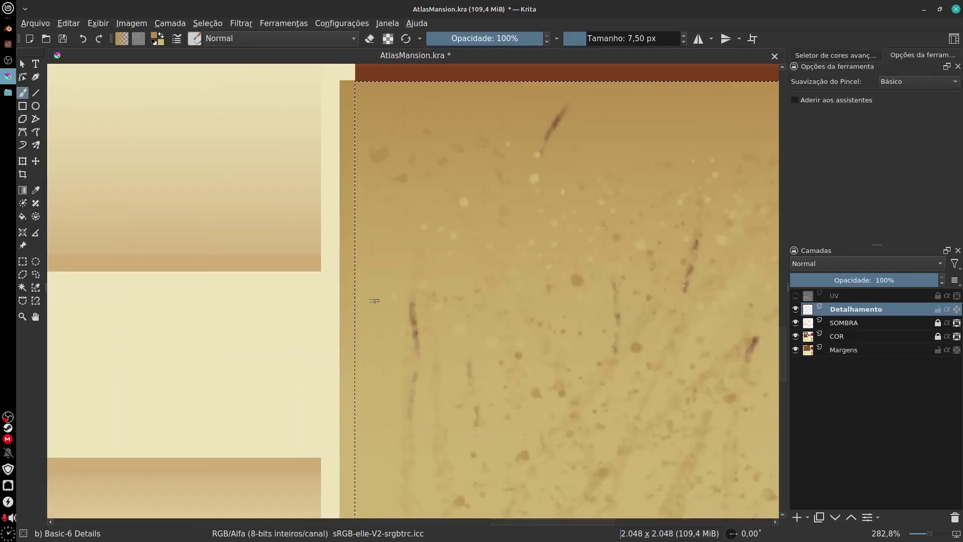
scroll(370, 295, down, 2)
scroll(376, 351, down, 3)
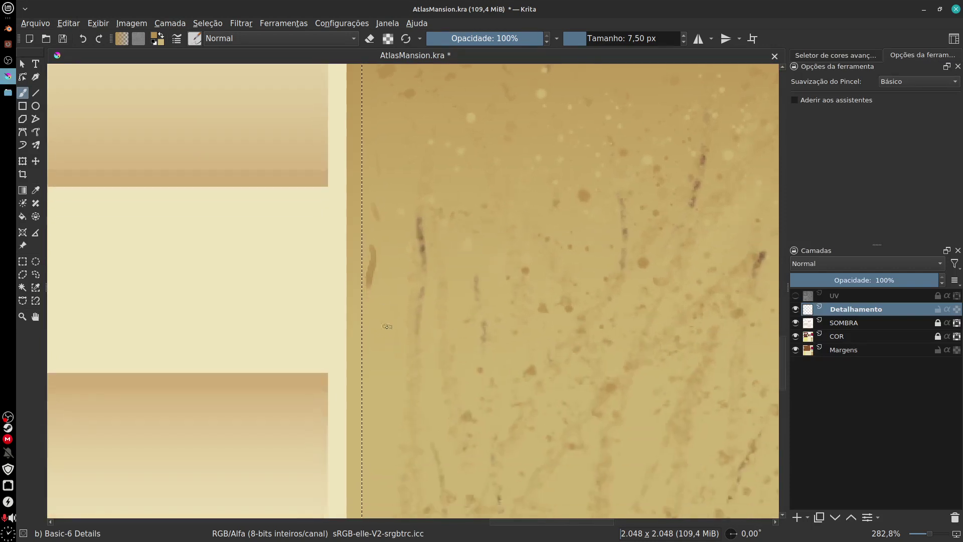
scroll(396, 291, down, 5)
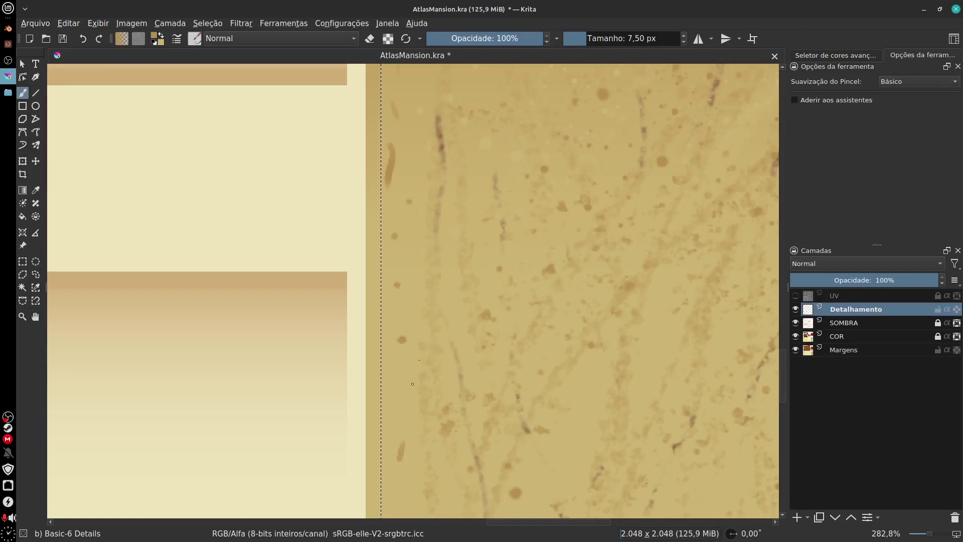
- Paint long slanted brown streaks and small spots along the lower half of the parchment panel's left edge
scroll(440, 180, down, 8)
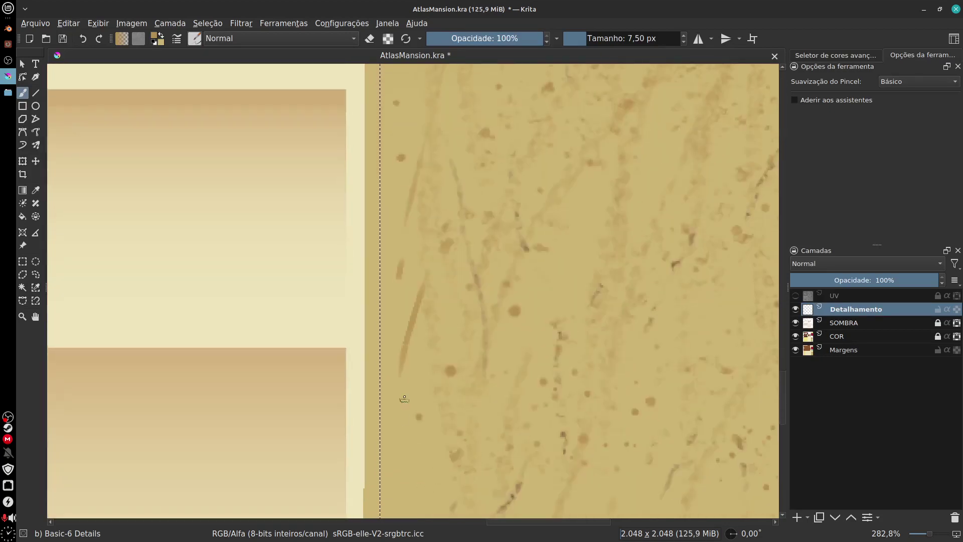
scroll(409, 451, down, 7)
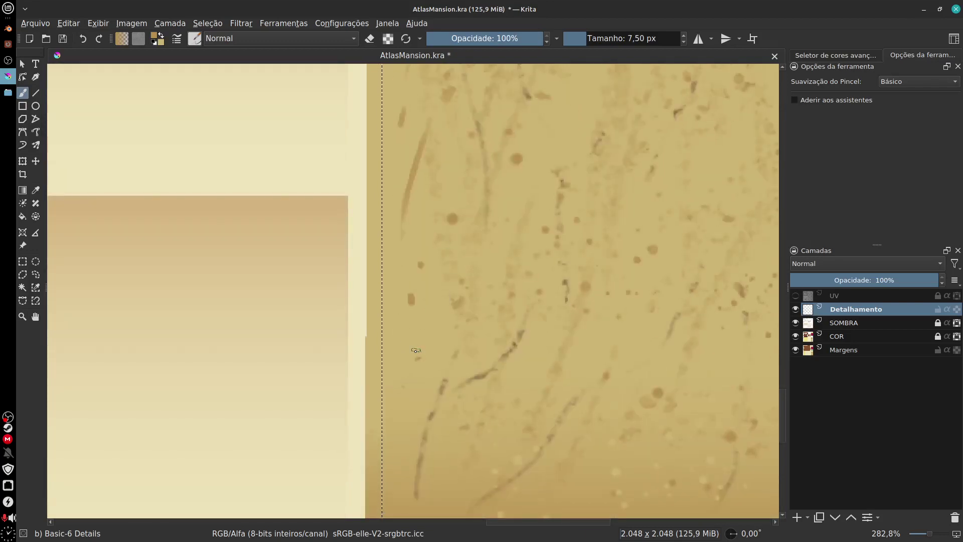
scroll(401, 403, down, 1)
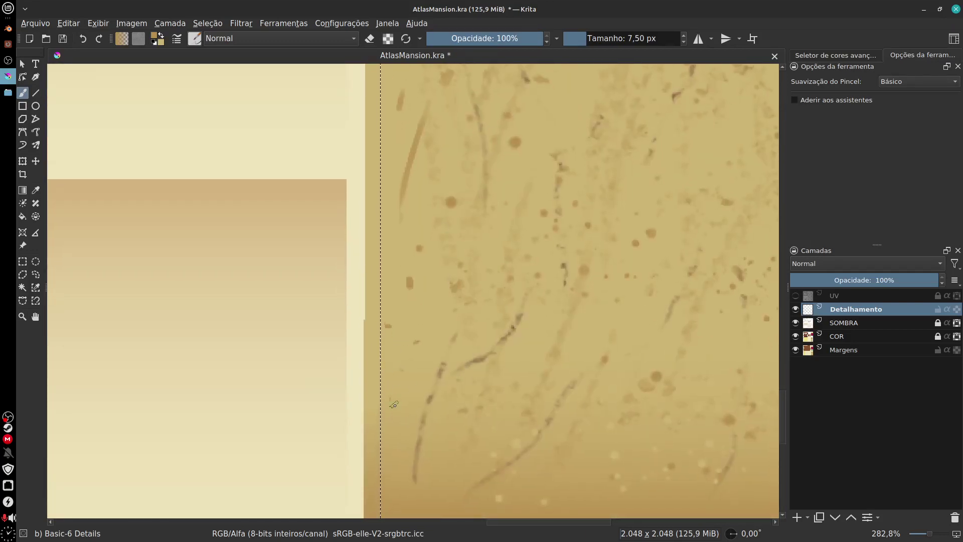
scroll(396, 323, up, 7)
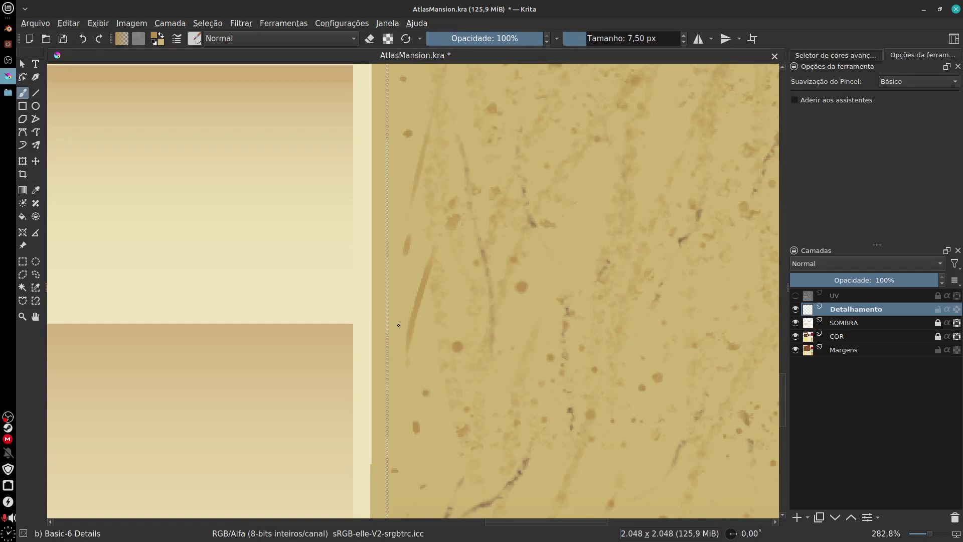
drag(567, 374, 530, 365)
key(minus)
key(minus)
key(minus)
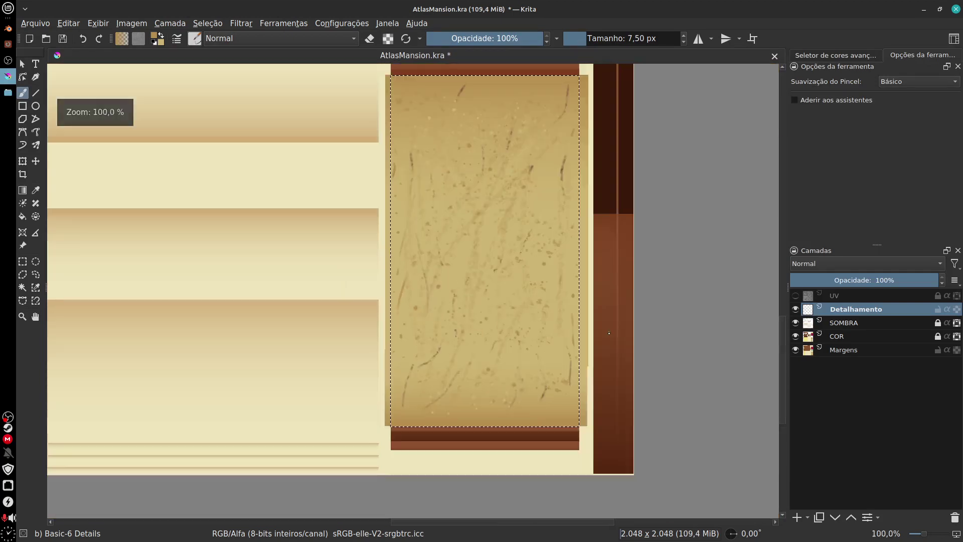
- Export the atlas as AtlasMansionMerge.png, replacing the existing file and keeping PNG compression at 3
click(36, 24)
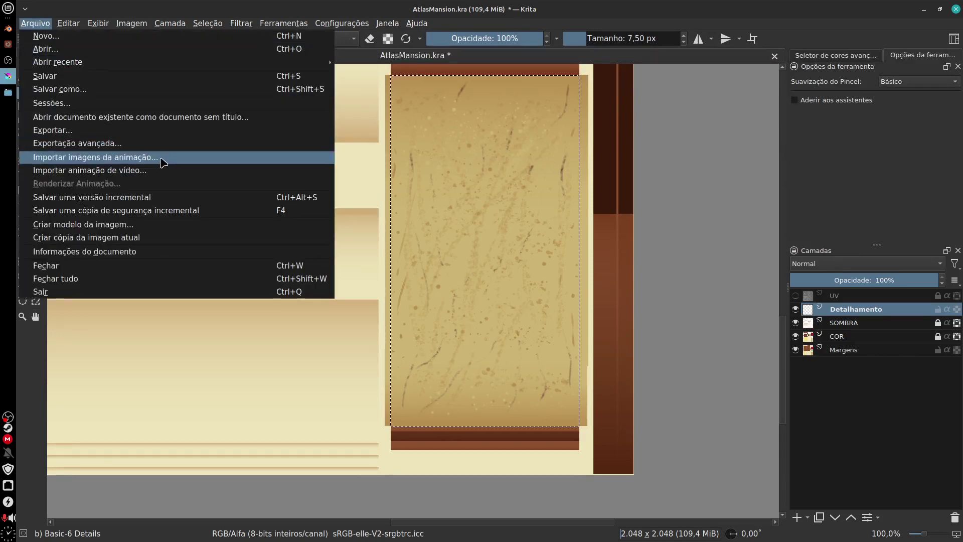
click(153, 131)
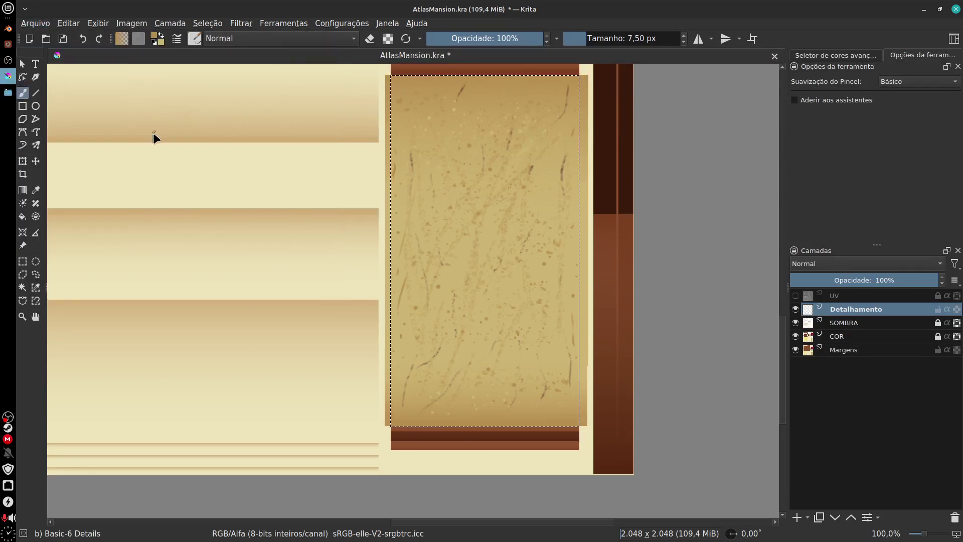
click(683, 336)
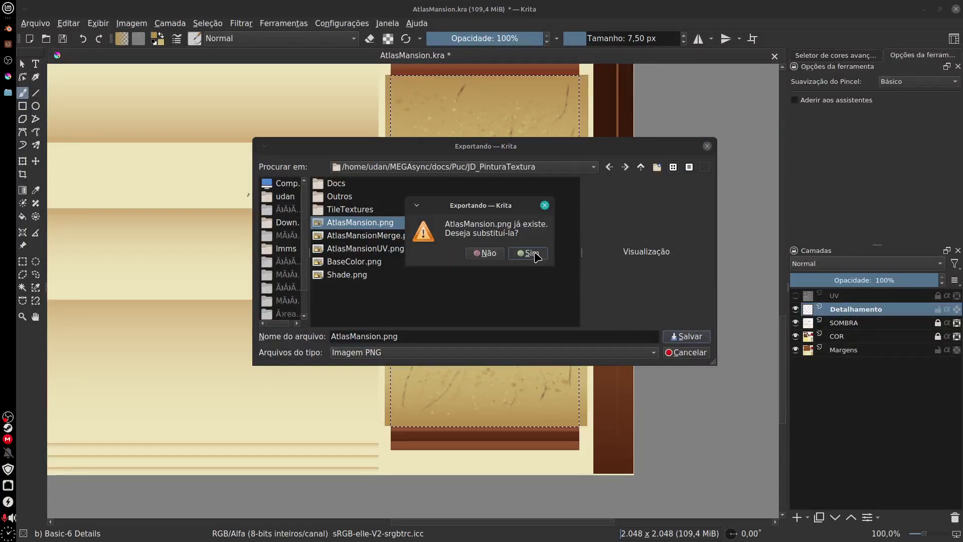
click(486, 252)
key(Down)
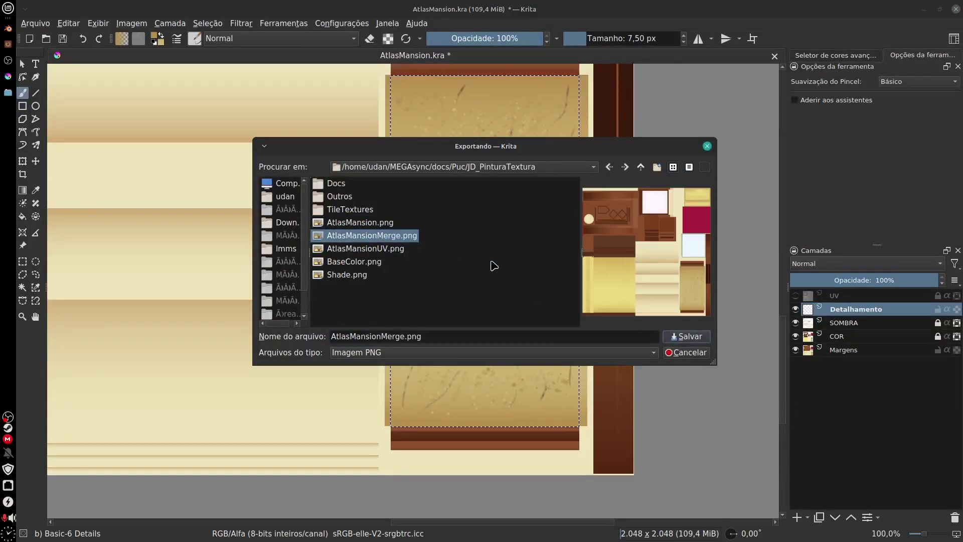
click(697, 343)
click(547, 255)
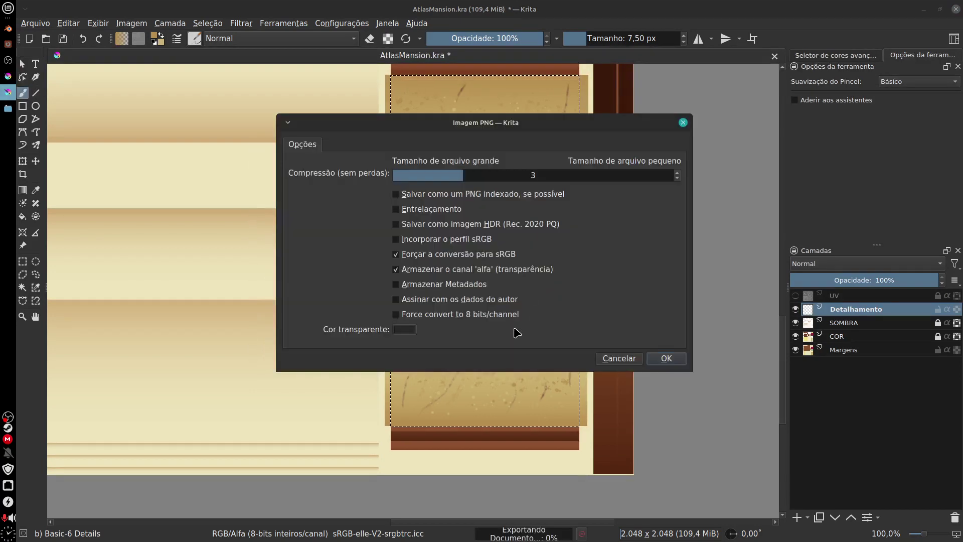
click(672, 360)
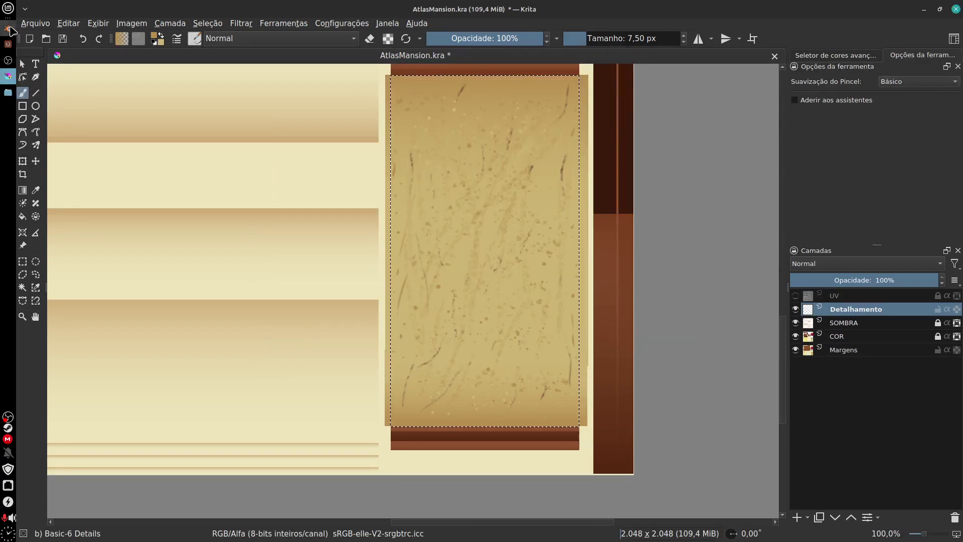
- Switch to Blender, reload the AtlasMansionMerge.png texture, and inspect the new stains around the column's shaft
click(8, 28)
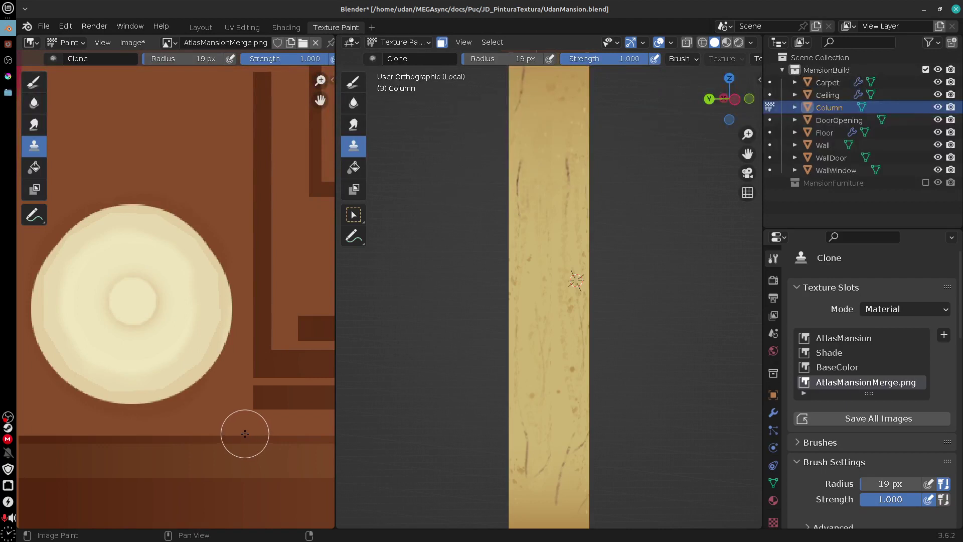
key(alt+s)
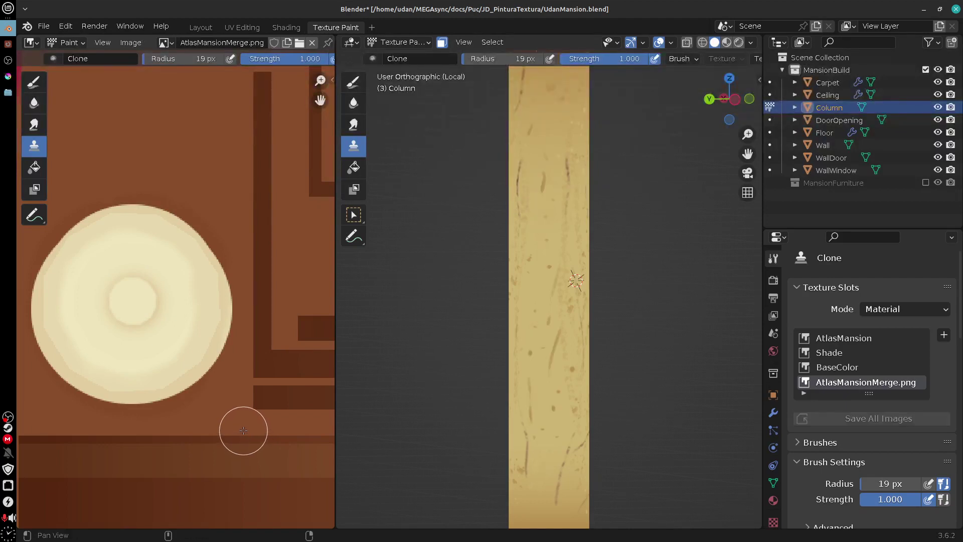
drag(615, 366, 626, 335)
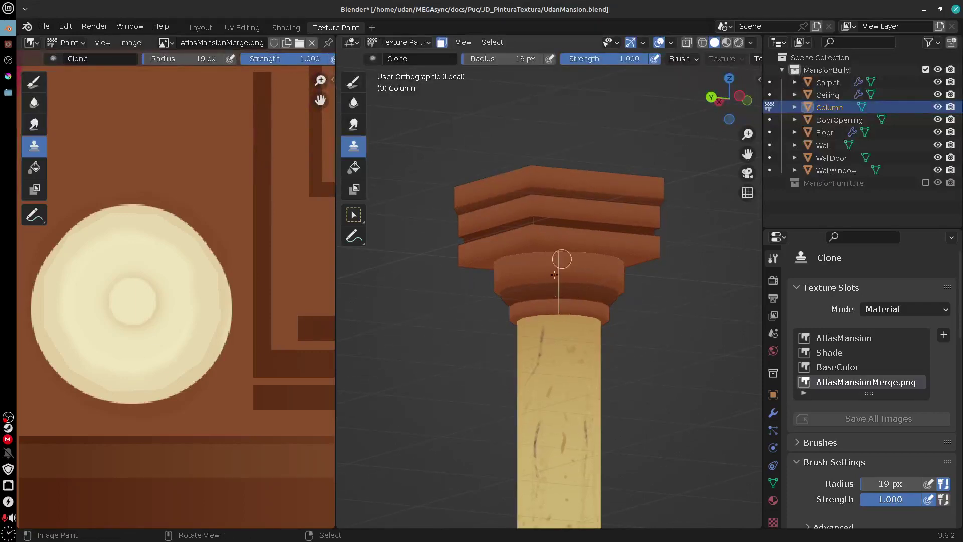
drag(636, 336, 667, 387)
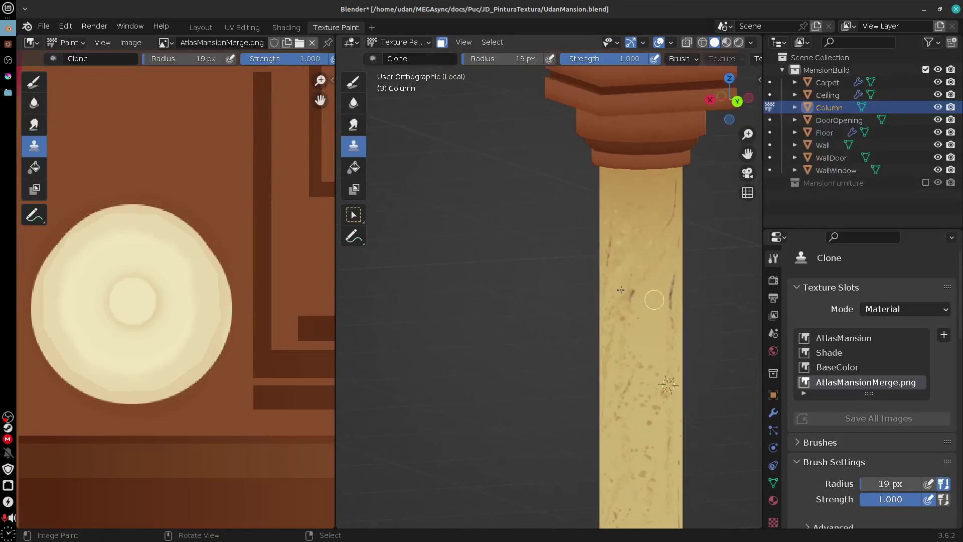
- Switch back to Krita and copy a 127 × 46 px area at the brown strip's right end from the COR layer to a new layer
key(alt+Tab)
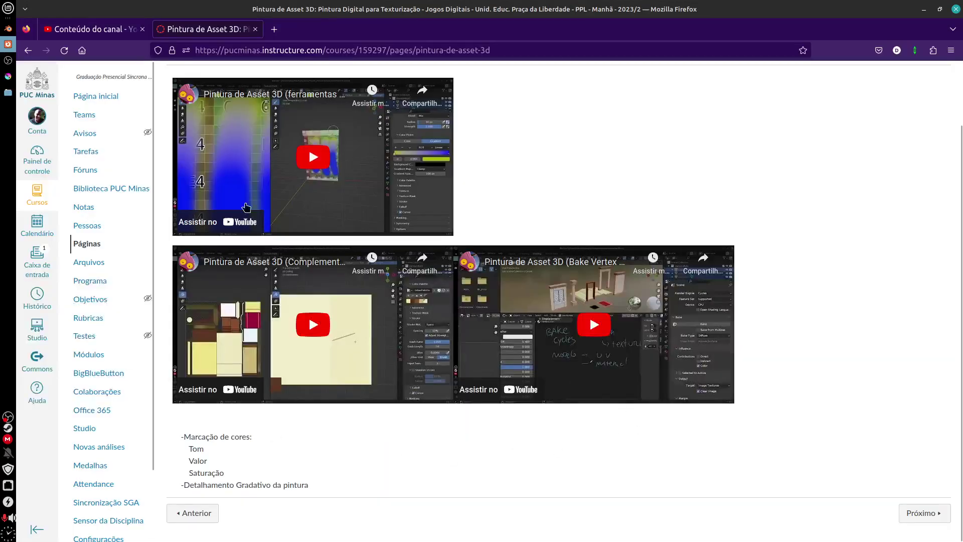
key(alt+Tab)
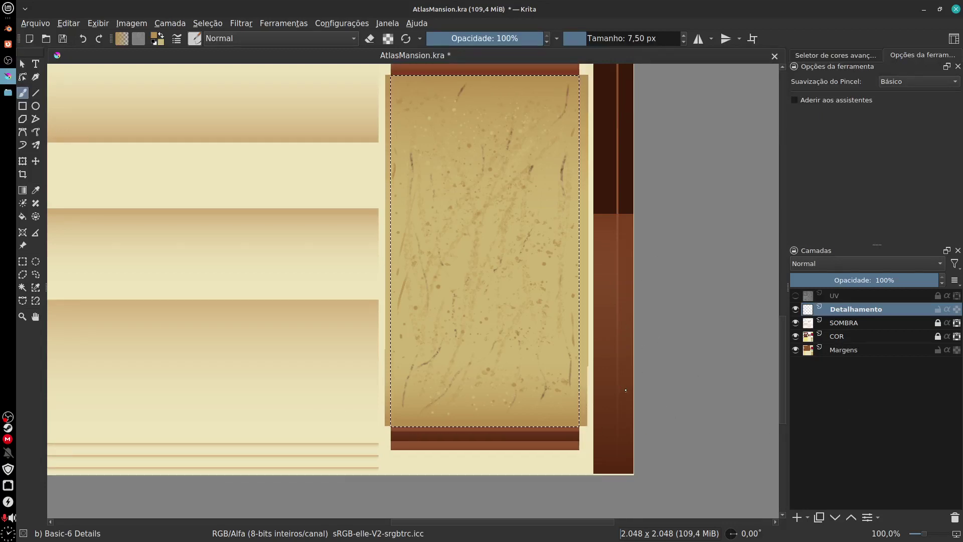
click(845, 349)
scroll(580, 402, up, 3)
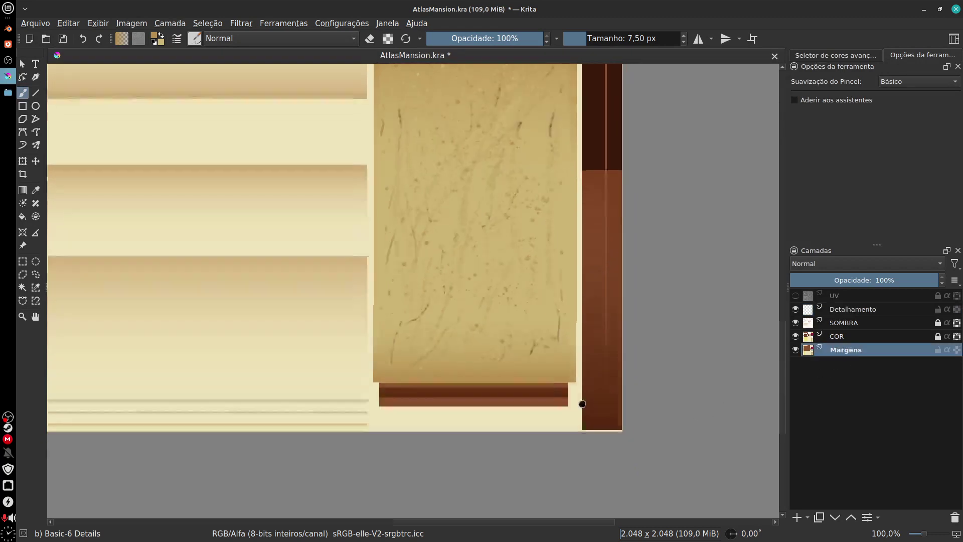
scroll(555, 414, up, 1)
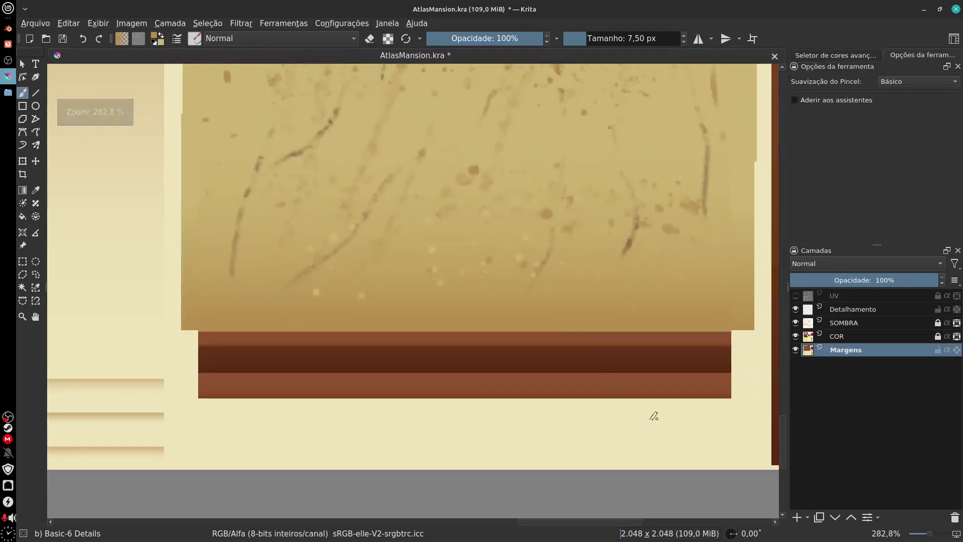
click(889, 337)
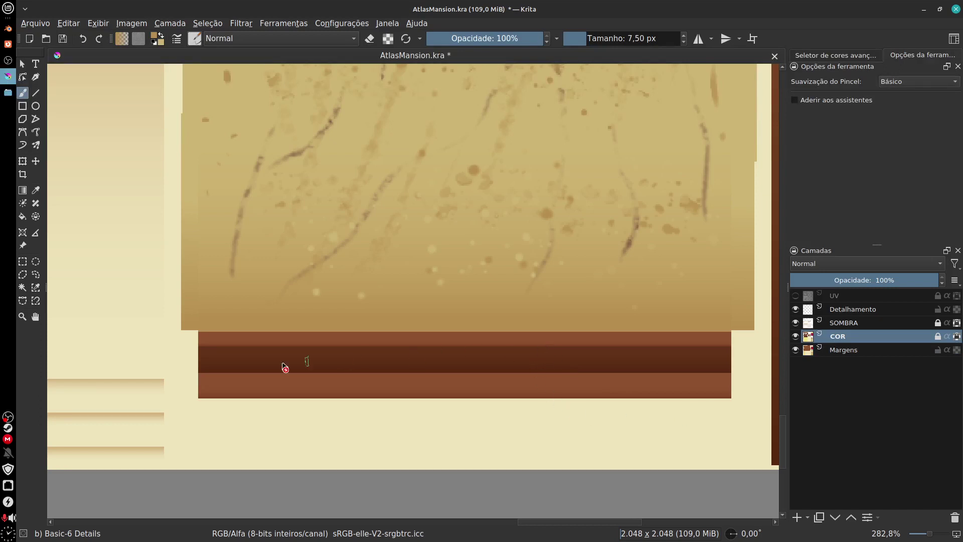
click(22, 261)
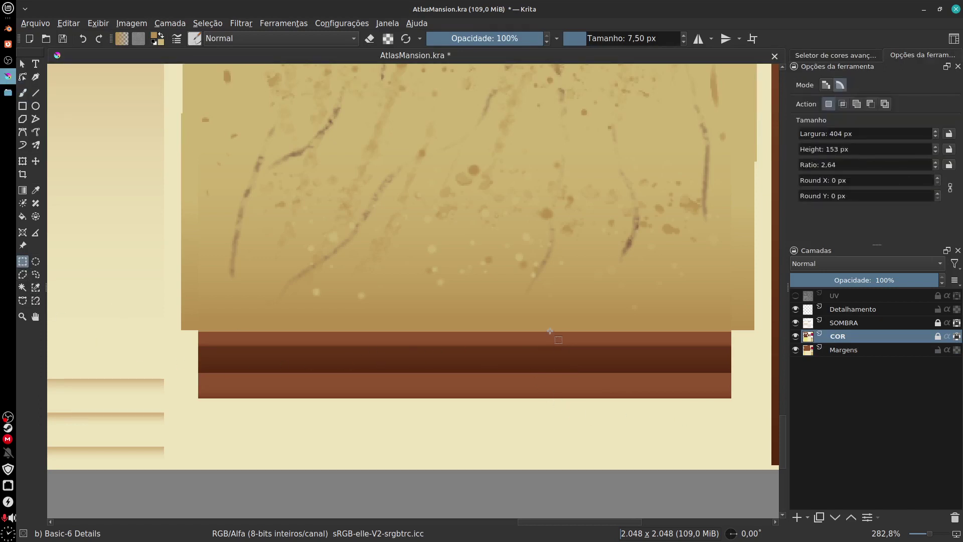
drag(550, 332, 733, 397)
key(ctrl+alt+j)
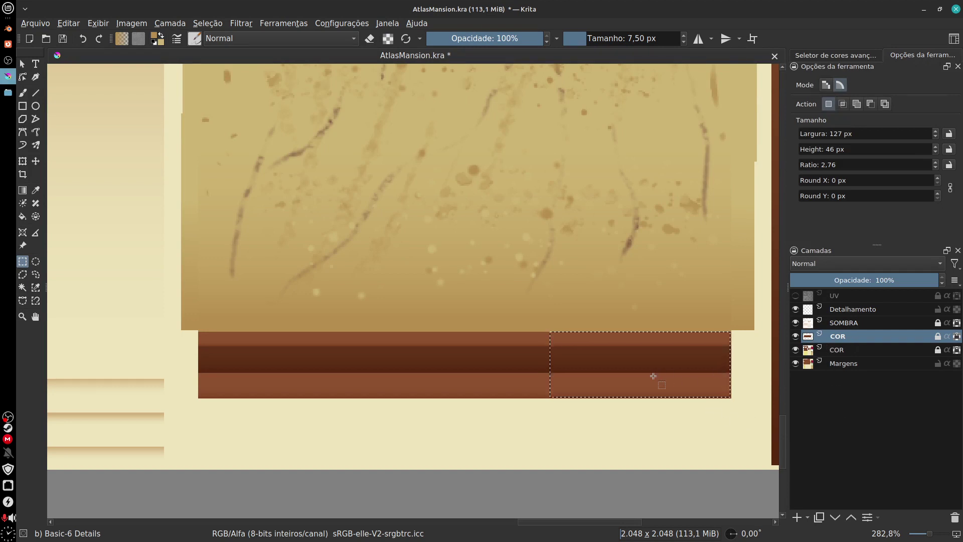
drag(653, 376, 538, 363)
drag(846, 341, 836, 387)
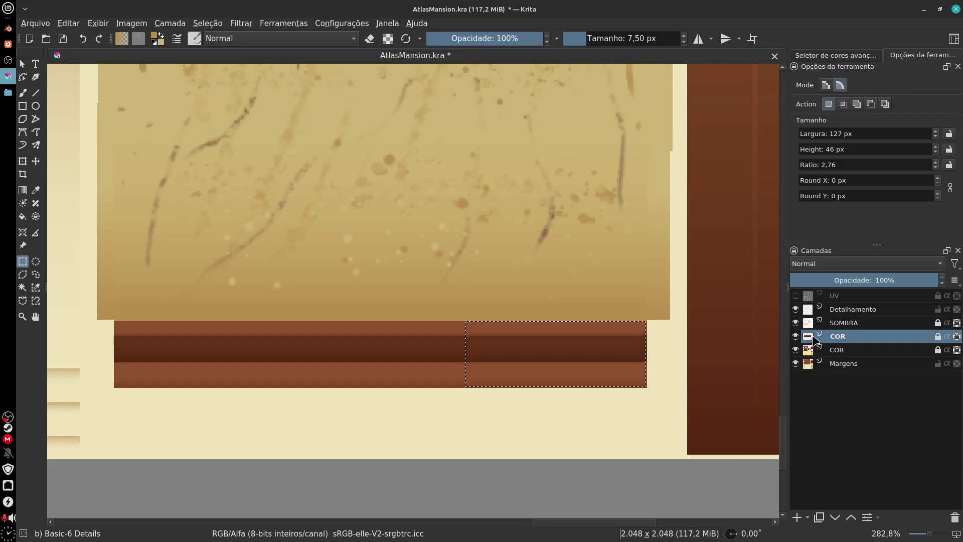
drag(815, 342, 812, 374)
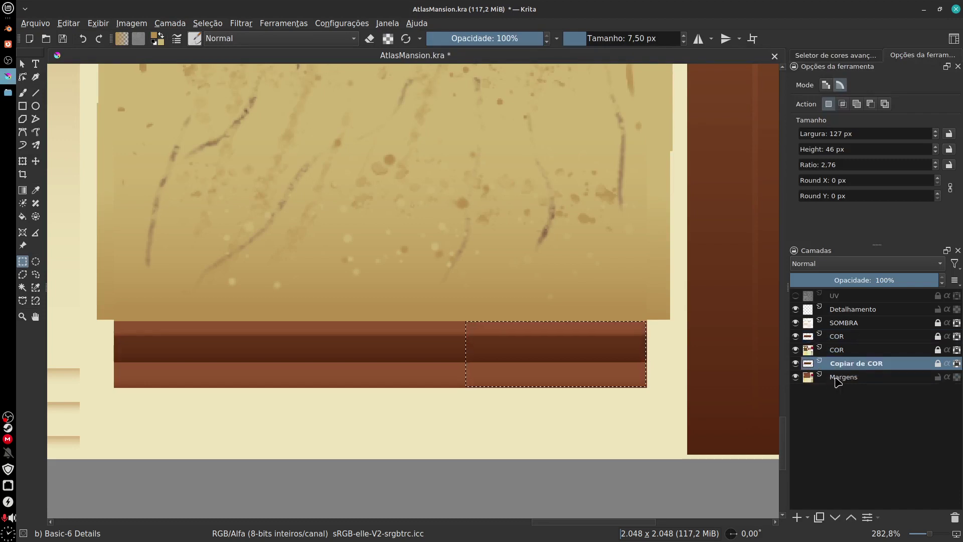
key(ctrl+z)
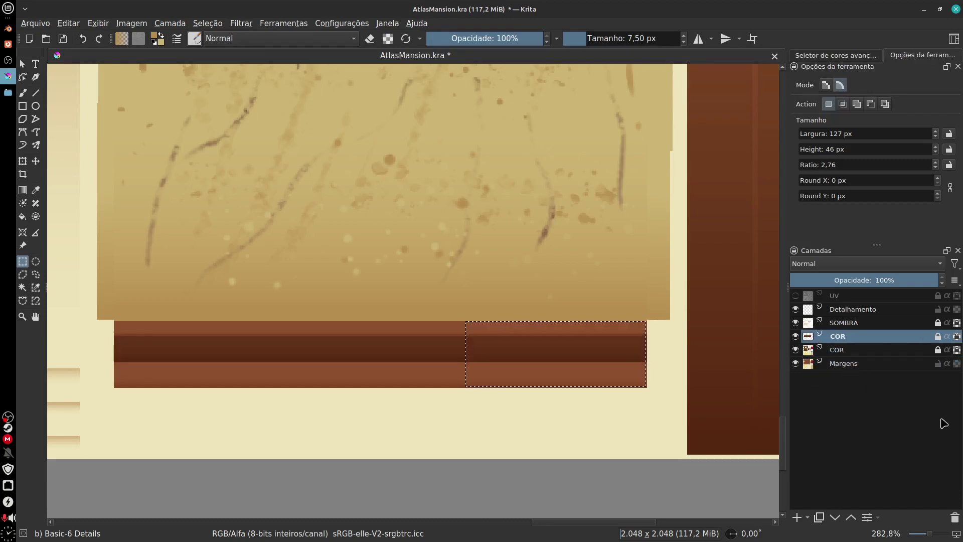
- Unlock the layer holding the copied strip piece and place it directly below the original COR layer
click(939, 337)
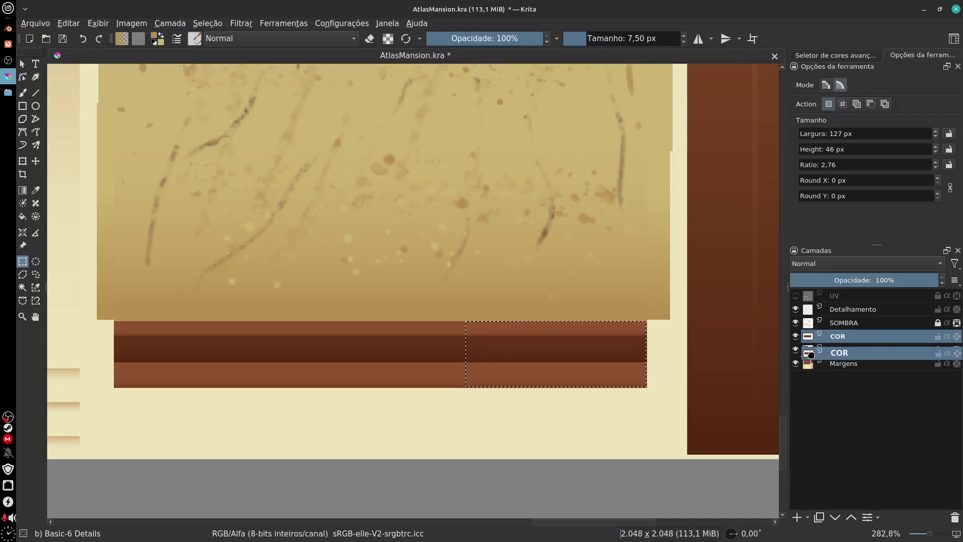
drag(820, 341, 818, 387)
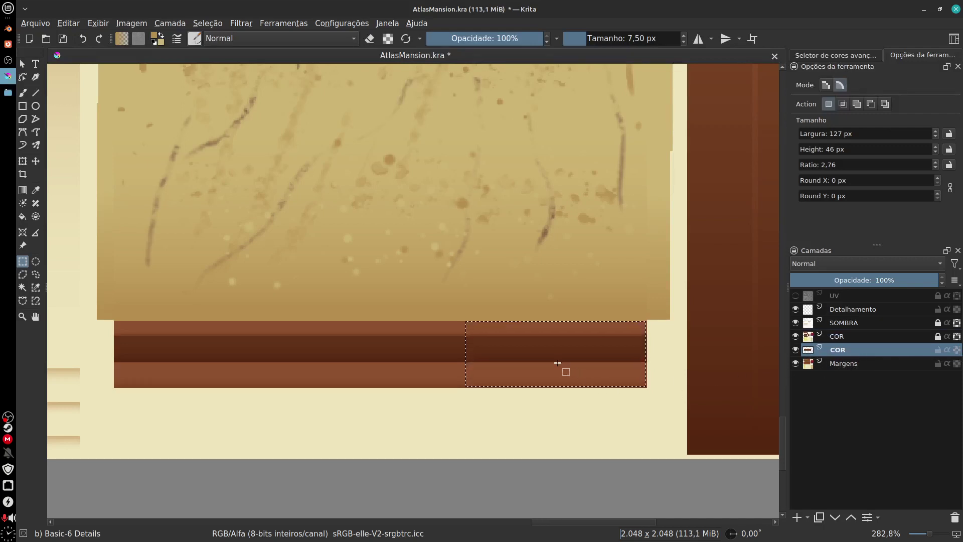
- Move the copied strip piece to the right to x 1836 px so it extends past the strip's end
click(35, 161)
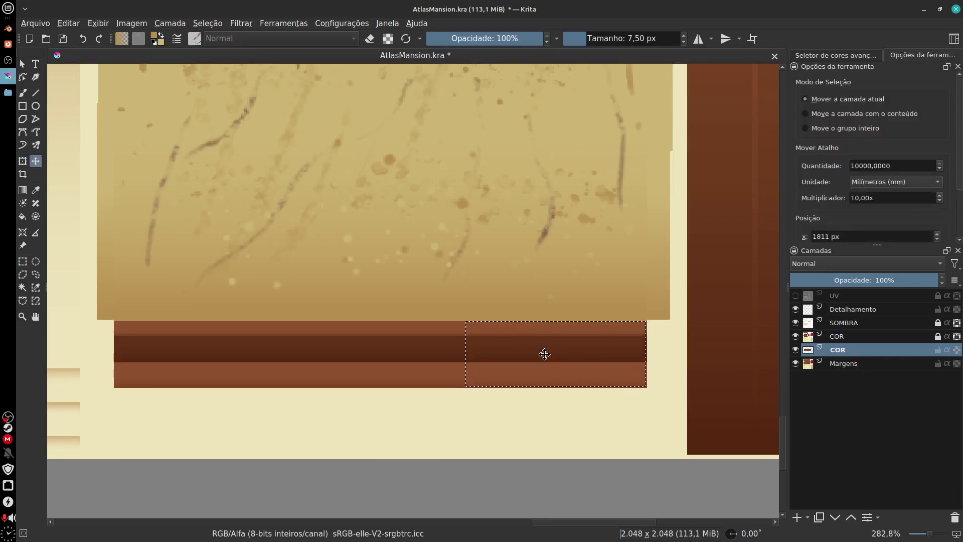
drag(606, 356, 578, 356)
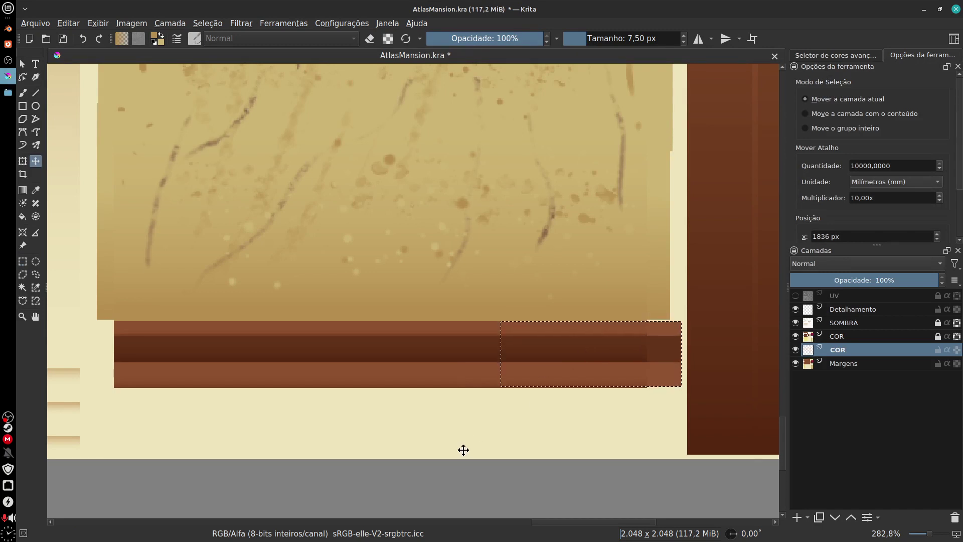
drag(496, 414, 525, 406)
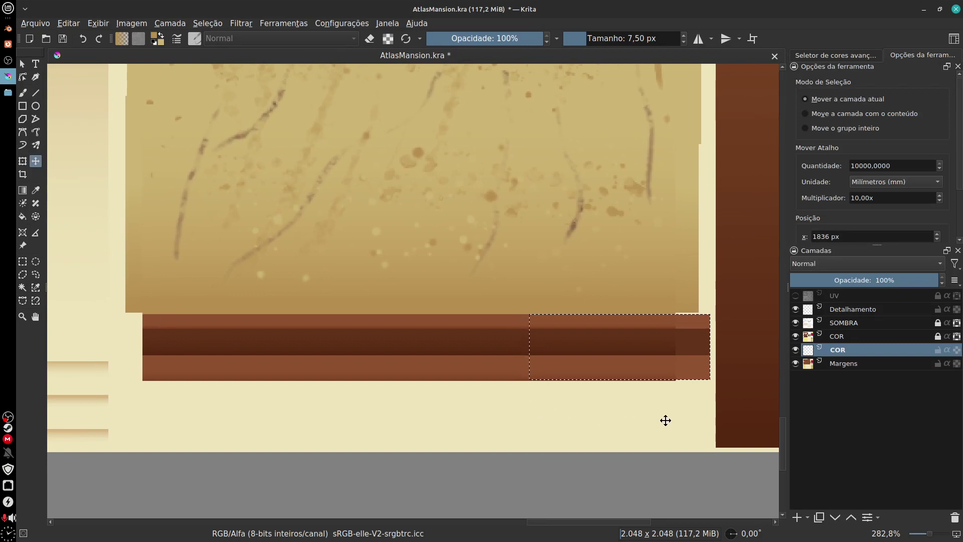
- Merge the right-end strip piece down into the Margens layer and place another copy past the strip's left end at x 1517 px
right_click(847, 353)
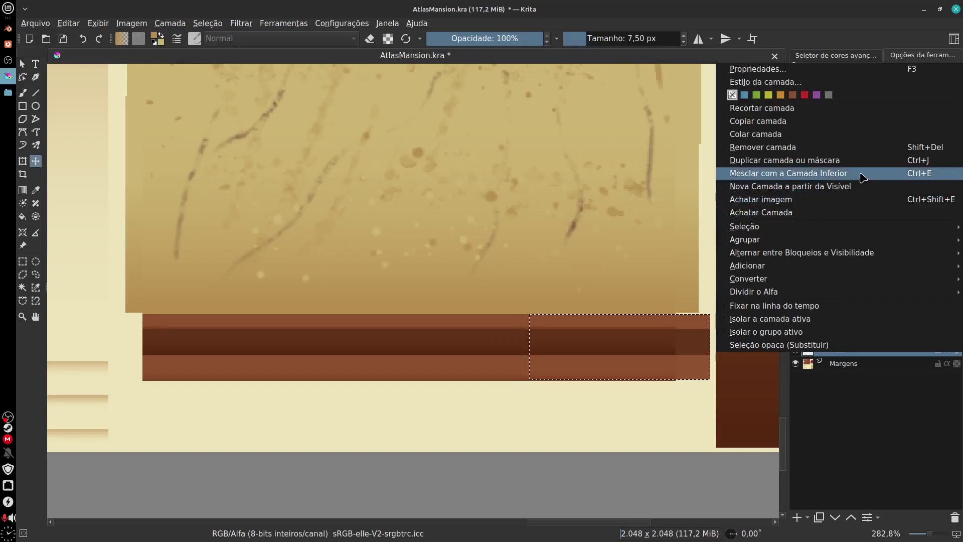
click(863, 178)
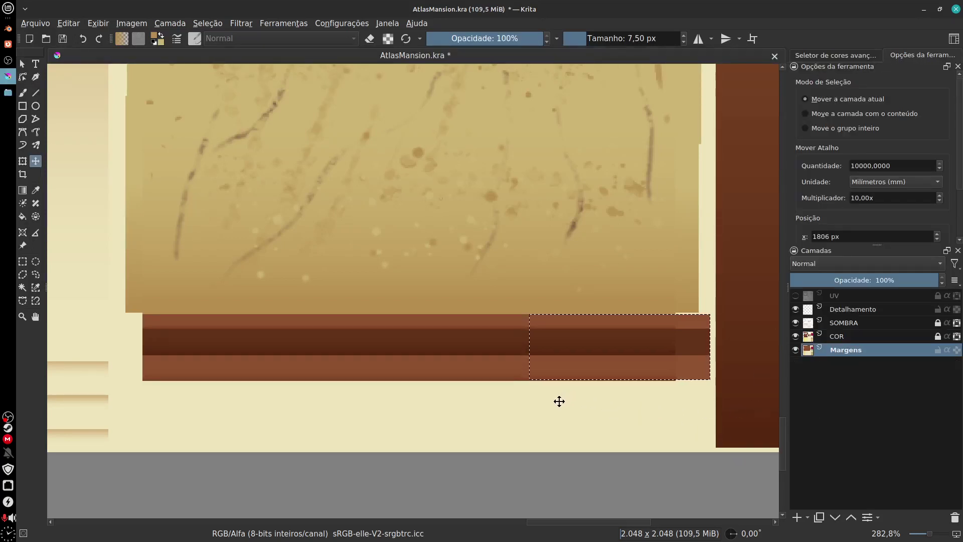
key(ctrl+z)
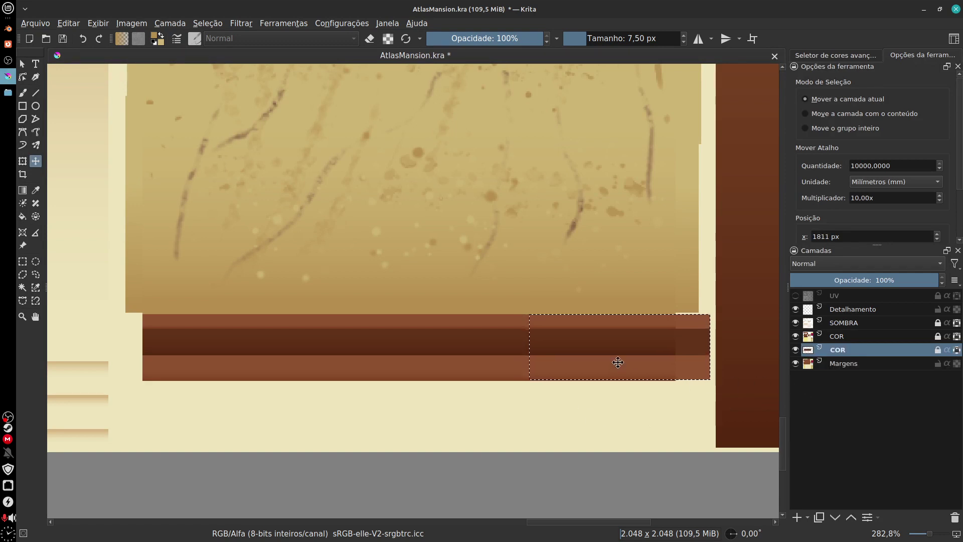
drag(665, 359, 258, 355)
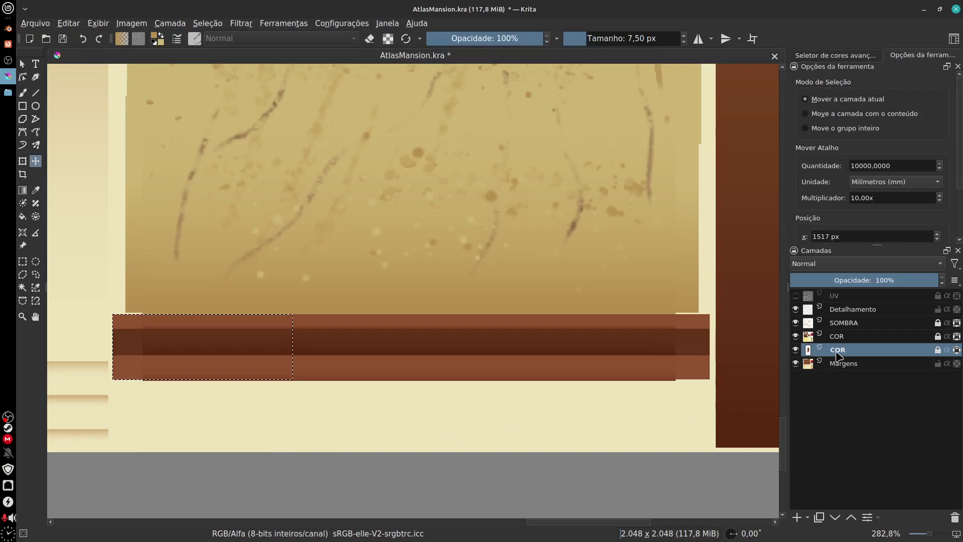
- Try to merge the left-end strip piece into Margens and select a 131 × 84 px area at the upper brown strip's right end
right_click(838, 356)
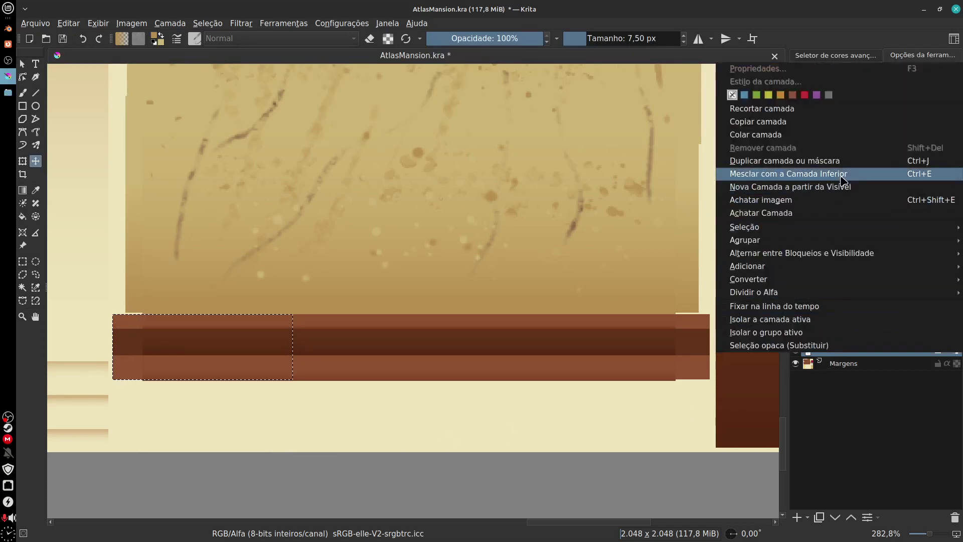
click(666, 433)
scroll(612, 365, up, 10)
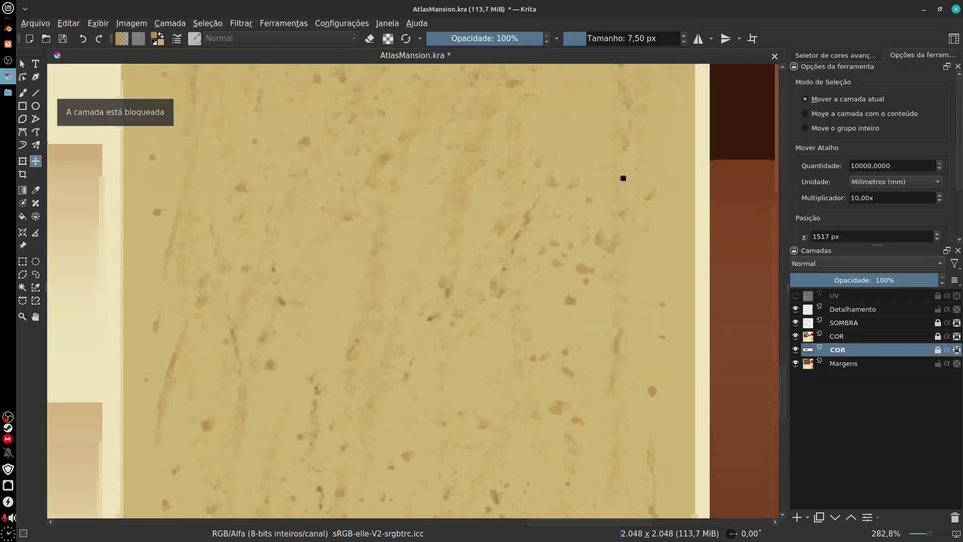
scroll(633, 192, up, 10)
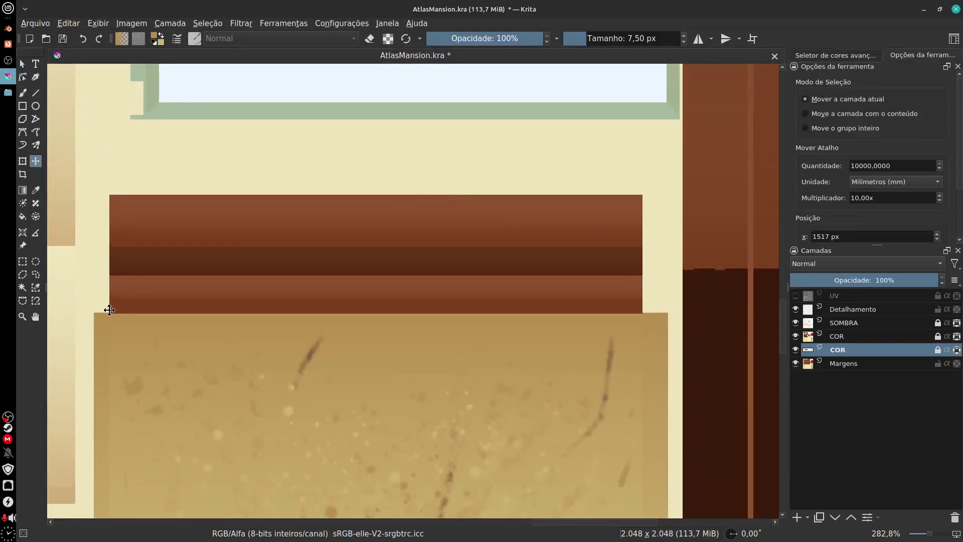
click(22, 261)
drag(456, 194, 642, 311)
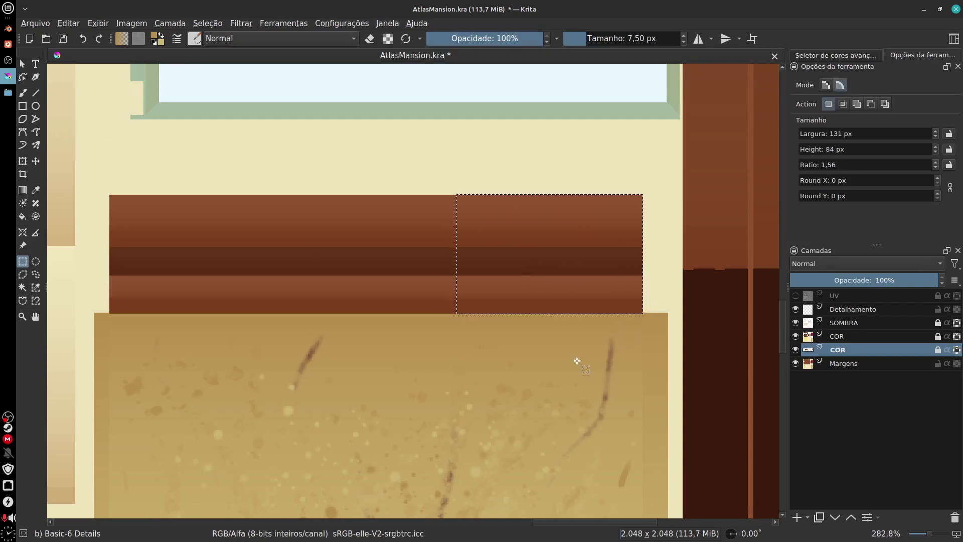
- Unlock the layer holding the lower strip's left-end piece and merge it down into the Margens layer
right_click(838, 353)
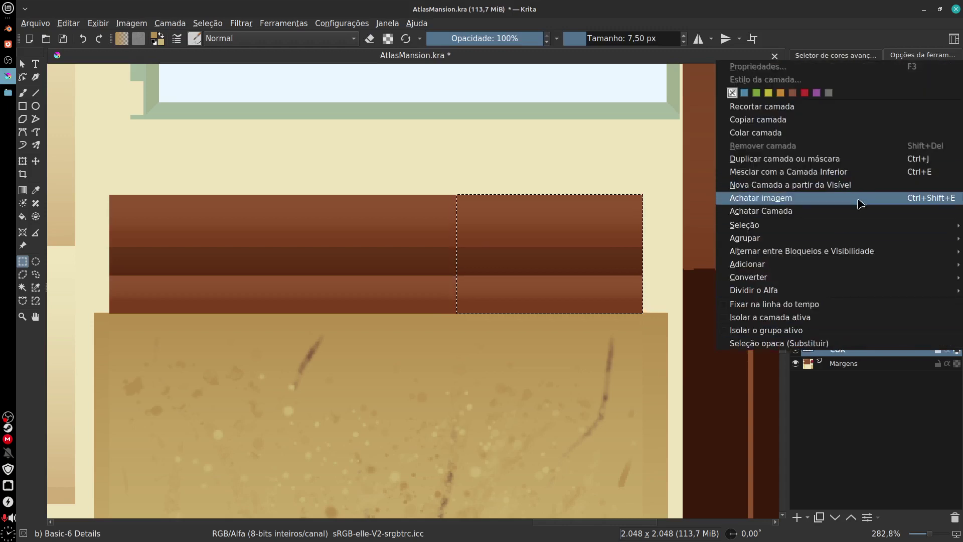
click(868, 166)
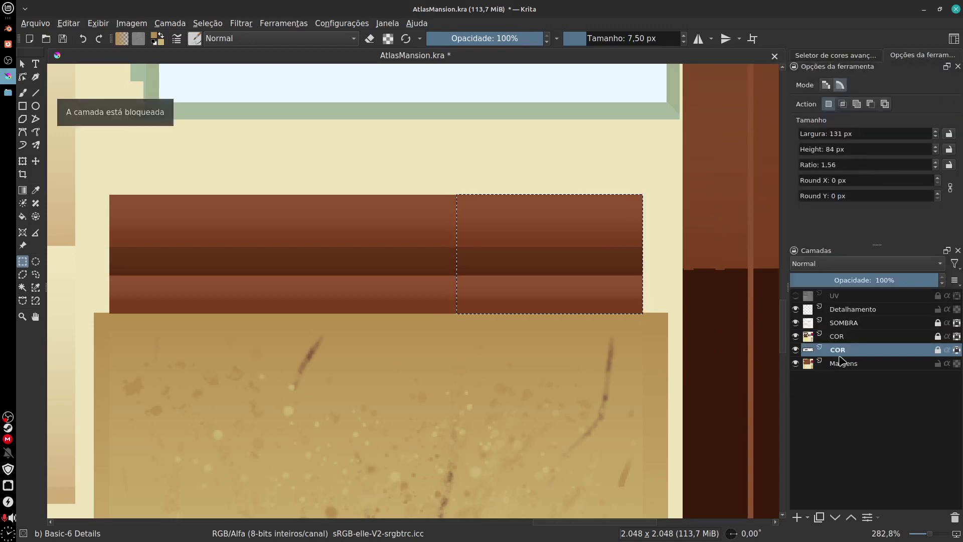
click(937, 350)
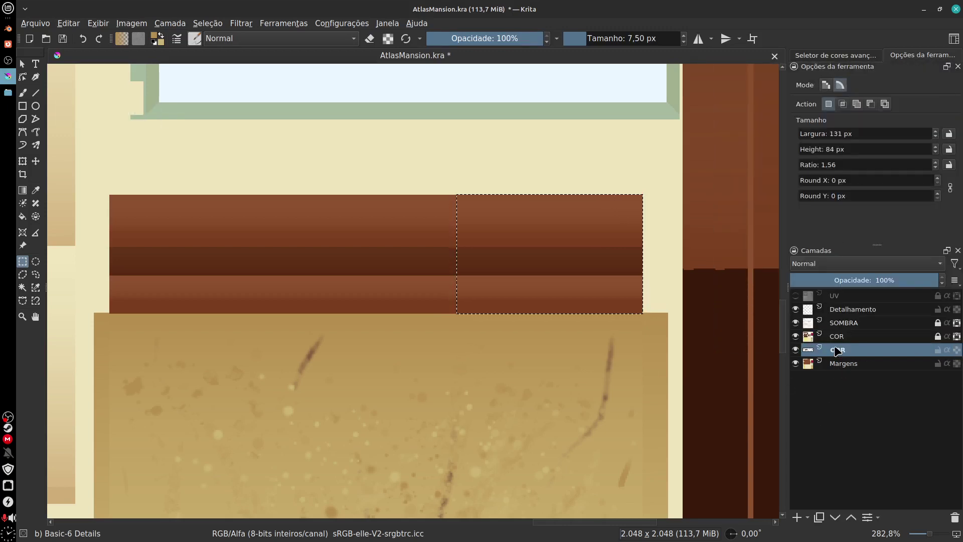
right_click(838, 351)
click(837, 167)
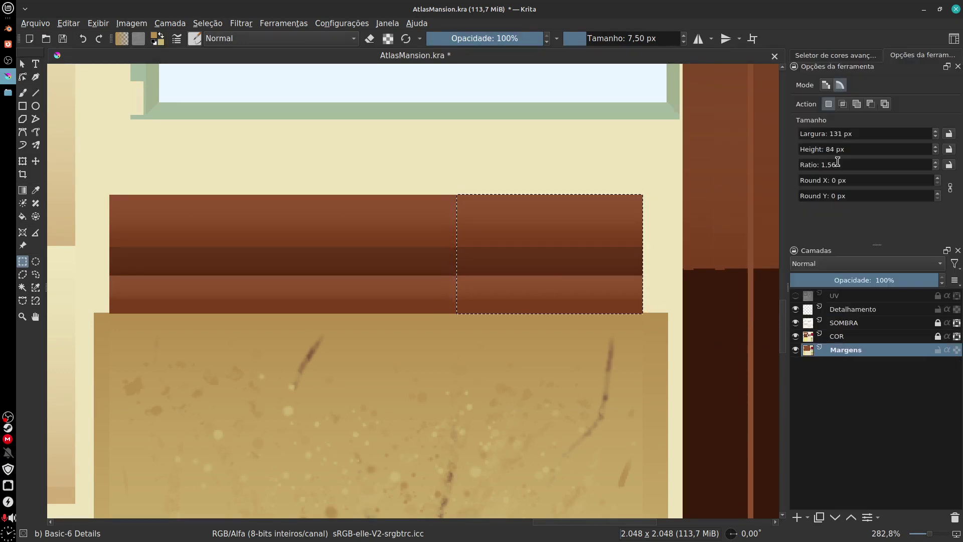
- Copy the selected strip end from COR to a new unlocked layer directly below it and move the piece right to x 1836 px
click(845, 338)
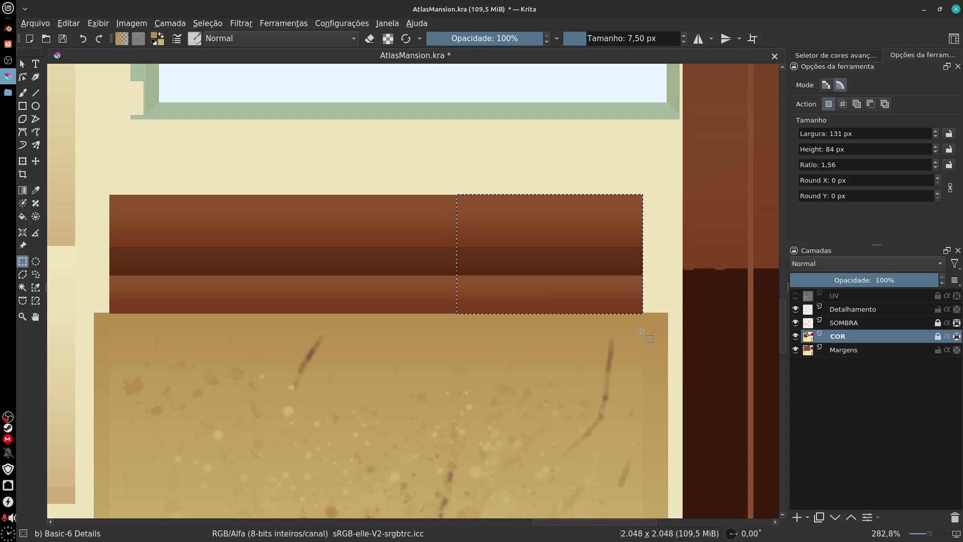
key(ctrl+alt+j)
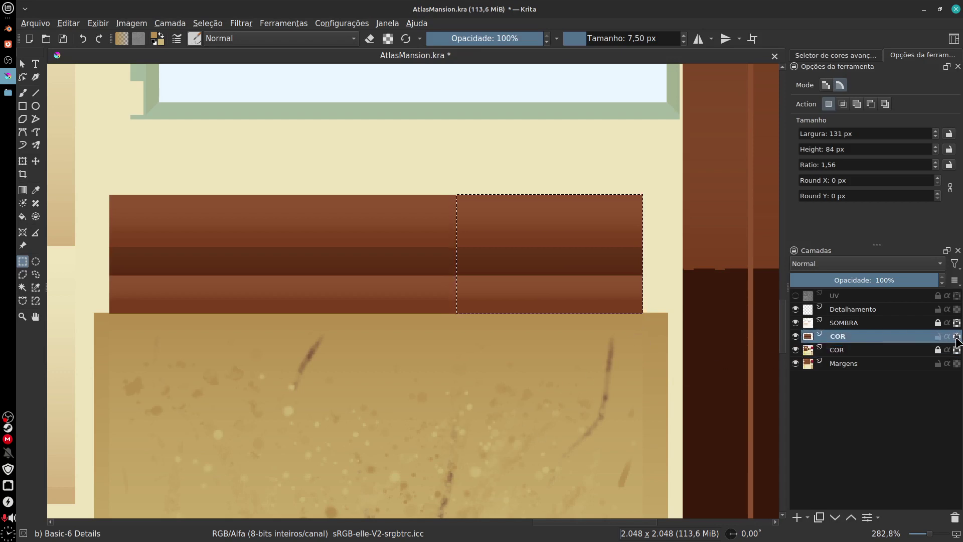
drag(838, 341, 840, 354)
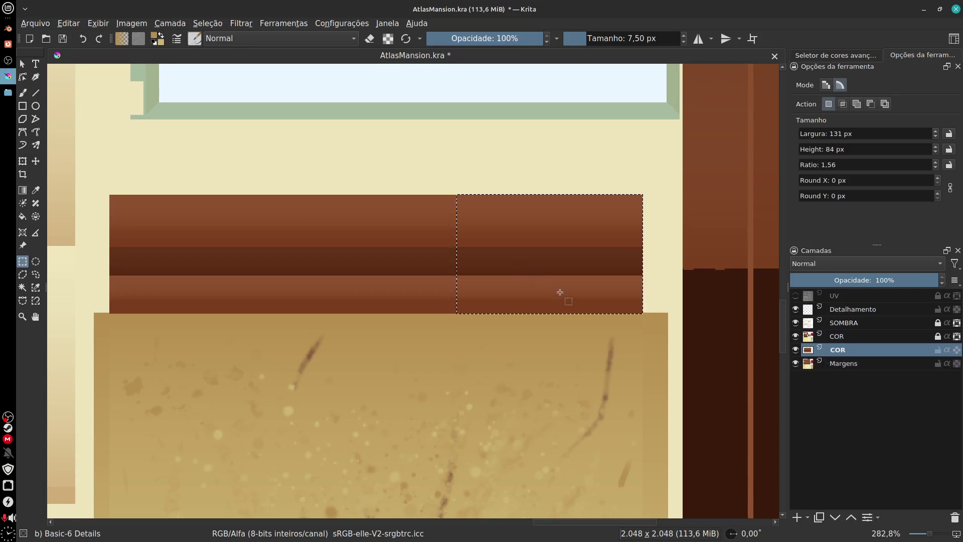
click(36, 161)
drag(594, 291, 597, 289)
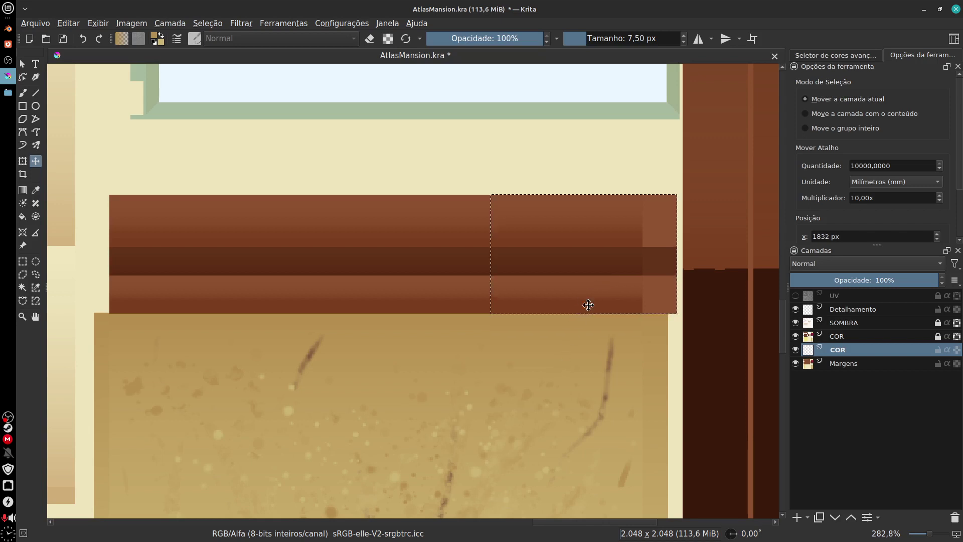
- Merge the upper strip's right-end piece into Margens and place another copy past the strip's left end at x 1545 px
right_click(847, 359)
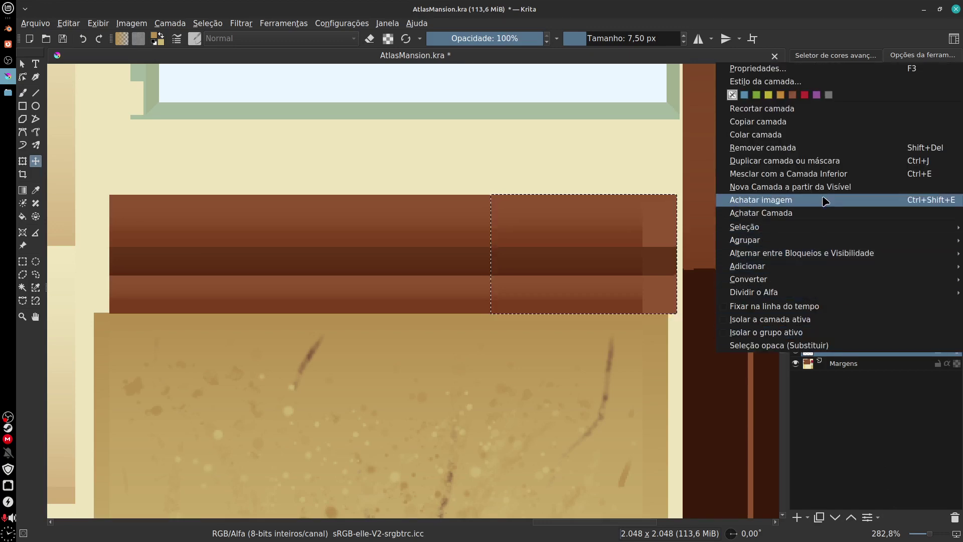
click(845, 174)
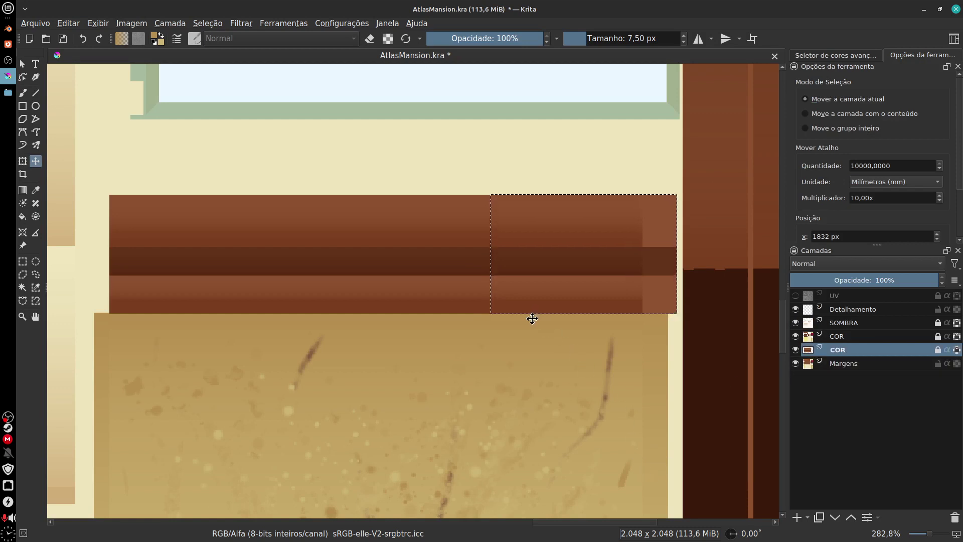
key(ctrl+shift+a)
drag(667, 293, 251, 297)
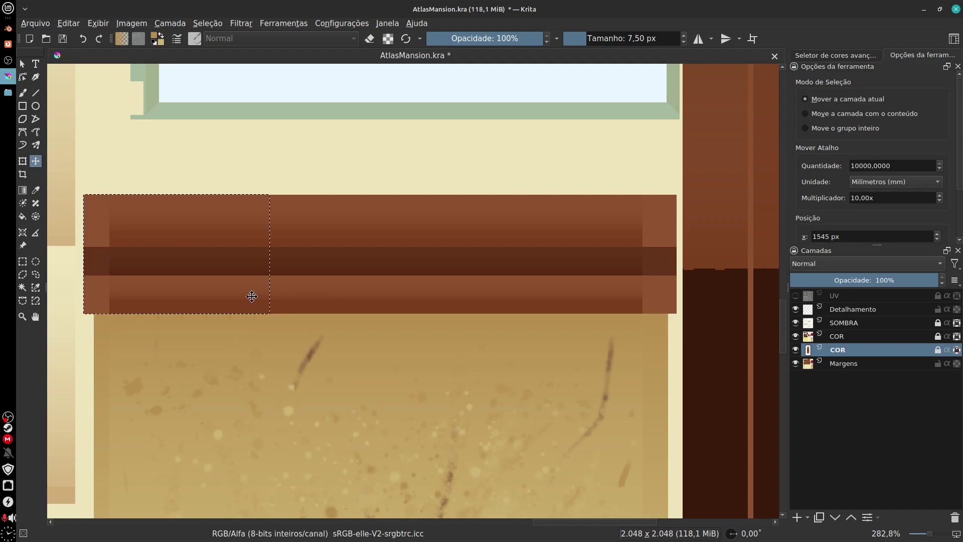
- Unlock the layer holding the upper strip's left-end piece, merge it down into Margens, and clear the selection
right_click(843, 356)
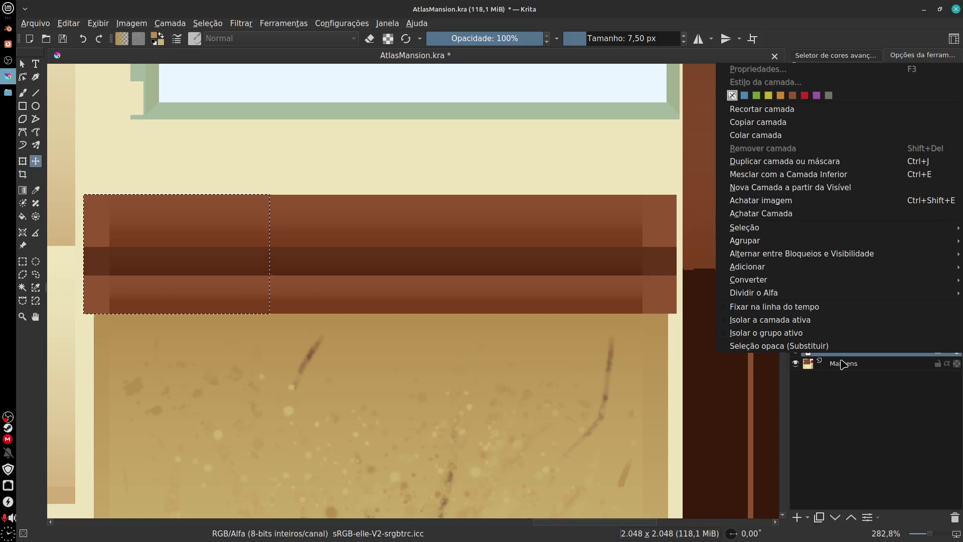
click(845, 174)
click(937, 349)
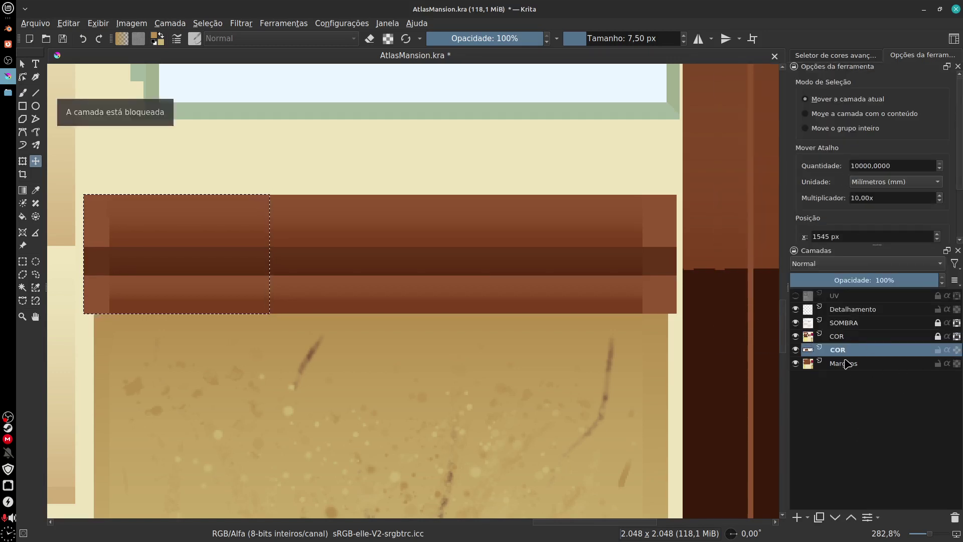
right_click(846, 363)
click(844, 176)
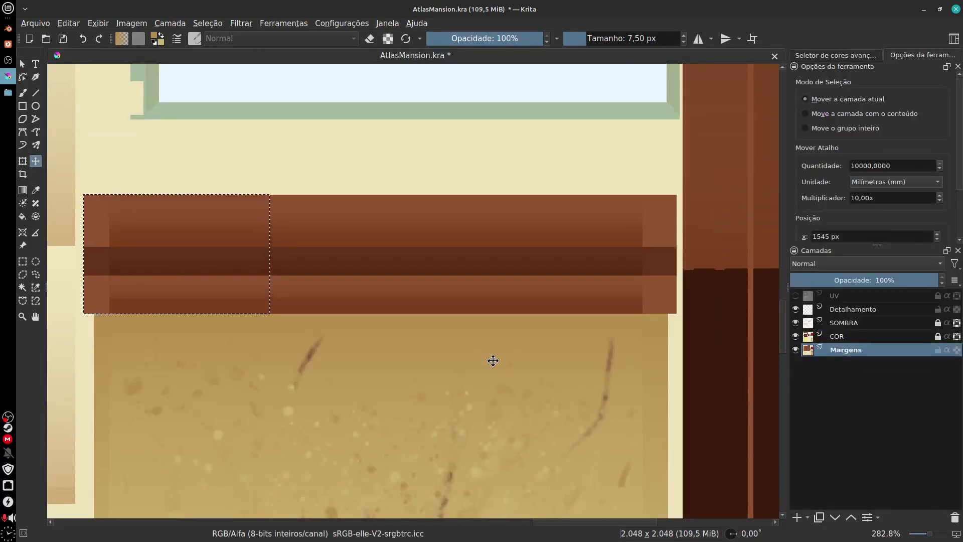
key(ctrl+shift+a)
- Make Detalhamento the active layer and set the foreground color to dark brown #664715
drag(491, 362, 515, 352)
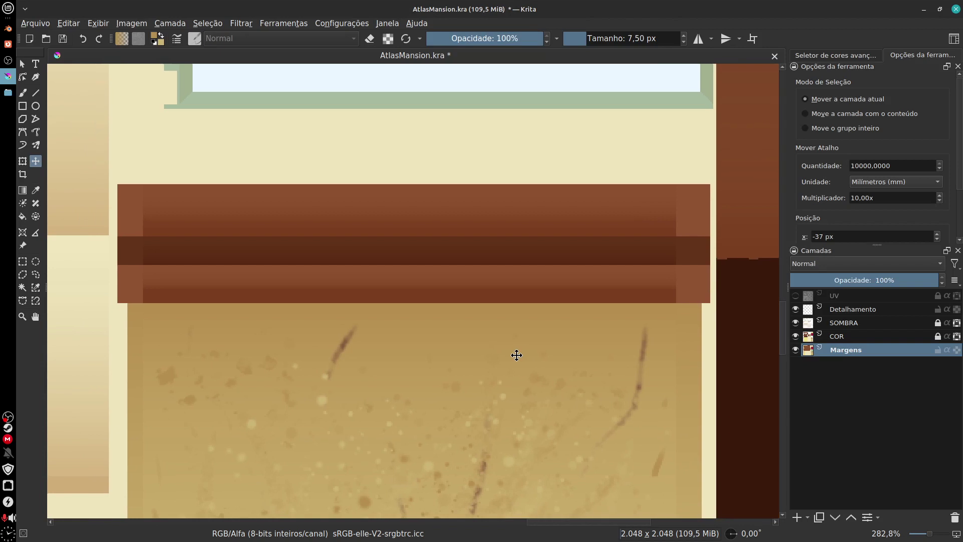
scroll(477, 389, down, 1)
scroll(507, 376, down, 2)
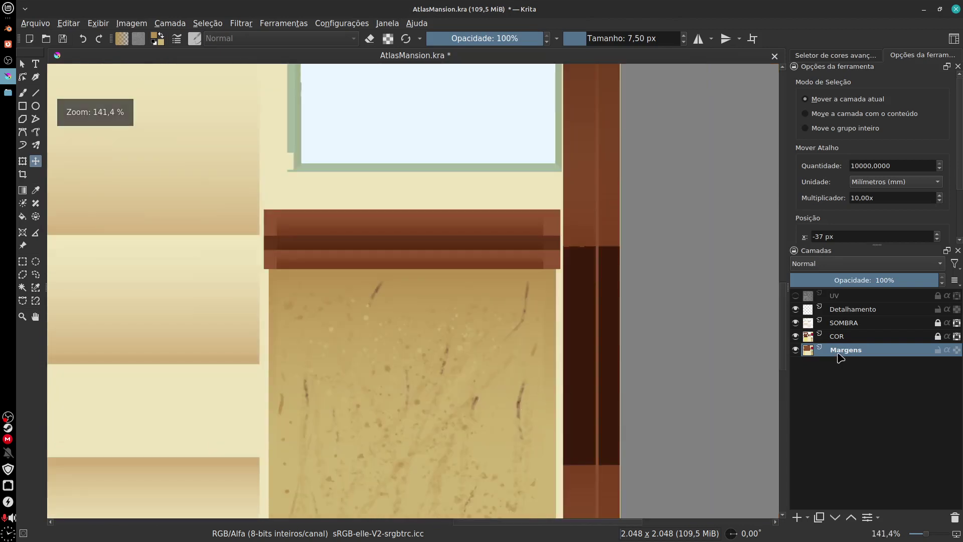
click(856, 310)
drag(443, 279, 453, 299)
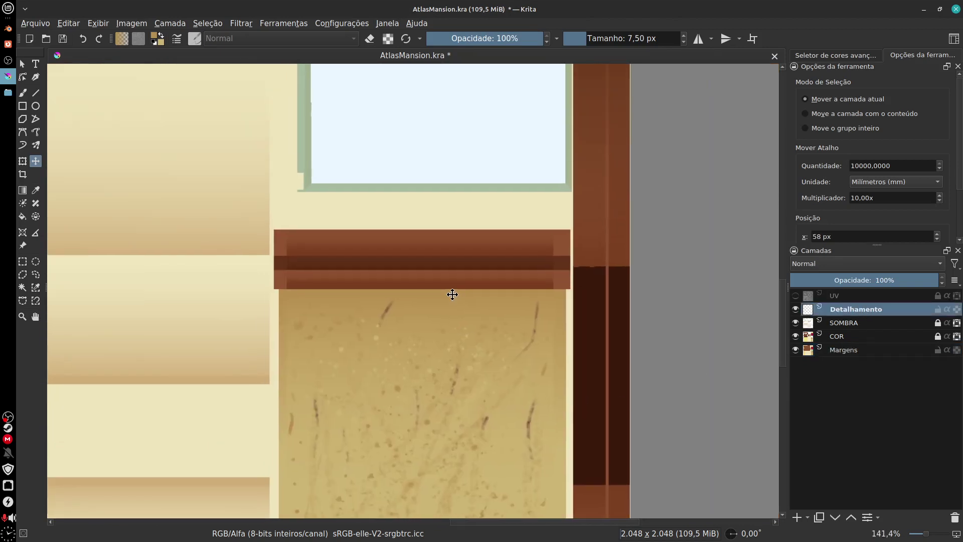
click(157, 39)
click(425, 203)
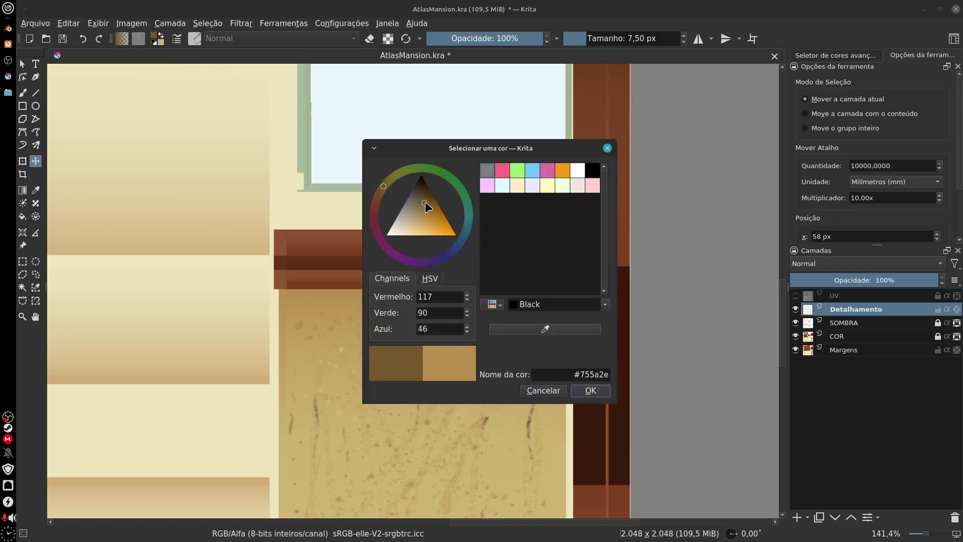
click(429, 199)
click(591, 391)
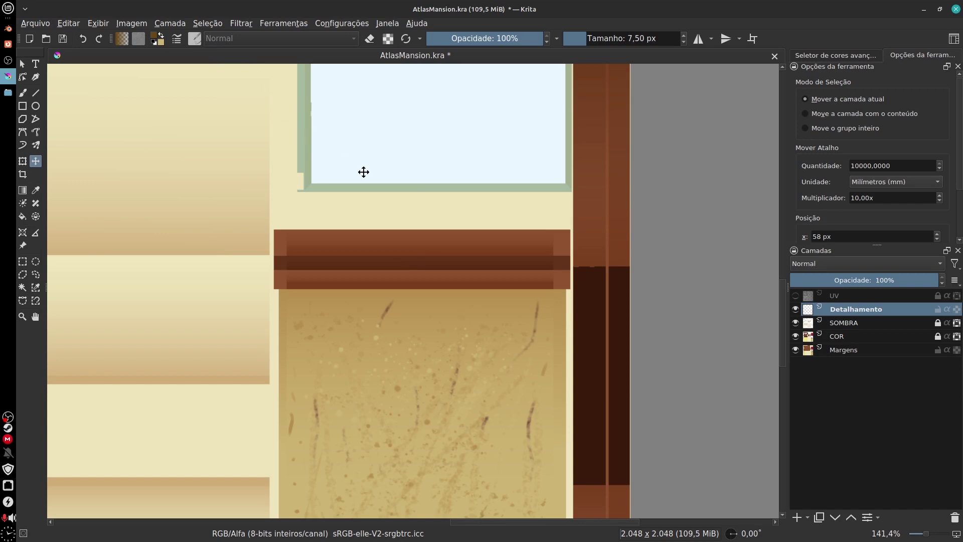
- Switch to the freehand brush with the Texture Random Particles preset
click(22, 92)
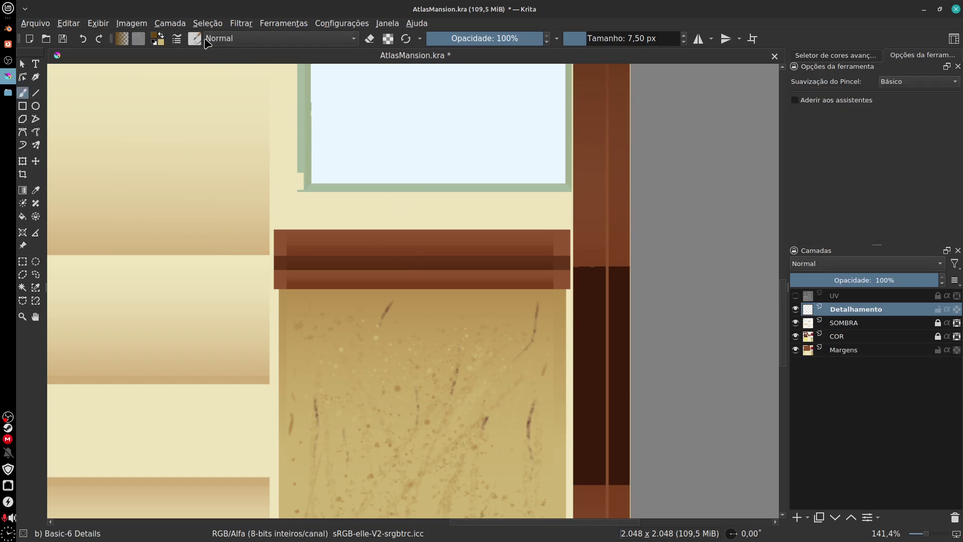
click(197, 38)
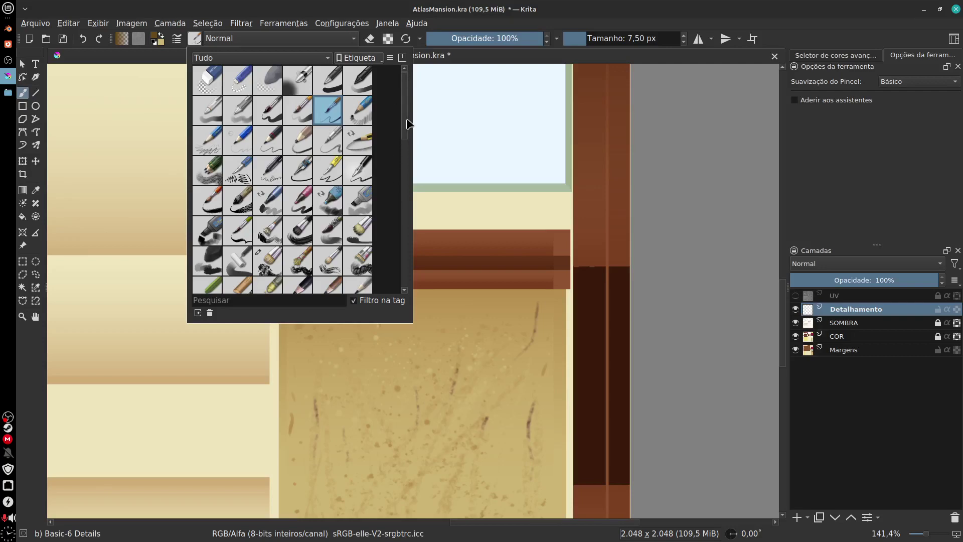
drag(407, 119, 406, 252)
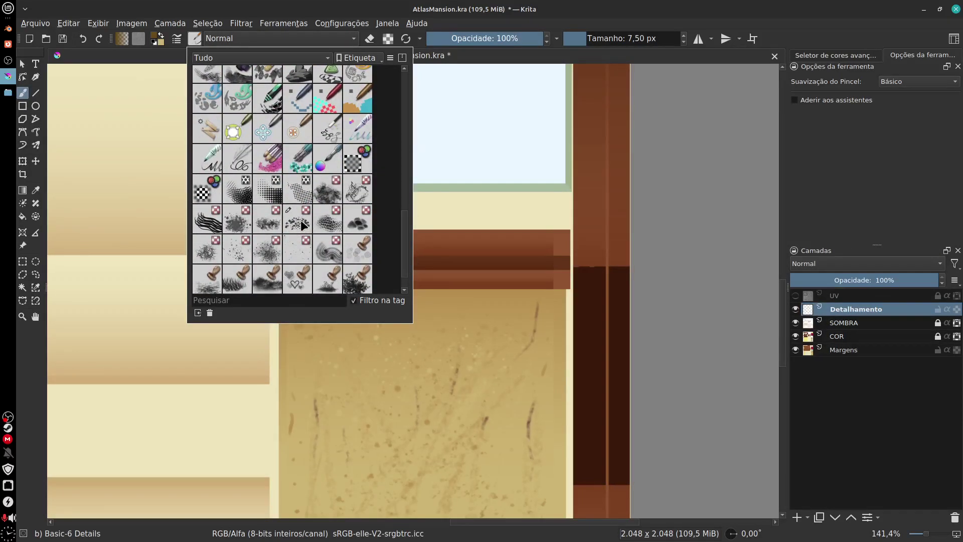
scroll(408, 253, down, 1)
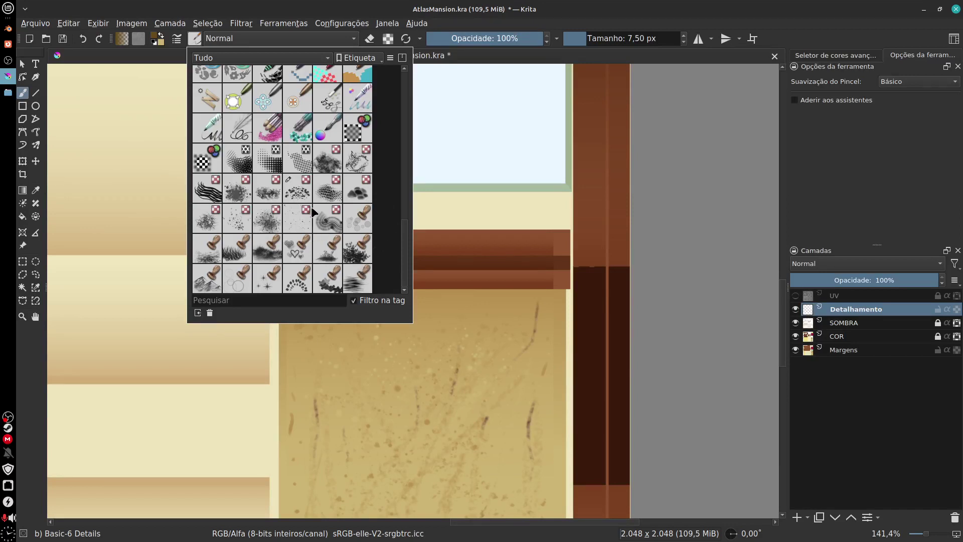
click(297, 191)
click(493, 197)
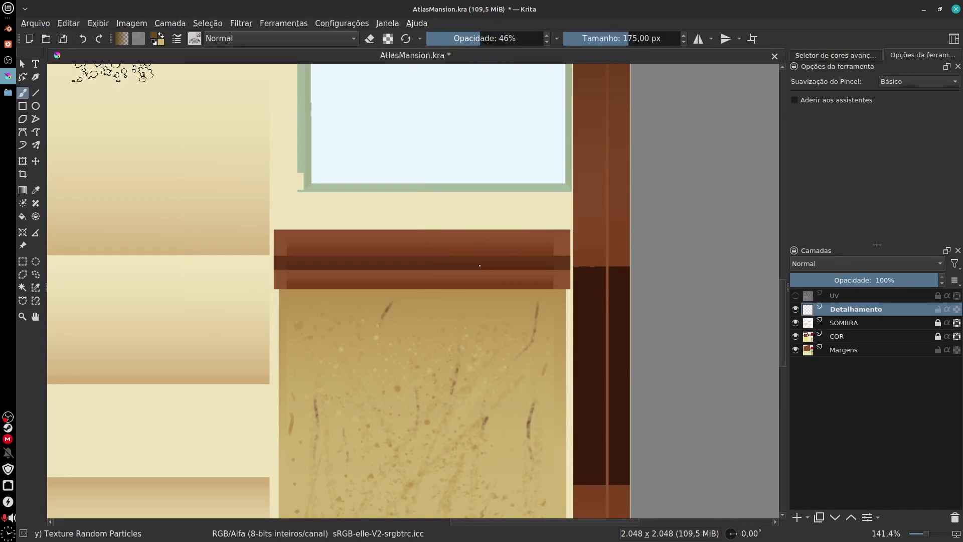
- Paint a dark brown particle stain at 46% opacity and 175 px over the right half of the upper brown strip
drag(489, 253, 424, 271)
drag(428, 311, 445, 308)
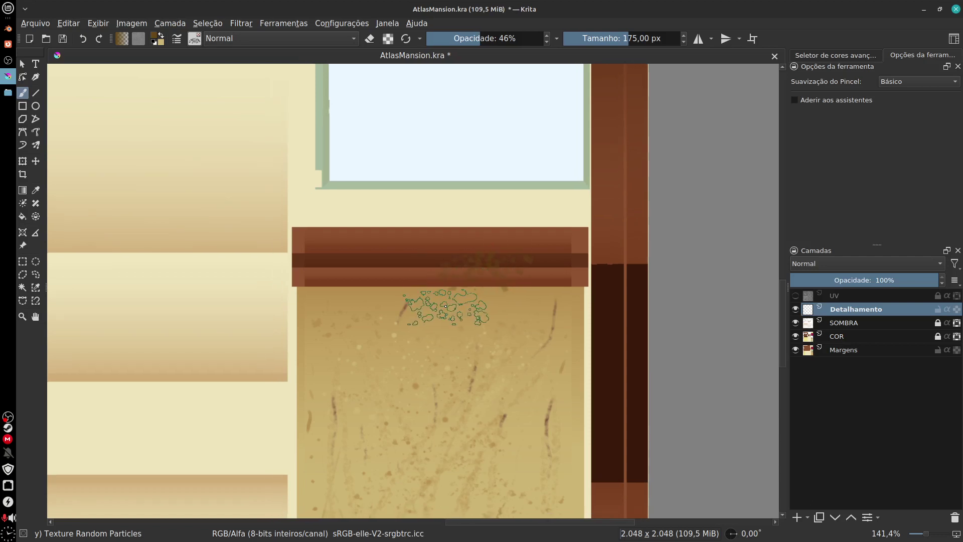
key(plus)
key(plus)
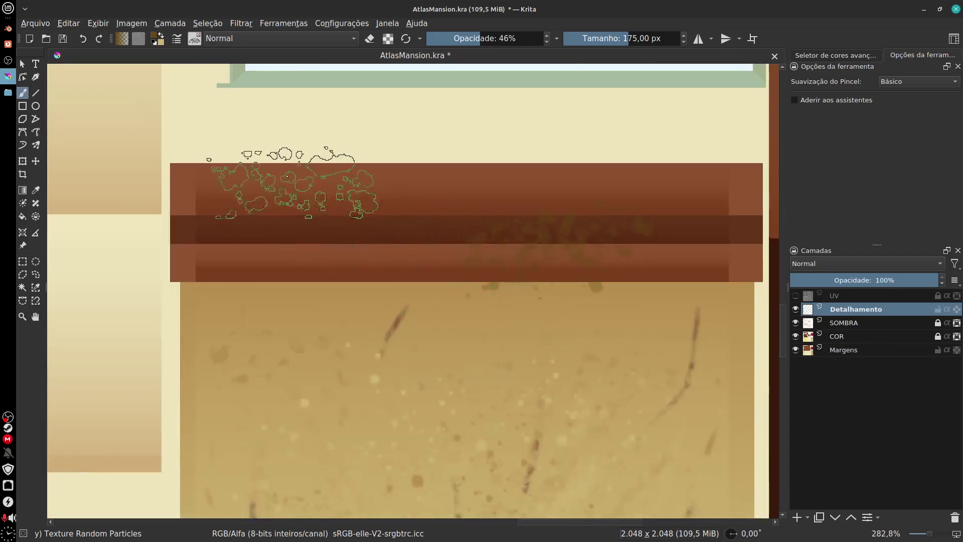
- Set the foreground color to dark reddish brown #52200e
click(156, 37)
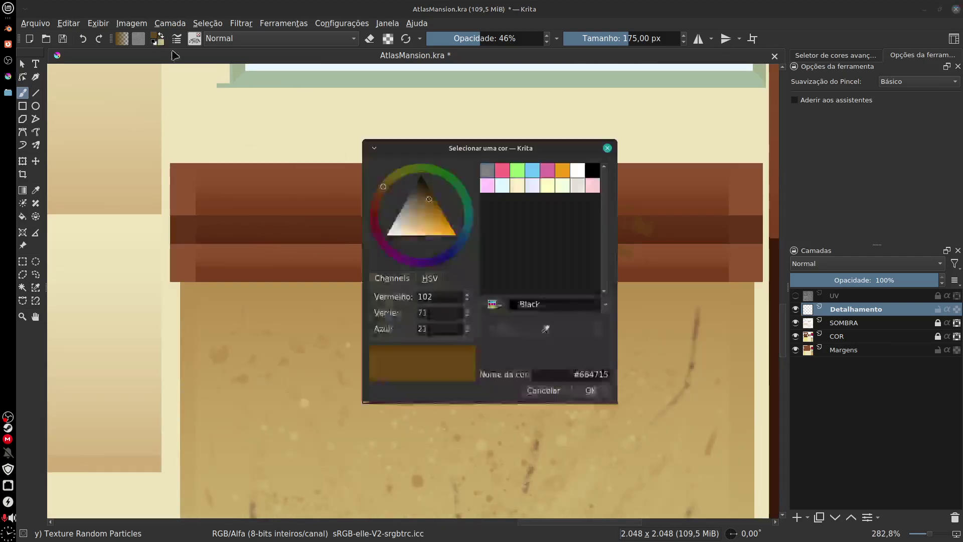
click(428, 194)
click(377, 203)
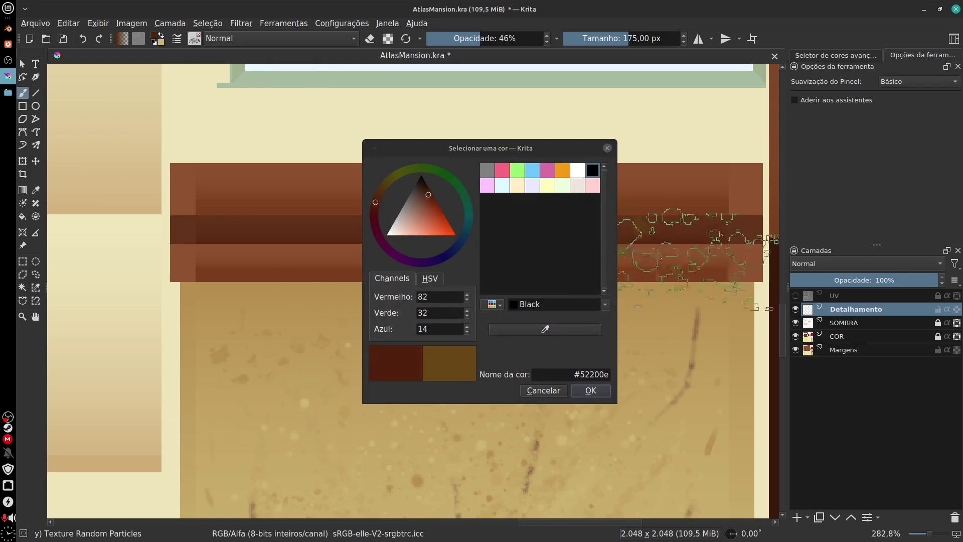
click(660, 258)
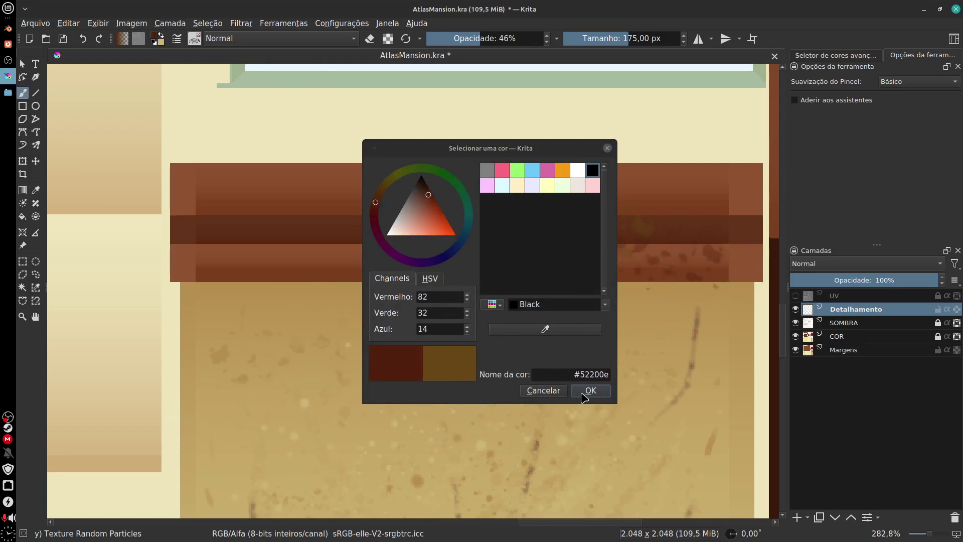
click(589, 390)
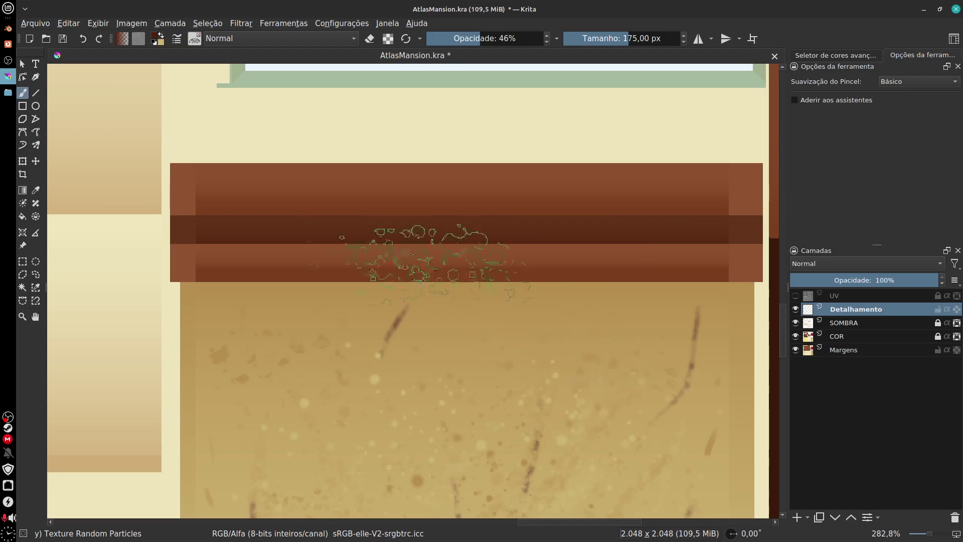
- Paint dark reddish-brown particle stains at 46% opacity and 175 px across the upper brown strip
click(365, 215)
click(471, 231)
click(571, 206)
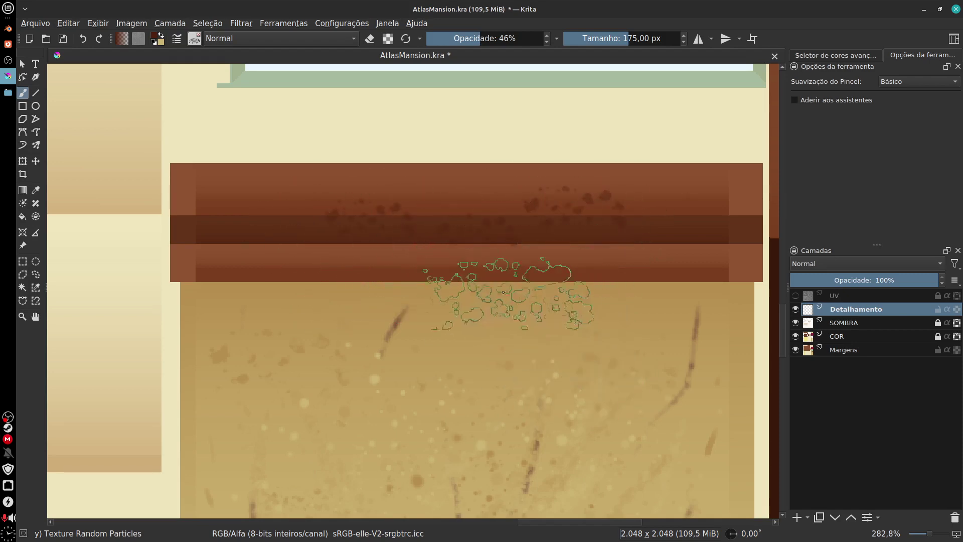
click(321, 274)
click(587, 274)
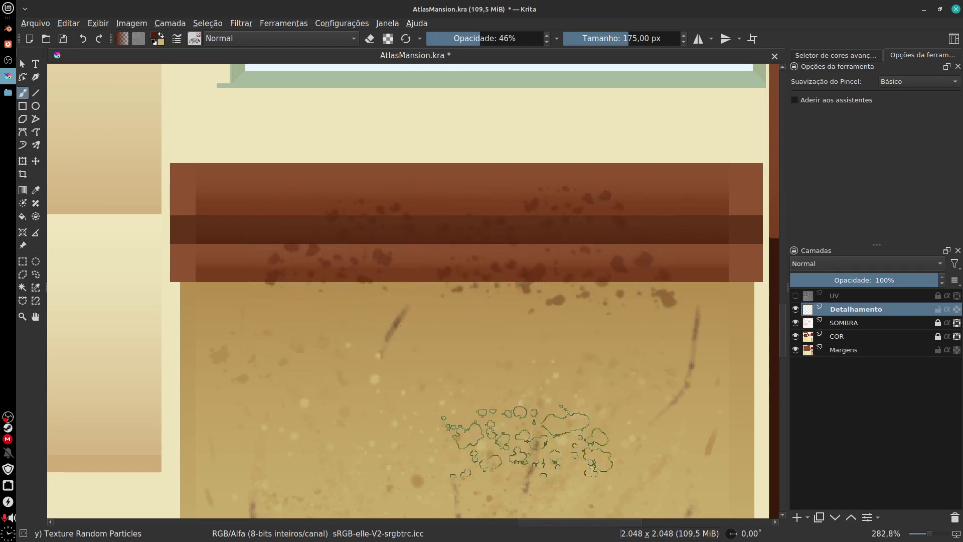
- Select a rectangle about 319 × 82 px around the stained middle of the upper brown strip and clear the selection
scroll(527, 441, down, 15)
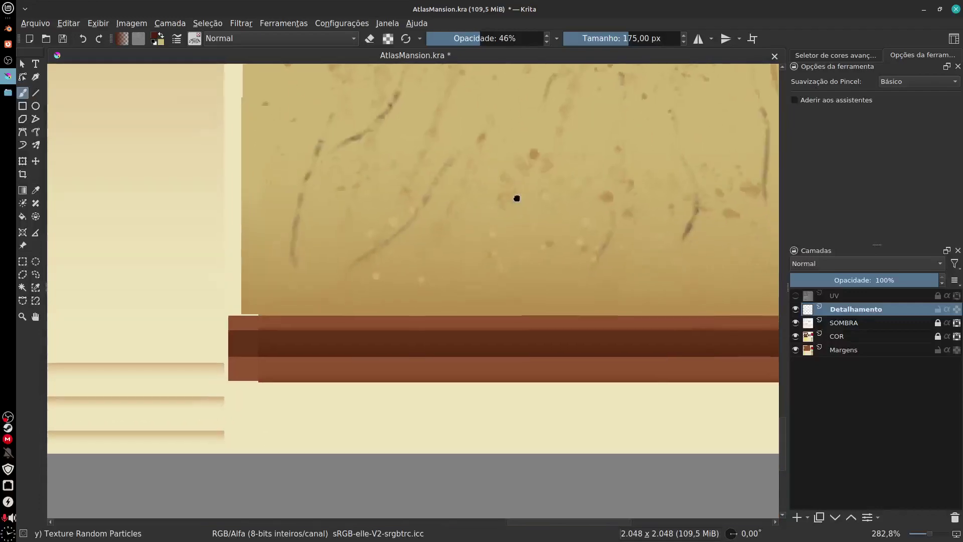
scroll(507, 206, up, 10)
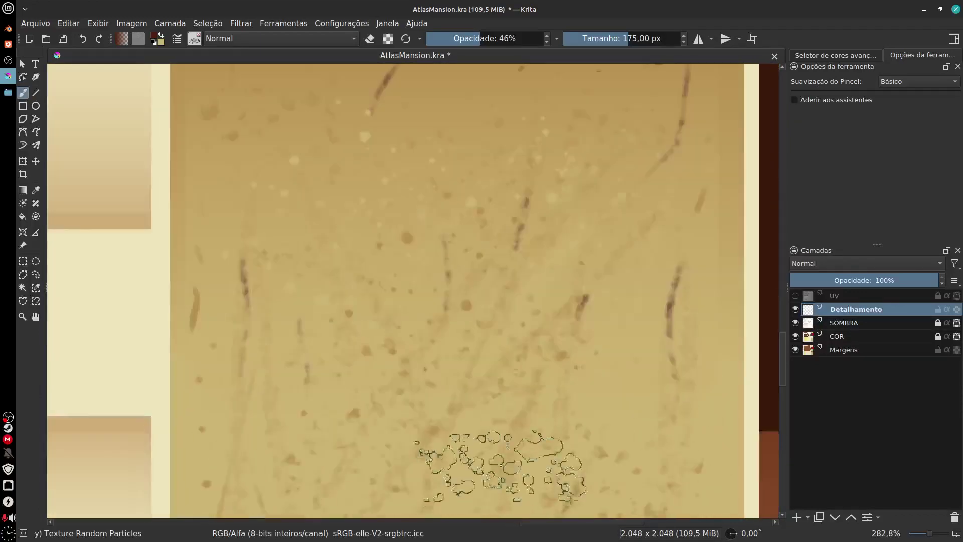
scroll(501, 466, up, 8)
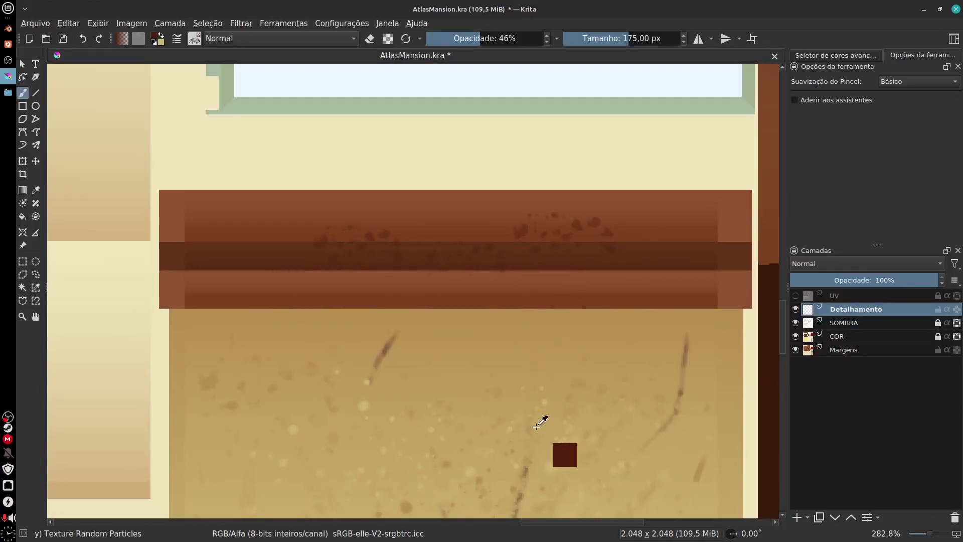
click(22, 262)
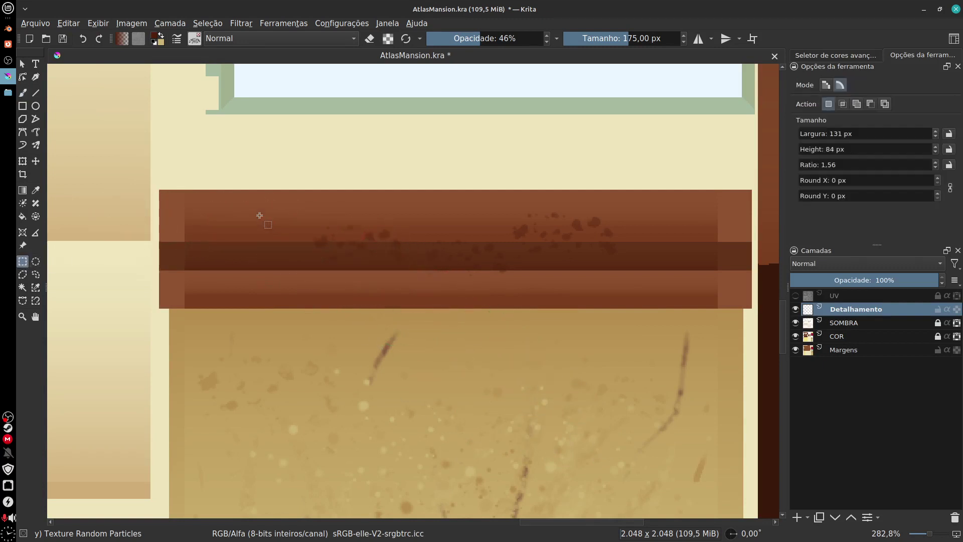
drag(218, 192, 670, 307)
click(666, 316)
- Try dark reddish-brown particle stains at 46% opacity and 175 px on the lower brown strip and undo them
scroll(472, 375, down, 10)
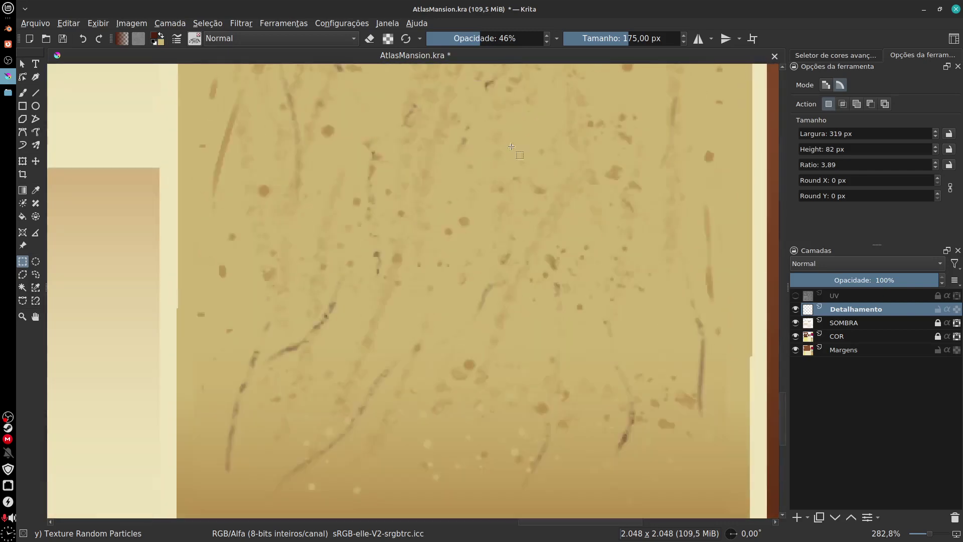
scroll(497, 251, up, 3)
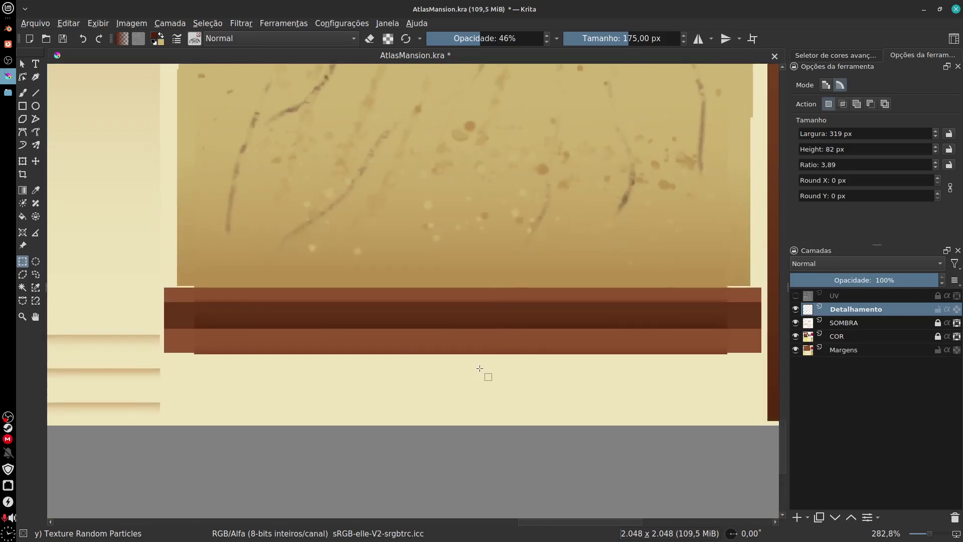
key(b)
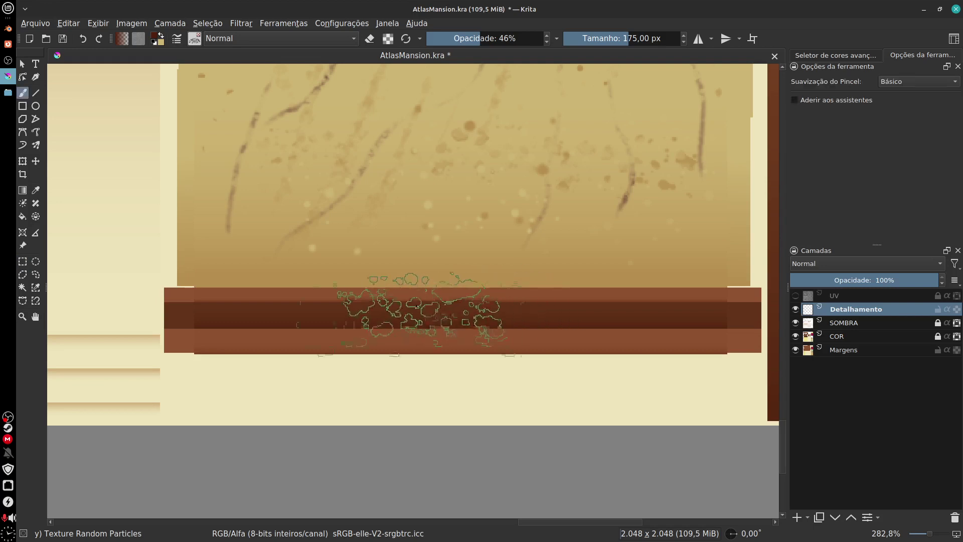
mouse_move(398, 308)
mouse_down()
mouse_move(499, 307)
mouse_move(571, 289)
mouse_move(549, 311)
mouse_move(365, 311)
mouse_move(279, 325)
mouse_up()
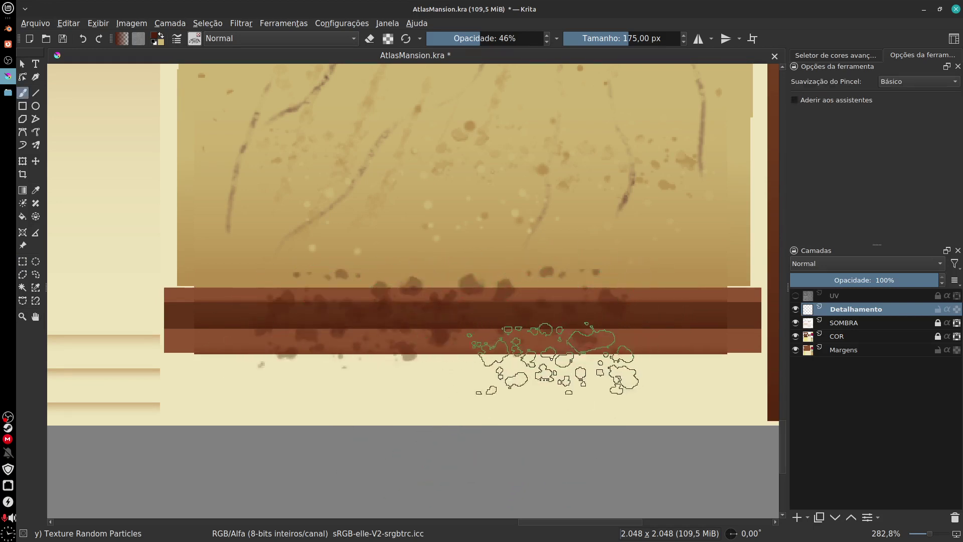
key(ctrl+z)
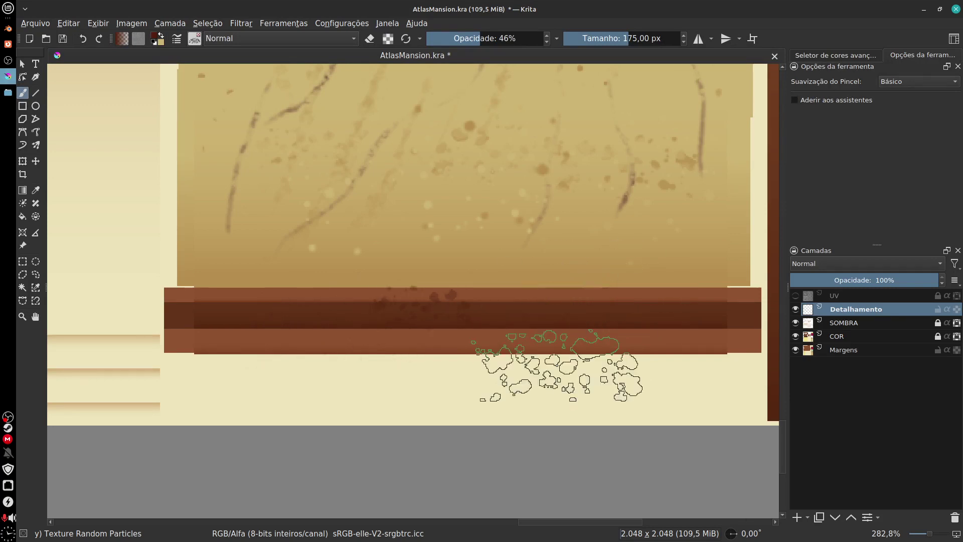
click(505, 318)
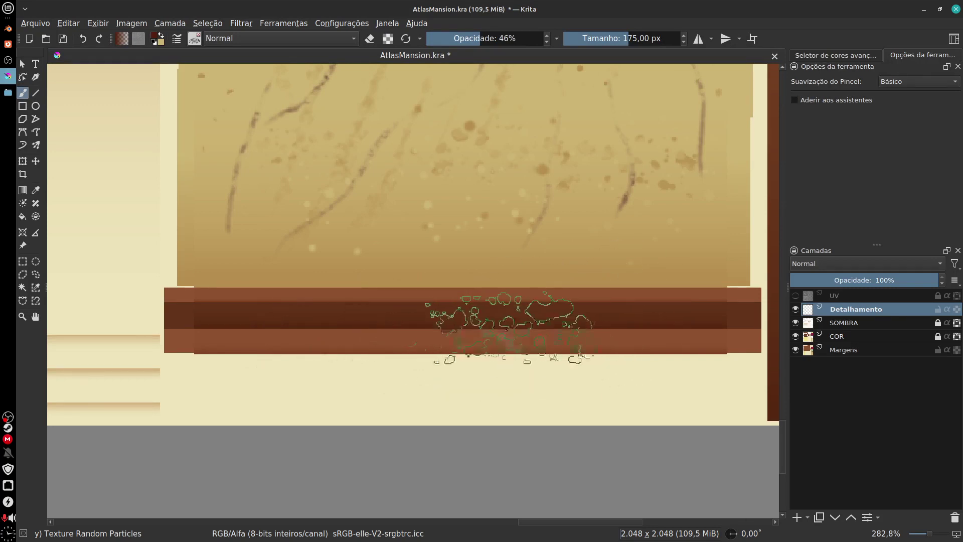
key(ctrl+z)
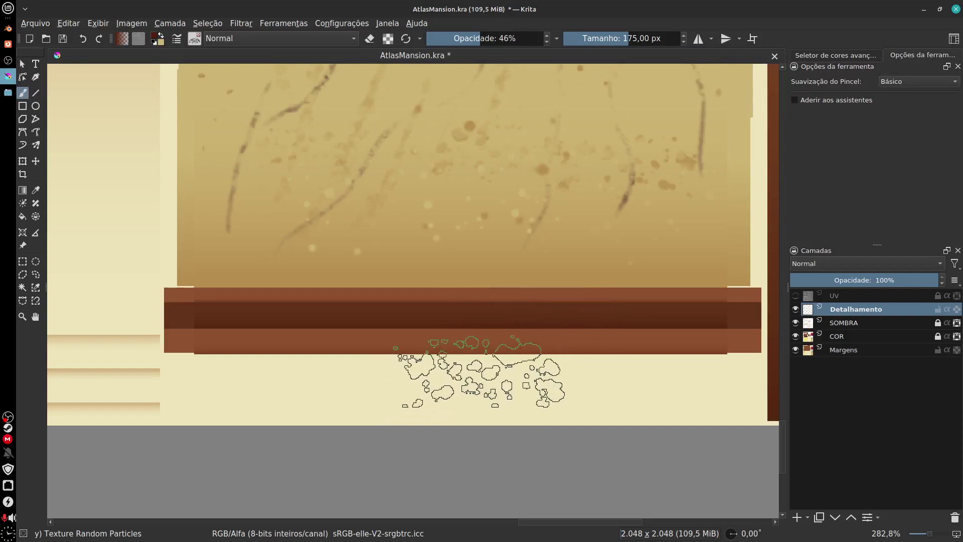
scroll(482, 381, up, 1)
scroll(470, 385, down, 4)
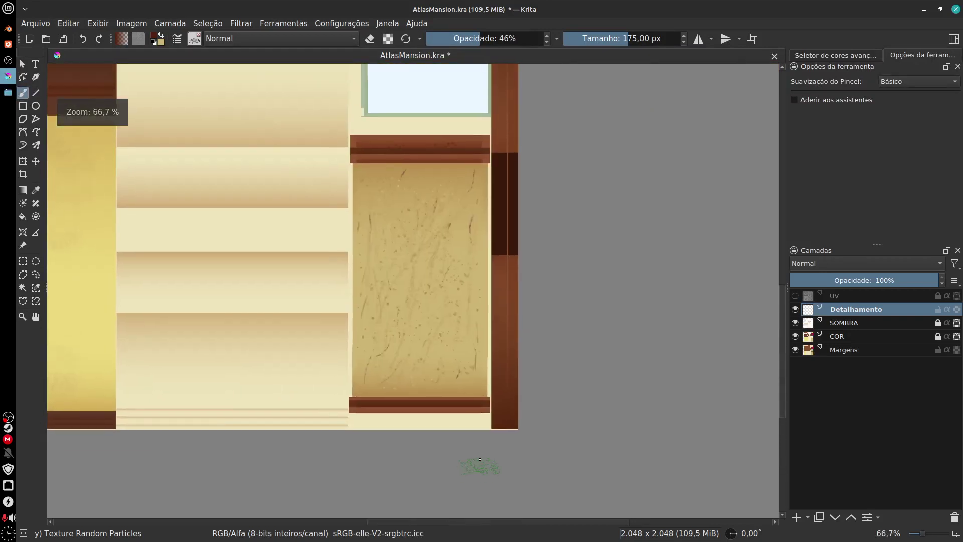
scroll(490, 369, up, 2)
key(ctrl+z)
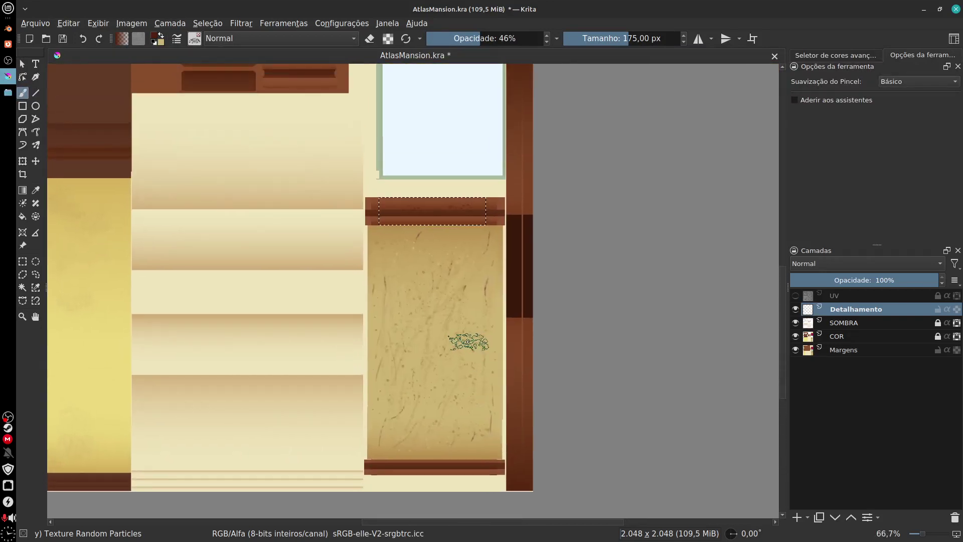
scroll(482, 296, up, 2)
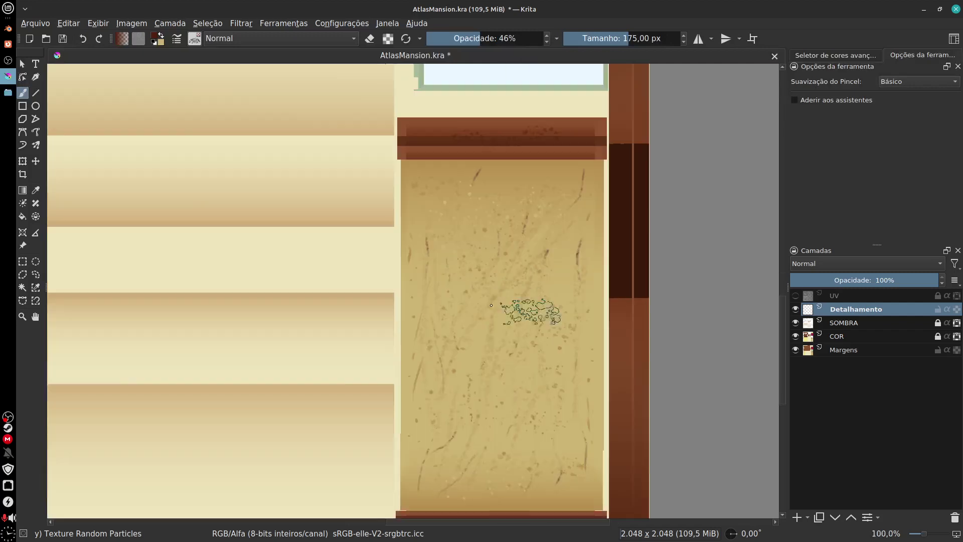
- Export the atlas as a PNG image, overwriting AtlasMansionMerge.png
click(35, 23)
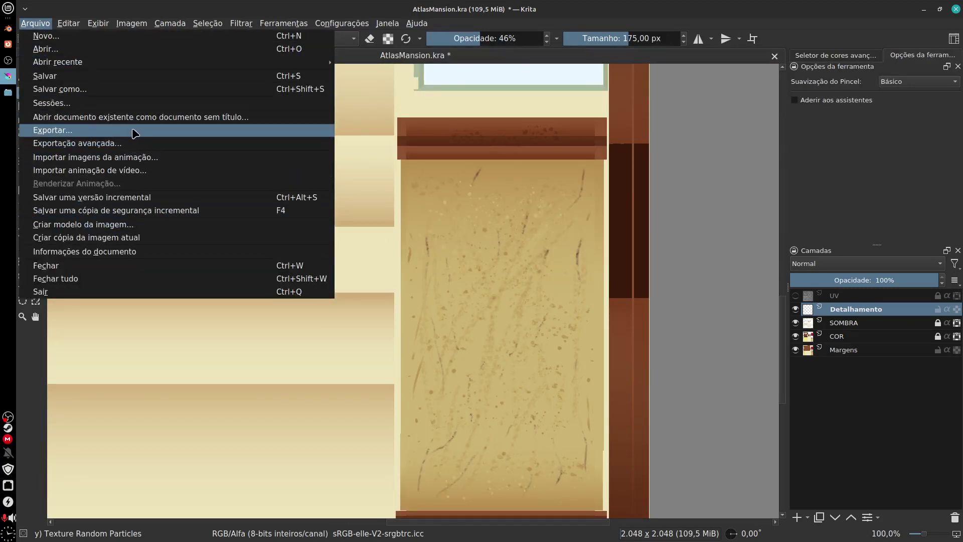
click(136, 133)
click(404, 235)
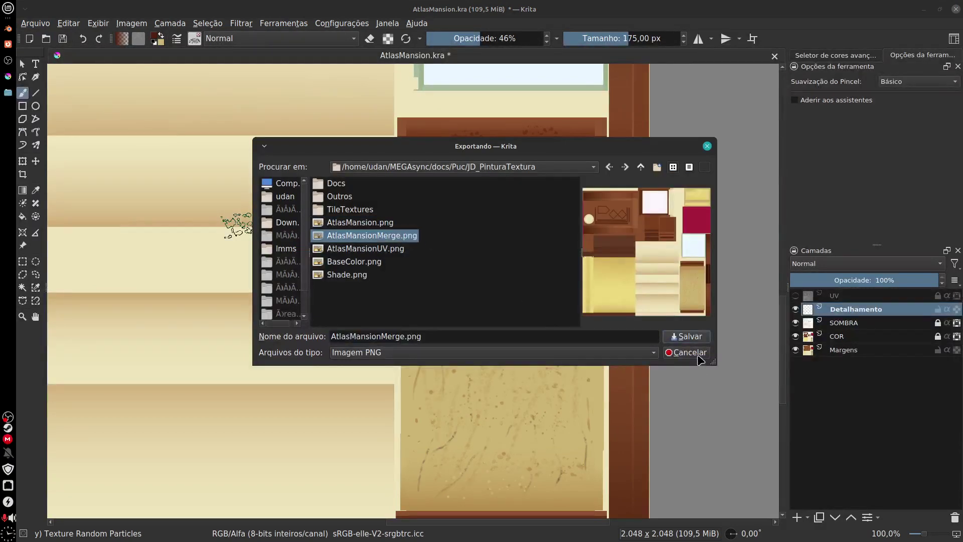
click(699, 339)
click(545, 256)
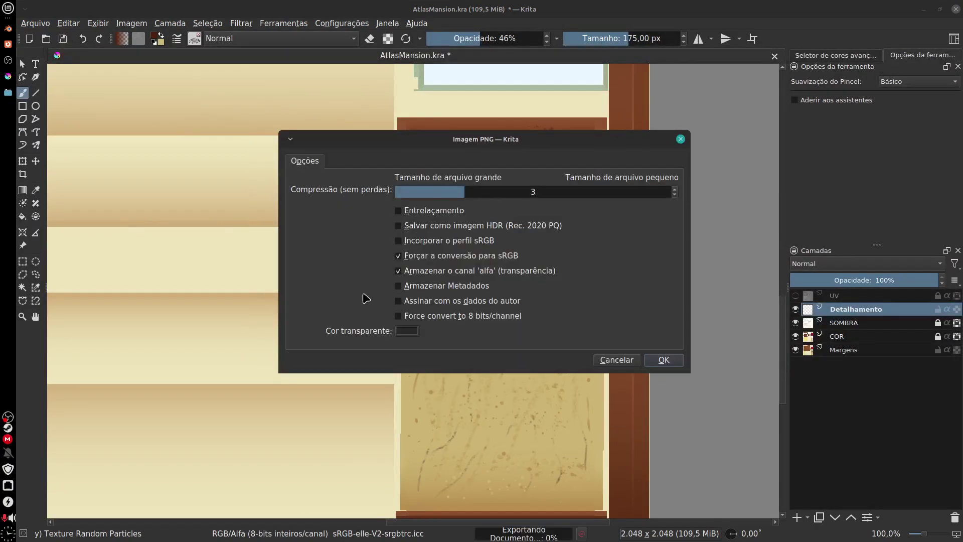
click(669, 359)
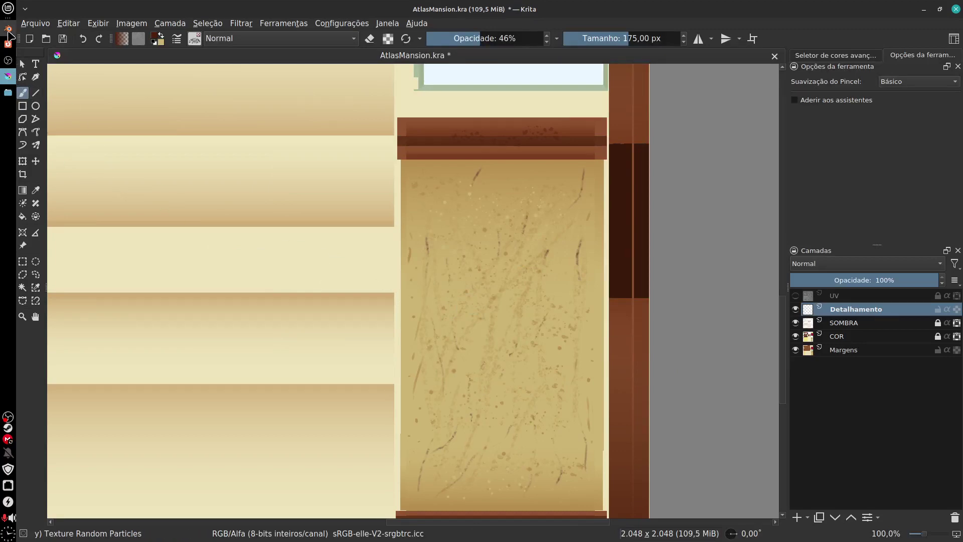
- Switch to Blender and examine the painted texture on the column from the capital down to the base
click(7, 29)
drag(669, 359, 585, 334)
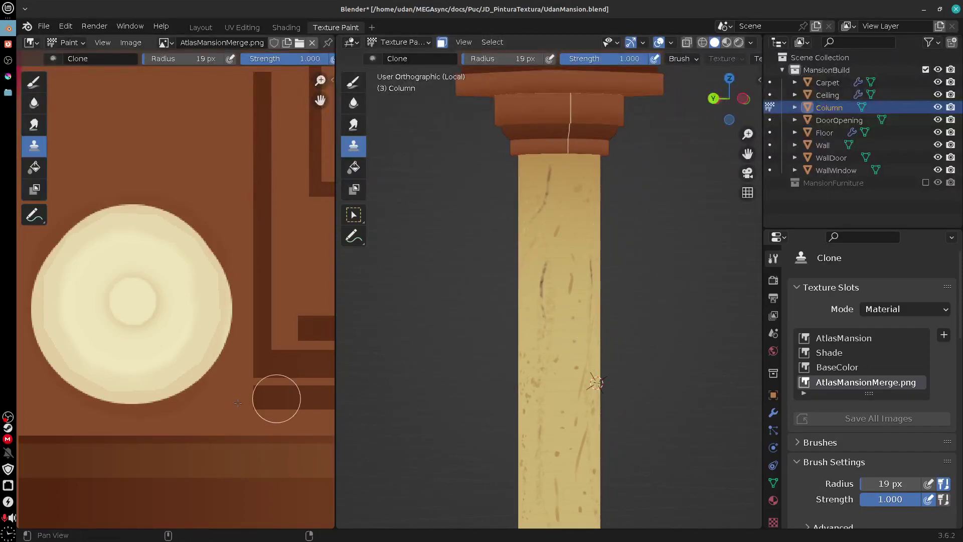
drag(383, 348, 608, 140)
drag(620, 300, 657, 327)
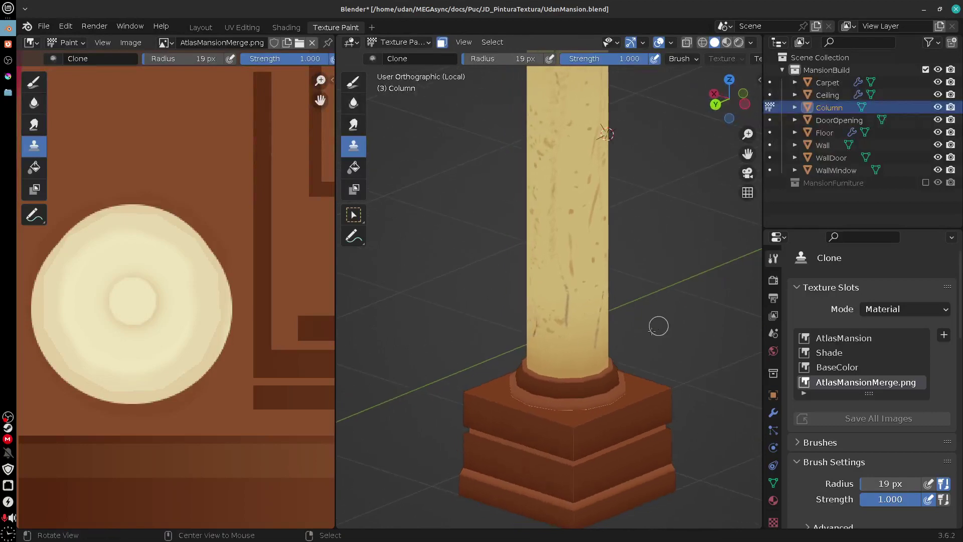
click(8, 44)
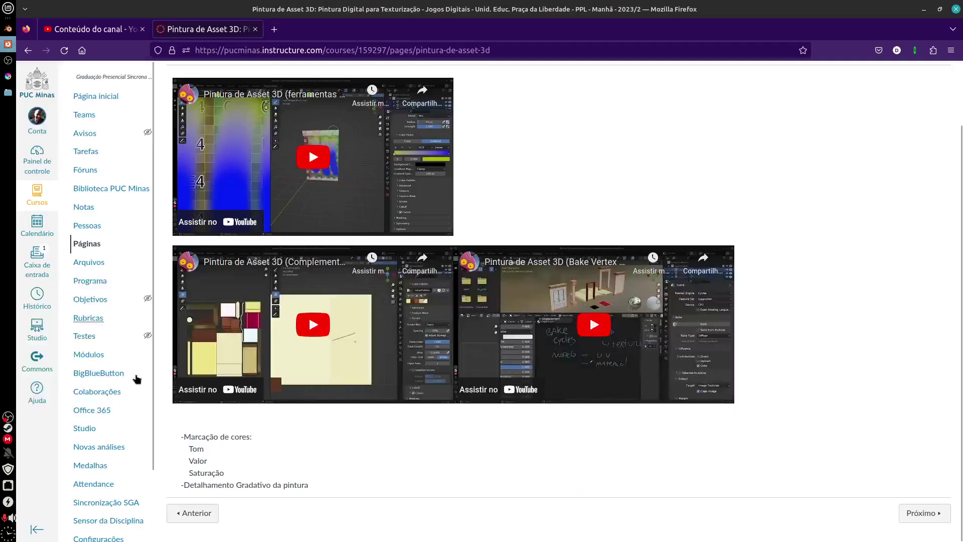
click(8, 29)
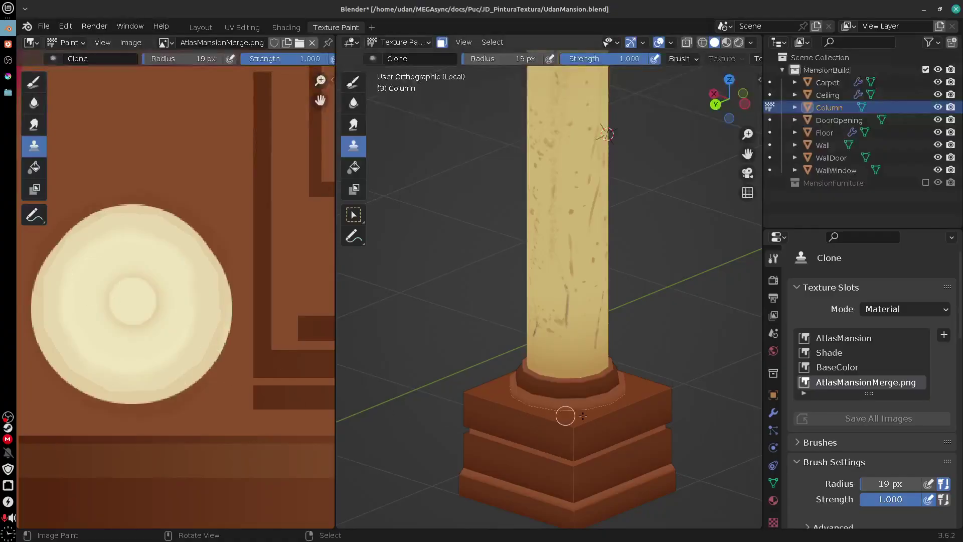
- Return to Krita, make Margens the active layer, and select a rectangle about 448 × 14 px along the lower brown strip's bottom edge
click(8, 76)
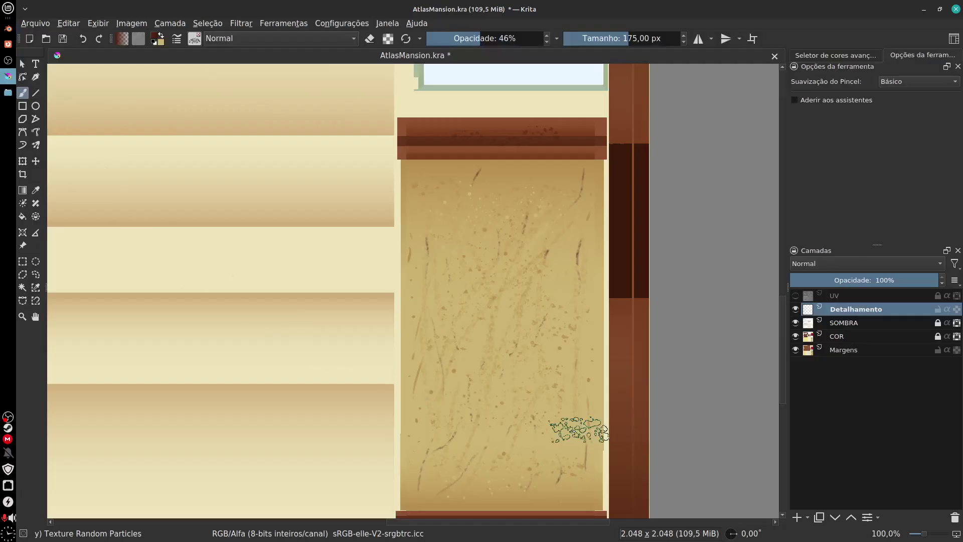
scroll(544, 275, down, 5)
scroll(451, 351, up, 3)
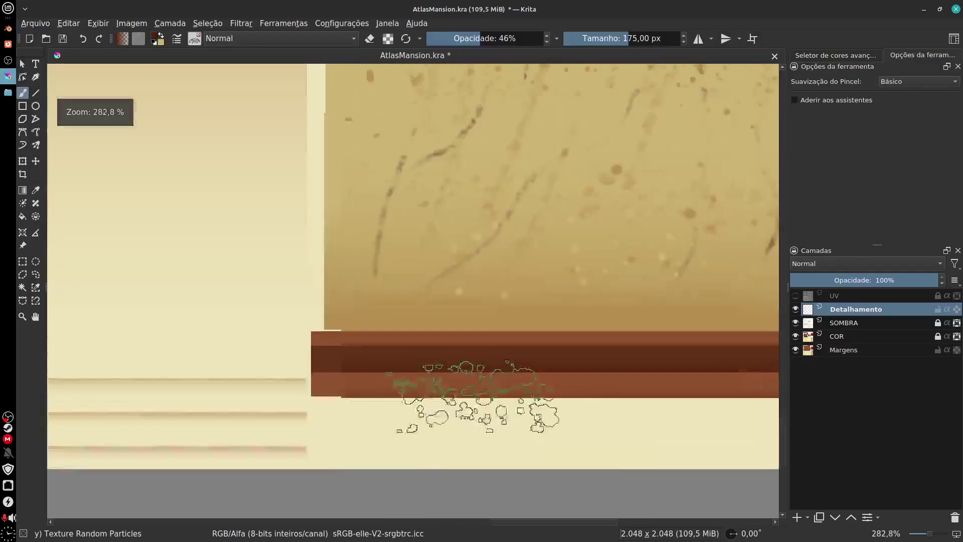
click(846, 351)
drag(642, 393, 528, 360)
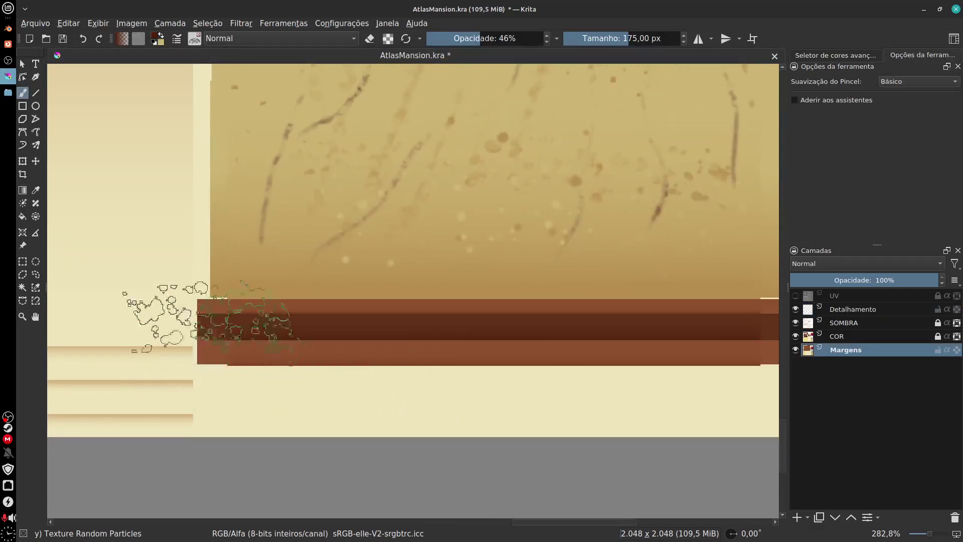
click(23, 262)
drag(202, 356, 837, 376)
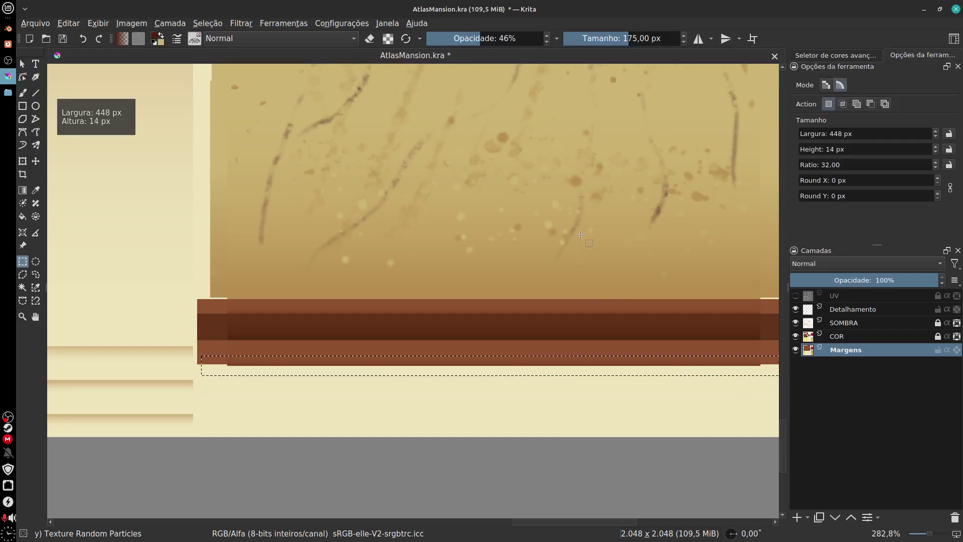
- Add a rectangle about 407 × 23 px along the upper brown strip's top edge to the selection and check it against the UV layer
scroll(581, 235, up, 10)
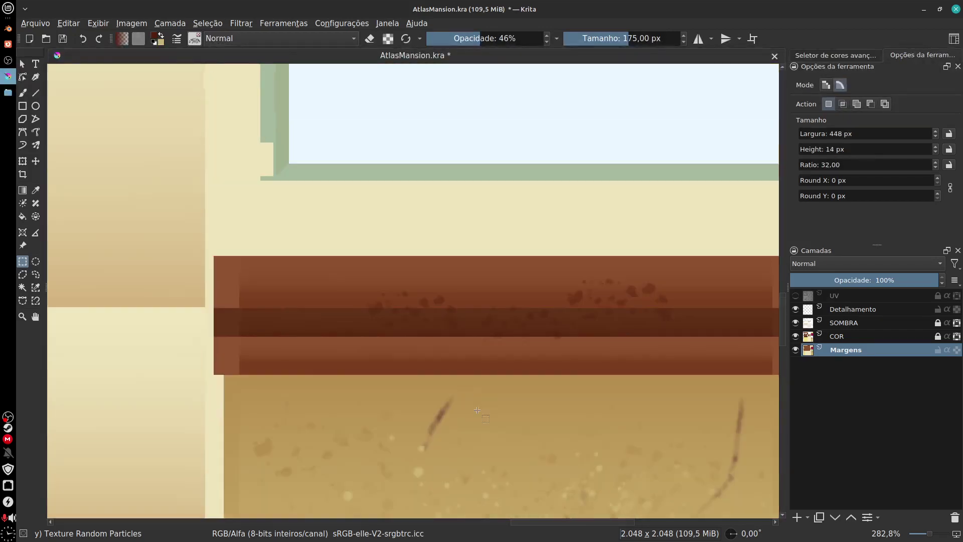
drag(225, 230, 266, 264)
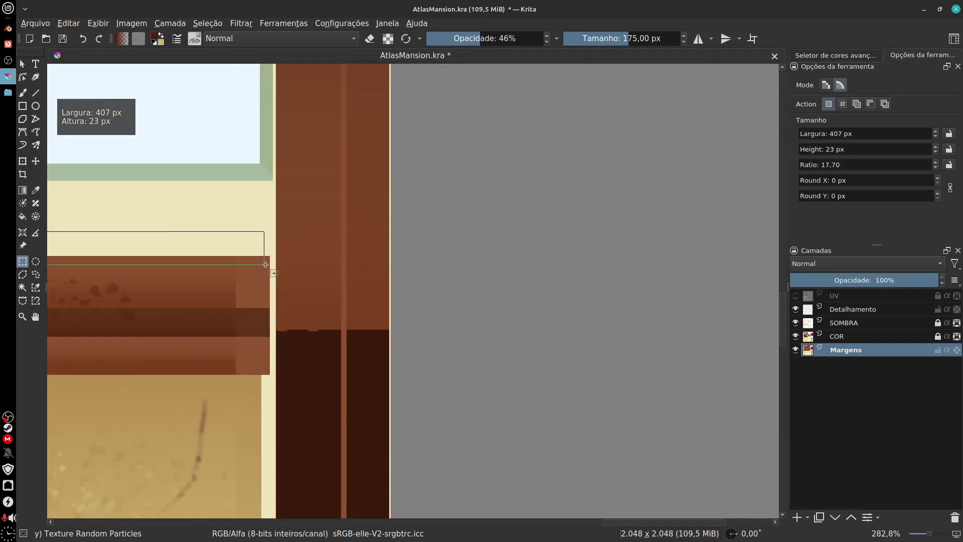
click(796, 297)
click(796, 297)
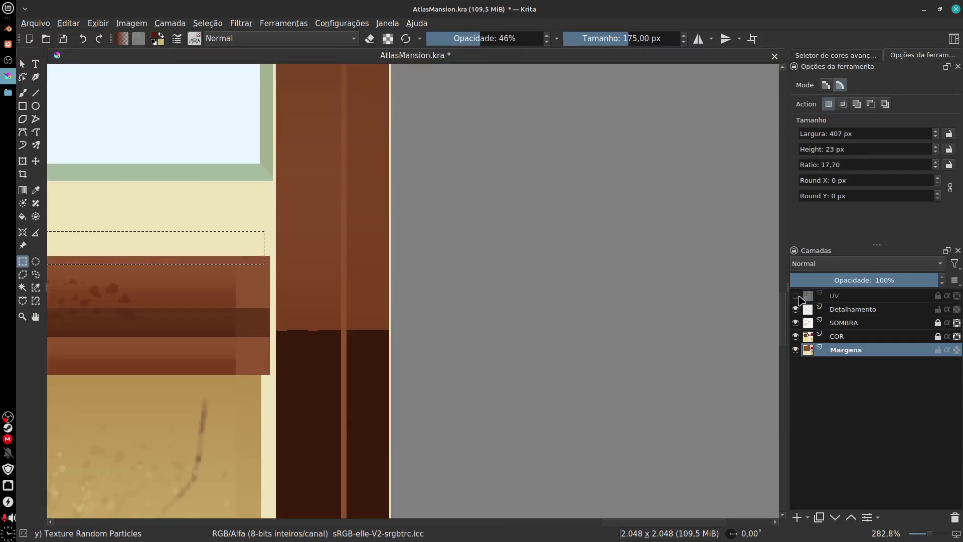
- Fill the margin selection above the upper brown strip on Margens with a reddish brown sampled from the strip, and clear the selection
click(796, 296)
click(796, 297)
scroll(612, 339, left, 6)
scroll(612, 339, down, 2)
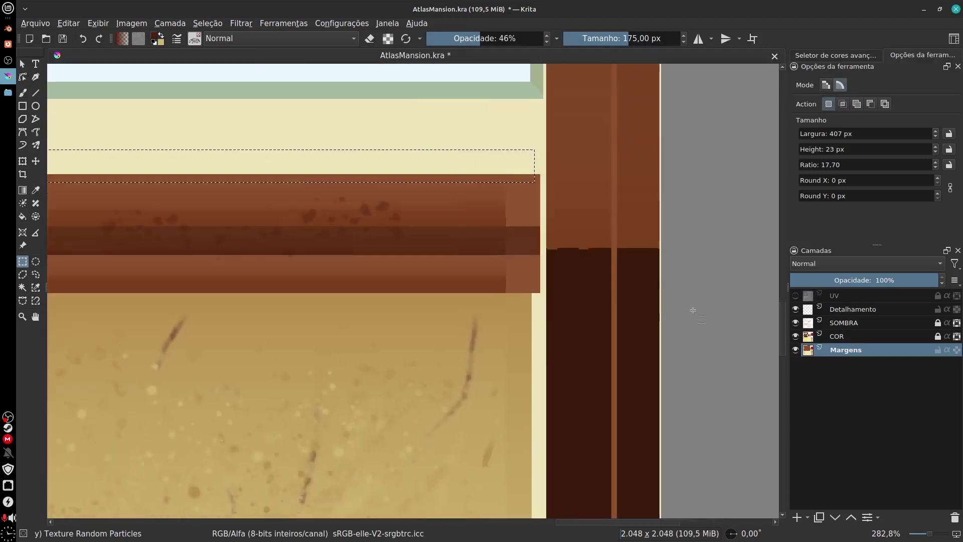
scroll(564, 356, left, 6)
scroll(565, 356, down, 2)
scroll(376, 204, up, 1)
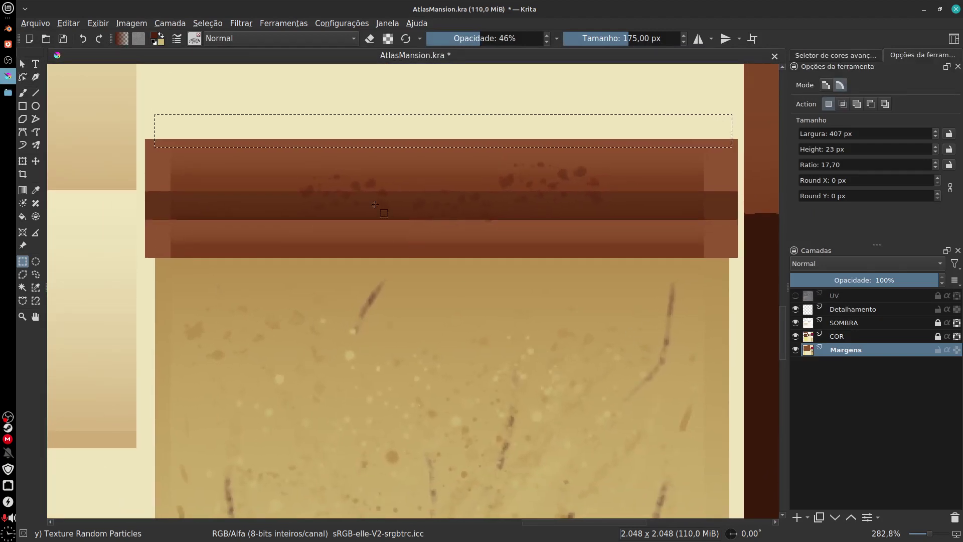
click(156, 38)
click(545, 328)
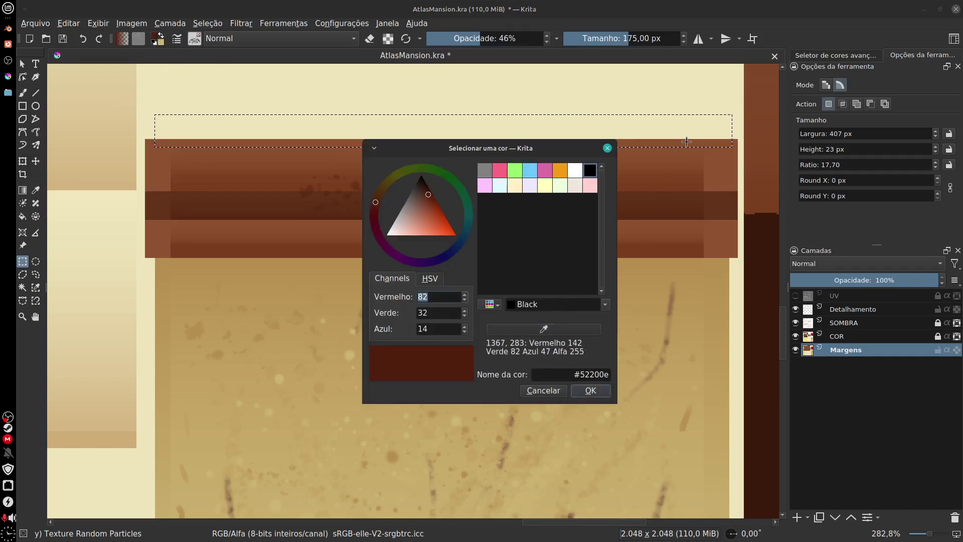
click(716, 164)
click(607, 148)
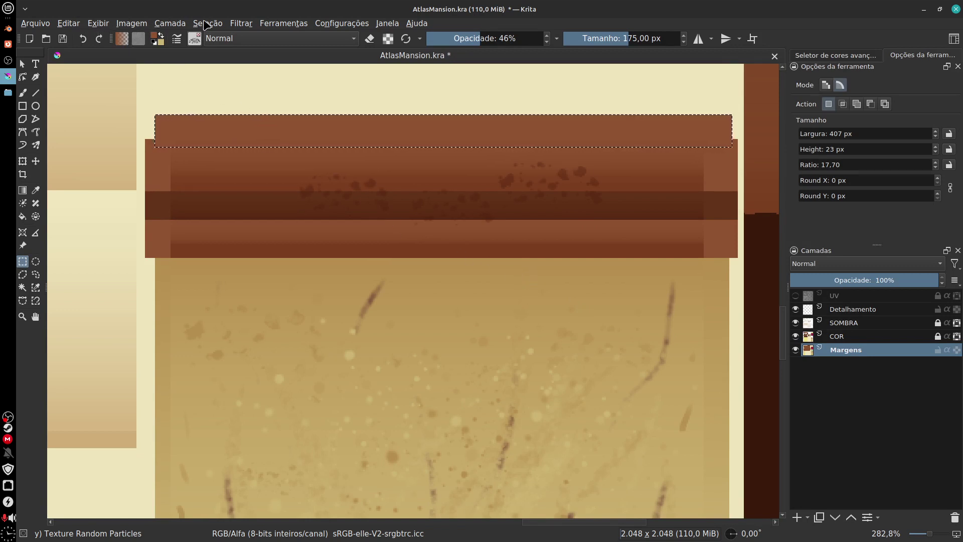
click(207, 23)
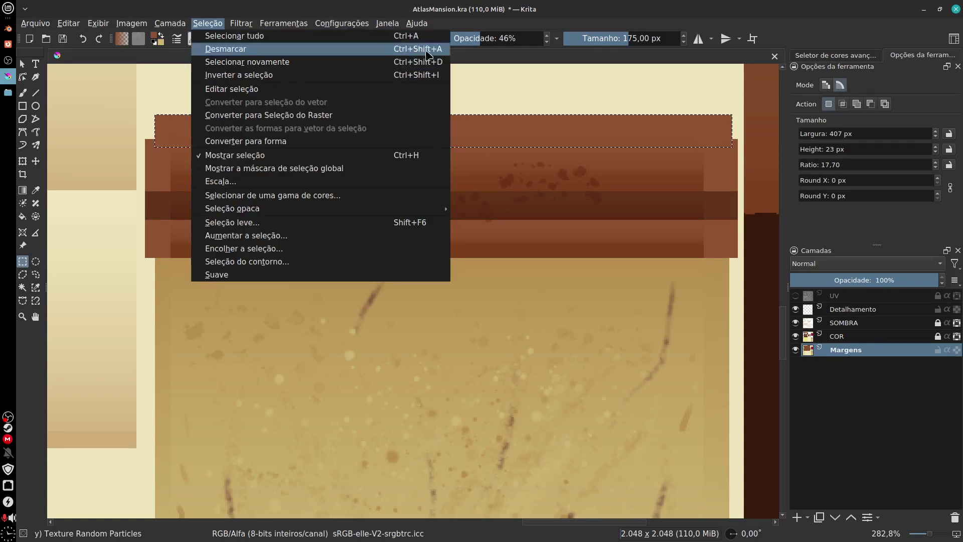
click(426, 50)
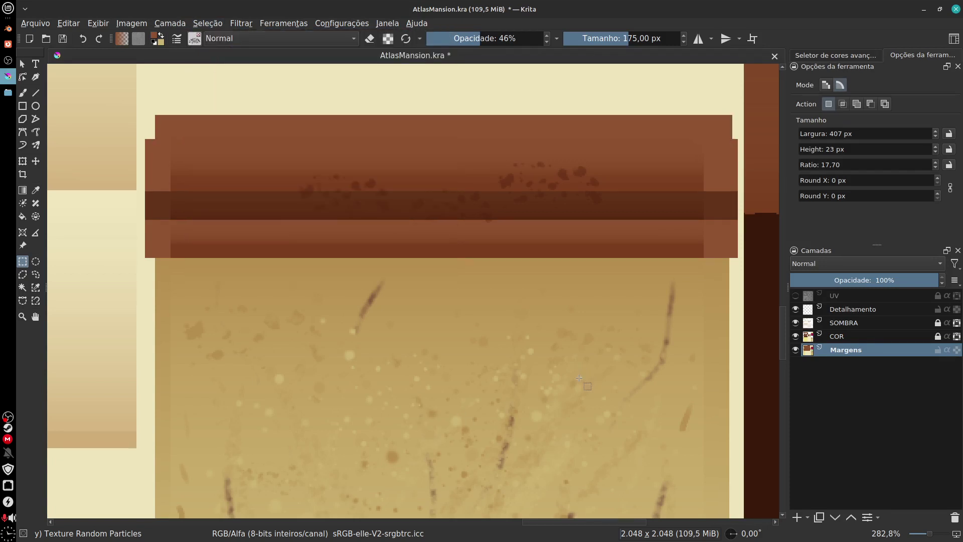
- Select the areas of the upper and lower brown strips on the COR layer with the Contiguous Selection tool
click(842, 338)
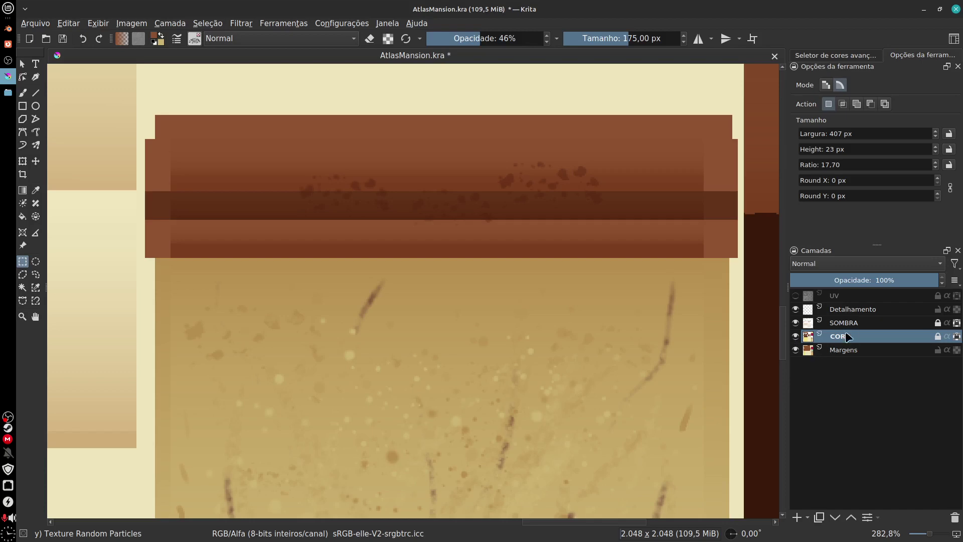
click(23, 287)
click(483, 237)
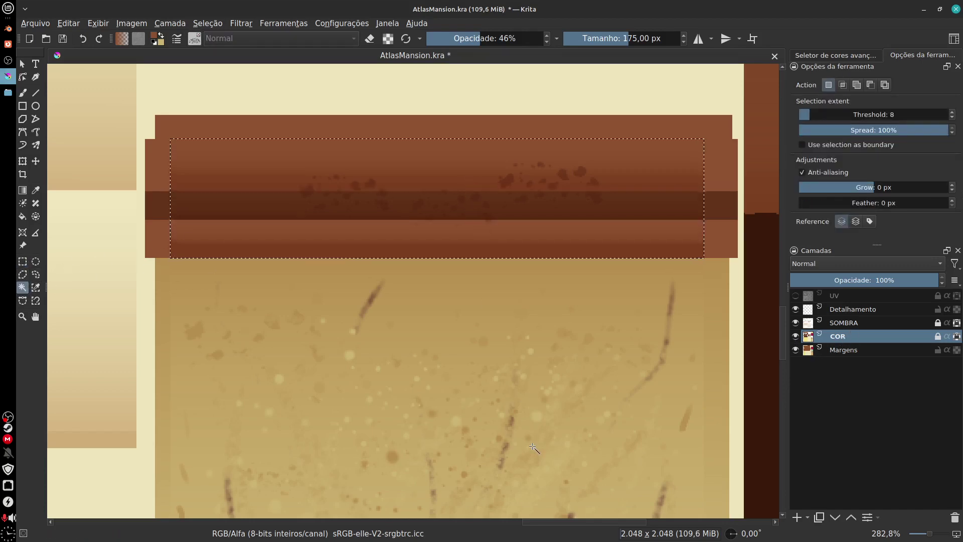
scroll(502, 206, down, 5)
scroll(499, 98, down, 5)
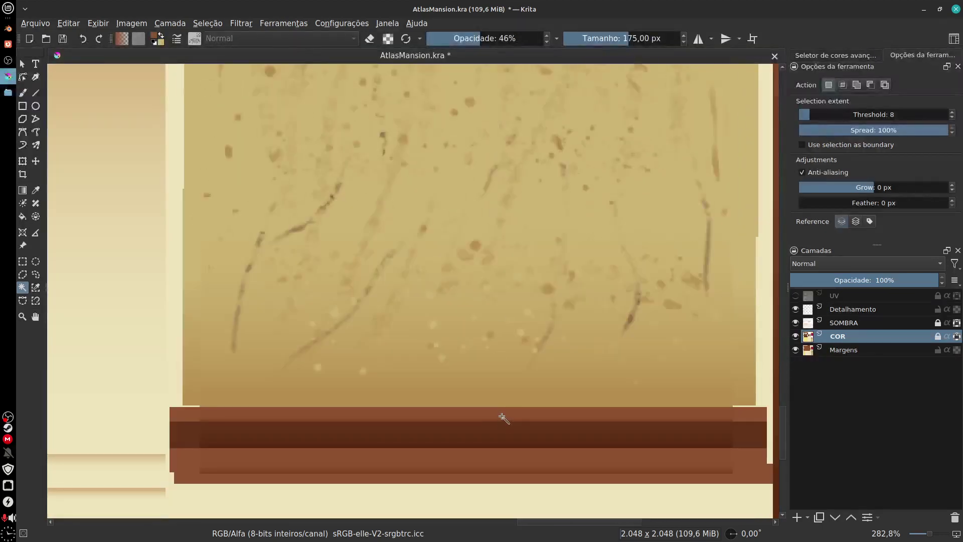
- Set the foreground colour to #3d1000 and speckle the upper brown strip on the Detalhamento layer with the Texture Random Particles brush
click(852, 309)
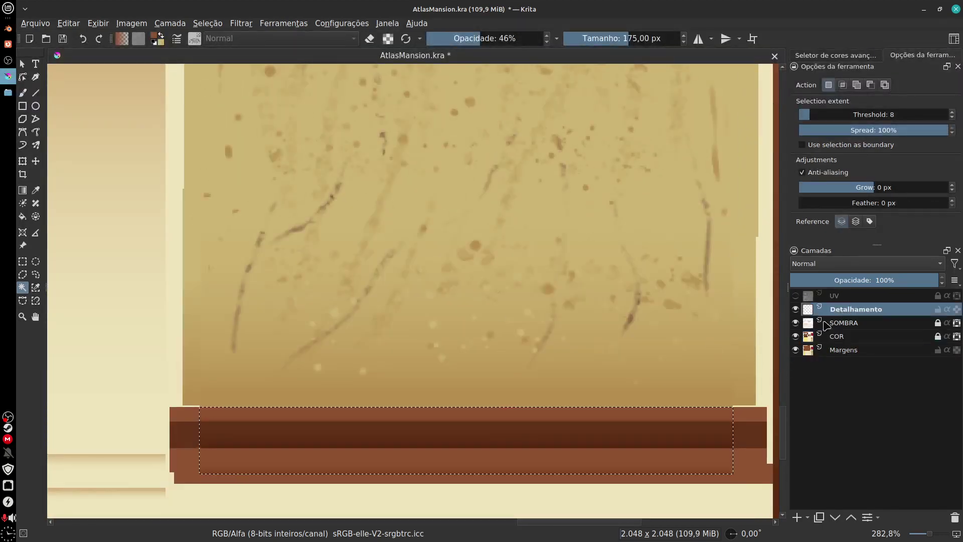
scroll(498, 351, down, 5)
scroll(494, 351, up, 8)
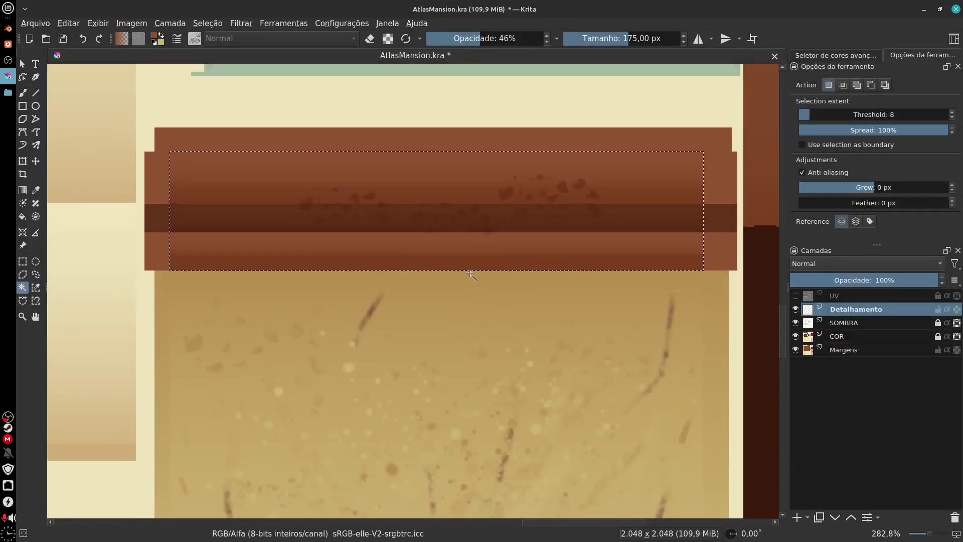
key(b)
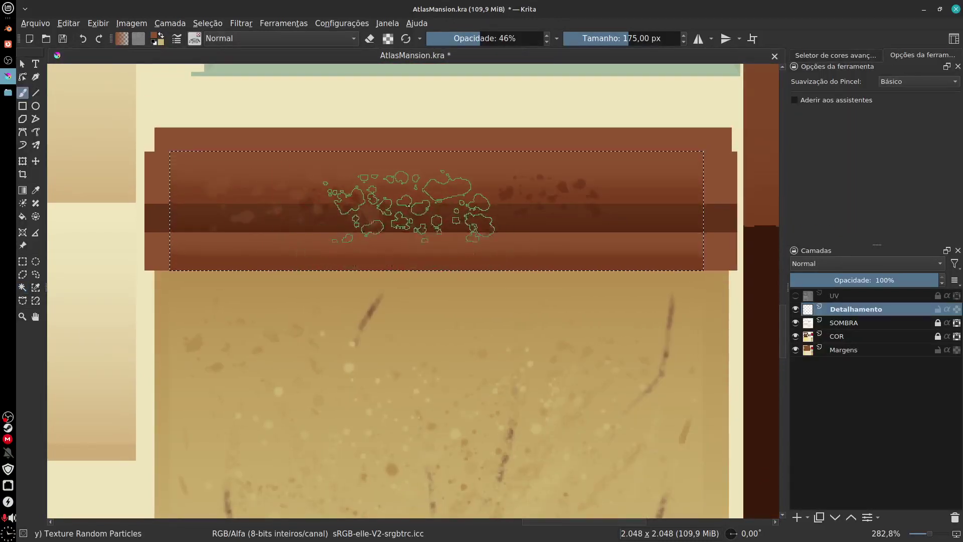
click(156, 37)
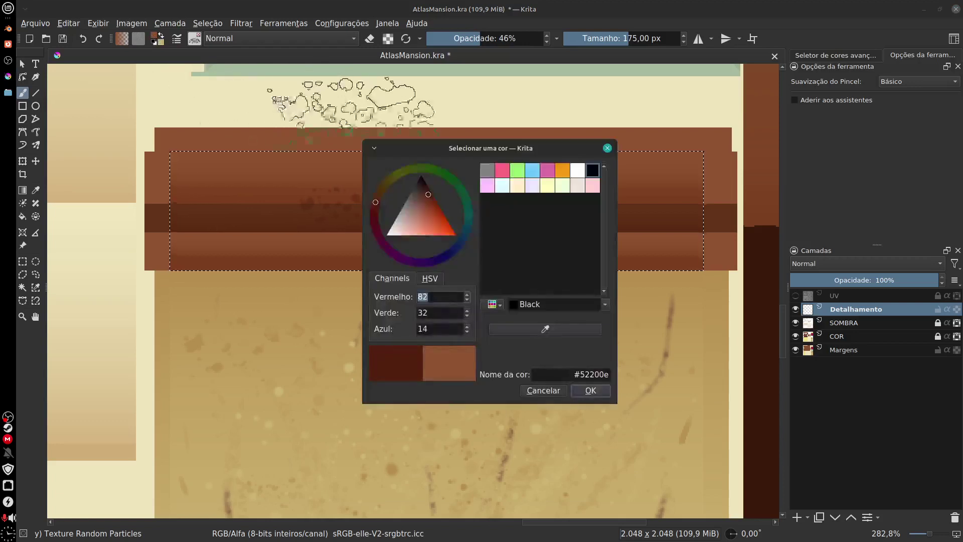
drag(434, 197, 430, 190)
mouse_move(288, 216)
mouse_down()
mouse_move(296, 249)
mouse_move(269, 234)
mouse_up()
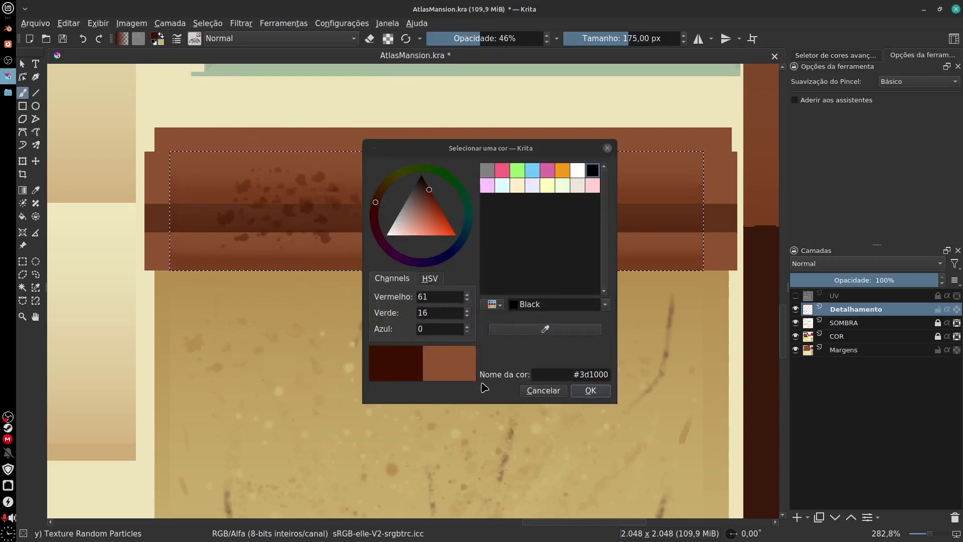
click(607, 149)
mouse_move(602, 150)
mouse_down()
mouse_move(611, 203)
mouse_move(602, 211)
mouse_move(532, 247)
mouse_move(468, 215)
mouse_move(458, 242)
mouse_move(437, 253)
mouse_up()
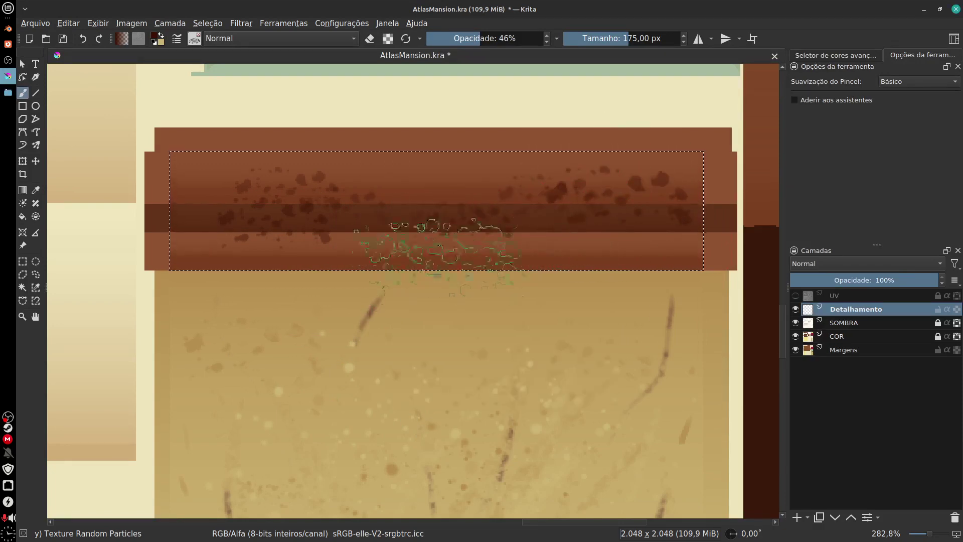
- Paint dark random-particle speckles along the lower brown strip inside the selection
scroll(396, 386, down, 10)
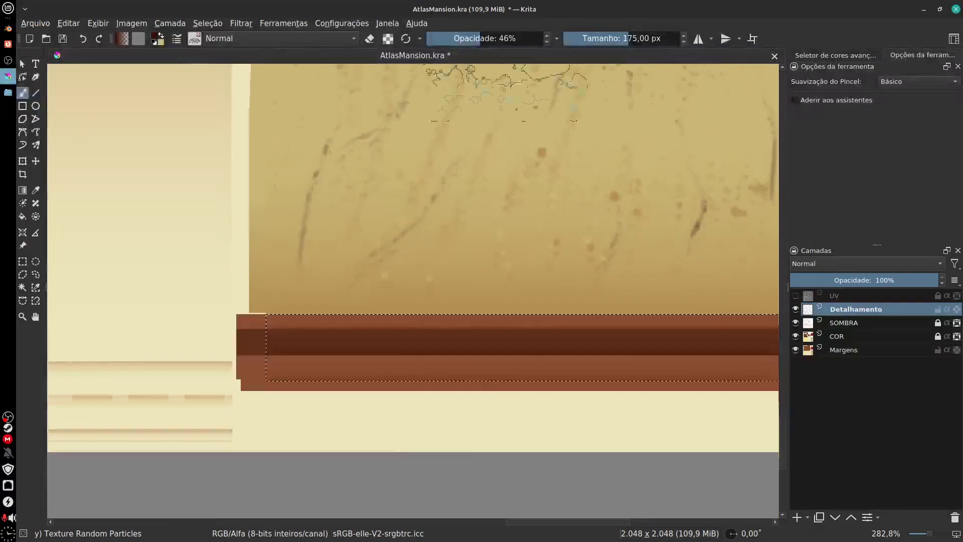
click(502, 364)
drag(502, 365, 398, 385)
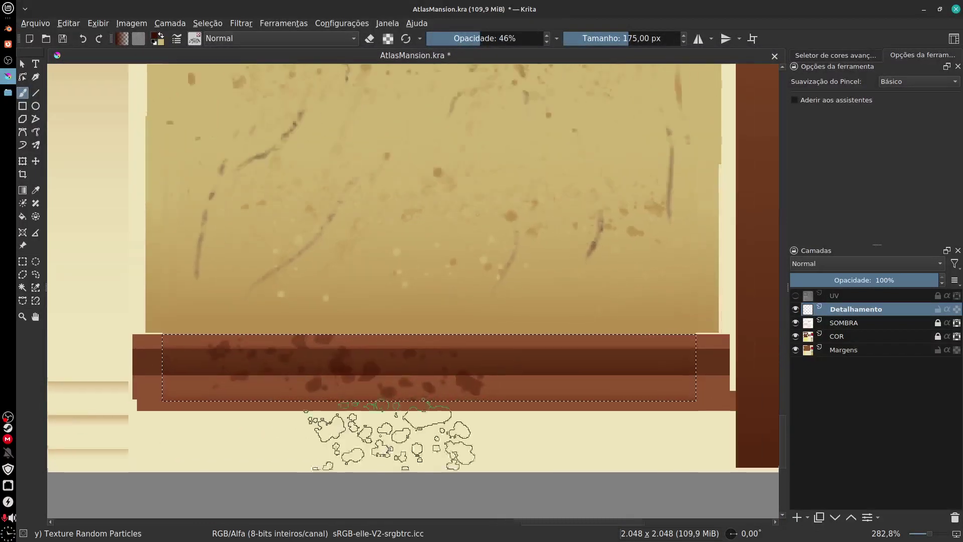
click(589, 360)
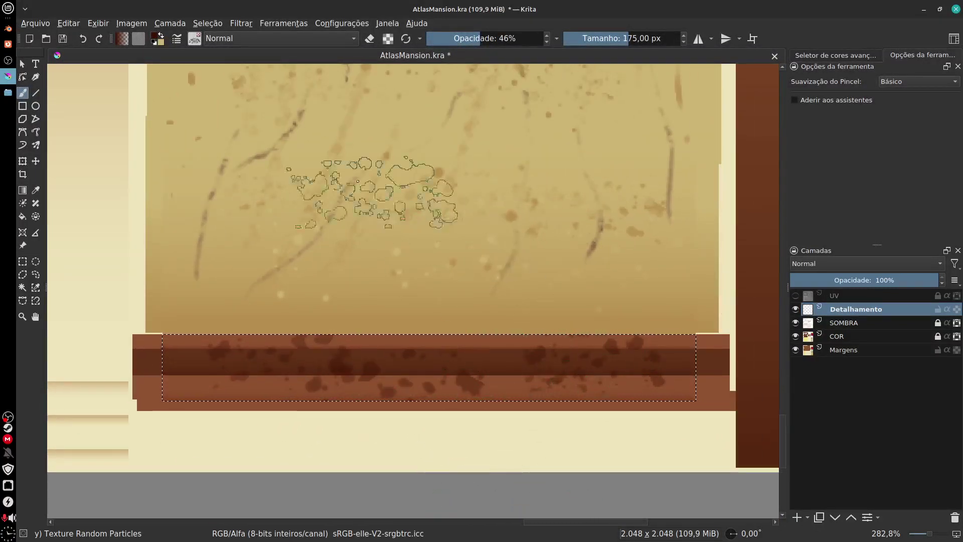
- Choose the WaterC Basic Lines-Dry brush preset at 120 px and dab extra dark blotches on the middle of the lower brown strip
click(195, 39)
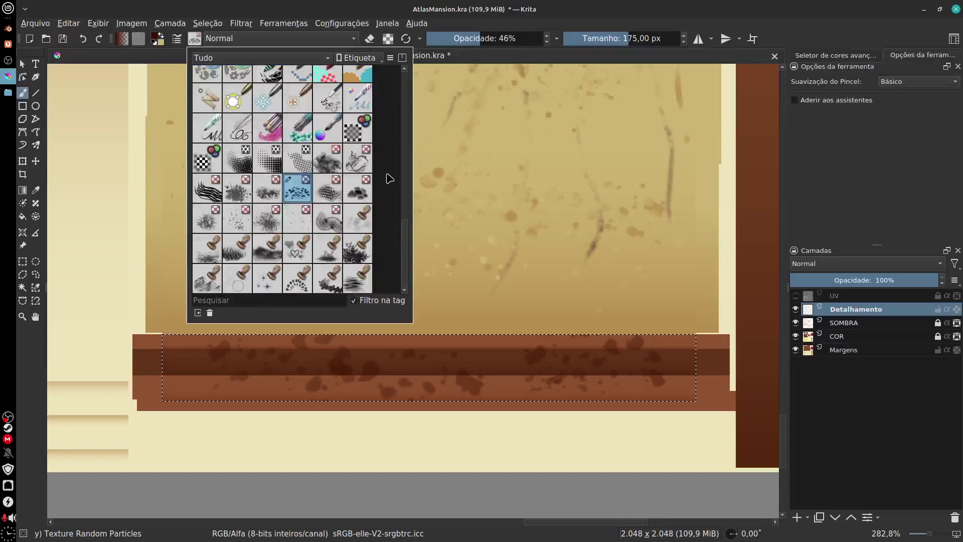
drag(409, 225, 410, 80)
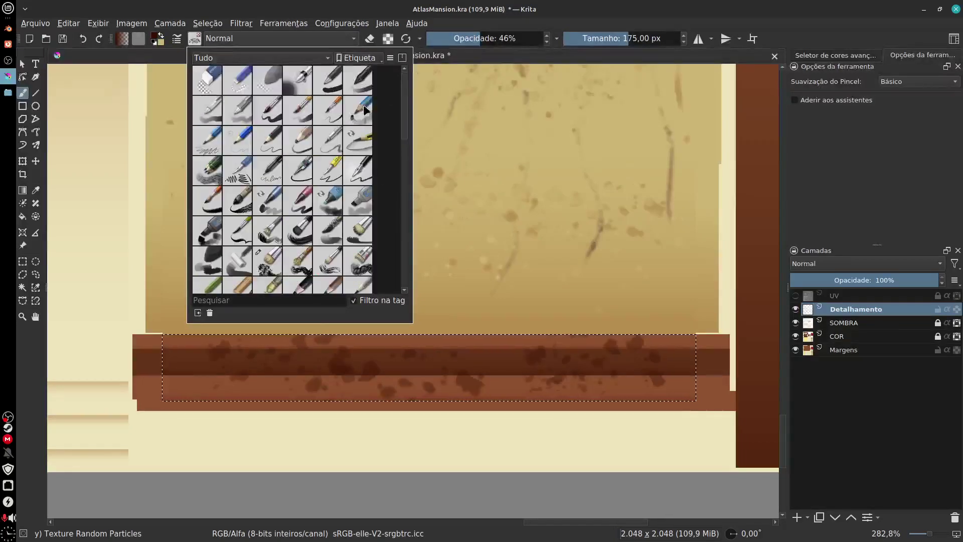
click(328, 110)
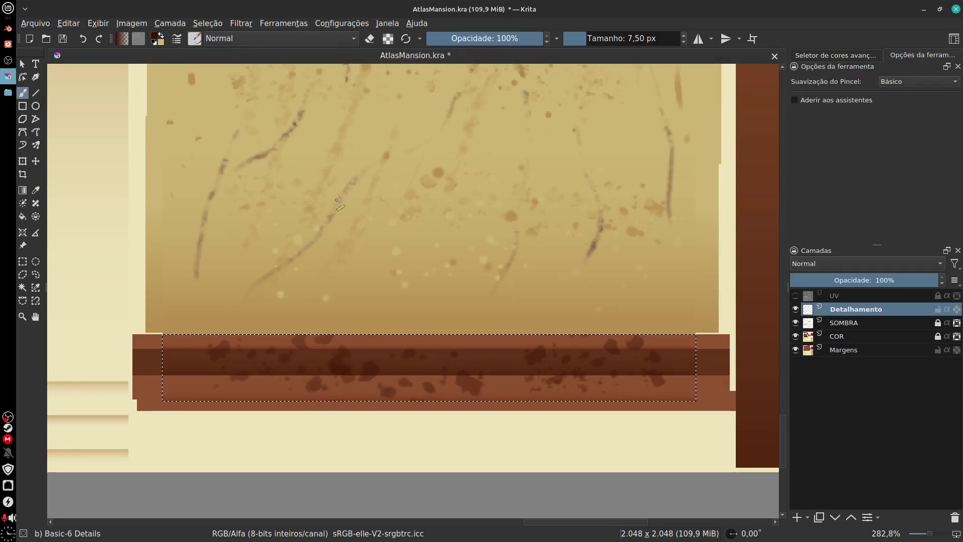
click(194, 38)
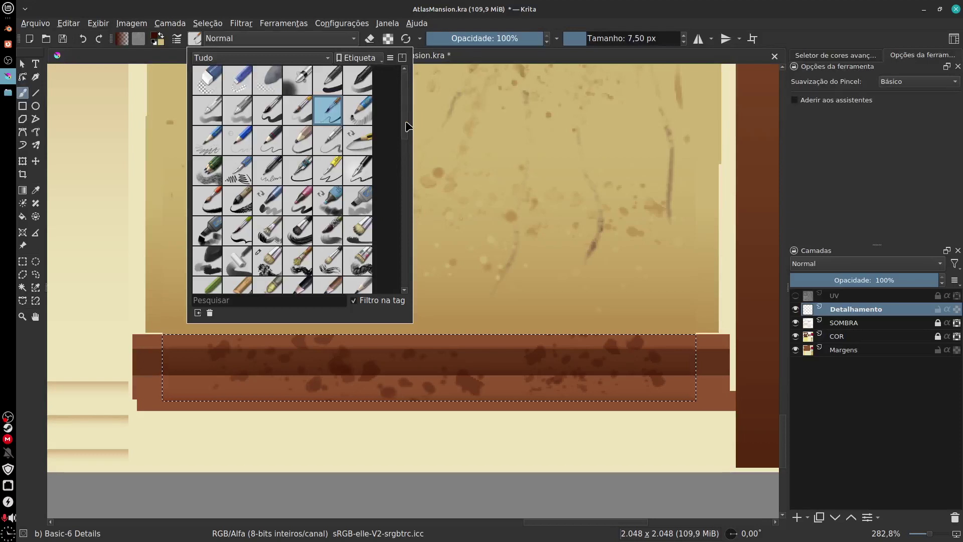
drag(407, 127, 405, 183)
click(327, 184)
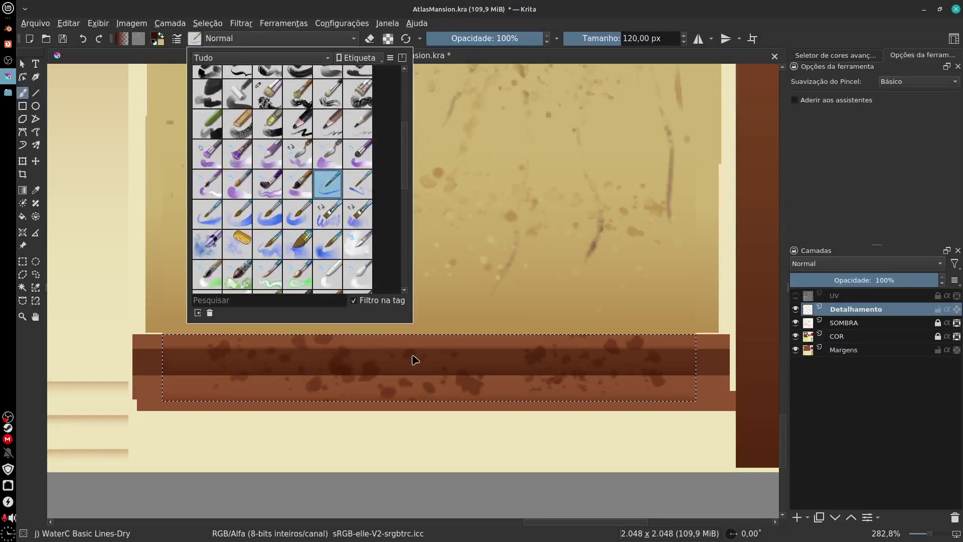
click(416, 360)
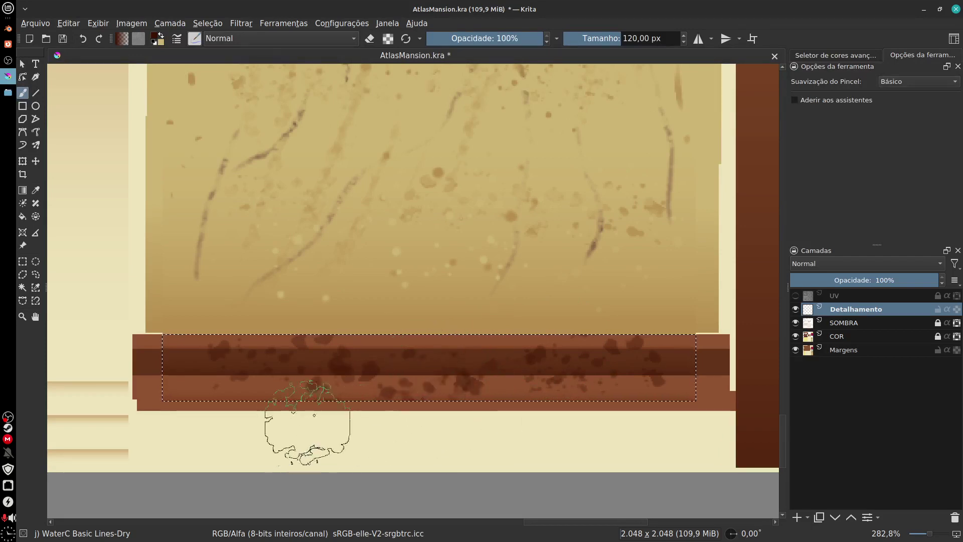
- Choose the Pencil-5 Tilted brush preset at 40 px and draw thin dark crack lines across the lower brown strip
click(194, 38)
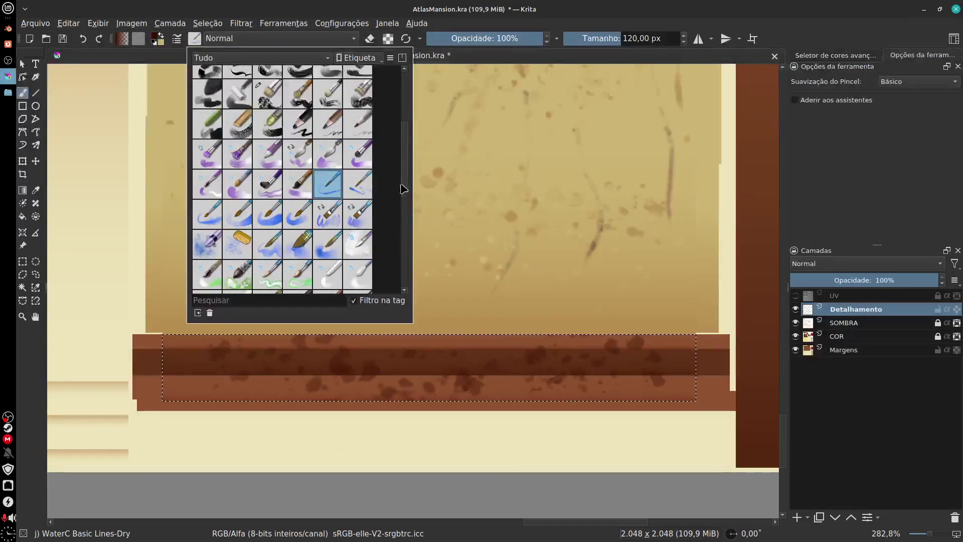
mouse_move(407, 150)
mouse_down()
mouse_move(407, 272)
mouse_move(415, 98)
mouse_up()
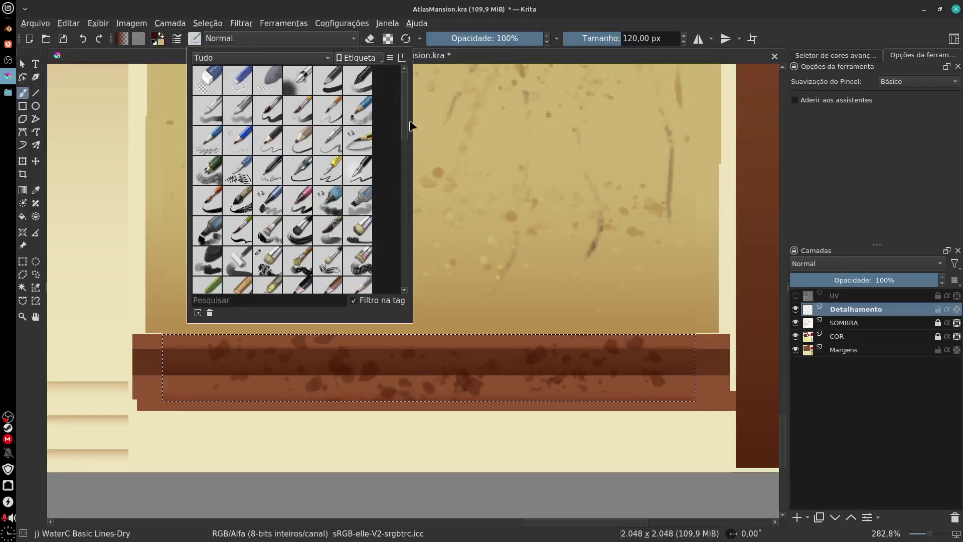
mouse_move(407, 124)
mouse_down()
mouse_move(404, 157)
mouse_move(406, 124)
mouse_up()
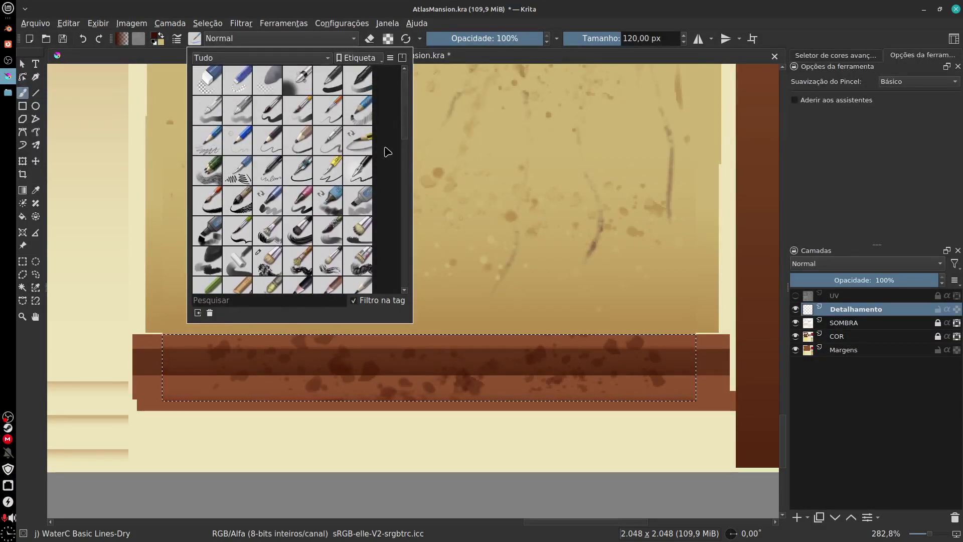
click(328, 140)
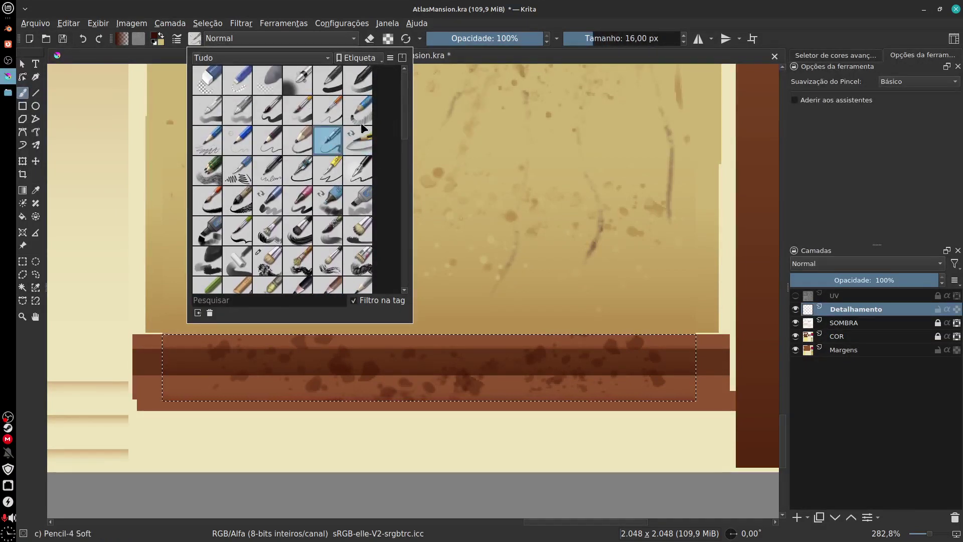
click(364, 142)
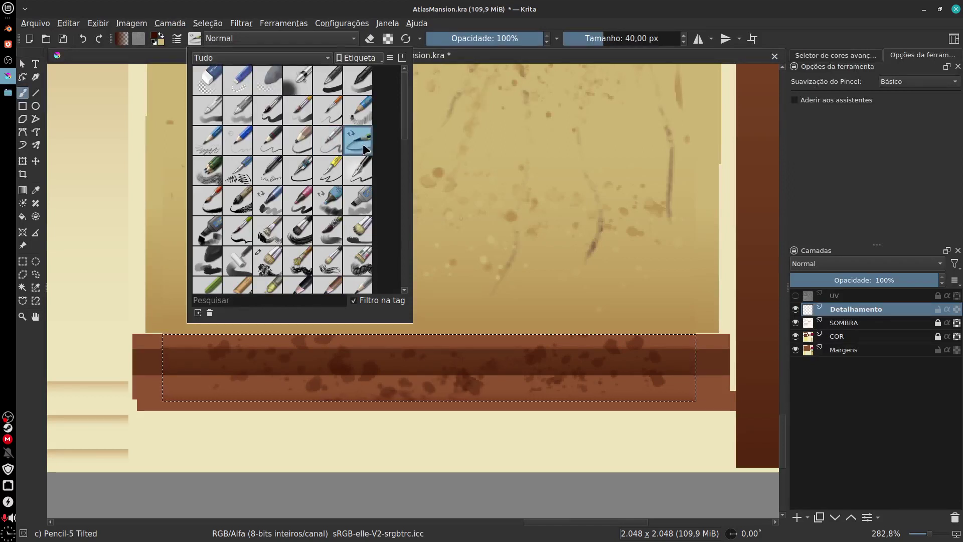
click(576, 26)
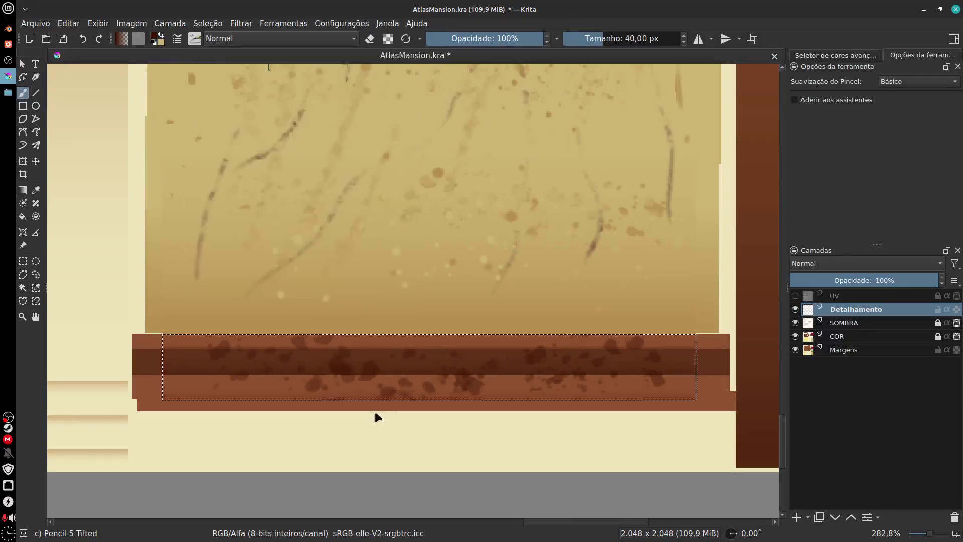
drag(417, 374, 395, 408)
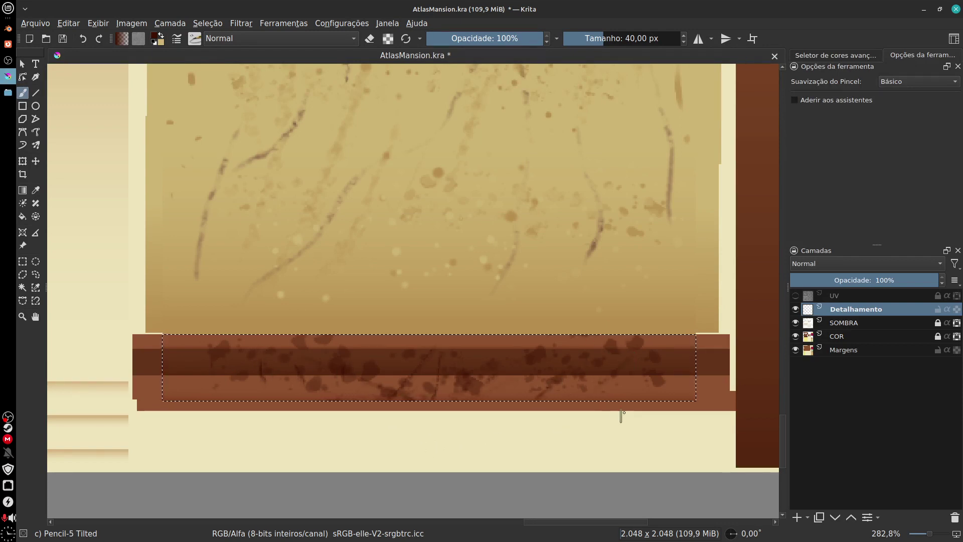
drag(243, 401, 197, 374)
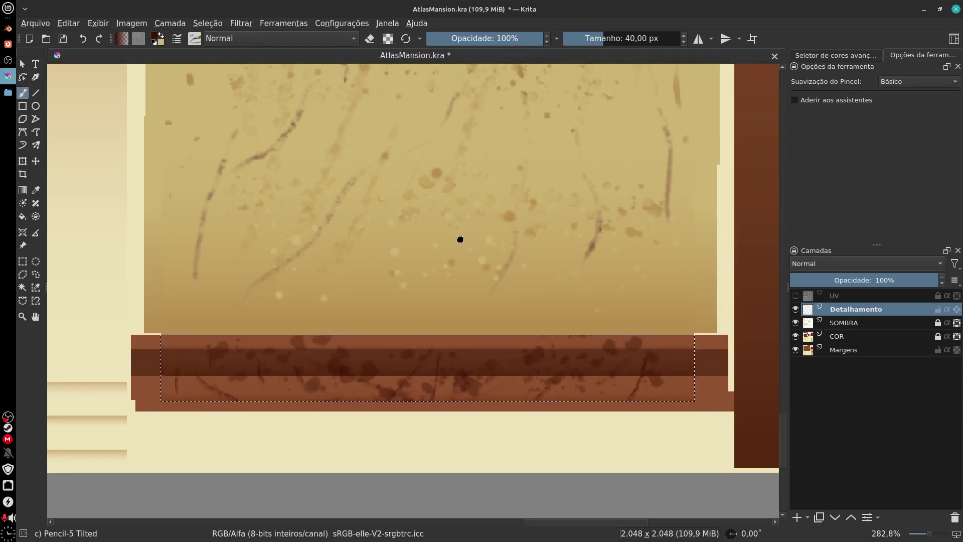
- Draw dark pencil cracks across the upper brown strip and add several more short ones to the lower strip
scroll(442, 226, up, 5)
scroll(431, 215, up, 5)
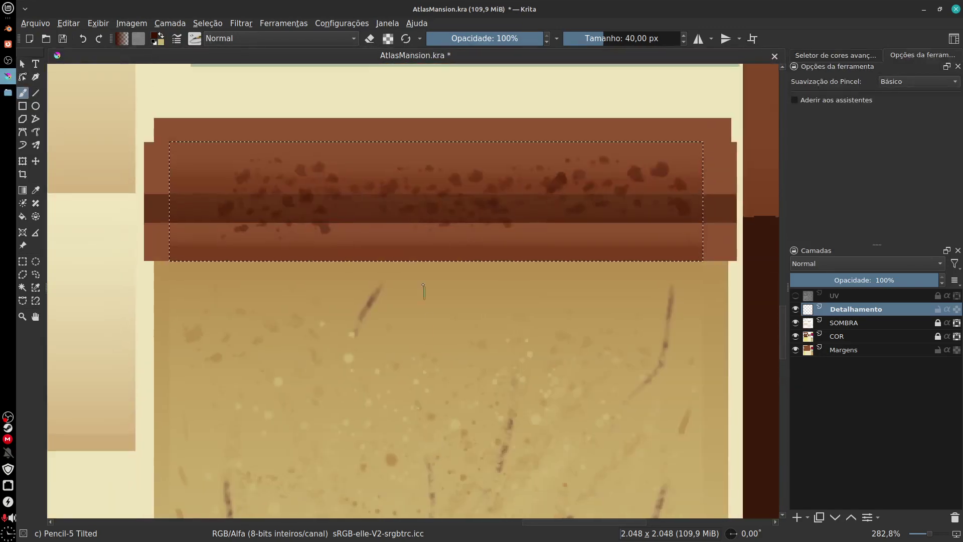
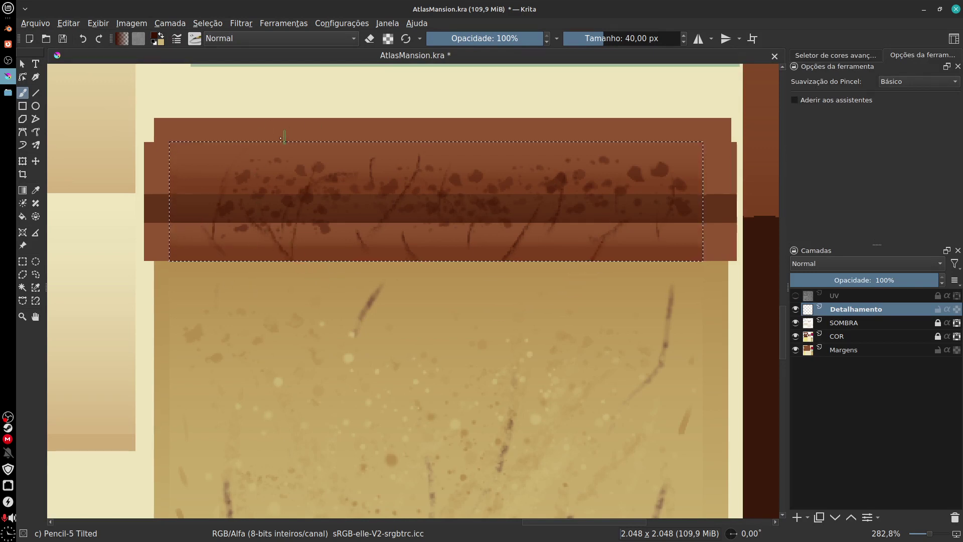
scroll(468, 482, down, 10)
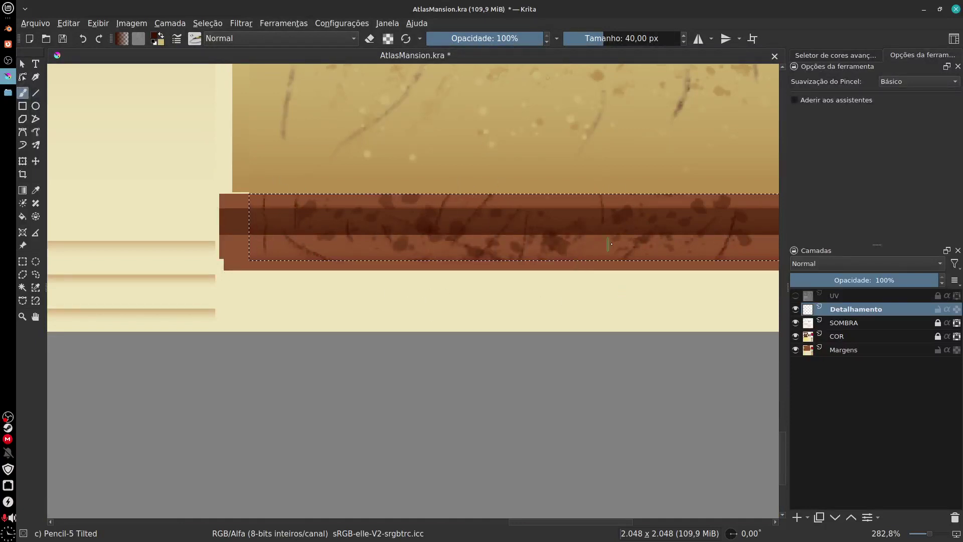
- Choose the Texture Spray brush preset at 80 px and turn on eraser mode
scroll(609, 245, up, 2)
scroll(608, 245, right, 4)
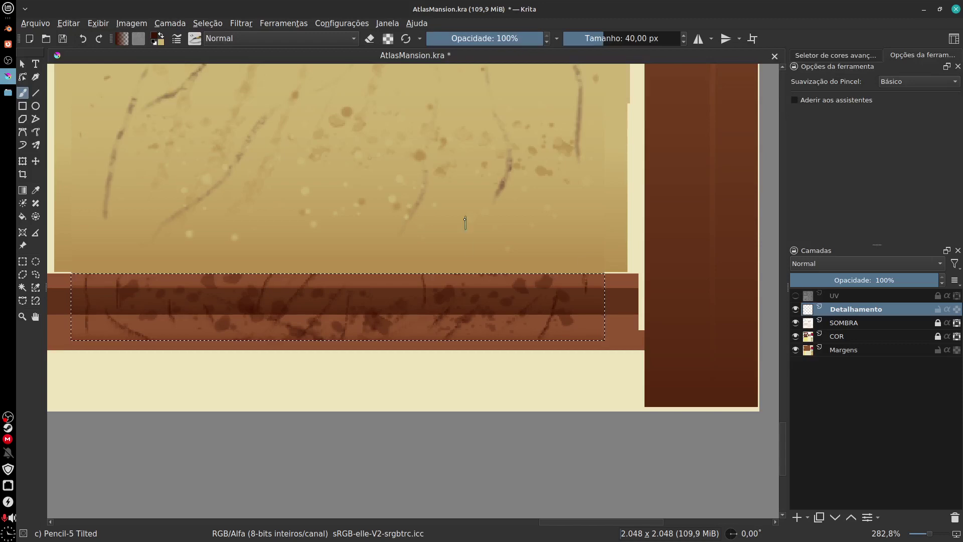
scroll(465, 223, up, 10)
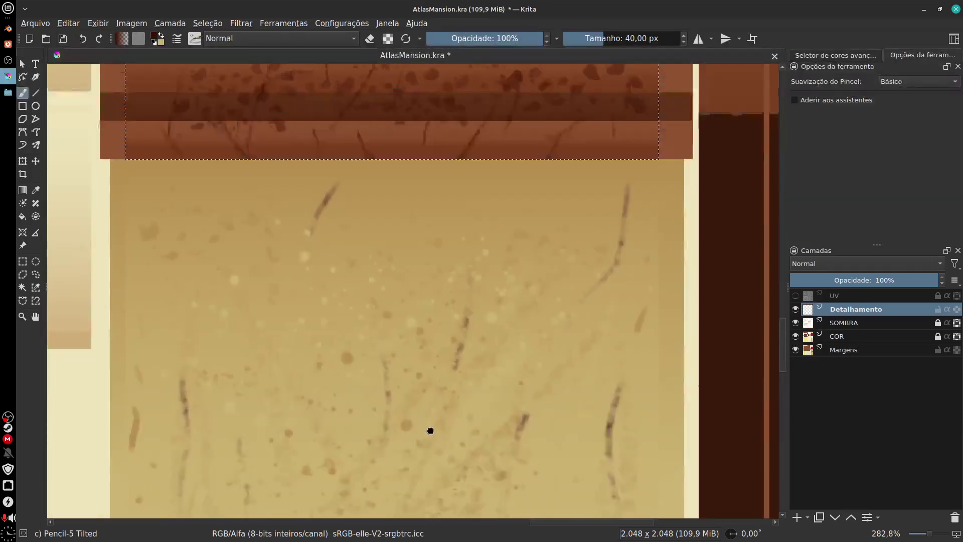
scroll(391, 212, up, 5)
click(194, 38)
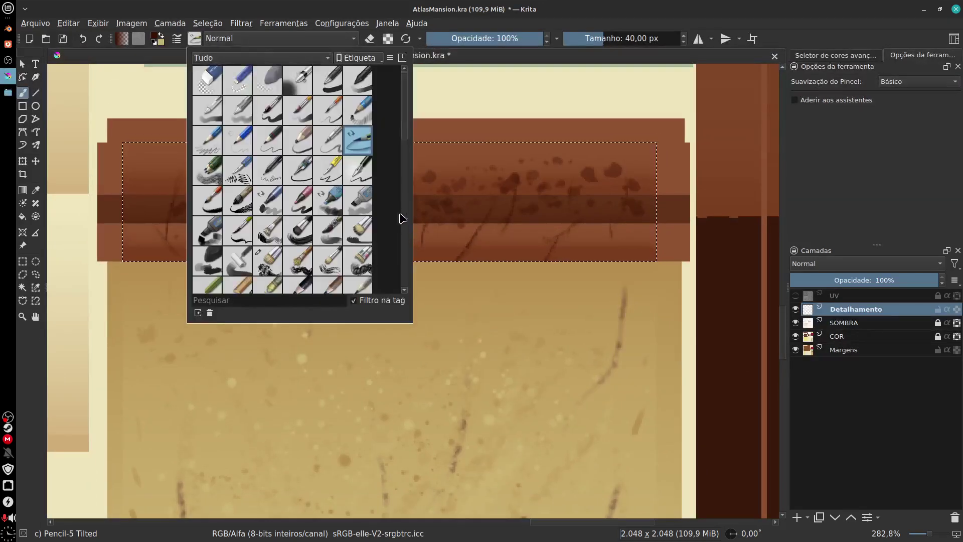
drag(409, 101, 408, 261)
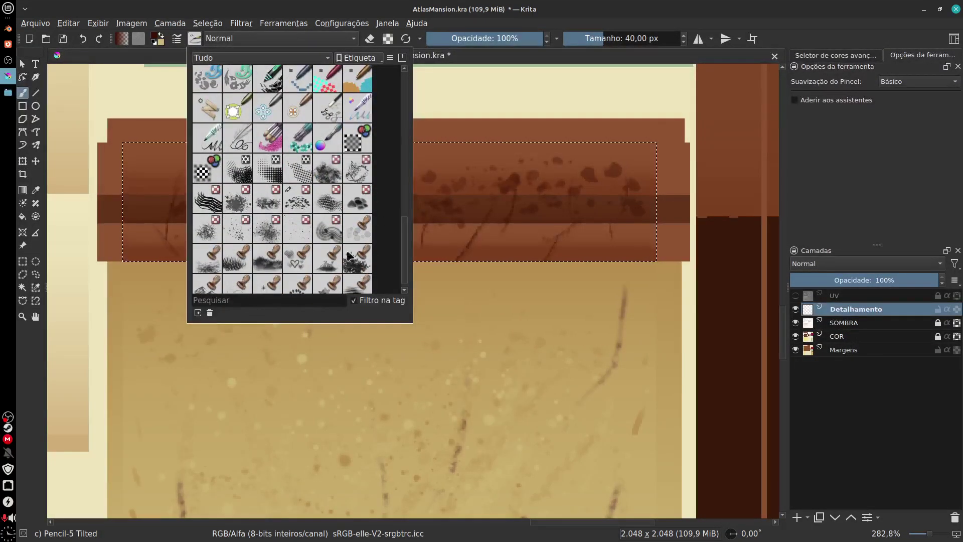
click(271, 234)
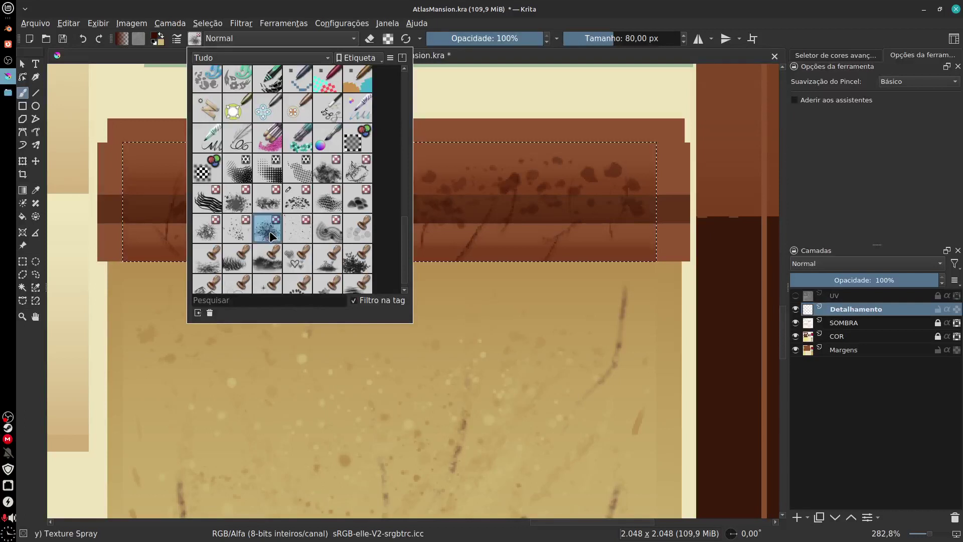
click(390, 36)
click(371, 40)
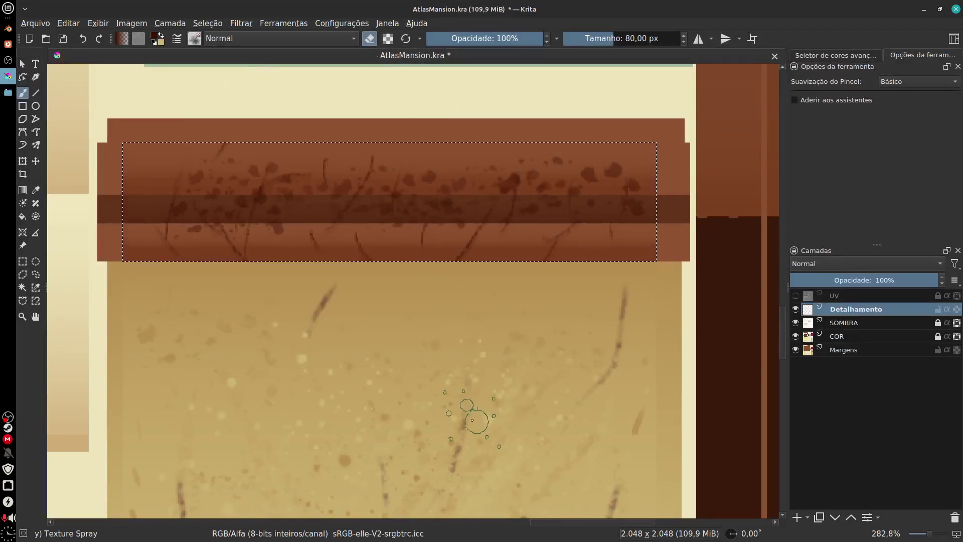
- Partly erase the dark speckles and cracks on the upper brown strip with the Texture Spray brush to fade them
mouse_move(471, 423)
mouse_down()
mouse_move(493, 301)
mouse_move(485, 448)
mouse_up()
mouse_move(273, 197)
mouse_down()
mouse_move(199, 264)
mouse_move(207, 212)
mouse_move(287, 263)
mouse_move(358, 238)
mouse_move(325, 225)
mouse_move(429, 254)
mouse_move(519, 230)
mouse_move(586, 179)
mouse_move(632, 200)
mouse_move(630, 243)
mouse_up()
scroll(601, 293, down, 3)
mouse_move(601, 294)
mouse_down()
mouse_move(499, 316)
mouse_move(620, 363)
mouse_up()
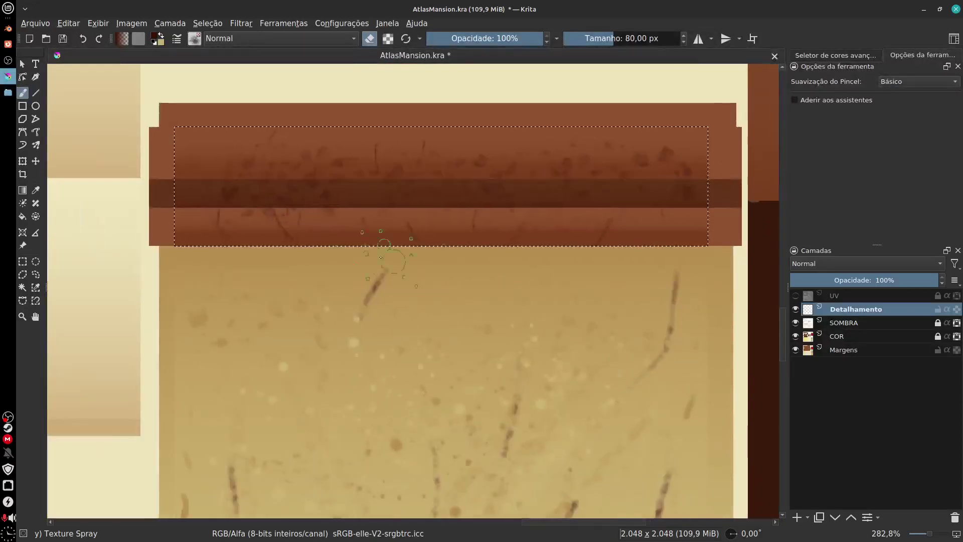
- Partly erase the speckles and cracks on the lower brown strip to fade them, and clear the selection
drag(430, 431, 484, 172)
mouse_move(466, 485)
mouse_down()
mouse_move(490, 400)
mouse_move(501, 288)
mouse_up()
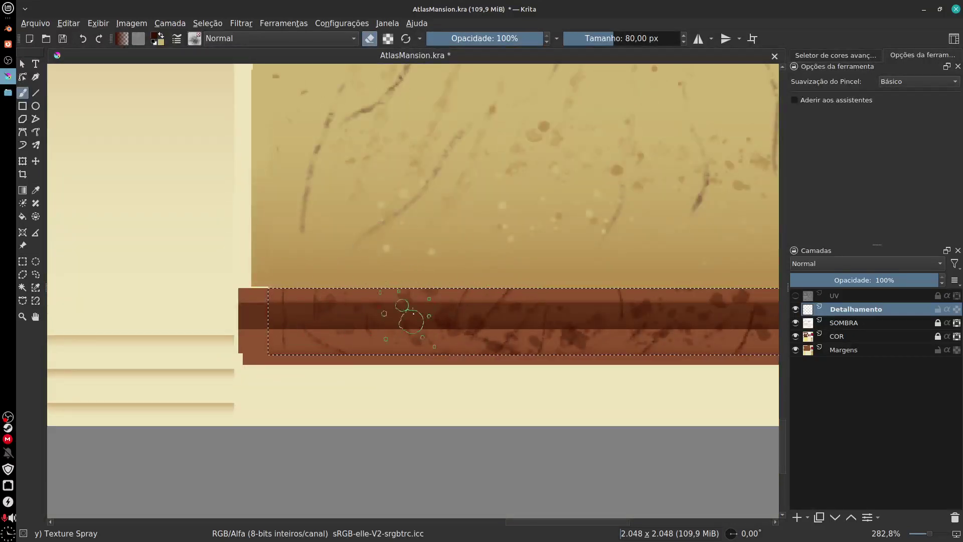
drag(506, 305, 415, 376)
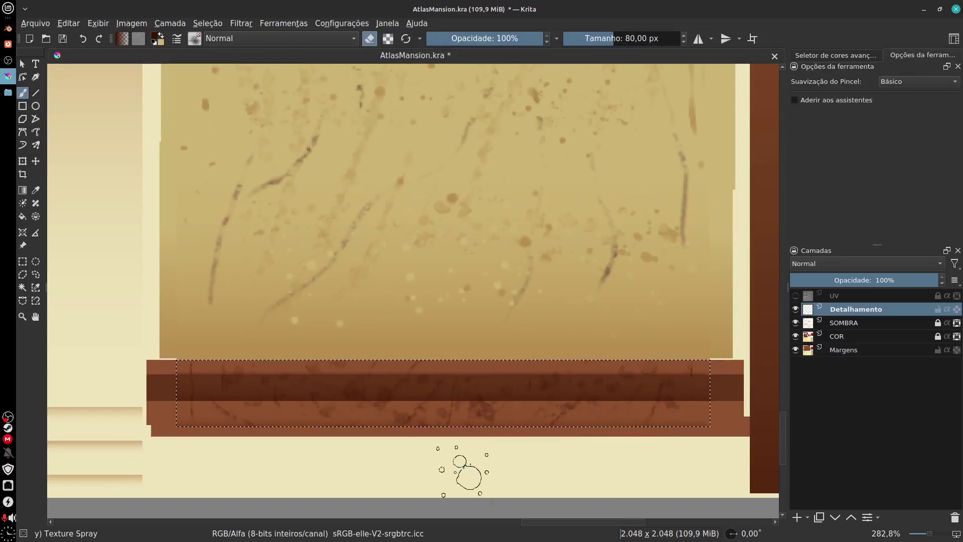
key(ctrl+shift+a)
drag(556, 468, 560, 470)
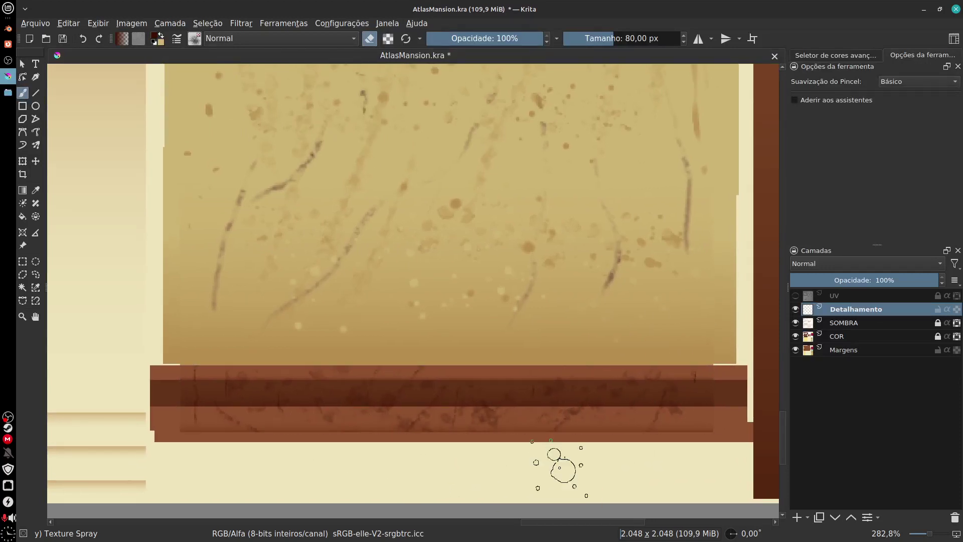
- Add a new paint layer above Detalhamento and name it LUZ
click(796, 517)
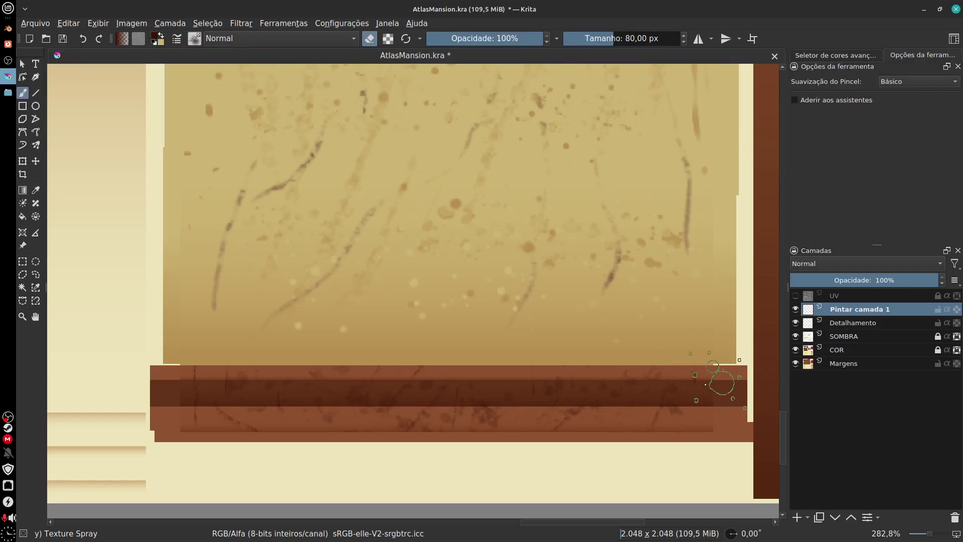
drag(641, 398, 636, 420)
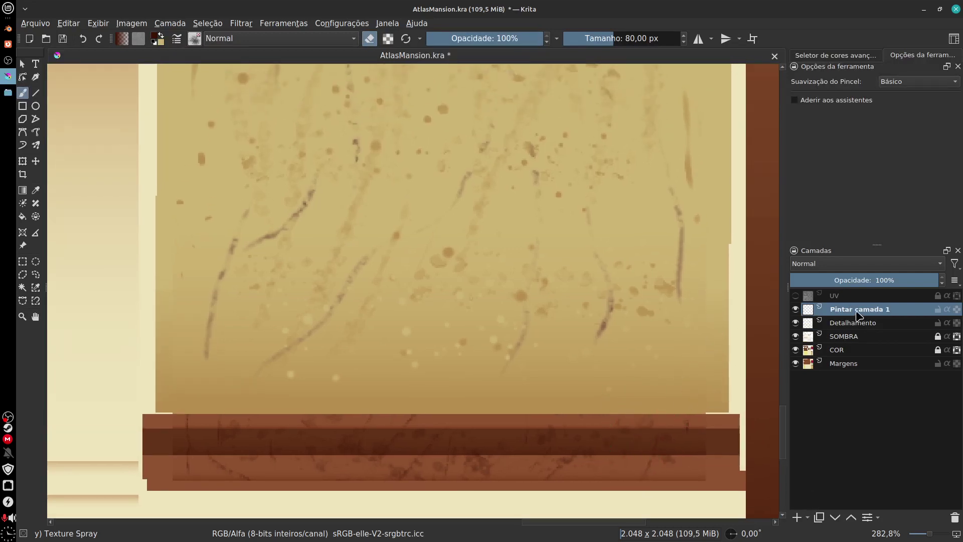
double_click(859, 312)
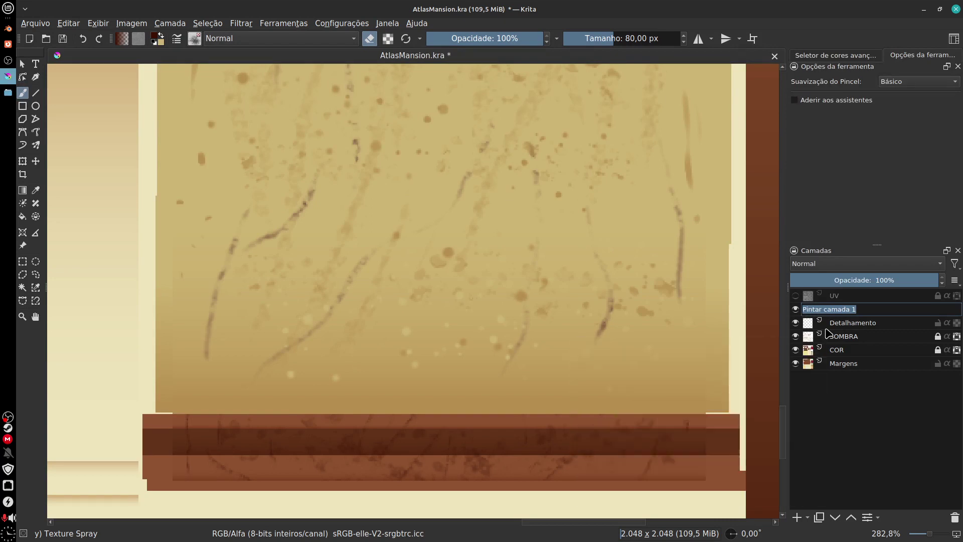
text(H)
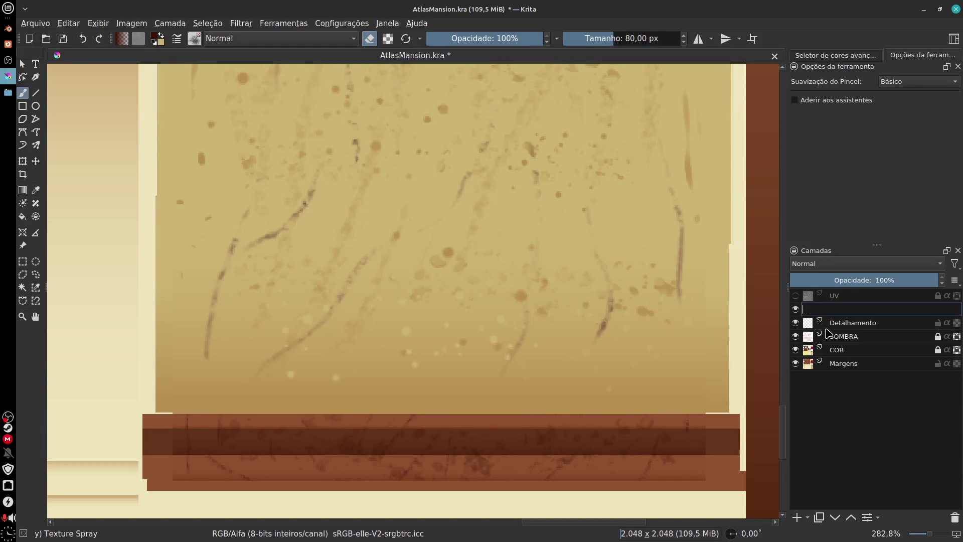
key(Return)
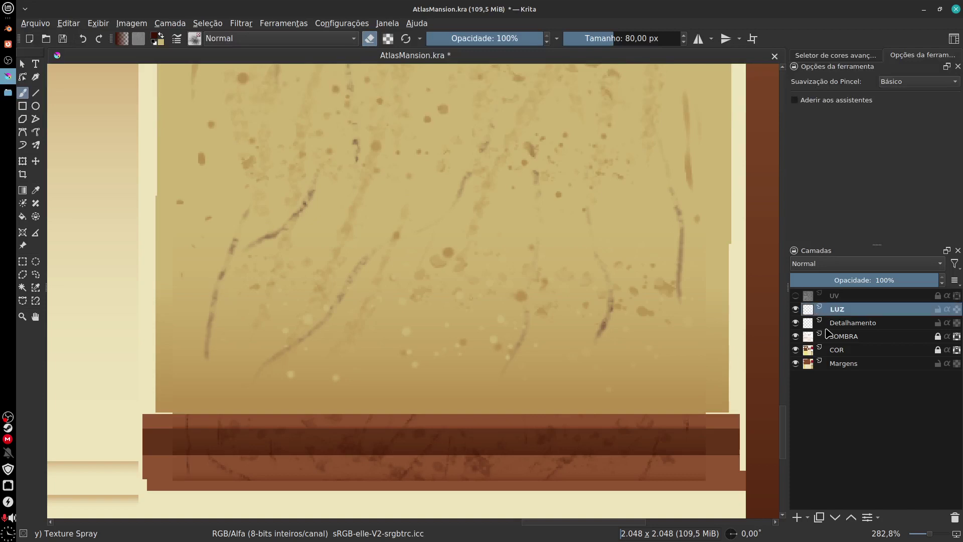
- Choose the Pencil-3 Large 4B brush preset at 10 px and 15% opacity
click(195, 38)
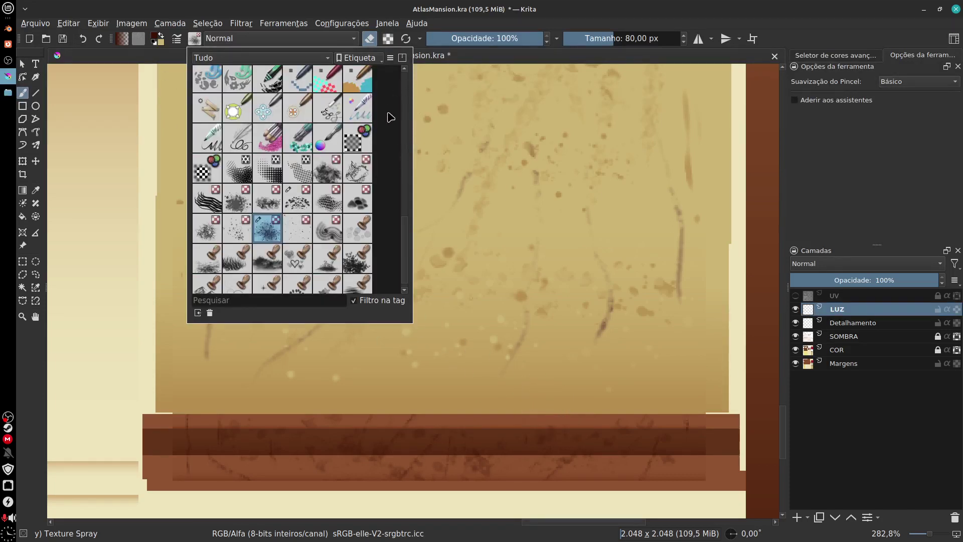
drag(407, 223, 407, 90)
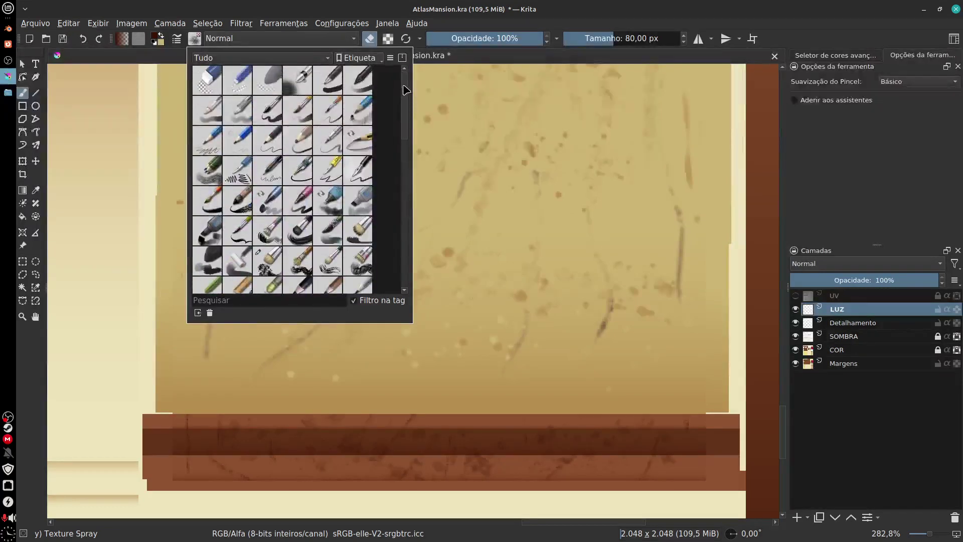
click(303, 147)
click(515, 362)
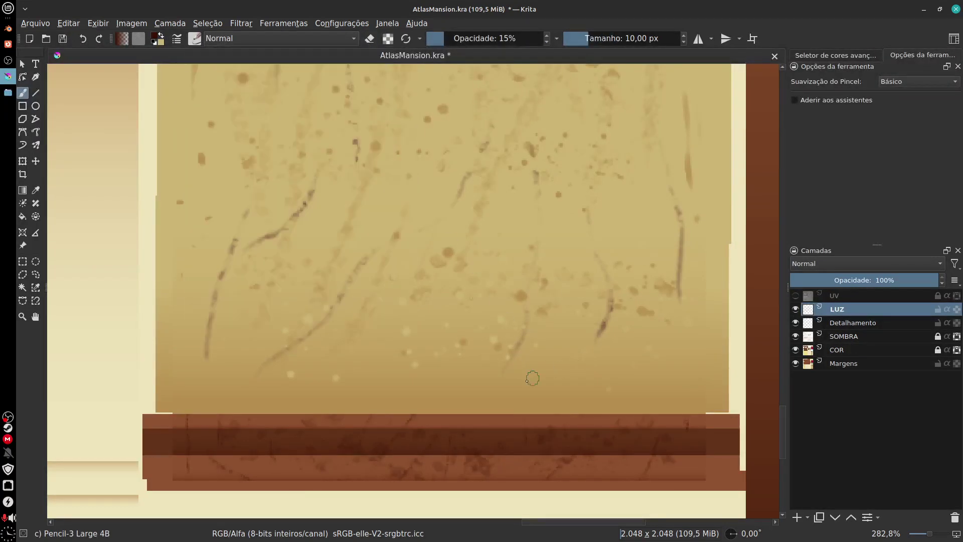
- Reduce the brush size to 3 px, testing strokes on the beige wall and undoing each one
drag(523, 382, 642, 357)
key(ctrl+z)
key(bracketleft)
key(bracketleft)
key(bracketleft)
key(bracketleft)
key(bracketleft)
key(bracketleft)
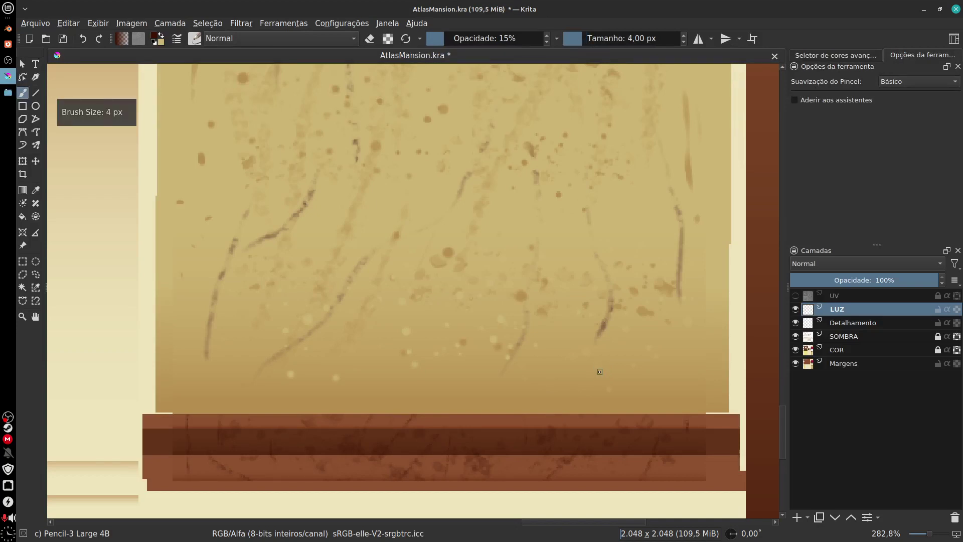
drag(576, 377, 650, 363)
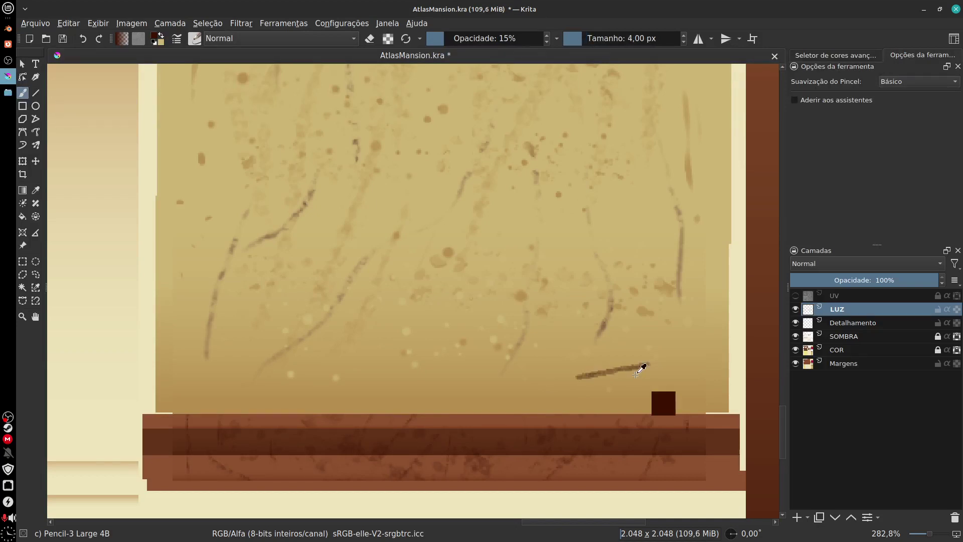
key(ctrl+z)
key(bracketleft)
drag(607, 378, 676, 366)
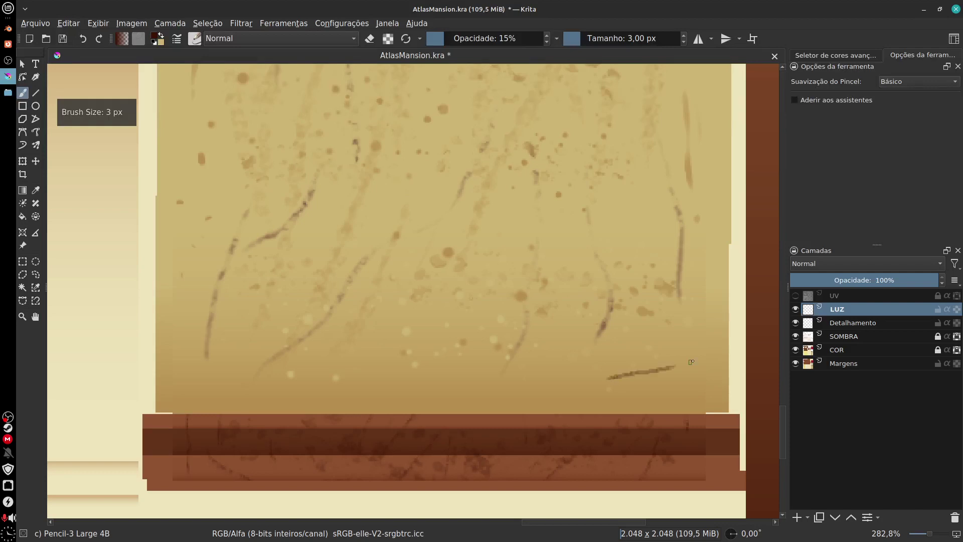
key(ctrl+z)
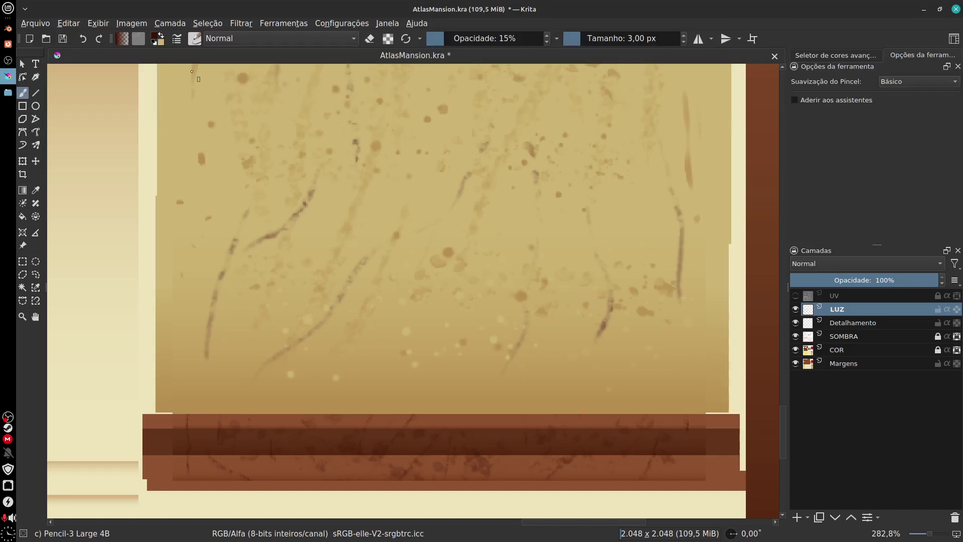
- Set the foreground colour to the pale Fill Yellow swatch (#ffffbe)
click(156, 37)
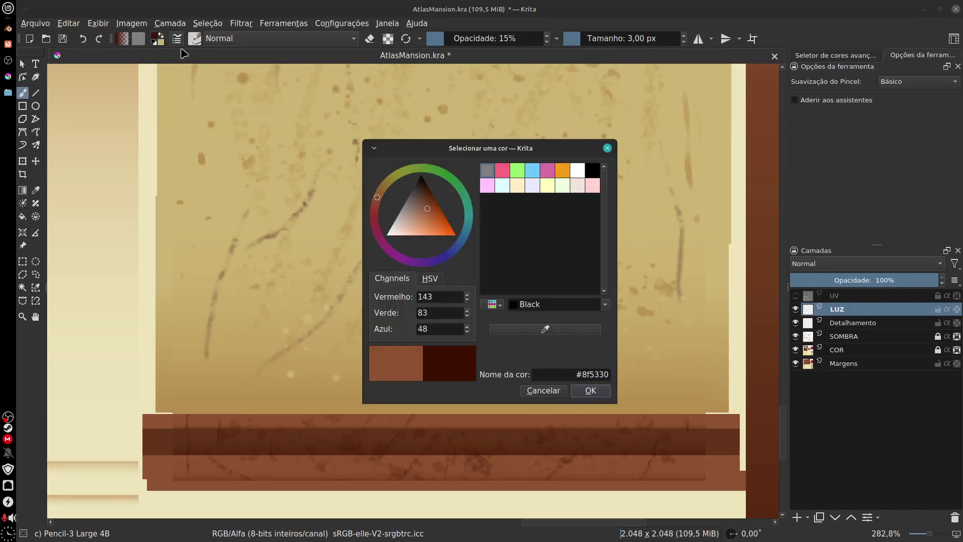
click(547, 185)
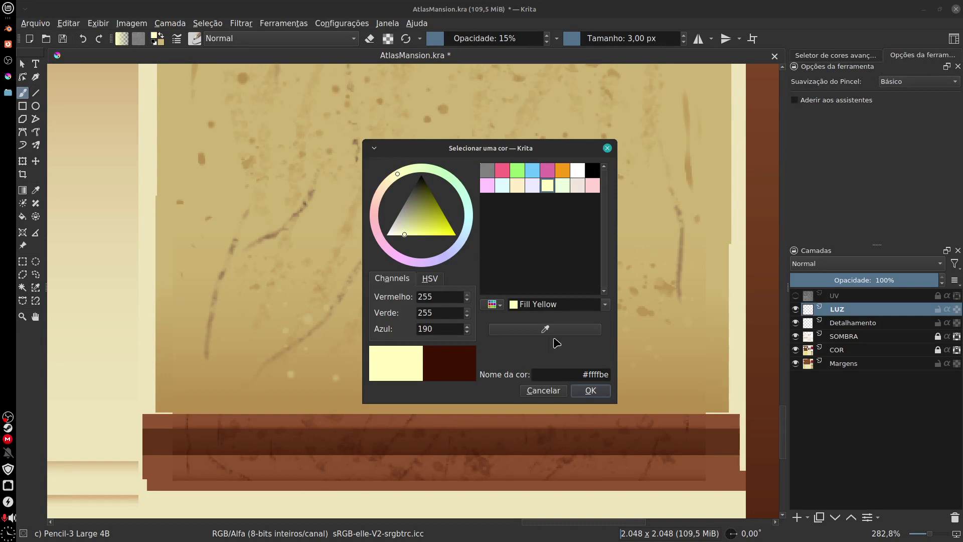
click(607, 148)
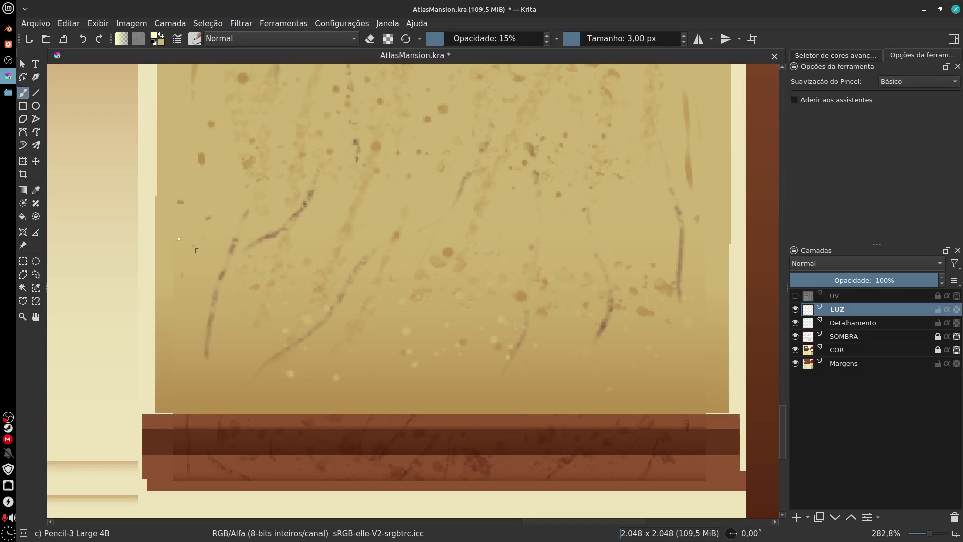
- Draw two straight horizontal highlight lines about 375 px and 371 px long on the lower brown strip, at its upper edge and below its dark band
click(36, 93)
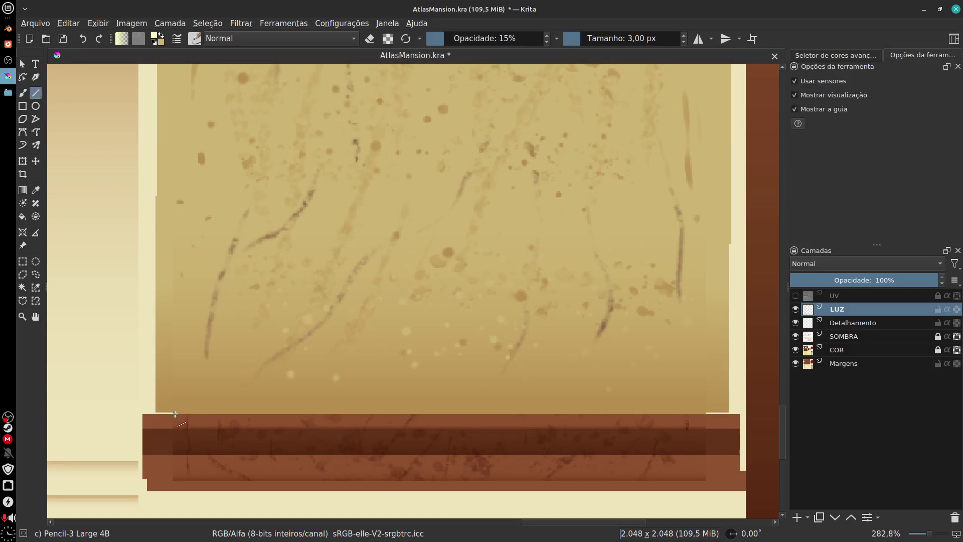
drag(175, 414, 706, 415)
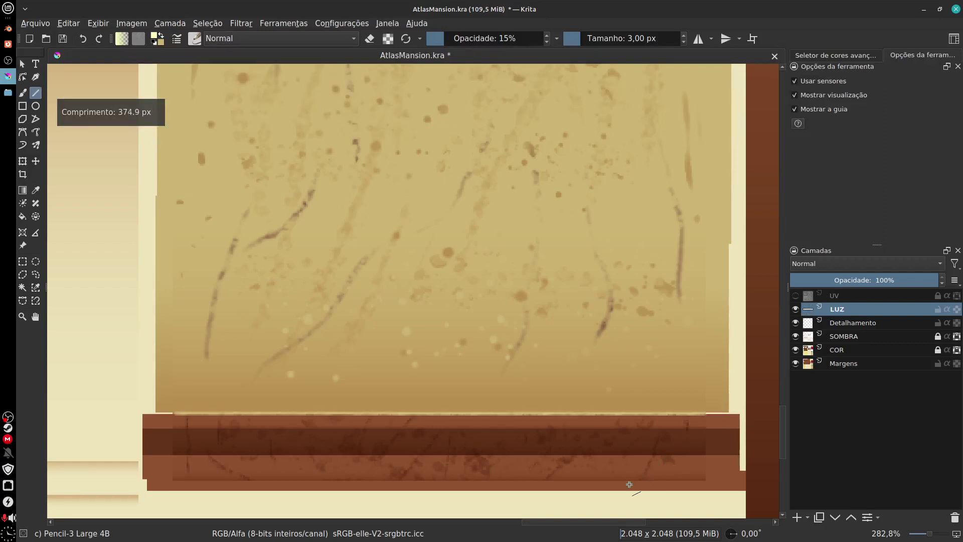
drag(178, 455, 707, 460)
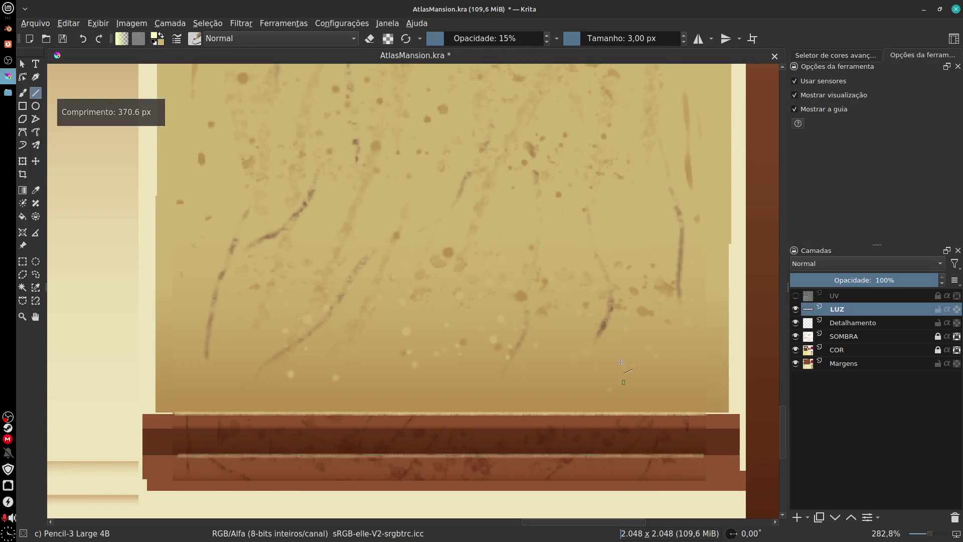
- Using the UV layer as a temporary guide, draw two horizontal highlight lines about 374 px long on the upper brown strip, above and below its dark band
scroll(620, 362, up, 10)
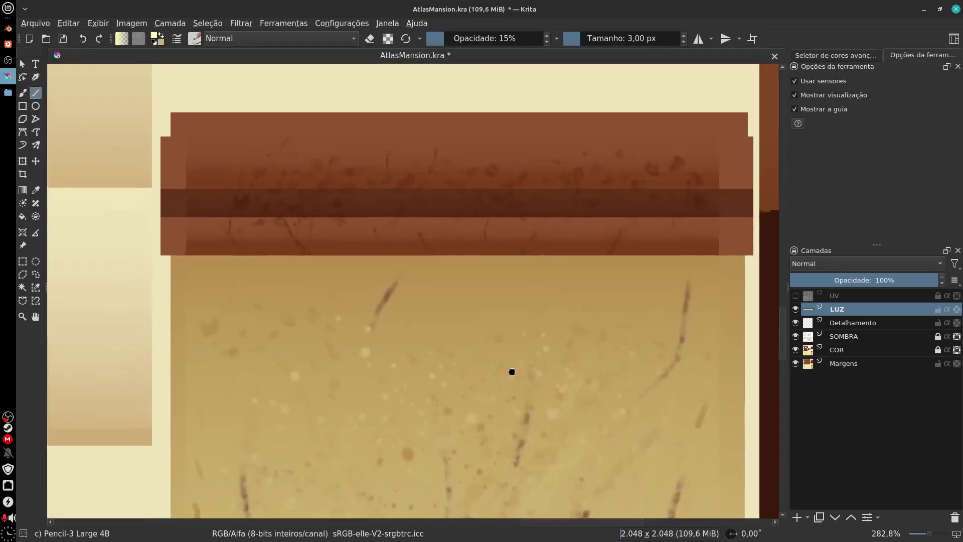
scroll(511, 371, up, 1)
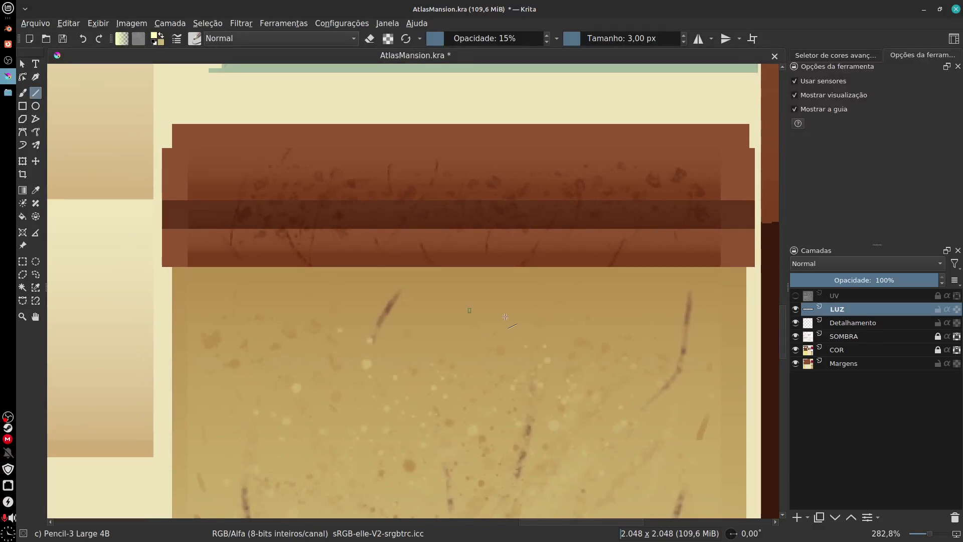
click(796, 296)
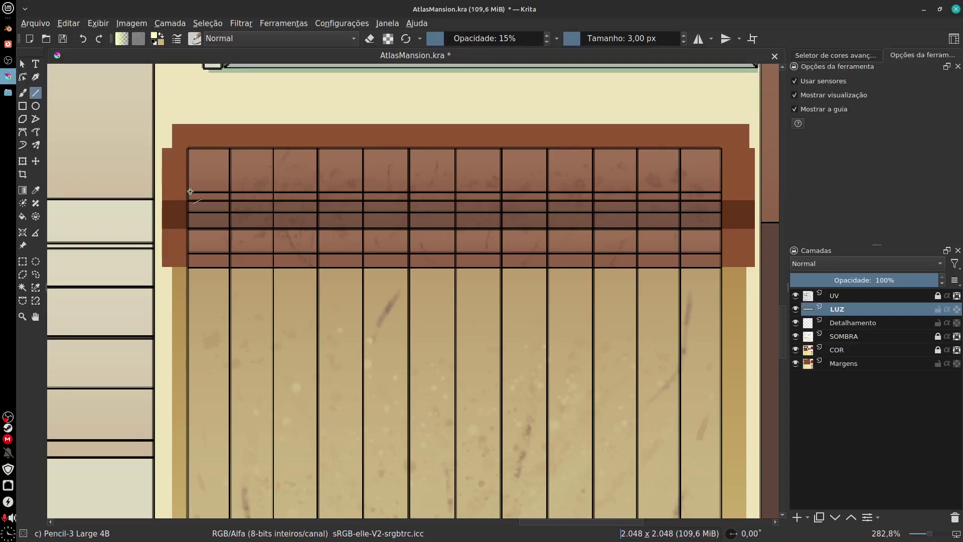
drag(191, 192, 721, 193)
drag(189, 253, 719, 253)
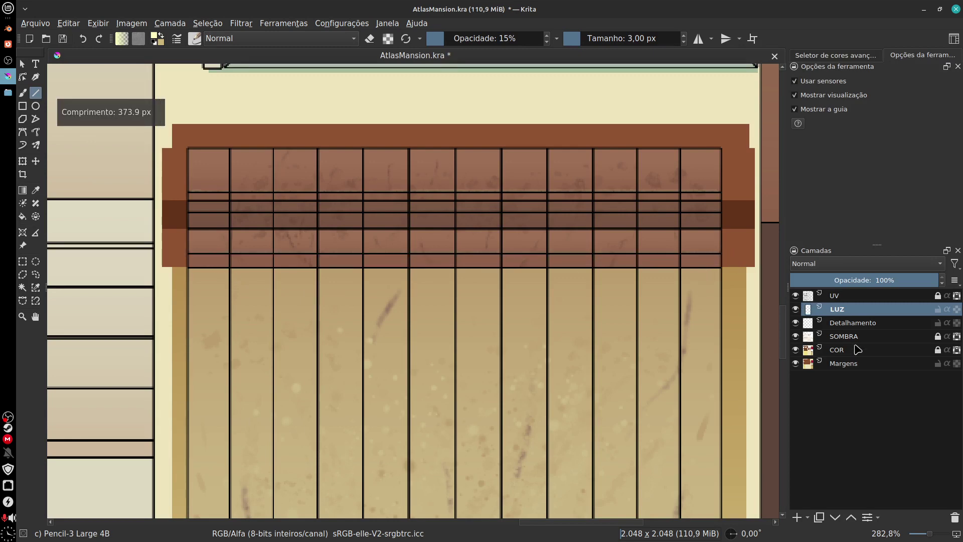
click(795, 296)
- Toggle the UV layer's visibility to compare the upper strip's highlight lines with the UV edges, leaving the layer shown
scroll(558, 373, right, 1)
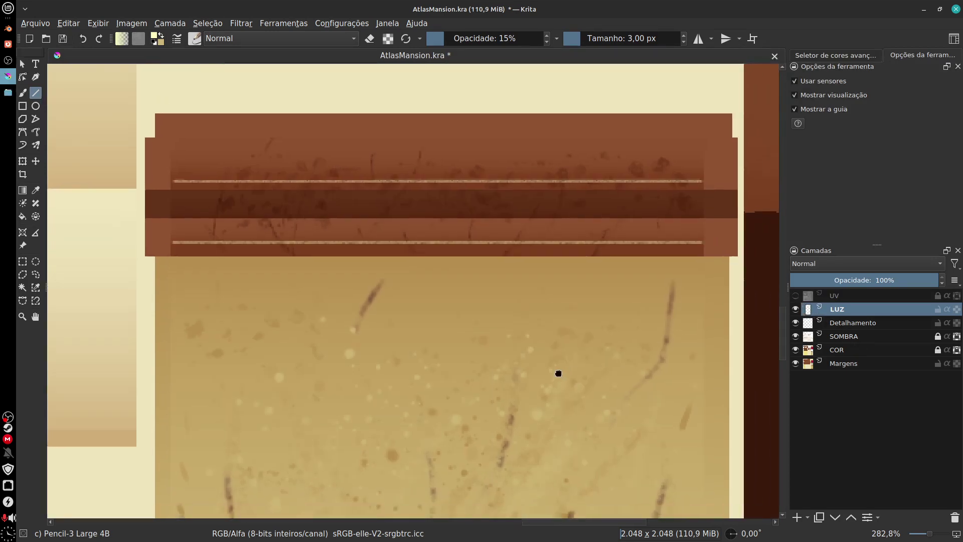
drag(559, 374, 514, 349)
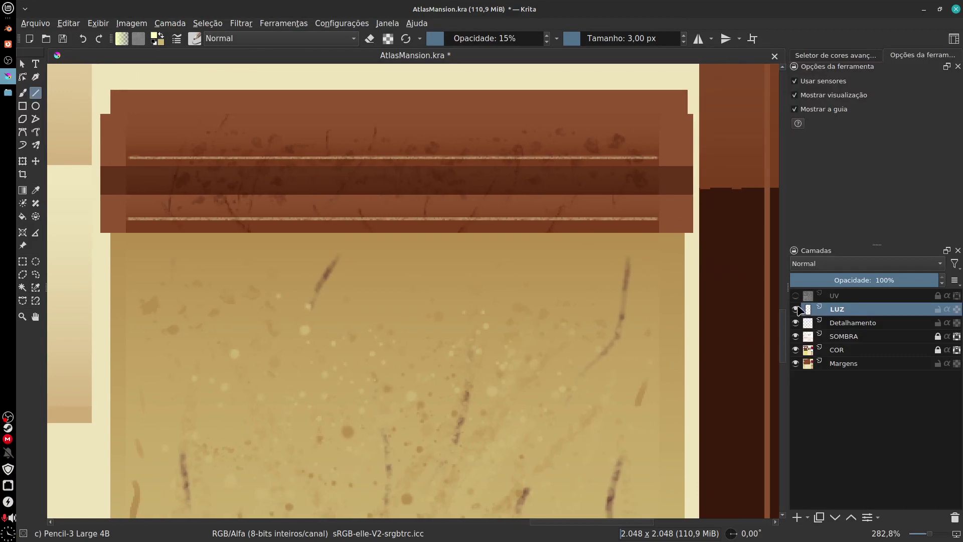
click(795, 296)
click(795, 296)
click(796, 296)
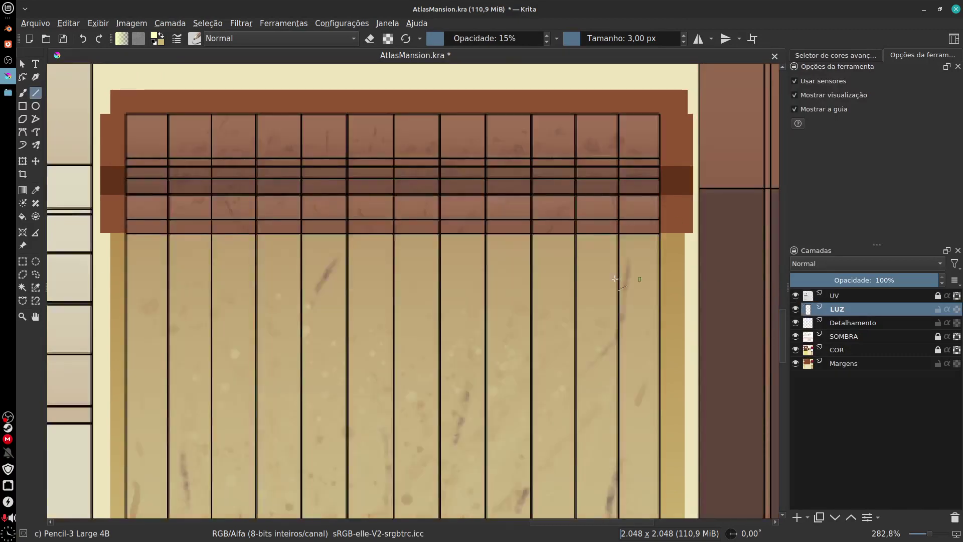
- Draw two horizontal highlight lines about 384 px long across the upper brown strip, above and below its dark band
drag(122, 218, 664, 219)
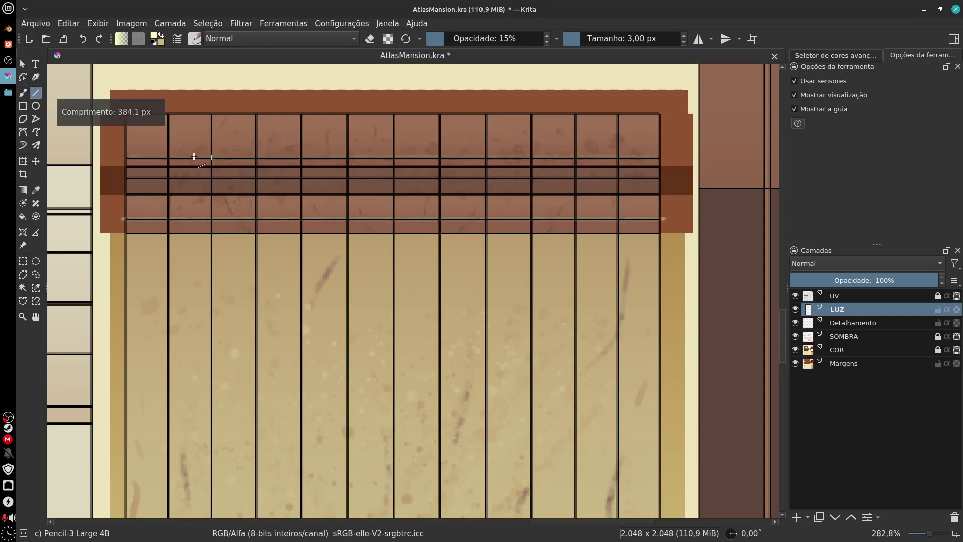
drag(117, 157, 670, 157)
- Draw a horizontal highlight line about 384 px long below the lower brown strip's dark band, and try another above it
drag(591, 391, 701, 94)
scroll(378, 418, down, 5)
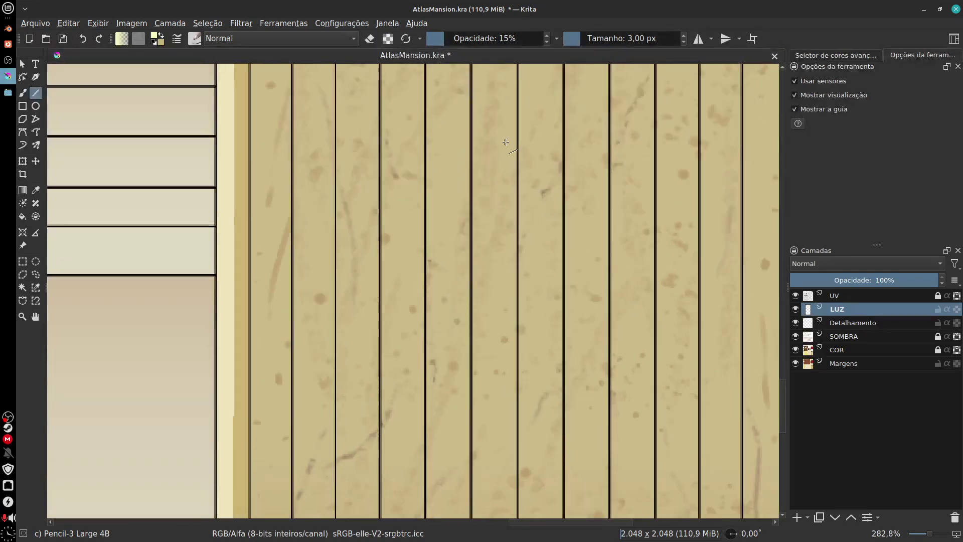
drag(250, 395, 731, 372)
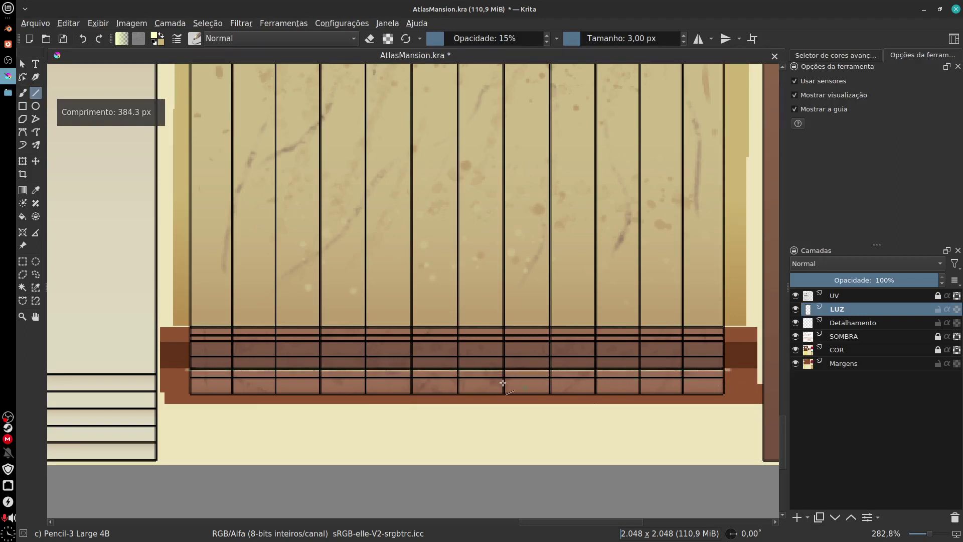
drag(410, 343, 431, 343)
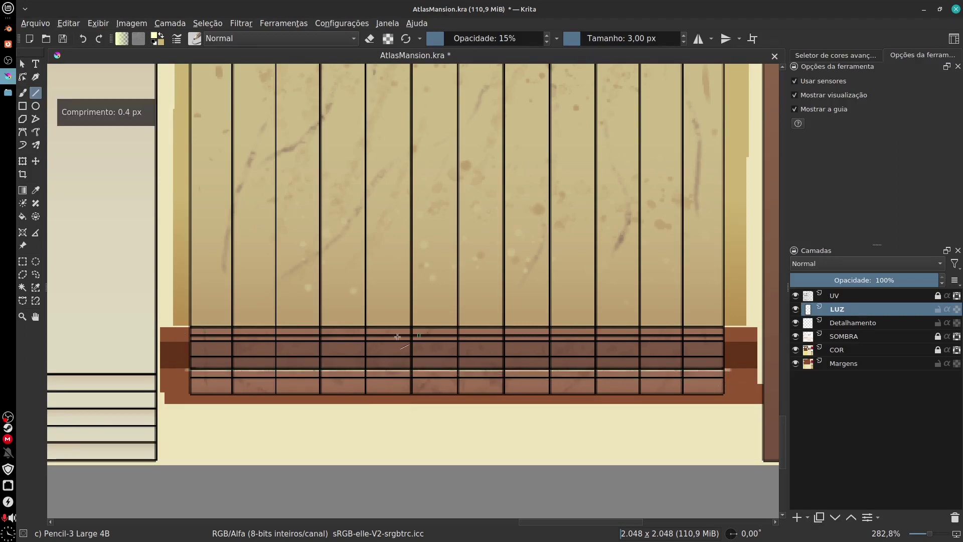
drag(183, 335, 731, 337)
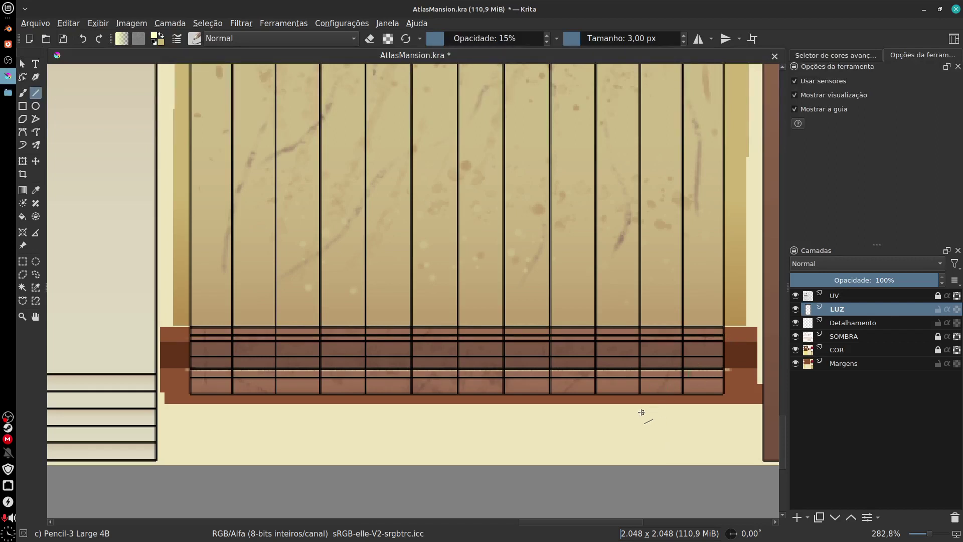
- Hide the UV layer and draw short diagonal highlight lines beside the cracks near the bottom of the column shaft
click(796, 296)
scroll(597, 444, down, 2)
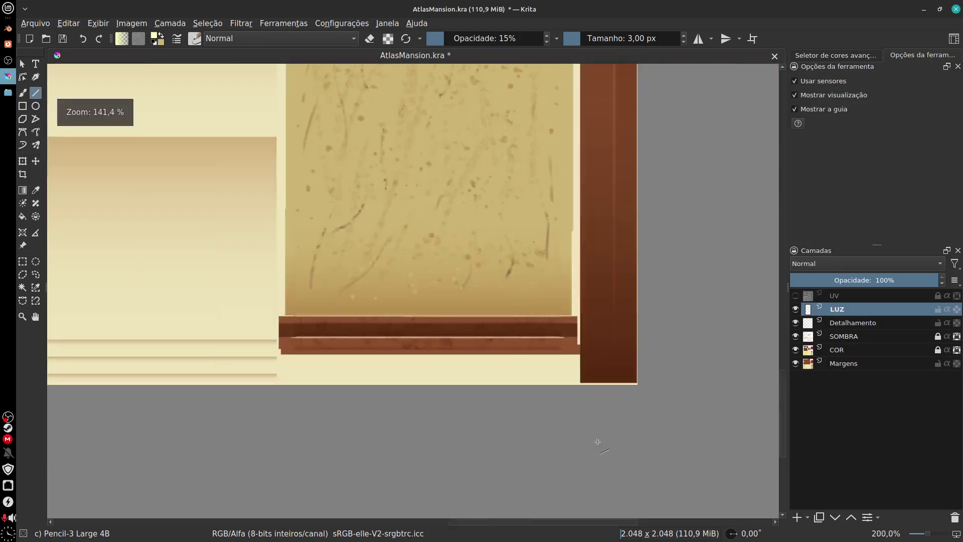
scroll(597, 441, up, 2)
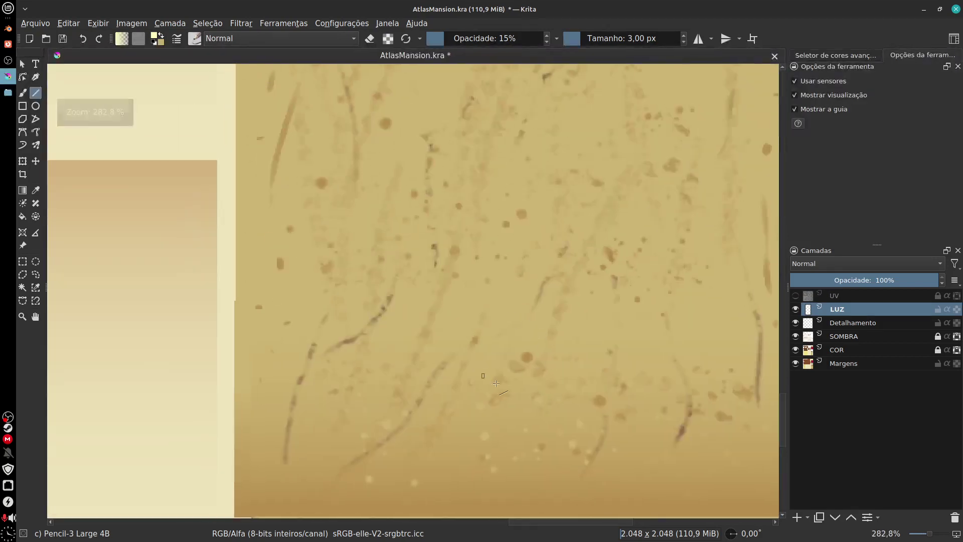
drag(547, 286, 534, 315)
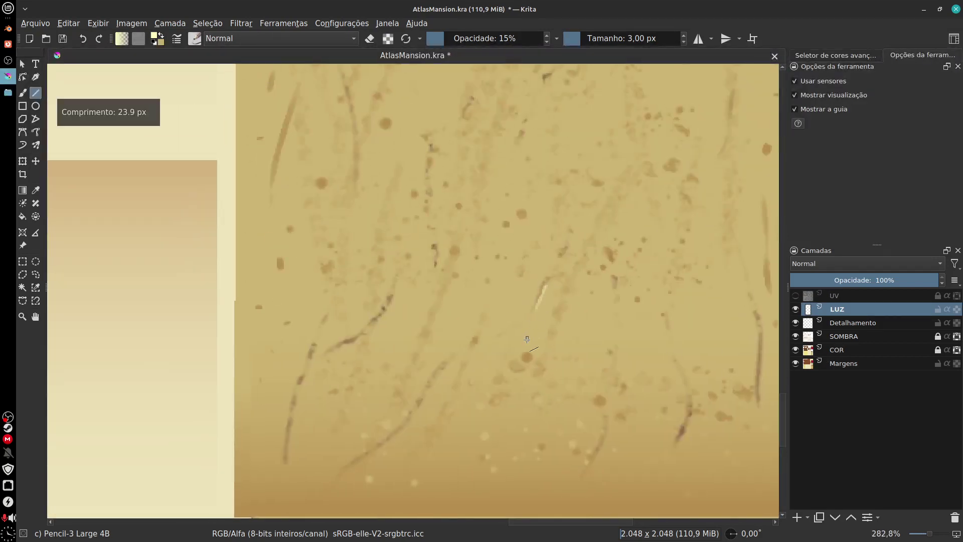
mouse_move(434, 311)
mouse_down()
mouse_move(421, 350)
mouse_move(431, 389)
mouse_up()
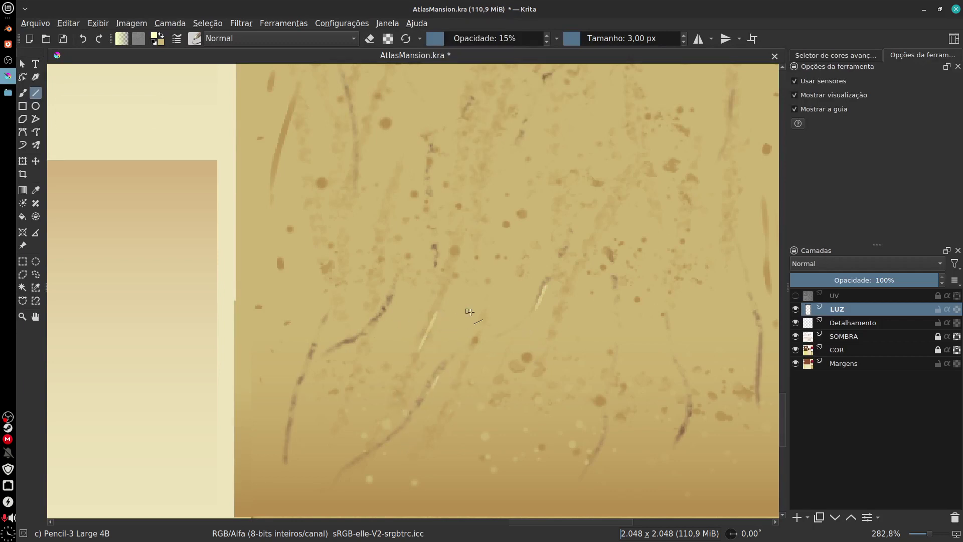
- Paint a pale highlight with the freehand brush around the lower rim of a brown speckle on the column shaft
scroll(495, 312, up, 3)
scroll(494, 311, down, 1)
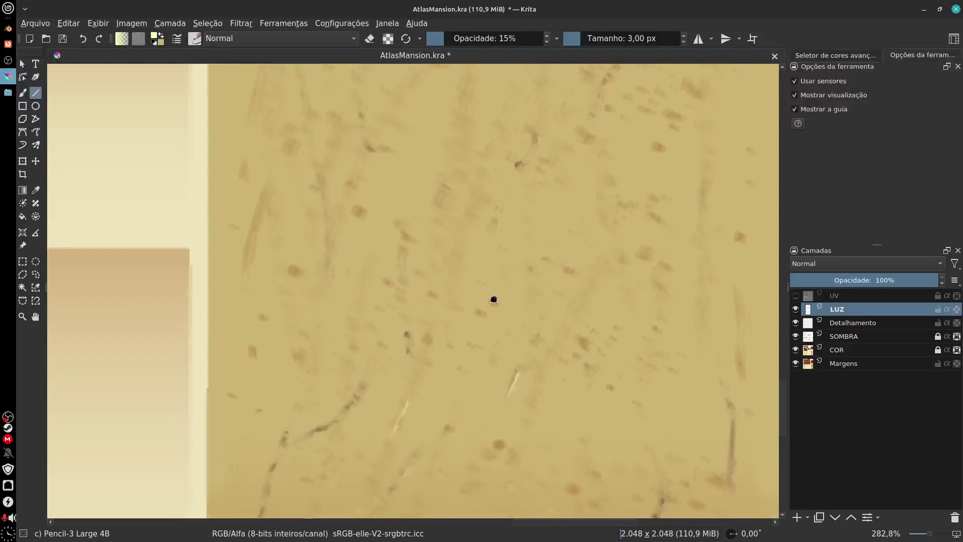
key(ctrl+plus)
key(ctrl+plus)
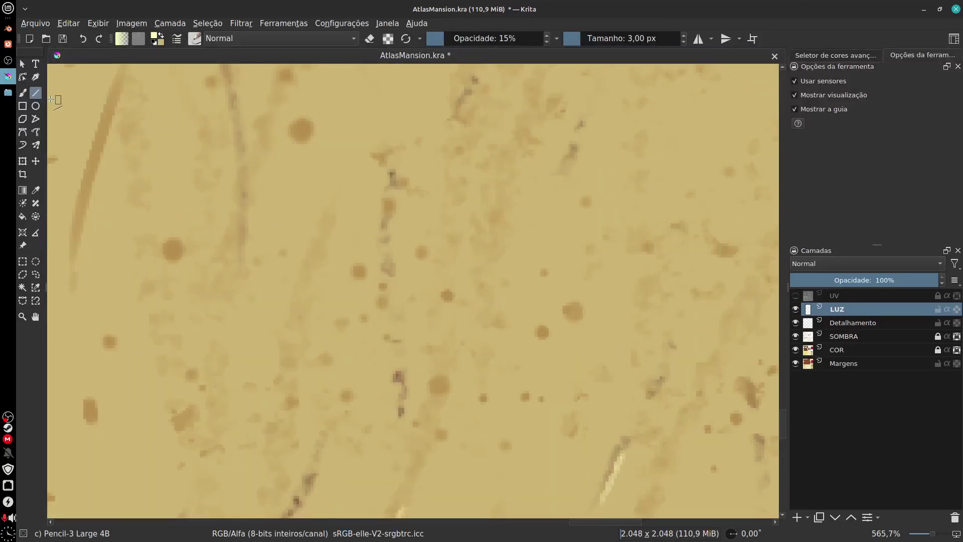
click(23, 93)
mouse_move(563, 334)
mouse_down()
mouse_move(519, 322)
mouse_move(541, 318)
mouse_move(620, 349)
mouse_move(560, 347)
mouse_move(596, 336)
mouse_move(595, 312)
mouse_move(579, 343)
mouse_up()
key(ctrl+plus)
key(ctrl+plus)
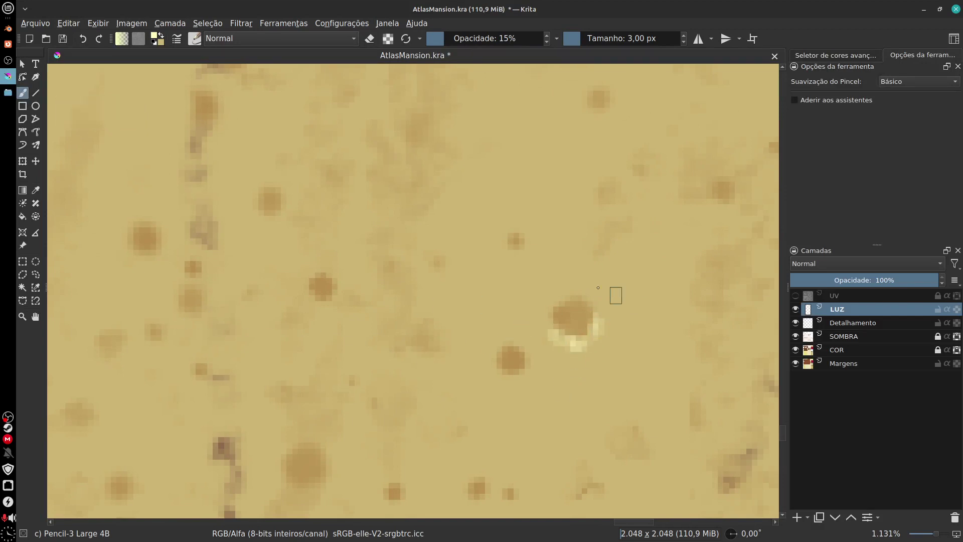
- Set the foreground colour to dark brown #6a4b03 and shade the upper rim of the highlighted speckle
click(154, 35)
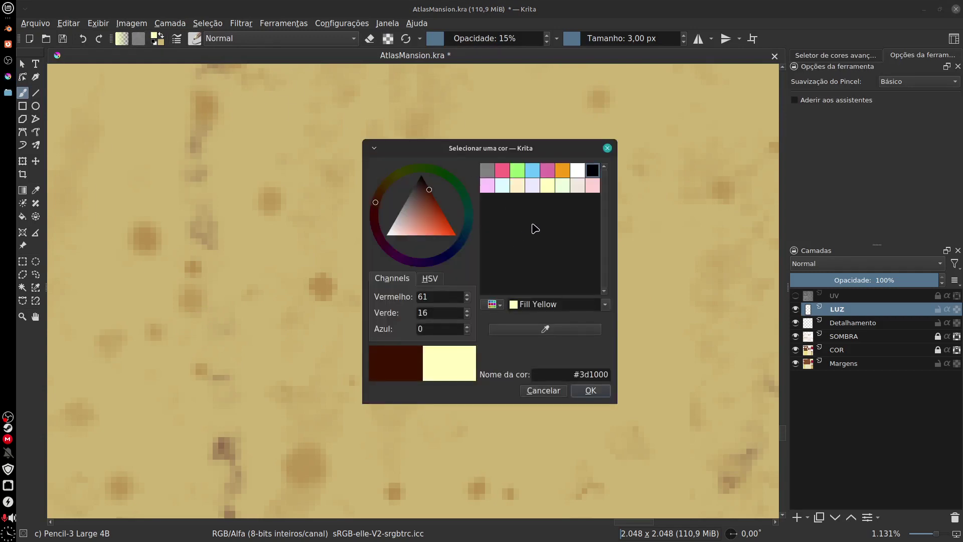
mouse_move(429, 190)
mouse_down()
mouse_move(430, 221)
mouse_move(442, 220)
mouse_up()
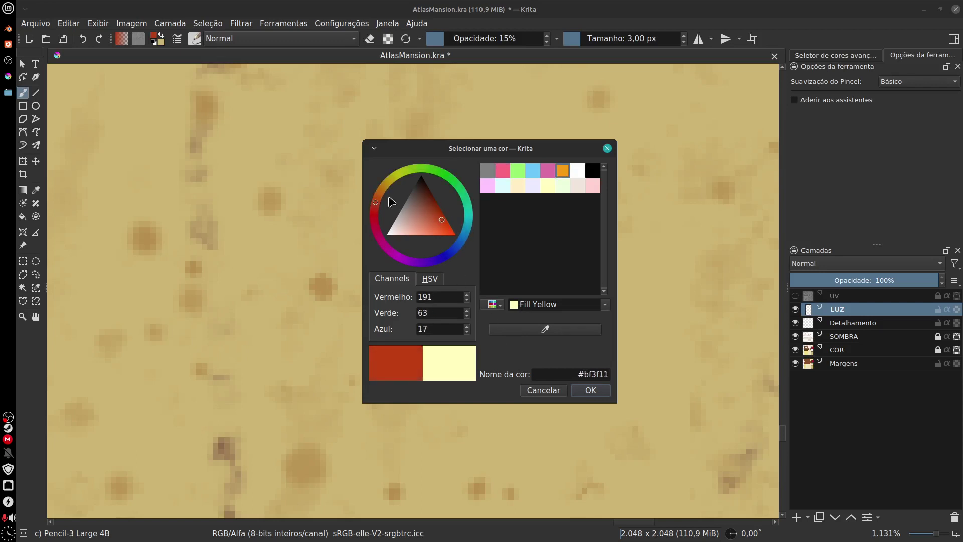
drag(384, 191, 395, 181)
mouse_move(442, 215)
mouse_down()
mouse_move(433, 197)
mouse_move(390, 184)
mouse_up()
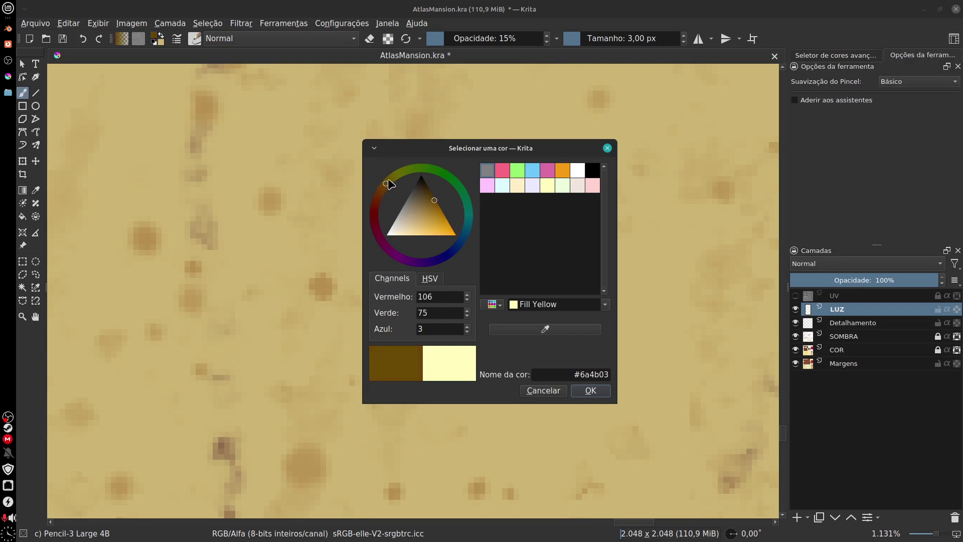
click(607, 148)
mouse_move(558, 308)
mouse_down()
mouse_move(589, 301)
mouse_move(569, 317)
mouse_up()
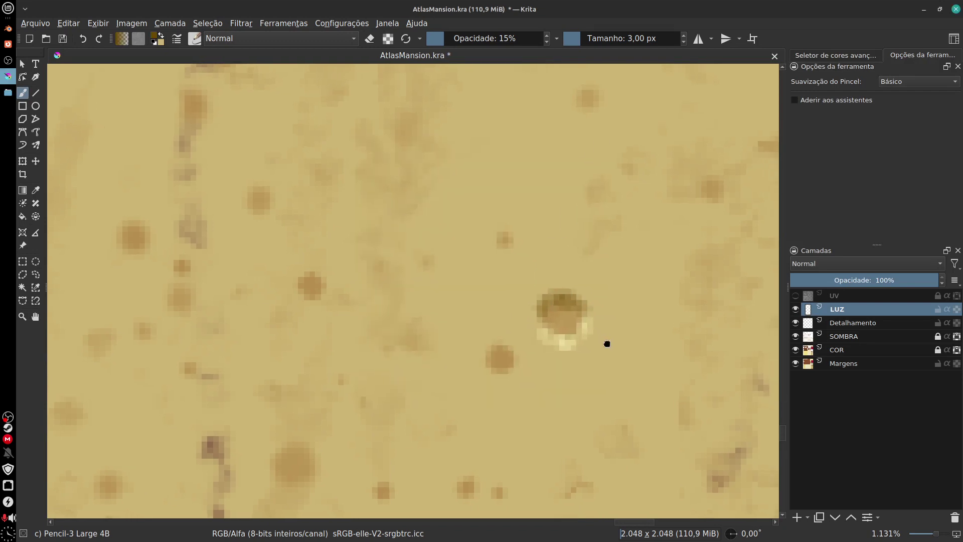
- Examine the shaded speckle, crack highlights and brown strips across the whole column texture
key(minus)
key(minus)
key(minus)
key(minus)
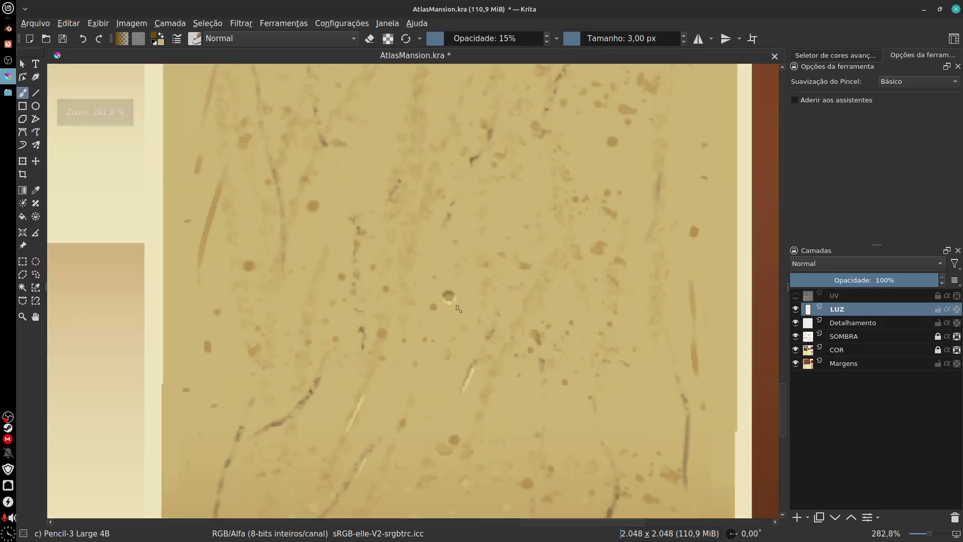
key(minus)
key(minus)
scroll(505, 351, down, 10)
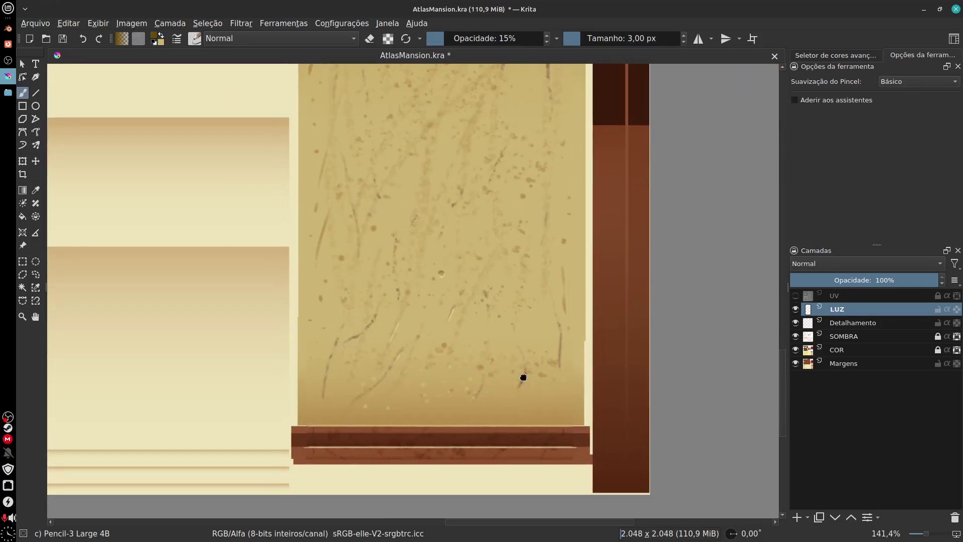
scroll(654, 498, up, 2)
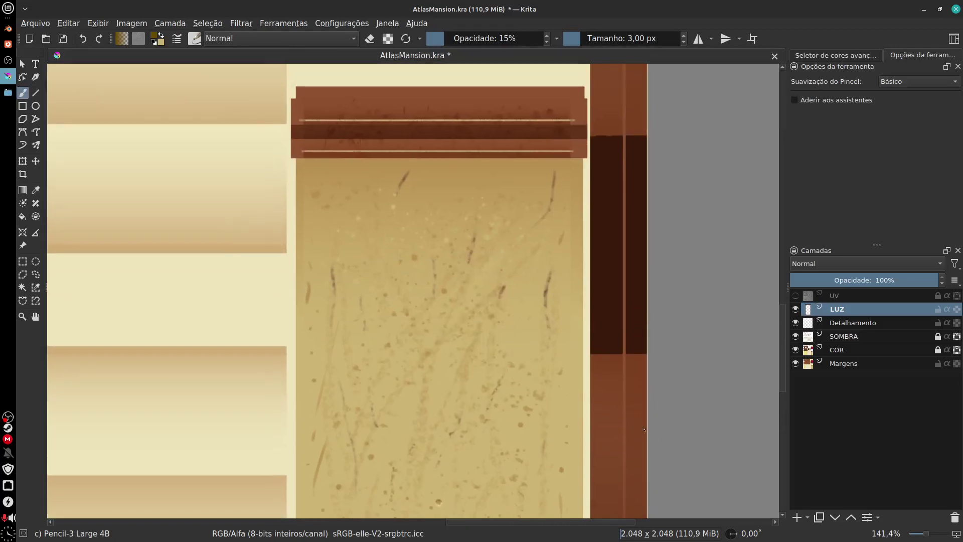
- Export the image as AtlasMansionMerge.png over the existing file, keeping the current PNG options
click(45, 25)
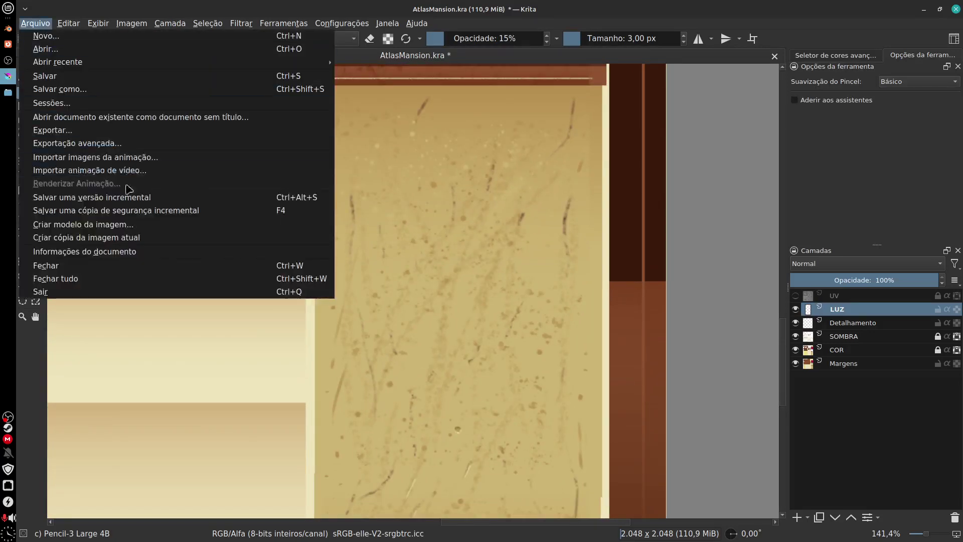
click(143, 131)
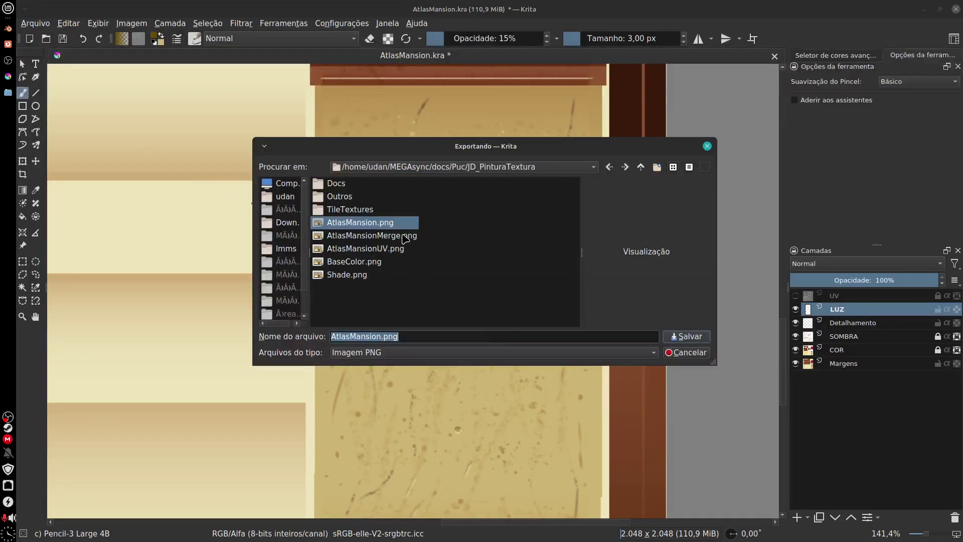
click(394, 237)
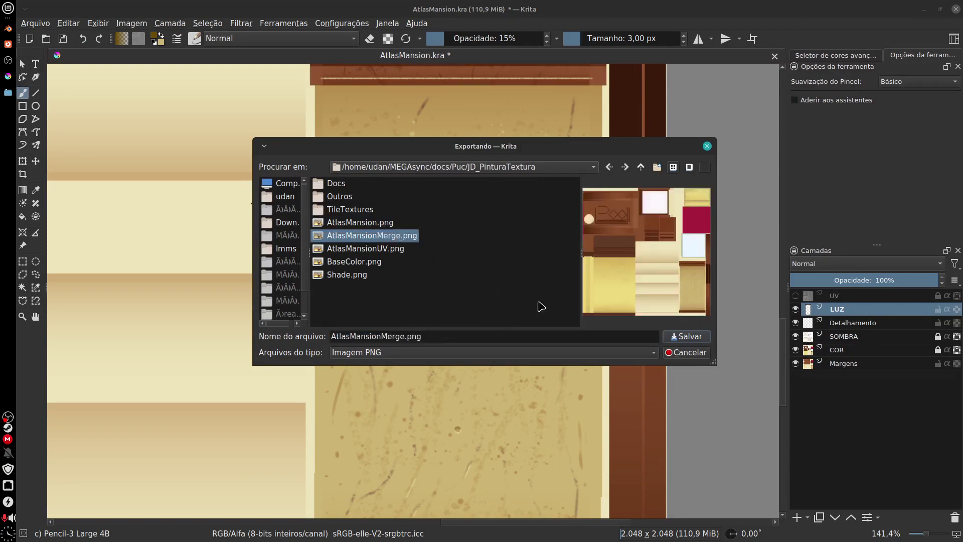
click(704, 340)
click(549, 255)
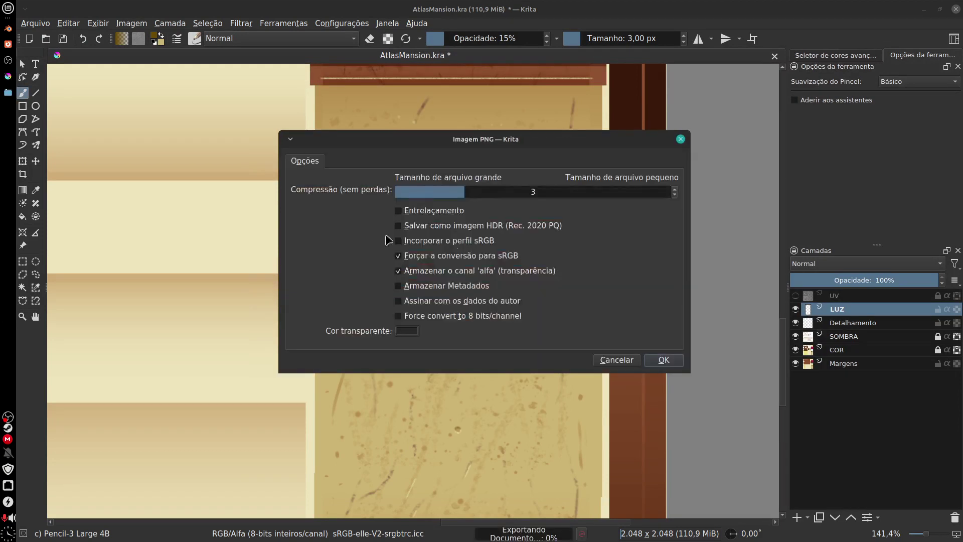
click(664, 359)
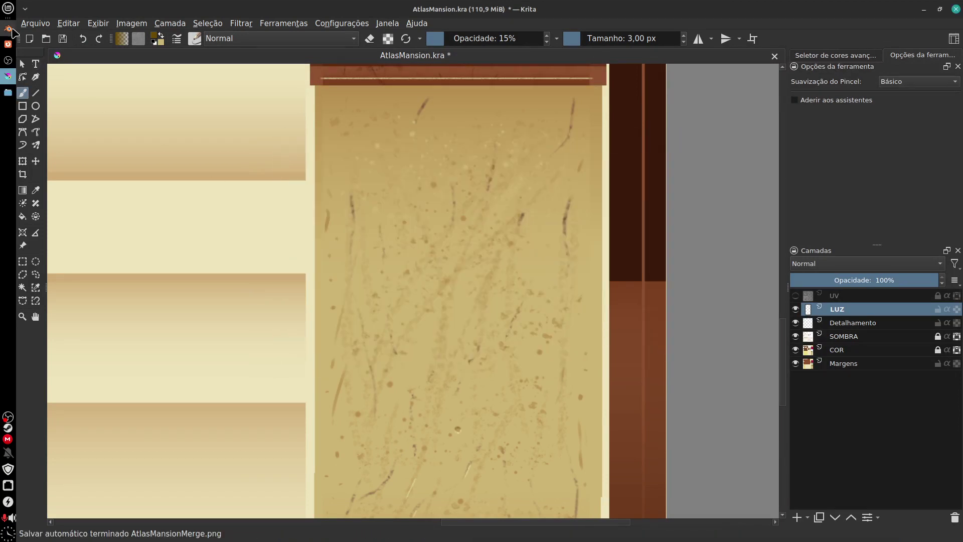
- Switch to Blender, reload the AtlasMansionMerge.png texture and inspect the highlights around the column's base
click(8, 28)
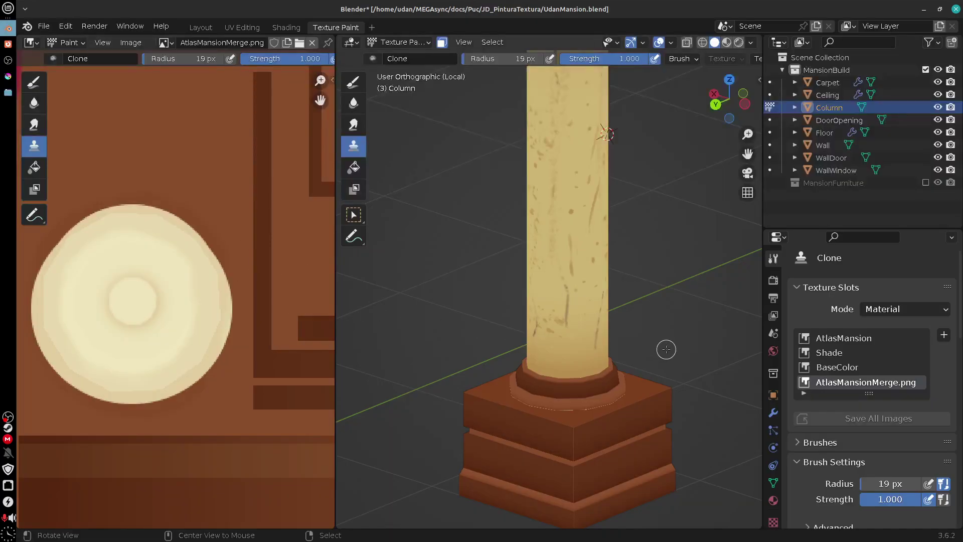
click(190, 437)
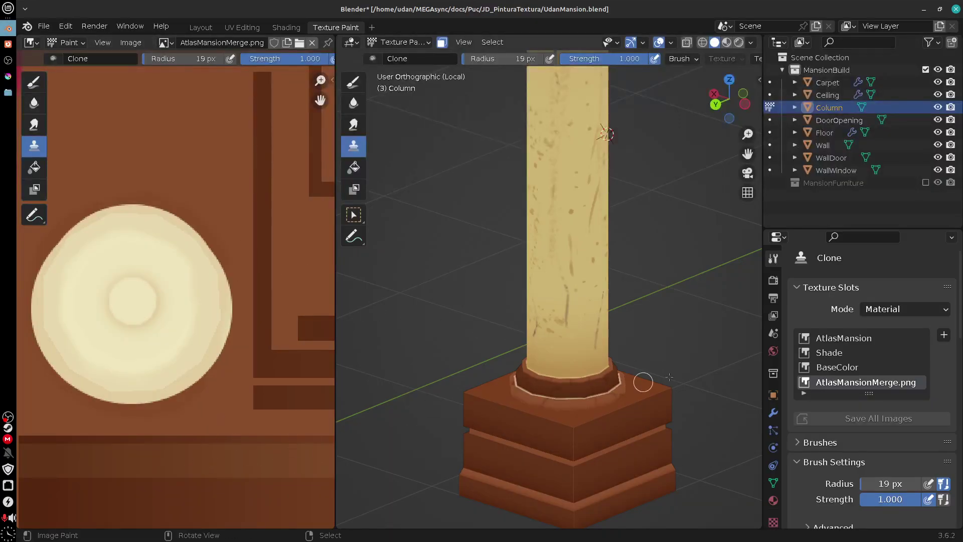
drag(673, 365, 587, 251)
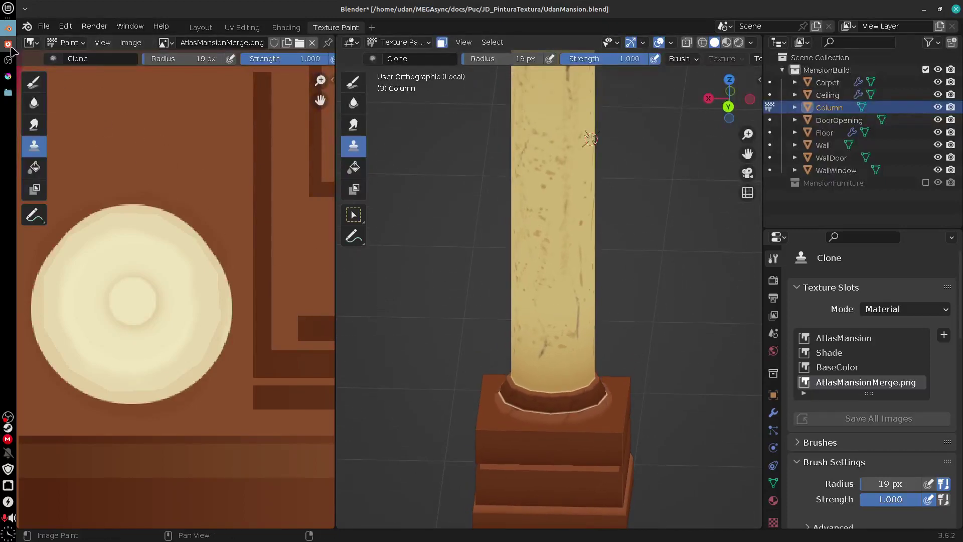
- Return to Krita and set the LUZ layer's blending mode to Luz suave (SVG) with 71% opacity
click(8, 76)
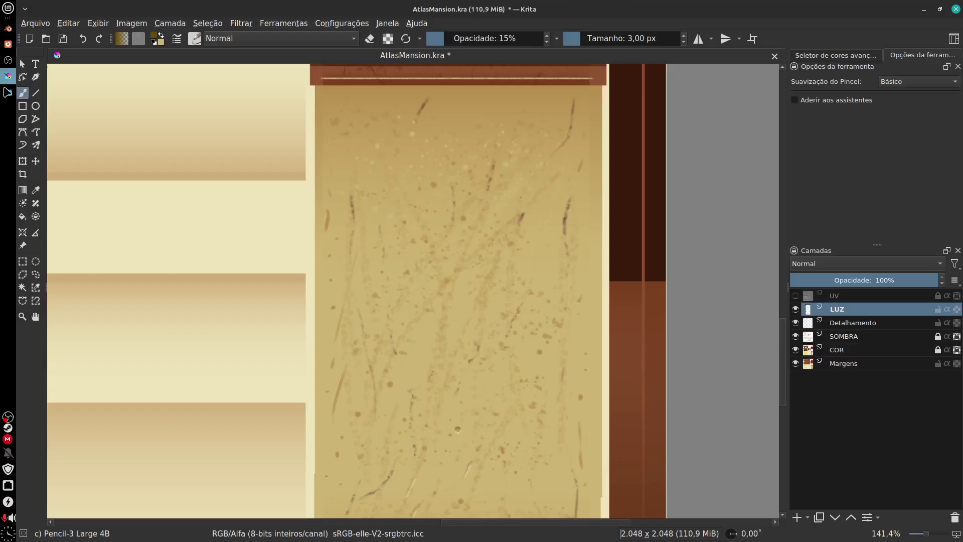
drag(898, 279, 852, 293)
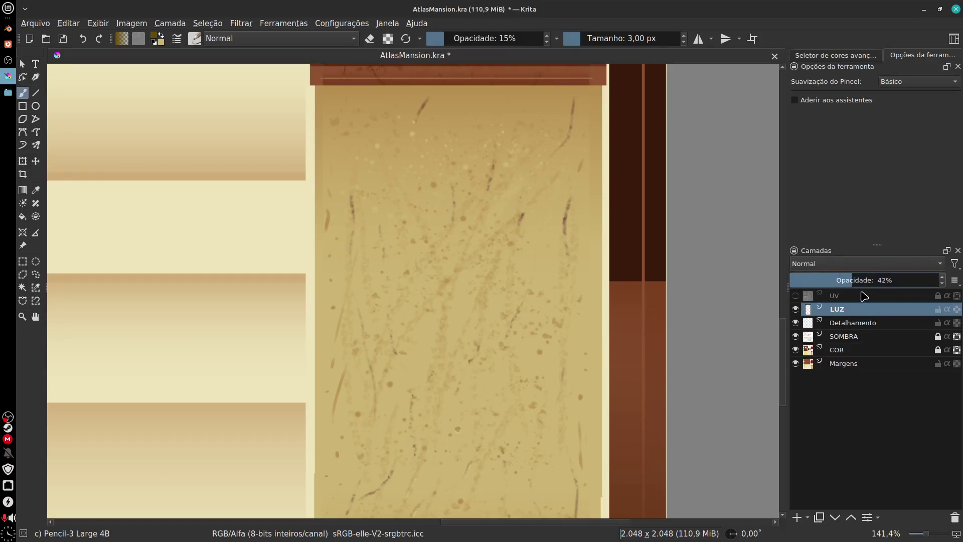
click(882, 271)
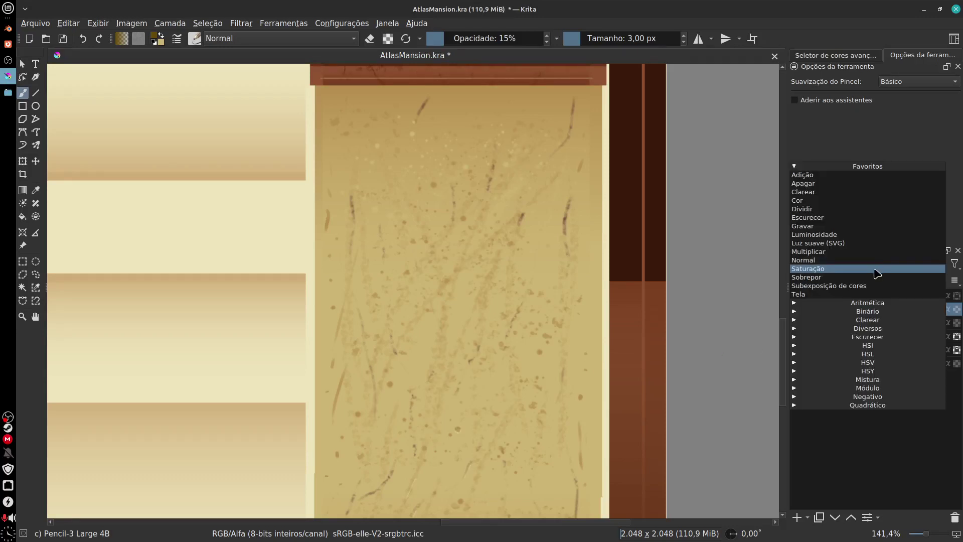
click(857, 244)
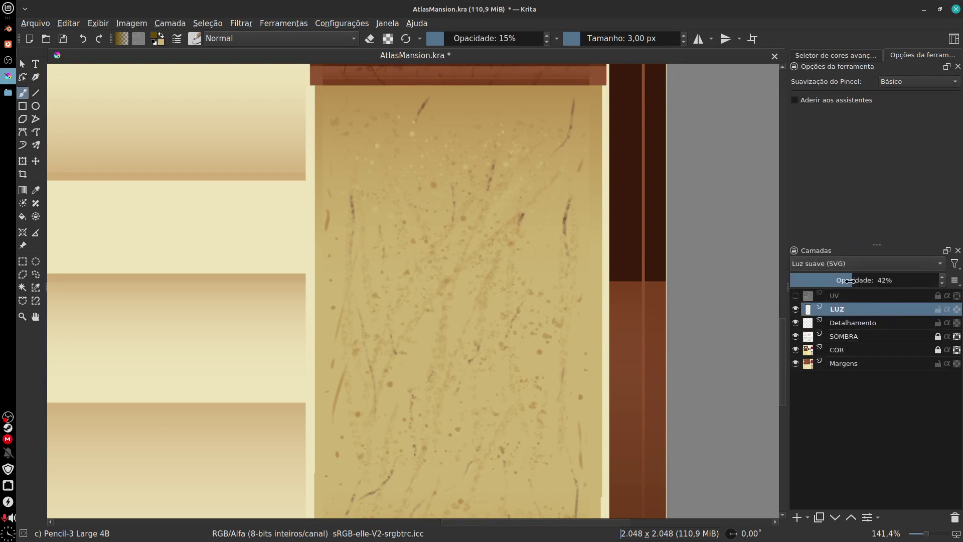
drag(850, 281, 896, 279)
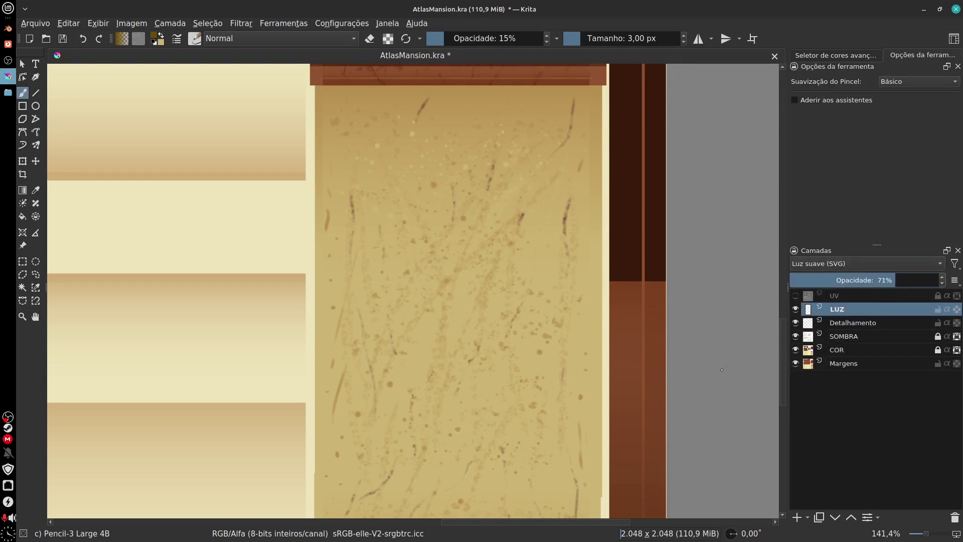
- Show the UV layer as a guide over the yellow wall panel's brown baseboard
drag(612, 461, 620, 332)
scroll(620, 333, down, 3)
scroll(666, 374, up, 2)
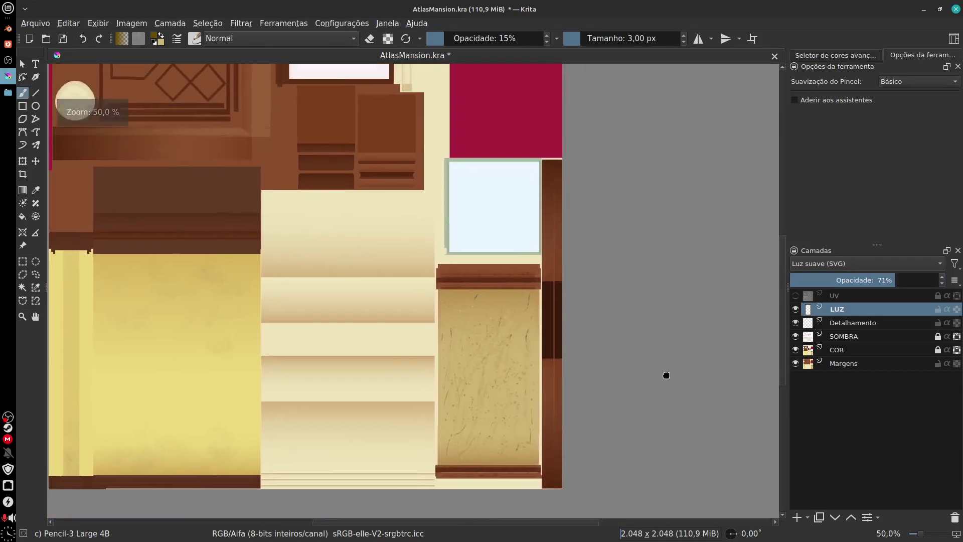
drag(646, 374, 651, 175)
scroll(413, 306, up, 3)
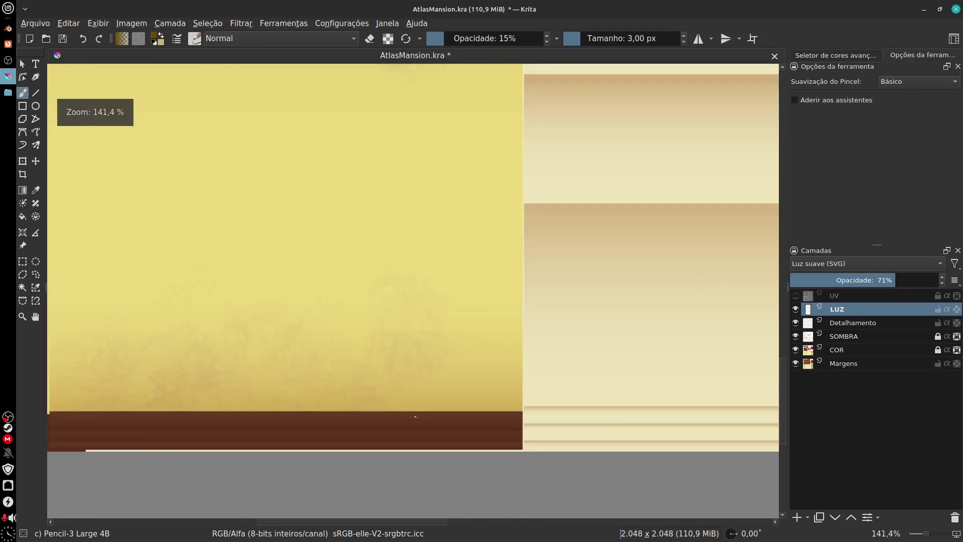
drag(446, 410, 591, 337)
click(796, 295)
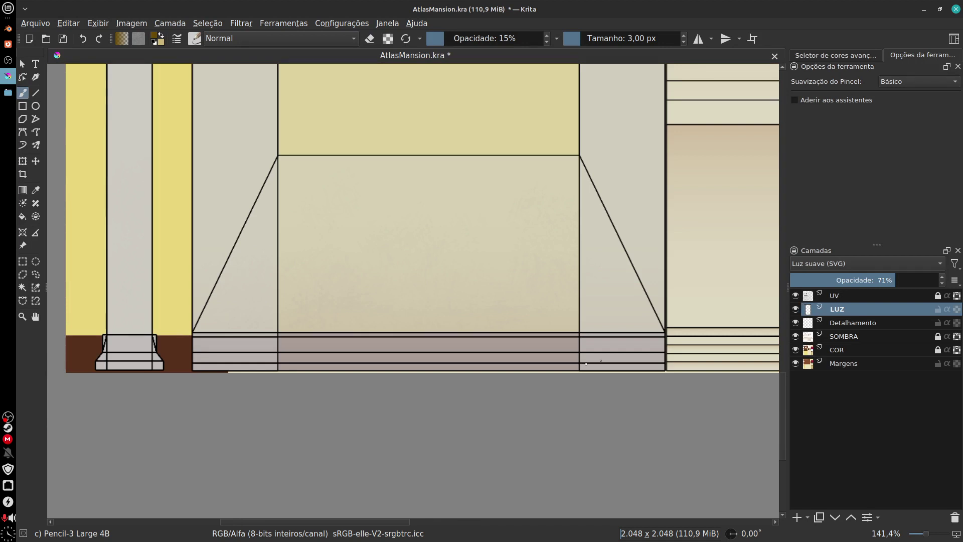
- Swap the painting colours and draw a straight highlight about 379 px long along the brown baseboard's lower trim line on the LUZ layer
drag(444, 369, 427, 344)
scroll(417, 344, up, 2)
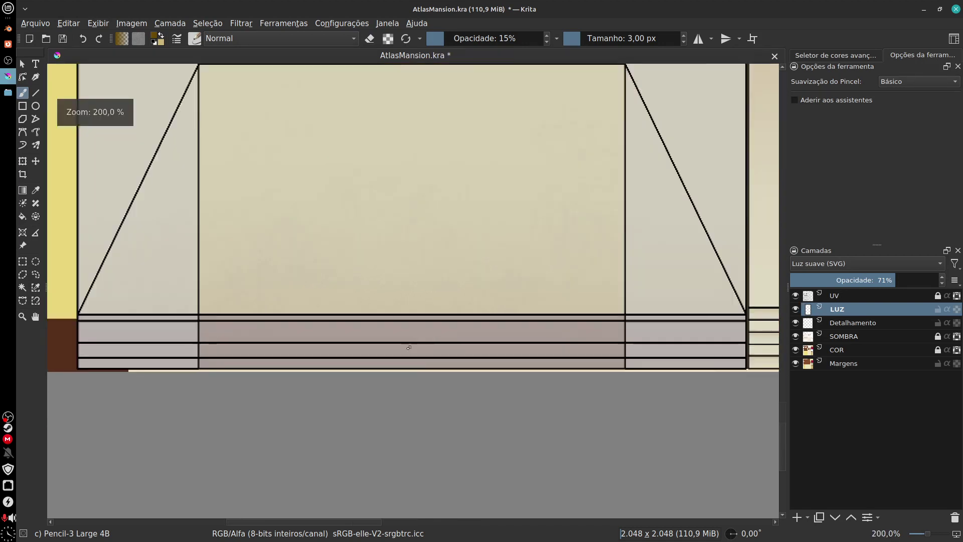
drag(351, 357, 474, 319)
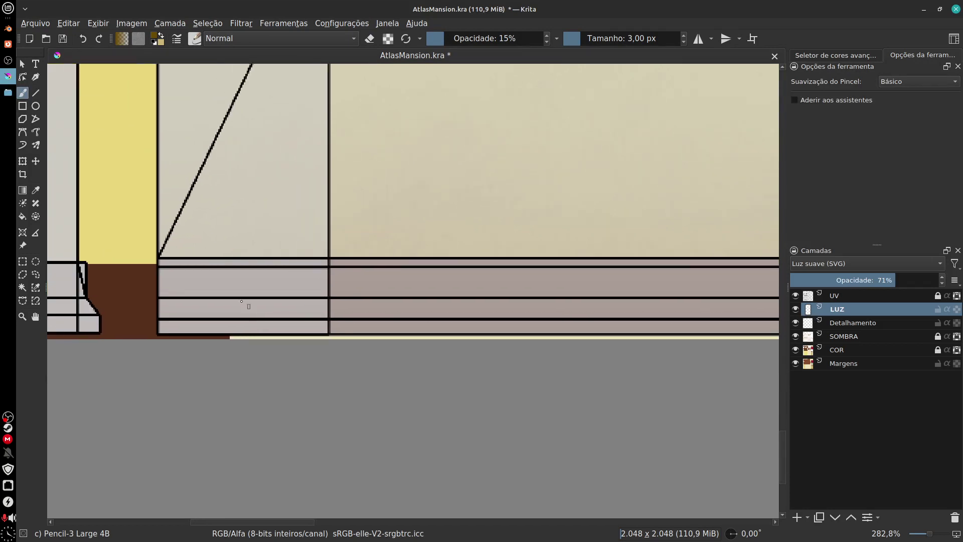
key(v)
click(161, 36)
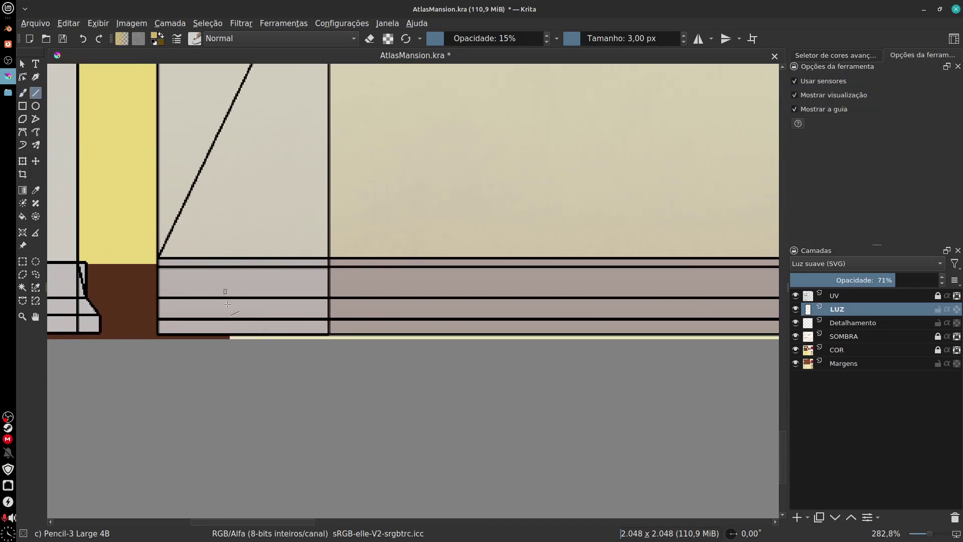
drag(151, 319, 770, 319)
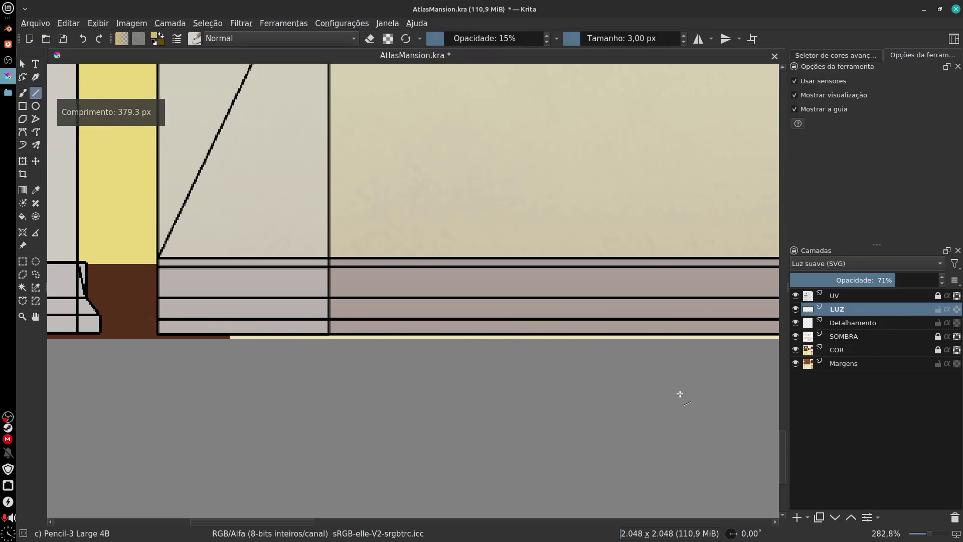
- Draw straight highlight lines across the column's base beside the yellow wall panel on the LUZ layer
drag(680, 393, 530, 400)
key(minus)
key(minus)
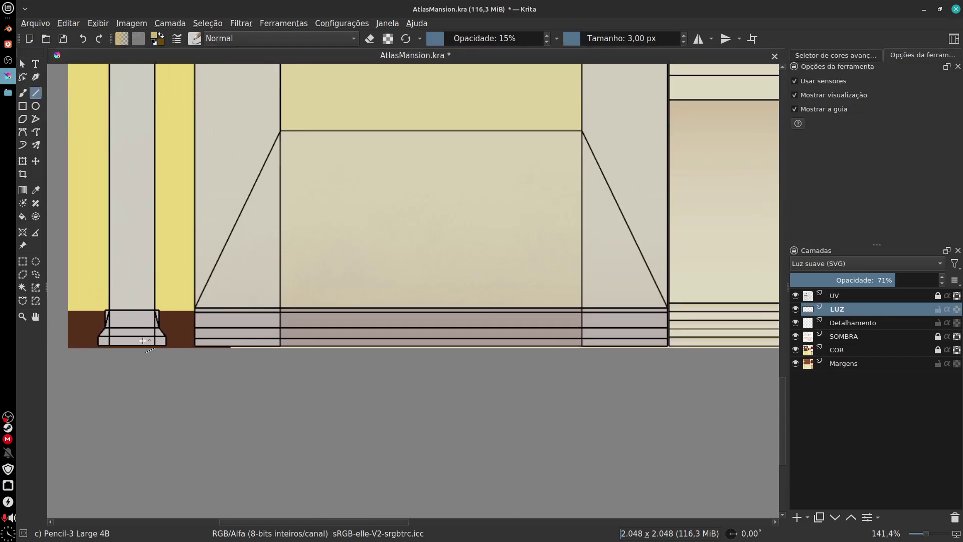
drag(87, 336, 178, 333)
drag(178, 356, 190, 375)
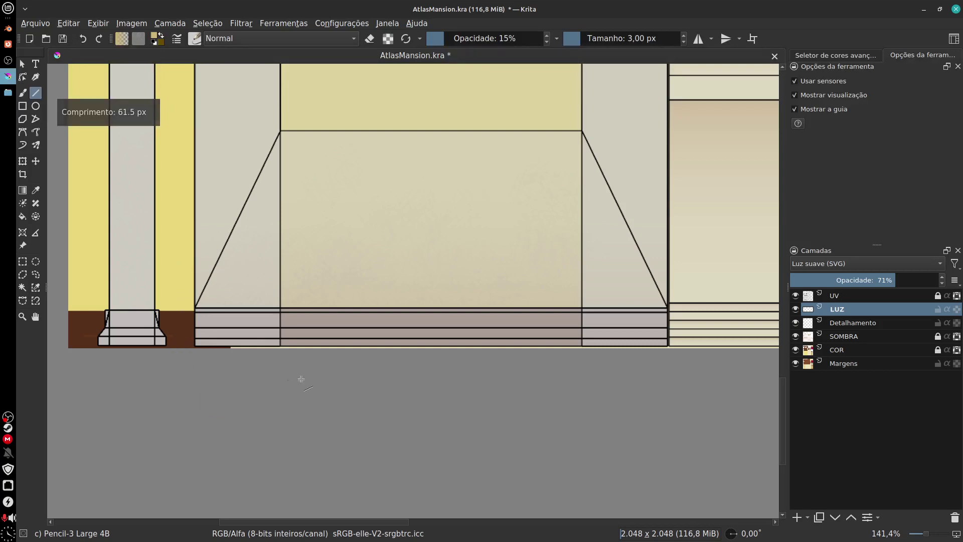
- Set the painting colour to pale yellow #ffffbe and draw straight highlights across the column base and its brown surround
click(150, 36)
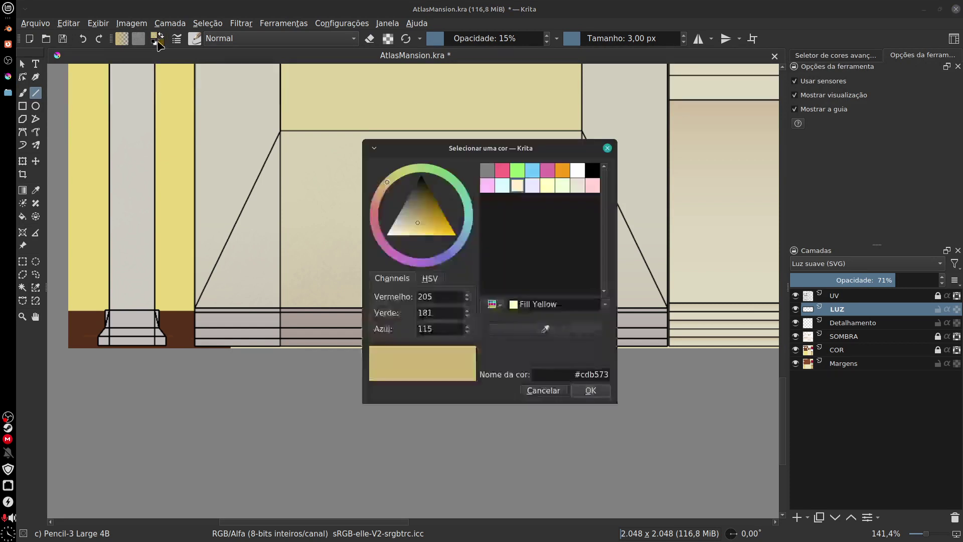
click(547, 186)
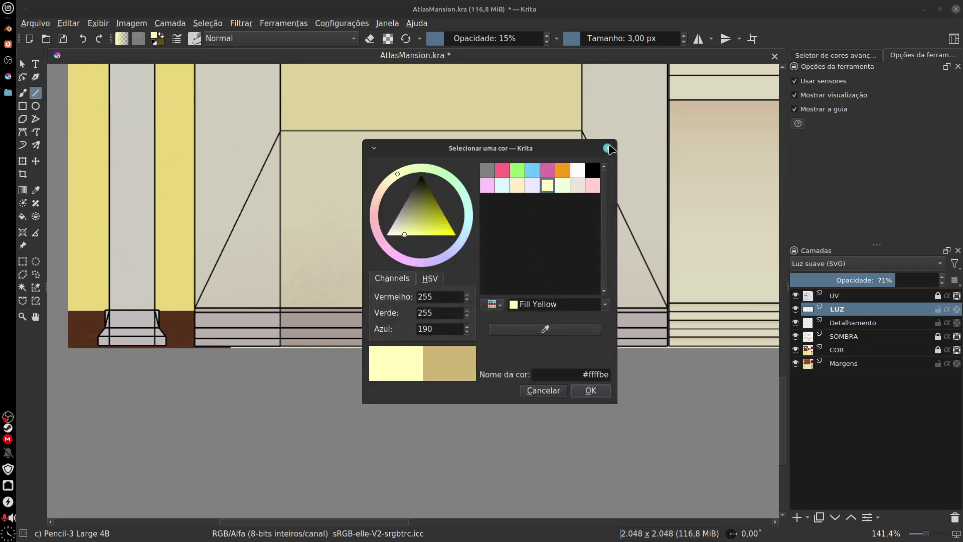
click(608, 149)
mouse_move(83, 335)
mouse_down()
mouse_move(701, 380)
mouse_move(627, 406)
mouse_up()
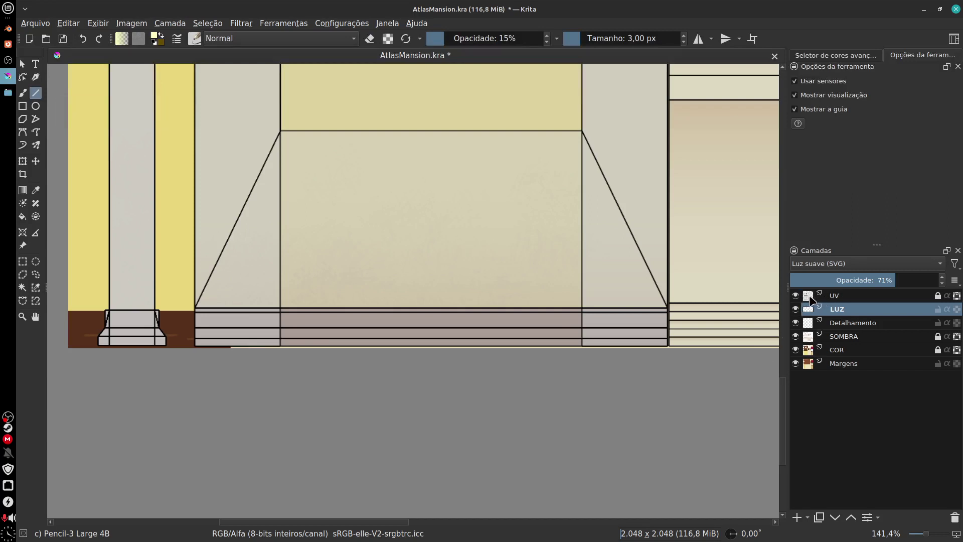
- Lower the UV layer's opacity to 12% and draw a highlight about 673 px long along the baseboard's upper edge on the Detalhamento layer
click(812, 297)
drag(931, 279, 808, 284)
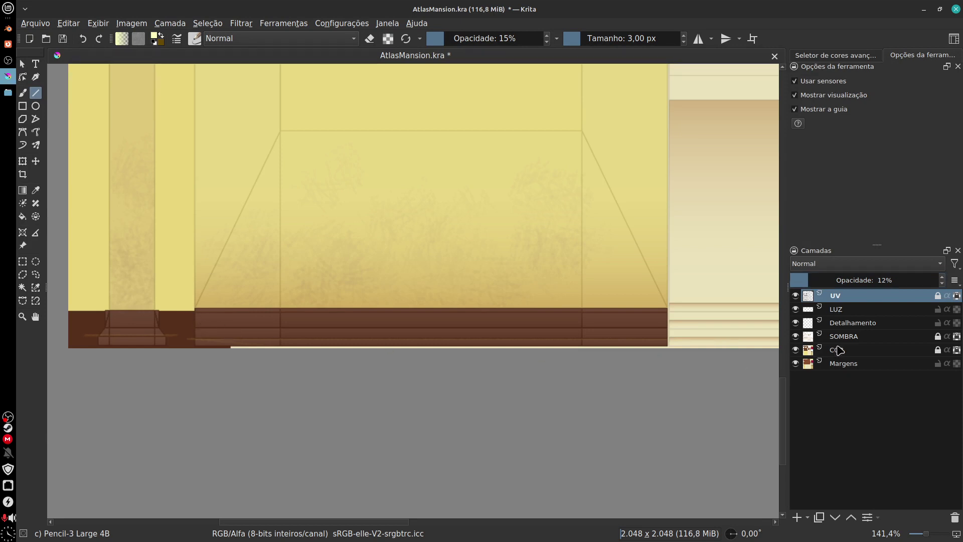
click(841, 323)
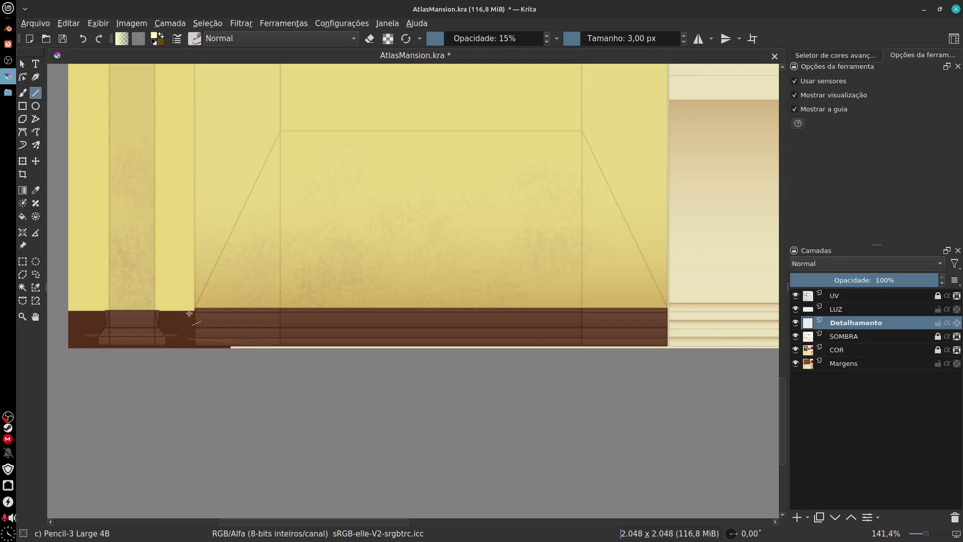
drag(189, 313, 668, 318)
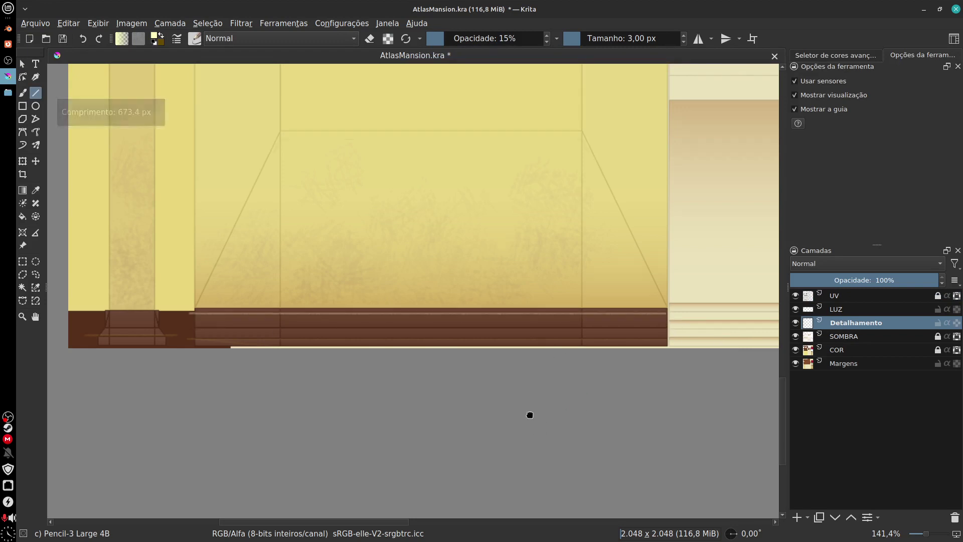
- Draw thin pale yellow highlight lines along the inner edges of the green window frame on the Detalhamento layer
scroll(530, 415, up, 5)
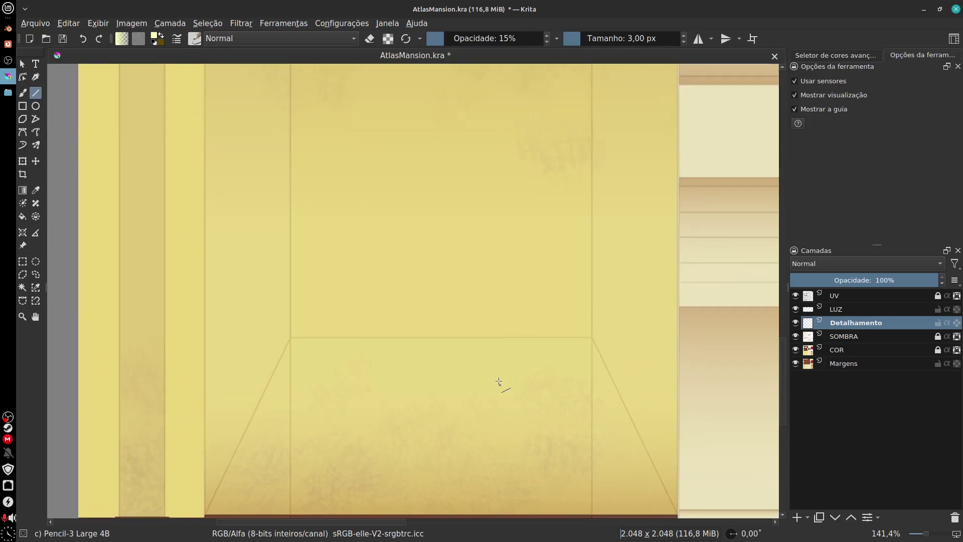
scroll(499, 382, up, 8)
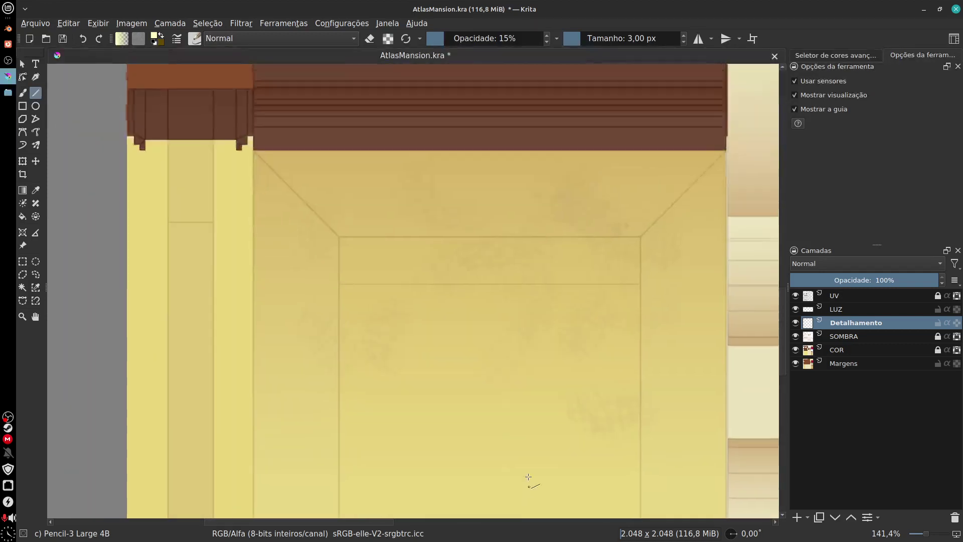
scroll(528, 476, up, 10)
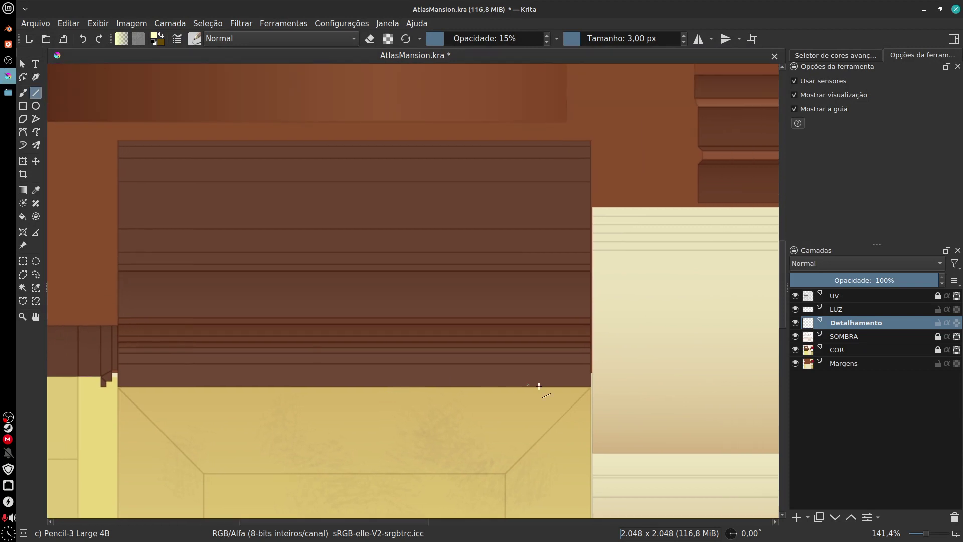
scroll(539, 387, down, 8)
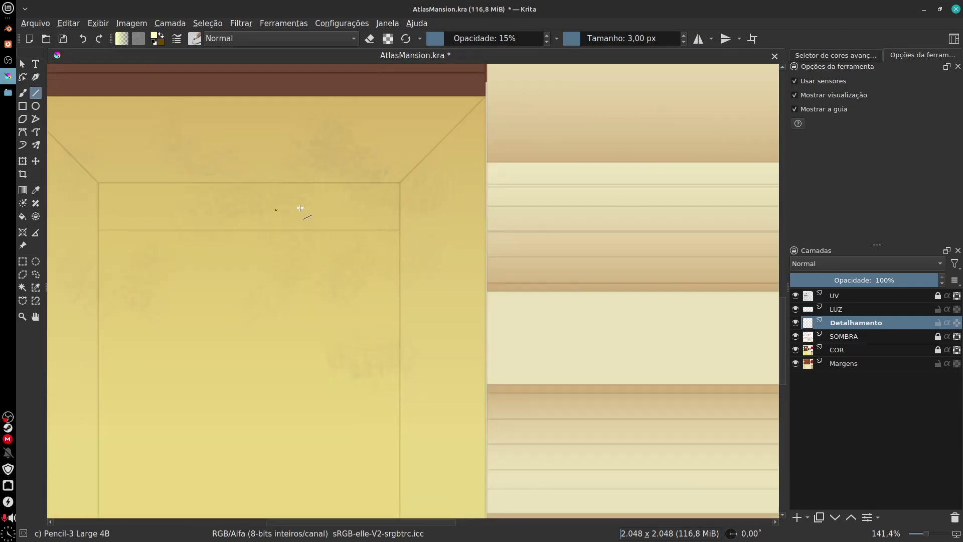
scroll(402, 290, down, 8)
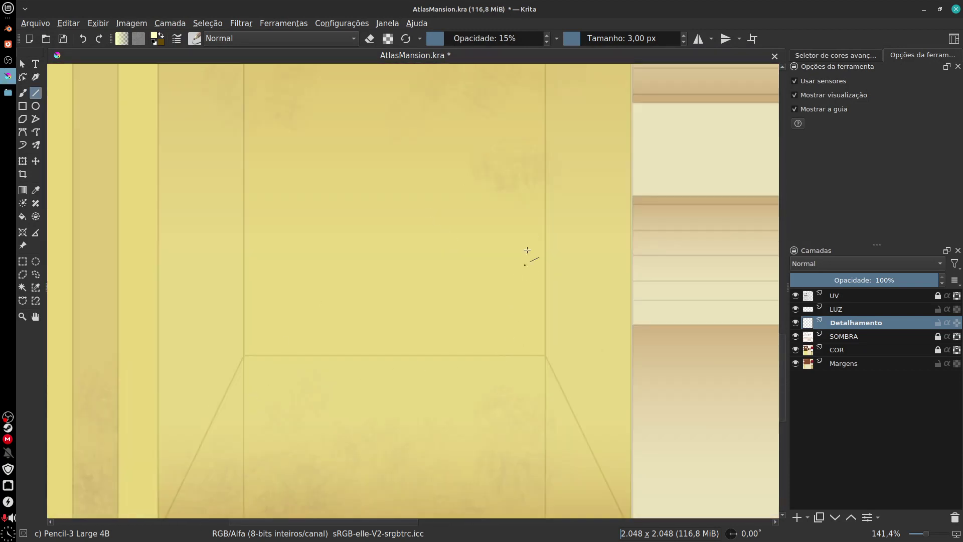
scroll(632, 394, right, 10)
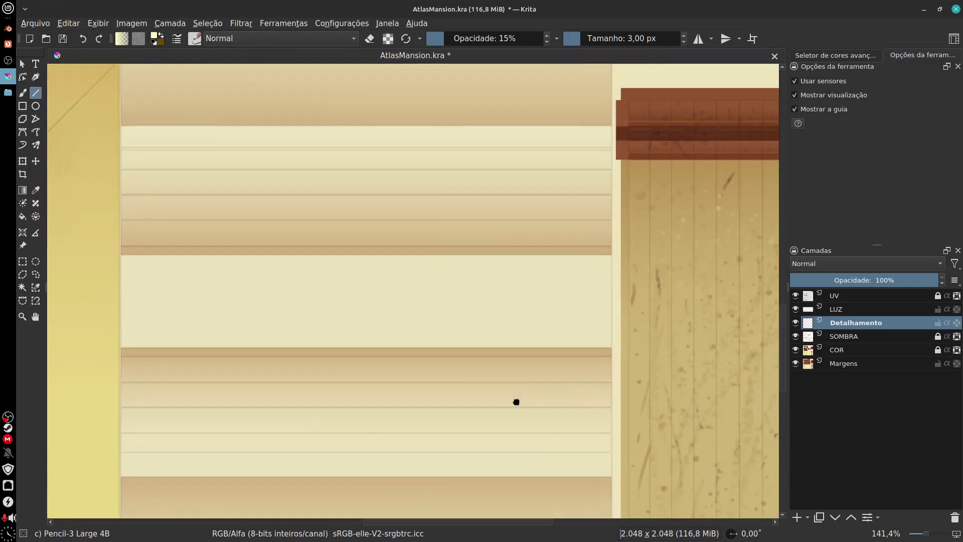
scroll(516, 401, up, 8)
scroll(516, 401, right, 7)
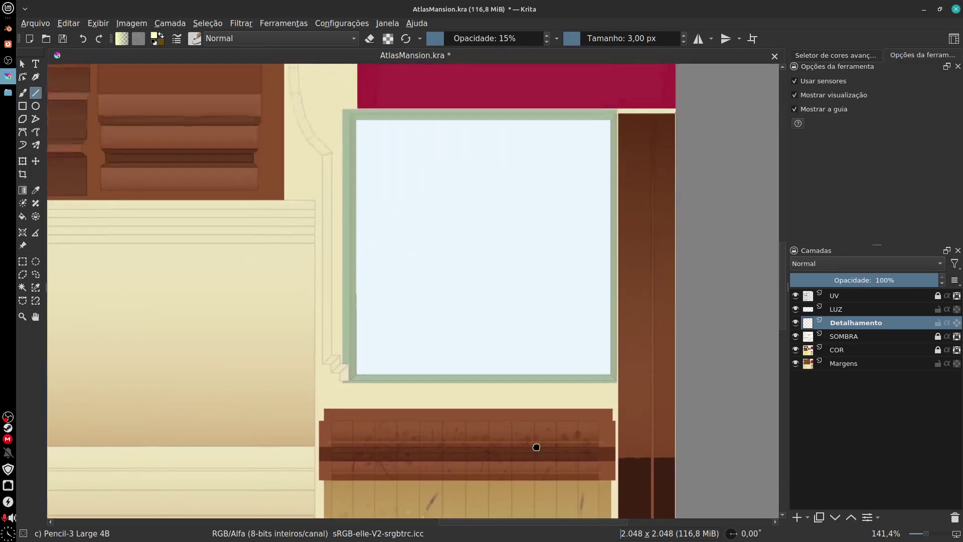
scroll(507, 331, up, 3)
scroll(495, 355, left, 3)
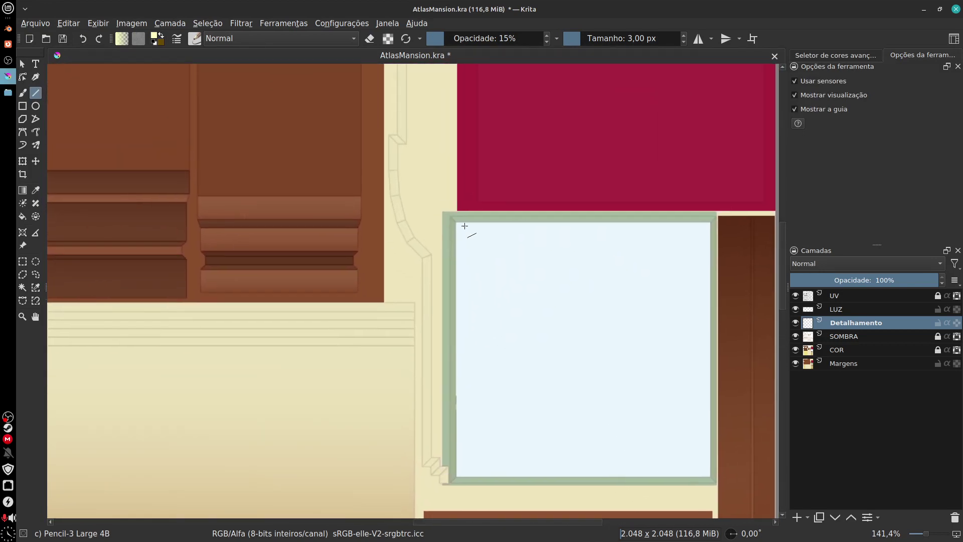
key(plus)
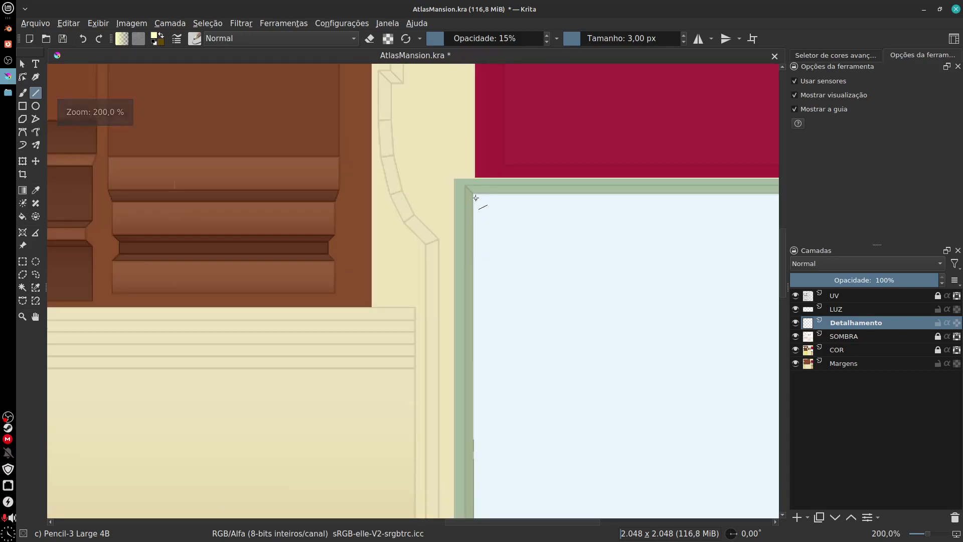
scroll(476, 199, down, 2)
scroll(476, 198, right, 1)
drag(446, 102, 447, 458)
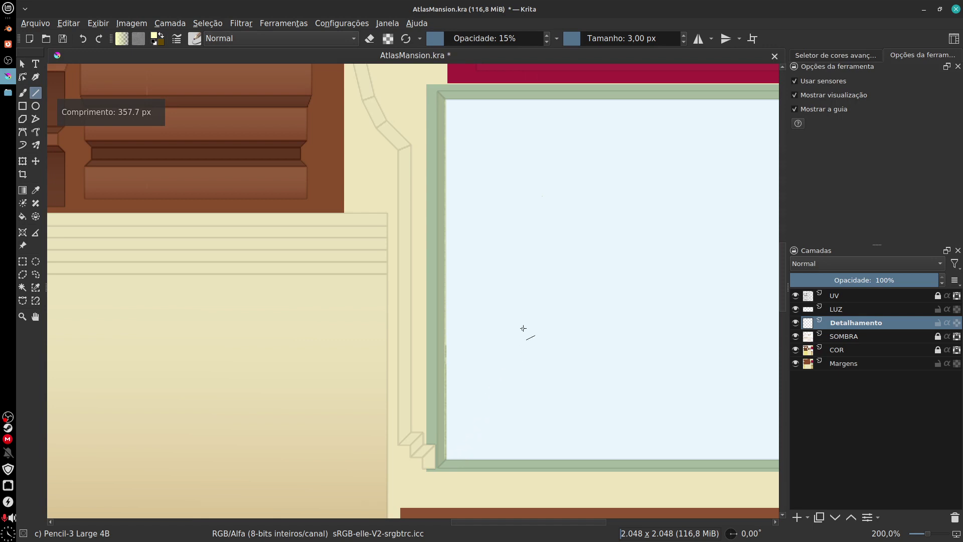
drag(488, 140, 417, 257)
mouse_move(377, 217)
mouse_down()
mouse_move(735, 216)
mouse_move(610, 187)
mouse_move(616, 178)
mouse_move(617, 521)
mouse_up()
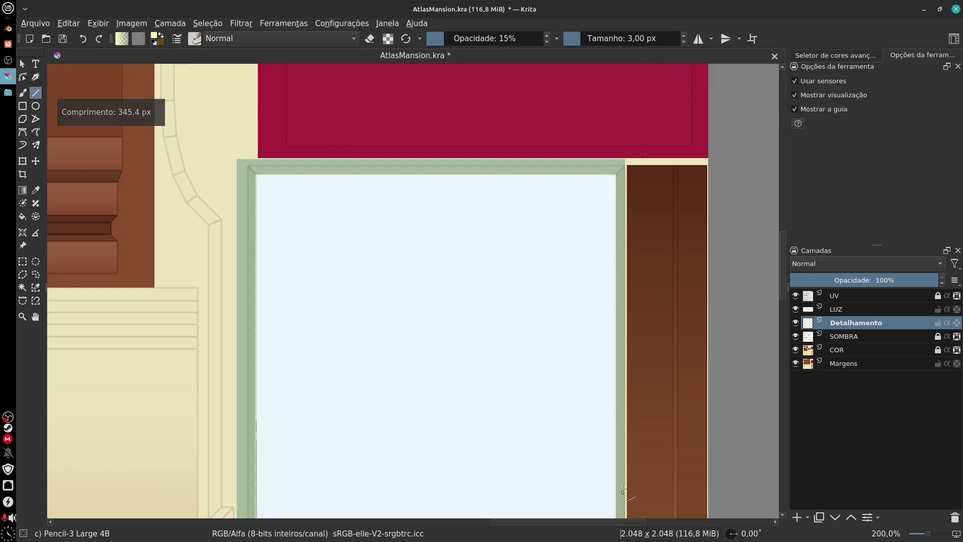
drag(624, 433, 635, 262)
drag(273, 350, 620, 358)
scroll(551, 393, up, 4)
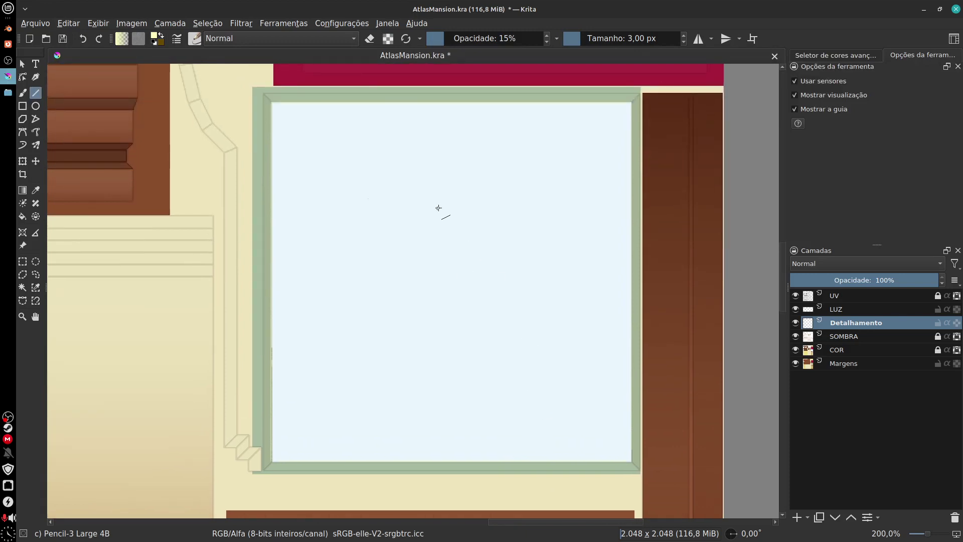
- Try pale yellow and brown strokes of the Dry Textured Creases brush on the light blue window pane, and undo them
click(194, 38)
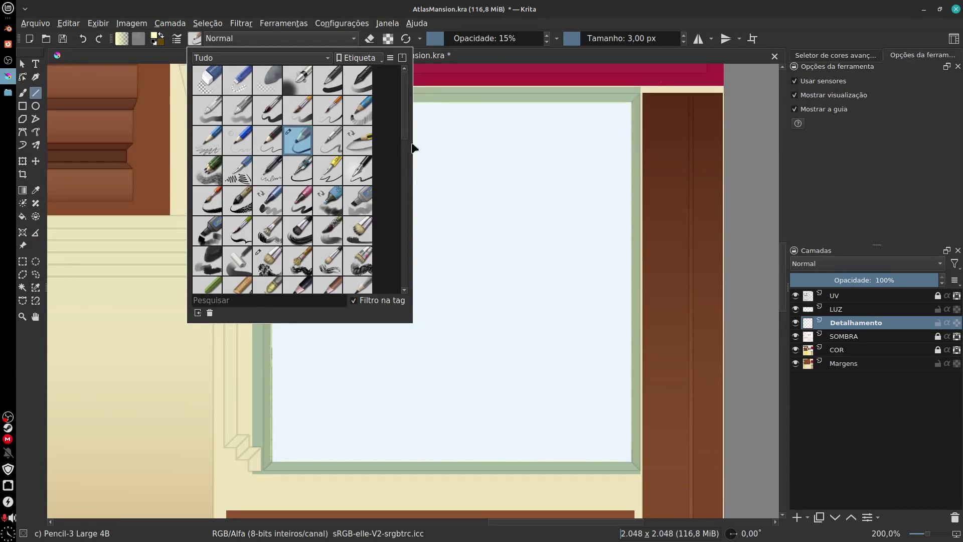
drag(404, 120, 404, 143)
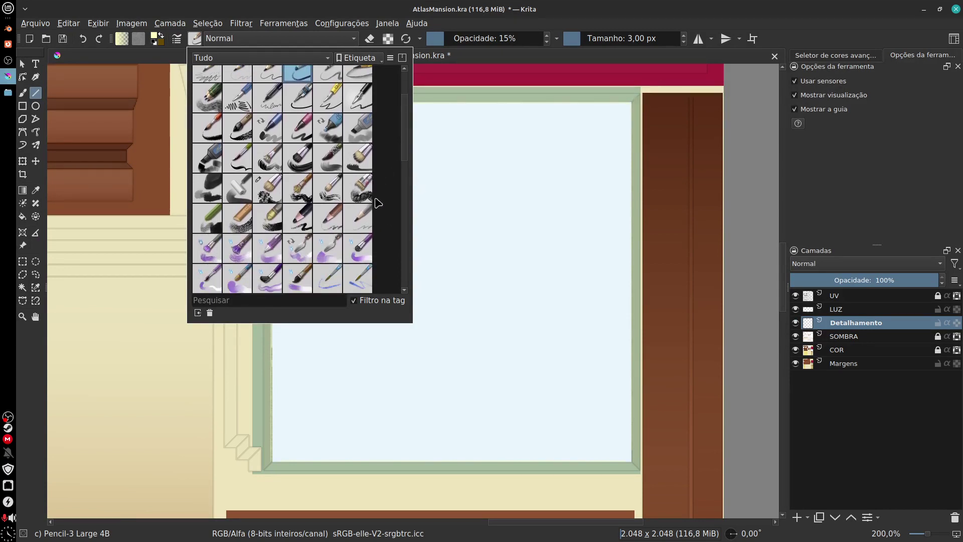
click(358, 188)
mouse_move(463, 270)
mouse_down()
mouse_move(478, 237)
mouse_move(476, 258)
mouse_move(497, 226)
mouse_up()
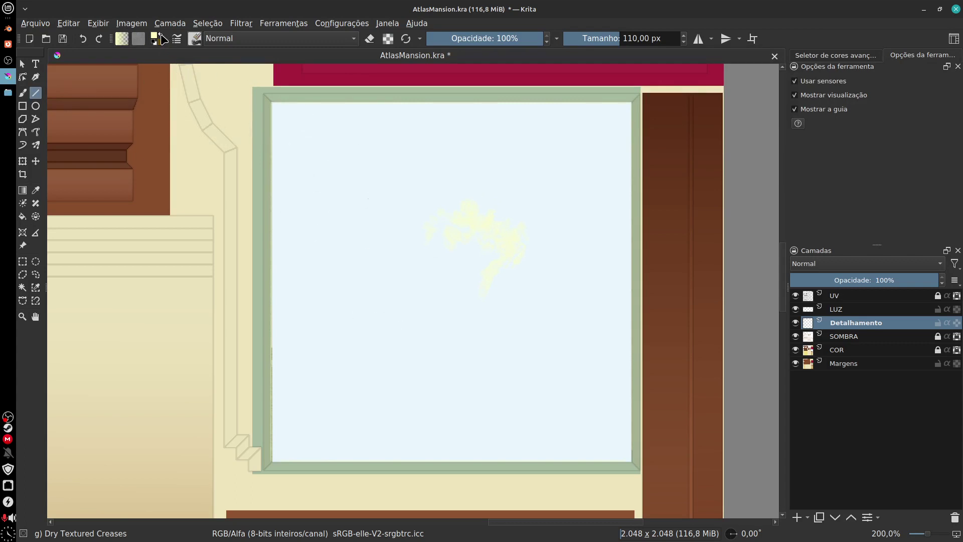
click(161, 35)
drag(378, 193, 383, 190)
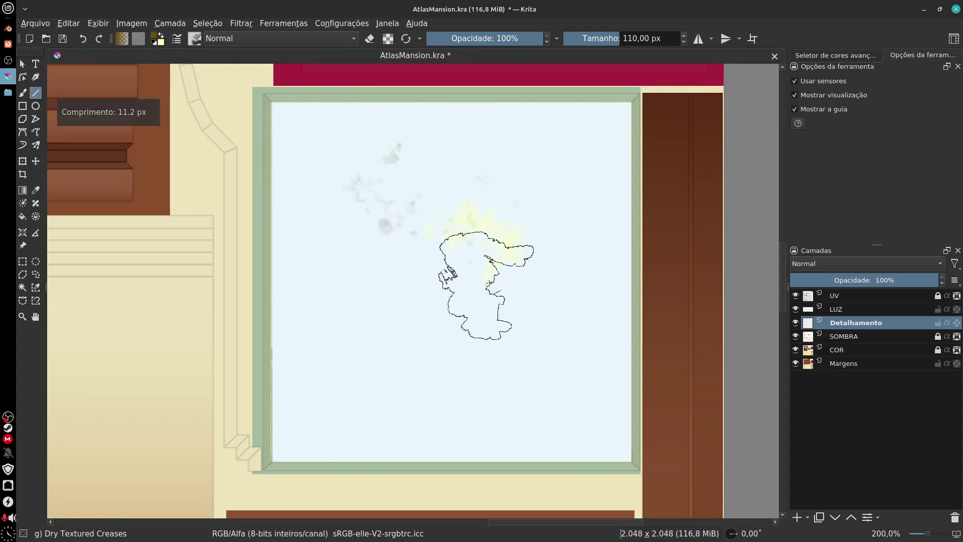
drag(487, 284, 496, 290)
drag(346, 392, 366, 372)
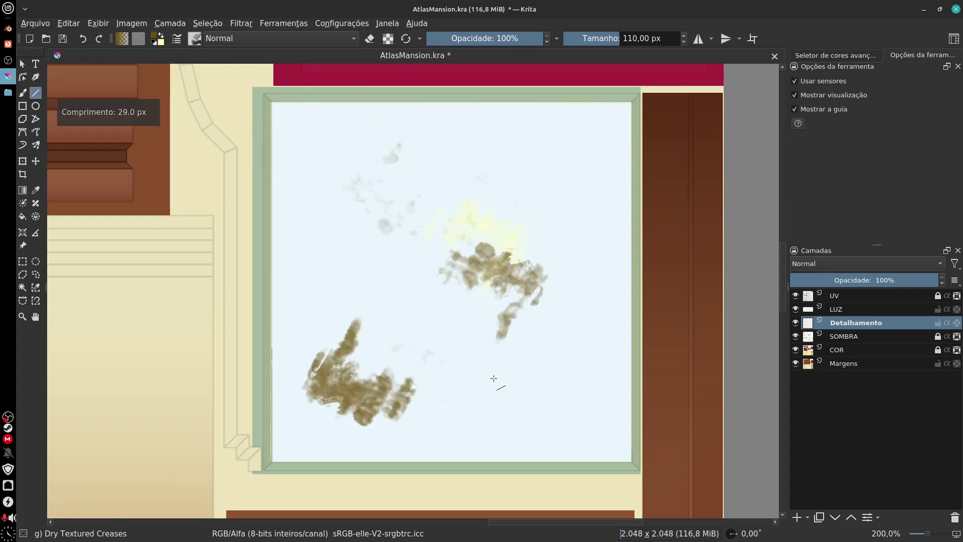
key(ctrl+z)
key(ctrl+z)
key(ctrl+z)
key(ctrl+z)
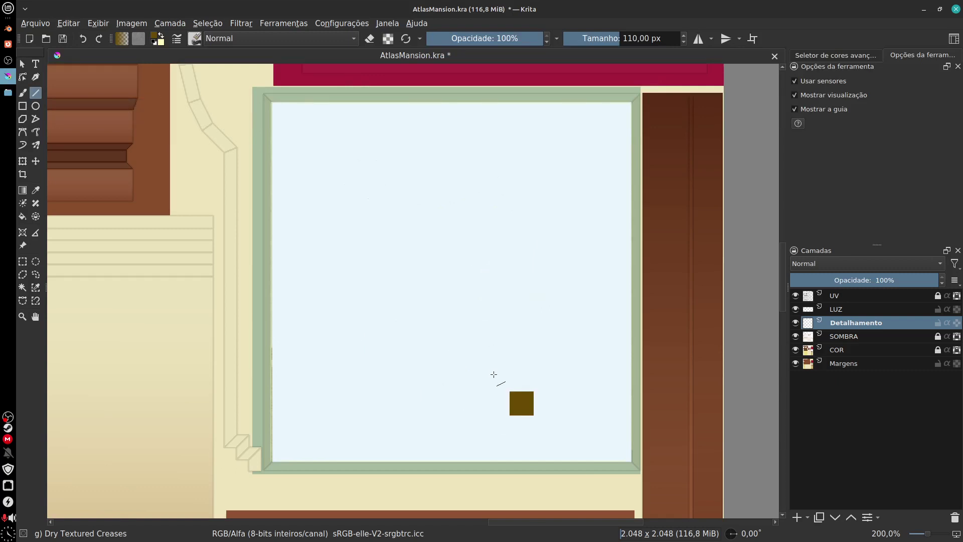
- Hide the UV layer so its wireframe stays out of the exported atlas
scroll(494, 374, down, 4)
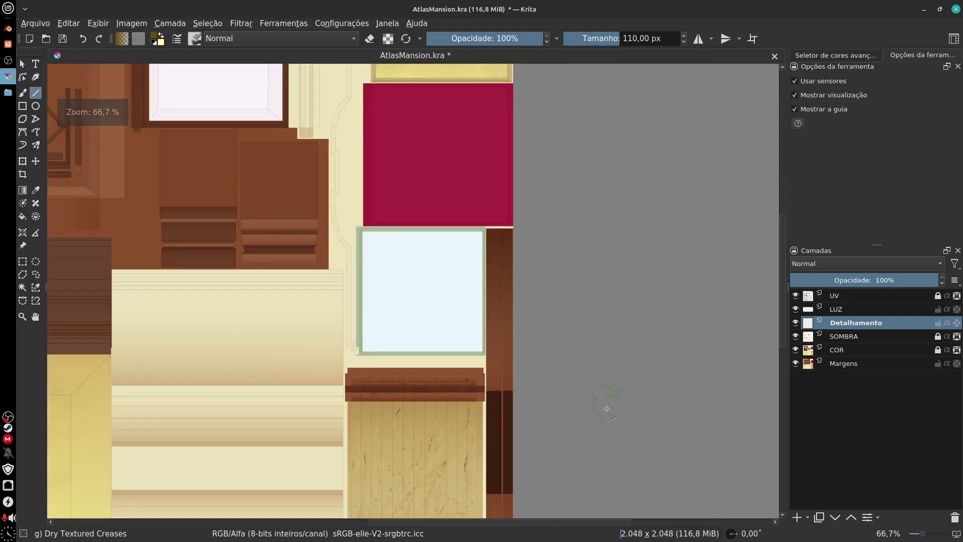
click(796, 296)
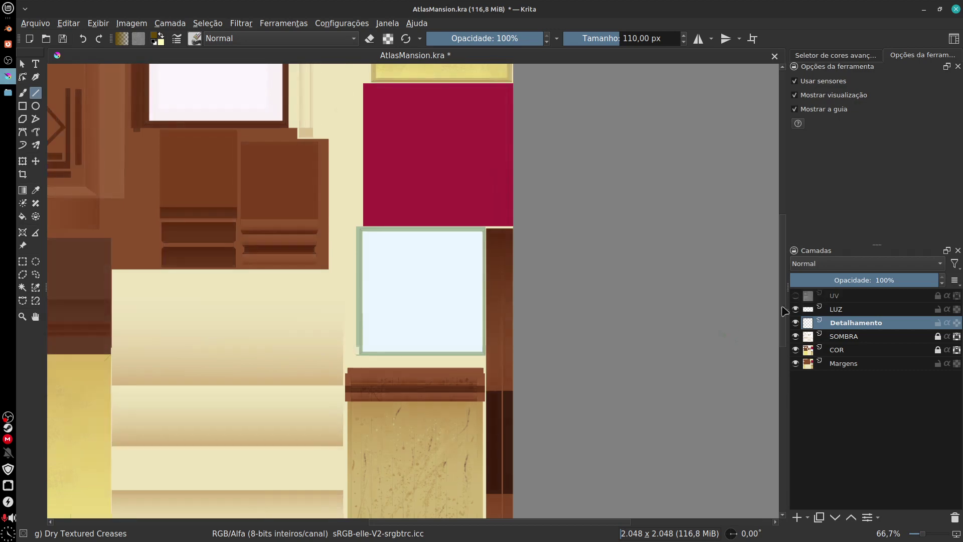
drag(552, 403, 863, 131)
drag(436, 433, 456, 420)
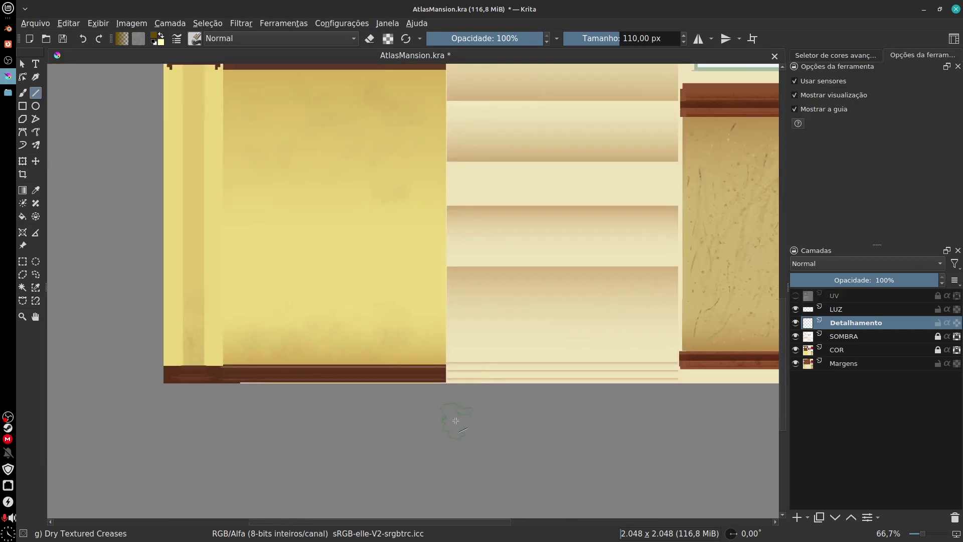
- Export the atlas as a PNG over the existing AtlasMansionMerge.png and save the AtlasMansion.kra document
click(35, 23)
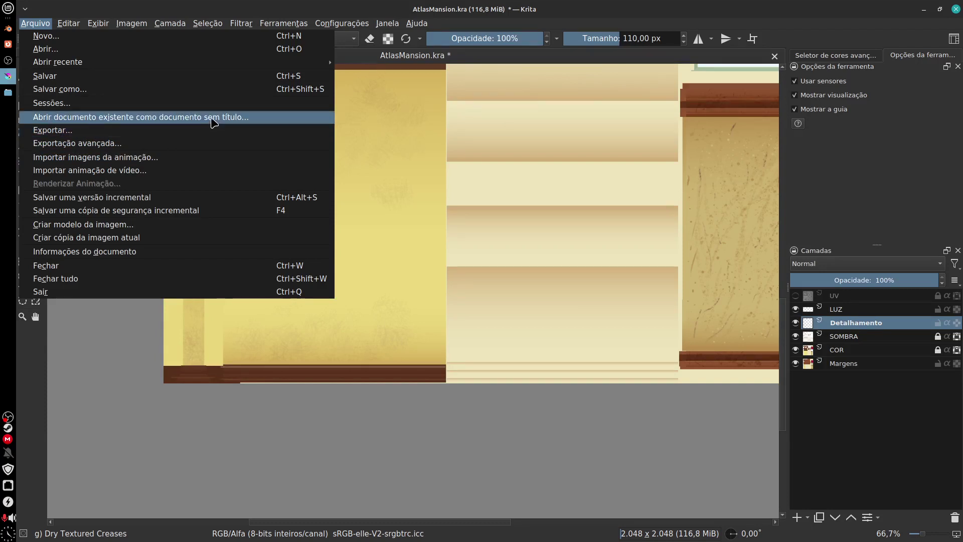
click(211, 135)
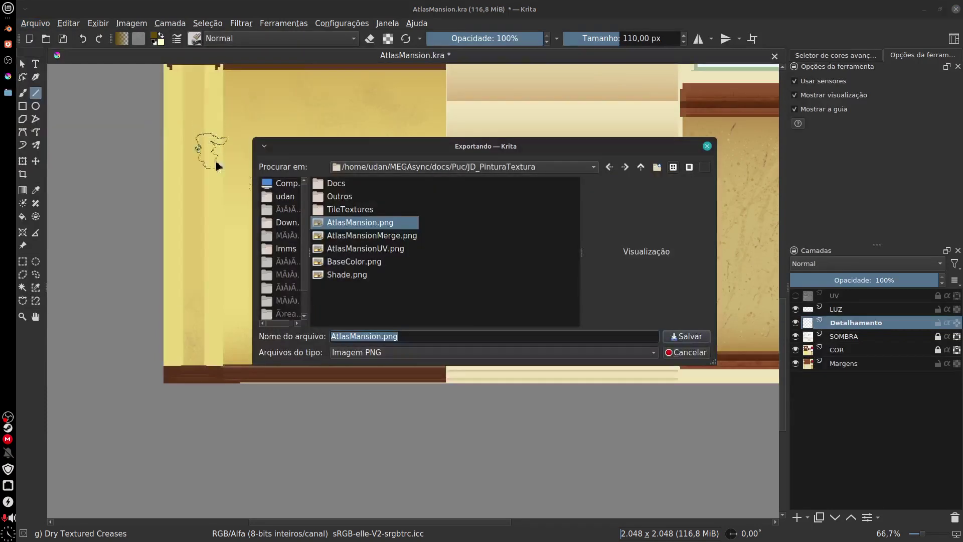
click(396, 239)
click(690, 338)
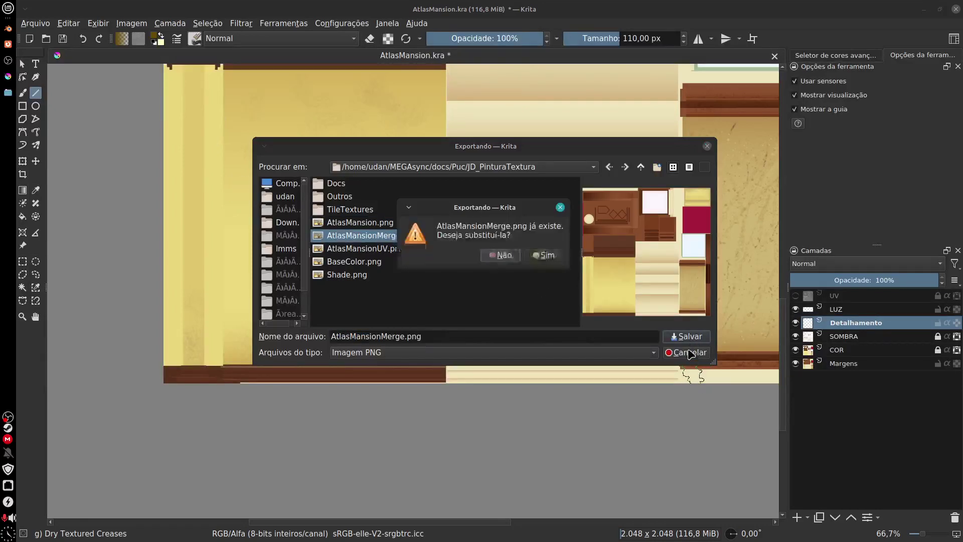
click(546, 257)
click(666, 351)
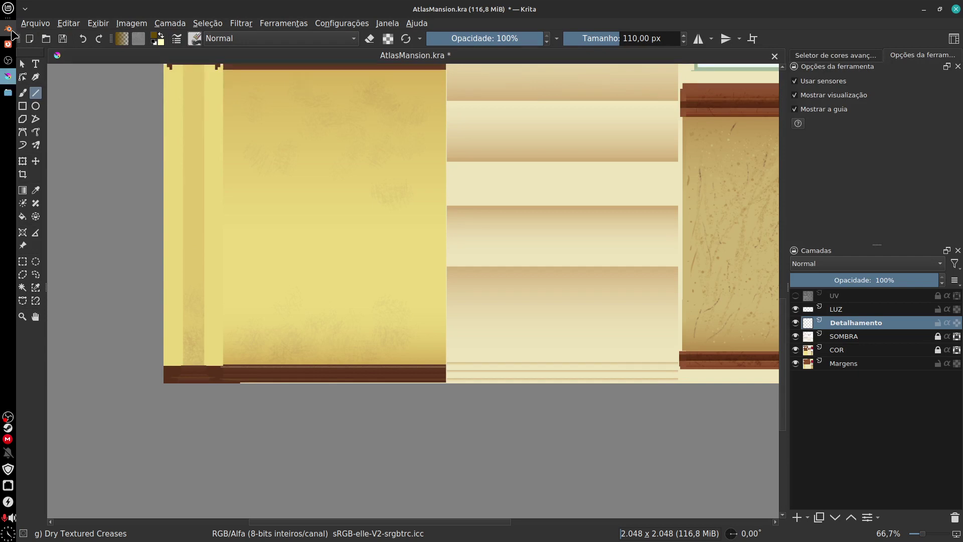
drag(398, 415, 327, 436)
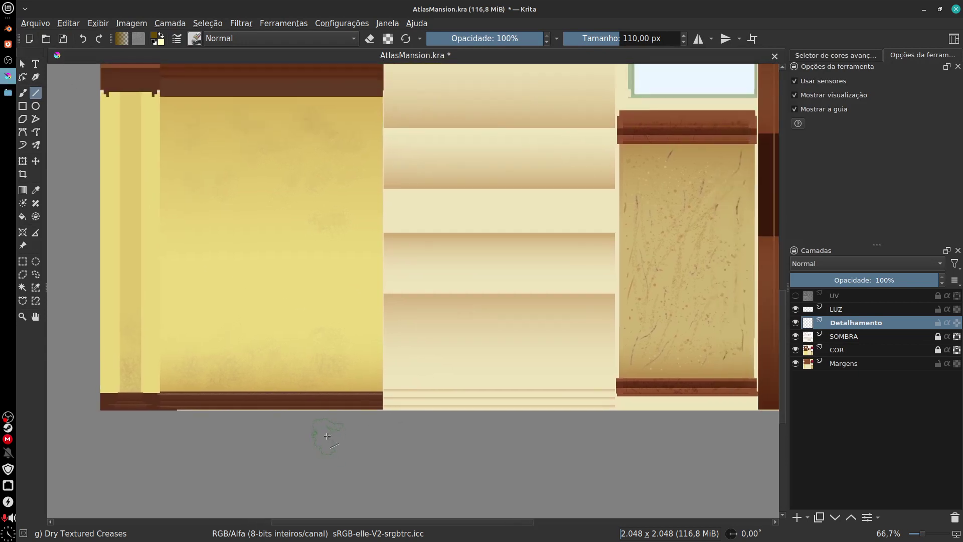
key(ctrl+s)
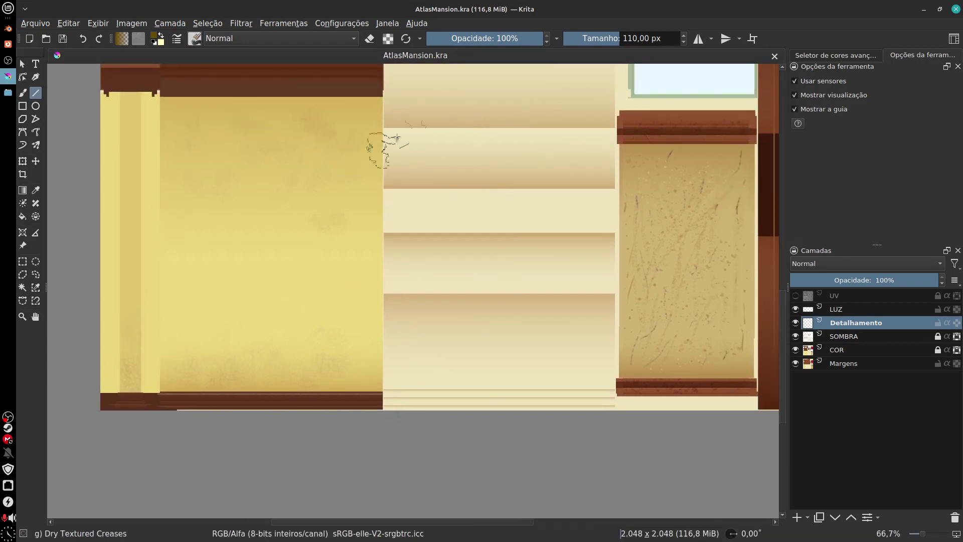
- Switch to Blender and examine the weathered texture on the column from its base up to the capital
click(8, 29)
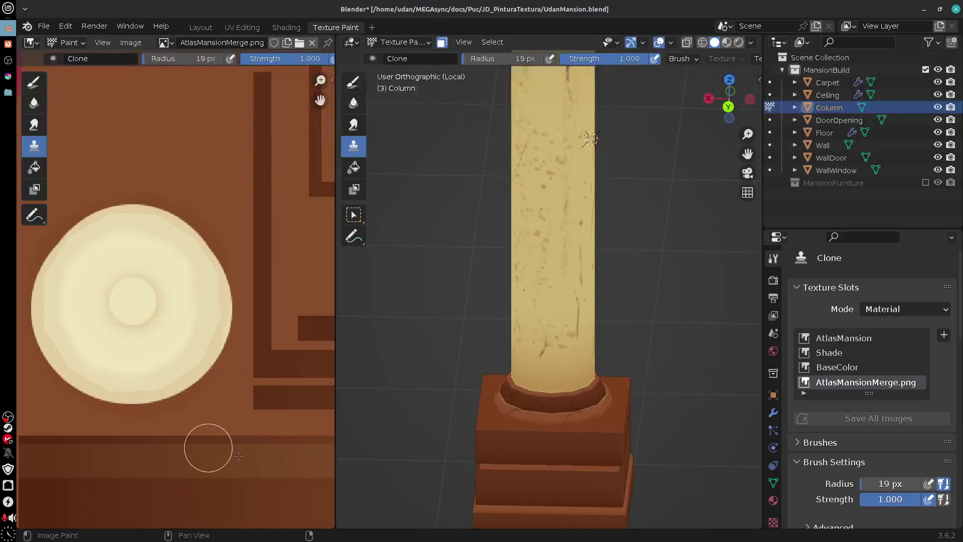
drag(629, 379, 695, 340)
drag(703, 286, 631, 481)
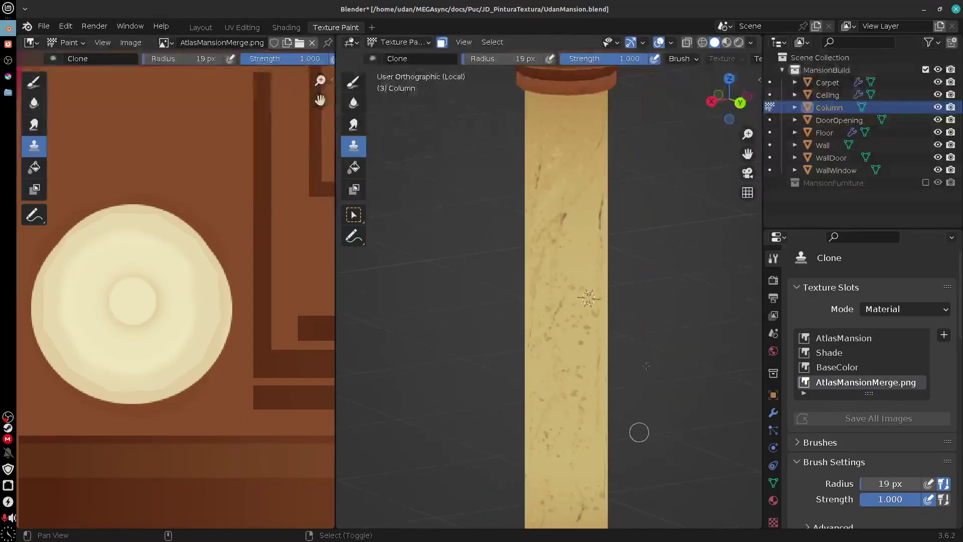
drag(639, 433, 629, 337)
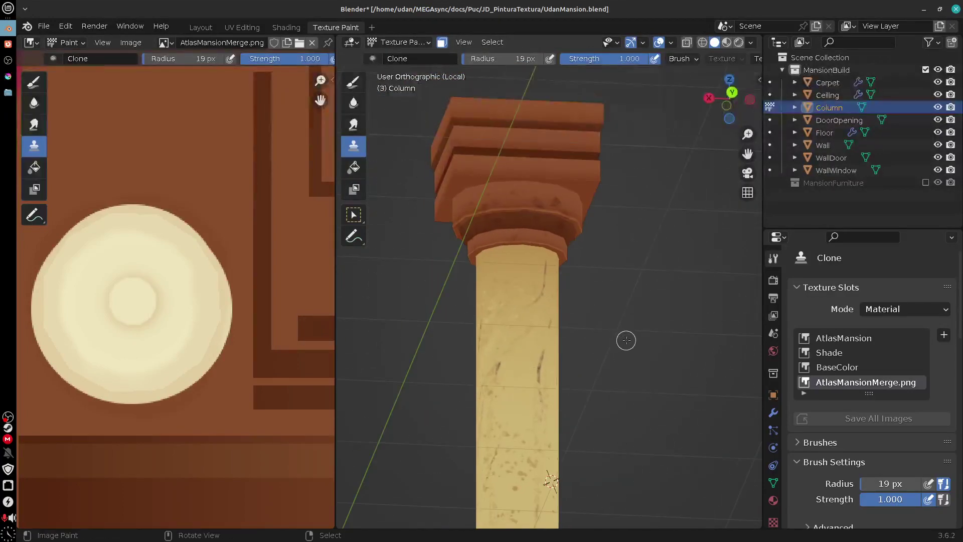
- Leave the column's local view and examine the textures on the walls, window, ceiling trim and floor tiles
key(KP_Divide)
drag(759, 384, 619, 441)
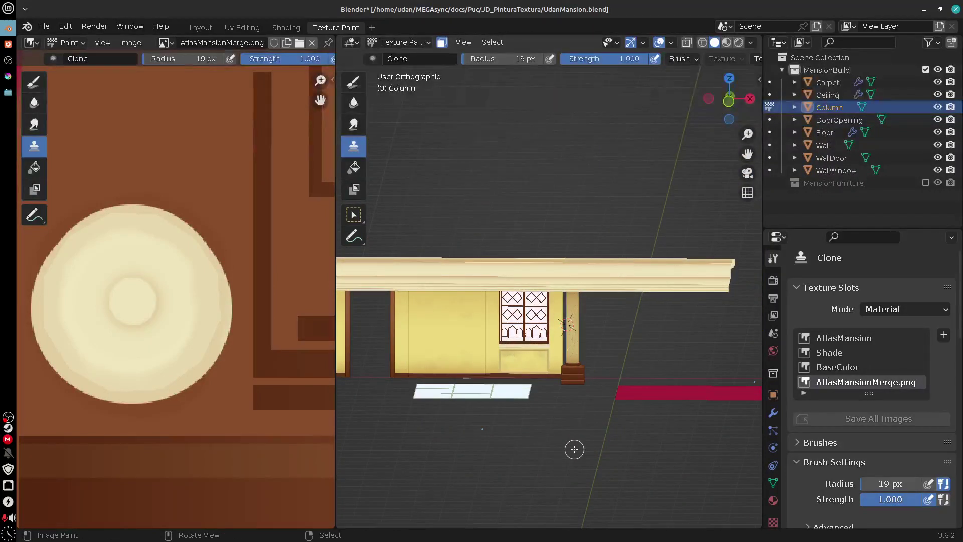
drag(574, 449, 638, 414)
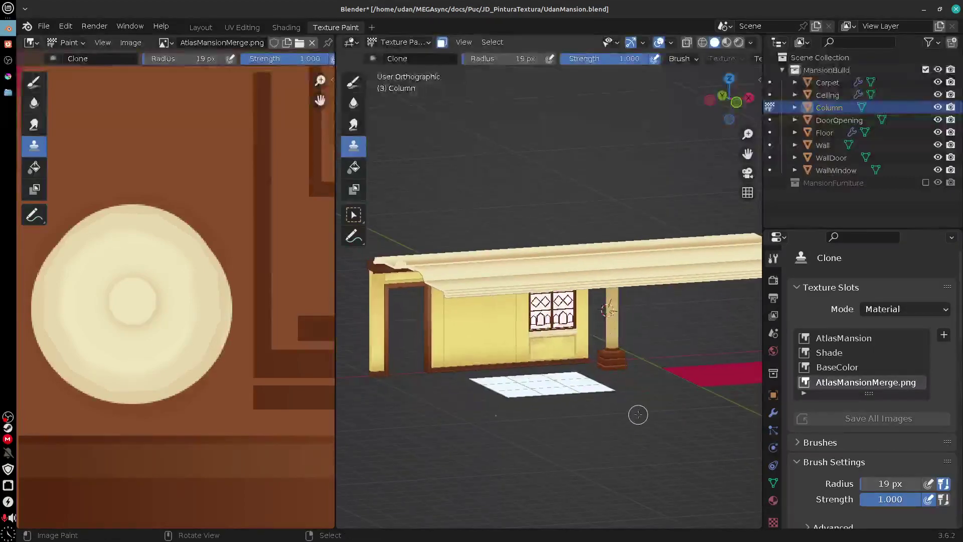
scroll(584, 441, up, 6)
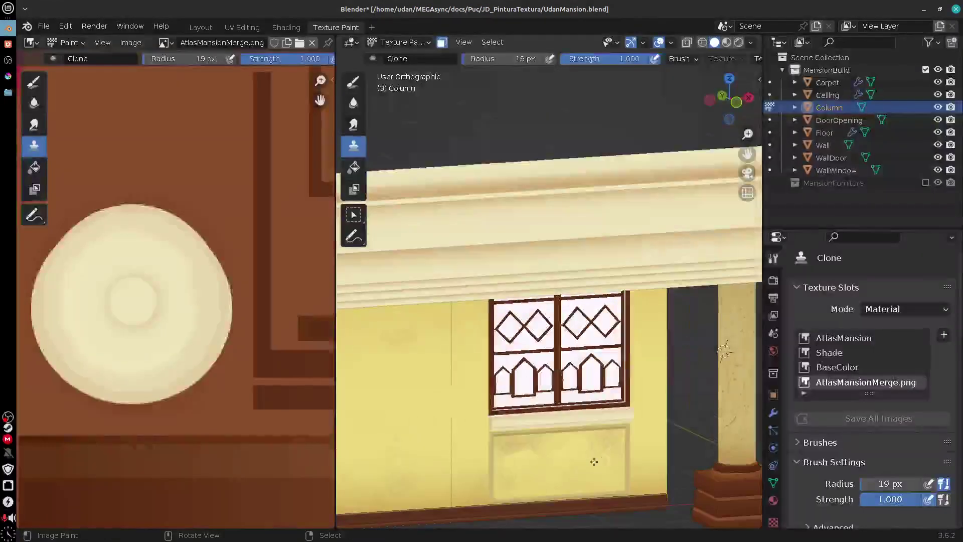
mouse_move(594, 461)
mouse_down()
mouse_move(576, 369)
mouse_move(587, 447)
mouse_up()
drag(582, 491, 622, 400)
drag(570, 415, 497, 286)
drag(615, 429, 497, 475)
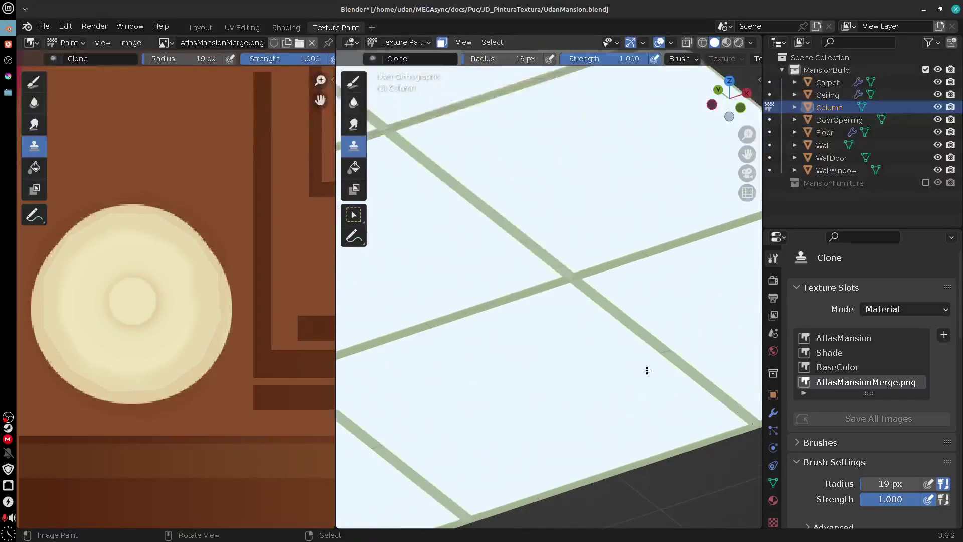
mouse_move(646, 371)
mouse_down()
mouse_move(626, 424)
mouse_move(669, 447)
mouse_move(653, 417)
mouse_move(647, 437)
mouse_up()
- Open the Shading workspace, enlarge its 3D viewport and examine the textured room around the column
click(286, 27)
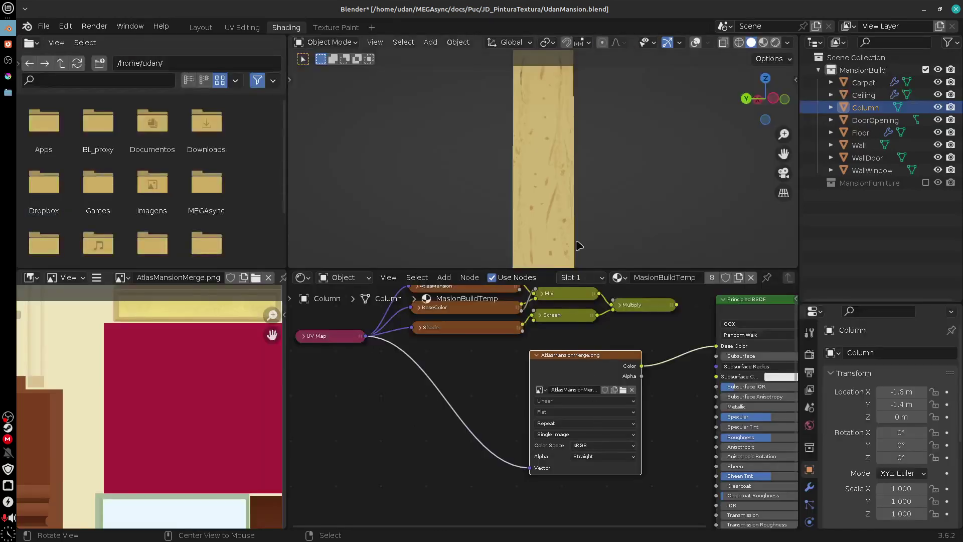
drag(579, 246, 590, 451)
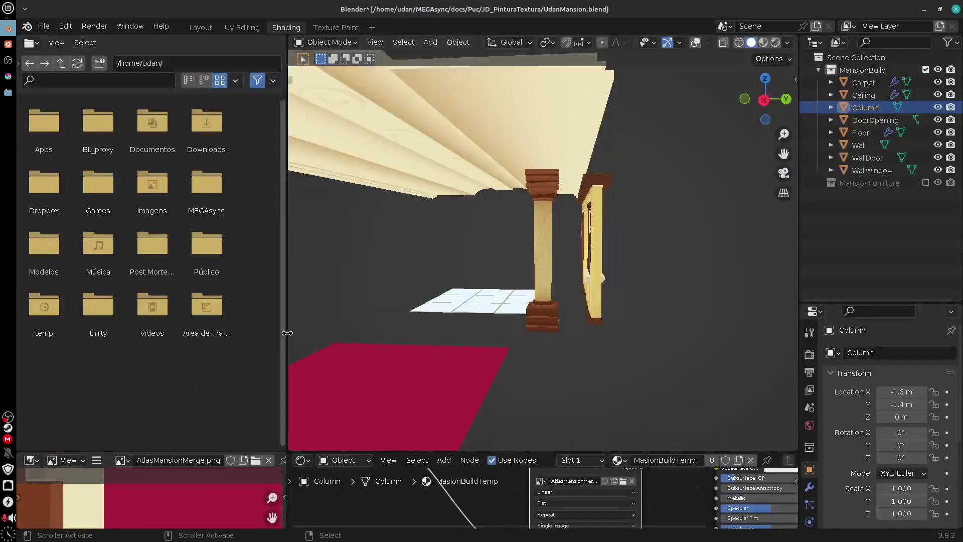
drag(287, 332, 182, 333)
drag(501, 351, 701, 353)
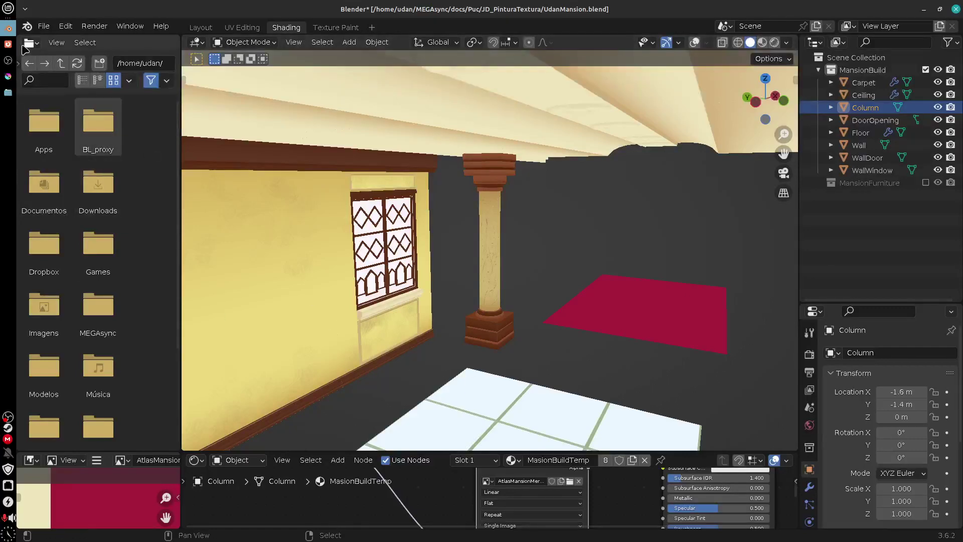
click(8, 29)
click(9, 29)
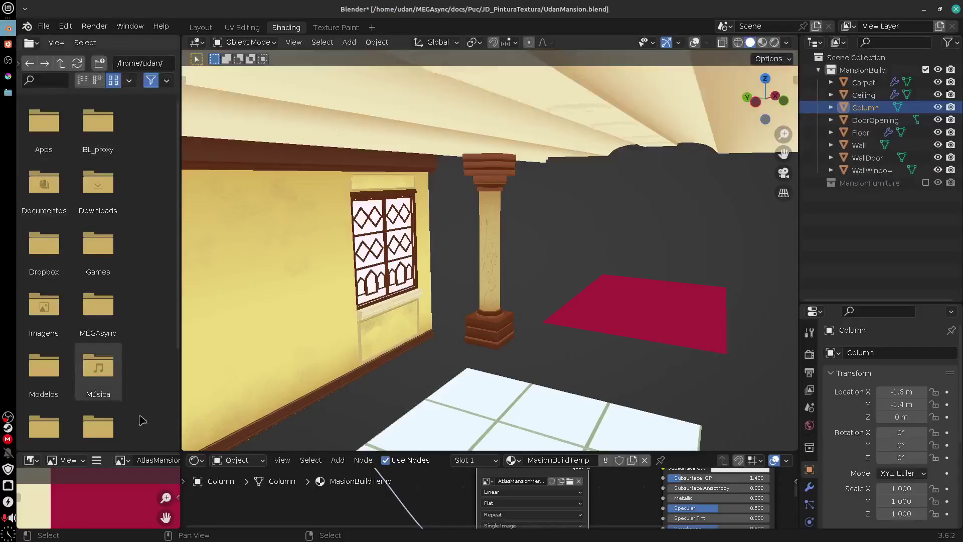
- Switch to Krita, choose the Bristles-1 Details brush at 16 px and set the painting colour to dark brown
click(8, 76)
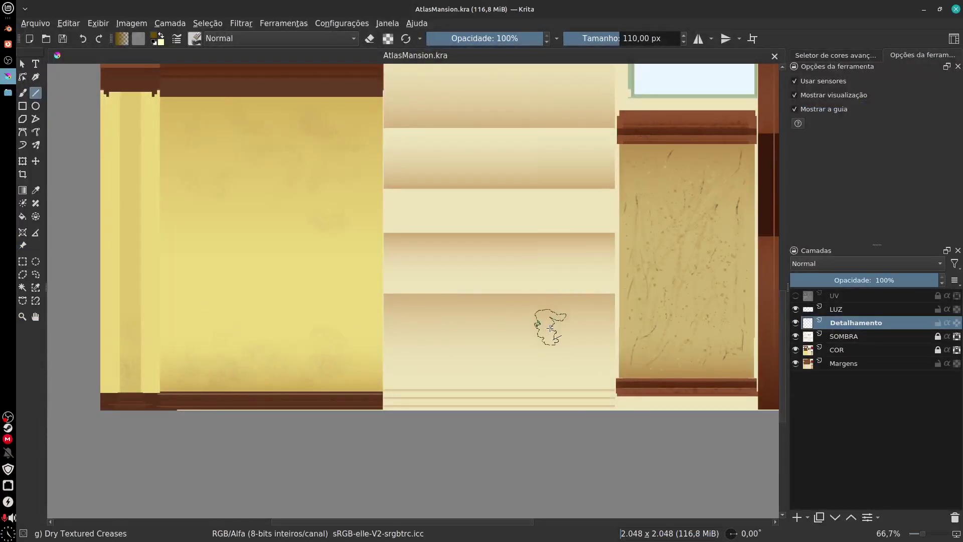
scroll(544, 322, up, 8)
scroll(498, 407, up, 1)
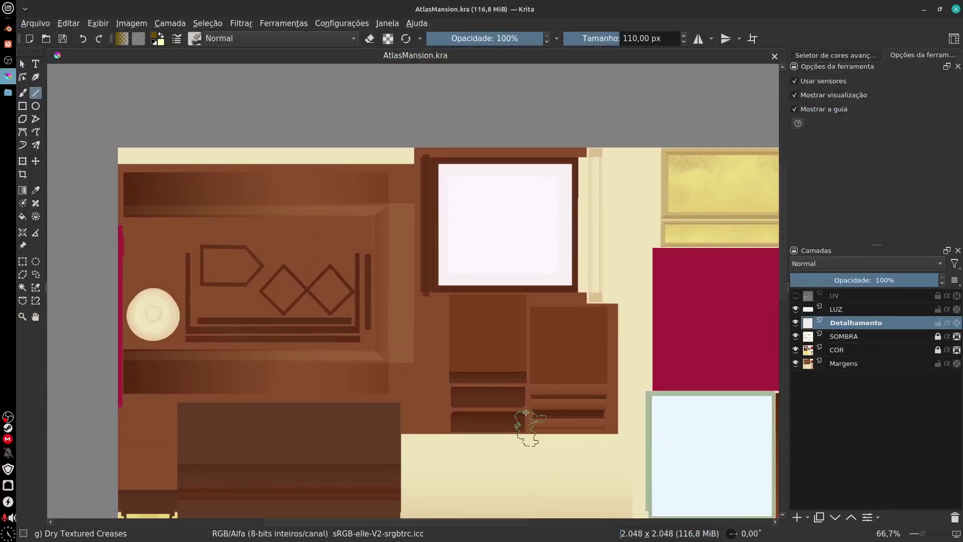
scroll(483, 357, up, 2)
scroll(483, 358, up, 1)
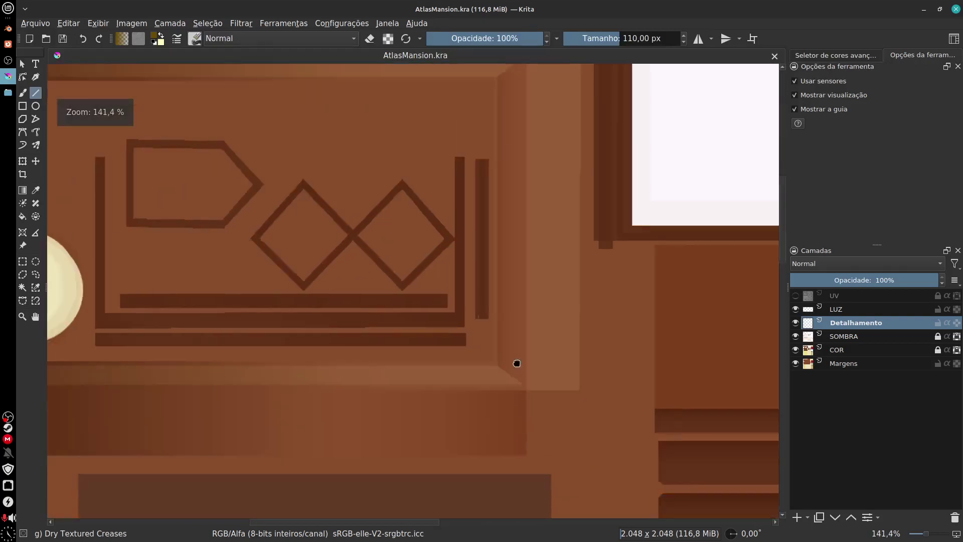
scroll(505, 366, left, 3)
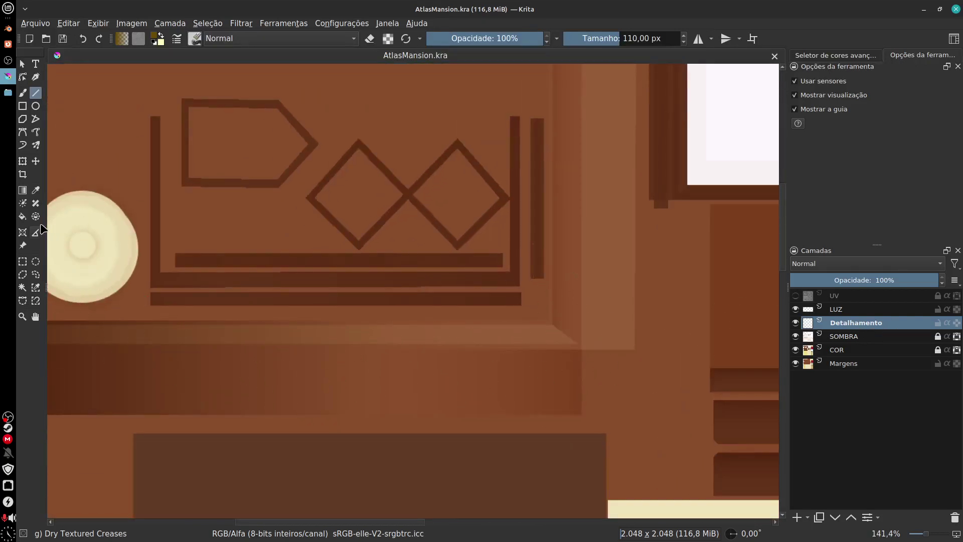
click(156, 36)
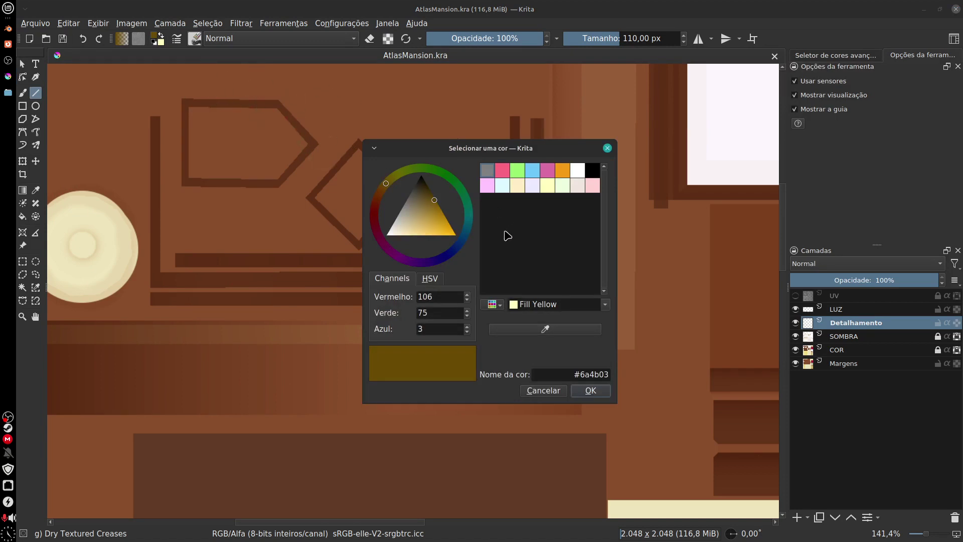
click(196, 38)
click(236, 158)
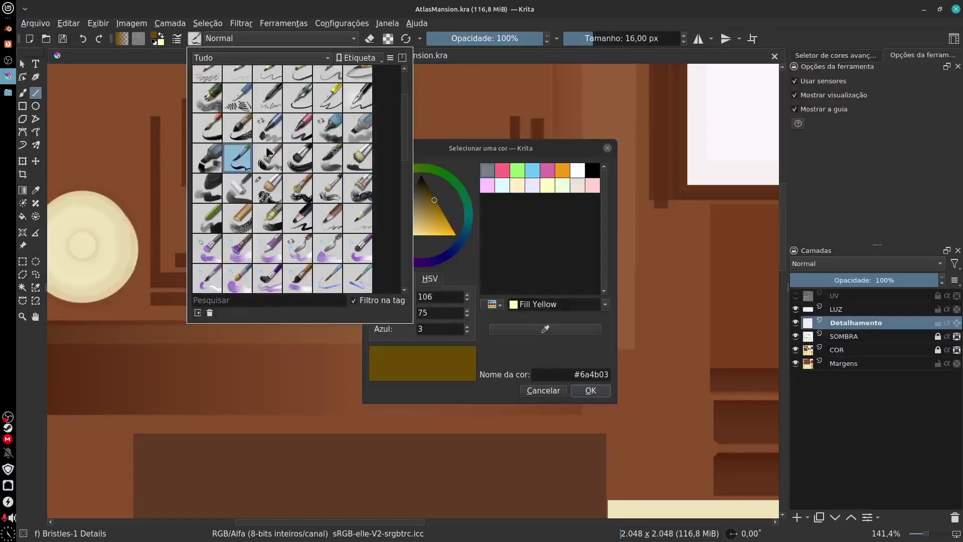
click(338, 9)
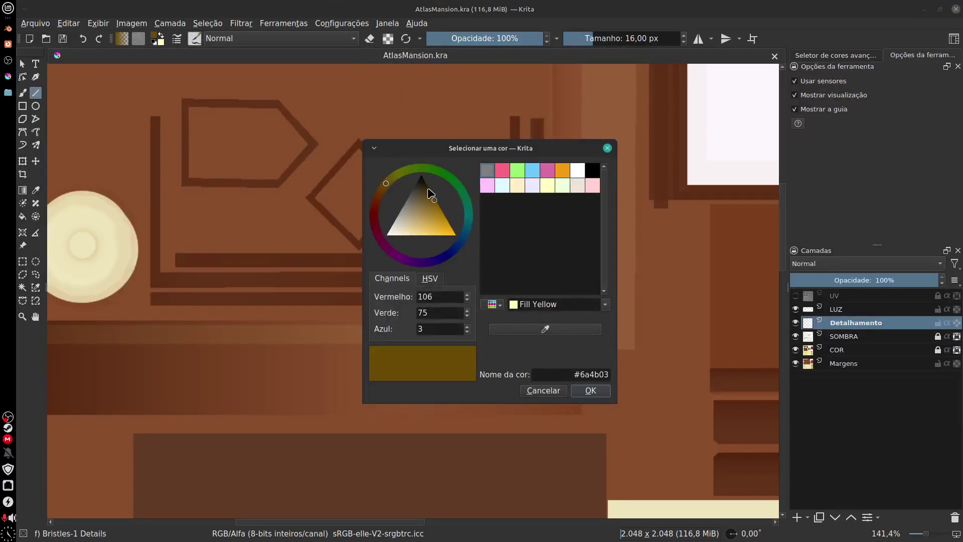
click(426, 197)
drag(381, 201, 378, 196)
click(607, 148)
- Try a straight dark brown line about 499 px long across the brown gradient strip below the door ornaments, and undo it
drag(441, 379, 606, 318)
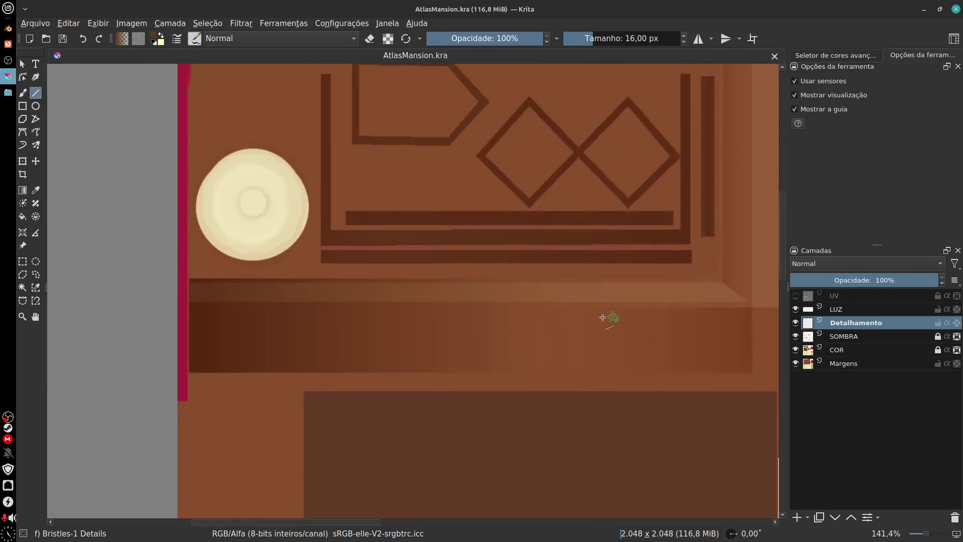
drag(291, 341, 649, 335)
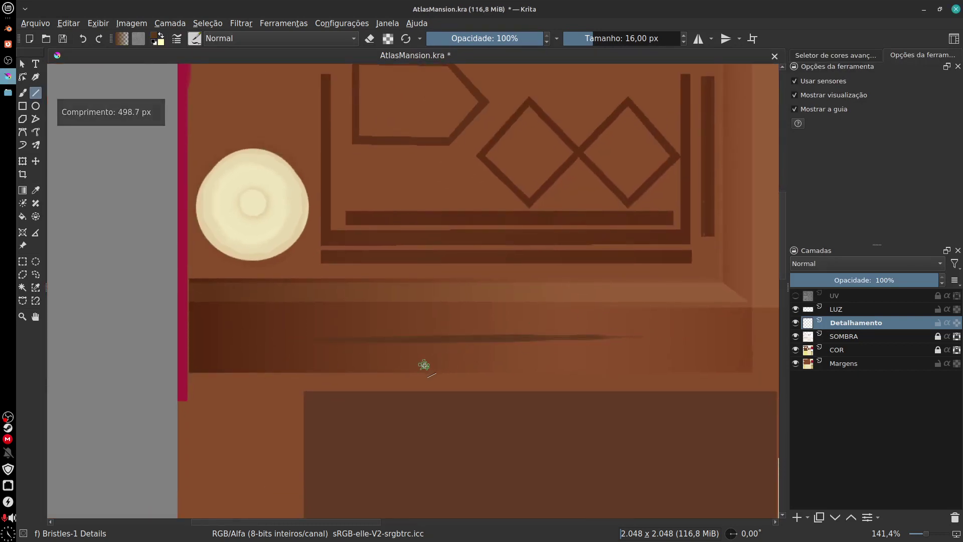
key(ctrl+z)
- Paint thin wavy dark brown wood-grain strokes freehand along the brown gradient strip on the Detalhamento layer
key(b)
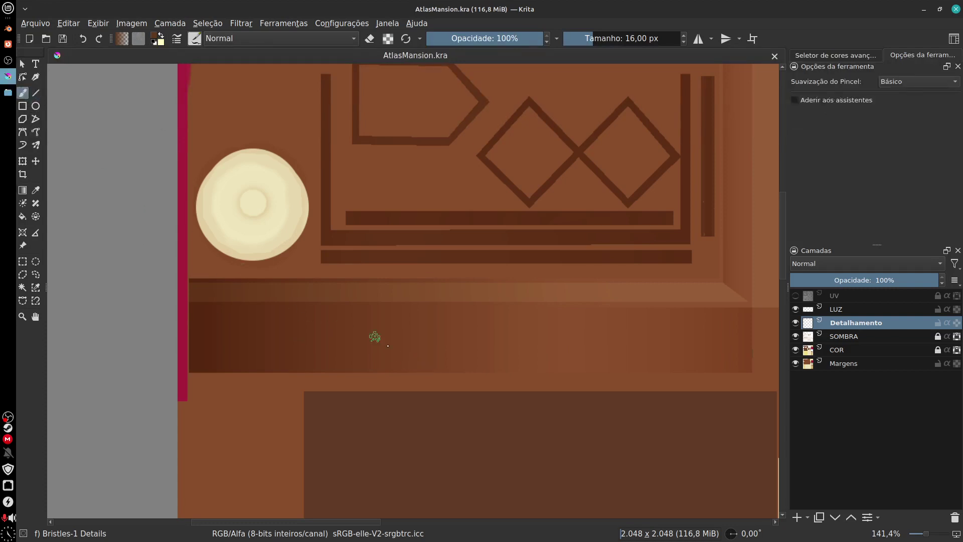
drag(351, 335, 650, 339)
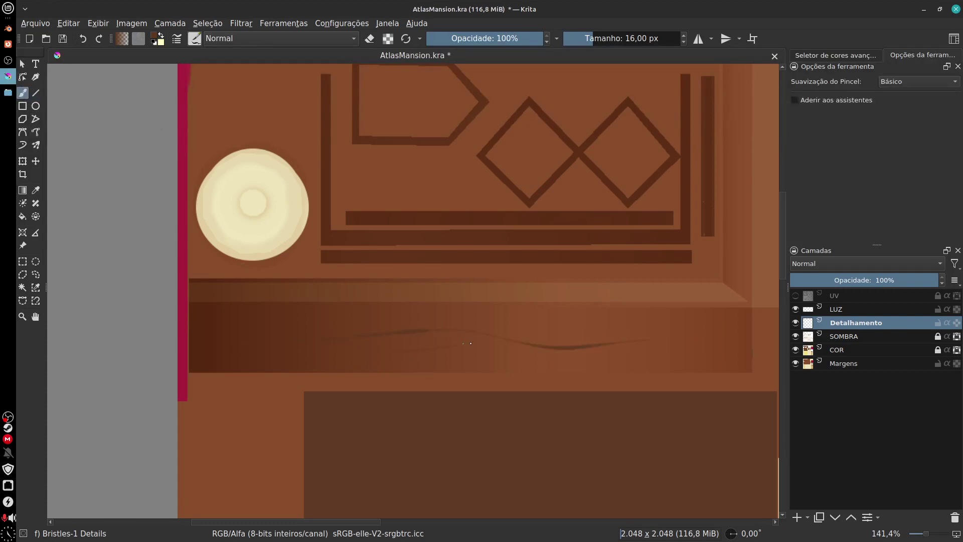
mouse_move(555, 334)
mouse_down()
mouse_move(711, 333)
mouse_move(482, 334)
mouse_up()
key(ctrl+z)
- Show the UV layer and fill out the strip's wood grain with more thick and thin dark brown freehand strokes
click(798, 296)
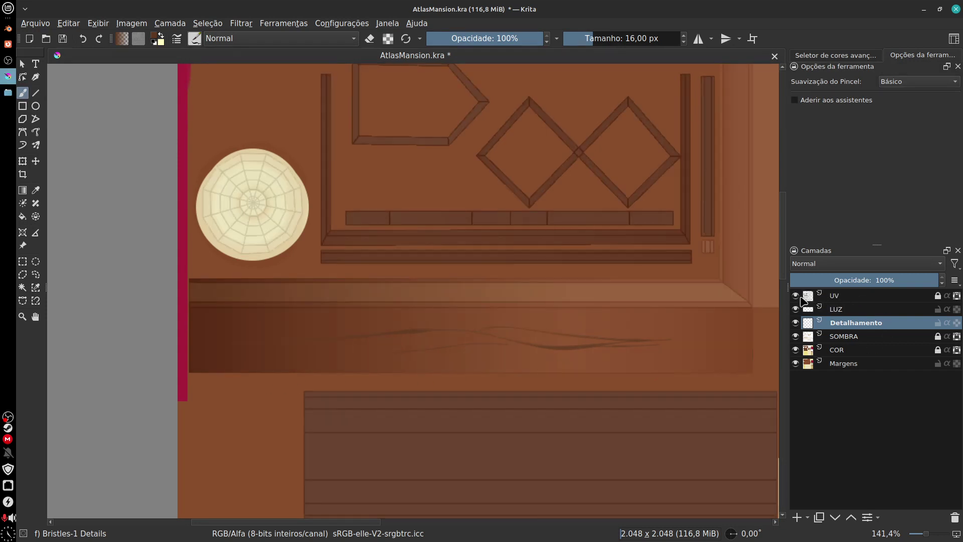
drag(556, 371, 456, 316)
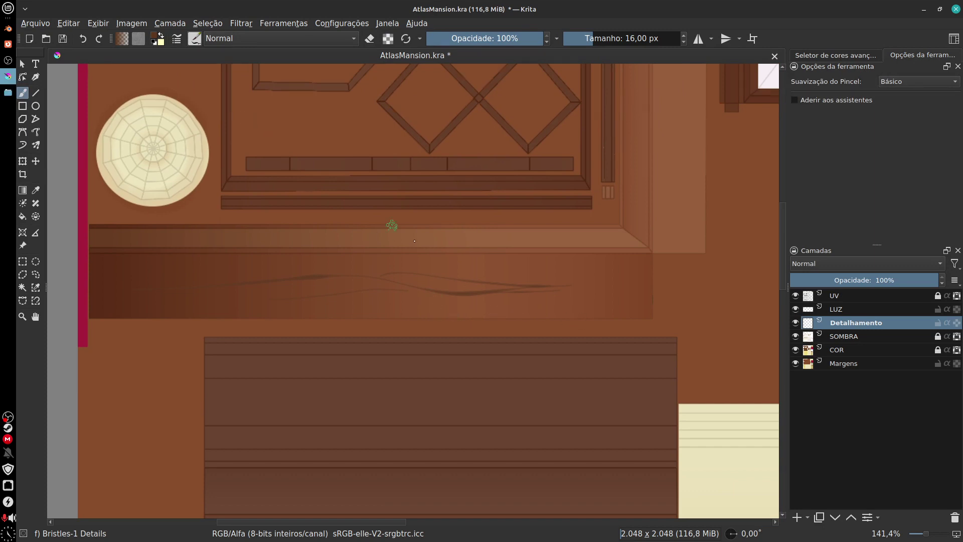
drag(617, 271, 441, 264)
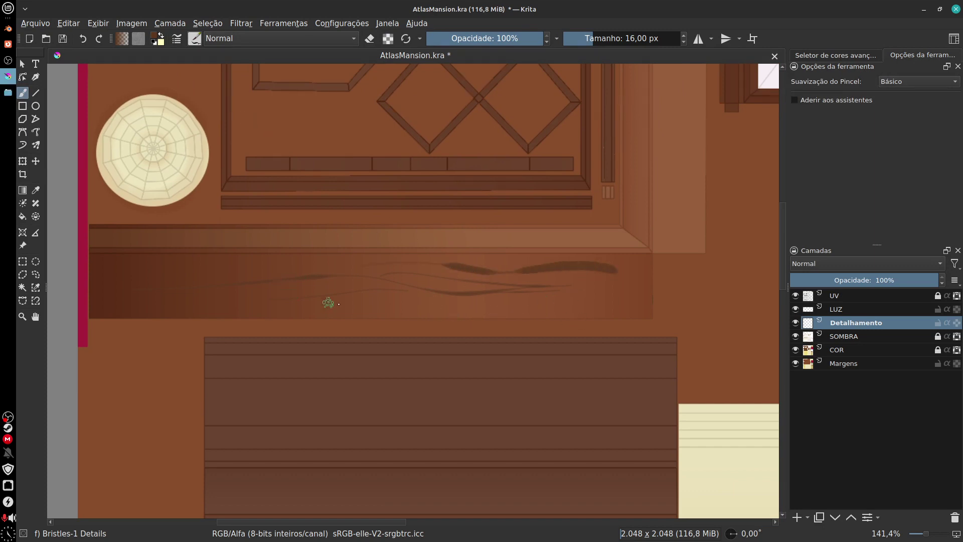
drag(374, 307, 604, 297)
mouse_move(525, 303)
mouse_down()
mouse_move(613, 299)
mouse_move(541, 280)
mouse_up()
drag(317, 284, 409, 282)
drag(334, 275, 409, 275)
drag(497, 283, 419, 294)
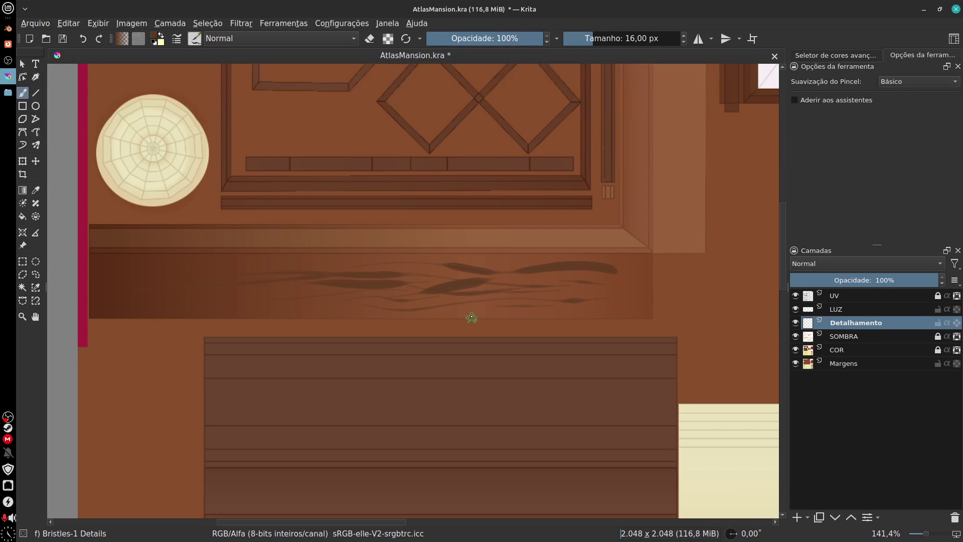
- Undo all the Bristles-1 wood-grain strokes painted along the brown gradient strip below the door ornaments
key(ctrl+z)
key(ctrl+z)
key(ctrl+z)
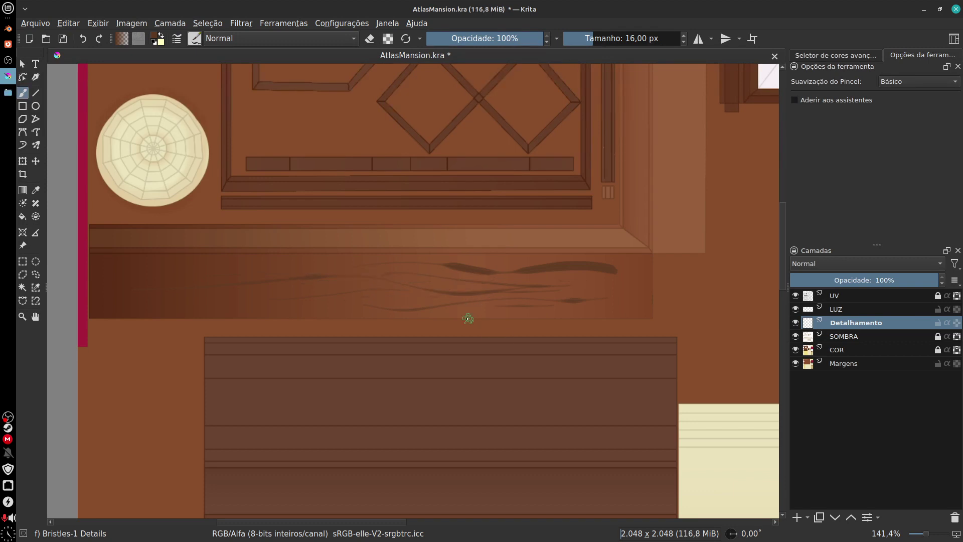
key(ctrl+z)
key(ctrl+z)
key(ctrl+z)
key(ctrl+z)
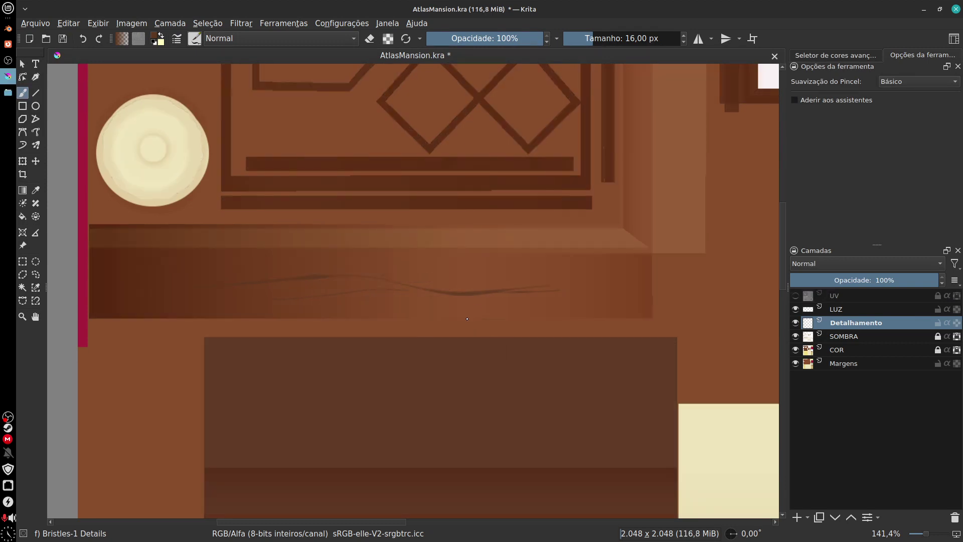
key(ctrl+z)
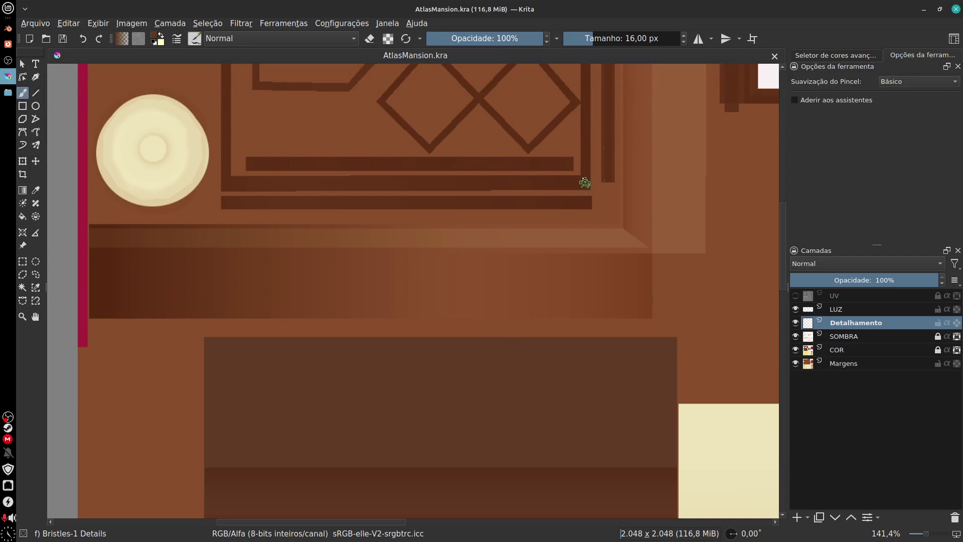
- Show the UV layer and switch to the Ink-4 Pen Rough brush at 7 px
click(796, 296)
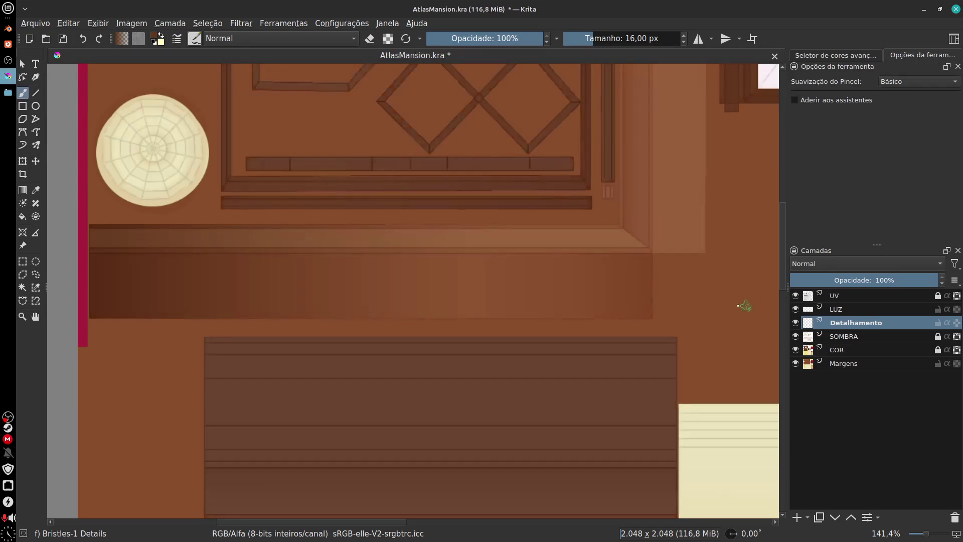
click(195, 39)
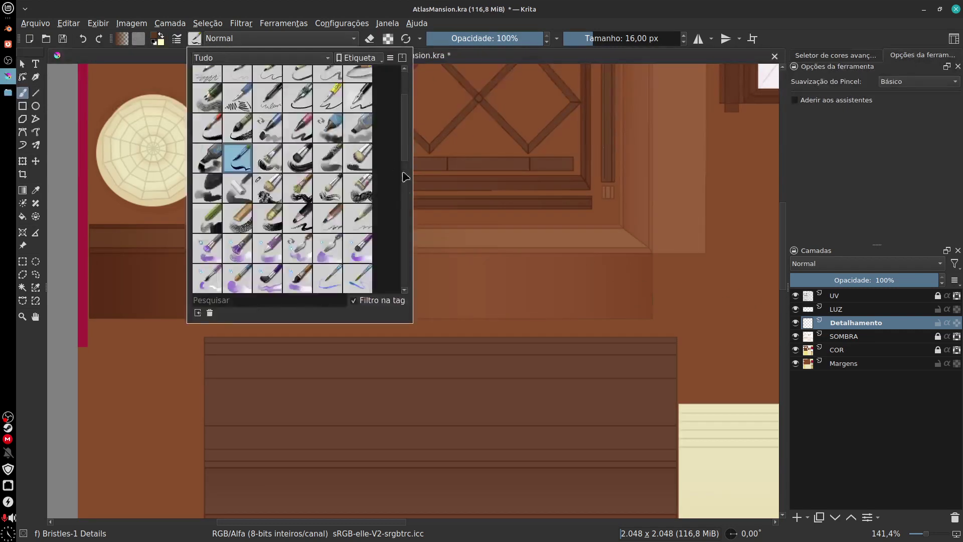
click(359, 100)
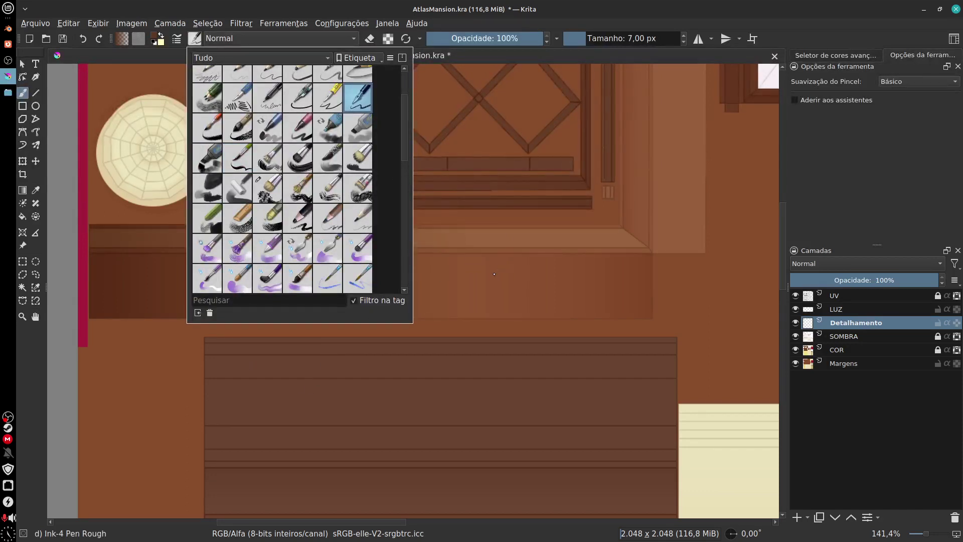
click(495, 274)
- Paint thin, tapered dark brown wood-grain strokes freehand along the gradient strip below the door ornaments, undoing the first wavy trial stroke
drag(155, 280, 512, 282)
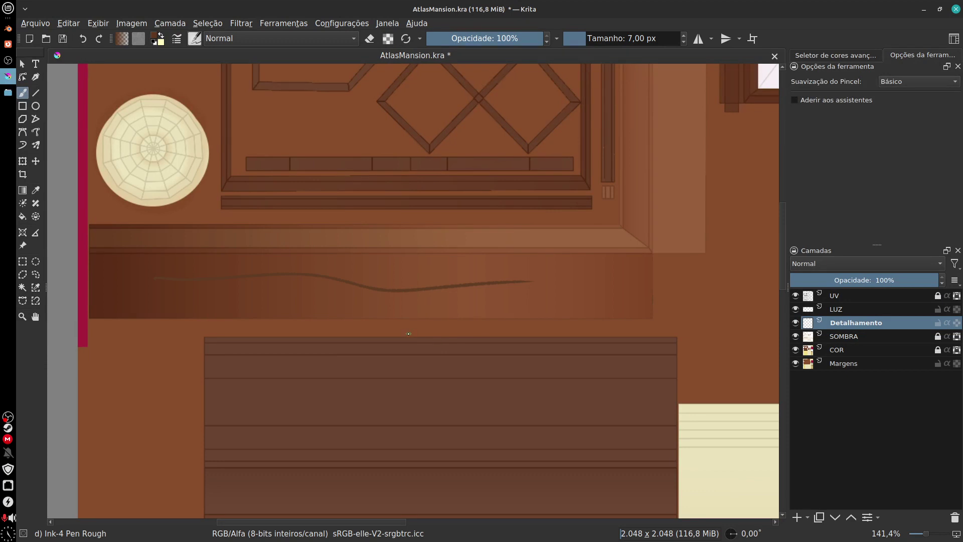
key(ctrl+z)
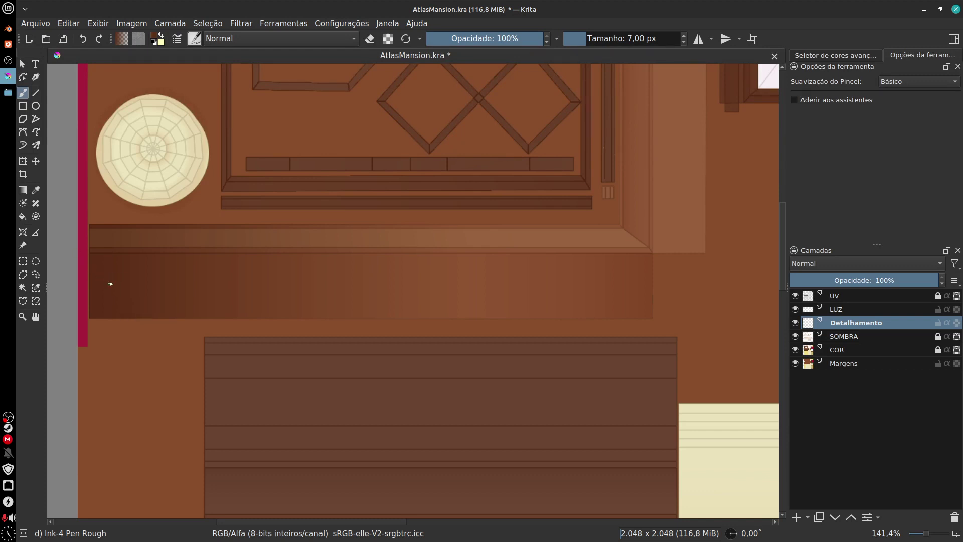
drag(180, 278, 472, 279)
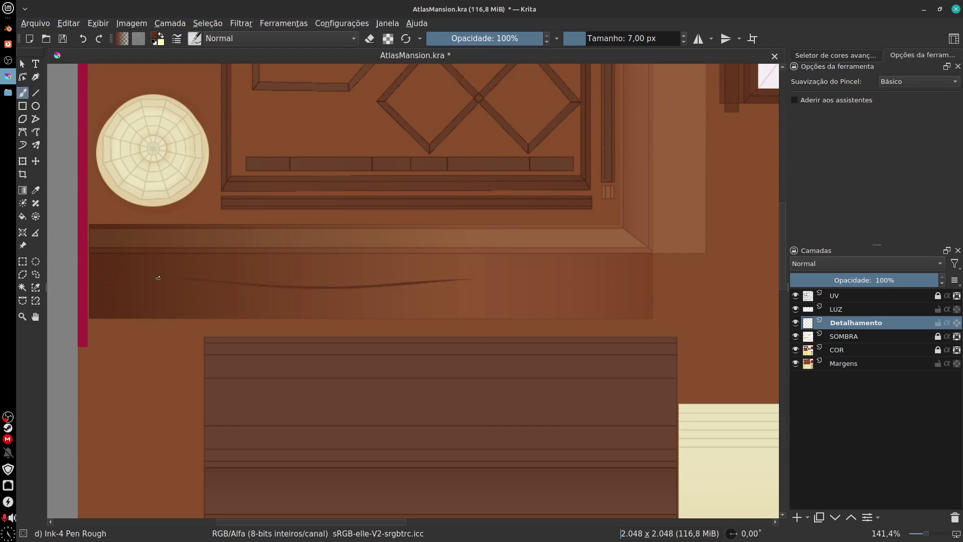
mouse_move(492, 297)
mouse_down()
mouse_move(397, 296)
mouse_move(355, 286)
mouse_up()
key(plus)
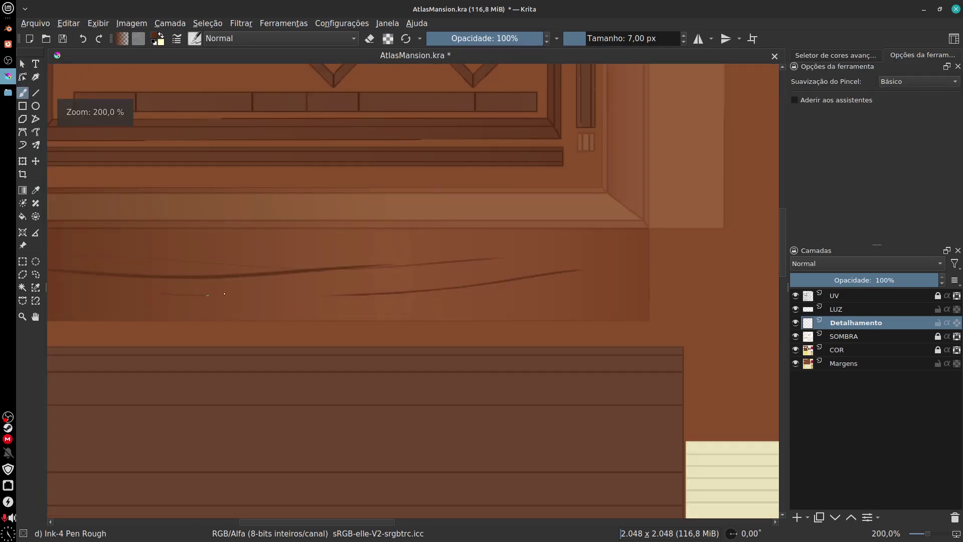
drag(454, 304, 383, 308)
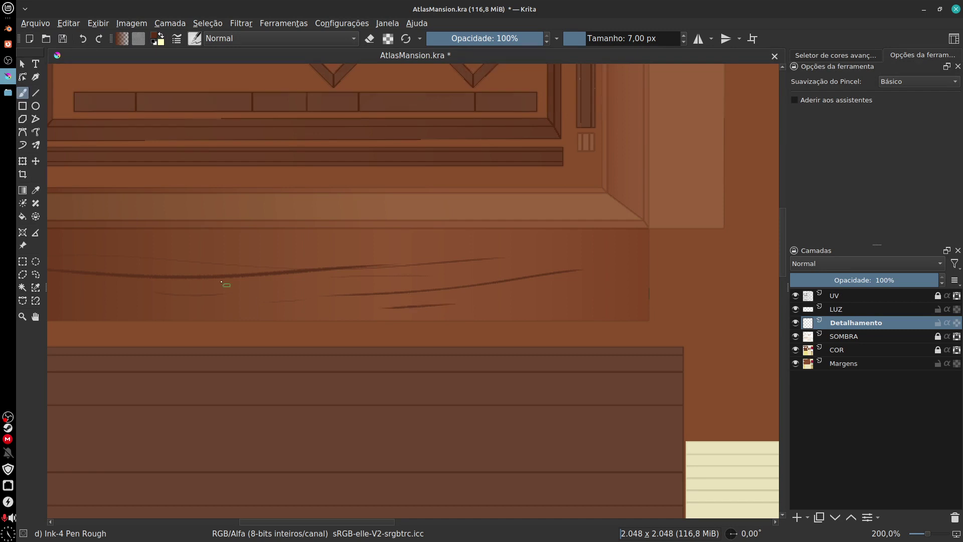
drag(333, 249, 496, 246)
drag(584, 251, 444, 275)
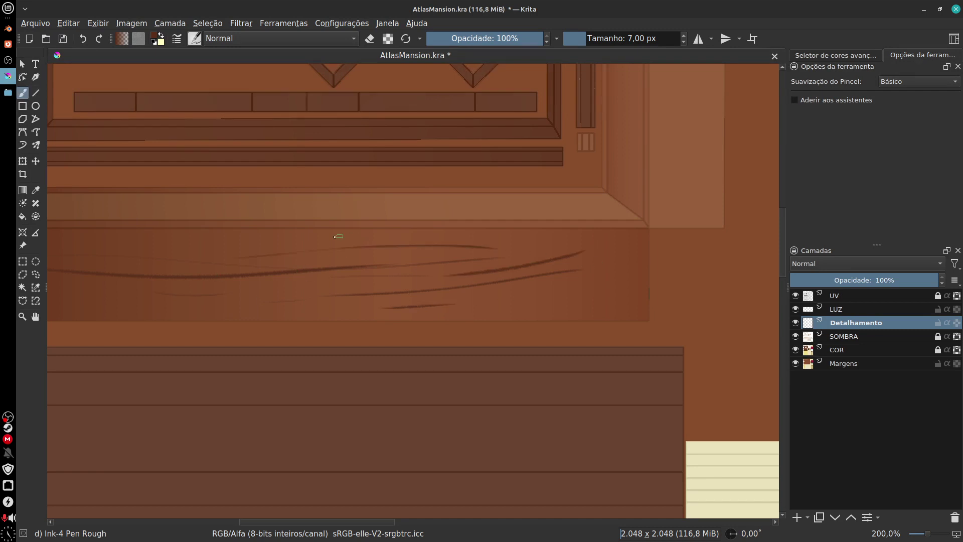
drag(296, 245, 225, 247)
drag(381, 292, 450, 292)
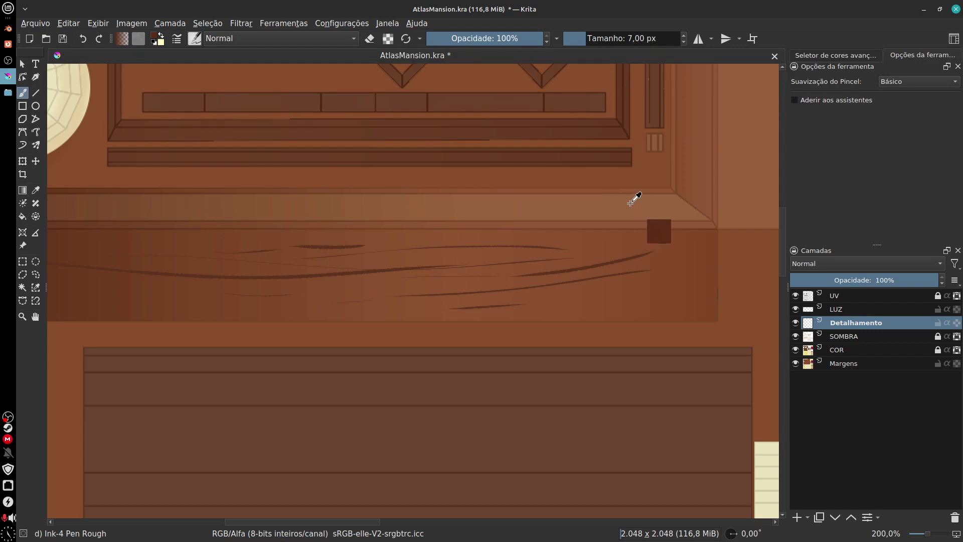
- Sample the light brown of the ledge and add light grain strokes between the dark ones on the lower strip
ctrl+click(634, 199)
drag(687, 260, 490, 298)
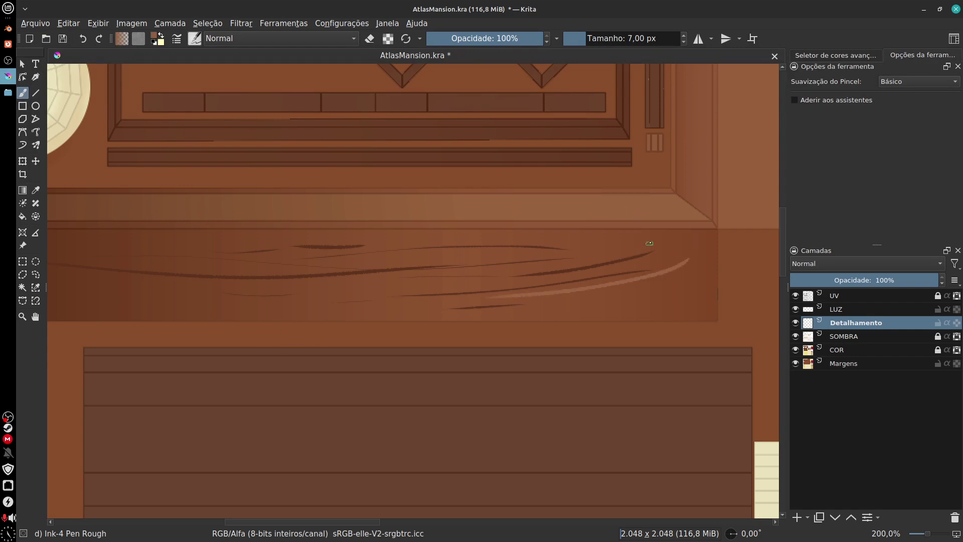
drag(661, 245, 606, 249)
drag(687, 293, 526, 309)
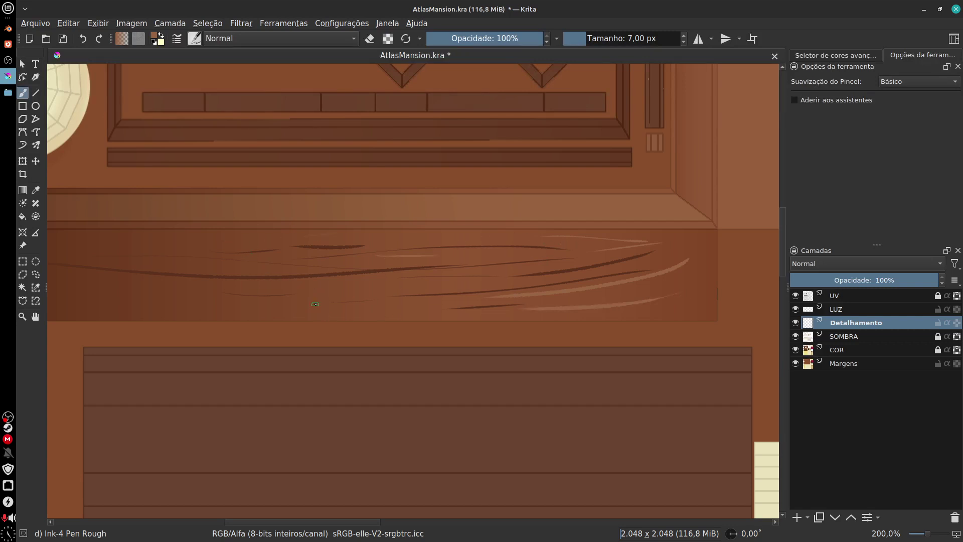
- Paint thin light brown grain strokes along the gradient strip above the door ornaments
scroll(441, 415, up, 5)
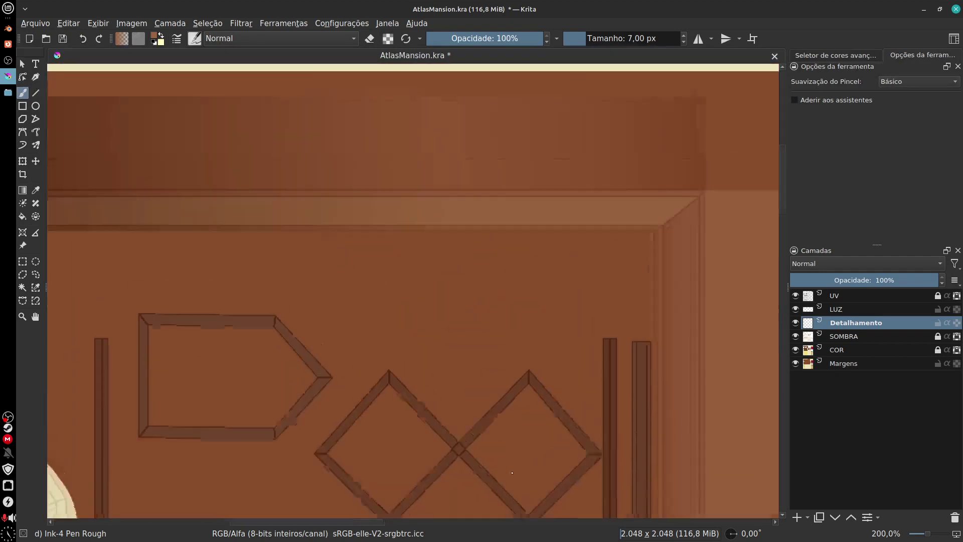
mouse_move(508, 282)
mouse_down()
mouse_move(503, 396)
mouse_move(523, 329)
mouse_up()
mouse_move(271, 172)
mouse_down()
mouse_move(394, 159)
mouse_move(536, 160)
mouse_up()
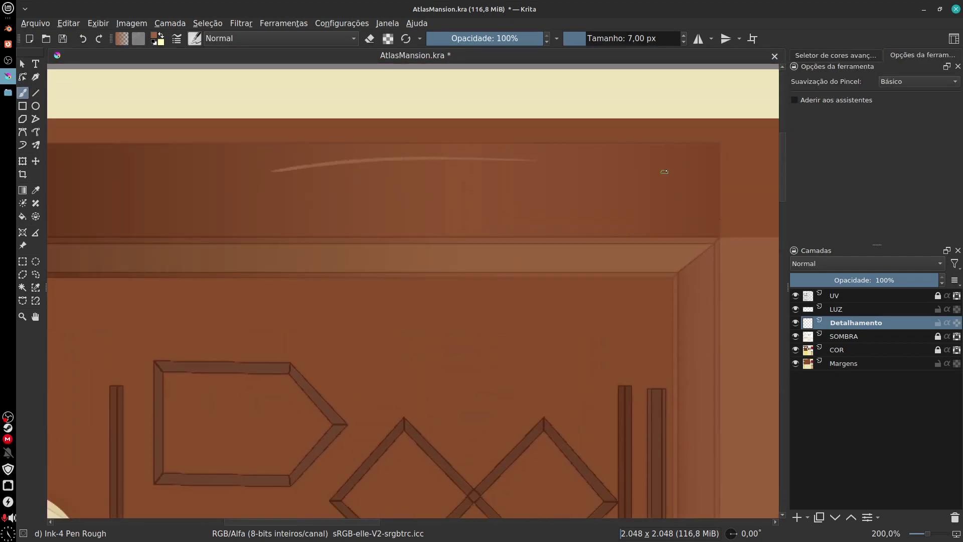
drag(671, 166, 627, 173)
drag(577, 177, 426, 182)
drag(309, 213, 444, 205)
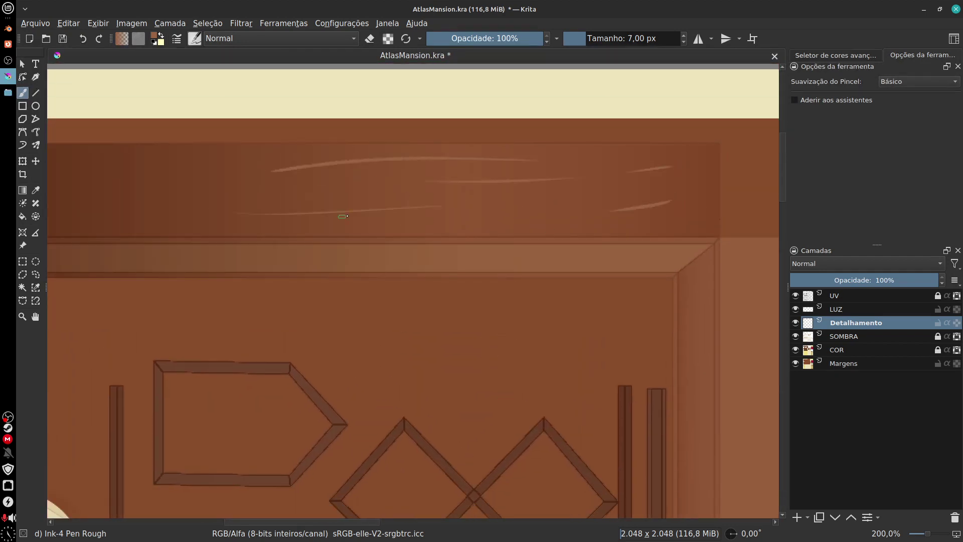
drag(622, 190, 377, 214)
mouse_move(442, 205)
mouse_down()
mouse_move(541, 223)
mouse_move(756, 202)
mouse_up()
drag(497, 240, 385, 248)
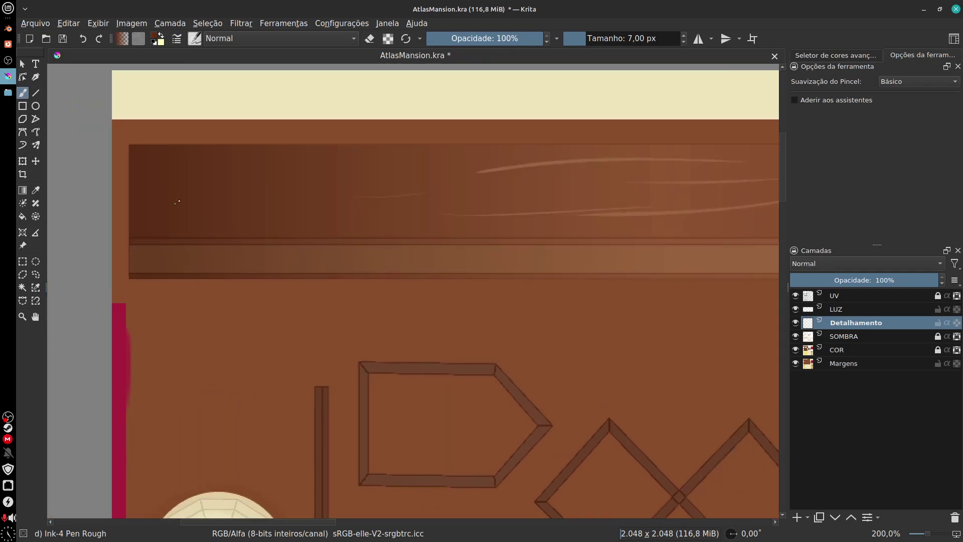
- Add long tapered dark brown grain strokes among the light ones on the strip above the door ornaments
drag(305, 180, 569, 182)
drag(680, 193, 539, 213)
mouse_move(241, 227)
mouse_down()
mouse_move(491, 221)
mouse_move(712, 241)
mouse_up()
drag(712, 281, 702, 211)
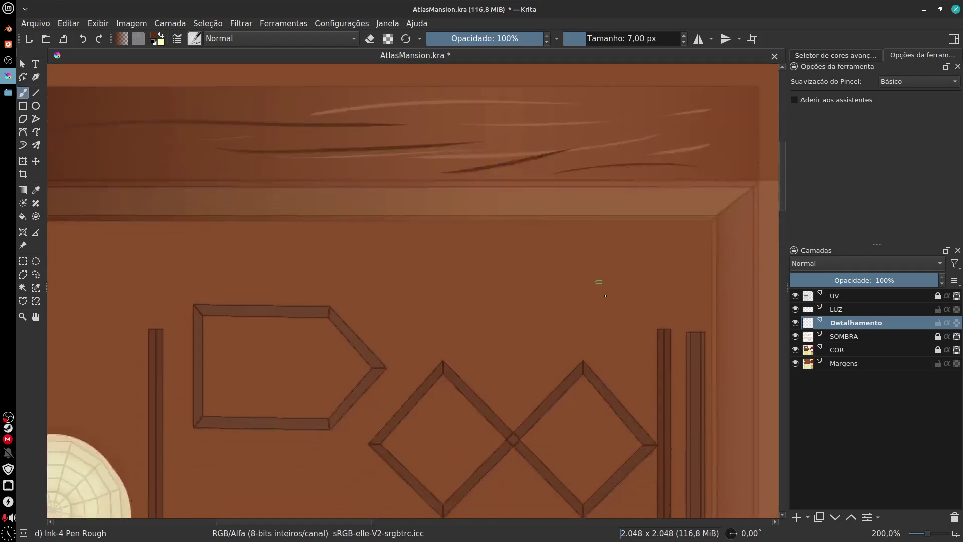
- Try long vertical dark brown grain strokes down the light vertical board beside the door panel, and undo them
mouse_move(778, 311)
mouse_down()
mouse_move(568, 312)
mouse_move(481, 245)
mouse_up()
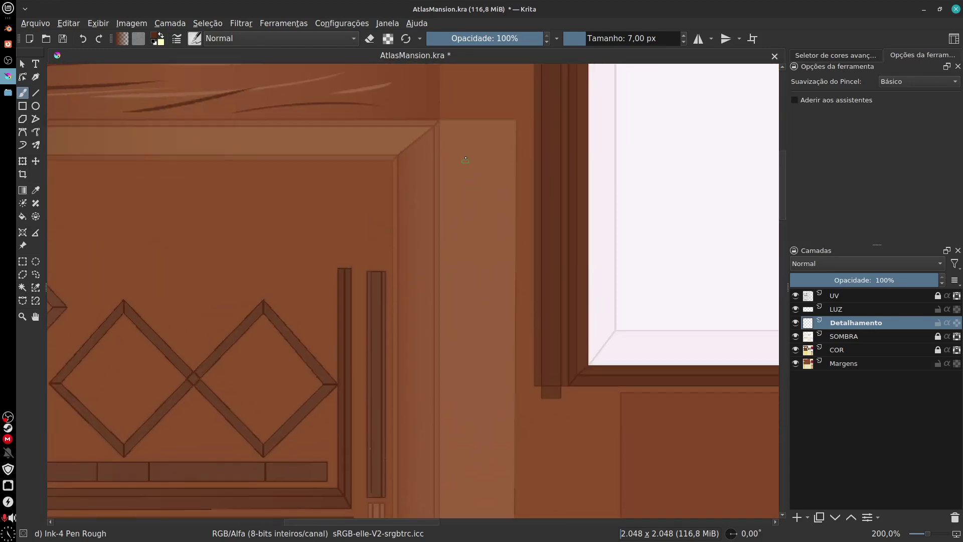
drag(466, 146, 459, 426)
drag(475, 183, 461, 139)
drag(467, 218, 466, 420)
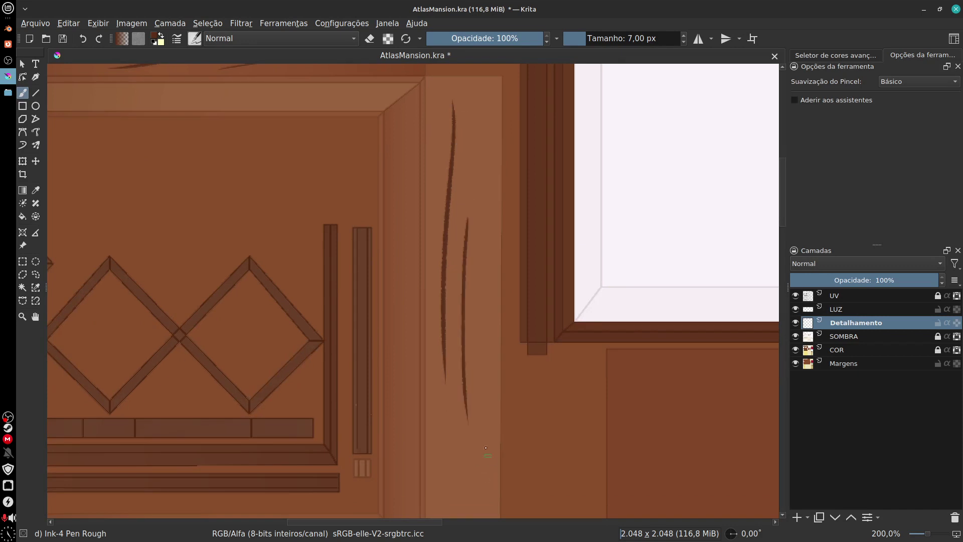
key(ctrl+z)
key(ctrl+z)
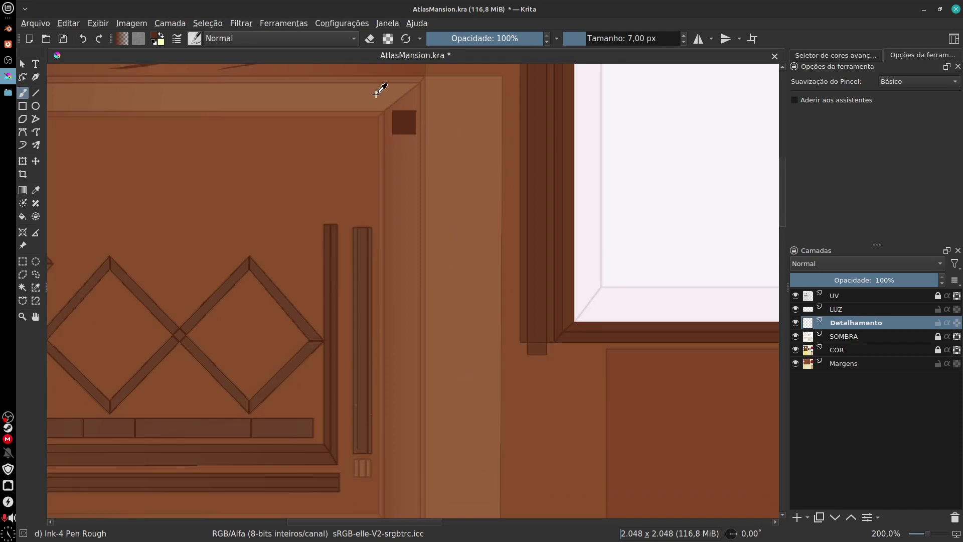
- Paint soft light and medium brown vertical grain strokes along the light vertical board beside the door panel
drag(481, 314, 473, 150)
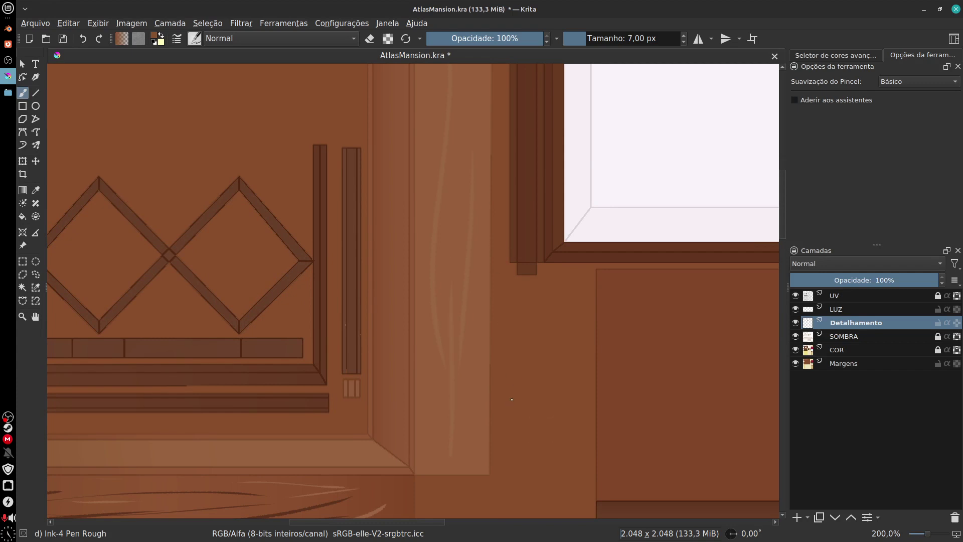
drag(475, 293, 468, 427)
drag(468, 378, 463, 493)
drag(459, 182, 440, 430)
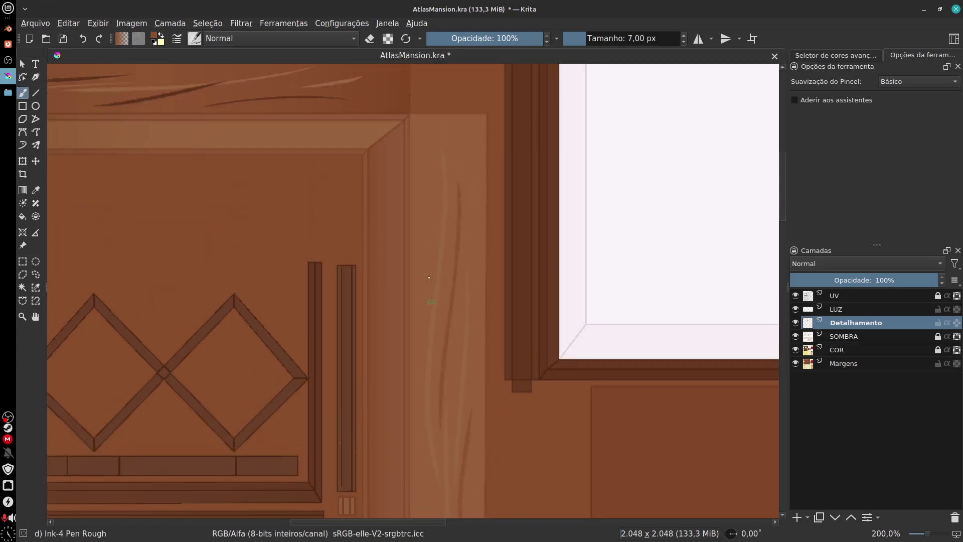
drag(436, 208, 421, 358)
mouse_move(443, 473)
mouse_down()
mouse_move(442, 379)
mouse_move(420, 452)
mouse_up()
mouse_move(338, 257)
mouse_down()
mouse_move(341, 182)
mouse_move(396, 353)
mouse_up()
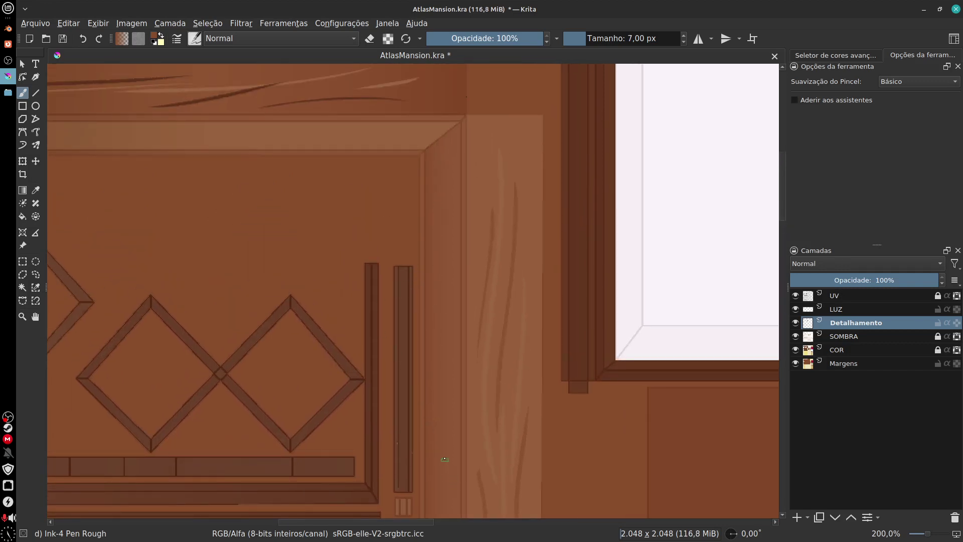
- Paint thin dark brown vertical grain strokes down the narrow bevel between the door panel and the light vertical board
click(796, 296)
click(795, 297)
drag(444, 184, 435, 371)
key(ctrl+z)
drag(436, 306, 434, 434)
drag(450, 378, 443, 489)
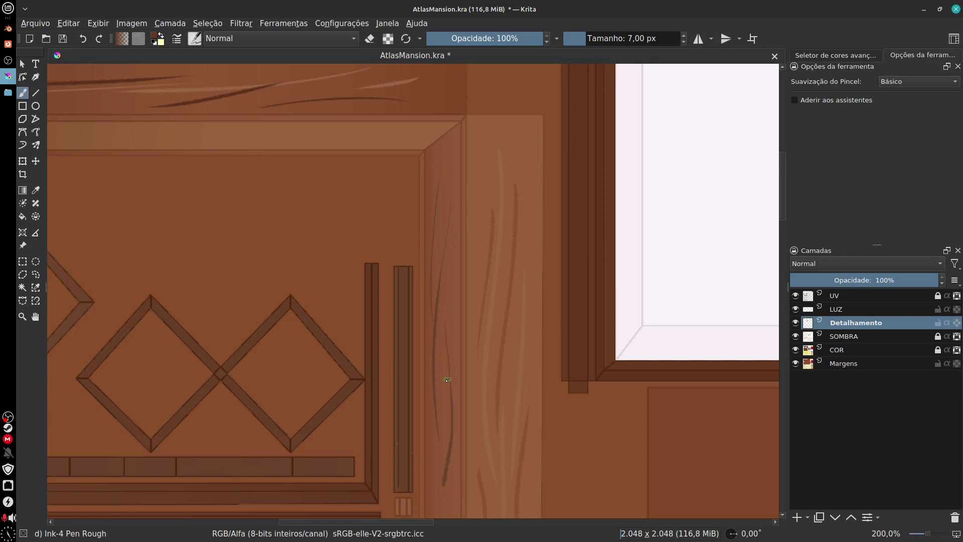
drag(441, 306, 487, 210)
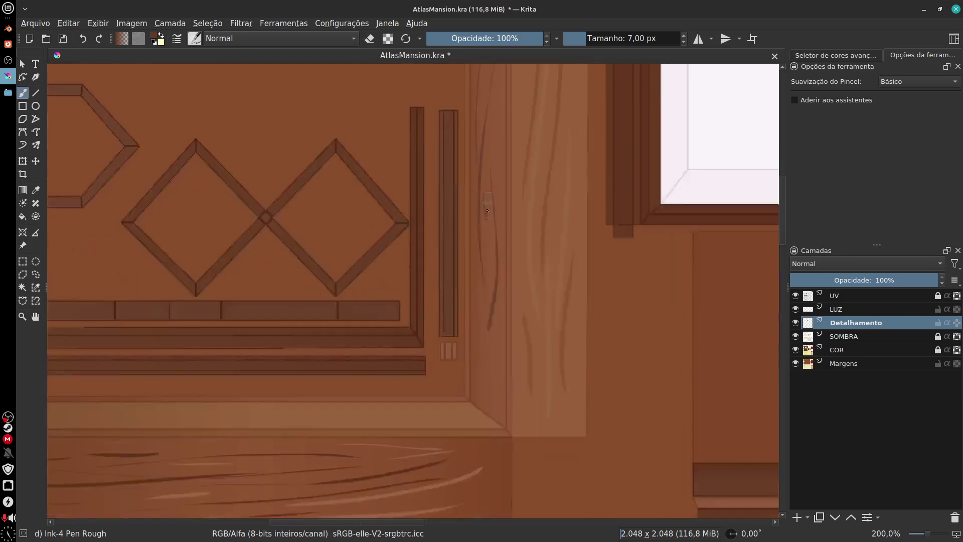
mouse_move(485, 407)
mouse_down()
mouse_move(572, 359)
mouse_move(621, 355)
mouse_up()
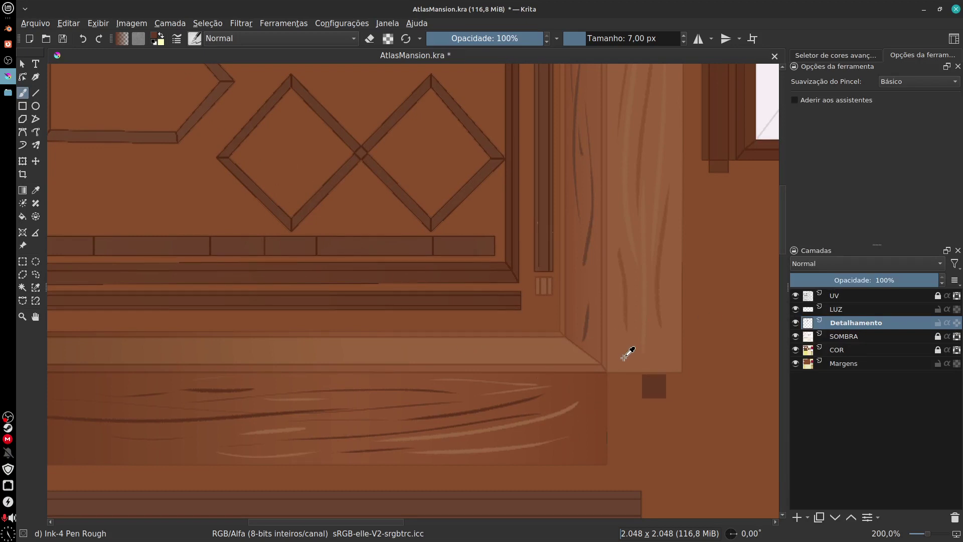
- Paint dark brown and light brown grain strokes along the narrow lighter ledge between the door ornaments and the lower gradient strip
drag(297, 361, 600, 341)
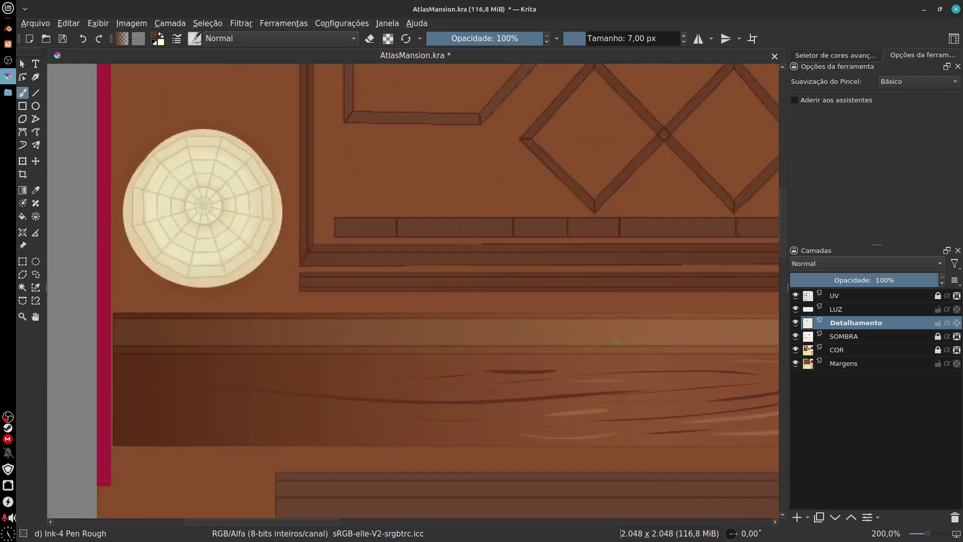
drag(539, 349, 321, 365)
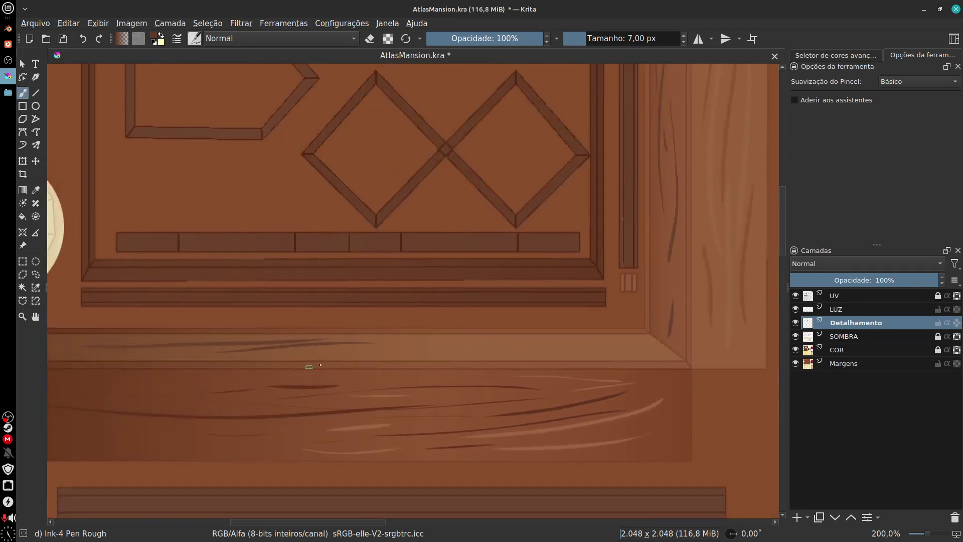
mouse_move(429, 349)
mouse_down()
mouse_move(575, 349)
mouse_move(599, 370)
mouse_up()
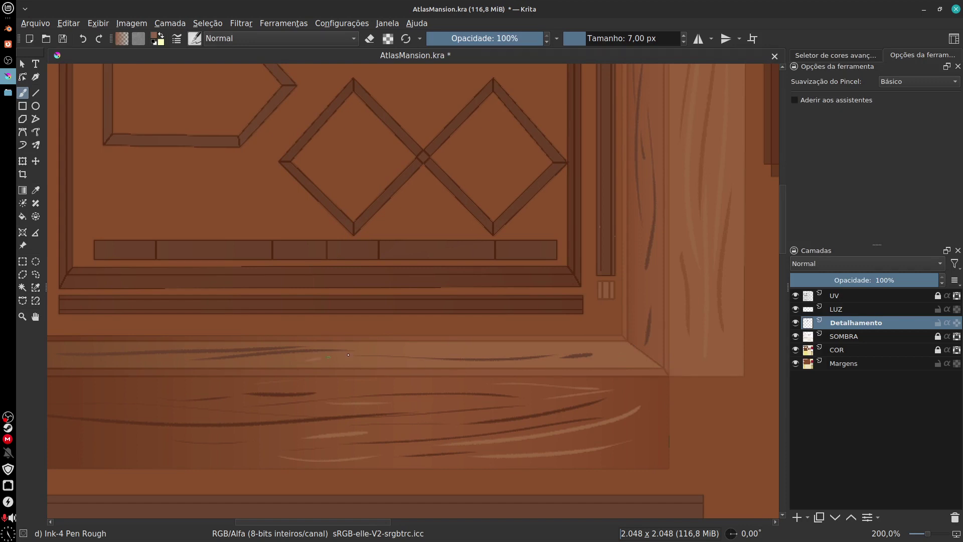
drag(362, 383, 511, 359)
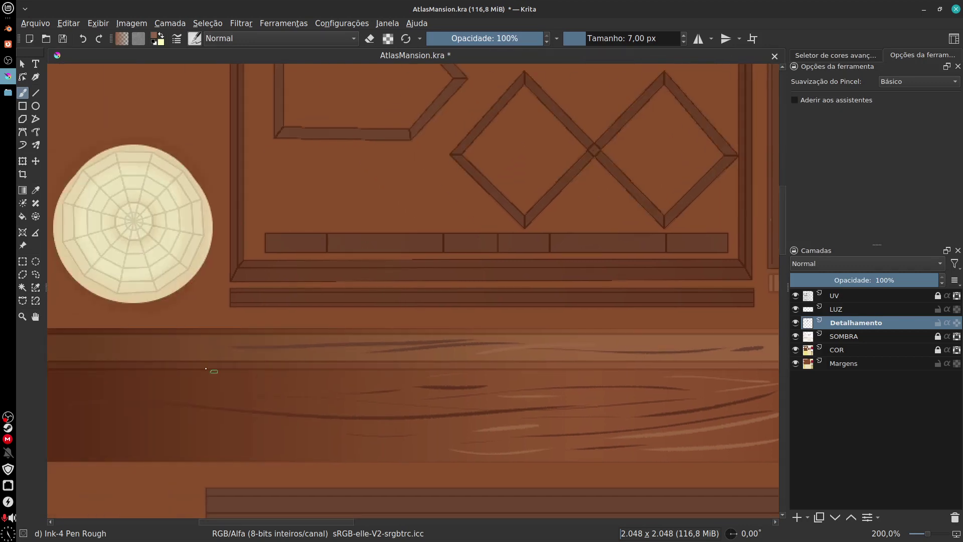
drag(217, 354, 337, 352)
drag(464, 365, 567, 362)
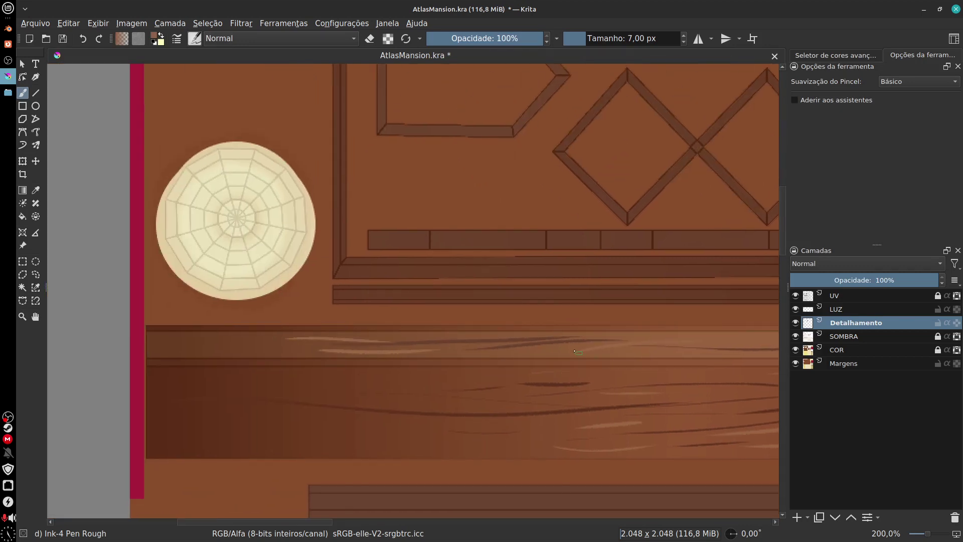
- Try a thin light brown grain stroke along the segmented strip below the diamond ornaments, and undo it
drag(543, 261, 388, 342)
drag(321, 316, 495, 316)
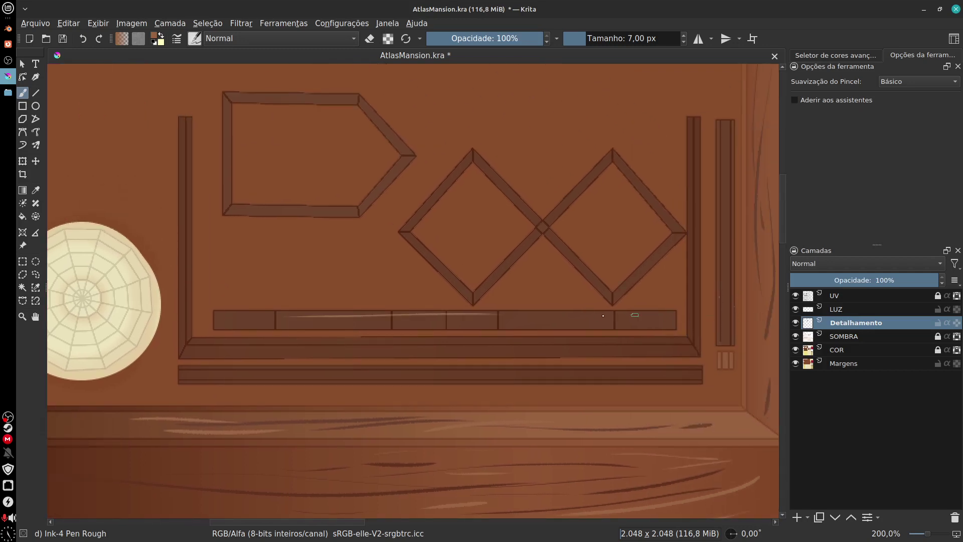
mouse_move(397, 326)
mouse_down()
mouse_move(606, 323)
mouse_move(557, 348)
mouse_move(488, 319)
mouse_move(557, 419)
mouse_move(534, 432)
mouse_move(531, 409)
mouse_up()
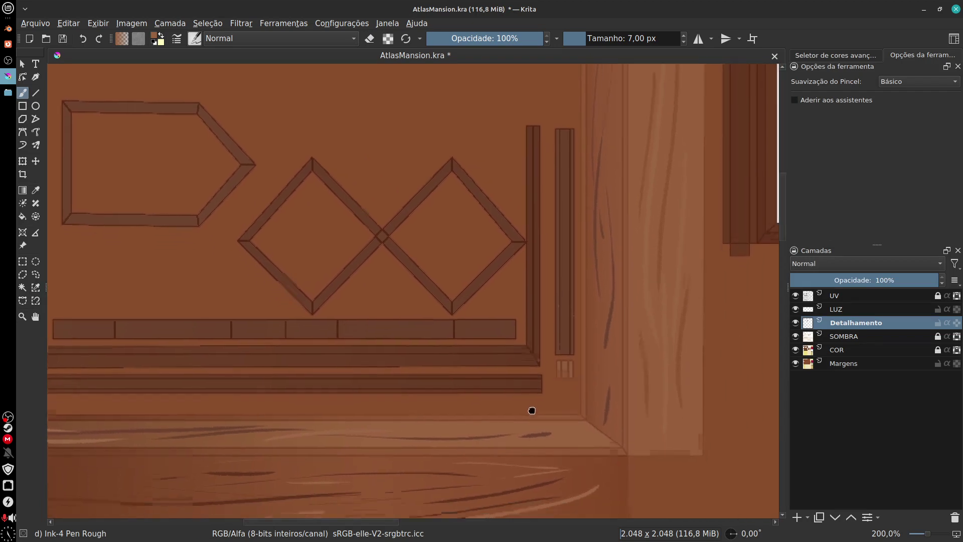
- Hide the UV layer and export the atlas as a PNG image, overwriting AtlasMansionMerge.png
scroll(537, 396, down, 3)
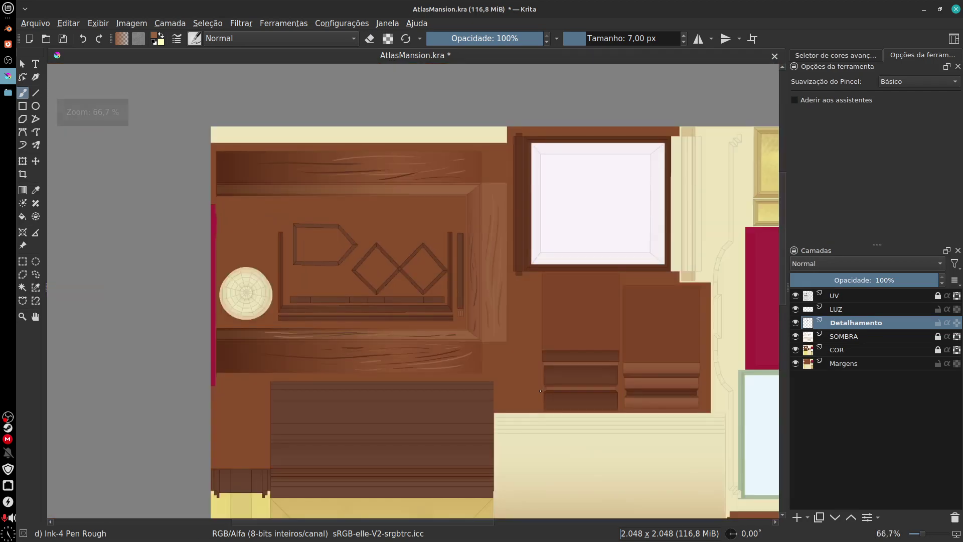
drag(282, 355, 383, 351)
click(795, 296)
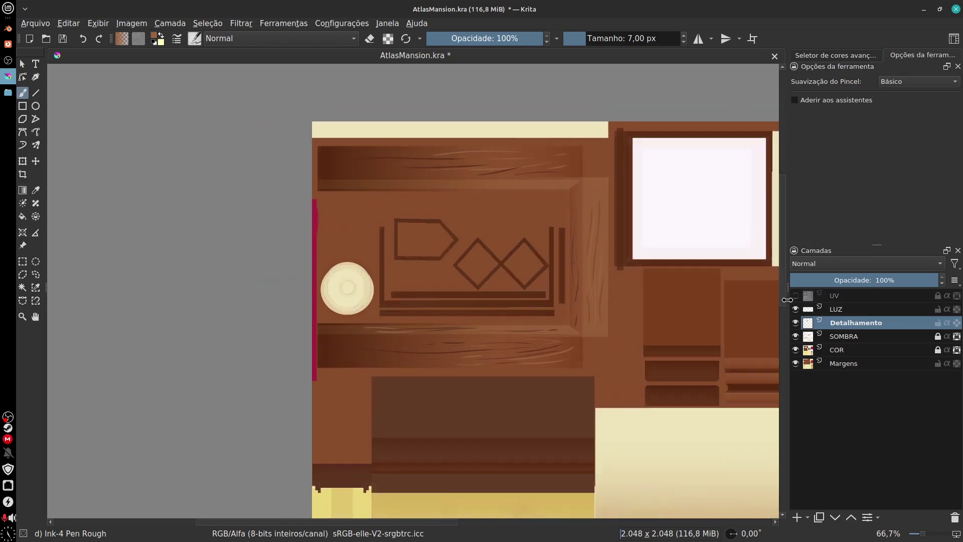
click(35, 23)
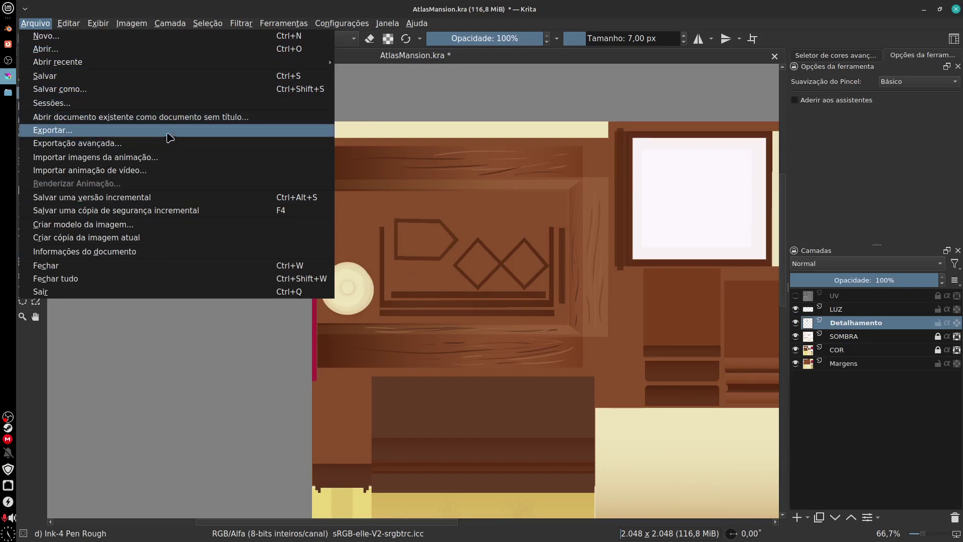
click(168, 131)
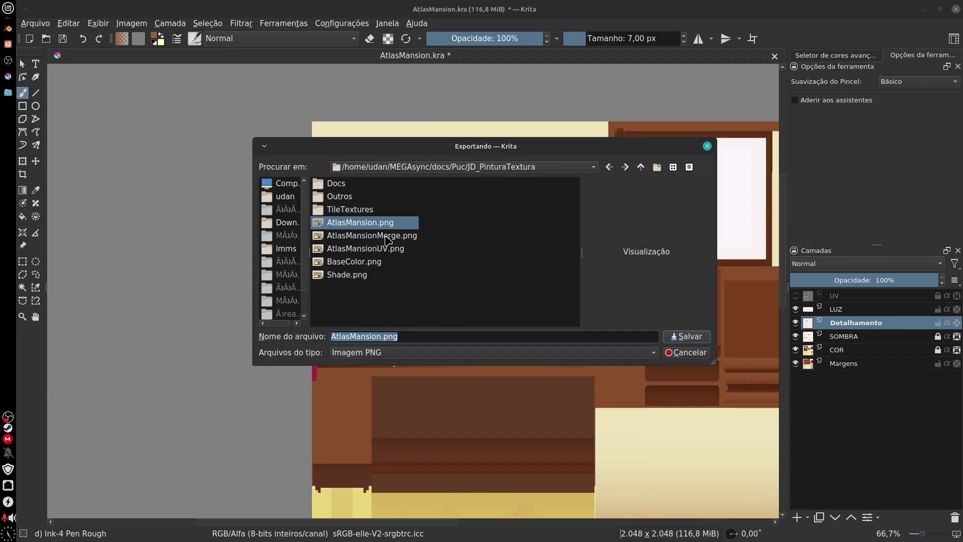
click(389, 236)
click(682, 342)
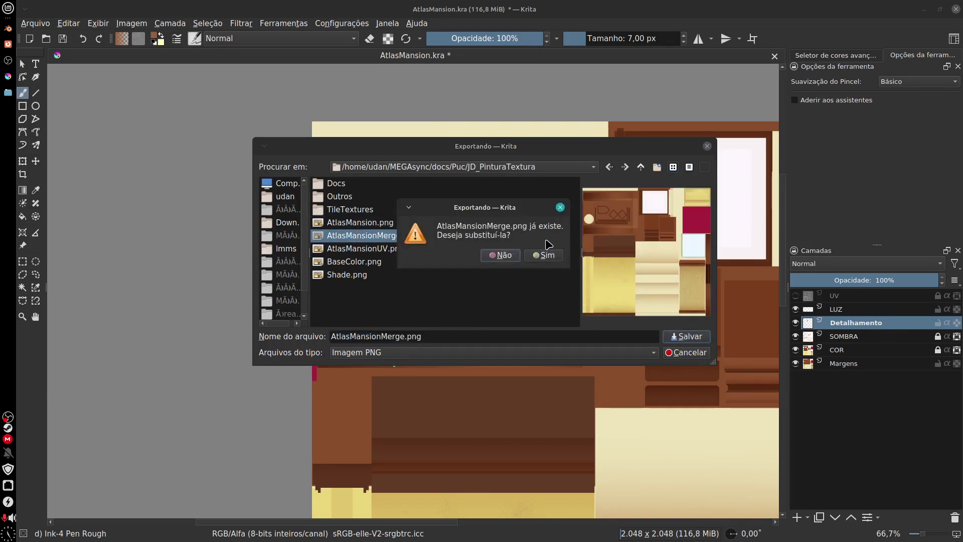
click(552, 256)
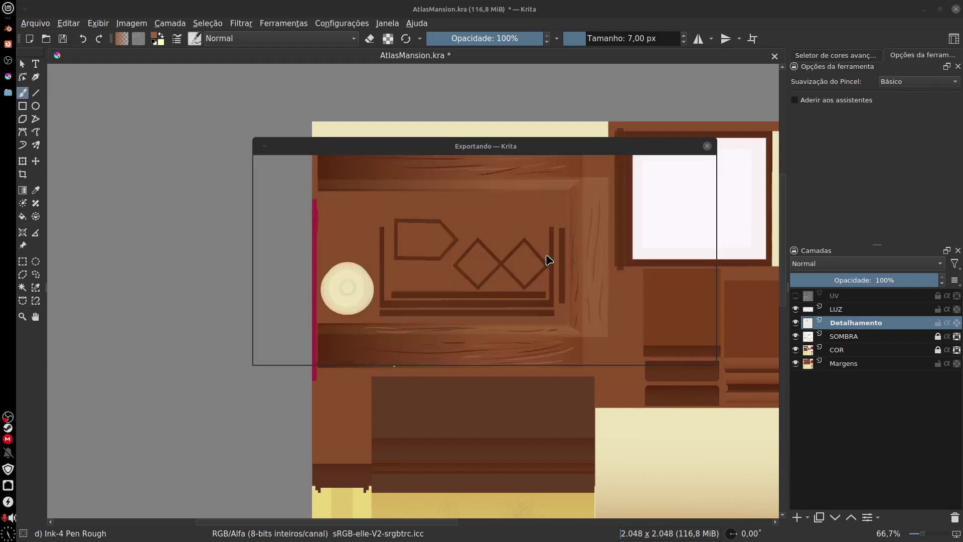
click(675, 354)
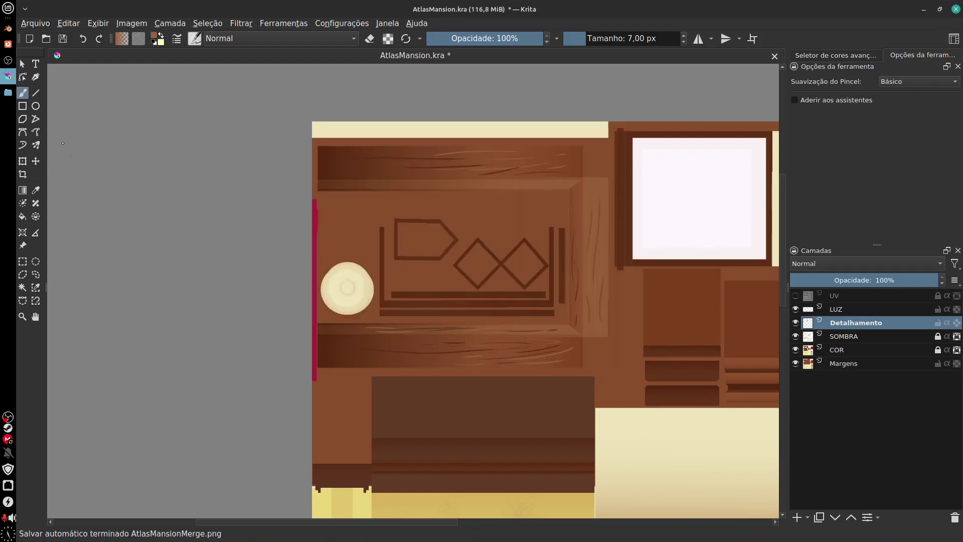
- Switch to Blender, reload the exported atlas image, and examine the painted wood grain on the mansion's door frame
click(8, 45)
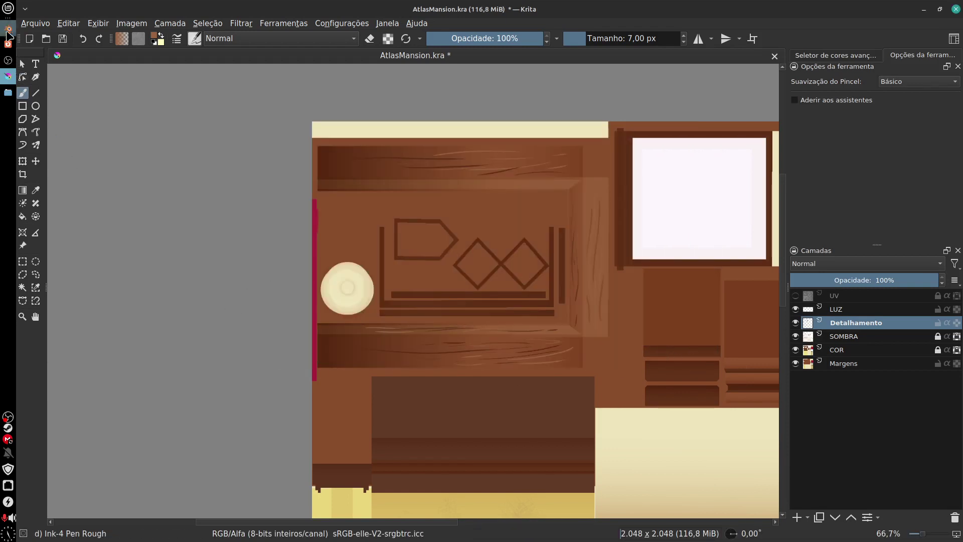
drag(515, 339, 541, 315)
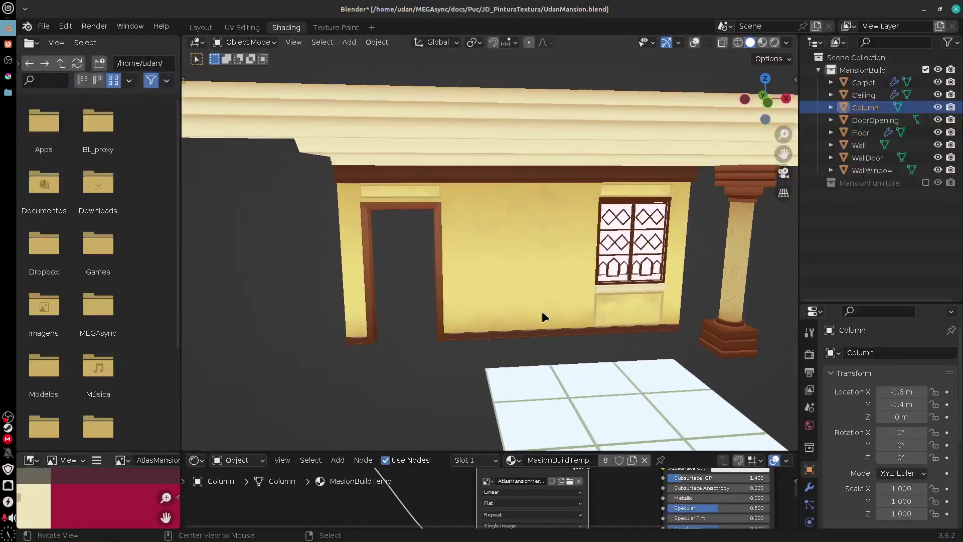
key(alt+r)
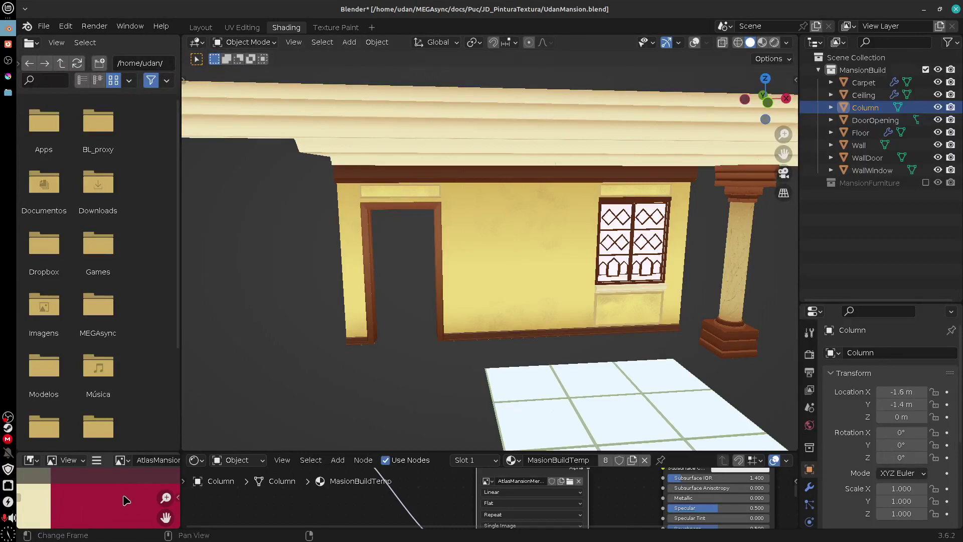
scroll(387, 303, down, 4)
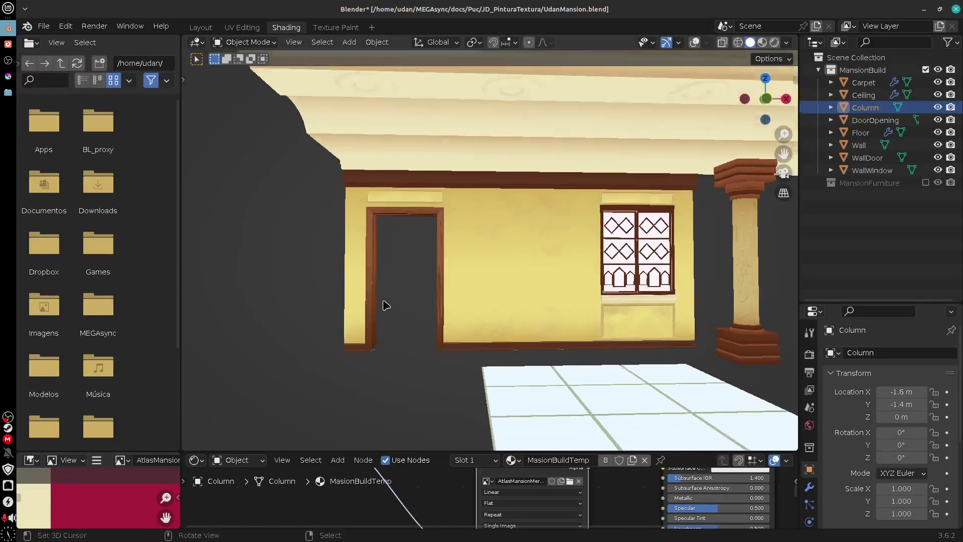
scroll(443, 307, up, 8)
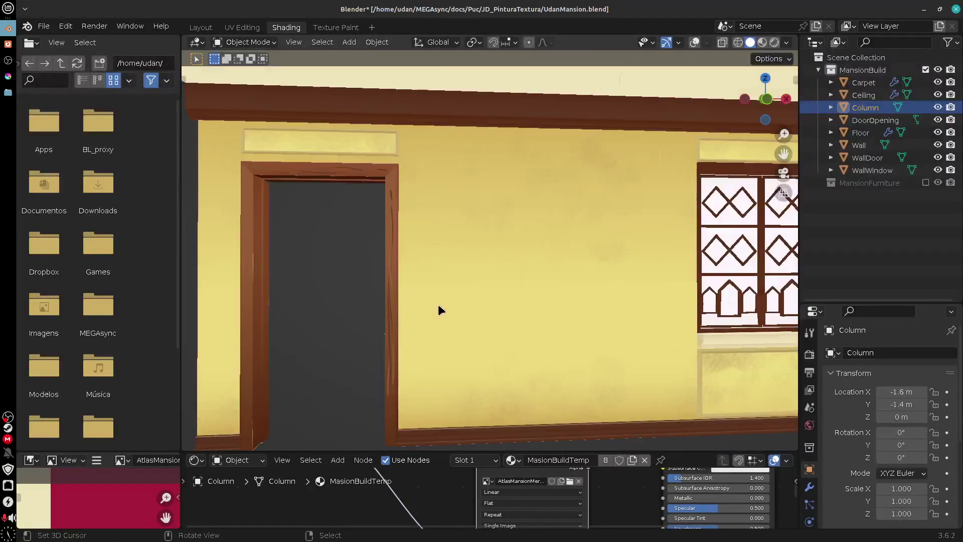
drag(395, 300, 508, 309)
- Switch back to Krita and look over the whole texture atlas
click(8, 76)
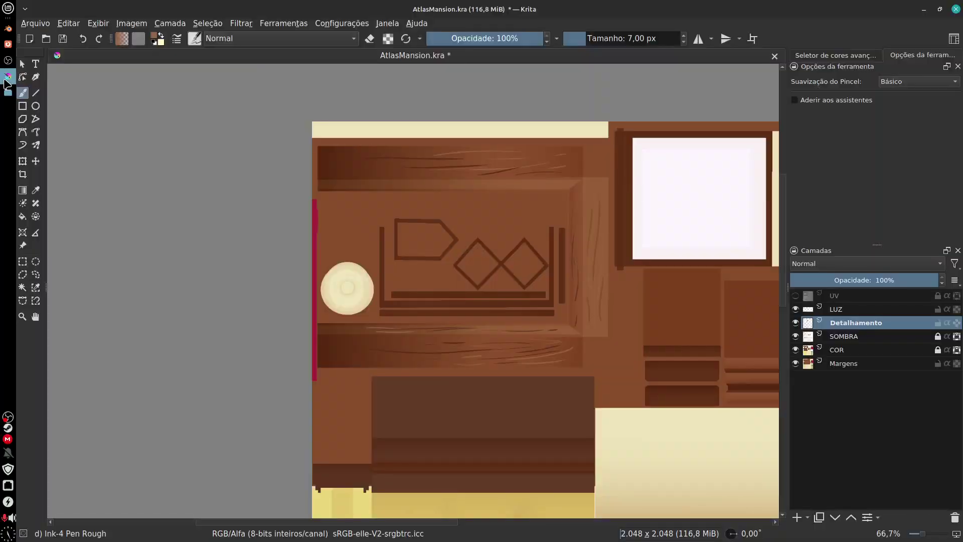
scroll(523, 365, right, 5)
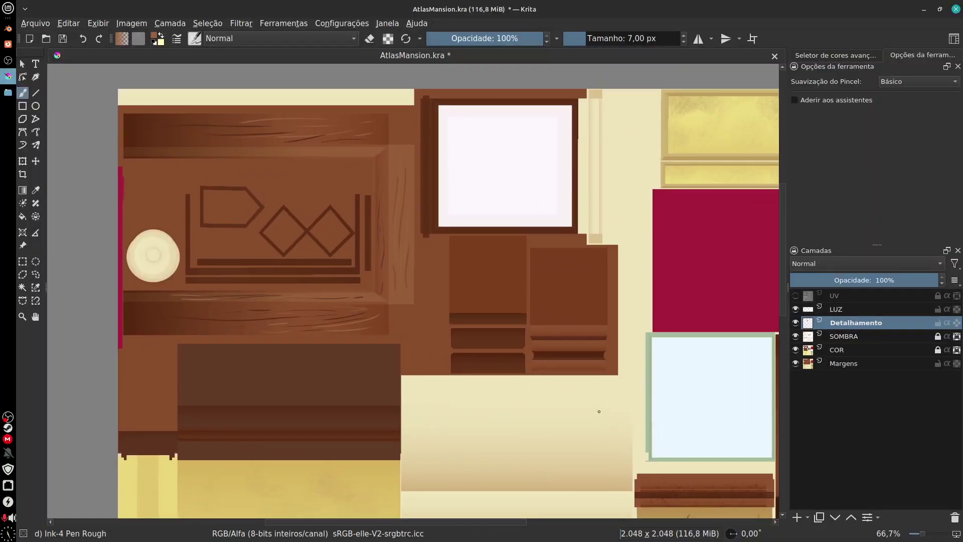
drag(573, 397, 515, 376)
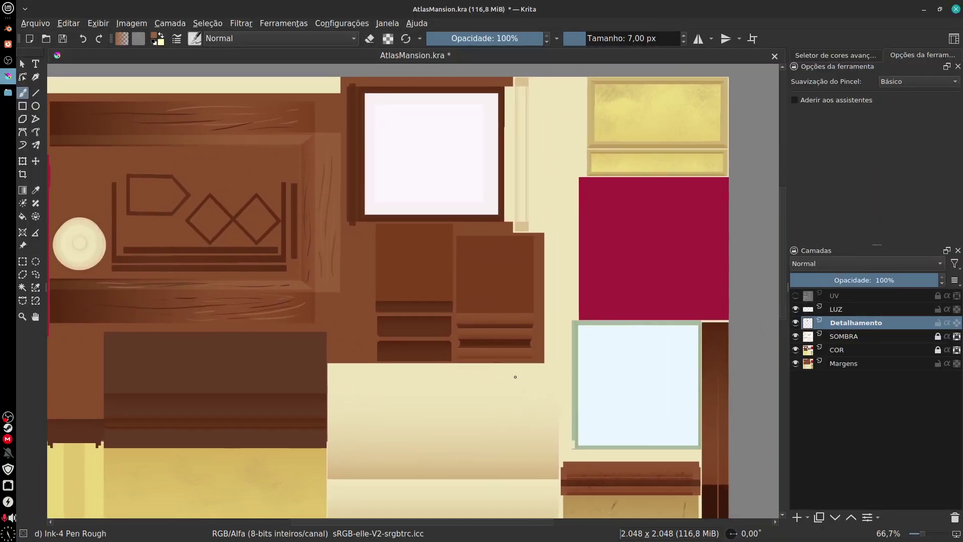
key(minus)
key(minus)
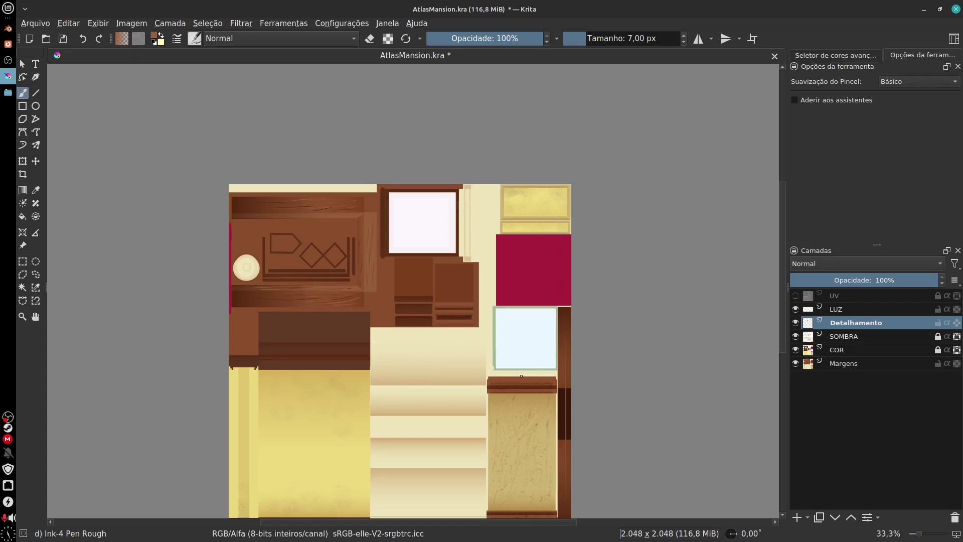
right_click(7, 416)
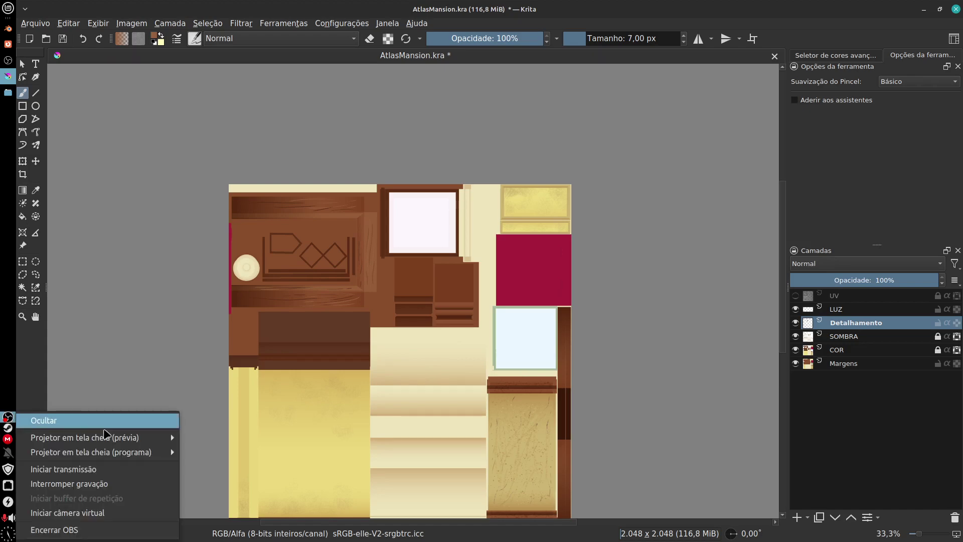